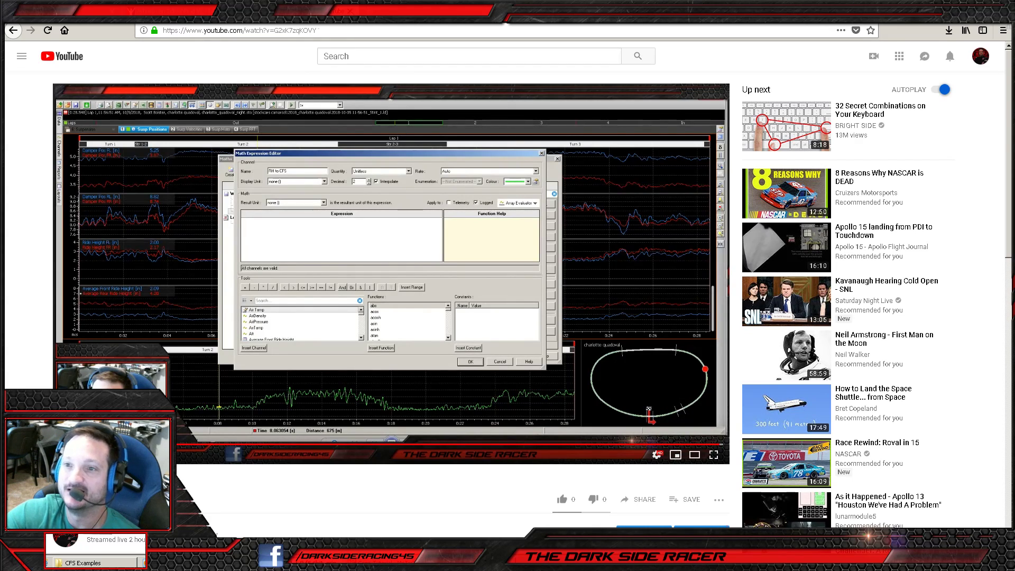
- Switch from the browser to the MoTeC telemetry window and remove the Left Front Splitter and Right Front Splitter expressions from the user maths
left_click(350, 11)
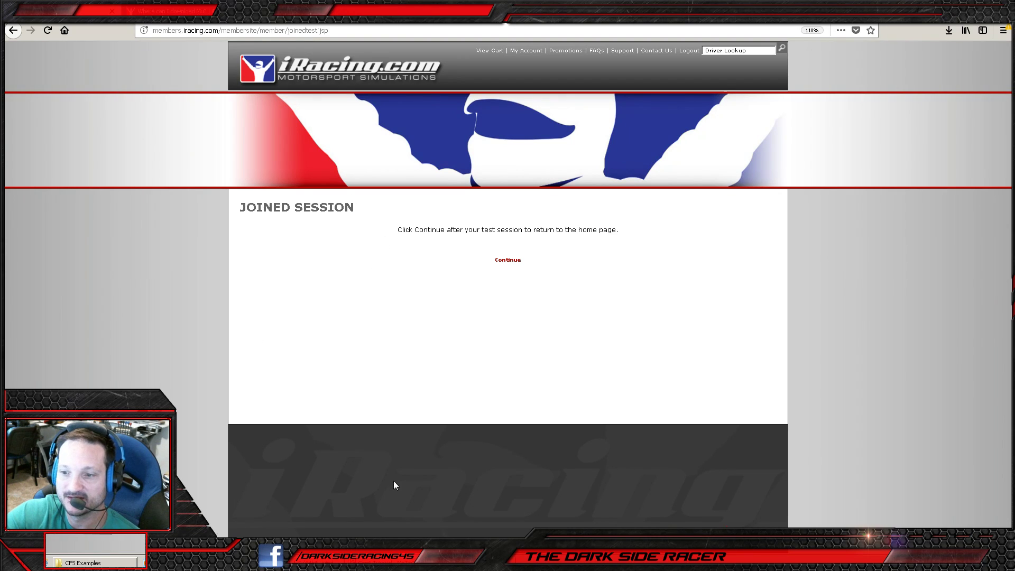
left_click(386, 563)
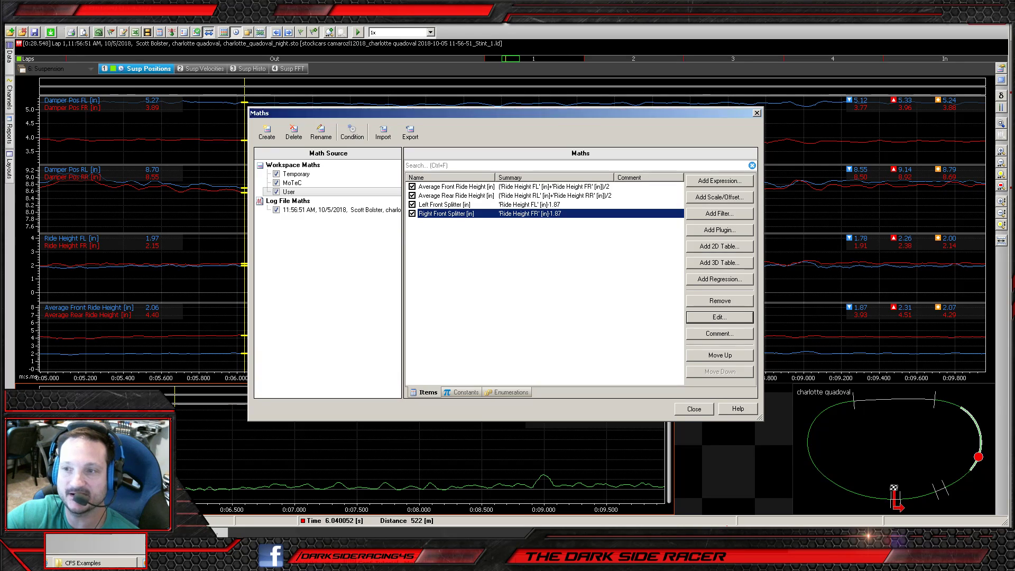
left_click(512, 206)
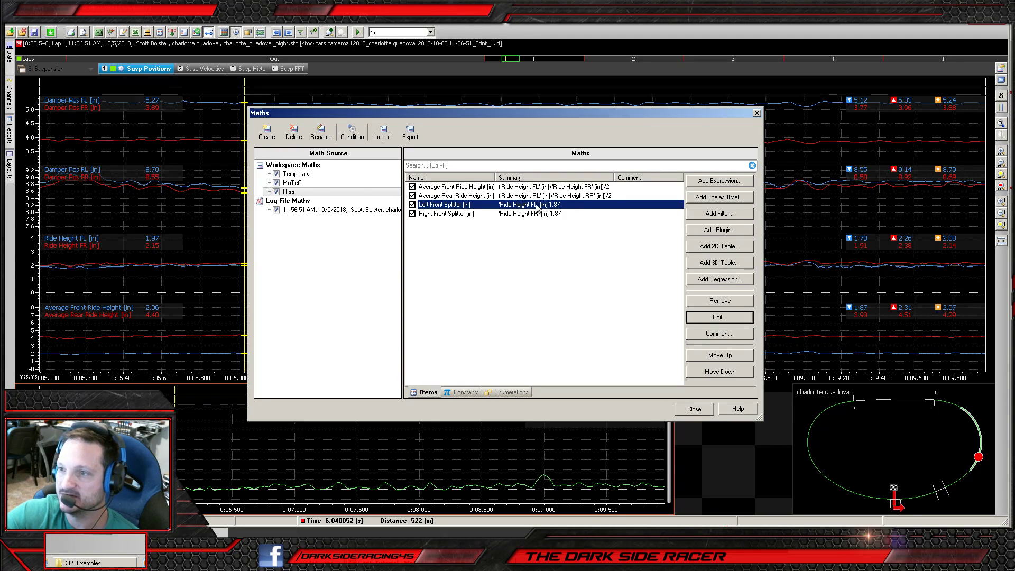
left_click(721, 300)
left_click(556, 290)
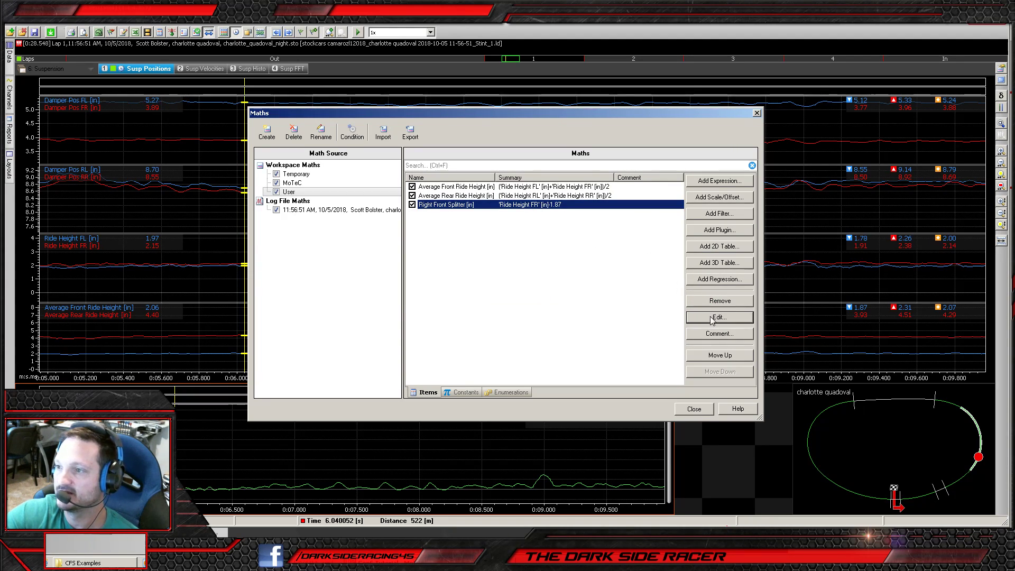
left_click(699, 302)
left_click(542, 290)
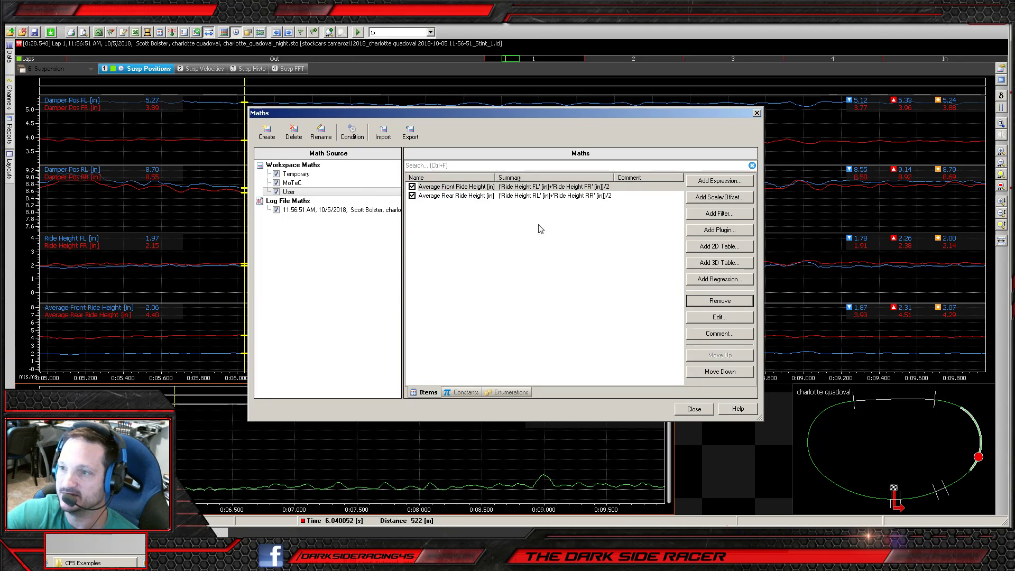
left_click(692, 409)
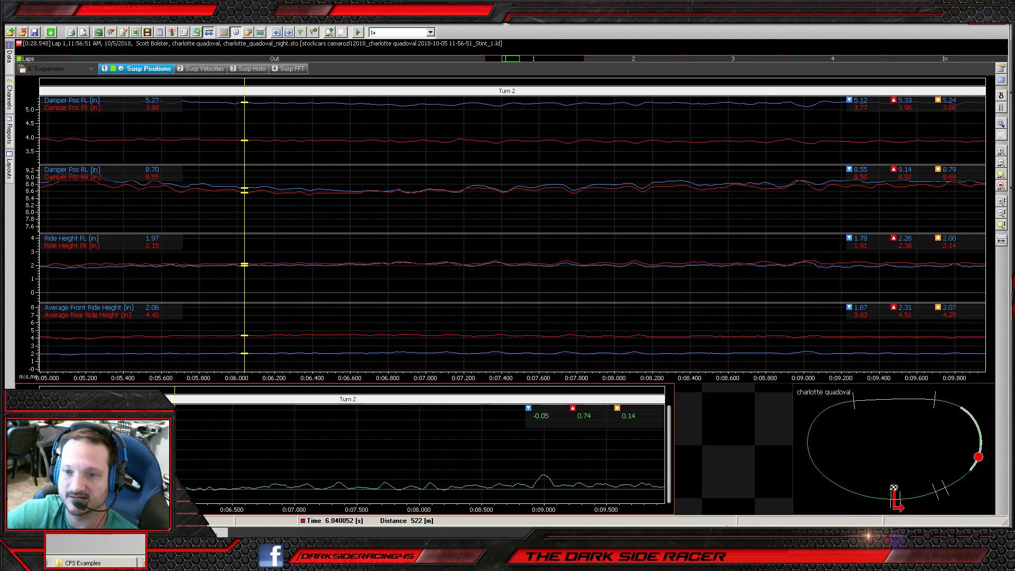
- Remove the Left Front Splitter and Right Front Splitter channels from the lower graph, leaving the CFSRrideHeight channel
right_click(254, 443)
left_click(282, 234)
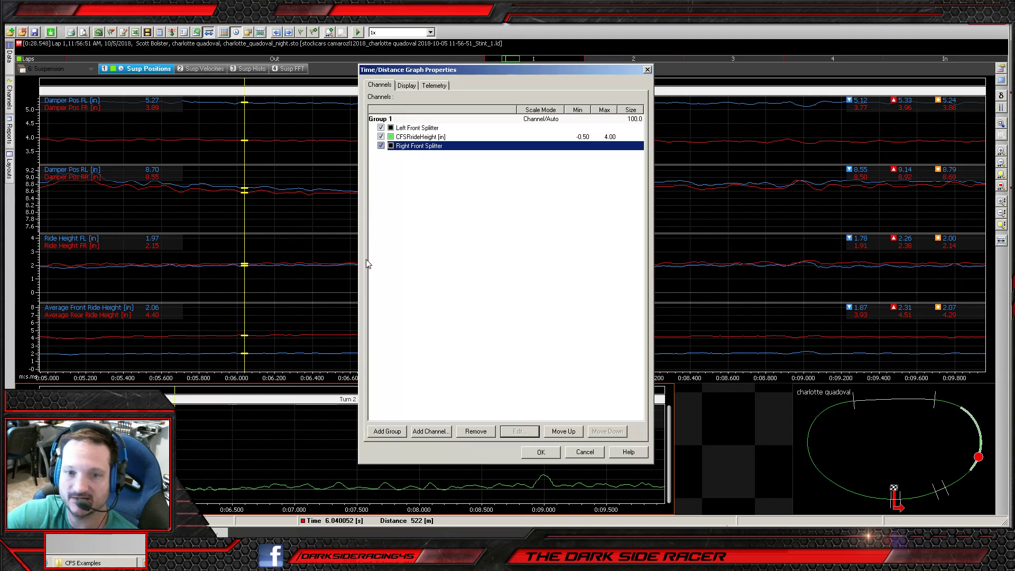
left_click(417, 128)
left_click(476, 431)
left_click(473, 431)
left_click(541, 453)
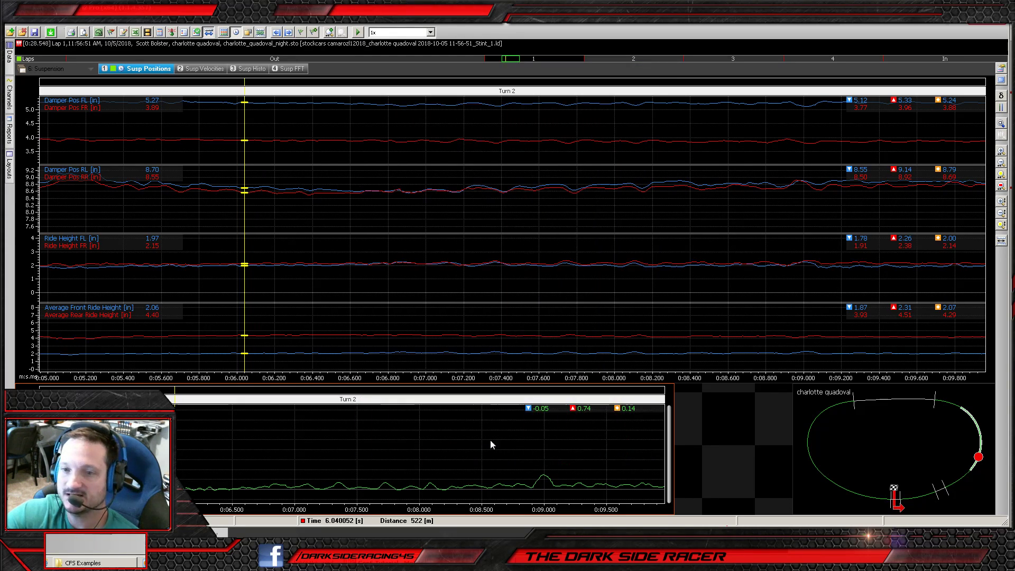
- Show the whole of Lap 1 in the graphs, place the cursor at about 7.15 s and view the splitter height diagram
left_click(560, 57)
mouse_move(180, 324)
left_mouse_down()
mouse_move(287, 327)
mouse_move(213, 322)
mouse_move(277, 323)
left_mouse_up()
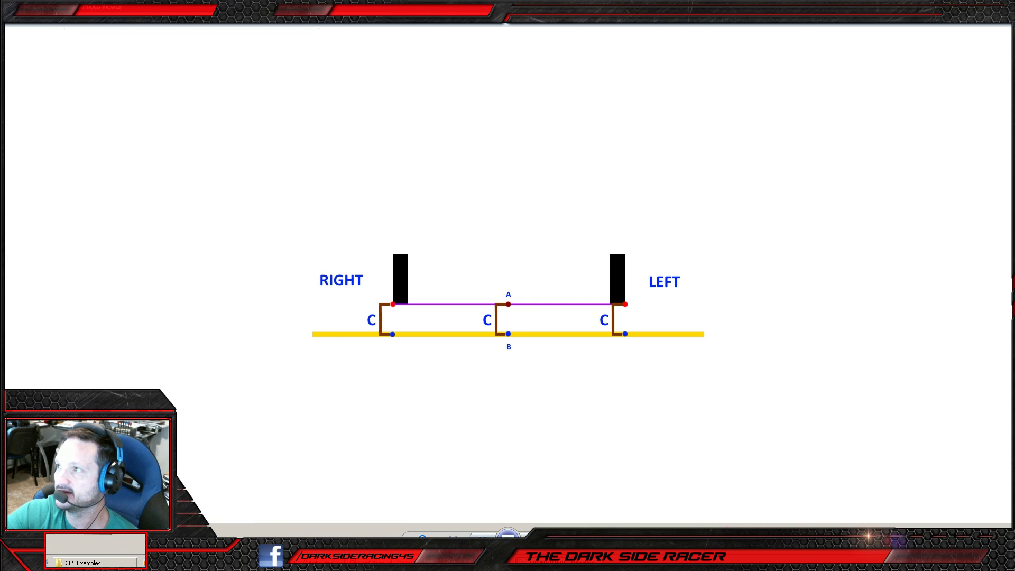
left_click(1001, 6)
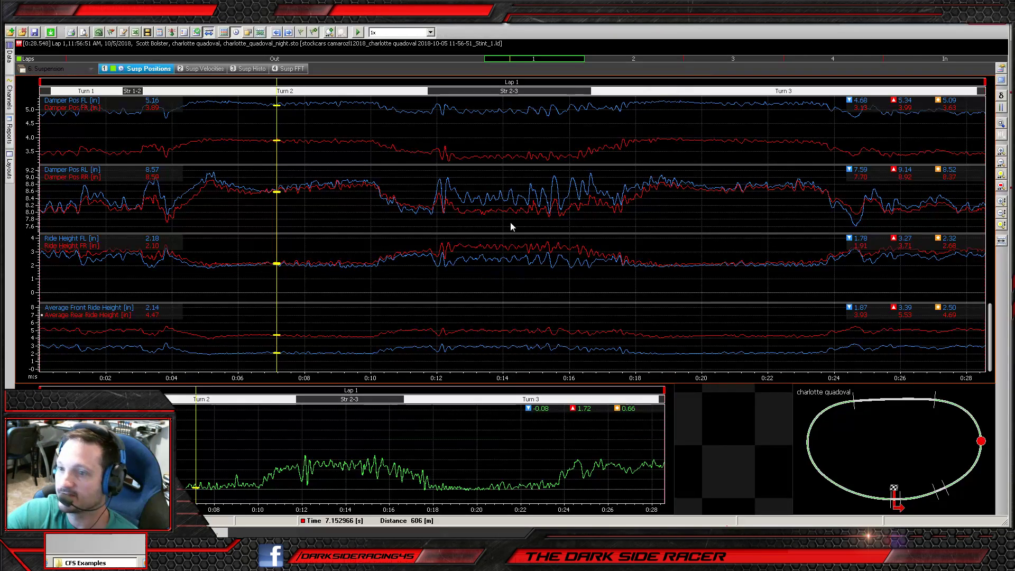
- Start a new math expression in the user maths
left_click(166, 35)
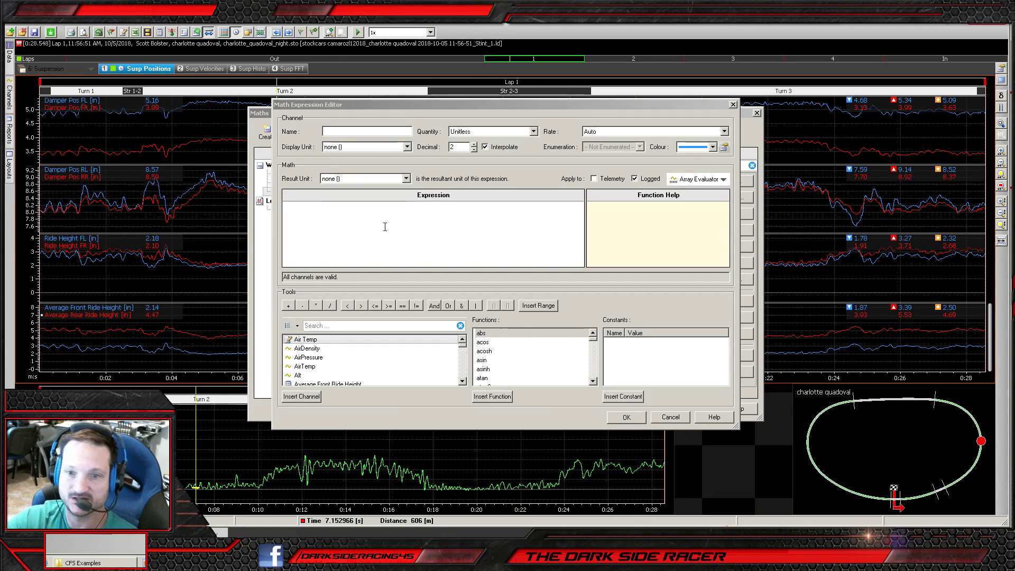
left_click(372, 215)
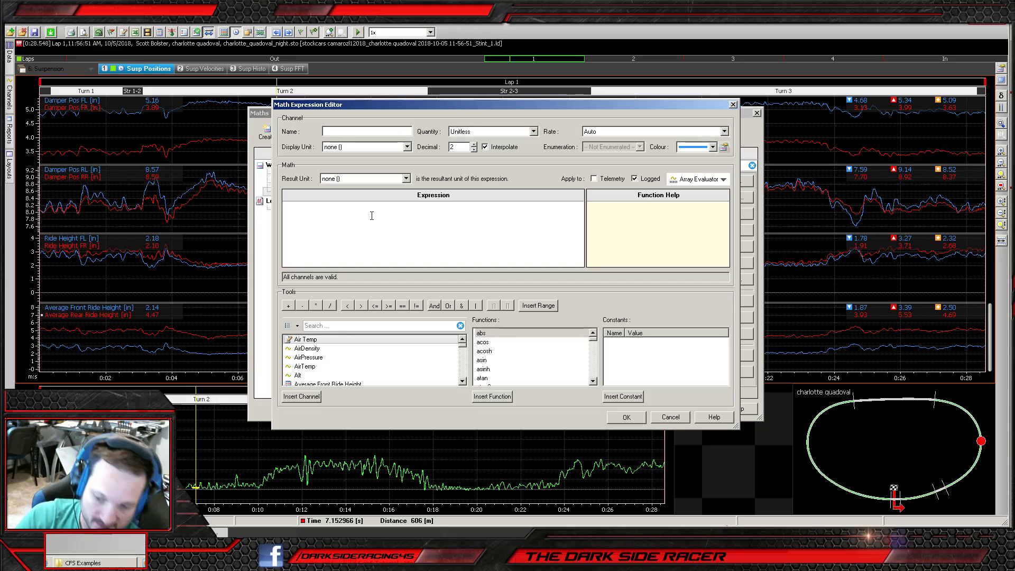
type("--+")
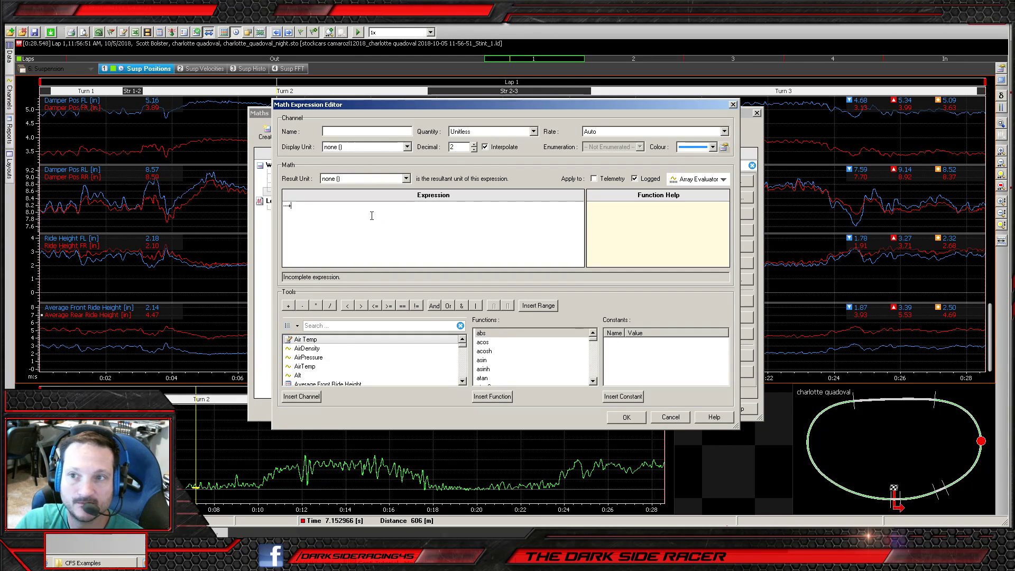
type("++++")
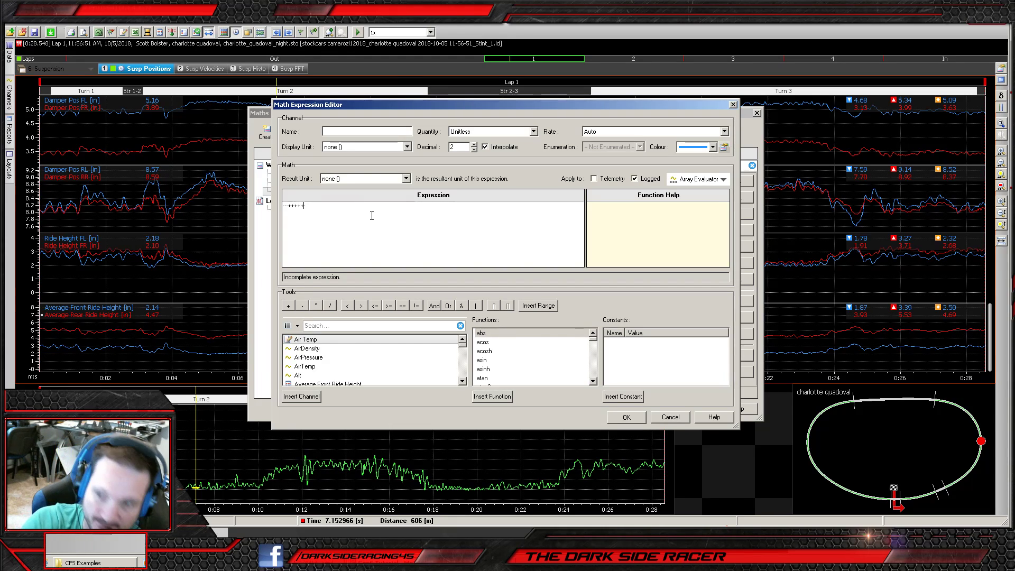
key("BackSpace")
key("BackSpace")
key("BackSpace")
key("BackSpace")
key("BackSpace")
key("BackSpace")
key("BackSpace")
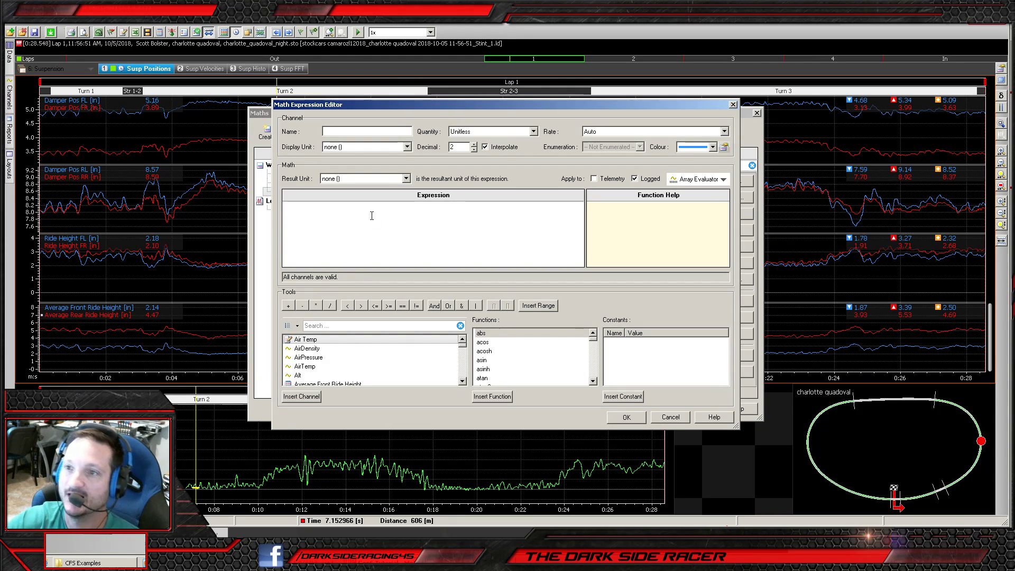
- Name the new math channel FRH to CFS
left_click(361, 130)
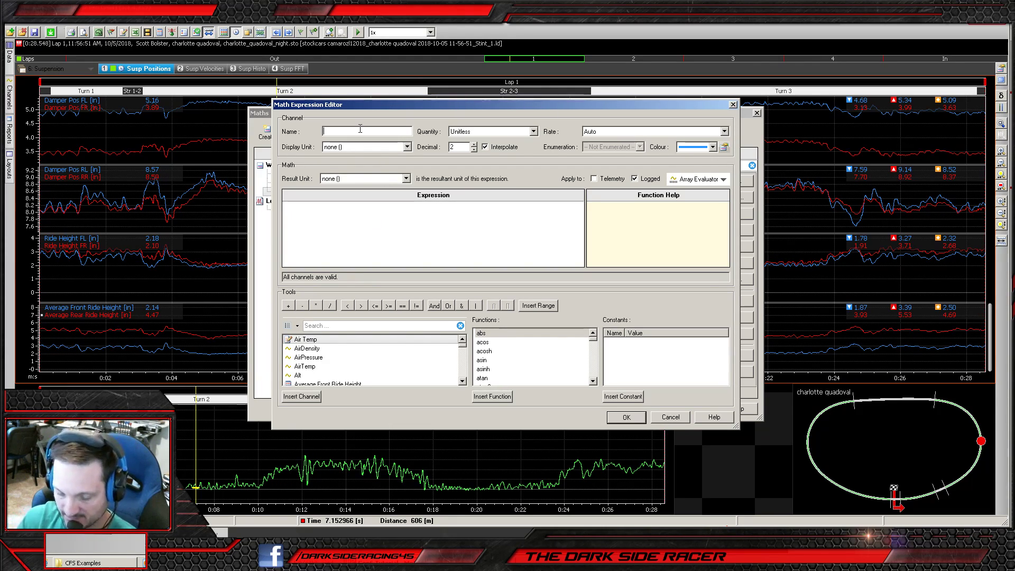
type("FR")
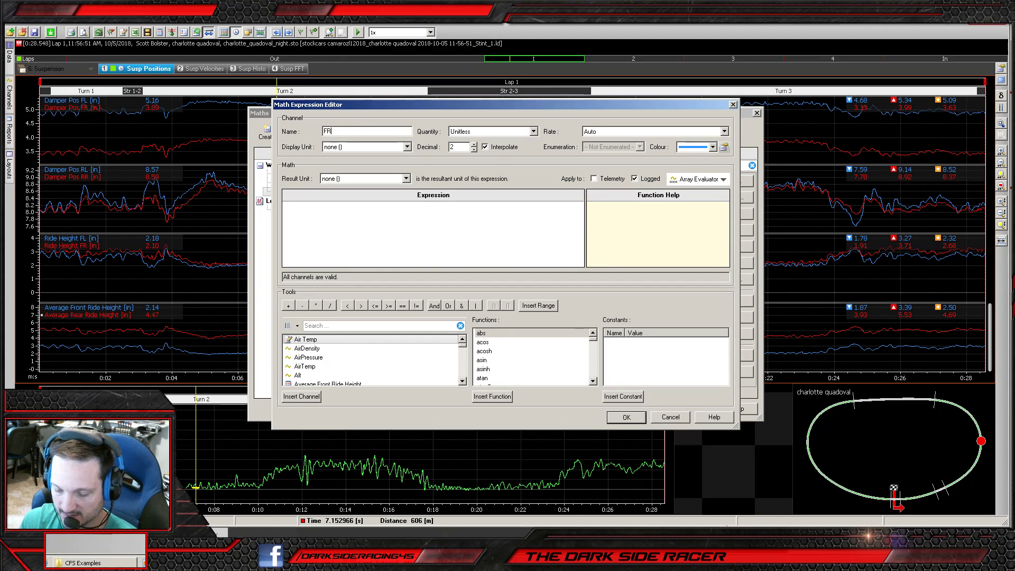
type("H to")
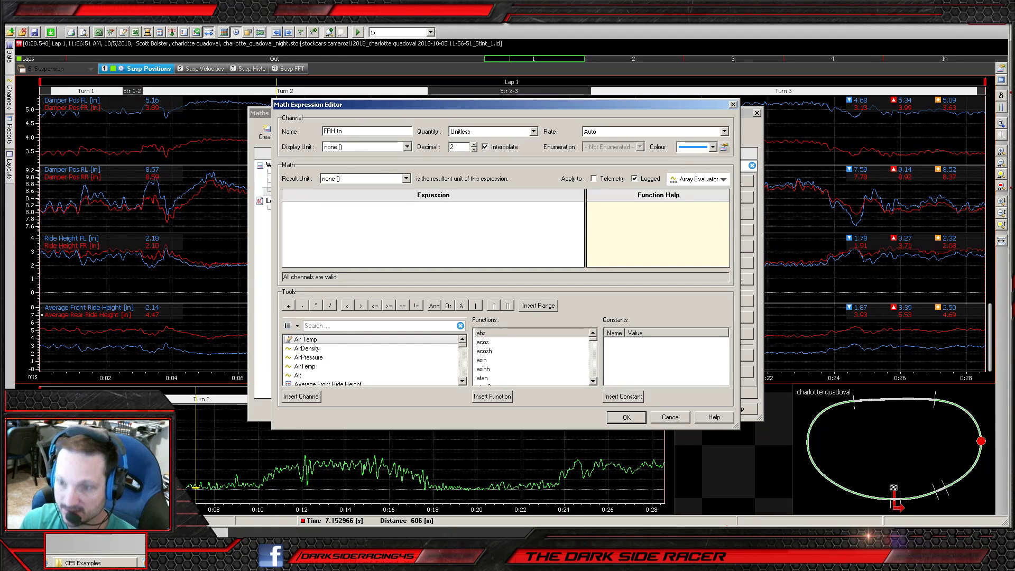
type(" CFS")
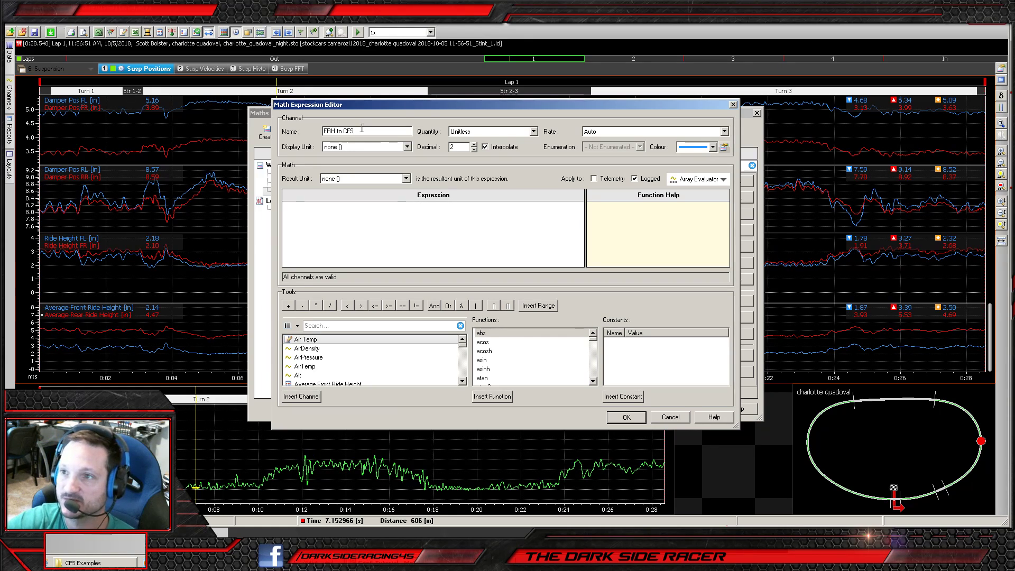
- Set the channel's quantity to Length & Distance, with inch as both the display unit and the result unit
left_click(505, 132)
scroll(497, 190, "up", 7)
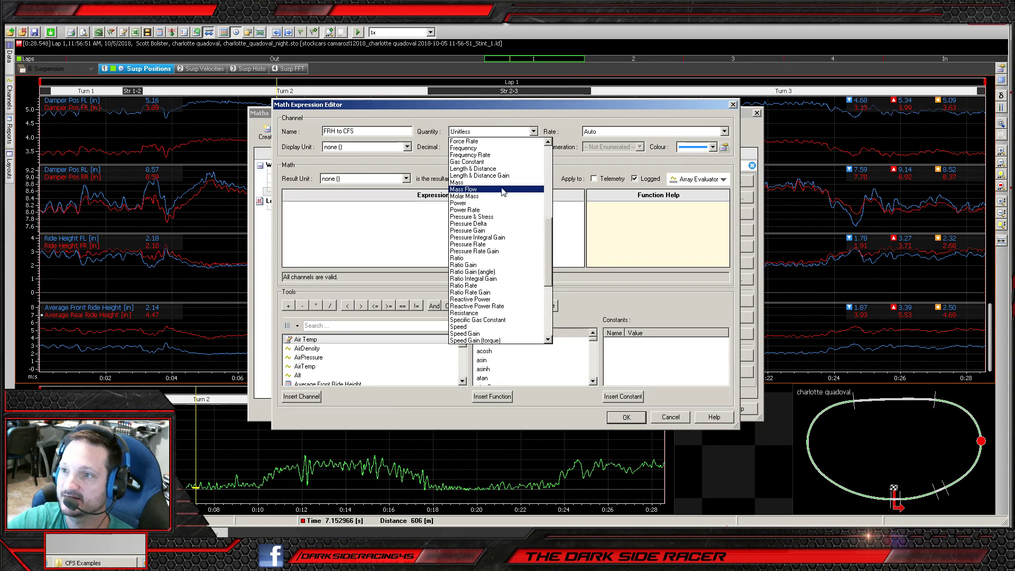
left_click(474, 169)
left_click(373, 148)
left_click(358, 171)
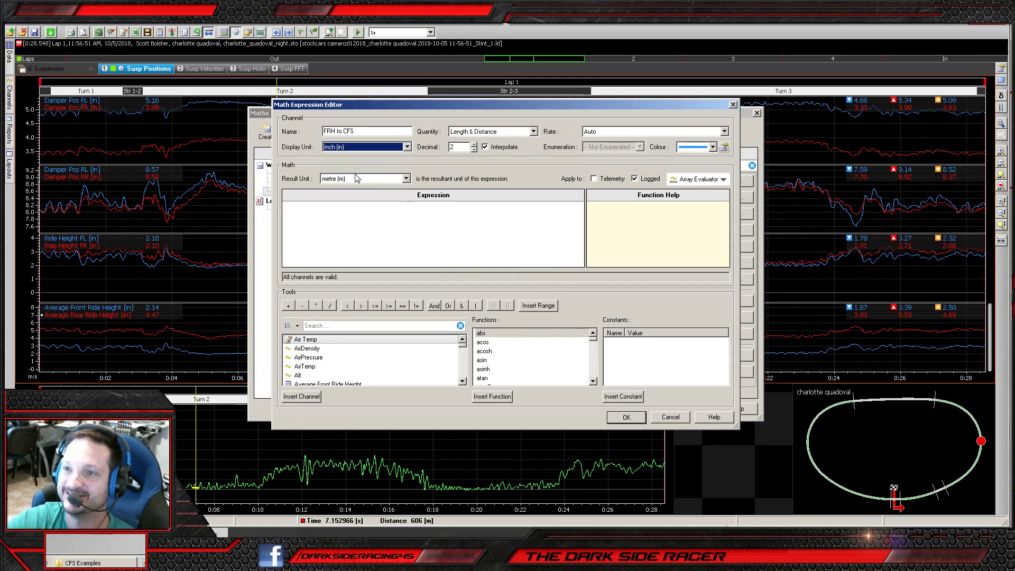
left_click(365, 179)
left_click(369, 203)
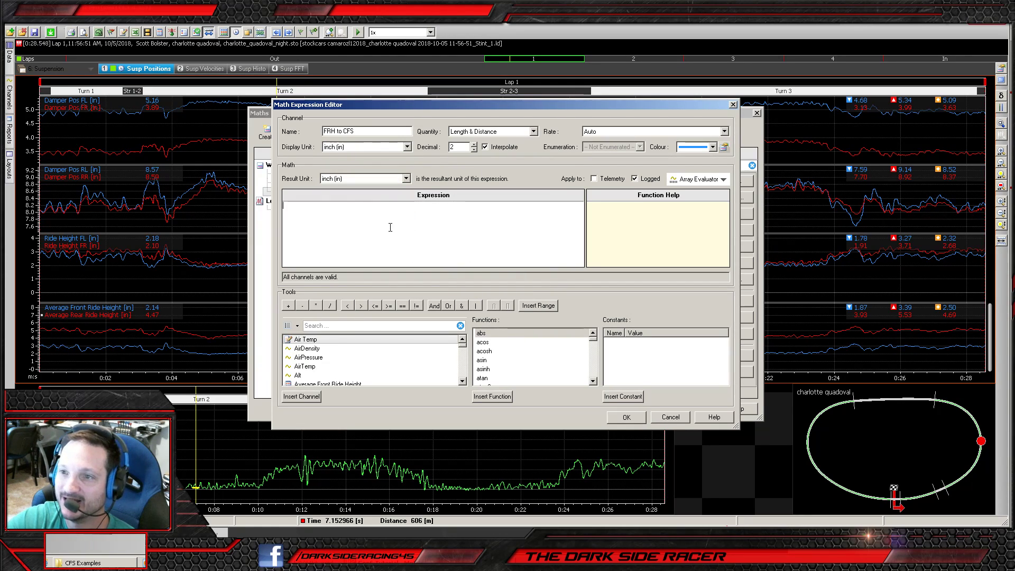
- Define the expression as 'Average Front Ride Height' [in]-'CFSRrideHeight' [in] using the channel search, and save the math channel
left_click(354, 326)
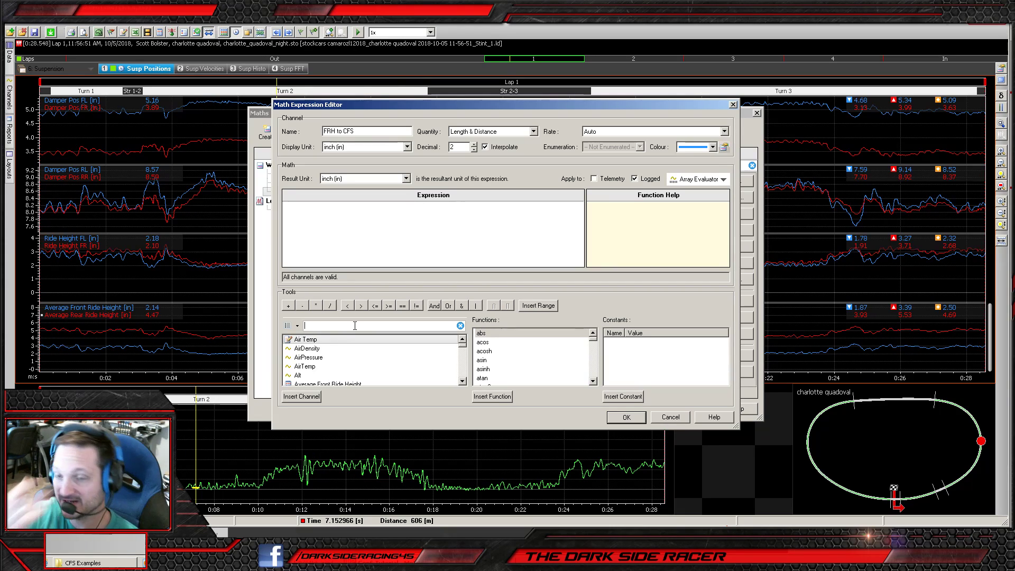
type("front")
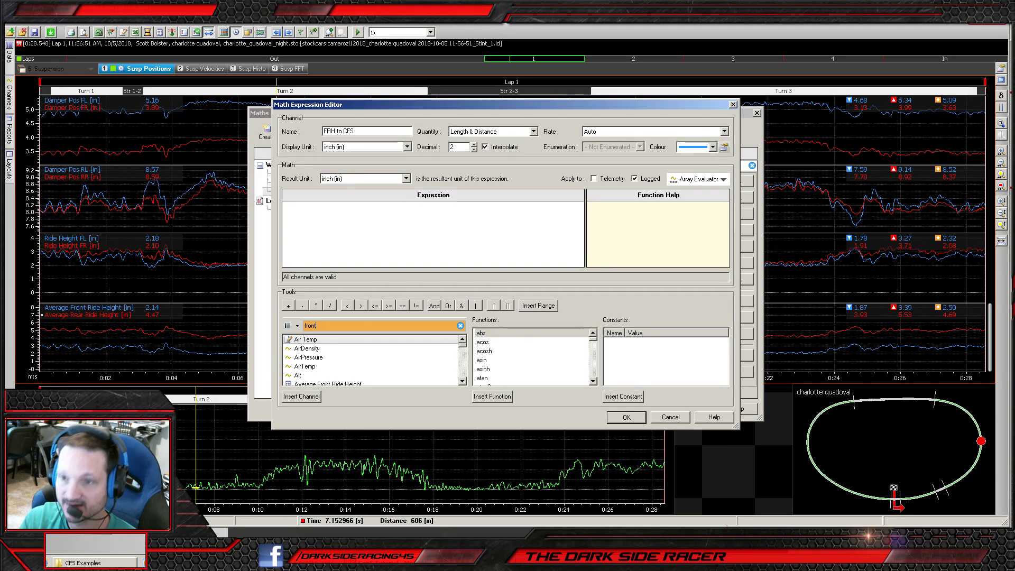
double_click(344, 339)
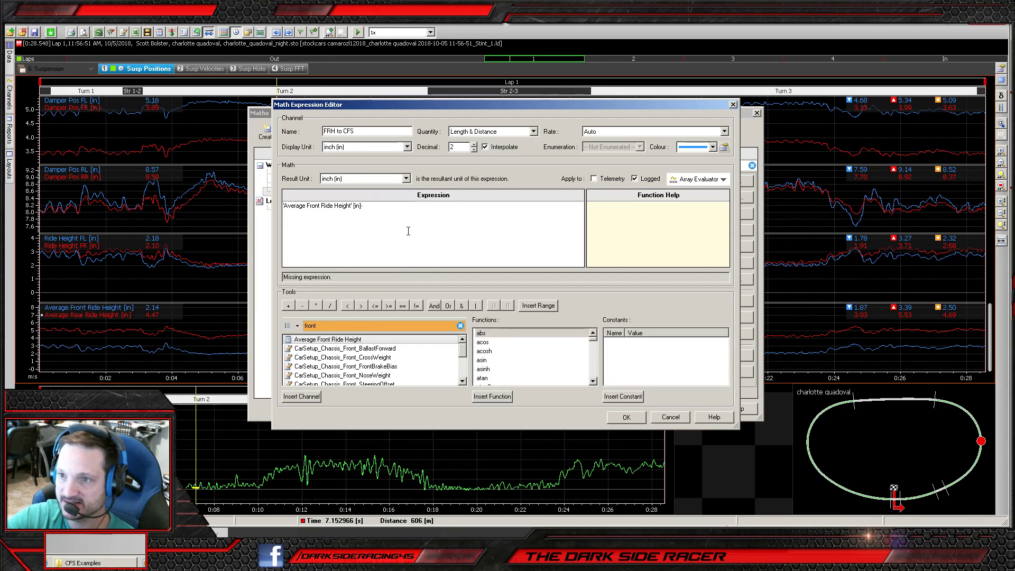
double_click(322, 326)
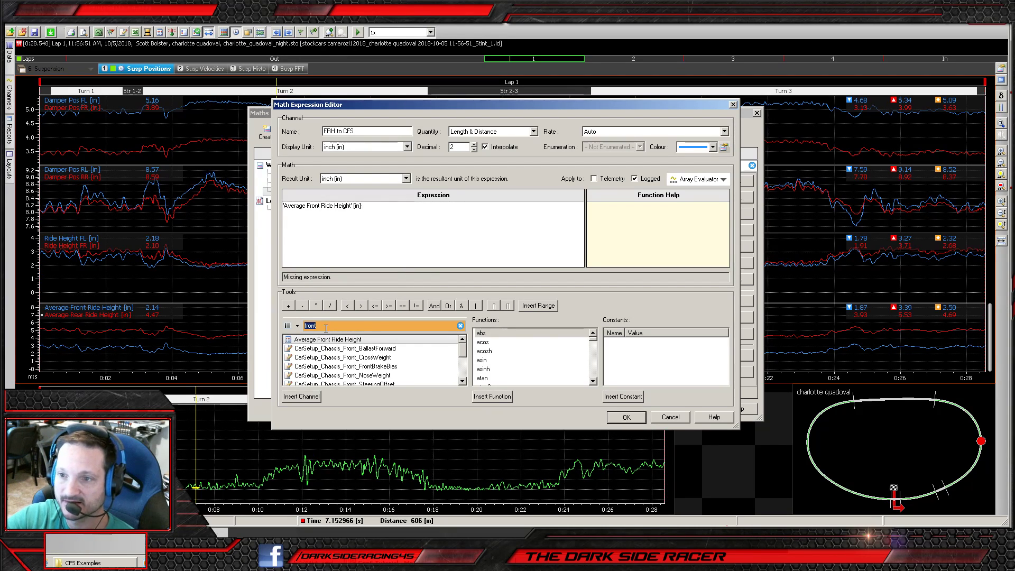
type("cfs")
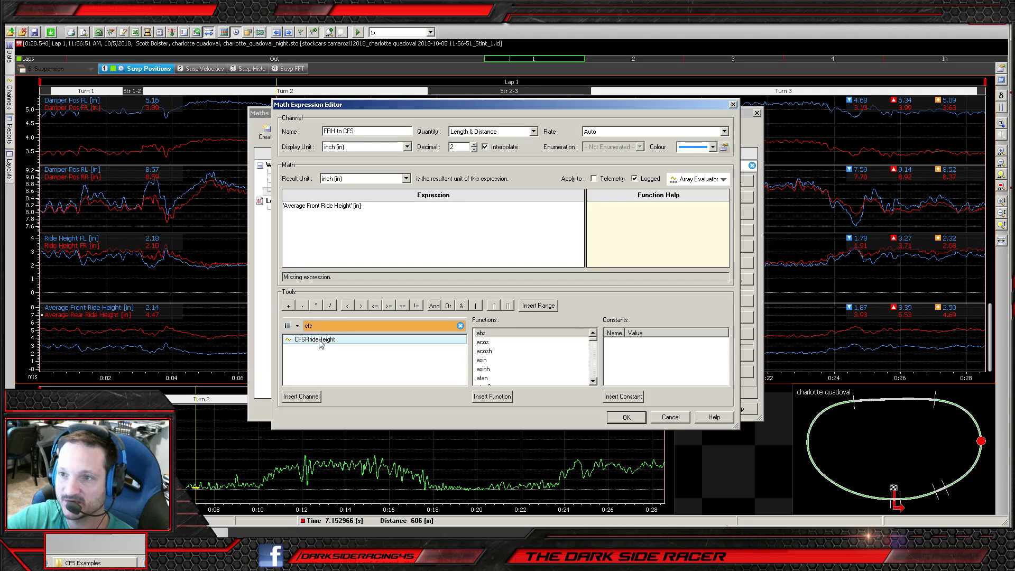
double_click(355, 341)
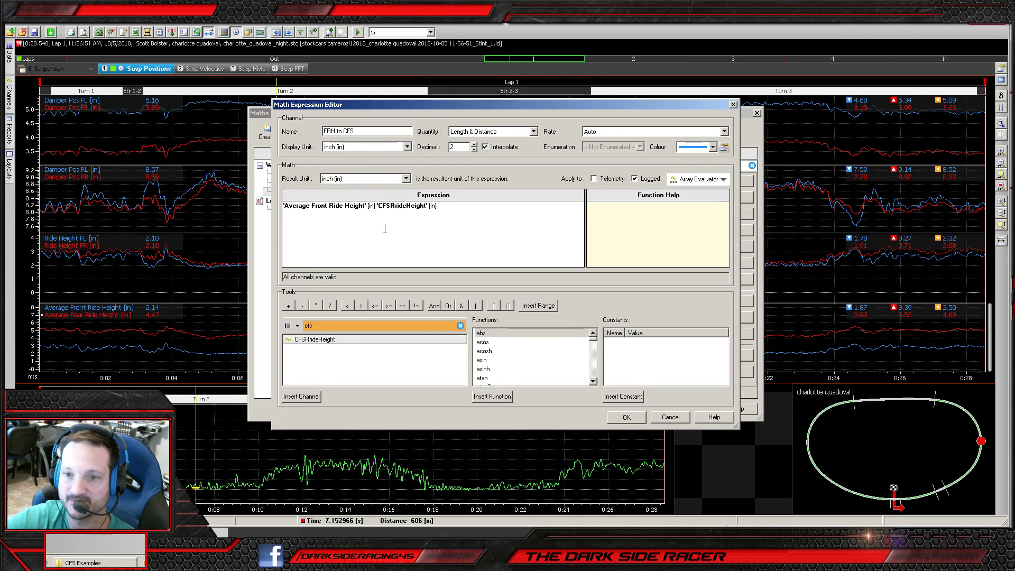
left_click_drag(389, 109, 462, 219)
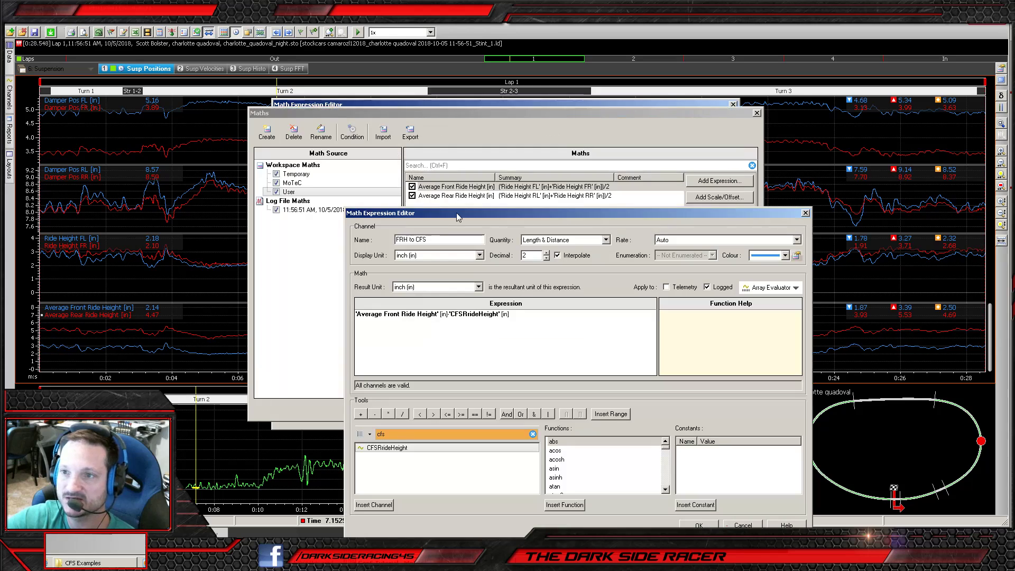
left_click_drag(402, 235, 402, 234)
left_click(393, 113)
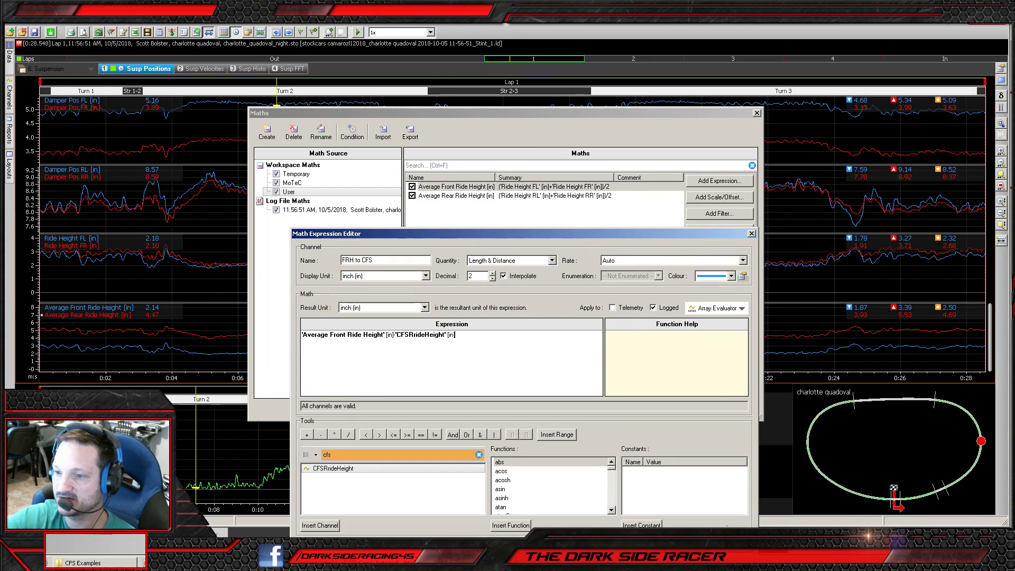
key("Return")
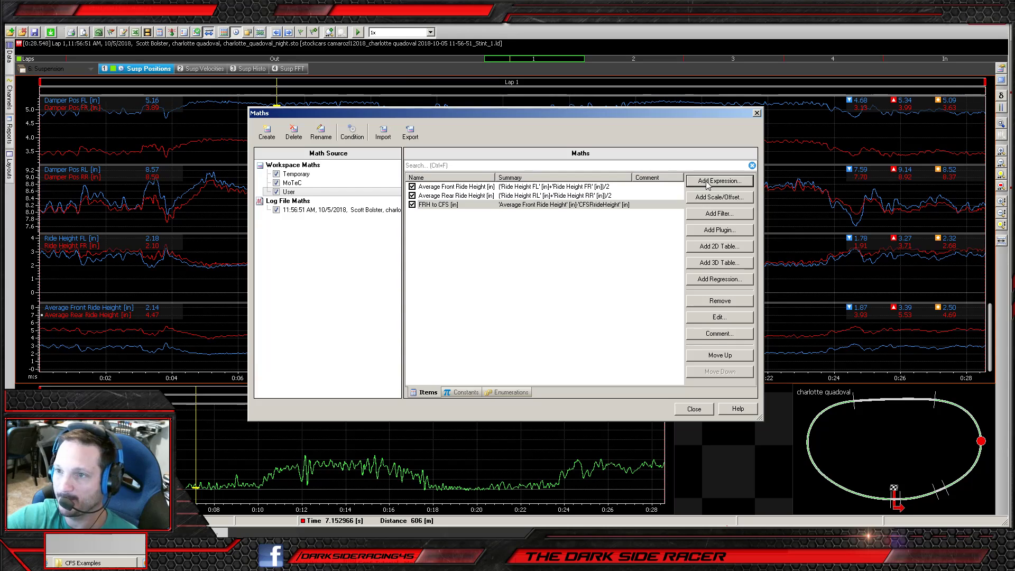
- Discard a blank new expression, and view the splitter height diagram before returning to the telemetry graphs
left_click(707, 182)
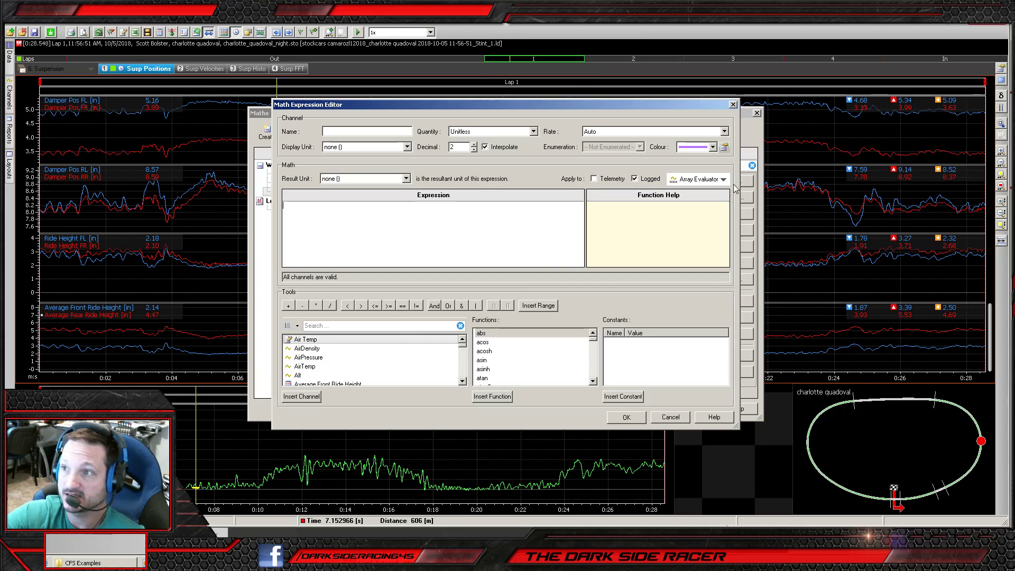
left_click(733, 104)
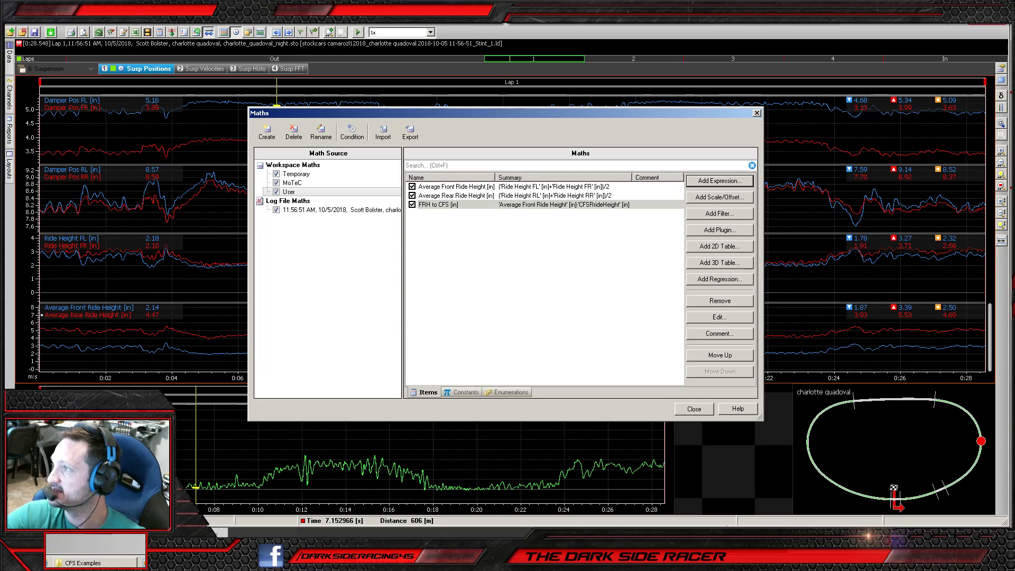
key("alt+Tab")
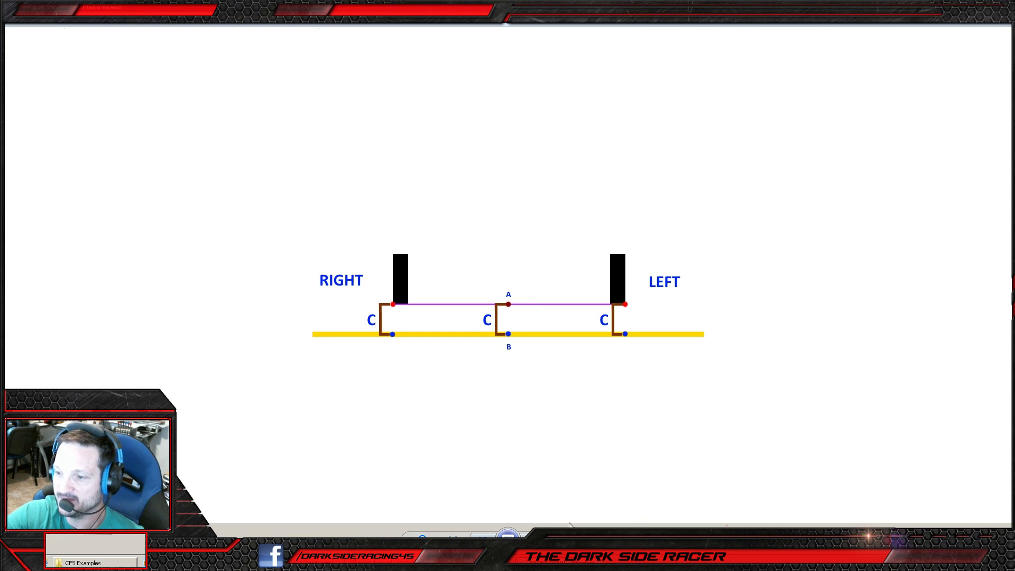
key("alt+Tab")
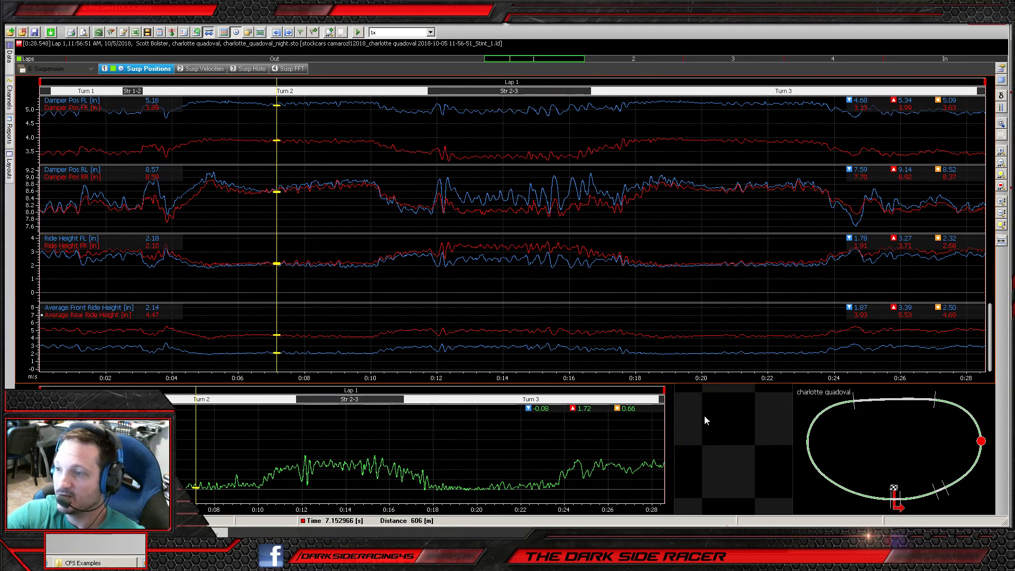
- Shrink the splitter height graph from its upper edge, and add a new Time/Distance graph to the worksheet
left_click(639, 397)
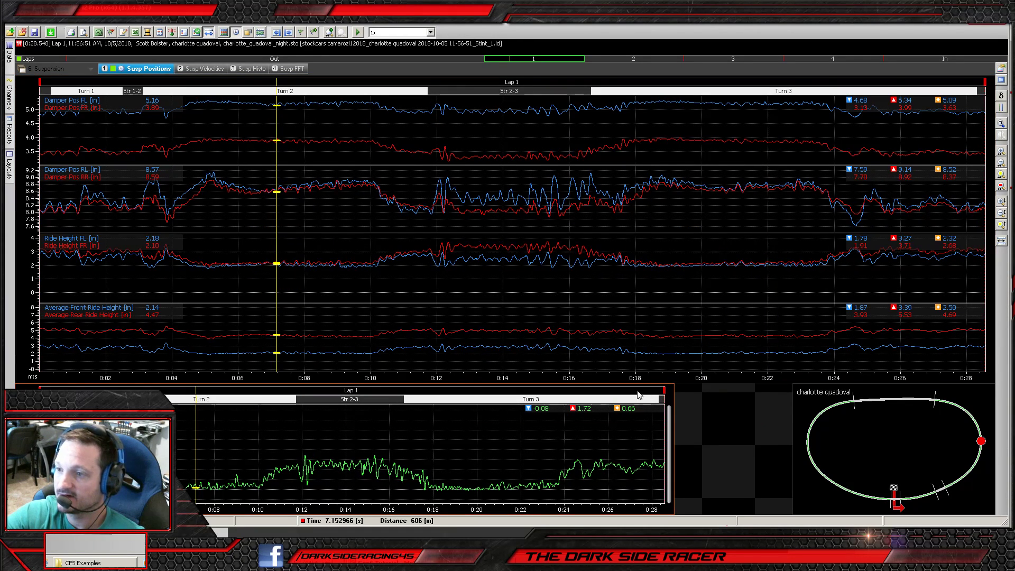
left_click_drag(639, 397, 634, 441)
right_click(270, 406)
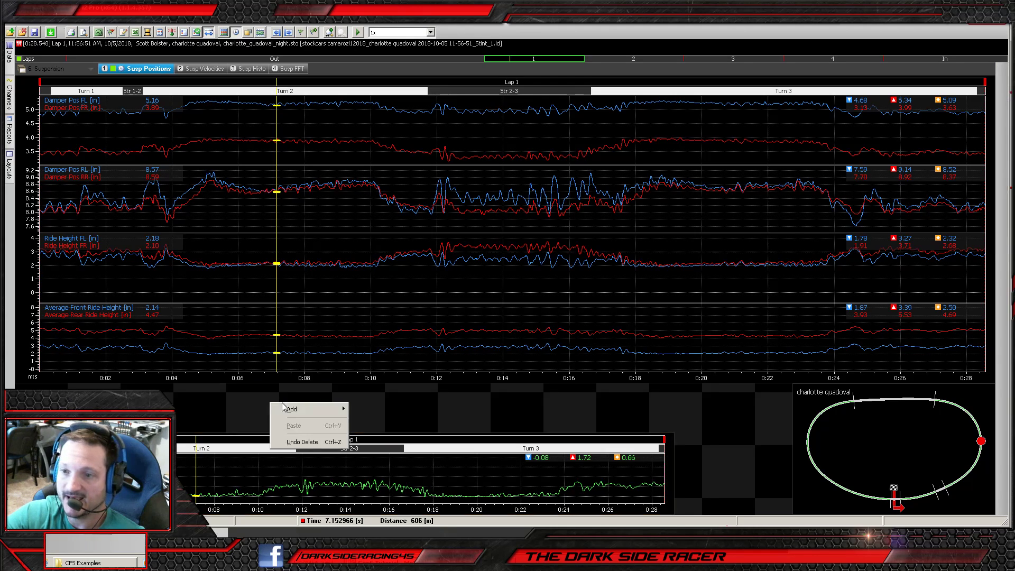
mouse_move(285, 408)
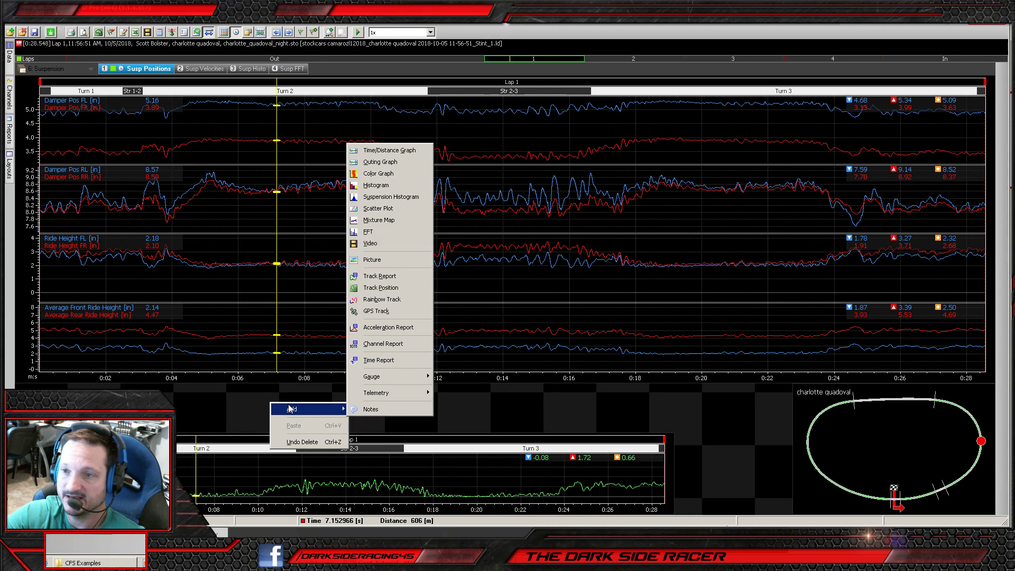
left_click(379, 152)
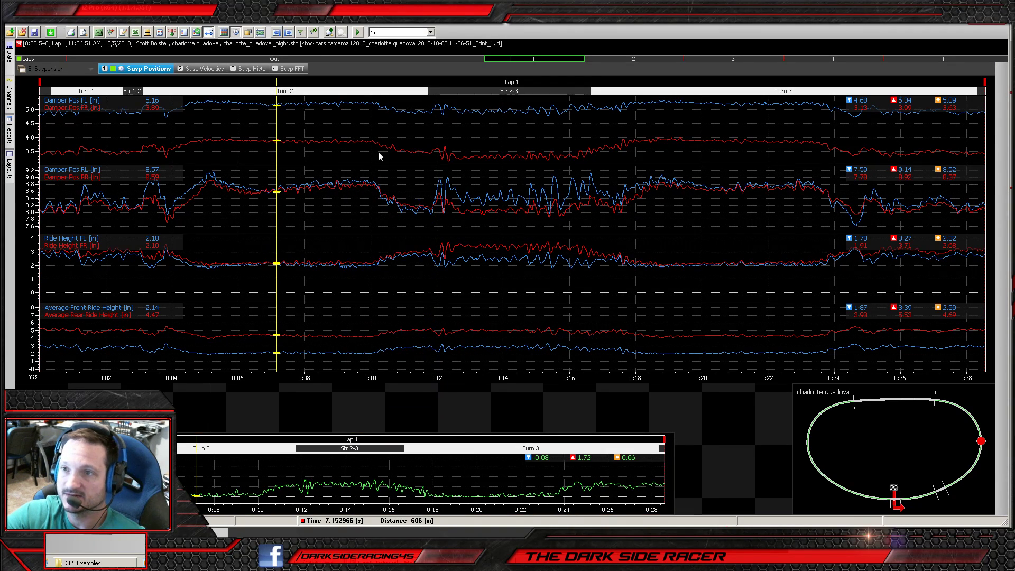
left_click(372, 213)
- Add the FRH to CFS channel to the new graph, then shorten the graph and move it over the suspension traces
left_click(429, 431)
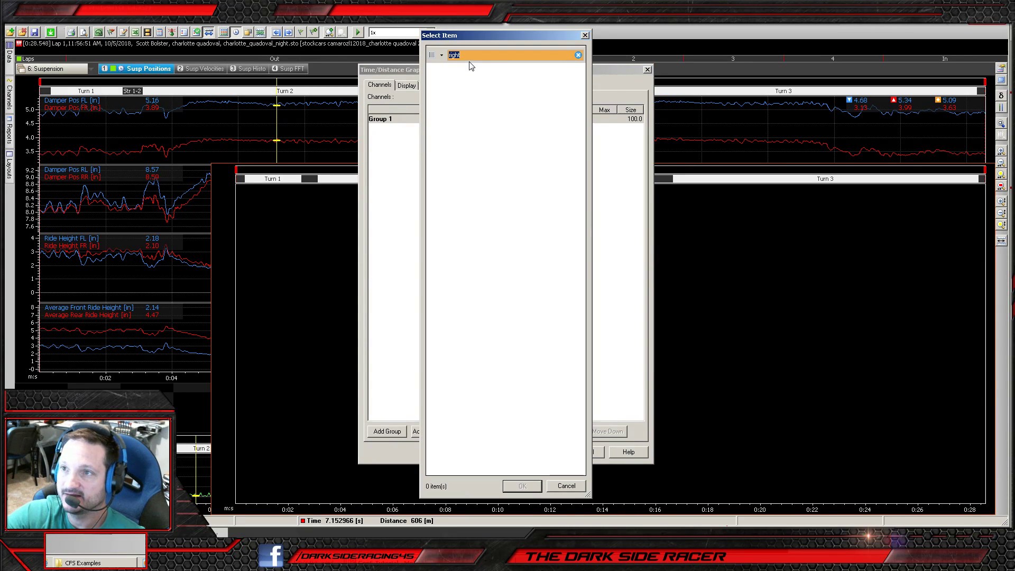
type("fr")
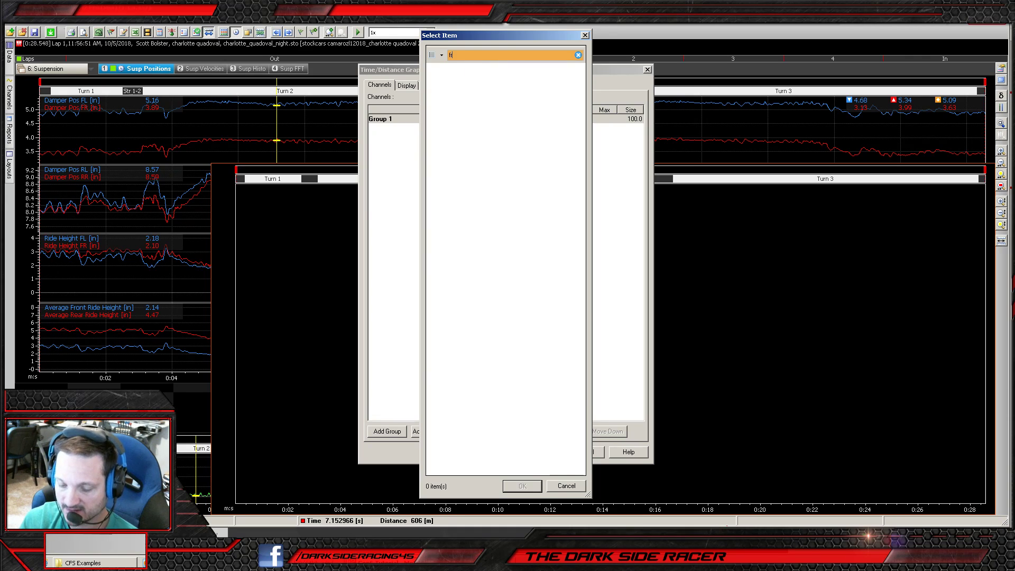
type("h")
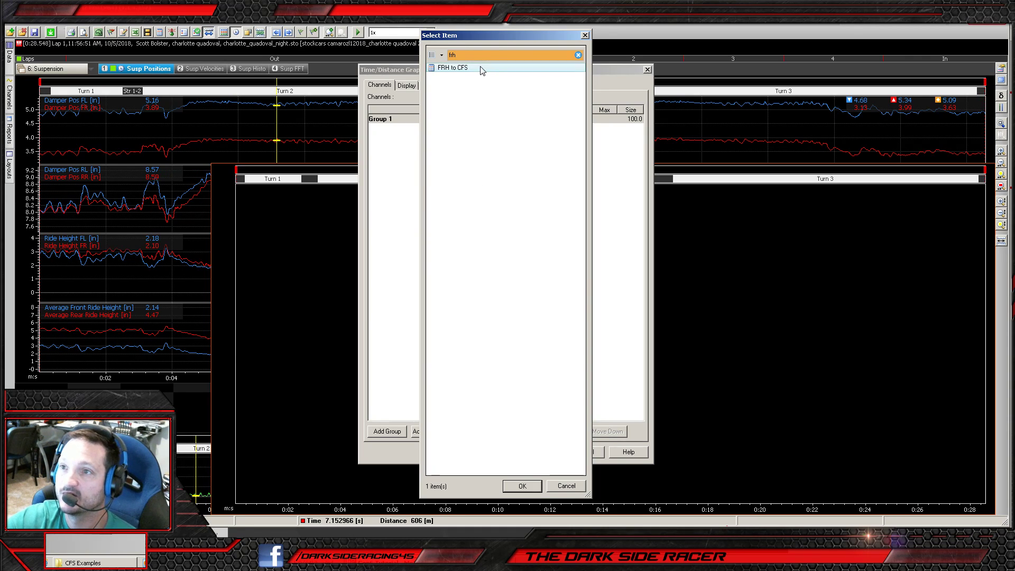
left_click(523, 486)
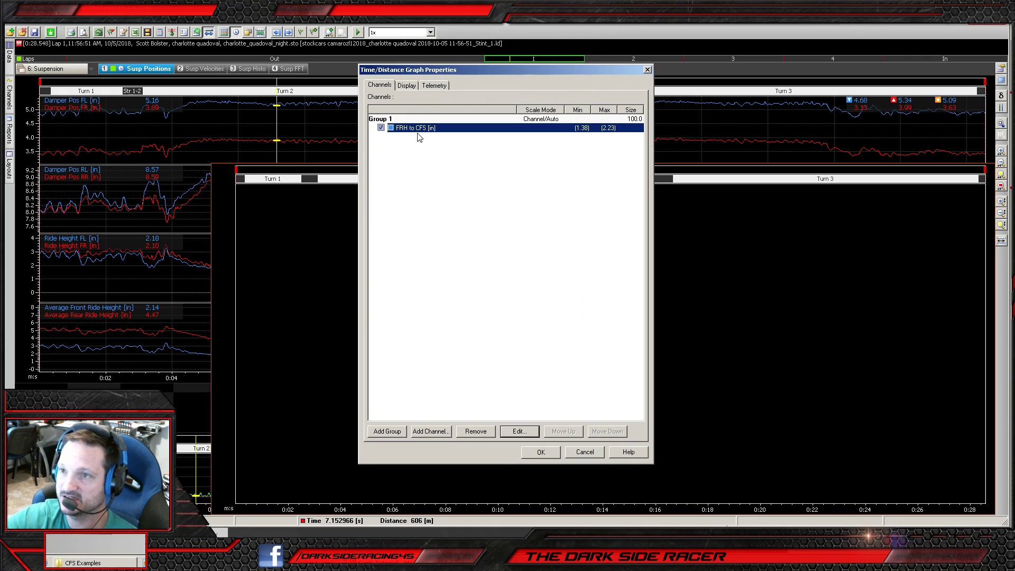
left_click(540, 453)
left_click_drag(454, 164, 460, 248)
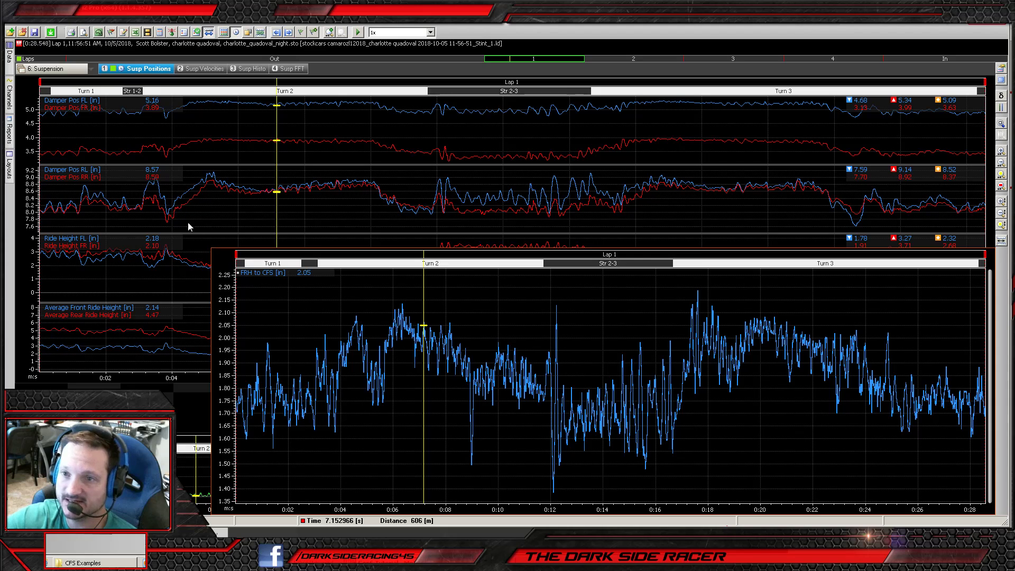
left_click_drag(221, 255, 121, 146)
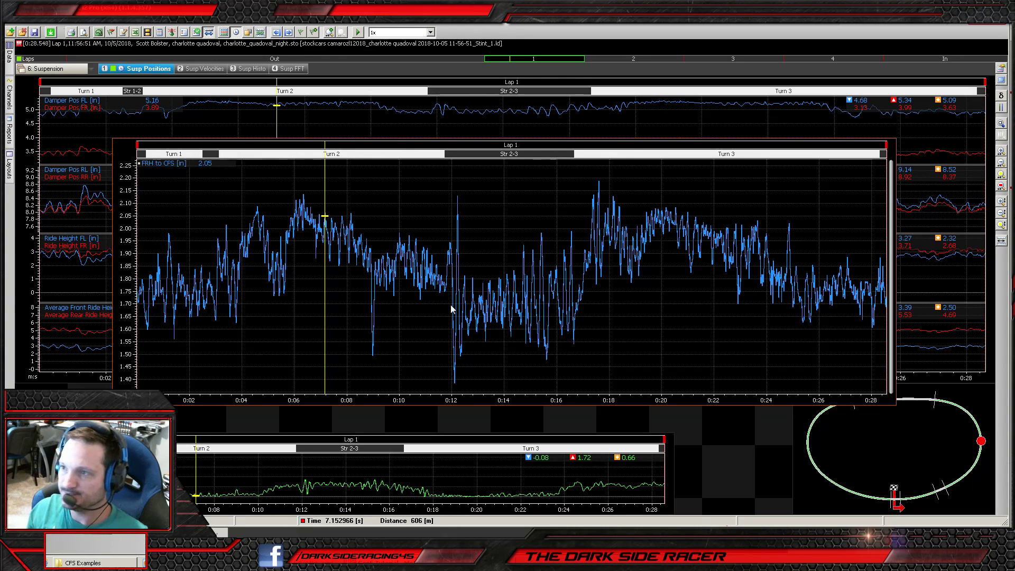
- Inspect the damper positions around the lap, and show the minimum, maximum and average values on the FRH to CFS graph
left_click(683, 123)
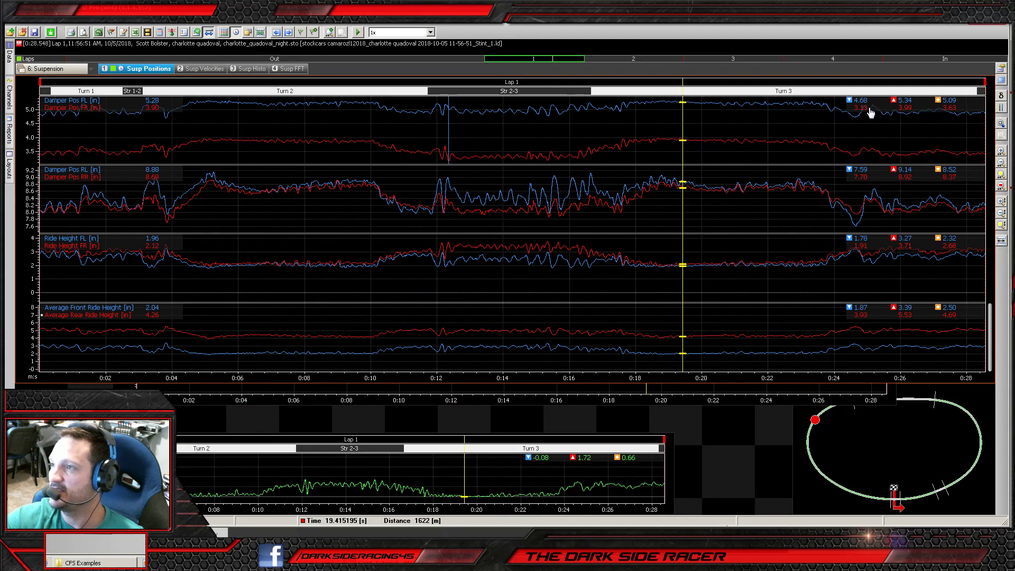
left_click(788, 127)
left_click_drag(304, 130, 867, 130)
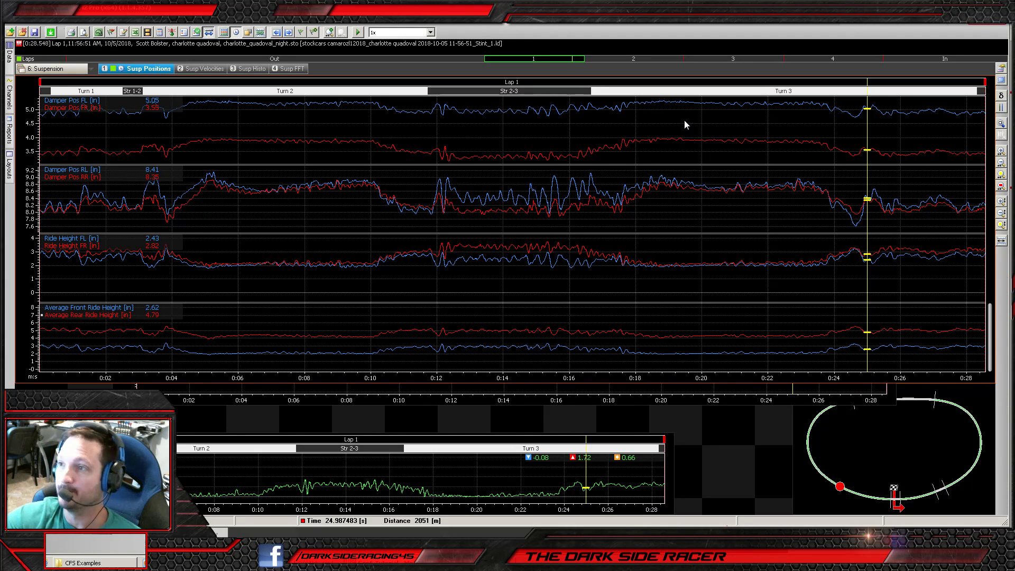
key("v")
key("Left")
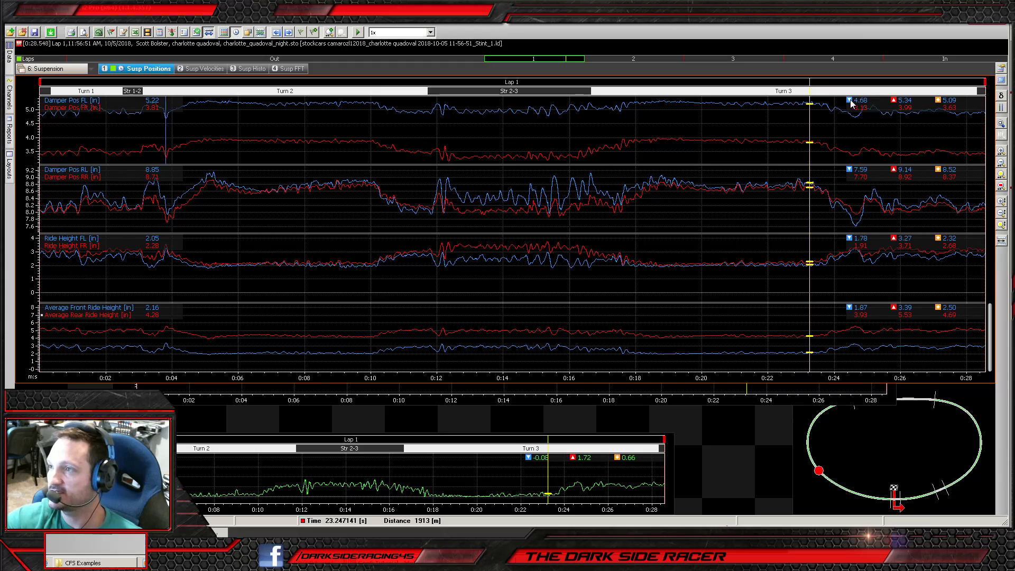
mouse_move(859, 109)
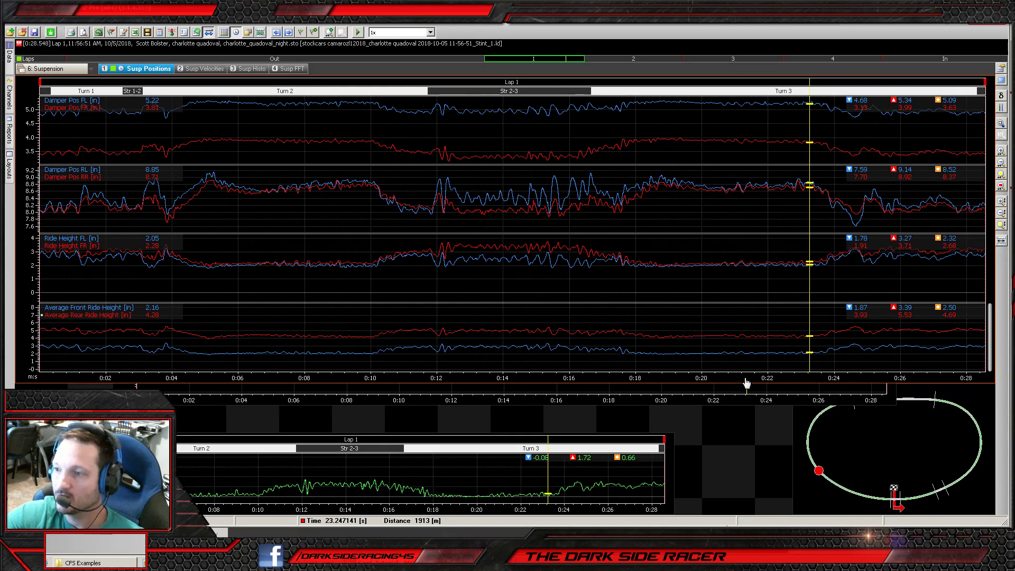
left_click(732, 405)
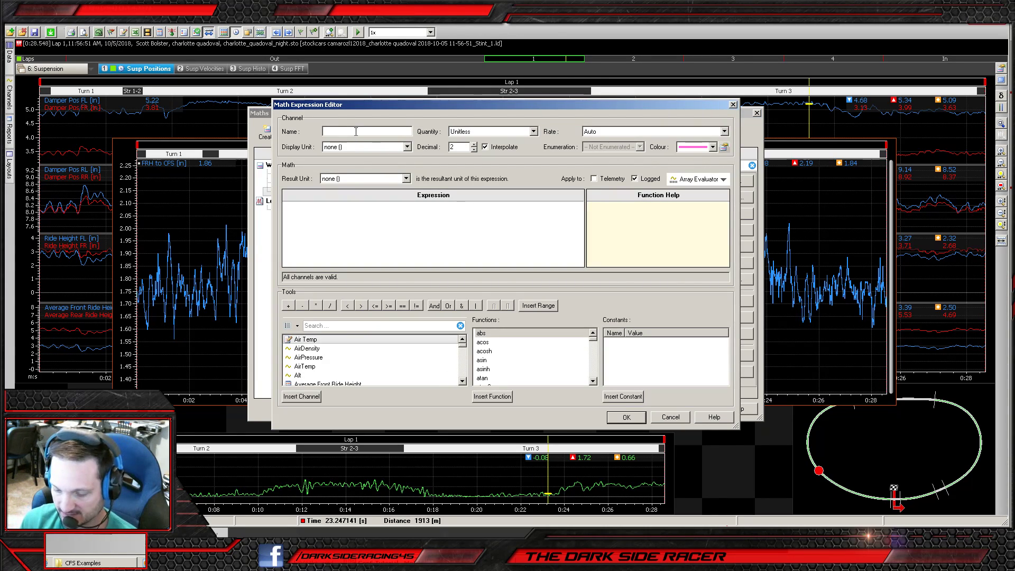
- Name the new math expression Left Front Splitter, and set its quantity to Length & Distance with inch as display and result unit
type("Front Splitter")
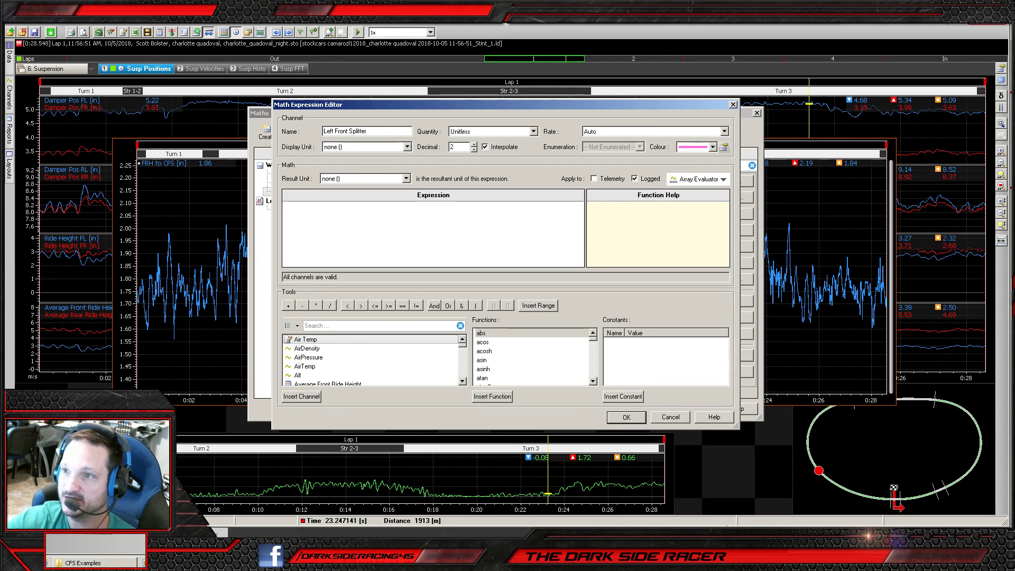
left_click(485, 131)
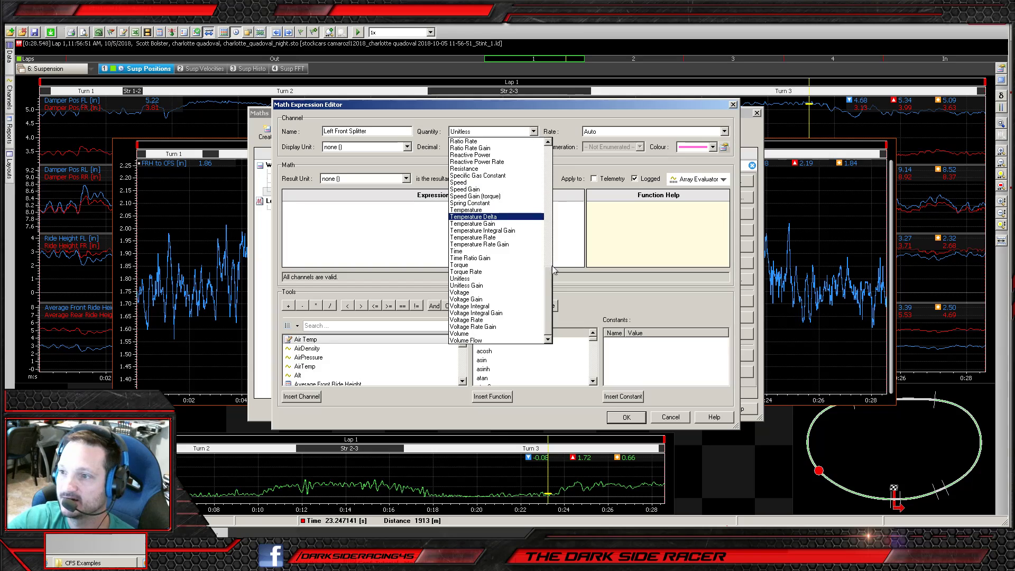
scroll(476, 281, "up", 8)
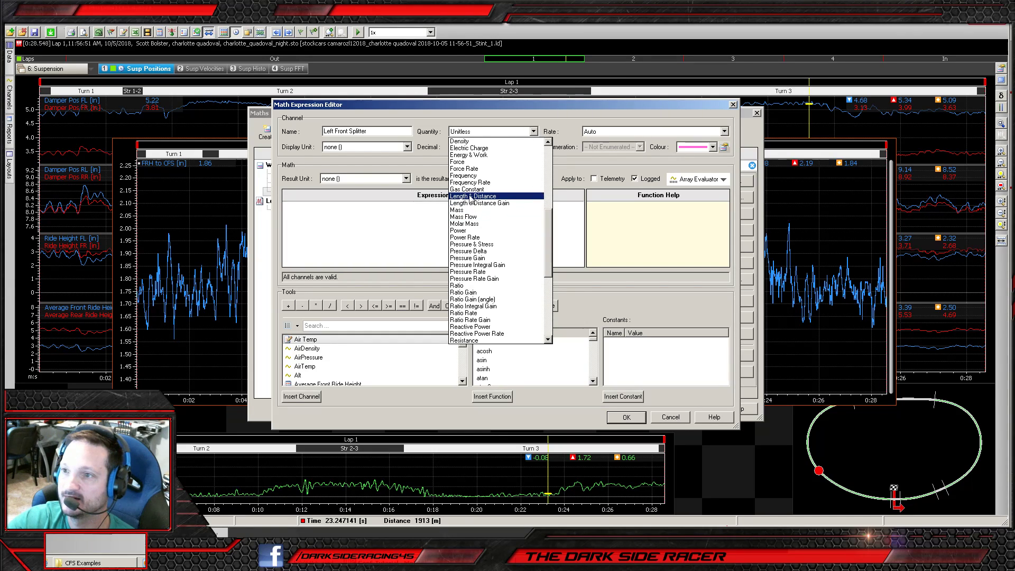
left_click(474, 196)
left_click(349, 148)
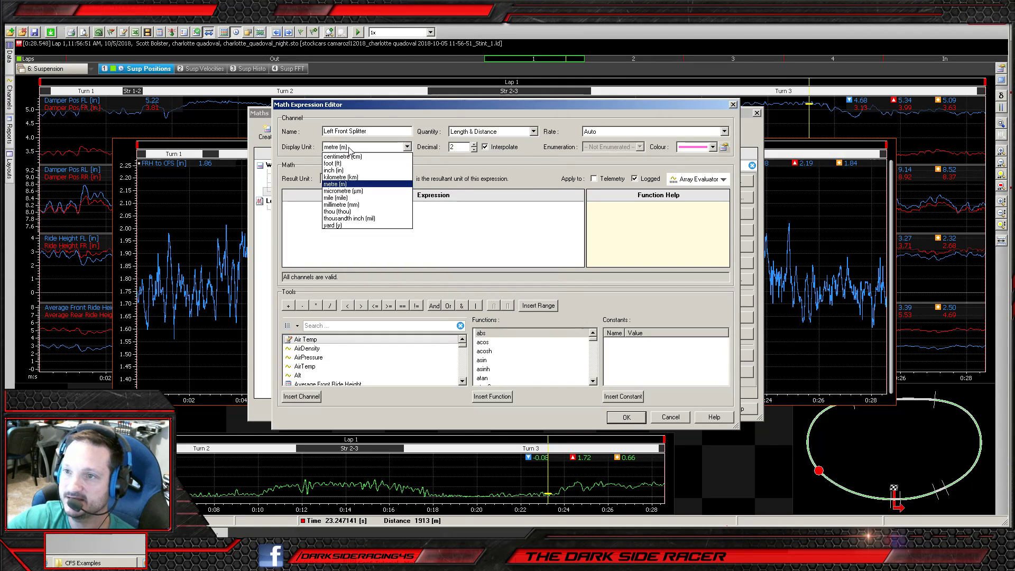
left_click(339, 170)
left_click(360, 179)
left_click(357, 203)
- Define the expression as 'Ride Height FL' [in]-1.84 using the channel search, and save the math channel
left_click(357, 215)
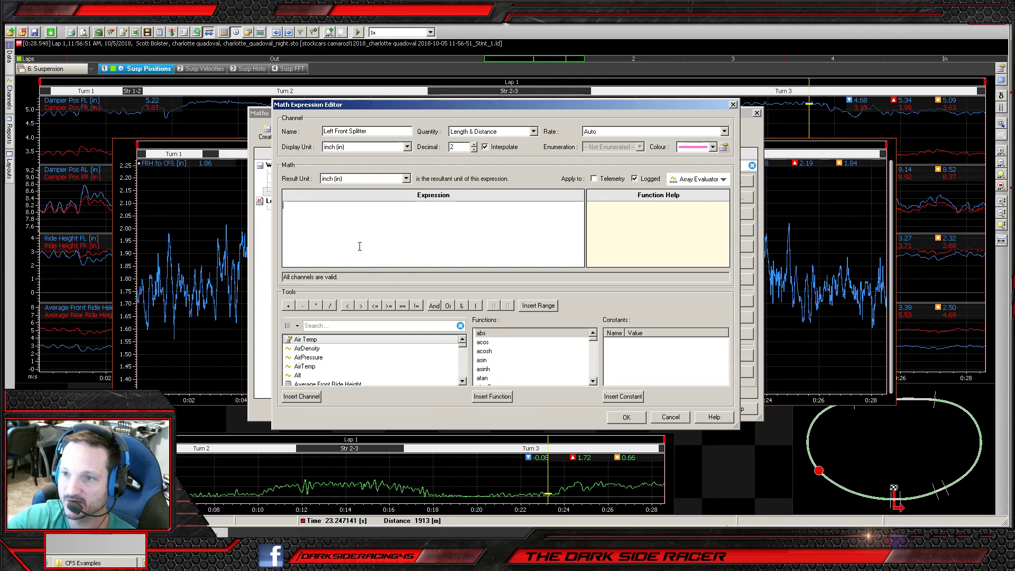
left_click(350, 328)
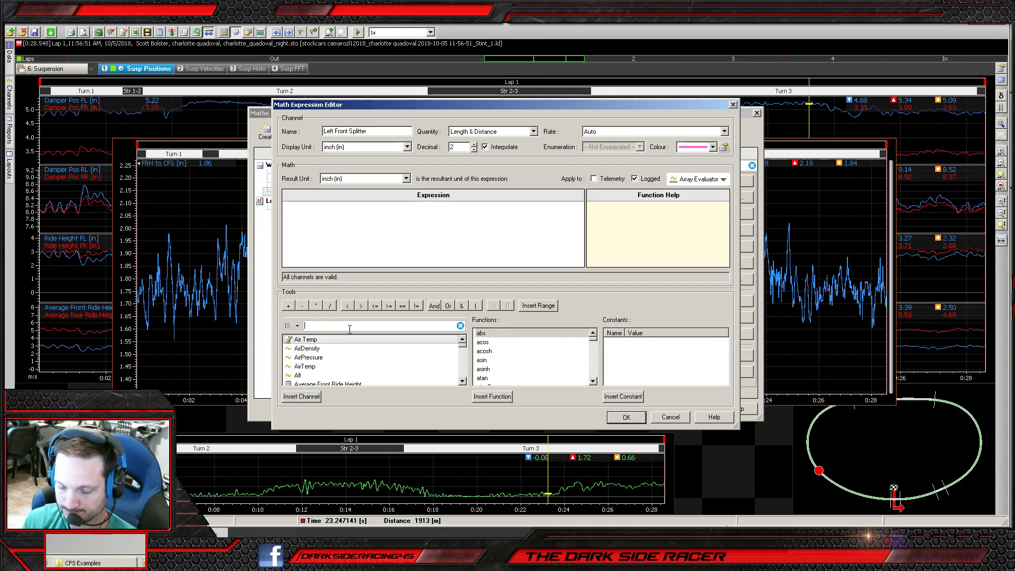
type("height")
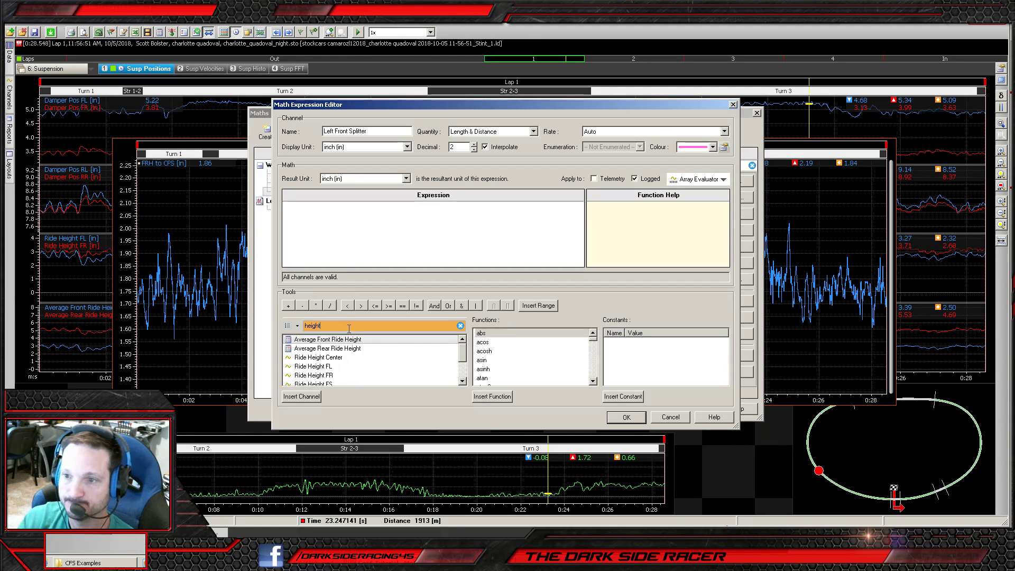
left_click(319, 368)
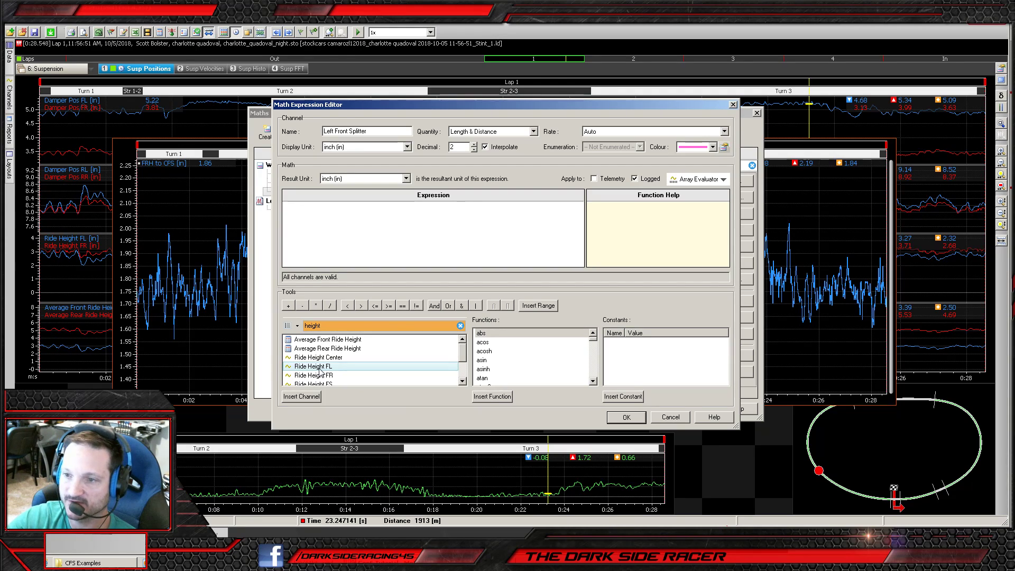
double_click(319, 368)
type("-1.8")
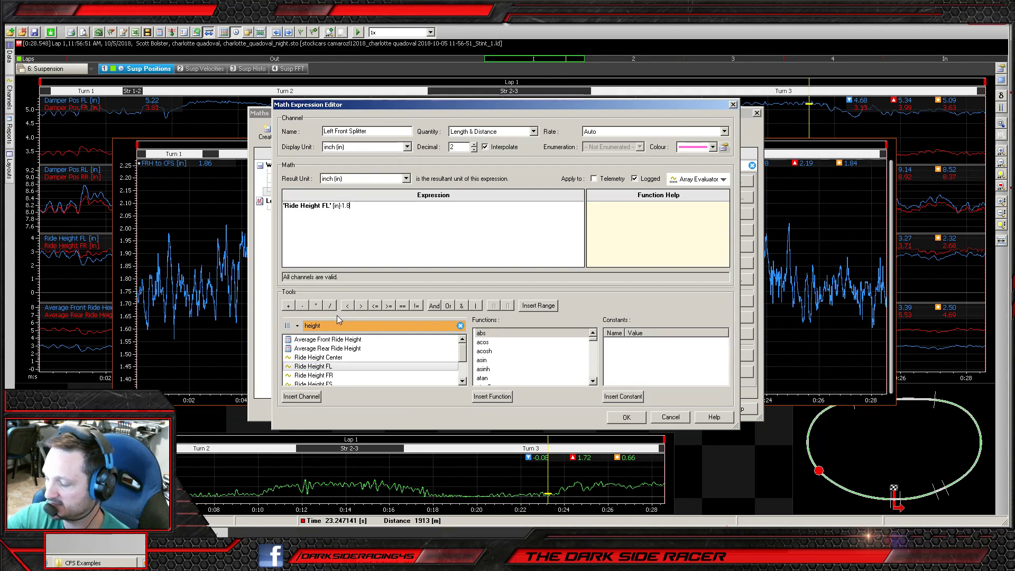
type("4")
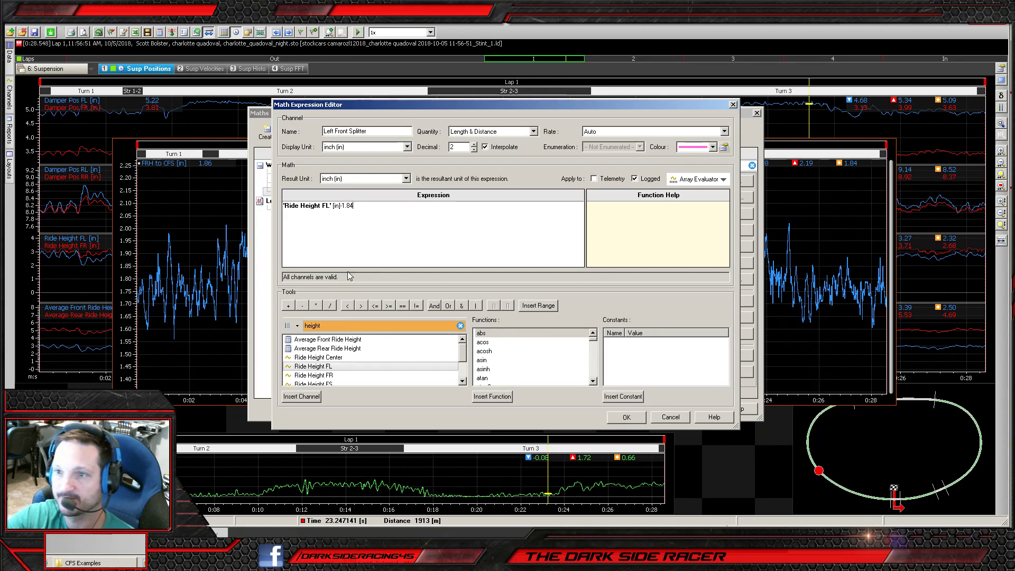
left_click(627, 417)
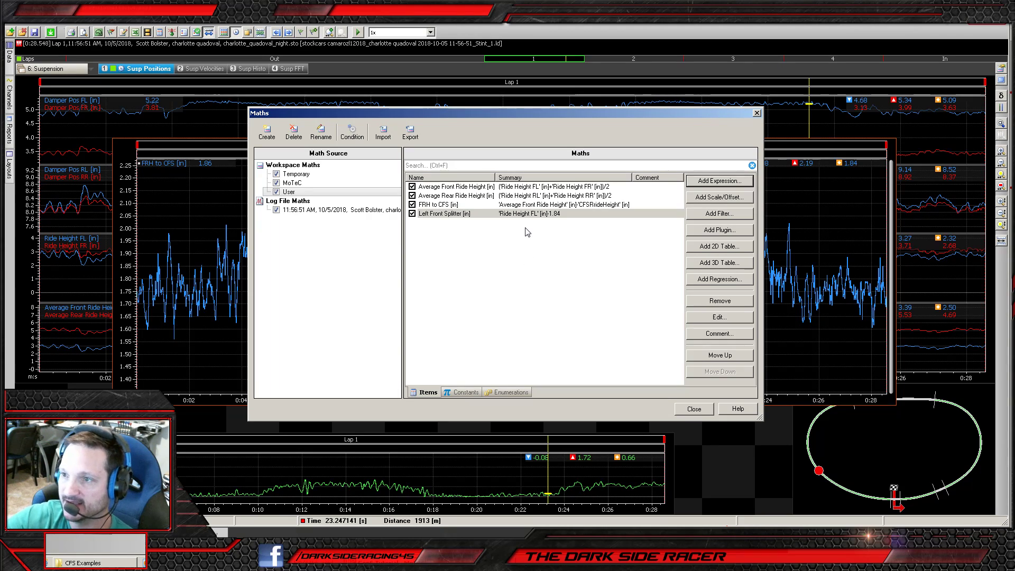
left_click(690, 411)
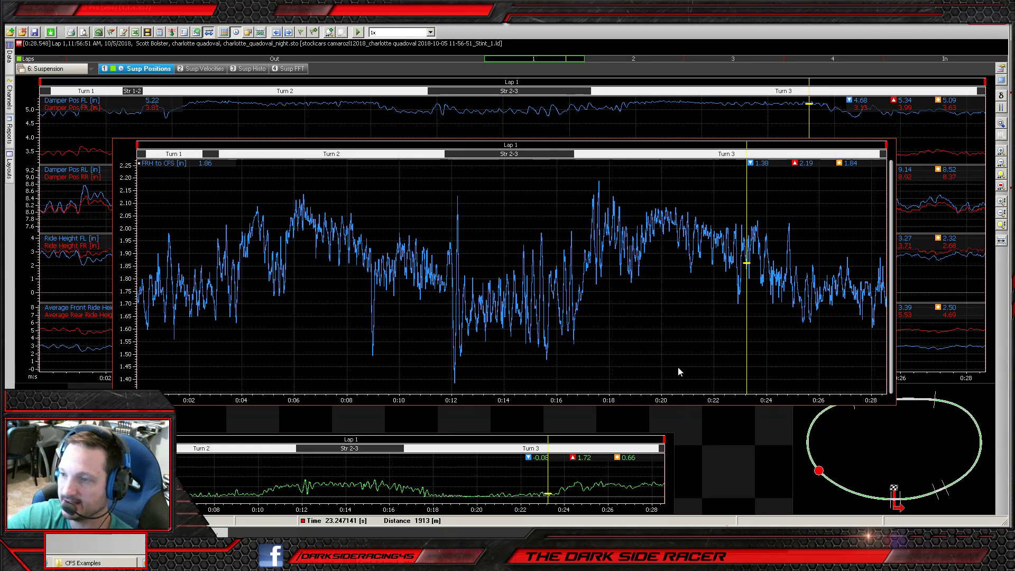
- Delete the FRH to CFS graph from the worksheet
left_click(308, 302)
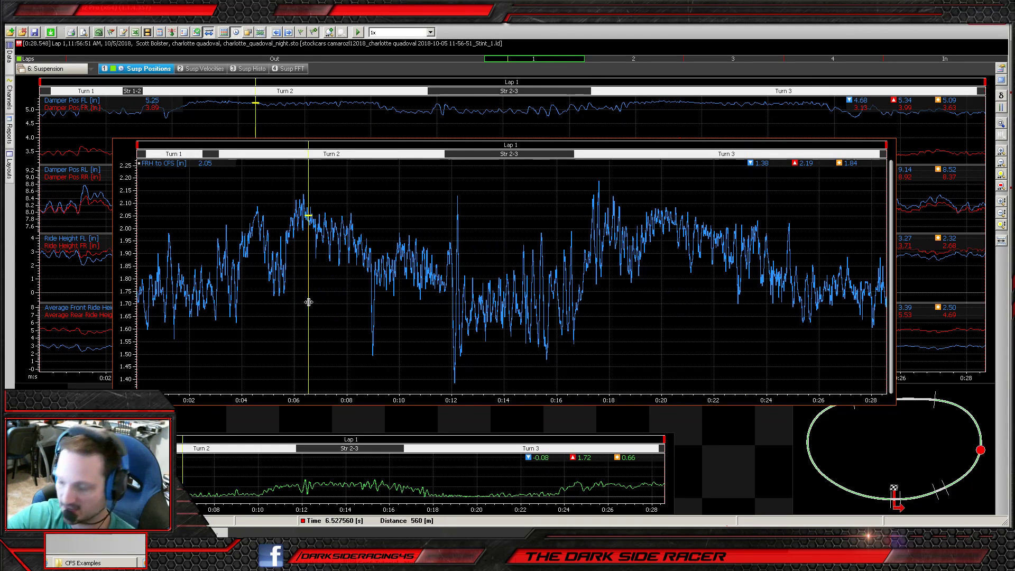
key("Delete")
key("Return")
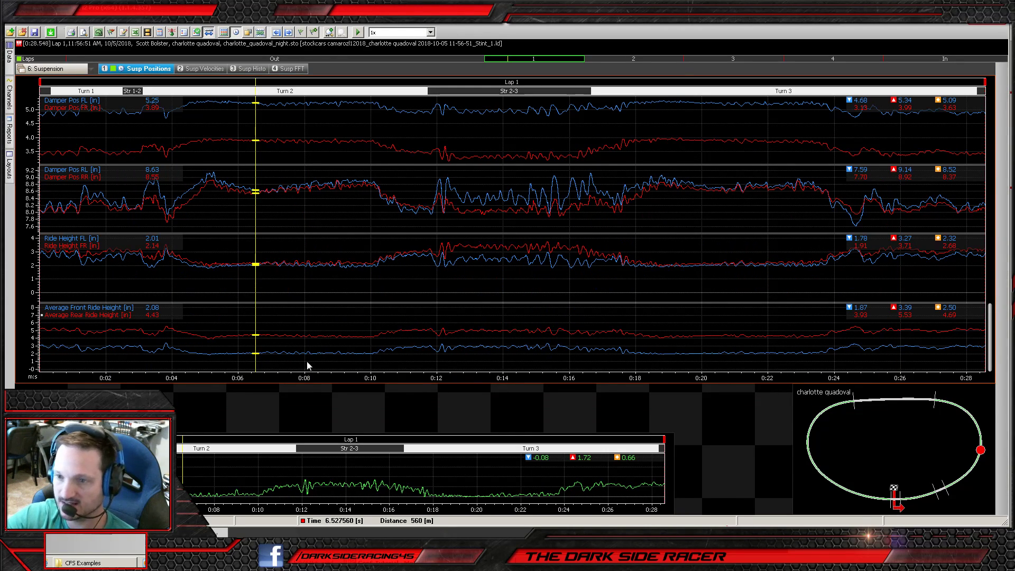
left_click(323, 332)
key("Delete")
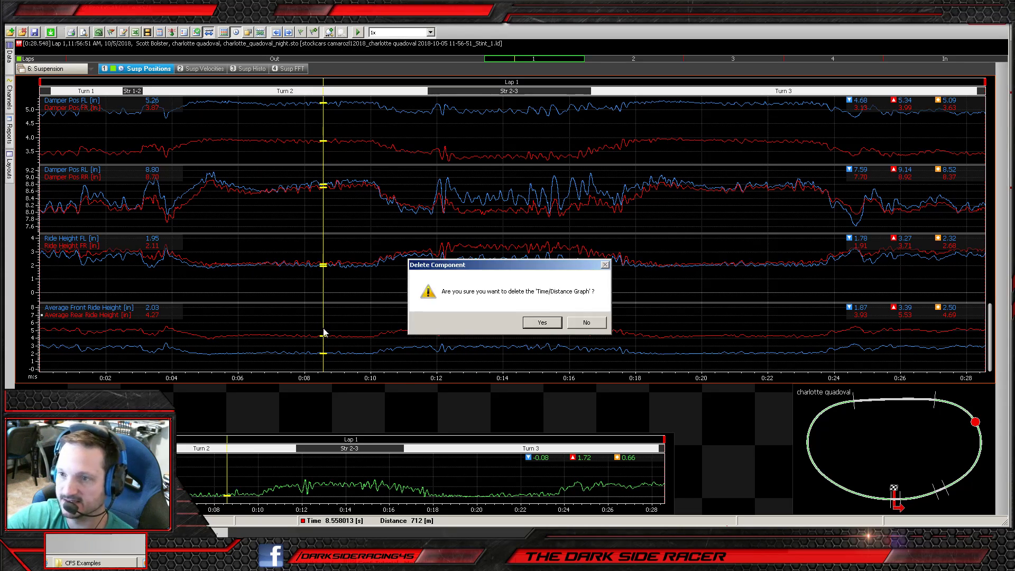
left_click(602, 324)
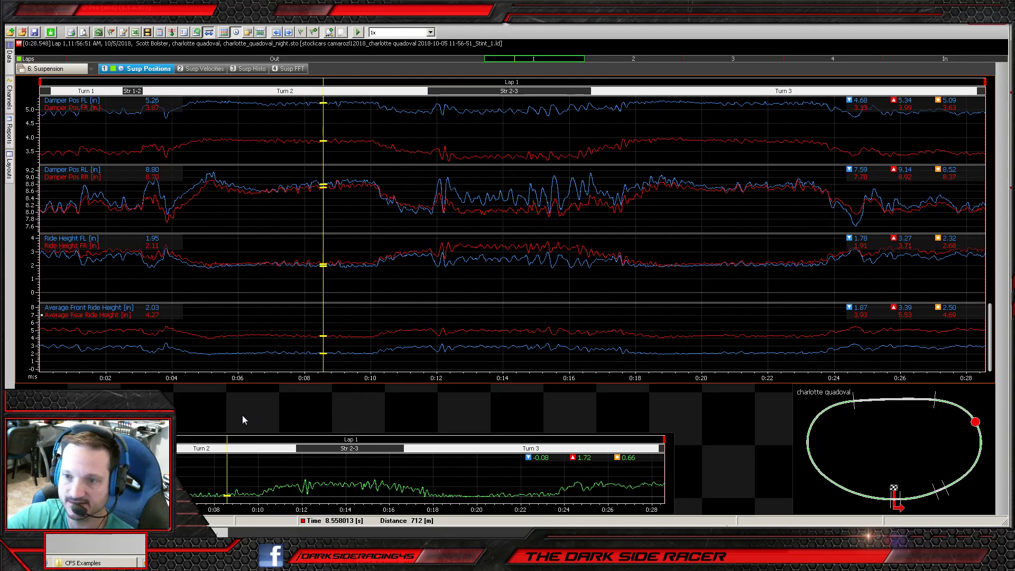
- Enlarge the CFSRideHeight graph upward into the empty worksheet space, and add the Left Front Splitter channel to it
left_click_drag(218, 433, 224, 387)
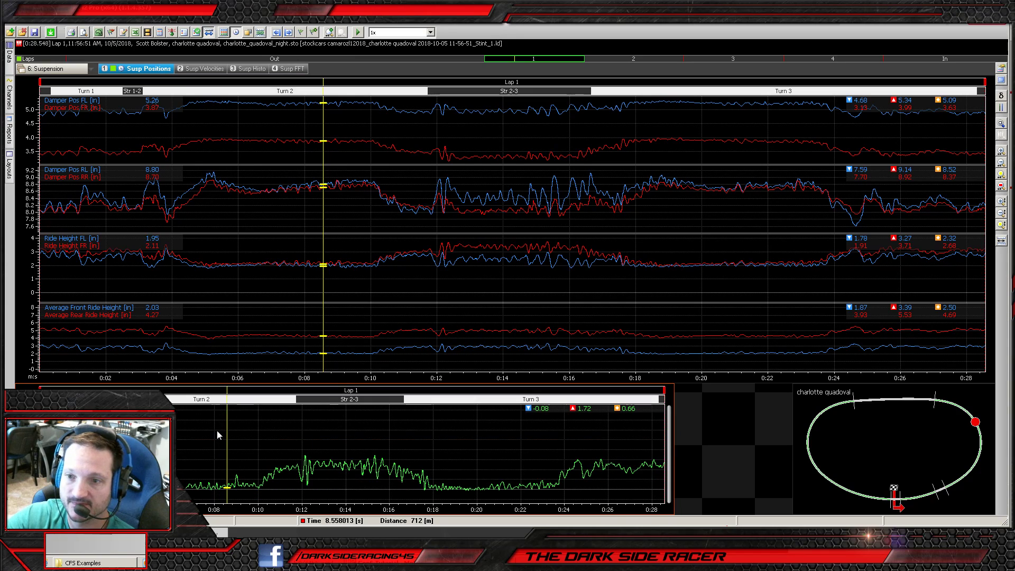
right_click(178, 433)
left_click(230, 213)
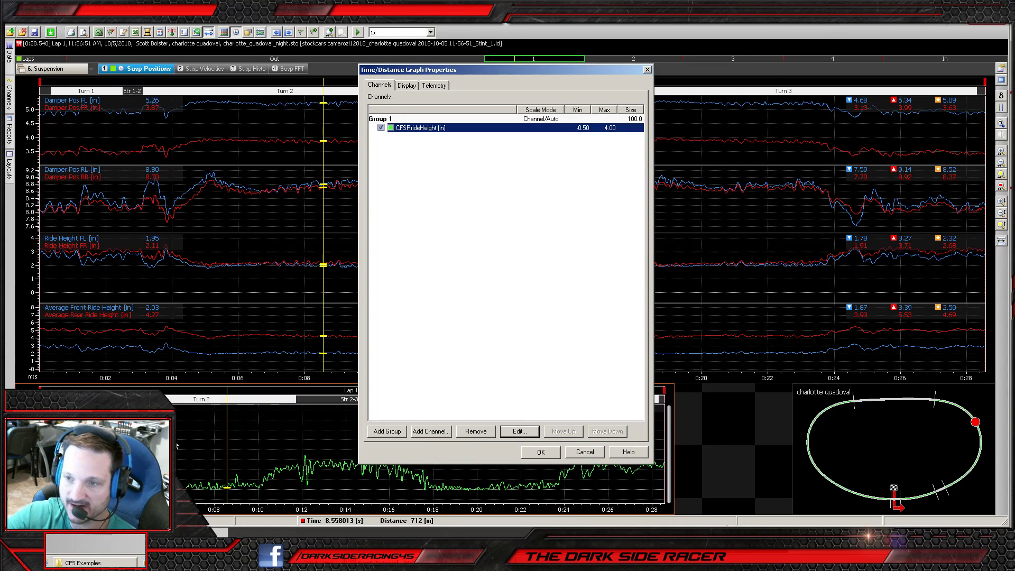
left_click(443, 432)
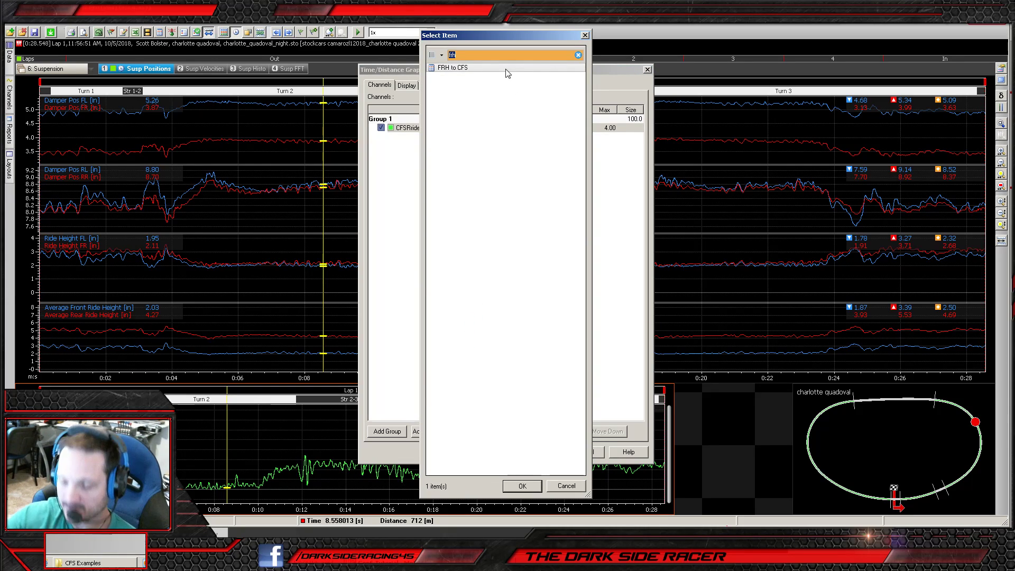
type("left")
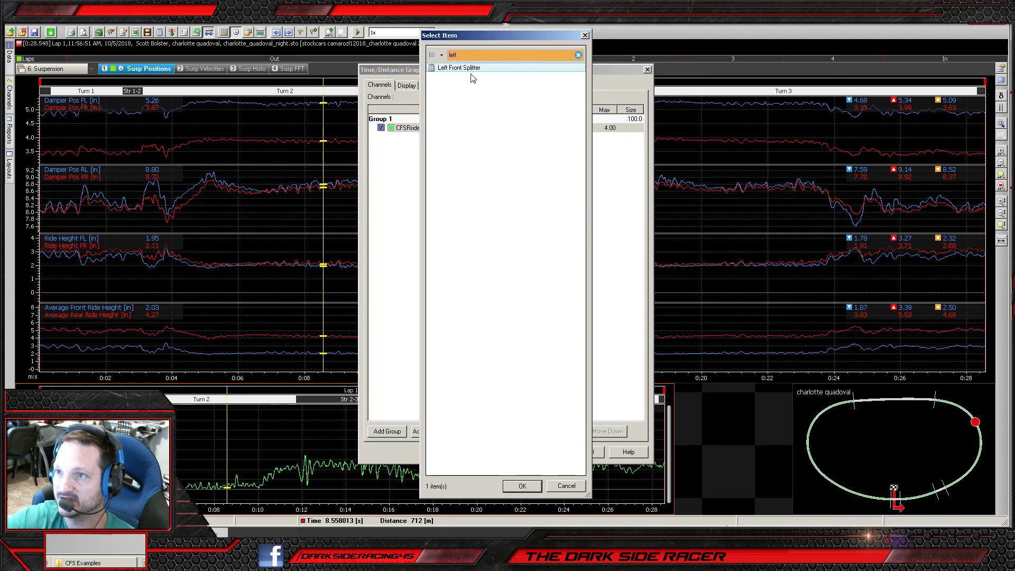
left_click(520, 485)
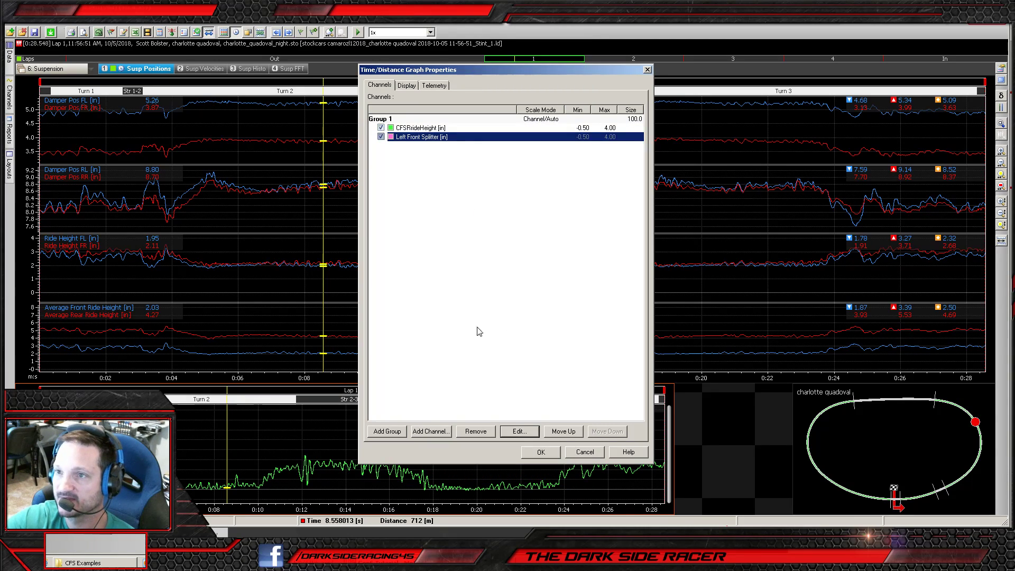
- Move Left Front Splitter above CFSRideHeight in the graph's channel list, set its colour to blue, and apply the graph properties
left_click(562, 432)
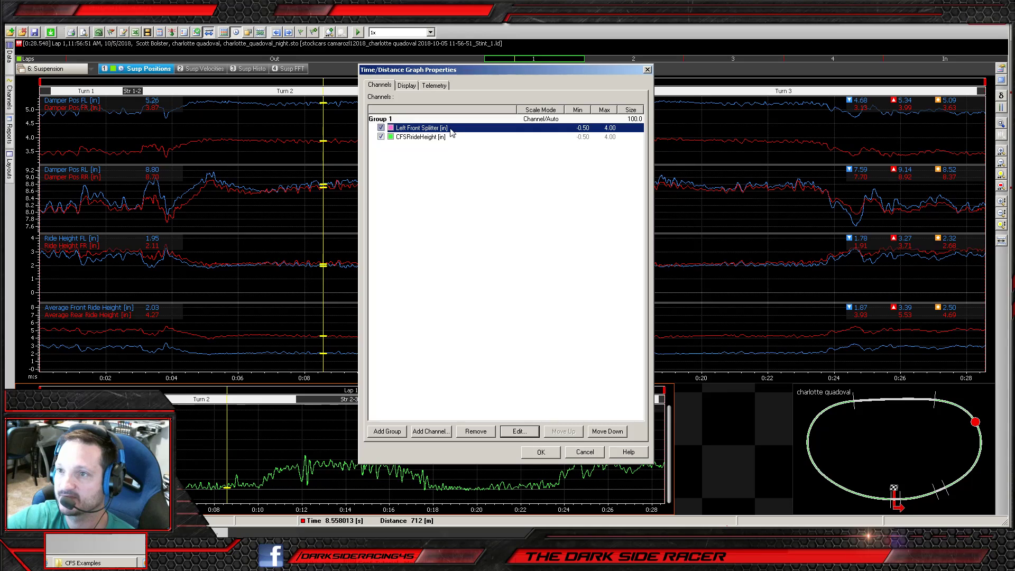
double_click(452, 130)
left_click(484, 220)
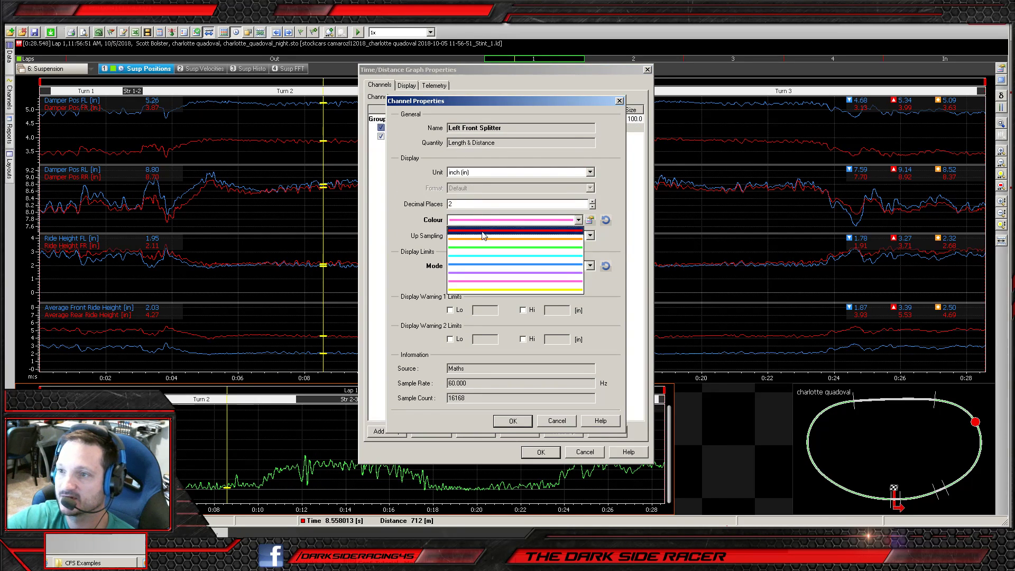
left_click(484, 231)
left_click(513, 421)
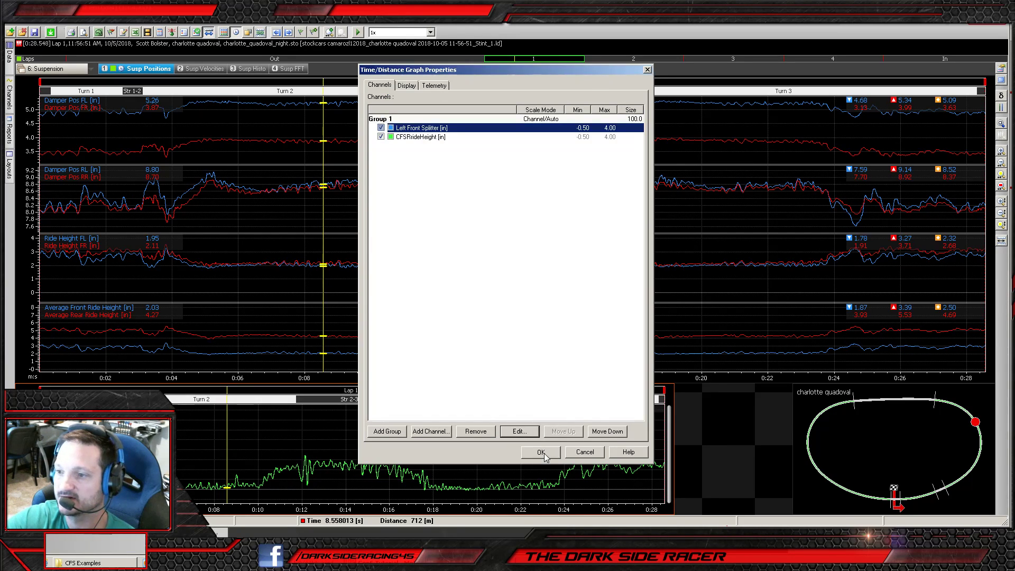
left_click(542, 453)
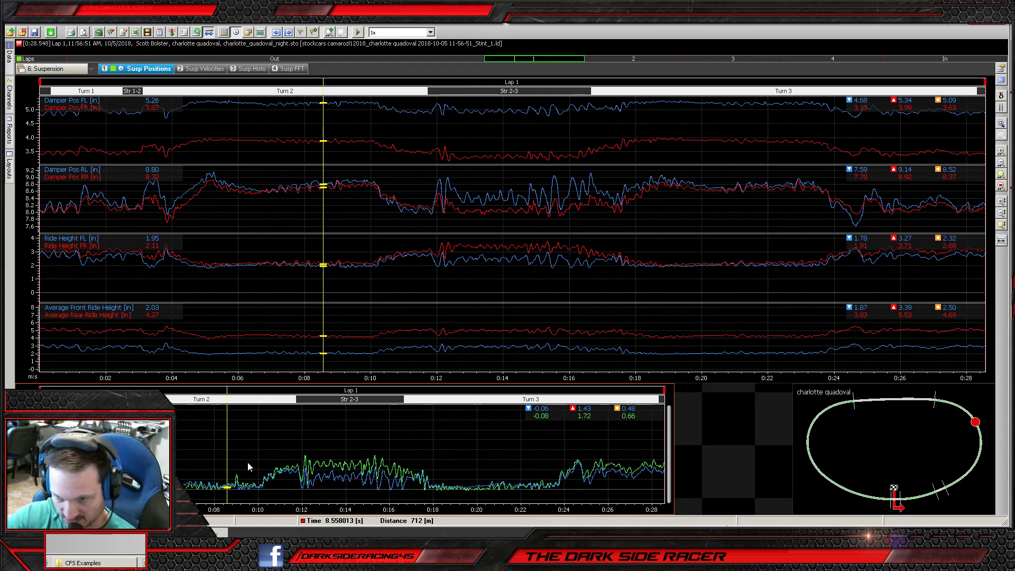
- Duplicate the Left Front Splitter expression within the User maths
left_click(159, 33)
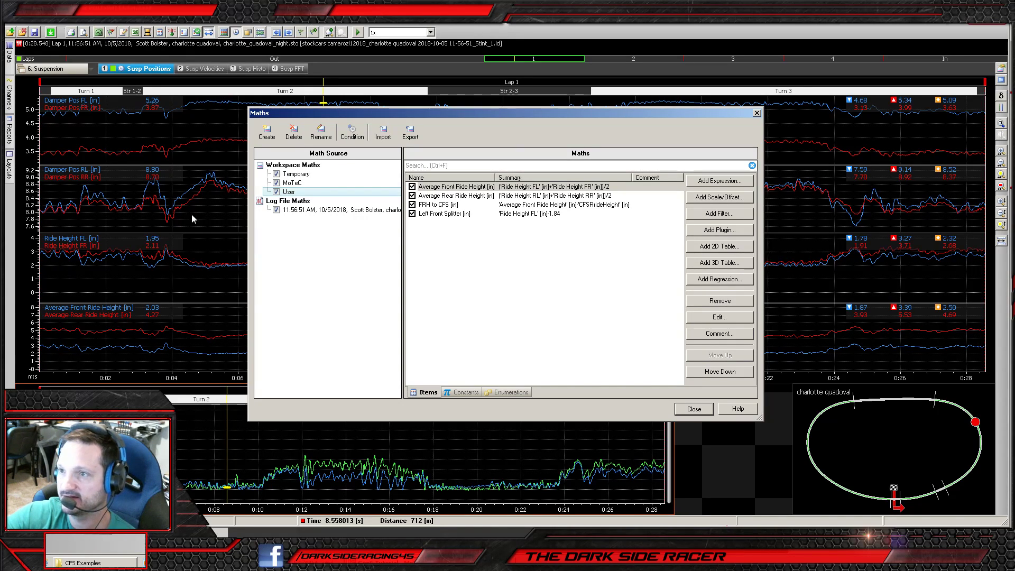
left_click(694, 409)
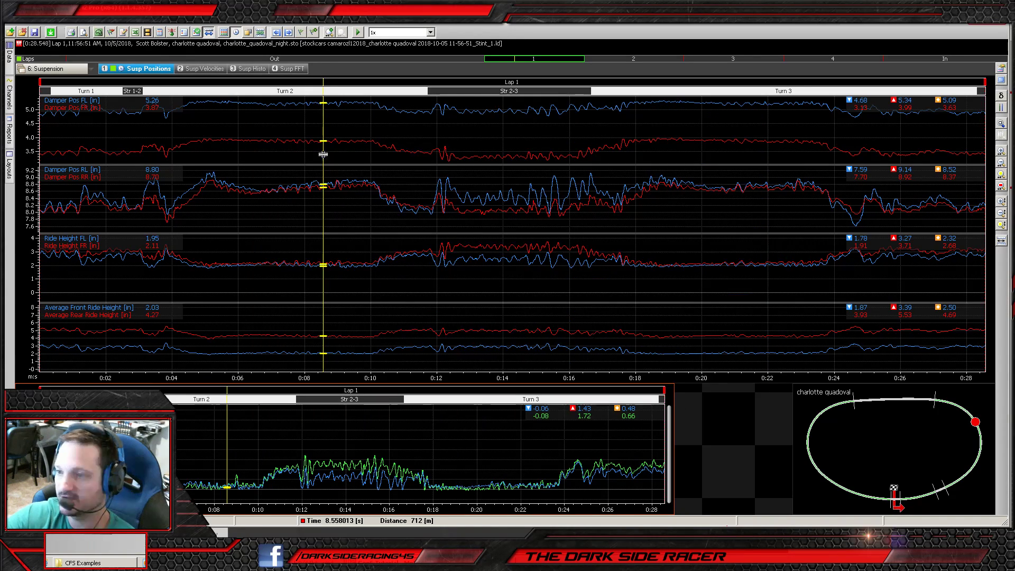
left_click(160, 34)
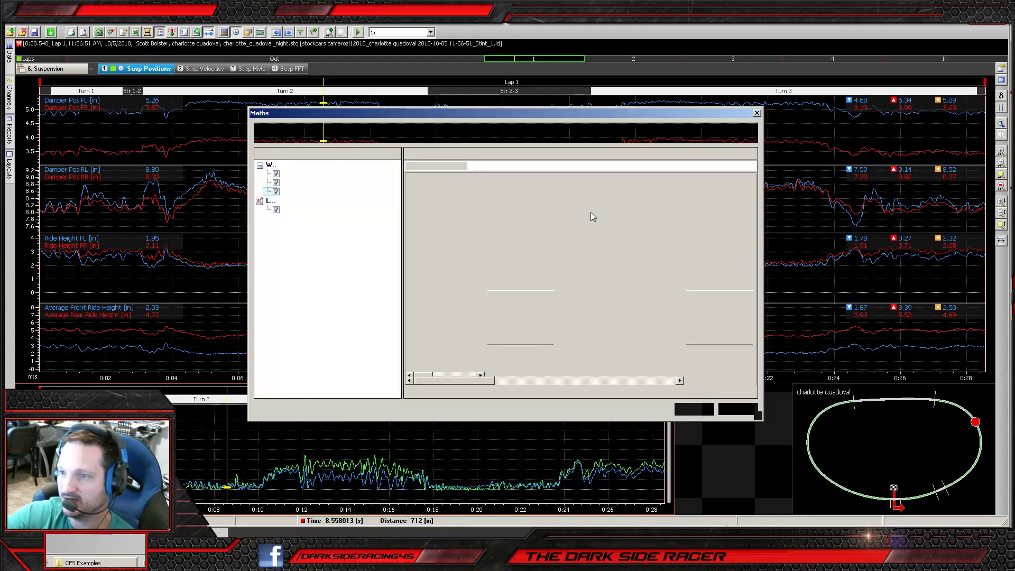
left_click(442, 218)
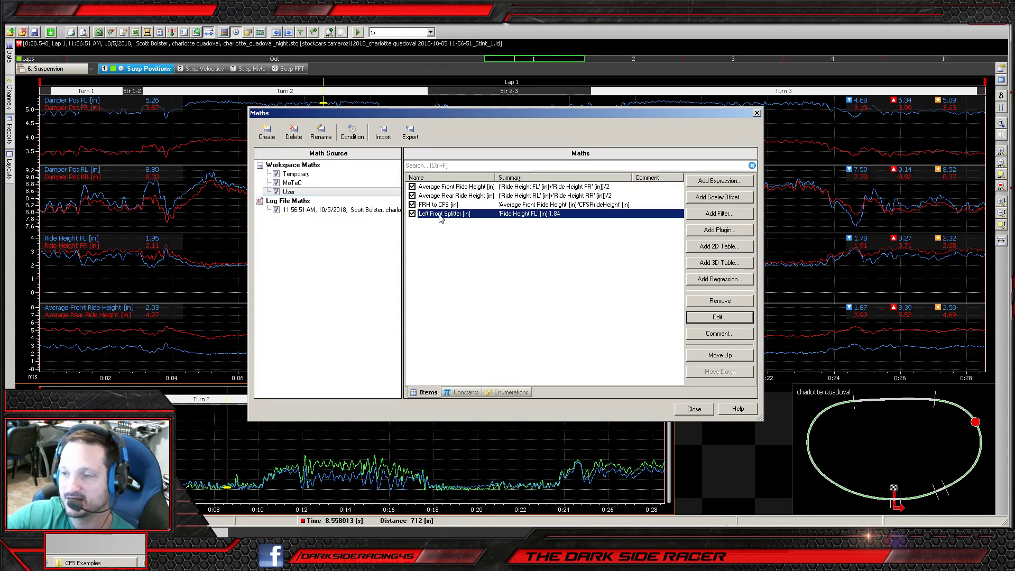
right_click(442, 219)
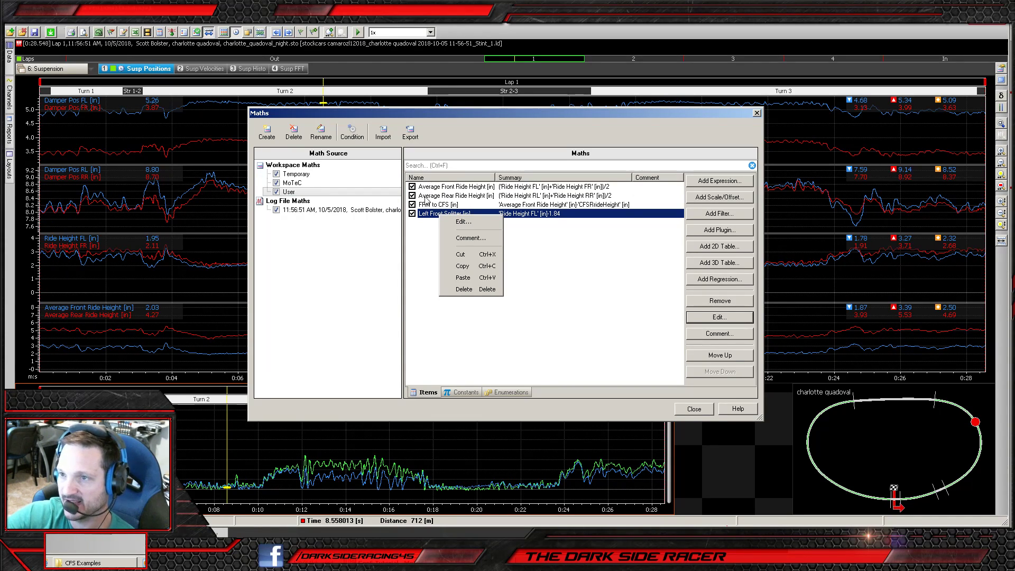
left_click(463, 266)
right_click(445, 246)
left_click(467, 307)
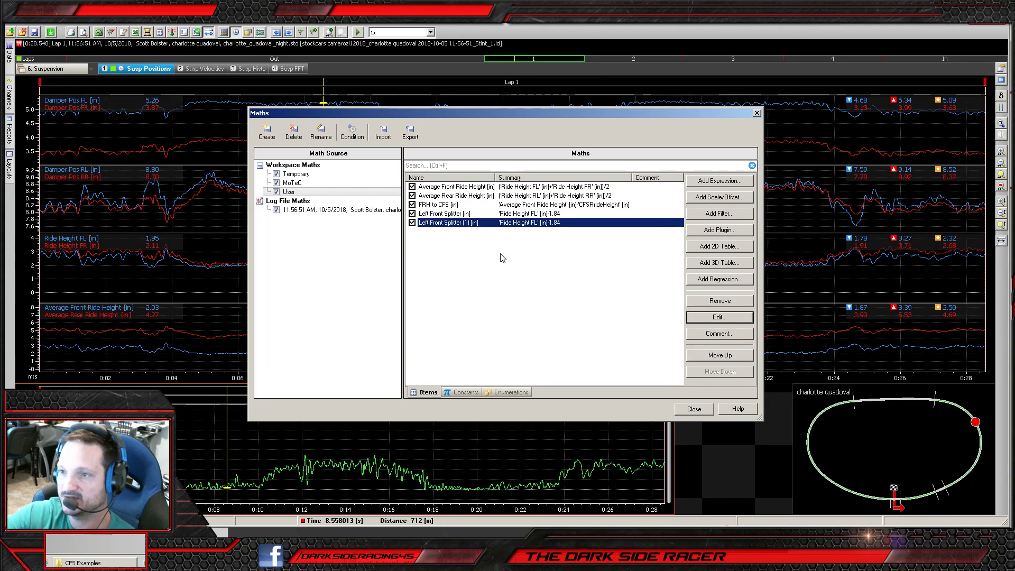
- Rename the duplicated math expression as Right Front Splitter
key("Return")
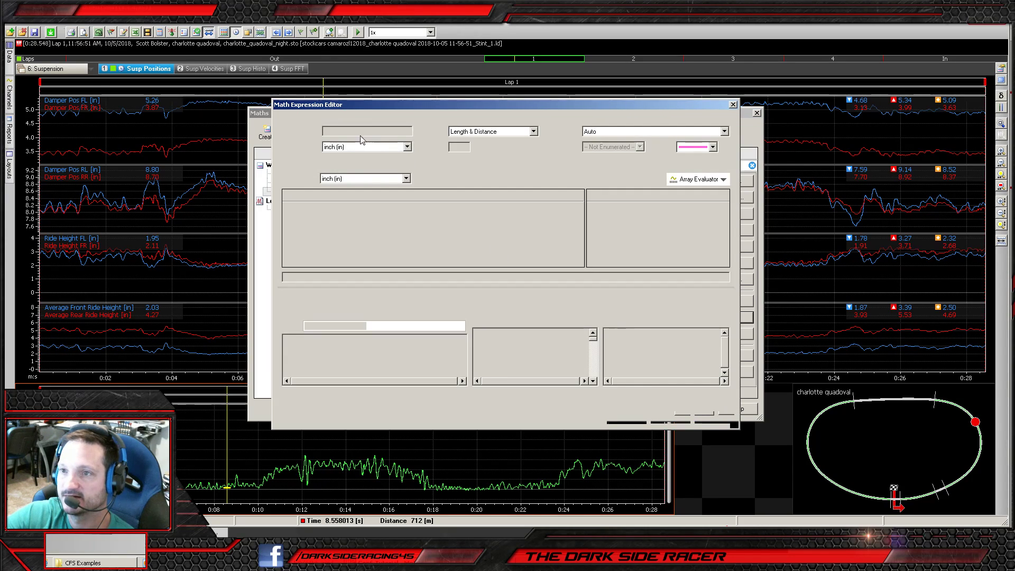
left_click(335, 133)
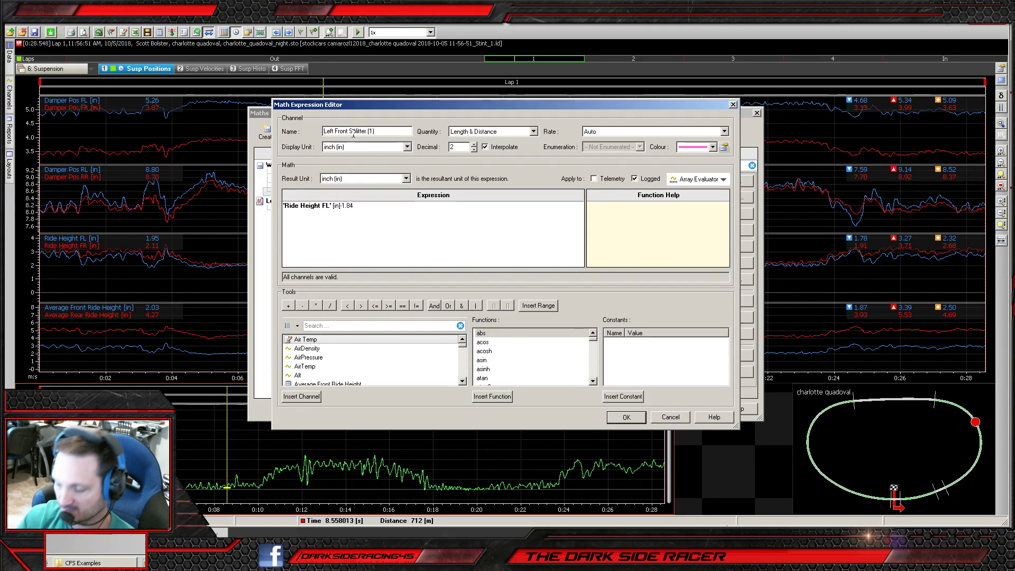
key("BackSpace")
key("BackSpace")
key("BackSpace")
key("BackSpace")
type("Rt")
key("BackSpace")
type("ight")
left_click(382, 133)
key("BackSpace")
key("BackSpace")
key("BackSpace")
key("BackSpace")
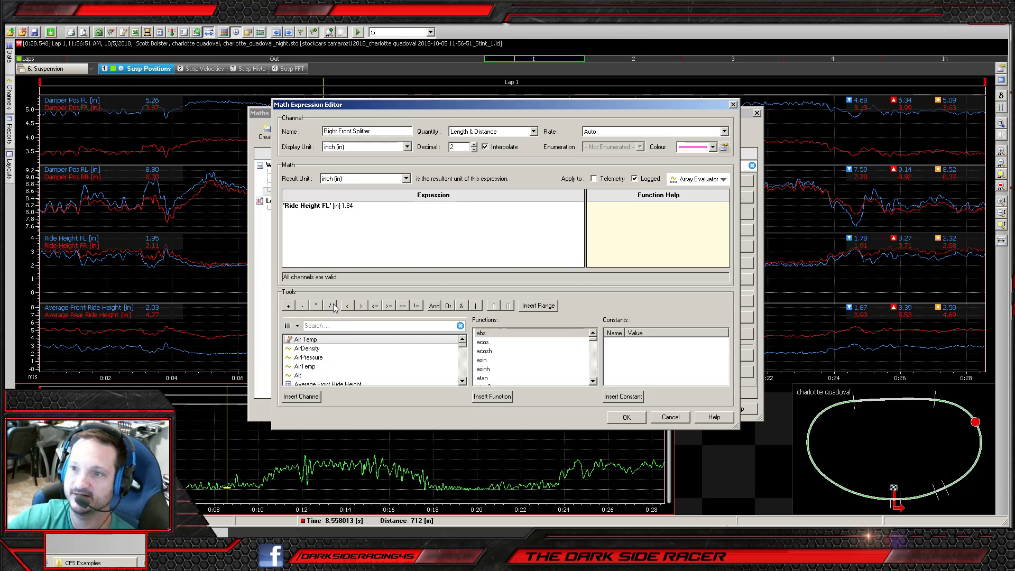
- Change the Right Front Splitter expression to 'Ride Height RL' [in]-1.84, save it, and close the maths list
key("BackSpace")
type("R")
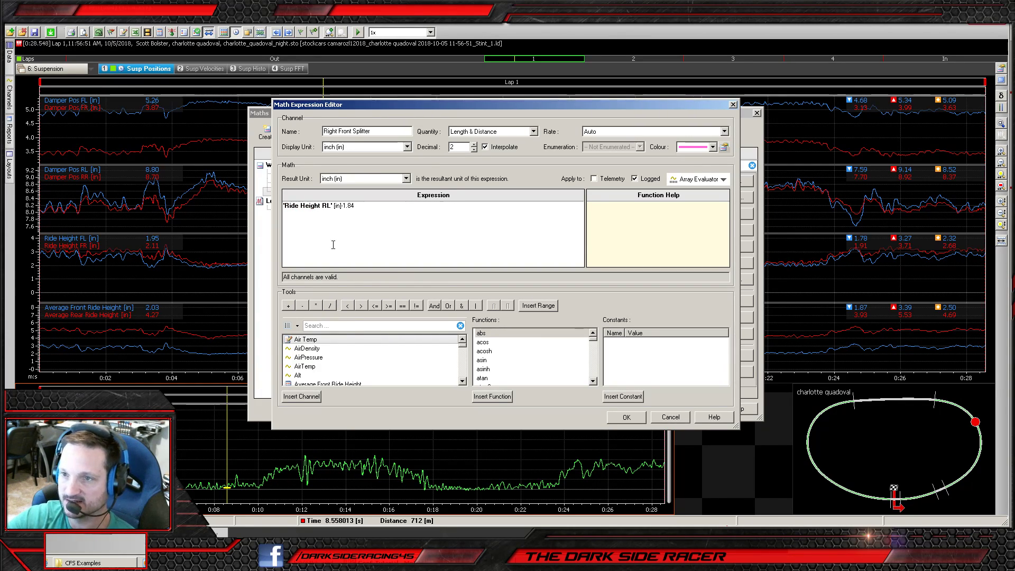
key("BackSpace")
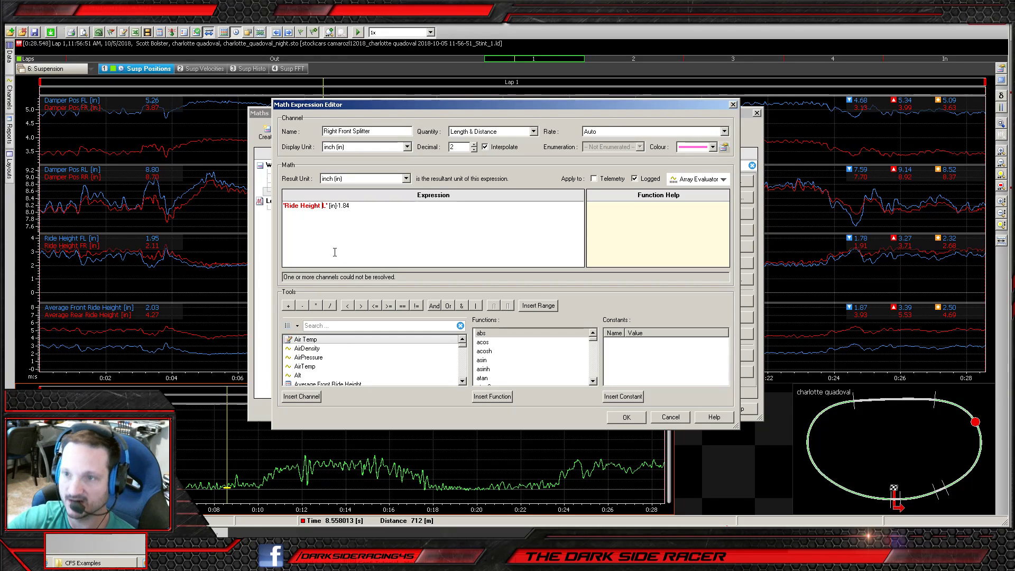
type("R")
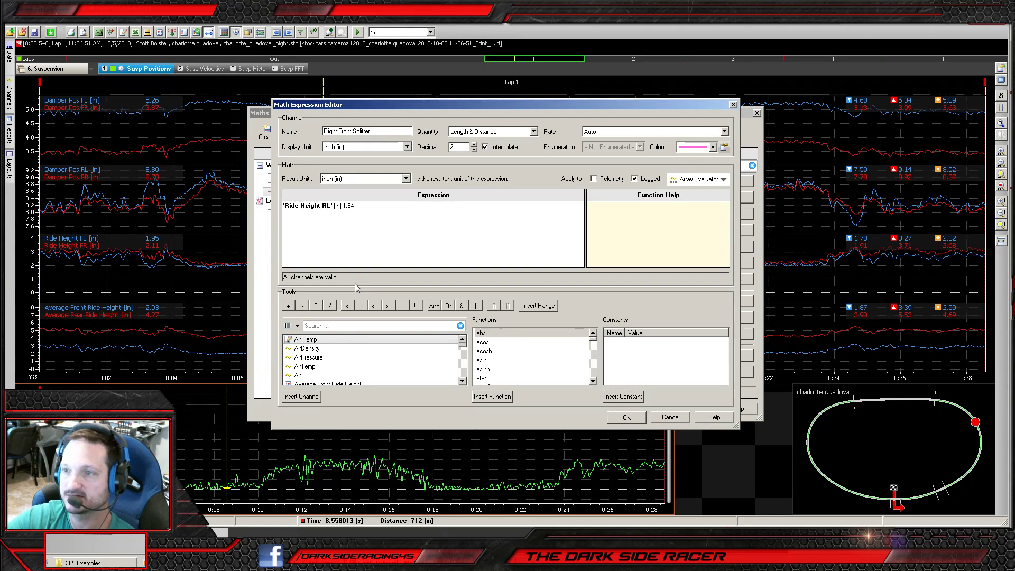
left_click(627, 417)
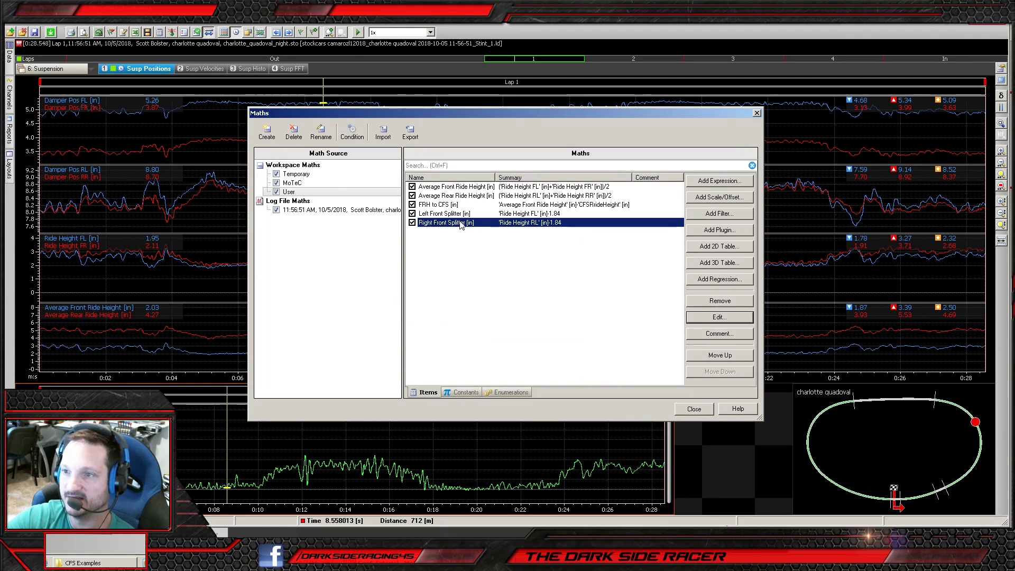
left_click(697, 410)
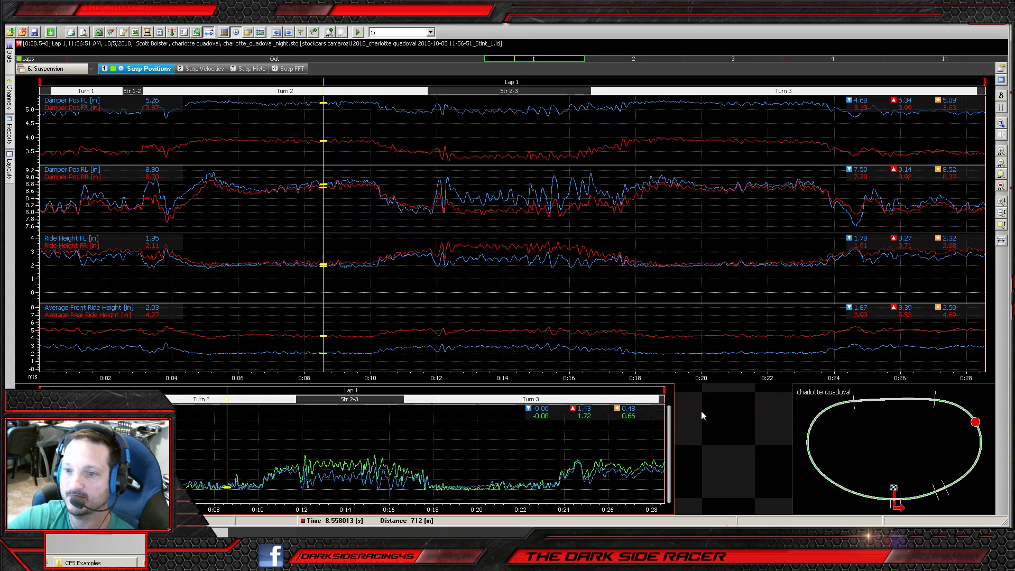
- Add the Right Front Splitter channel to the graph showing Left Front Splitter and CFSRideHeight
right_click(176, 443)
left_click(220, 227)
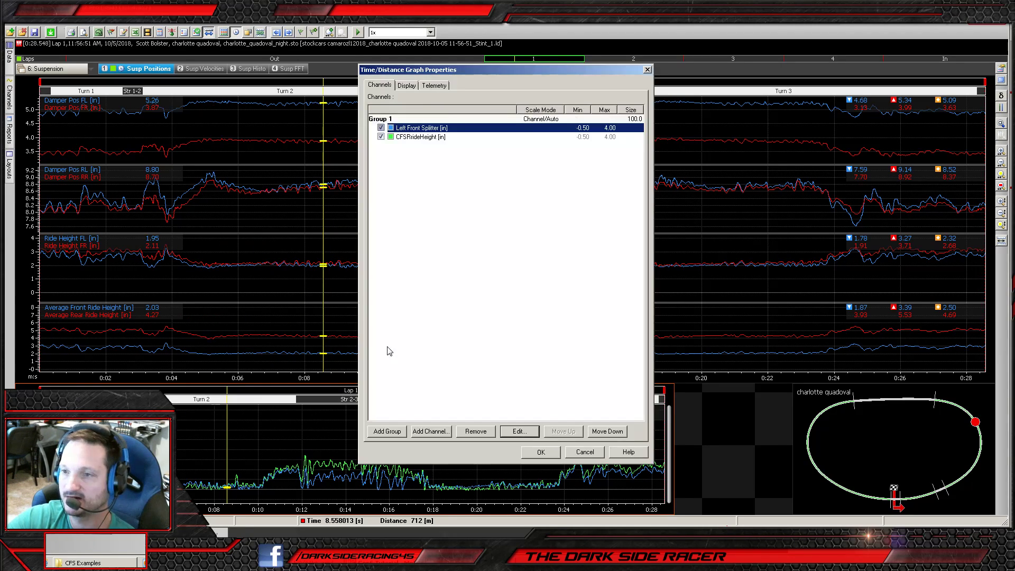
left_click(423, 432)
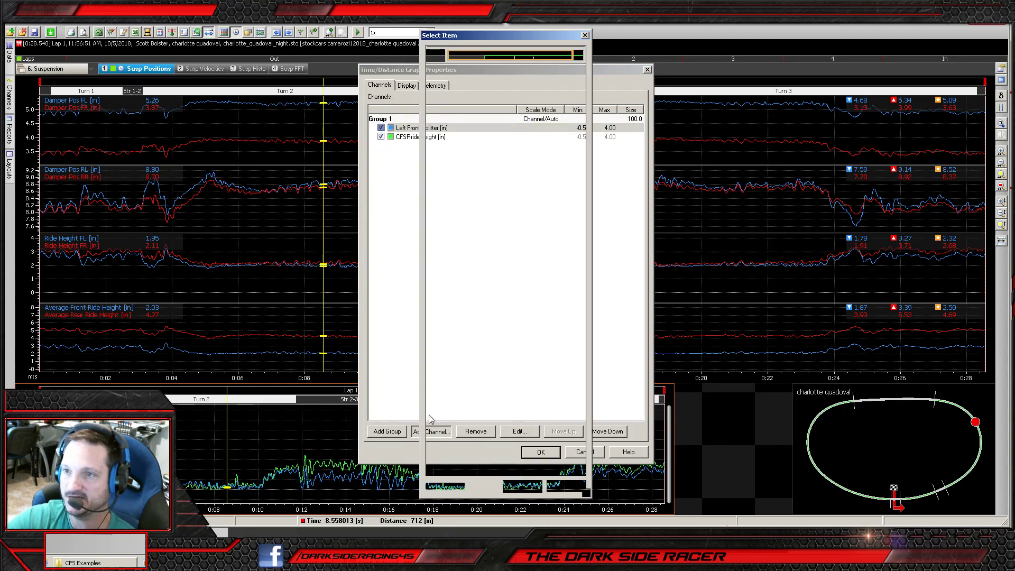
type("right")
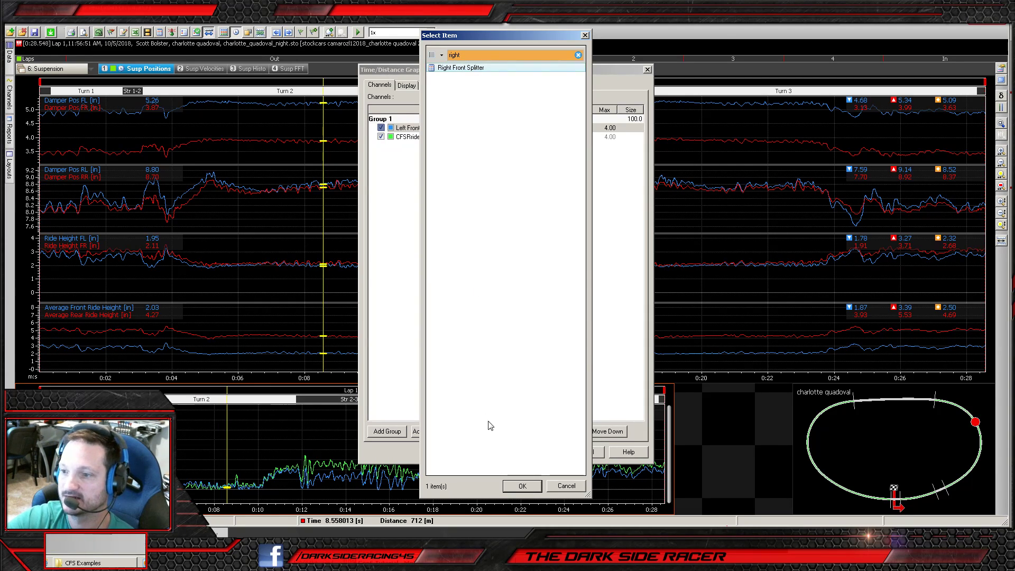
left_click(522, 489)
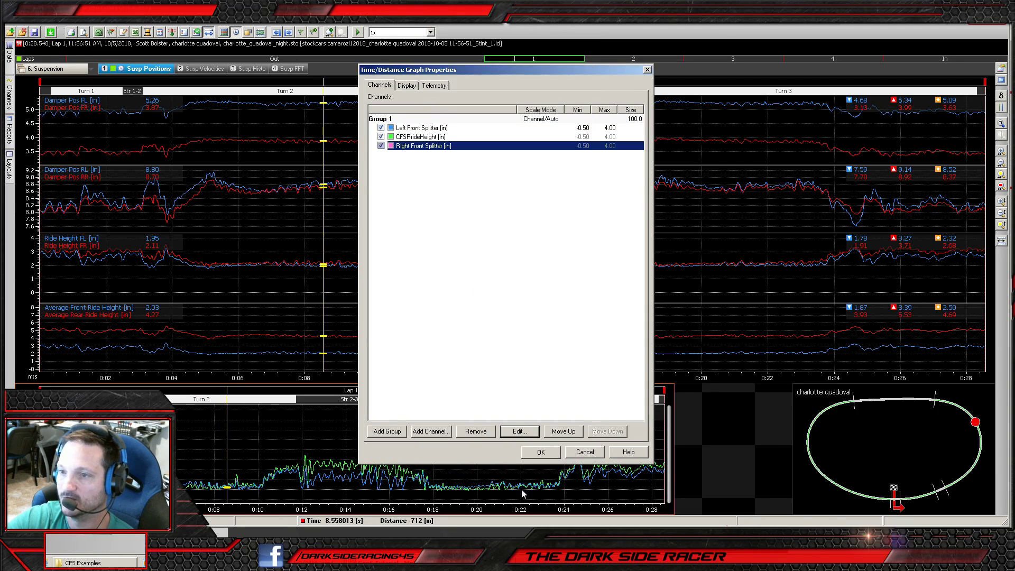
- Set the Right Front Splitter channel's colour to red, and apply the graph properties
double_click(423, 148)
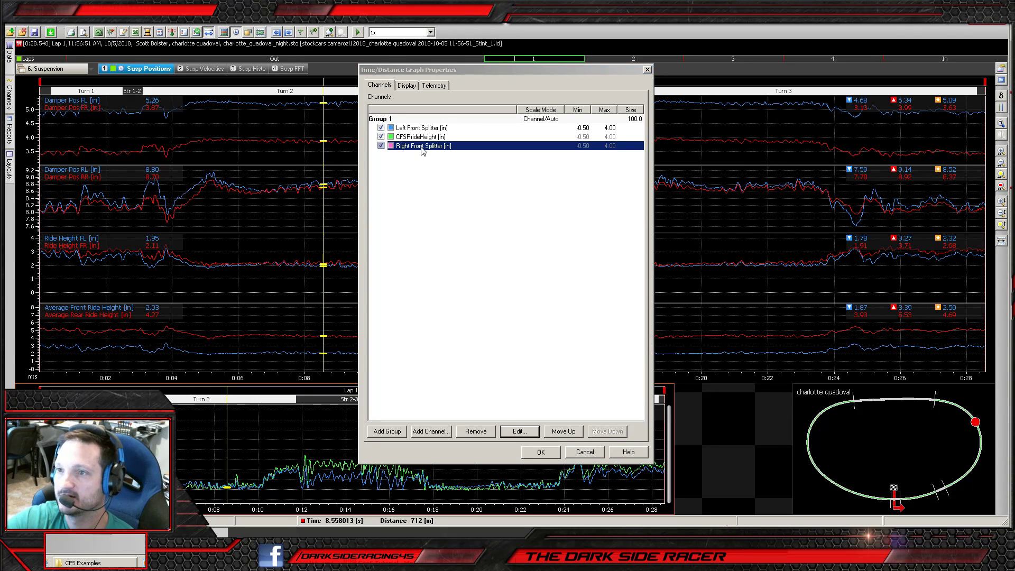
left_click(487, 221)
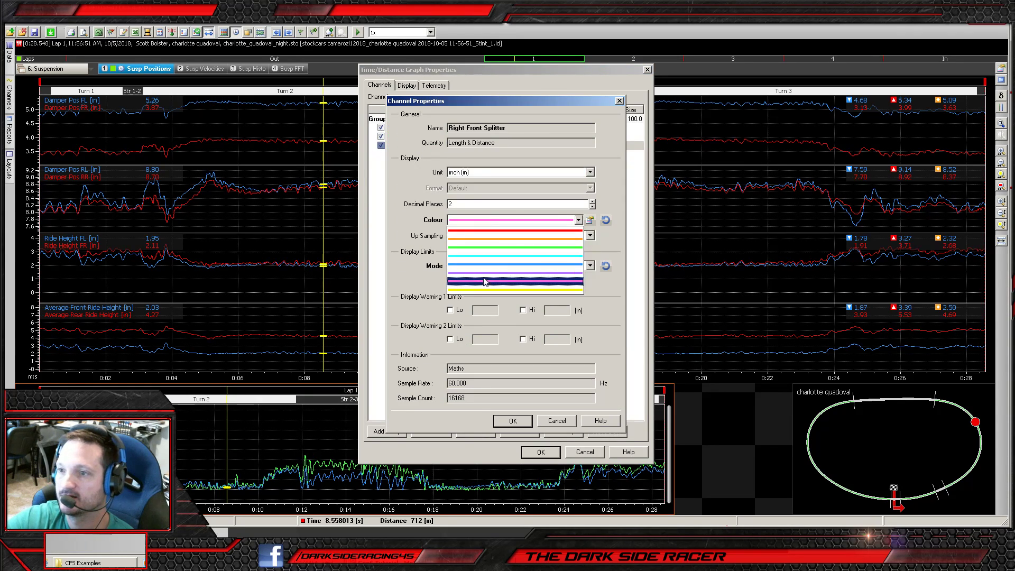
left_click(507, 231)
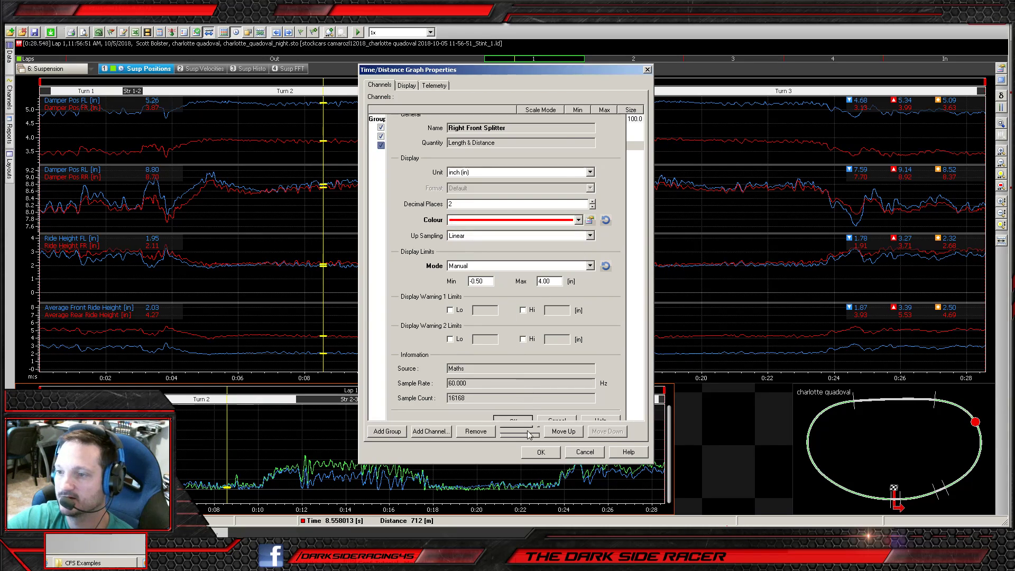
left_click(526, 421)
left_click(548, 453)
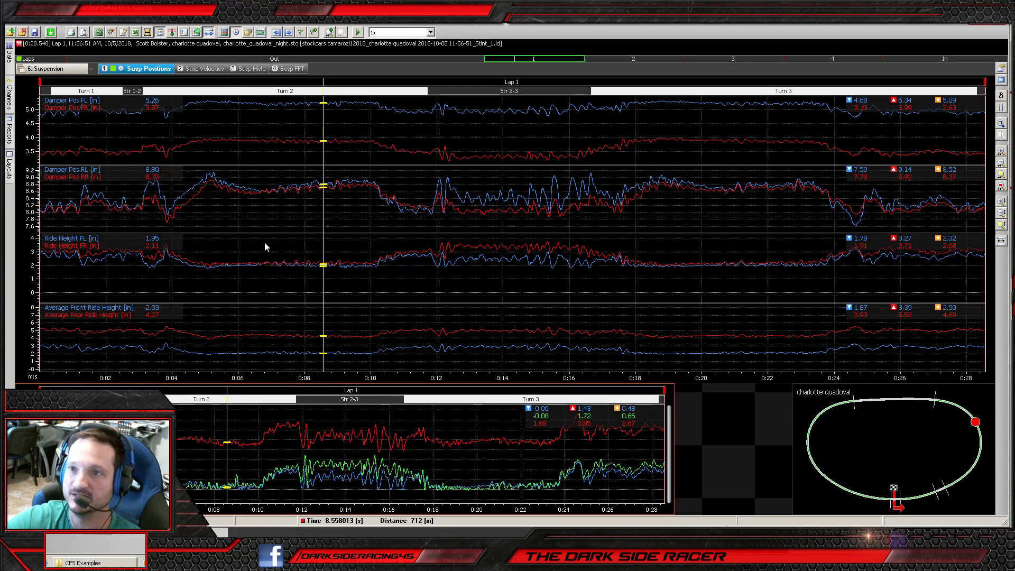
- Correct the Right Front Splitter expression to 'Ride Height FR' [in]-1.84, save it, and close the maths list
key("ctrl+m")
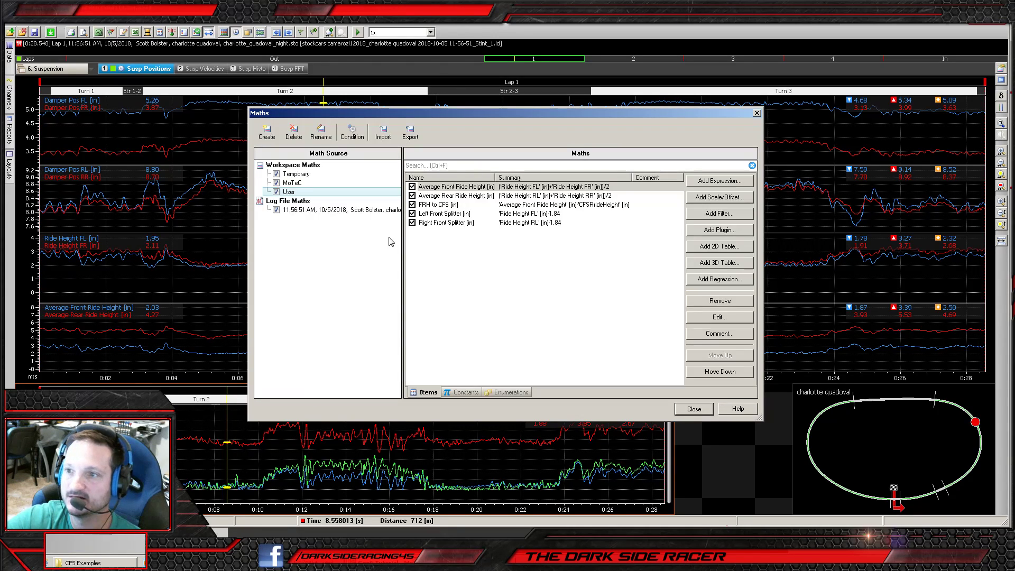
left_click(524, 227)
double_click(524, 225)
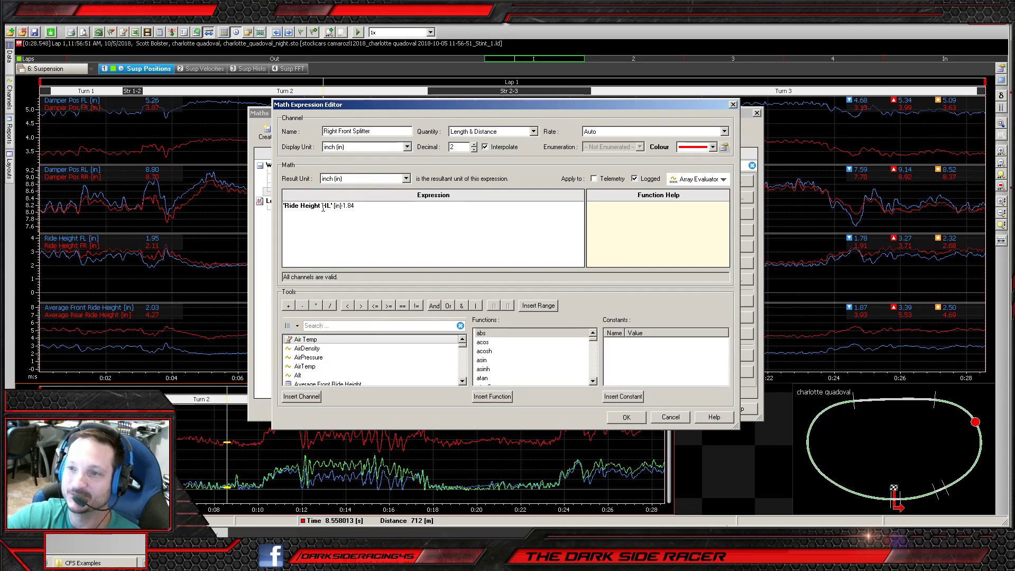
key("BackSpace")
type("F")
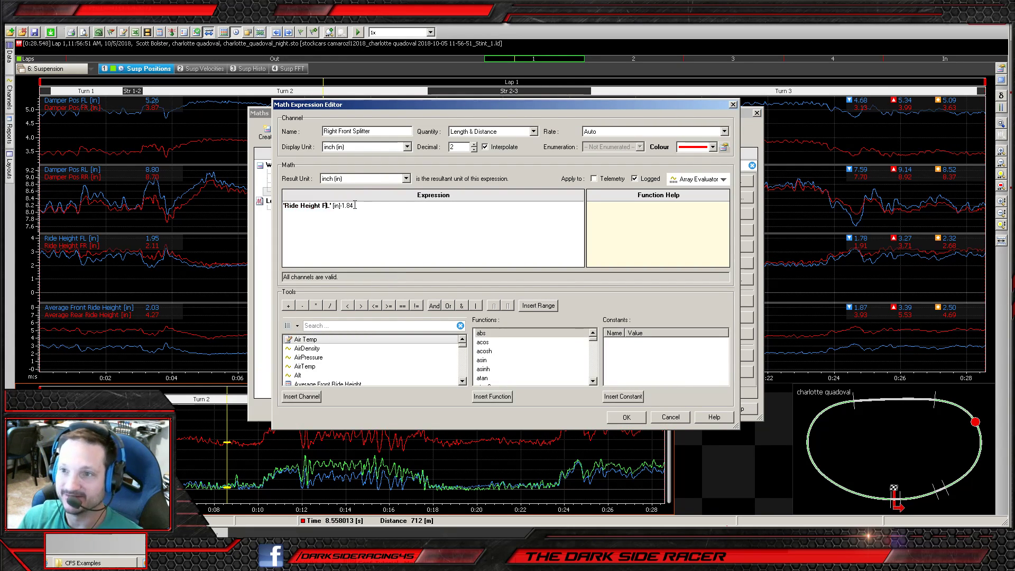
key("Right")
key("Right")
key("BackSpace")
key("BackSpace")
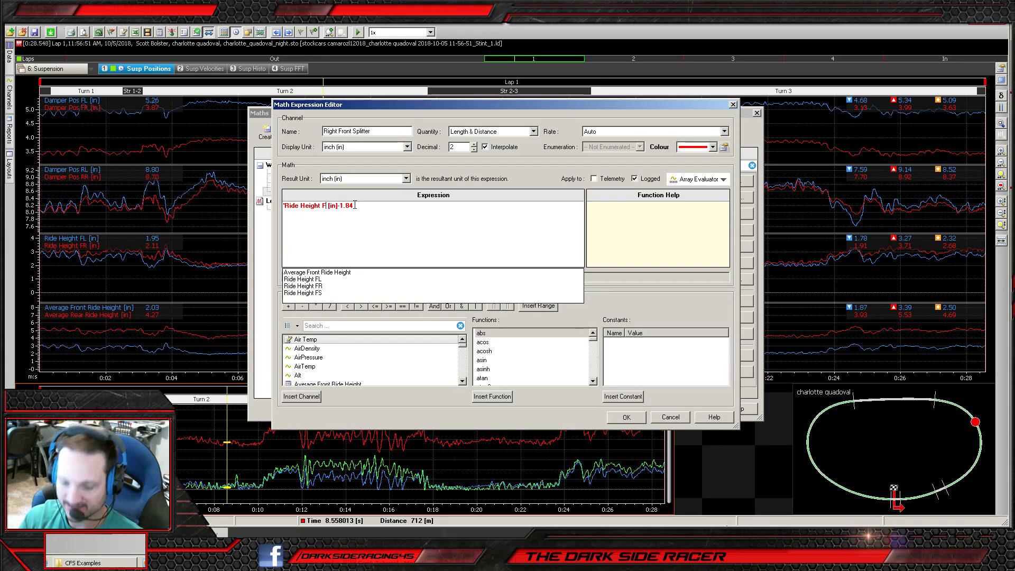
type("R")
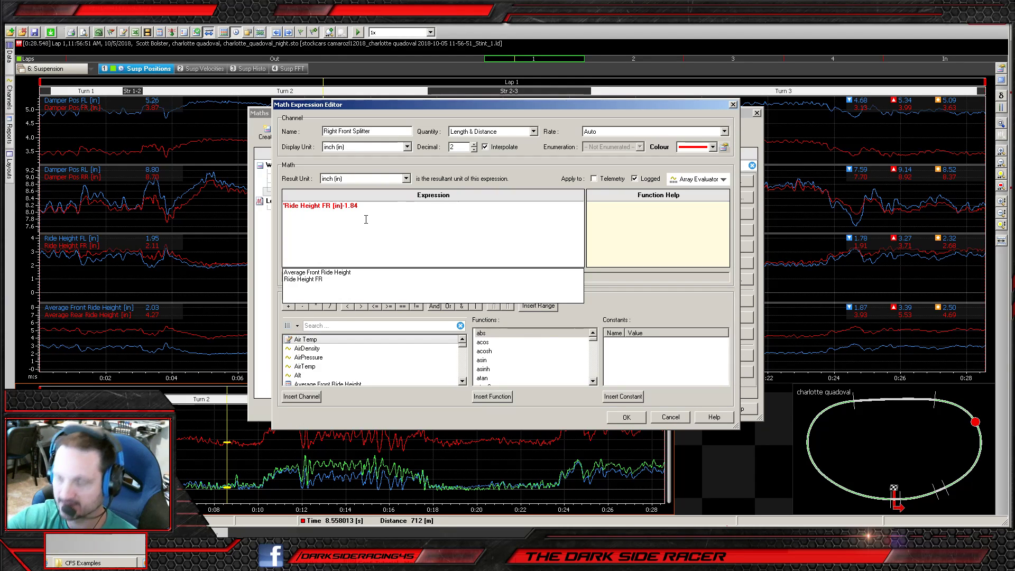
type("'")
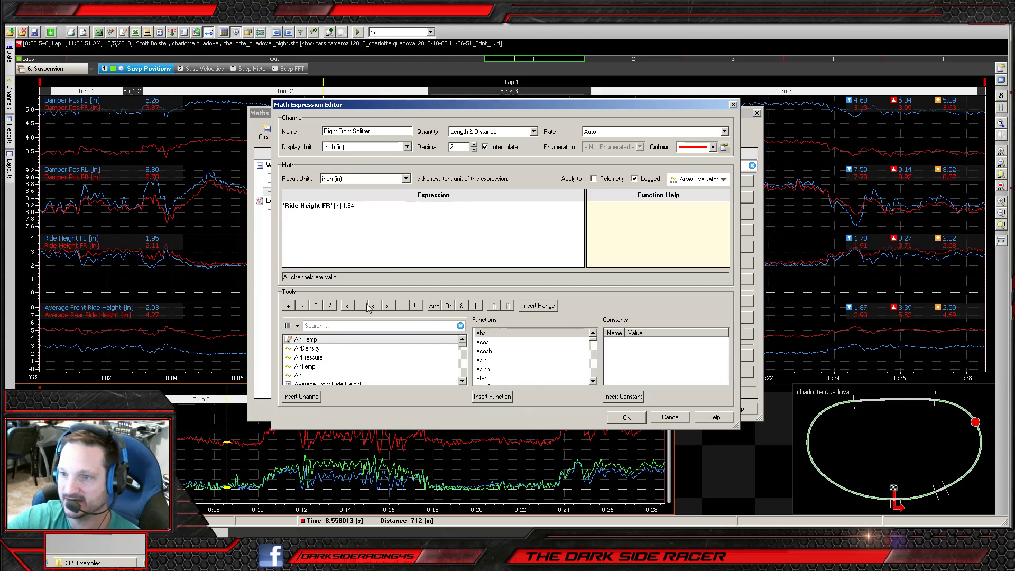
left_click(623, 417)
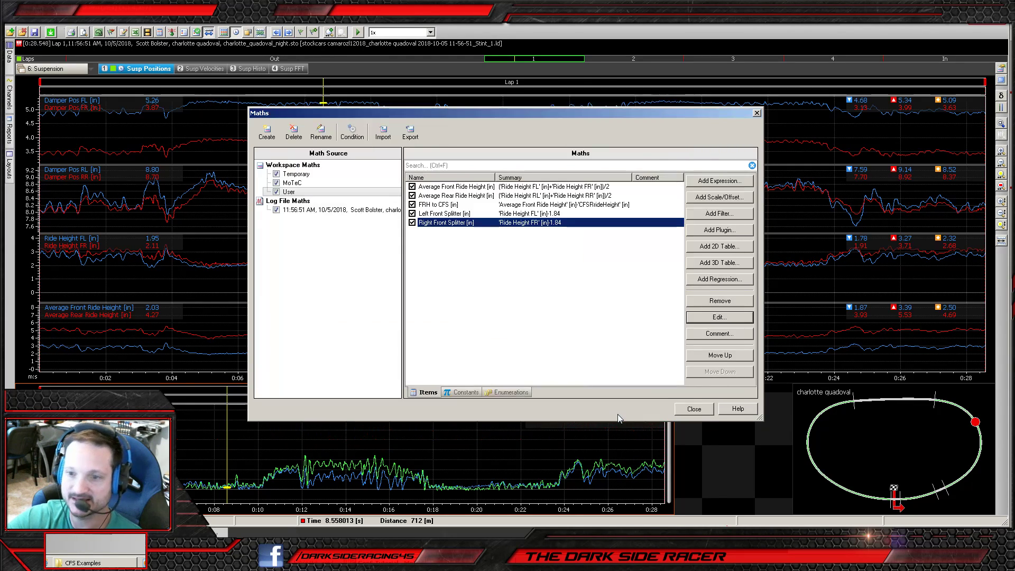
left_click(695, 410)
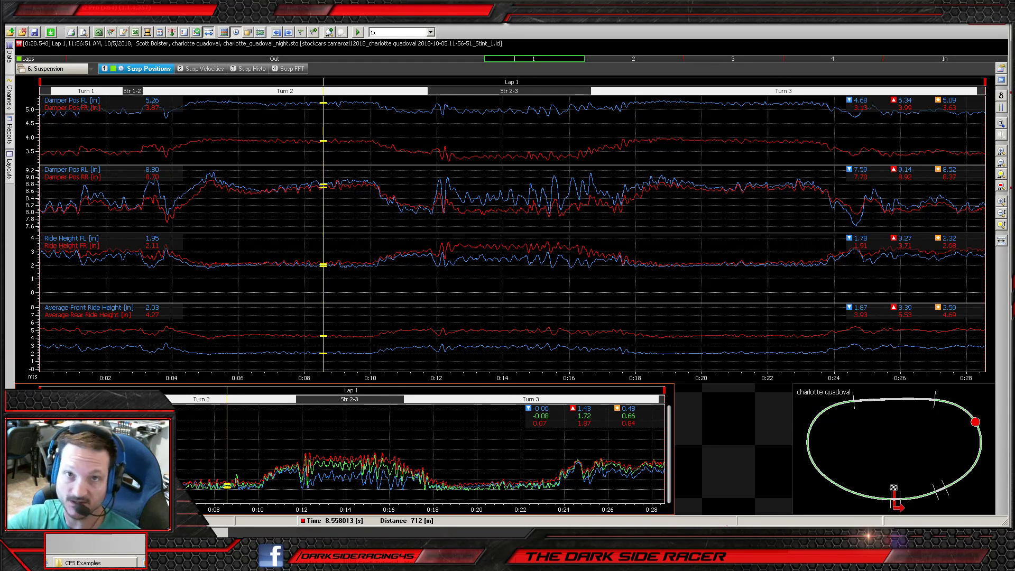
- Inspect the three splitter height traces through Turn 2 and towards Turn 3, and return to the full Lap 1 view
left_click(150, 458)
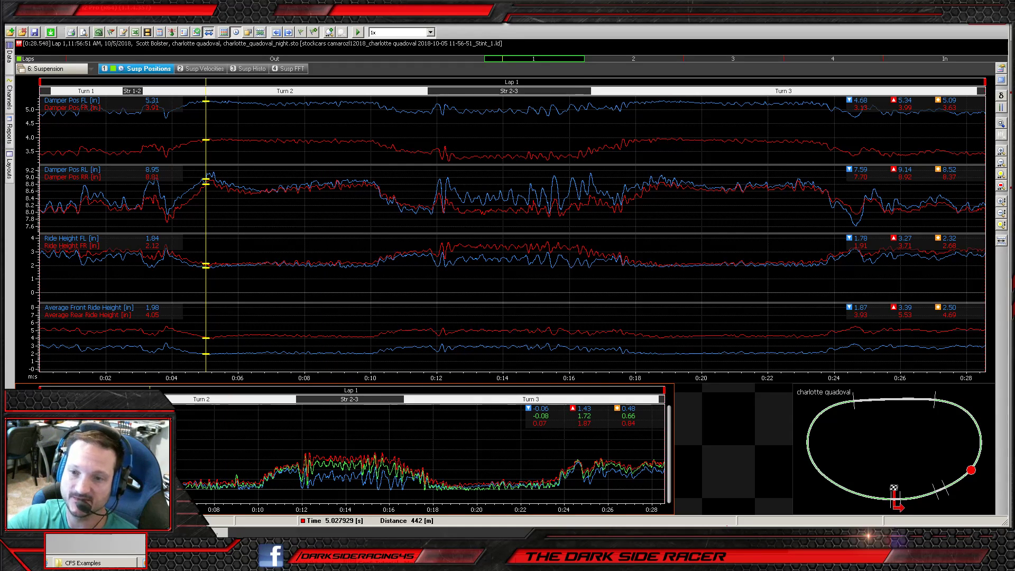
left_click_drag(149, 458, 256, 459)
left_click_drag(144, 459, 87, 459)
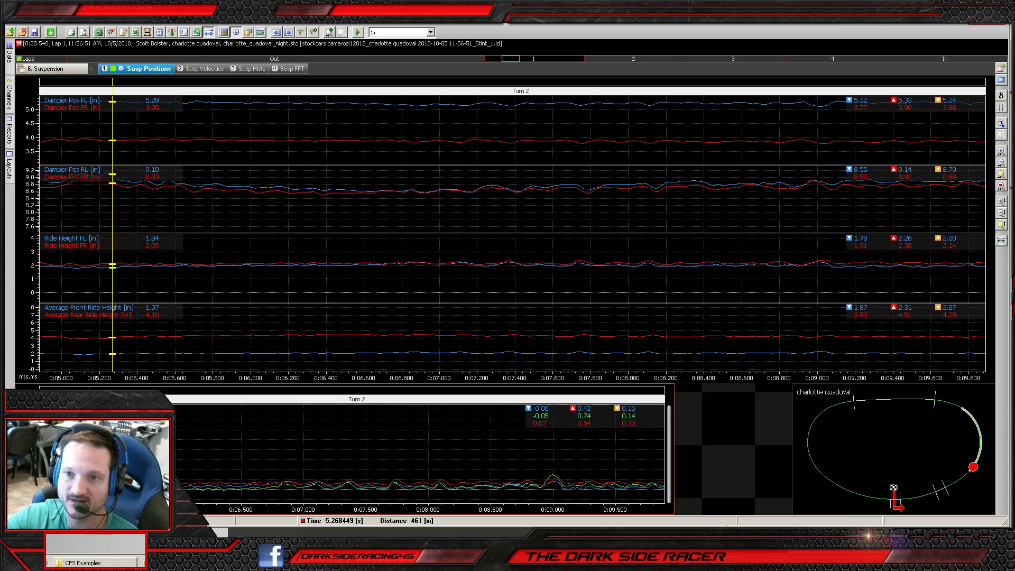
left_click(555, 57)
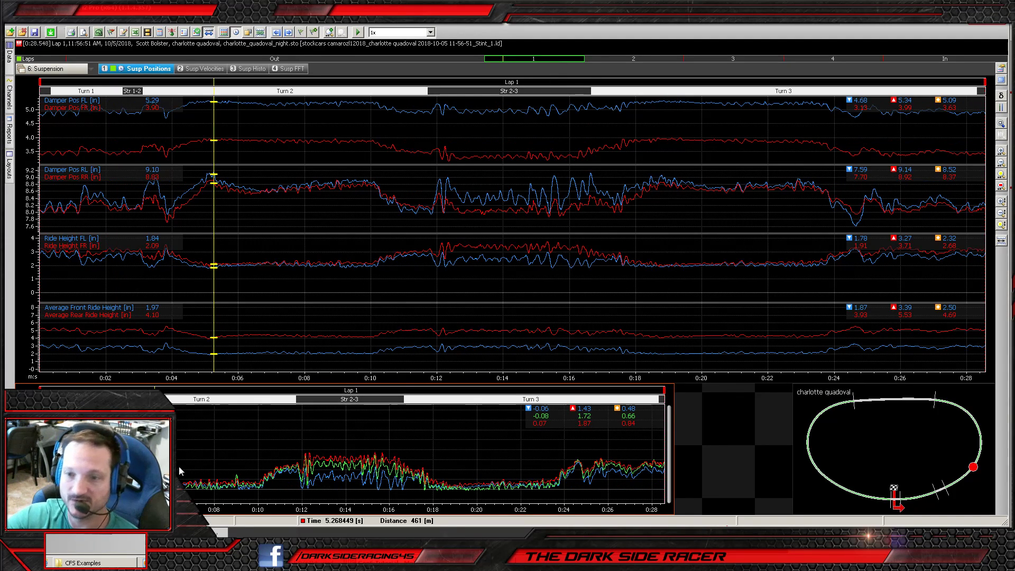
left_click_drag(161, 459, 423, 456)
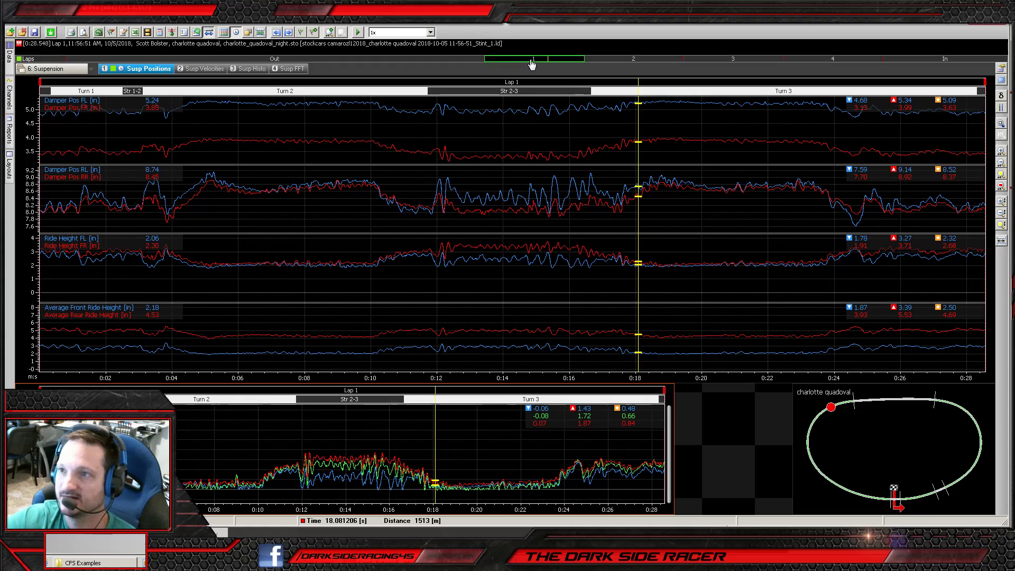
left_click_drag(483, 58, 503, 57)
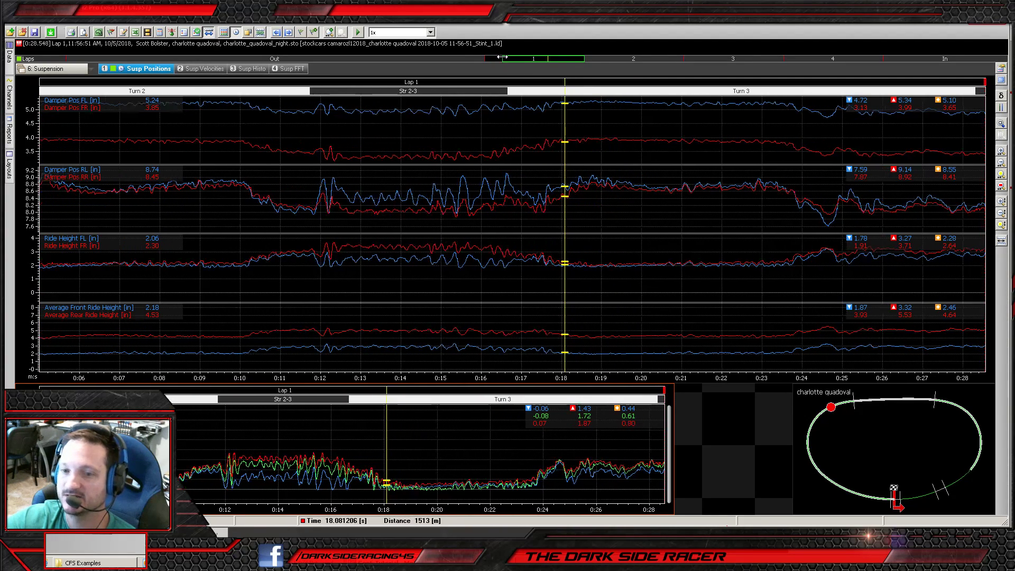
left_click_drag(582, 59, 519, 59)
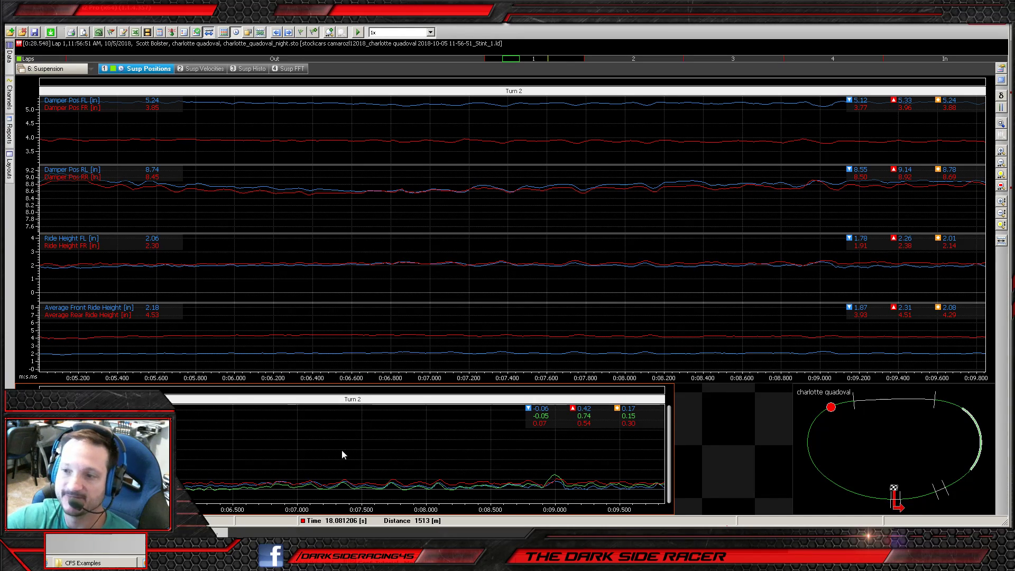
double_click(561, 62)
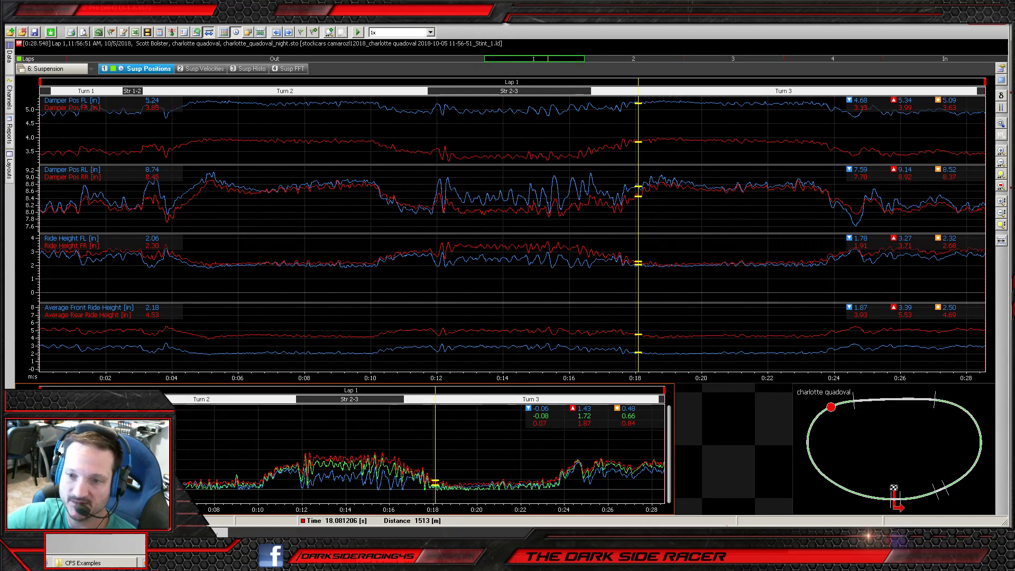
- Examine the minimum, maximum and average splitter heights from Turn 2 entry through the corner, and restore the full lap
left_click(207, 177)
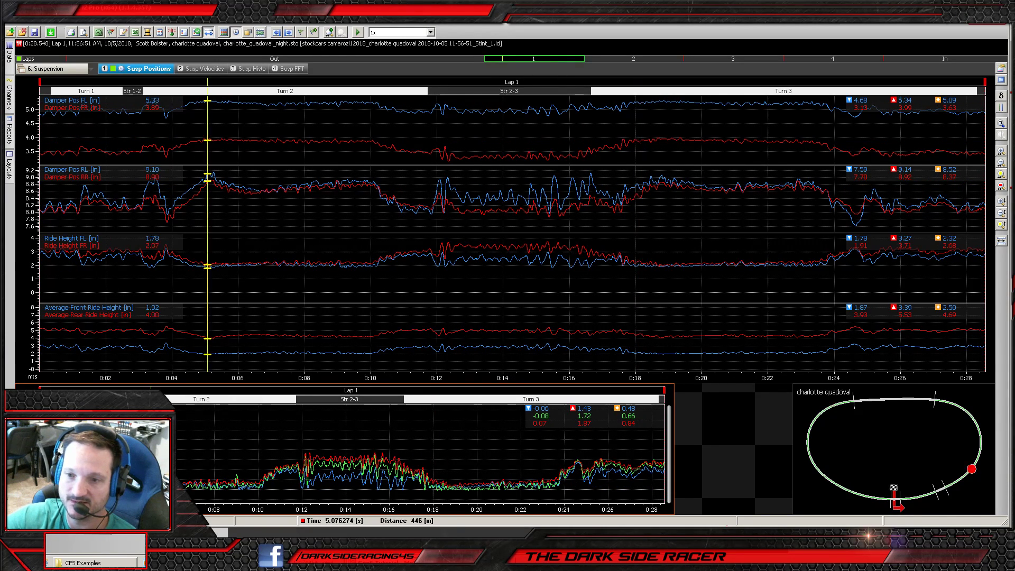
left_click_drag(152, 455, 258, 456)
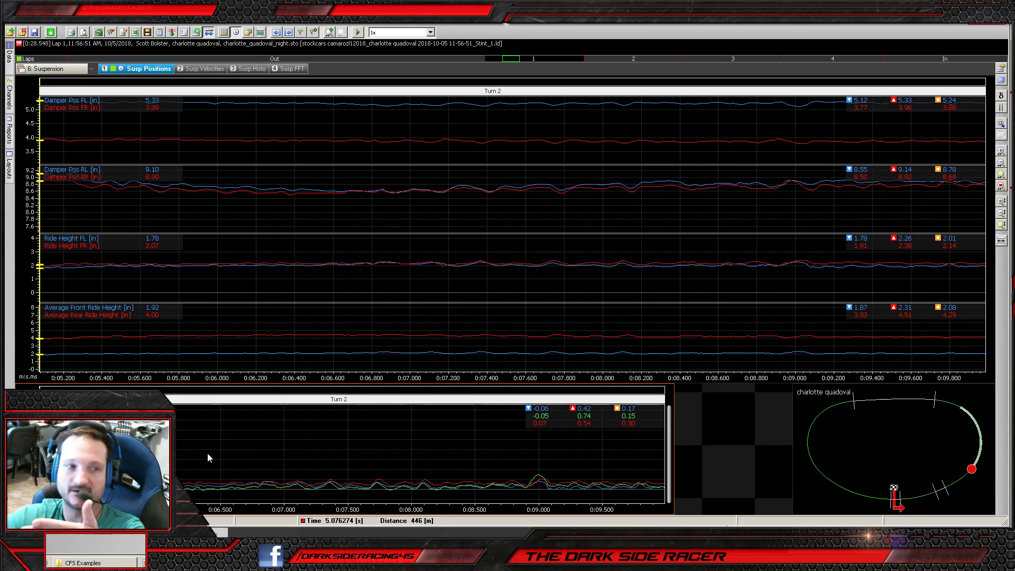
mouse_move(204, 472)
left_mouse_down()
mouse_move(92, 475)
mouse_move(217, 487)
left_mouse_up()
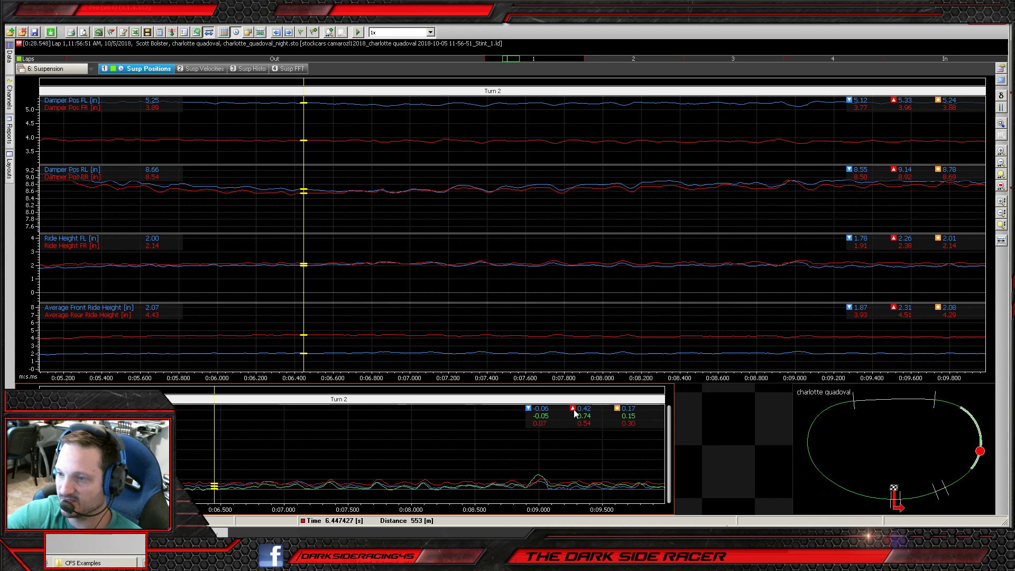
mouse_move(586, 421)
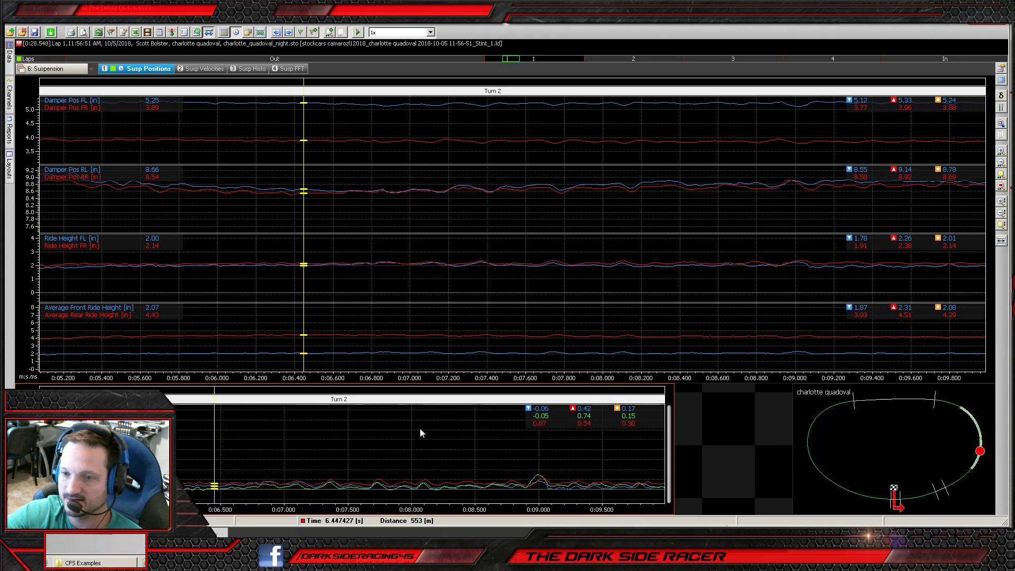
left_click_drag(387, 434, 398, 433)
mouse_move(541, 421)
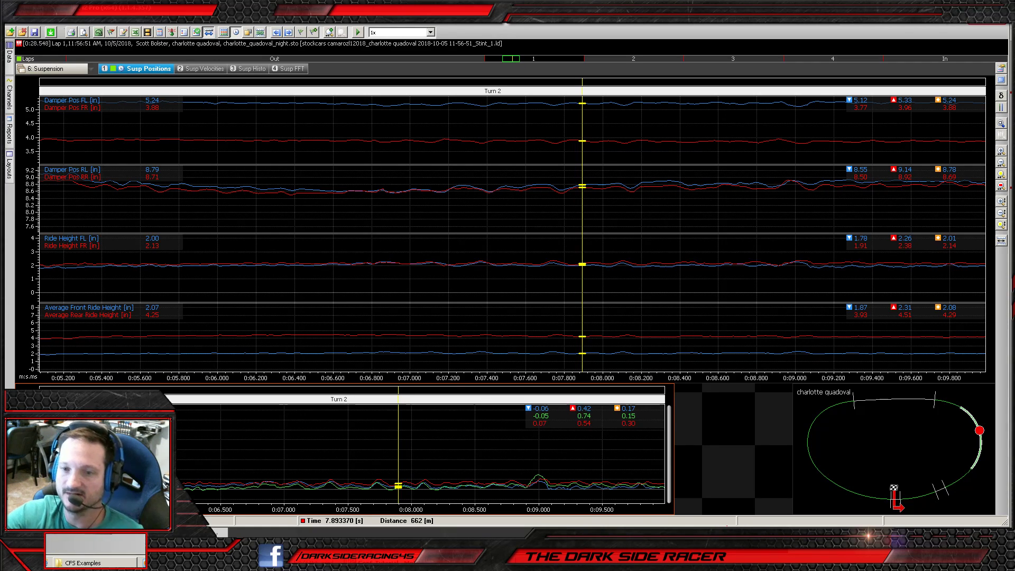
left_click_drag(503, 59, 500, 62)
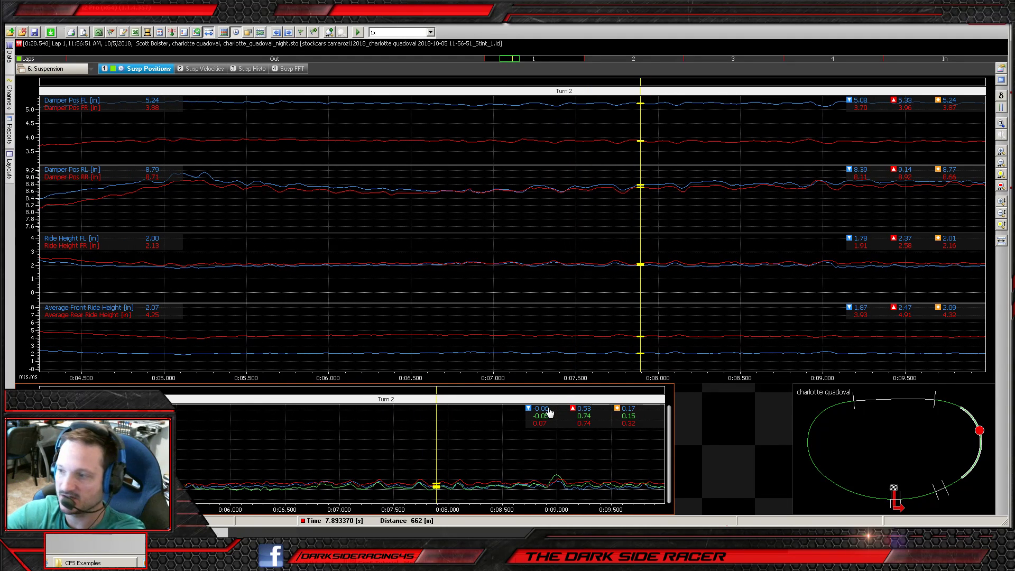
mouse_move(136, 481)
left_mouse_down()
mouse_move(116, 481)
mouse_move(129, 481)
left_mouse_up()
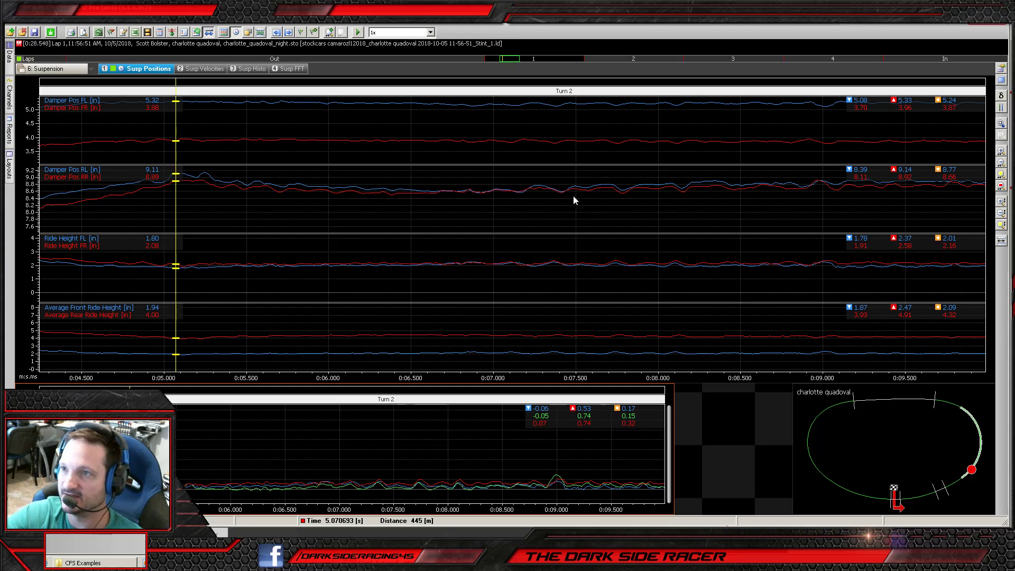
left_click(550, 59)
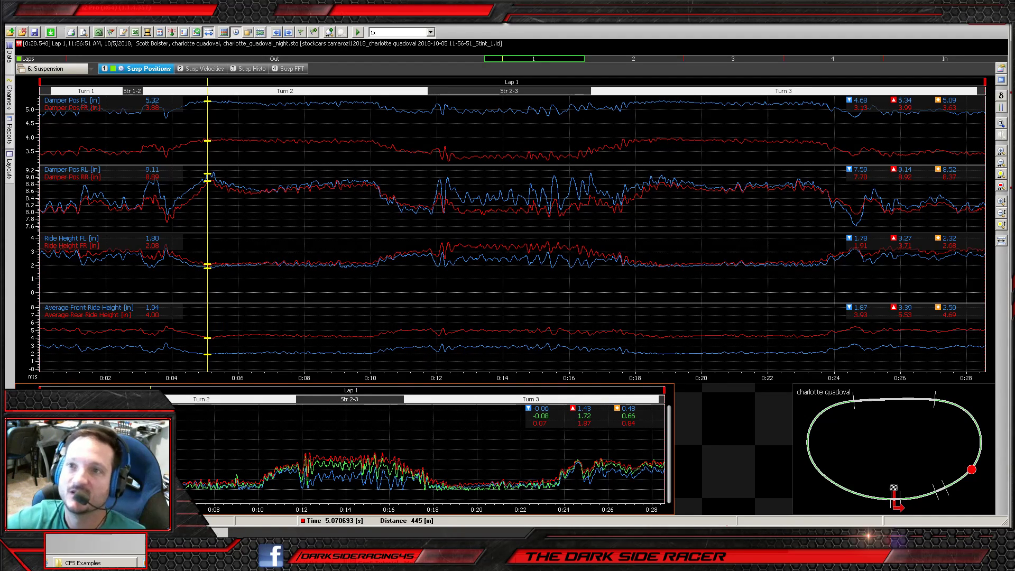
- Play back Lap 1 from its start at 1x speed, and move the data cursor back to the middle of Turn 2
left_click_drag(207, 115, 45, 137)
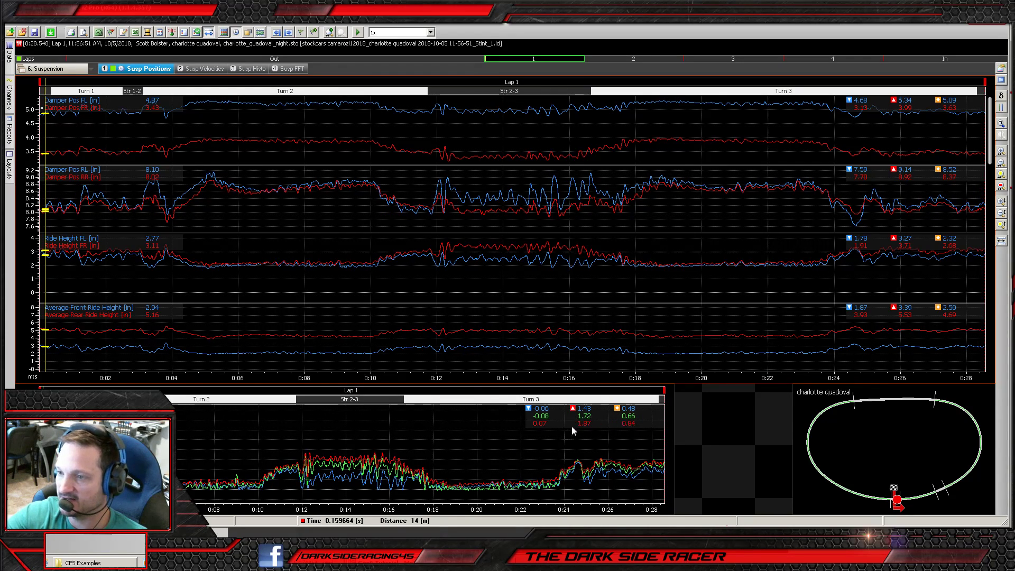
left_click(359, 33)
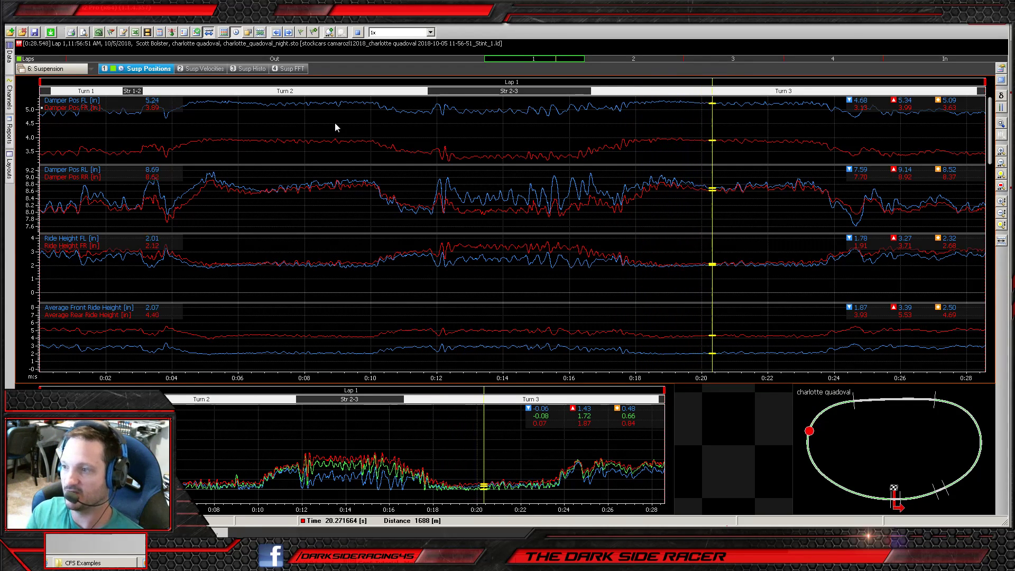
left_click(402, 313)
left_click_drag(356, 329, 299, 309)
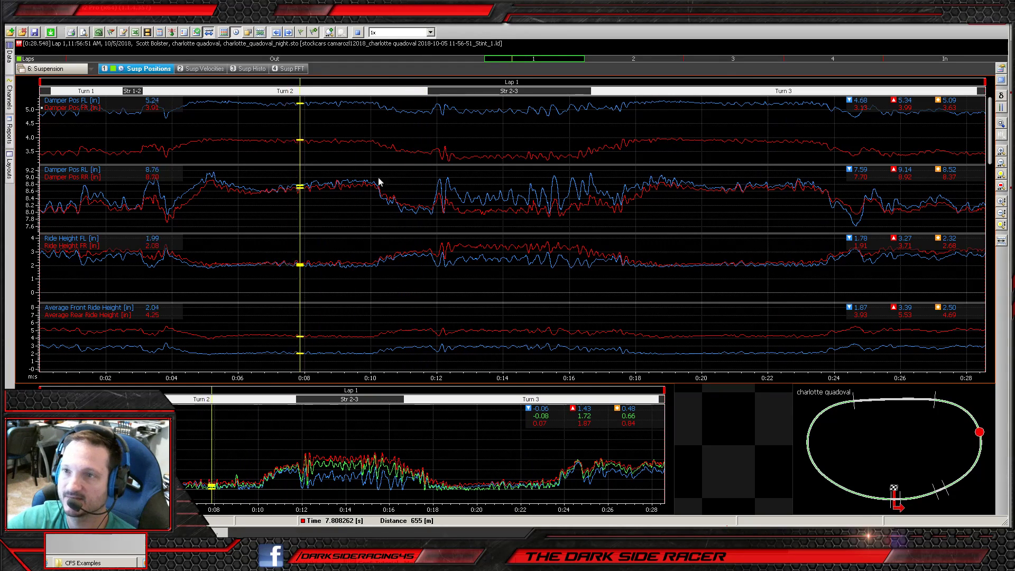
- Try the 100x and 0.1x playback speeds, set the speed back to 1x, and stop the playback
left_click(397, 32)
left_click(387, 100)
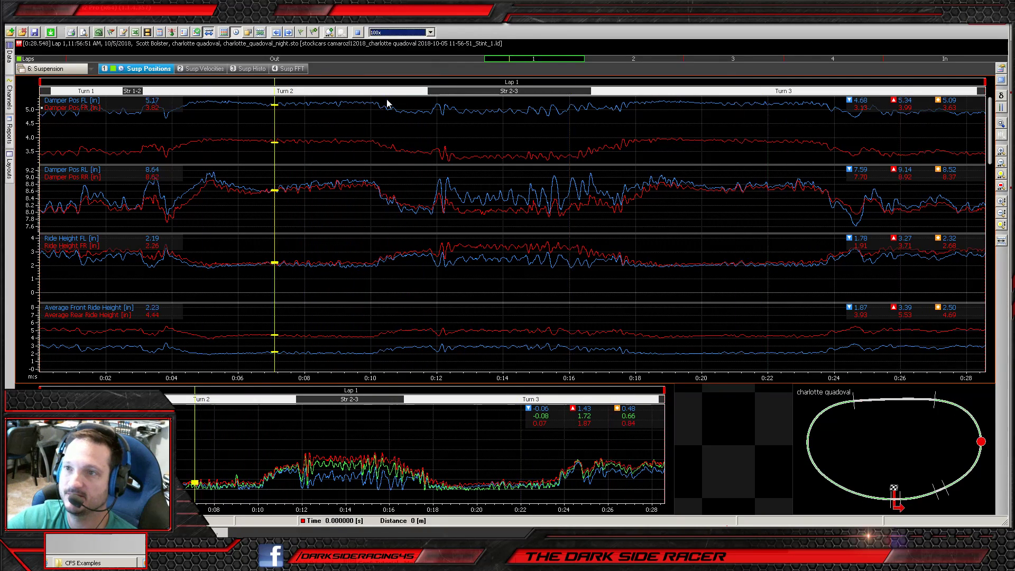
left_click(389, 32)
left_click(386, 45)
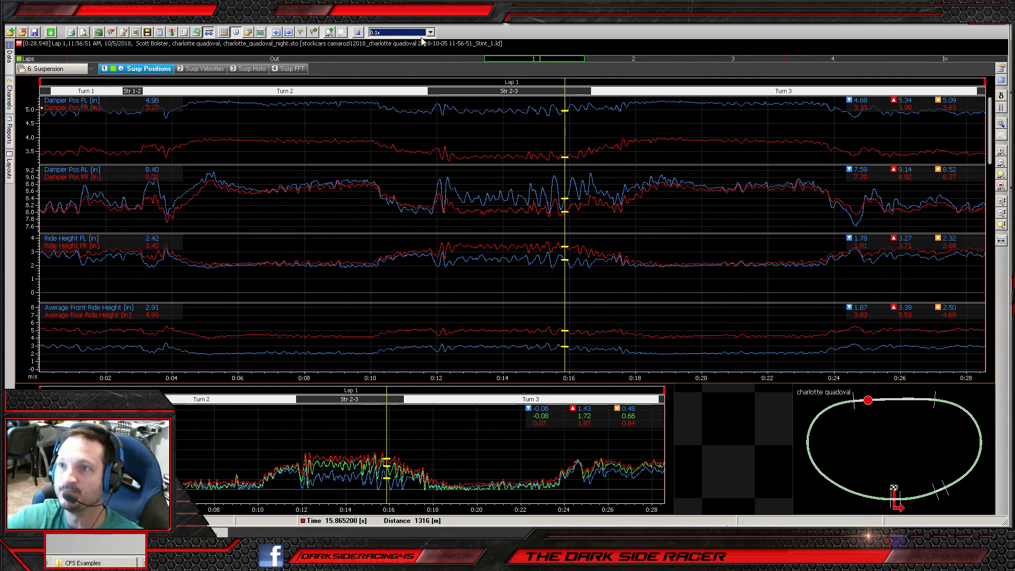
left_click(396, 33)
left_click(395, 67)
left_click(402, 32)
left_click(379, 61)
left_click(358, 32)
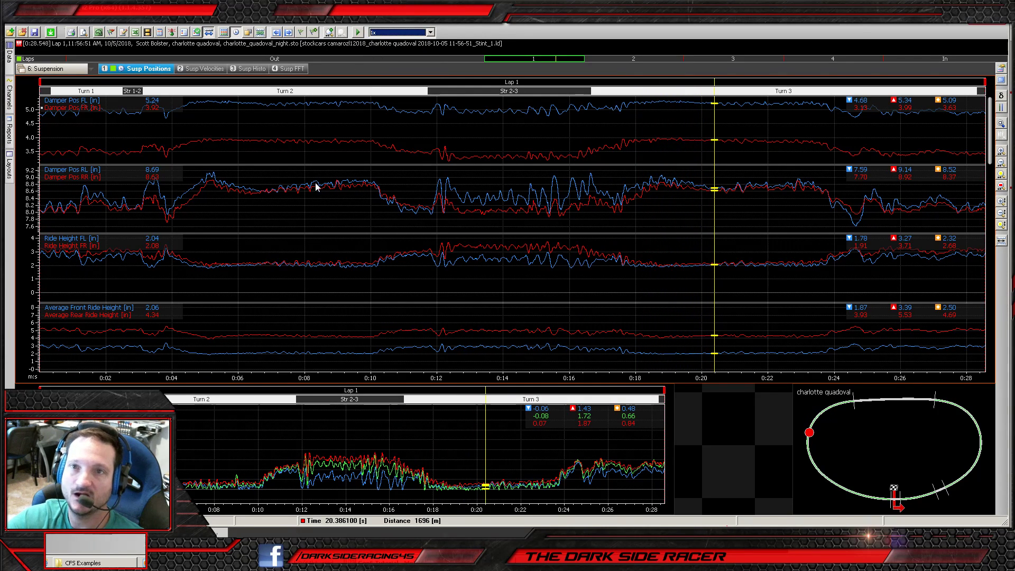
- Delete the Susp FFT worksheet, and switch to the Susp Velocities worksheet
left_click(202, 68)
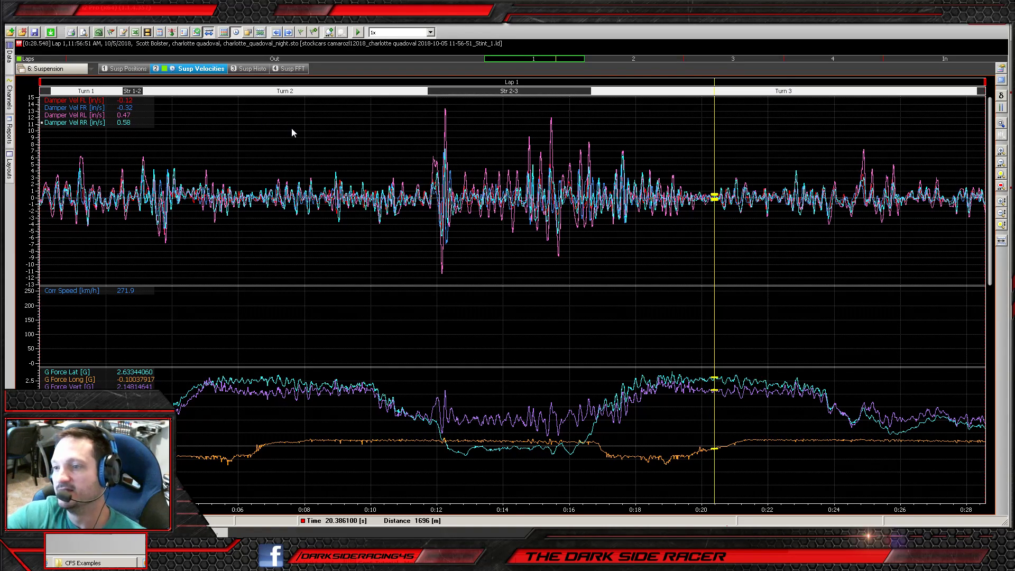
left_click(294, 69)
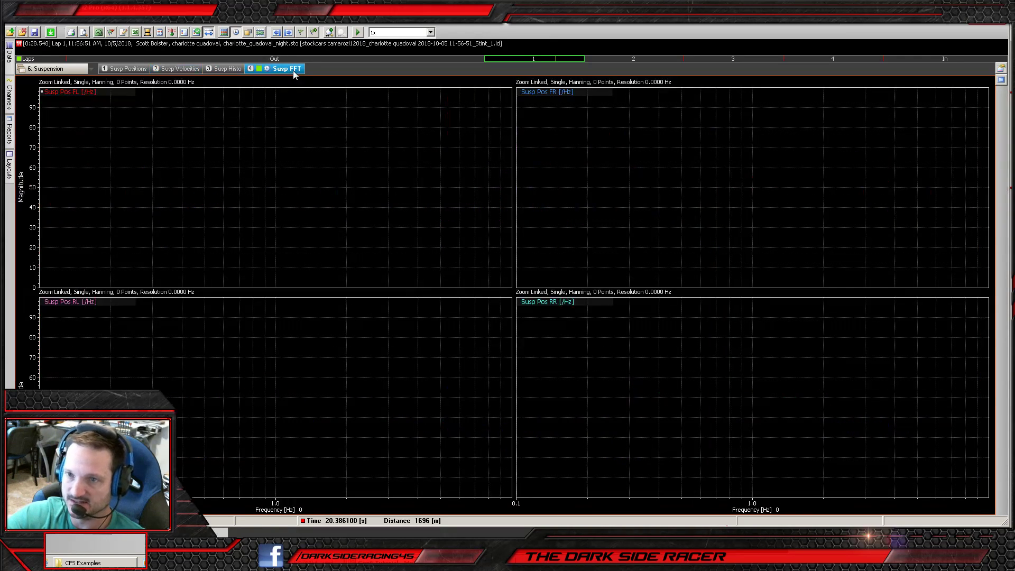
right_click(294, 72)
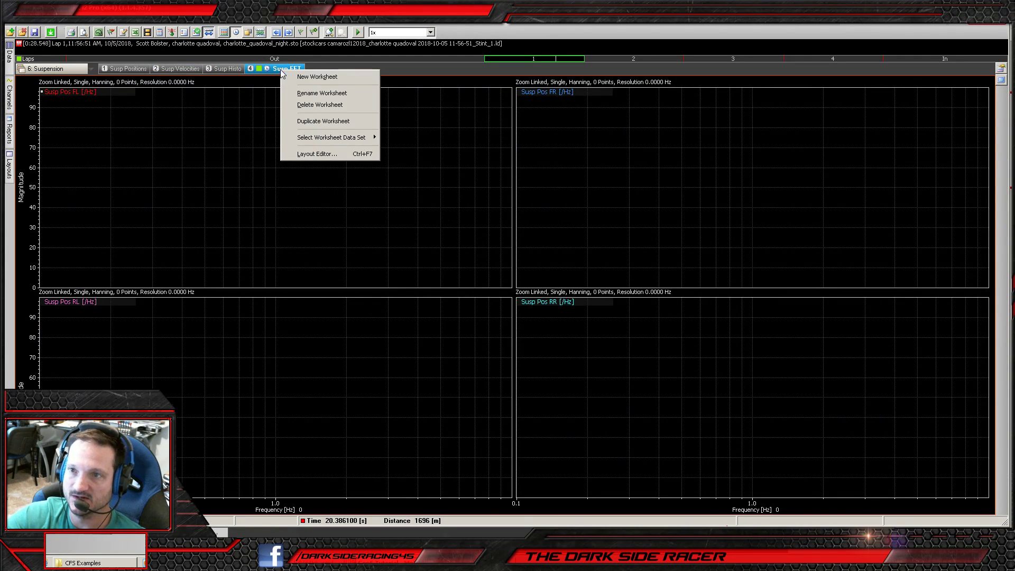
left_click(312, 105)
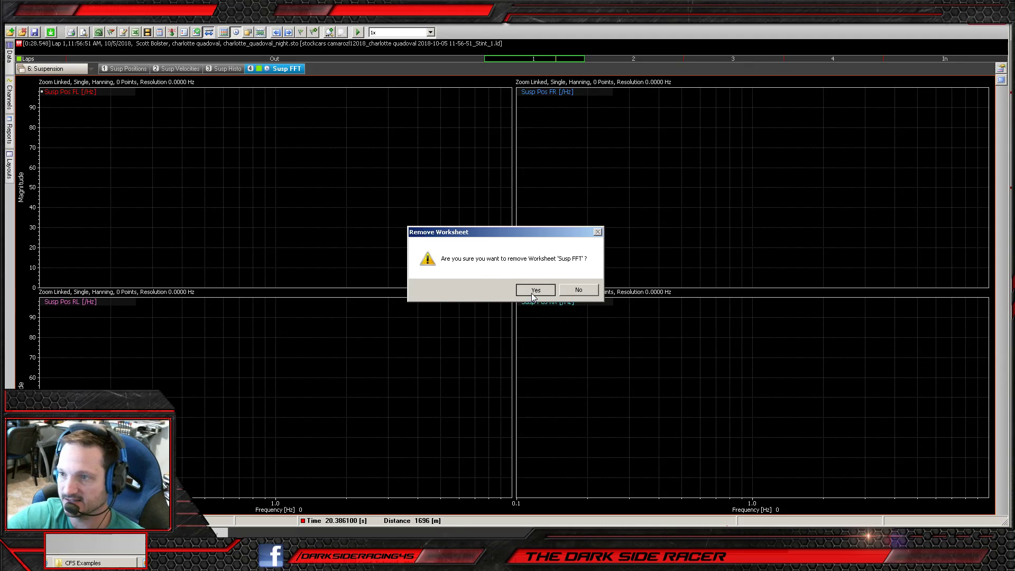
left_click(535, 290)
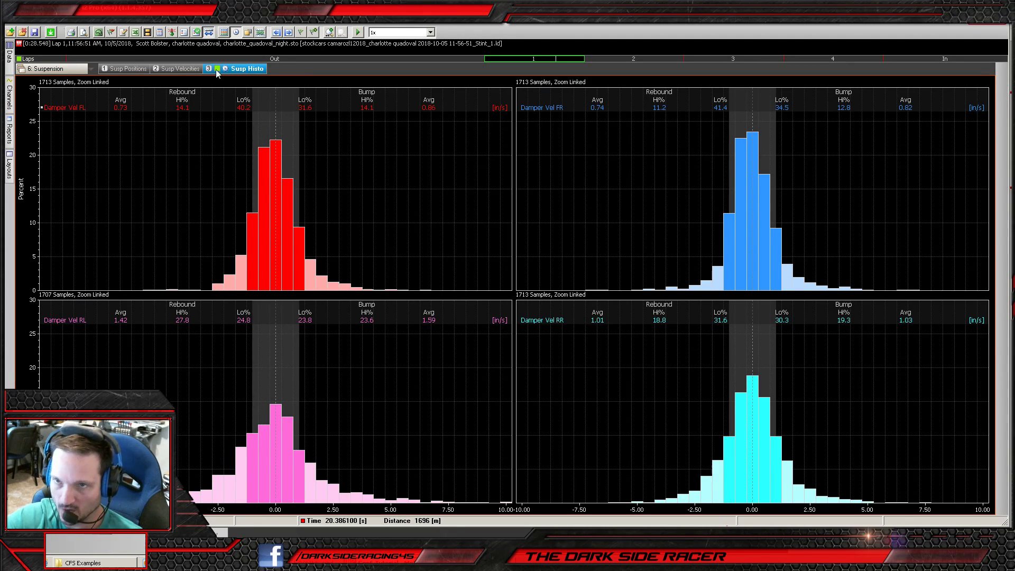
right_click(179, 69)
left_click(173, 70)
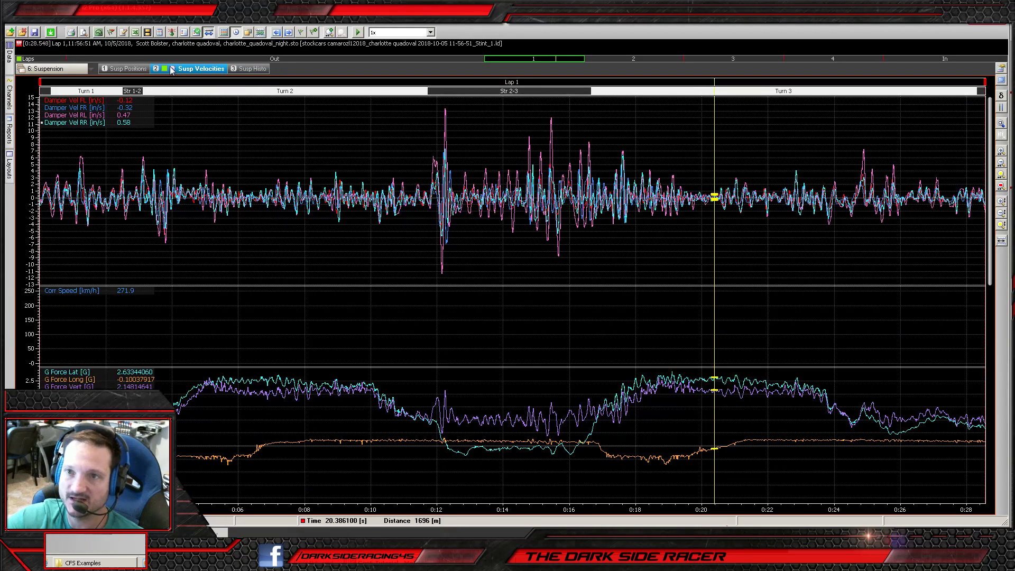
- Move the data cursor into early Turn 2, switch to the Susp Positions worksheet, and place the cursor at about 7.42 s
mouse_move(253, 174)
left_mouse_down()
mouse_move(276, 158)
mouse_move(152, 161)
mouse_move(310, 170)
mouse_move(238, 167)
mouse_move(258, 168)
left_mouse_up()
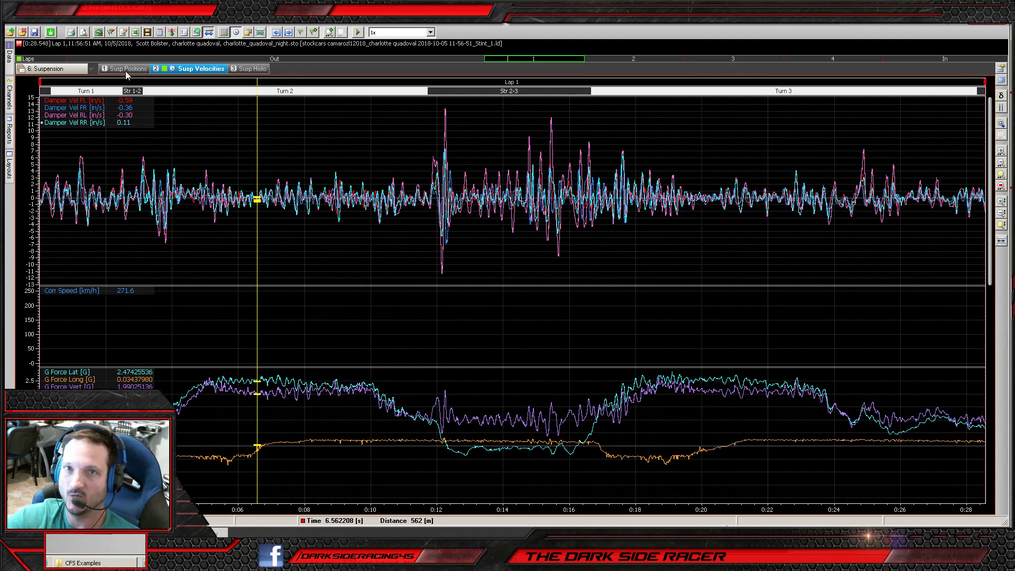
key("1")
left_click(285, 132)
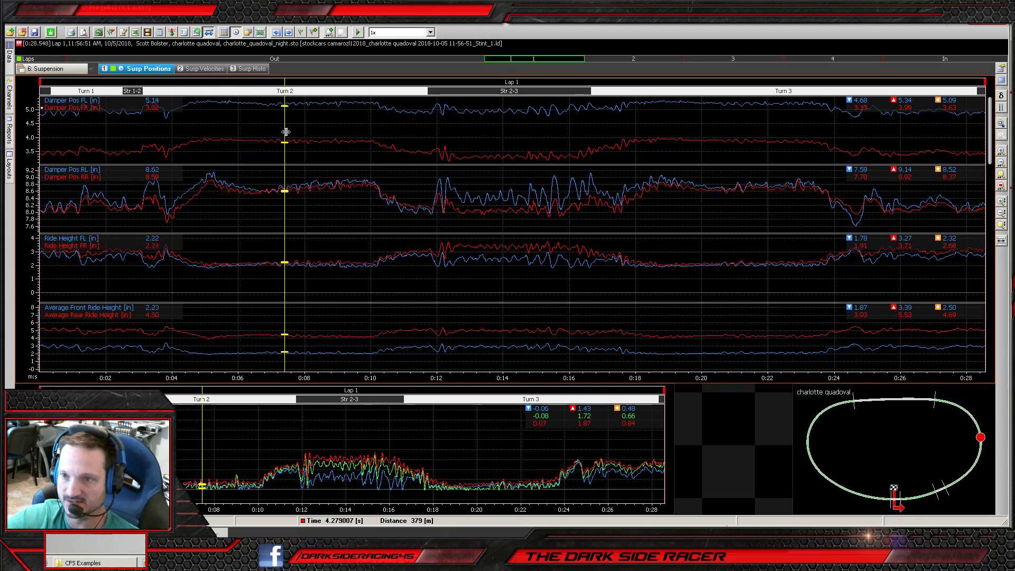
- Open the Tyres workbook and delete the tyre temperature graph from its Tyre Temps worksheet
left_click(52, 68)
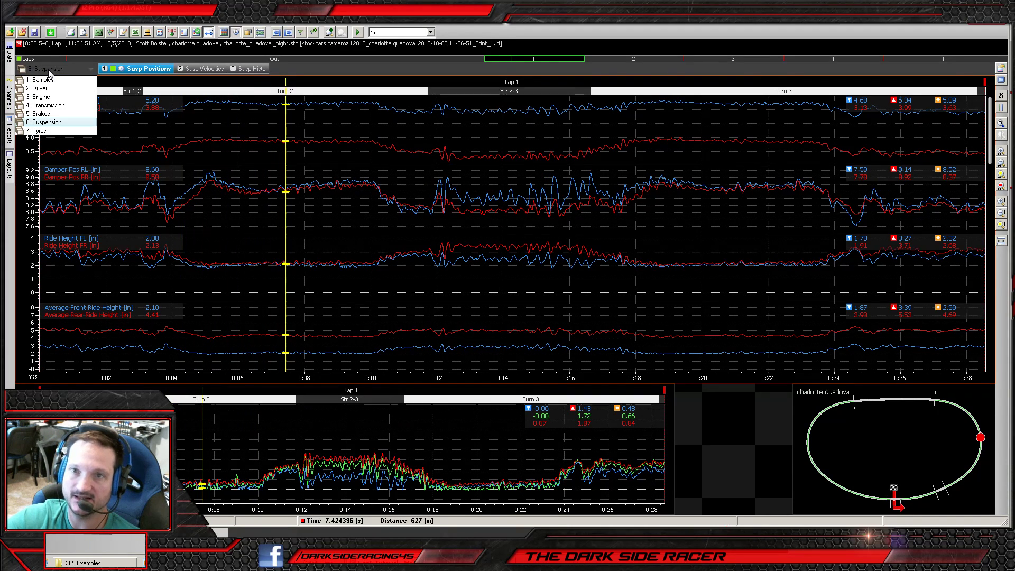
left_click(39, 130)
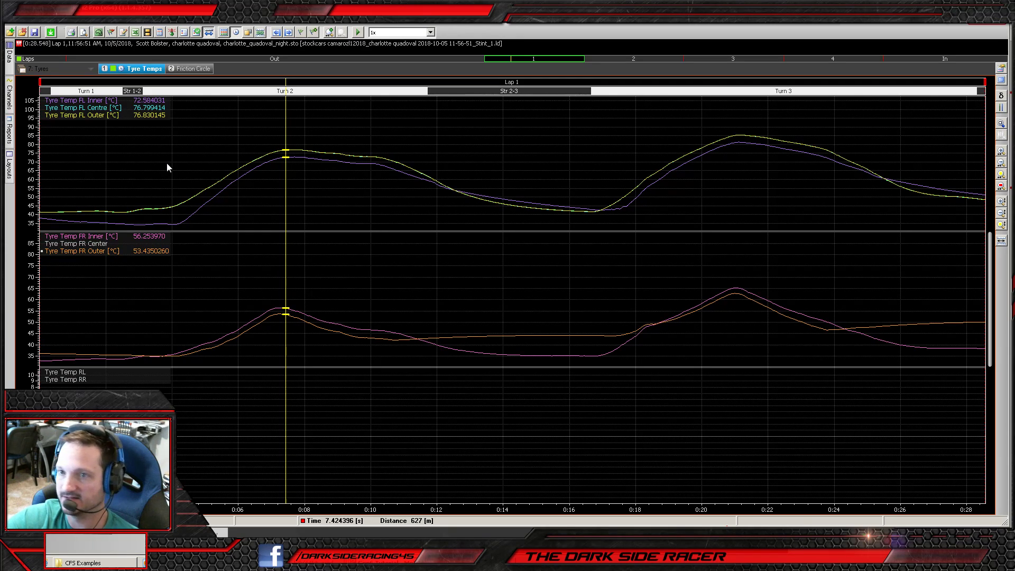
left_click(151, 153)
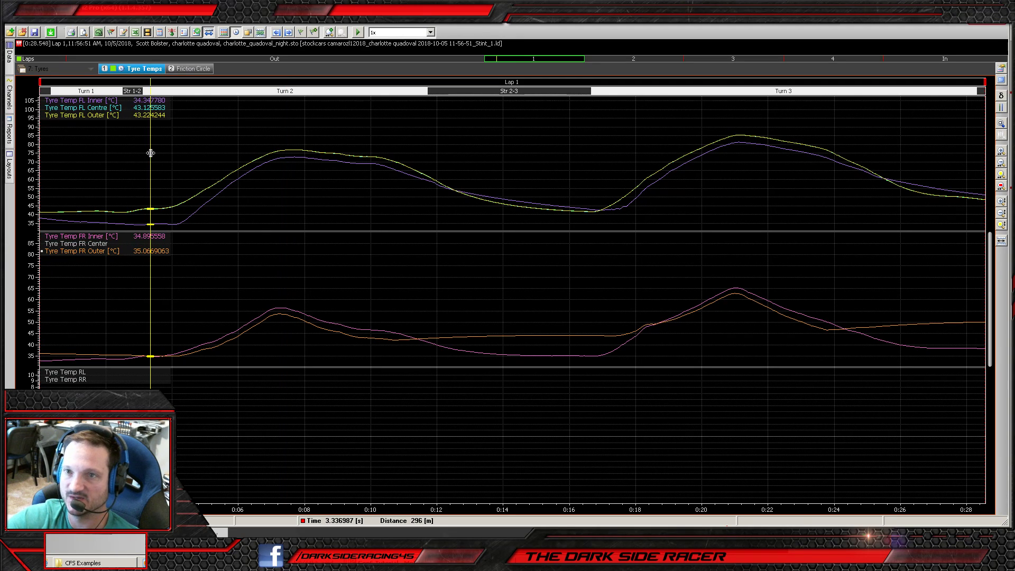
right_click(214, 137)
left_click(209, 136)
key("Delete")
key("Escape")
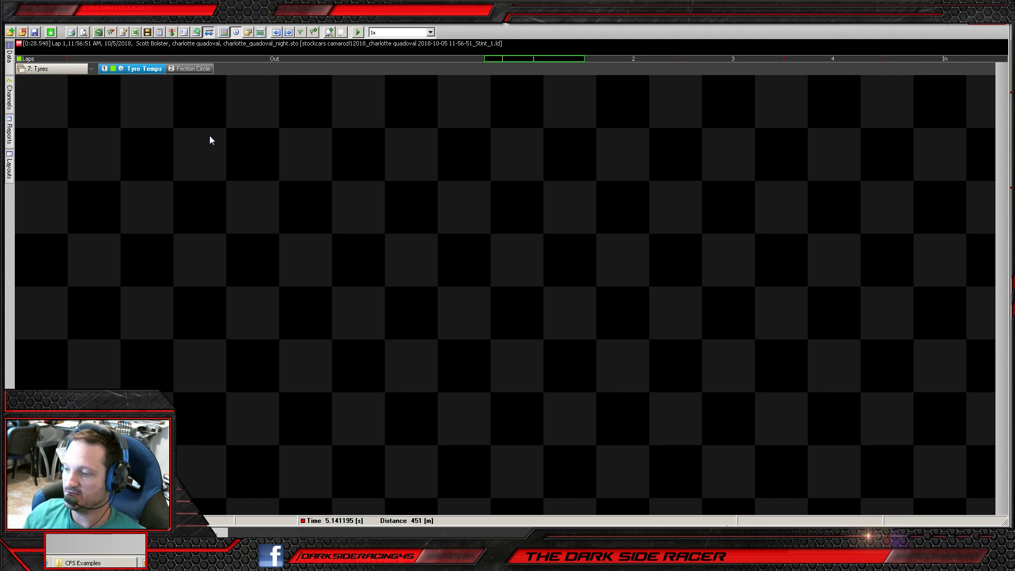
- Add a bar gauge near the upper-left corner of the empty Tyre Temps worksheet
right_click(106, 122)
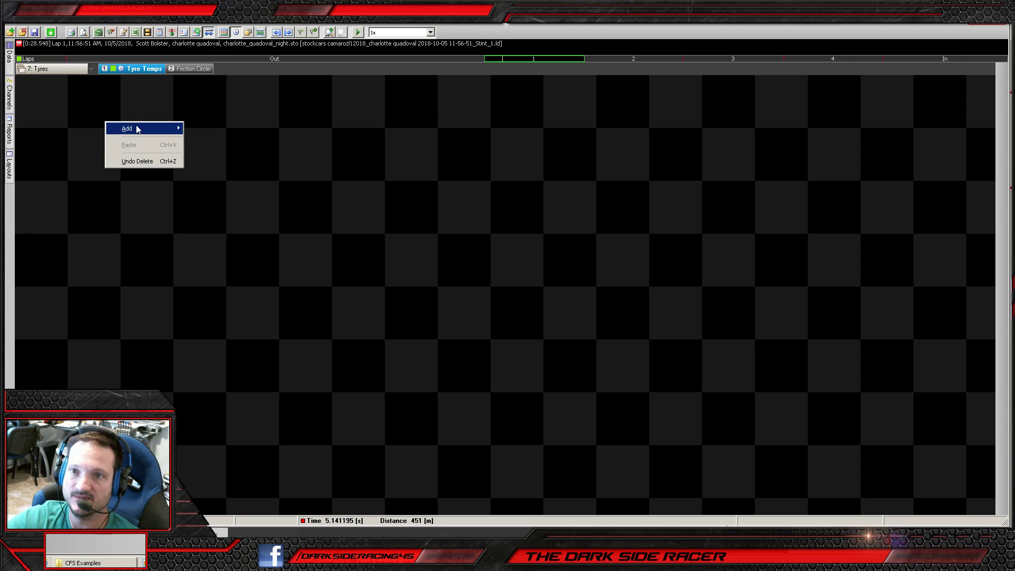
mouse_move(138, 130)
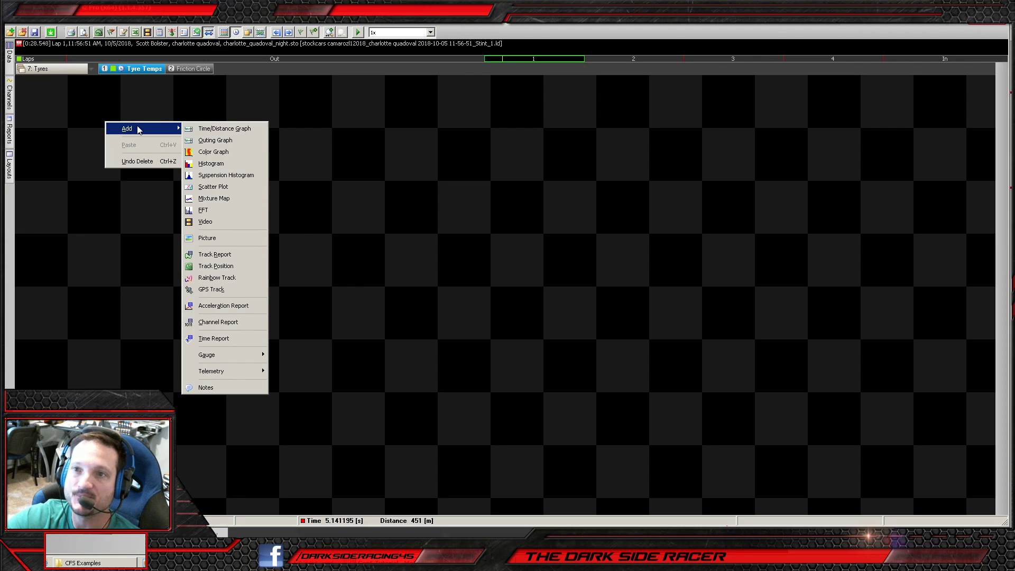
mouse_move(230, 355)
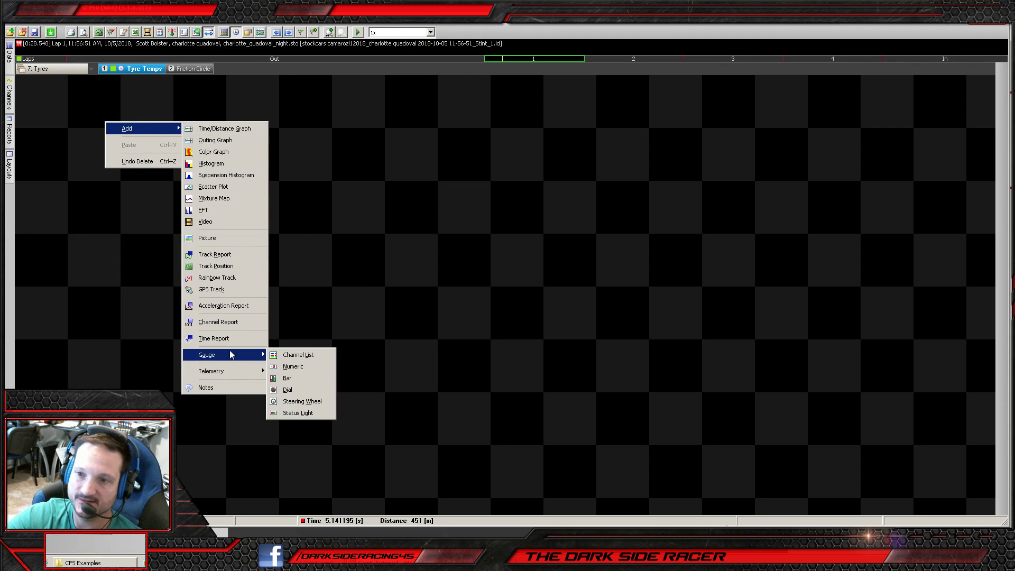
mouse_move(226, 372)
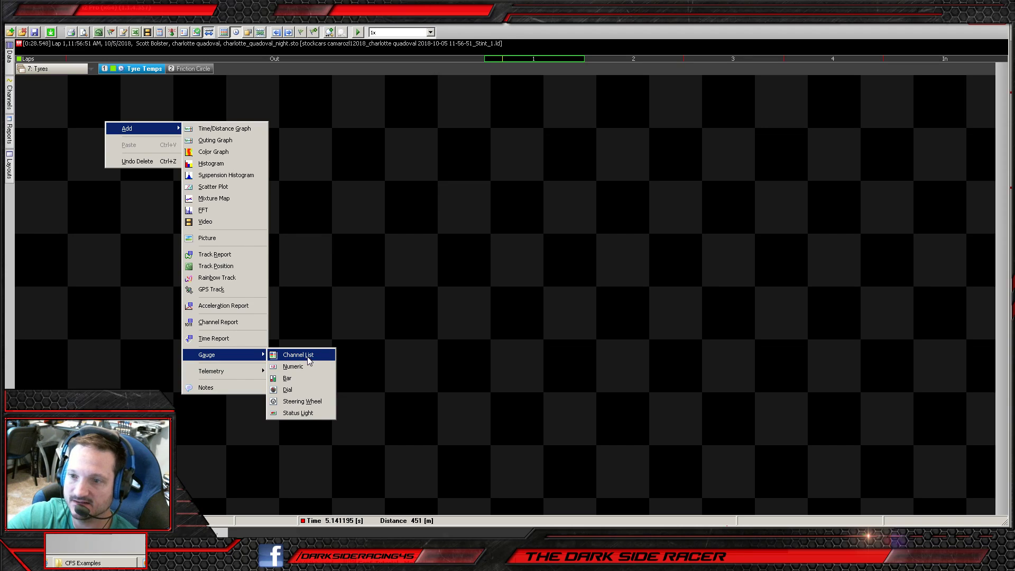
left_click(290, 379)
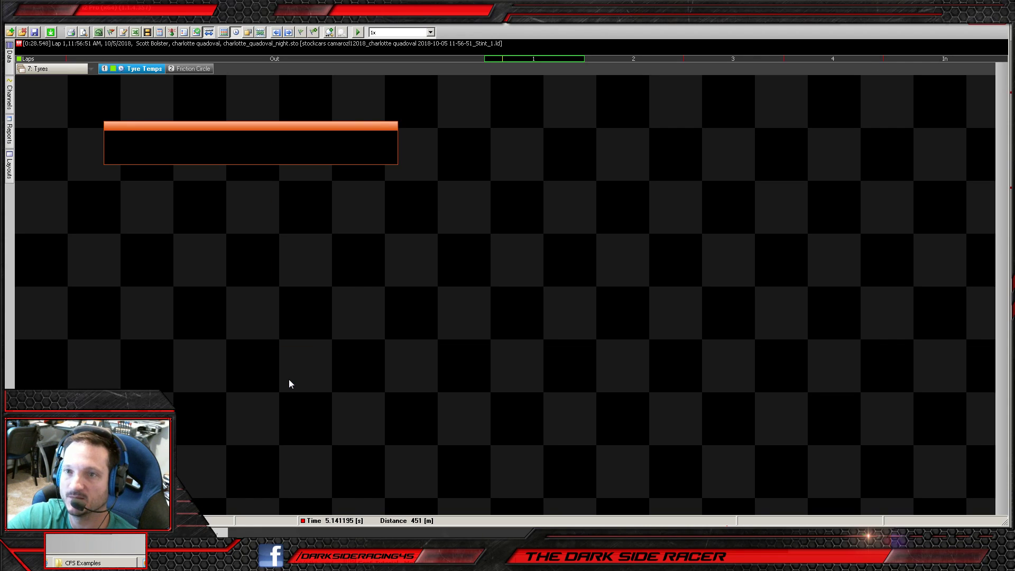
- Search the channels for "temp" and assign Tyre Temp FL Outer to the new bar gauge
double_click(265, 141)
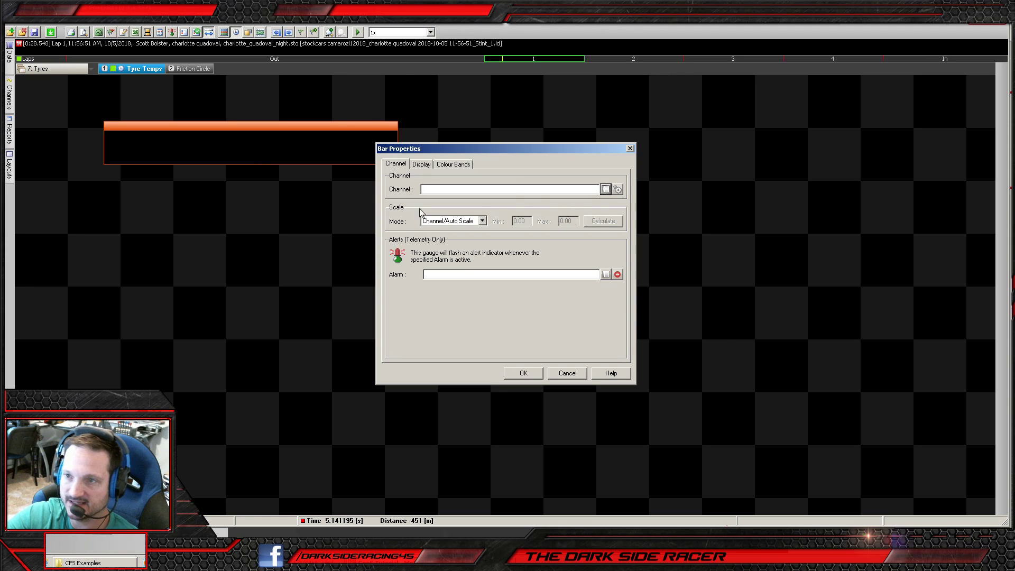
left_click_drag(446, 152, 512, 198)
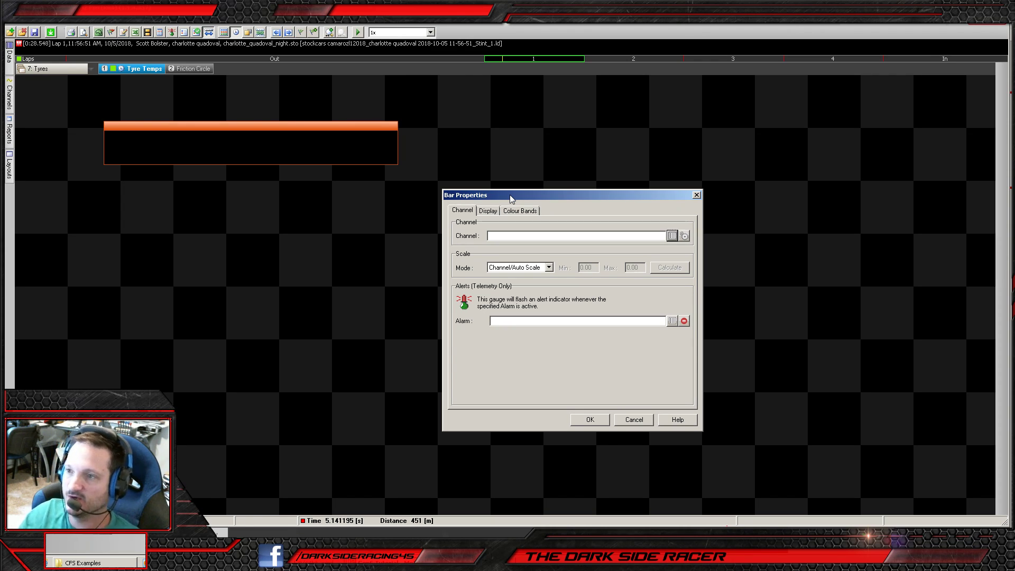
left_click(672, 236)
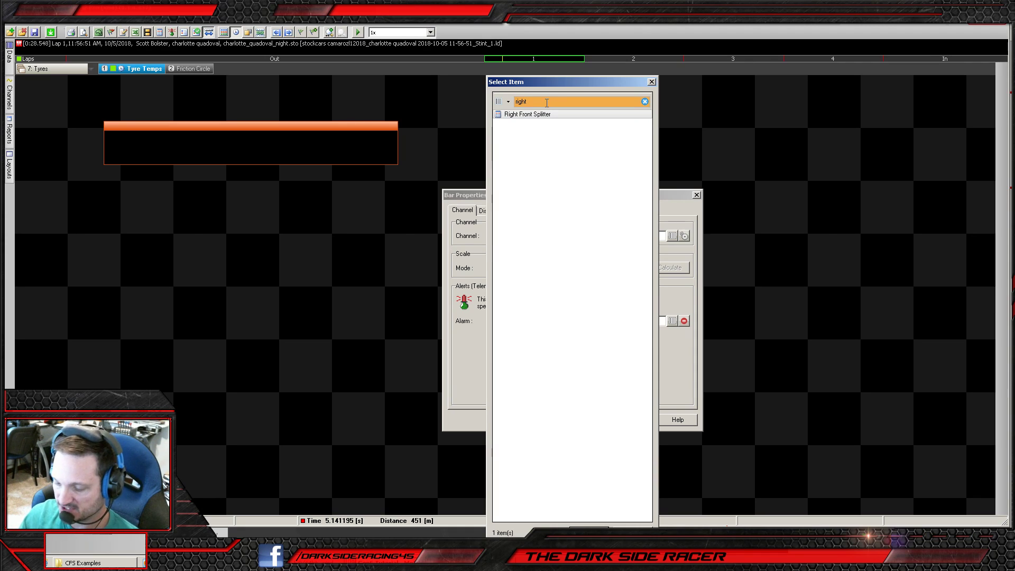
key("BackSpace")
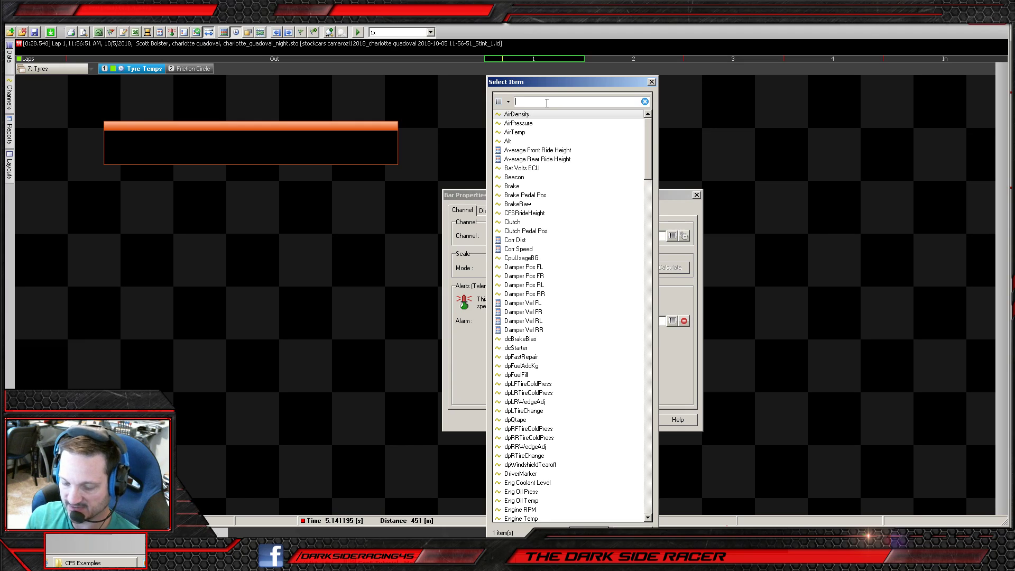
type("tire")
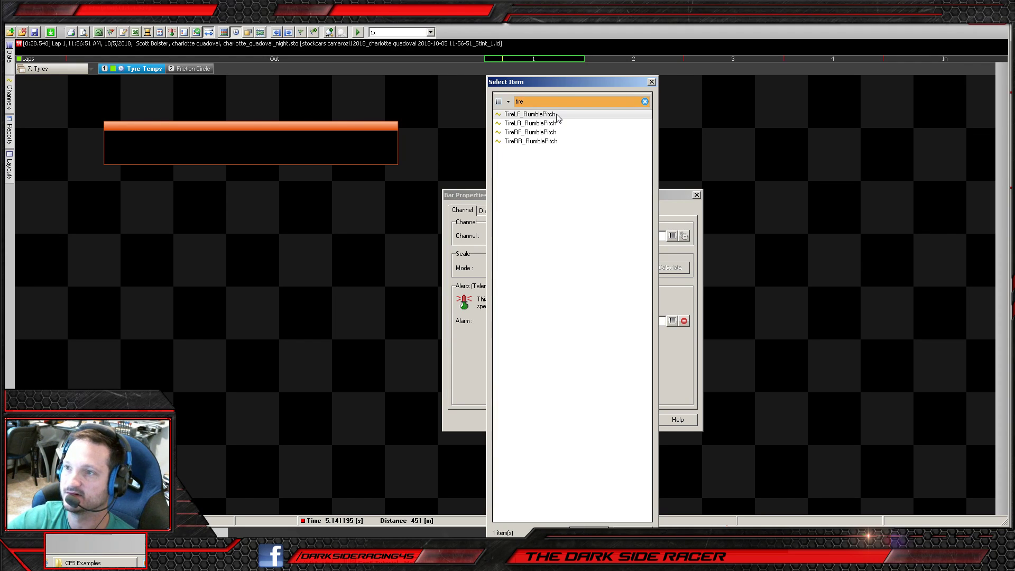
double_click(524, 101)
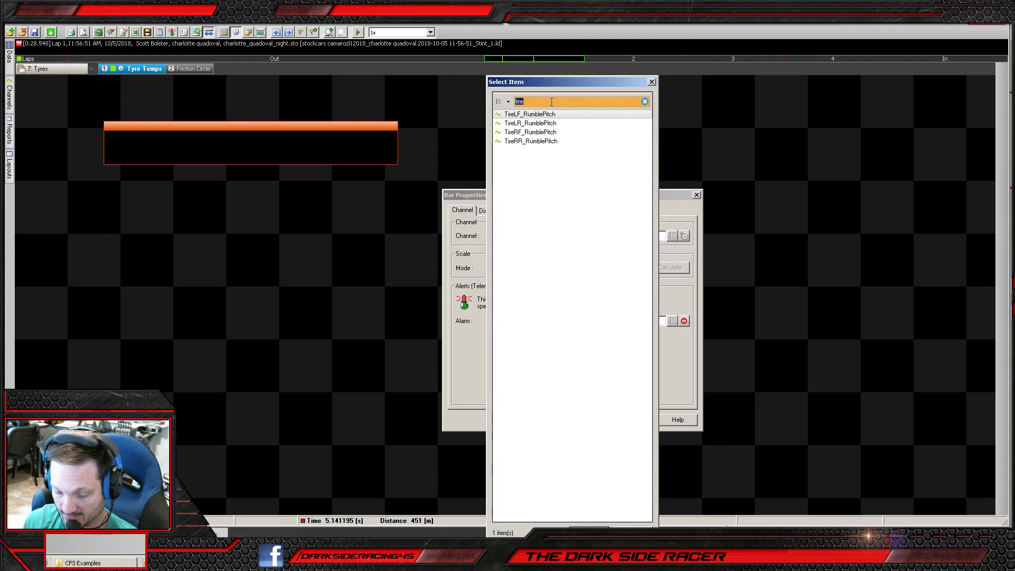
type("temp")
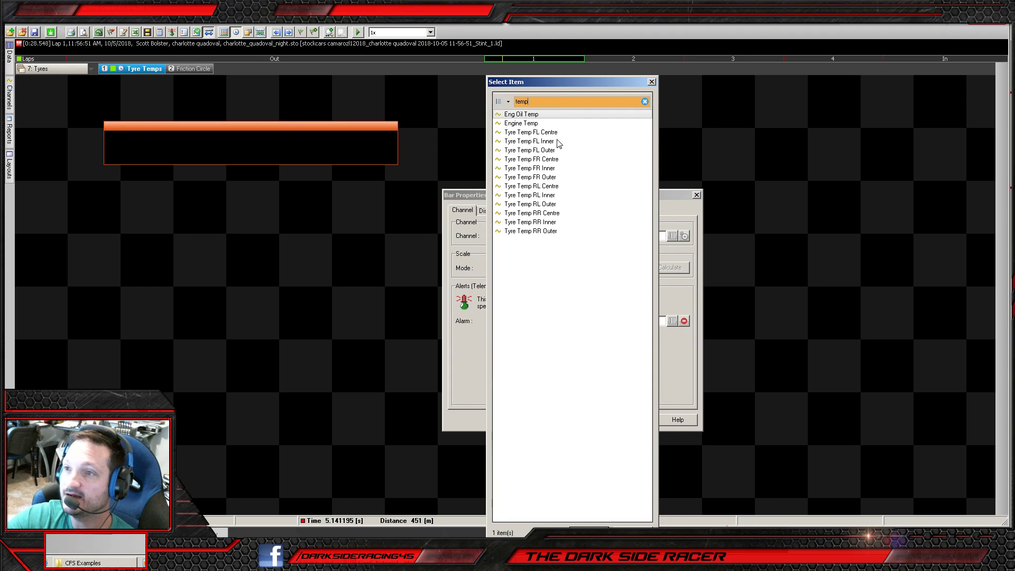
double_click(529, 151)
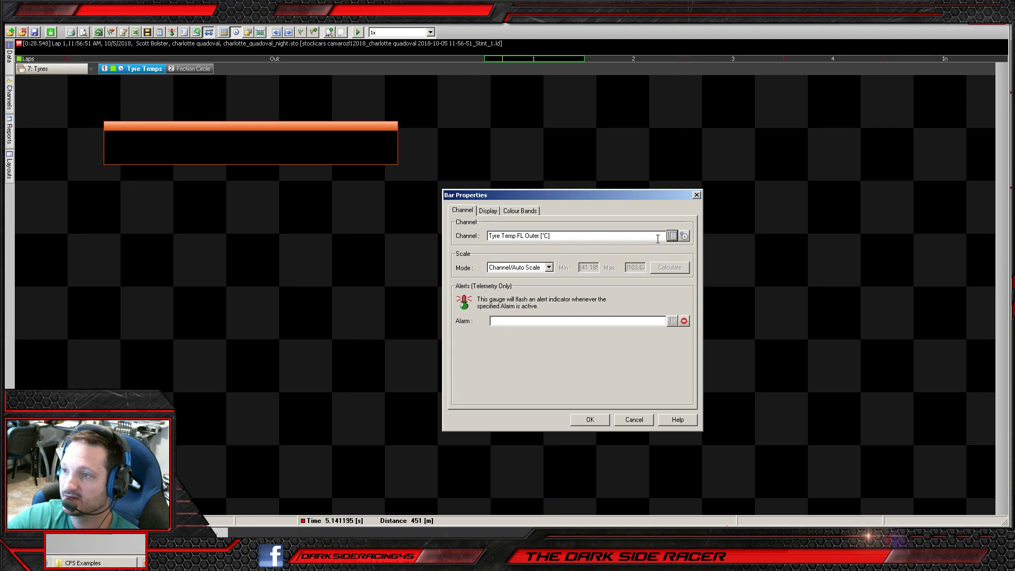
left_click(684, 236)
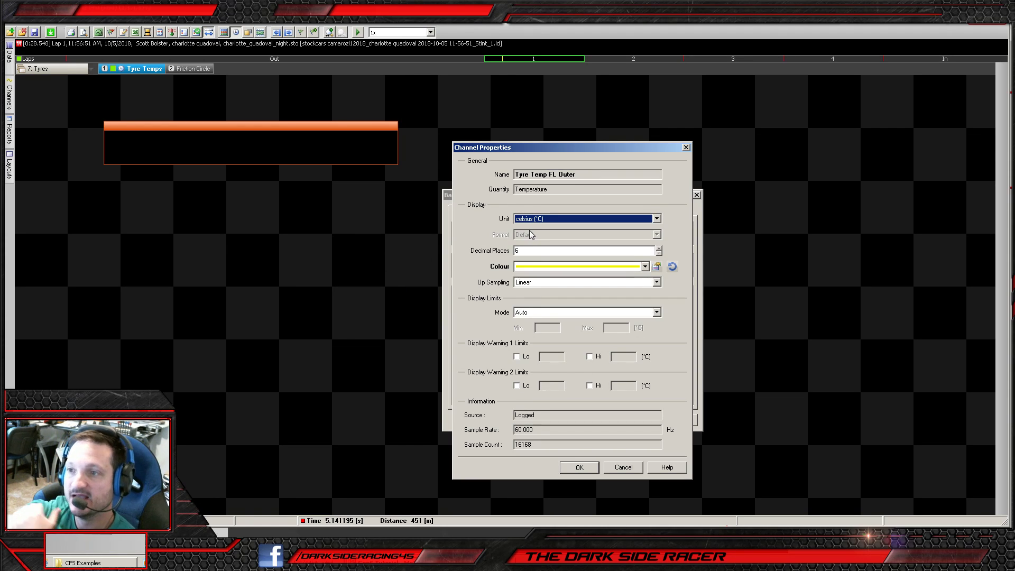
left_click_drag(537, 147, 398, 199)
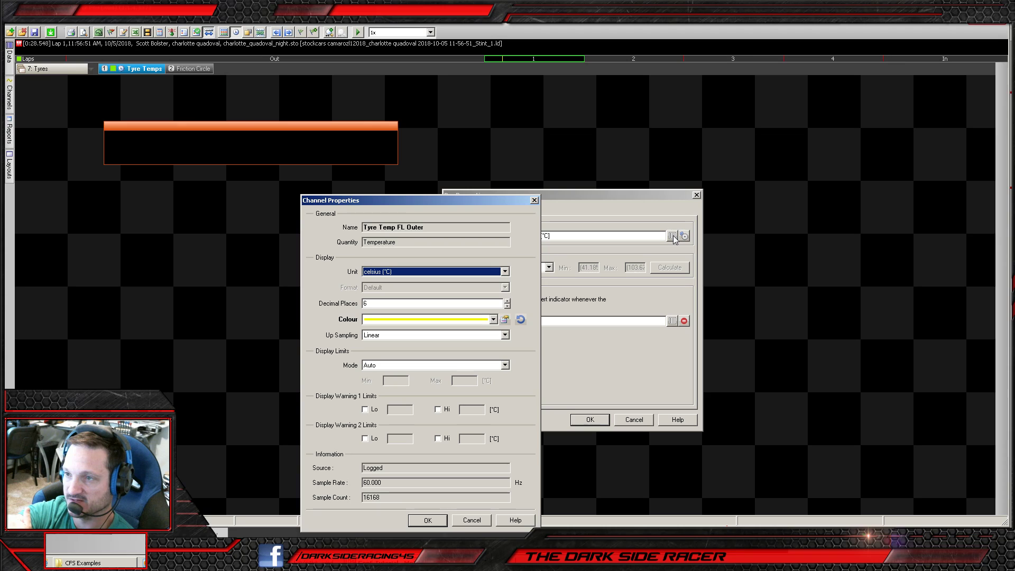
left_click(594, 197)
left_click(535, 201)
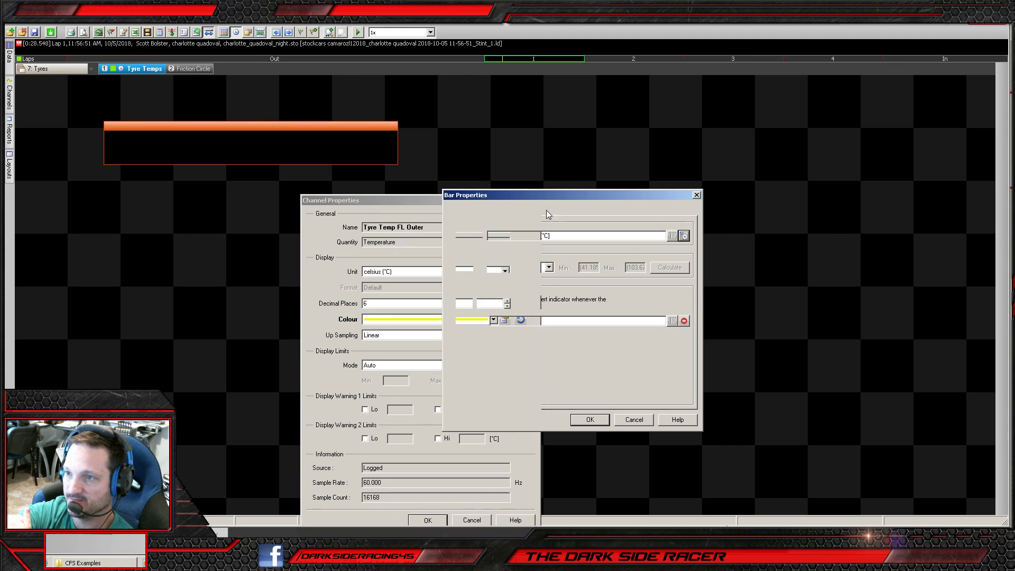
- Set the Tyre Temp FL Outer channel's unit to fahrenheit (°F) with 0 decimal places
left_click(684, 235)
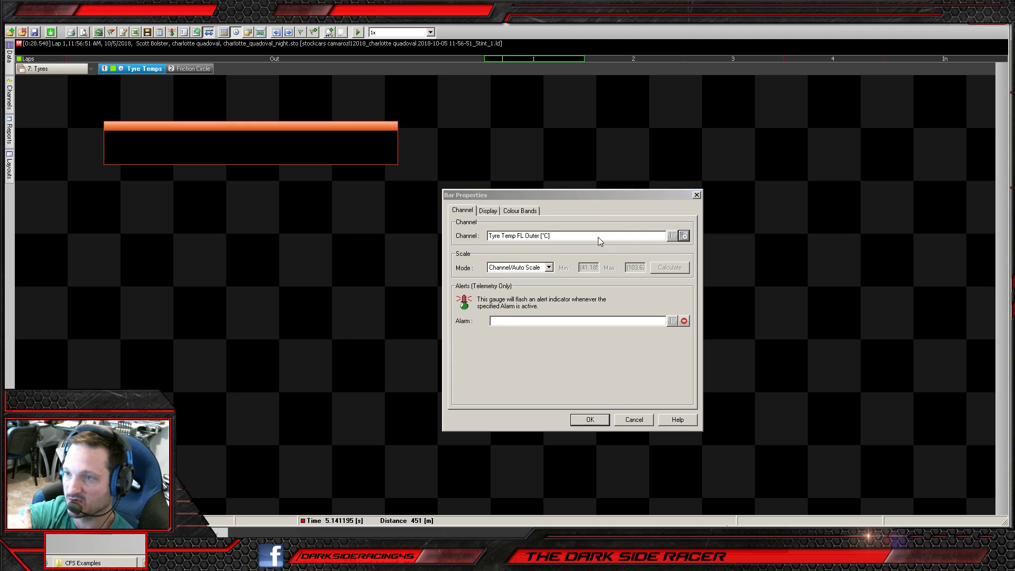
left_click(580, 221)
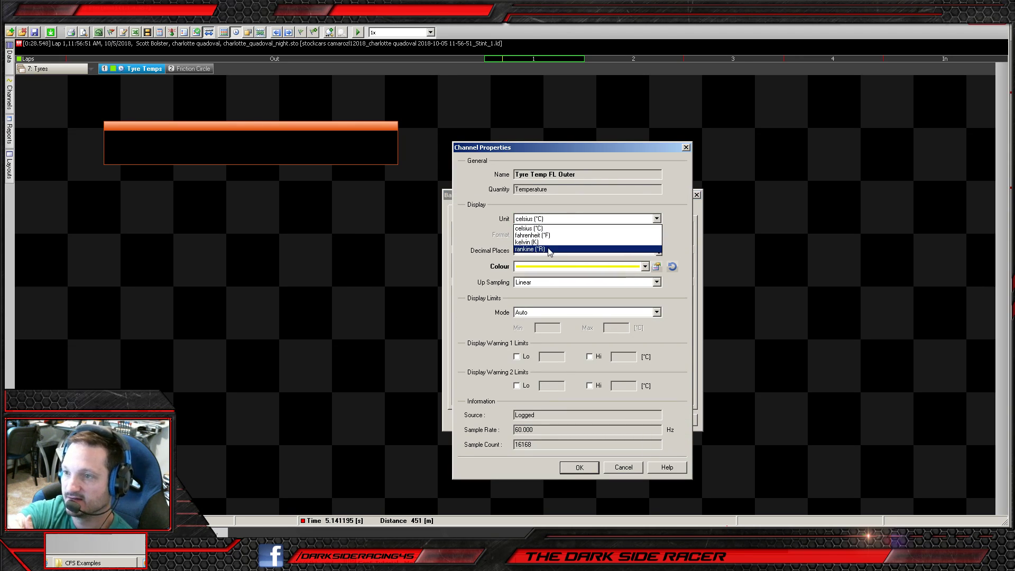
left_click(550, 236)
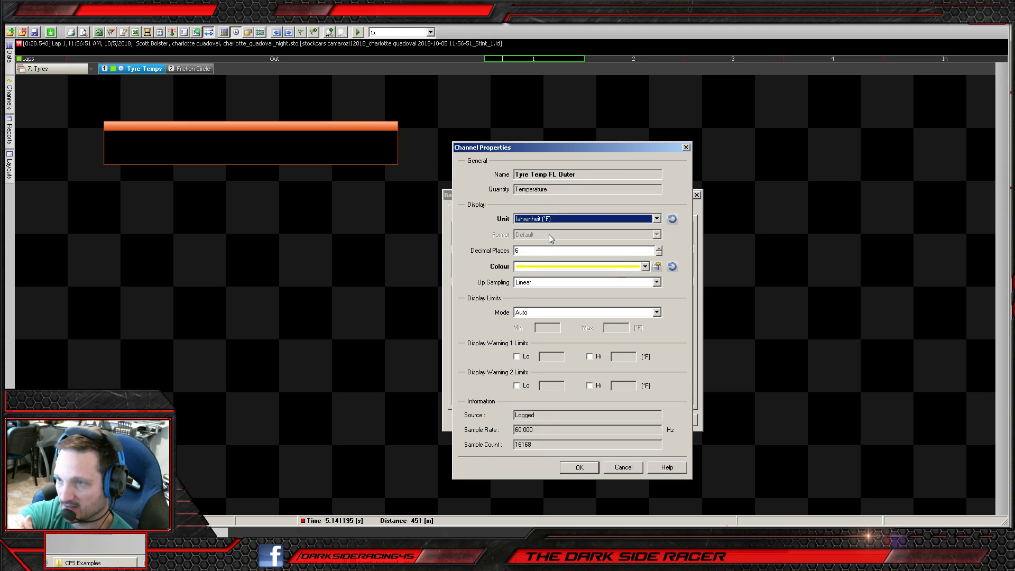
left_click(659, 254)
left_click(659, 254)
left_click(659, 254)
left_click(659, 254)
left_click(659, 254)
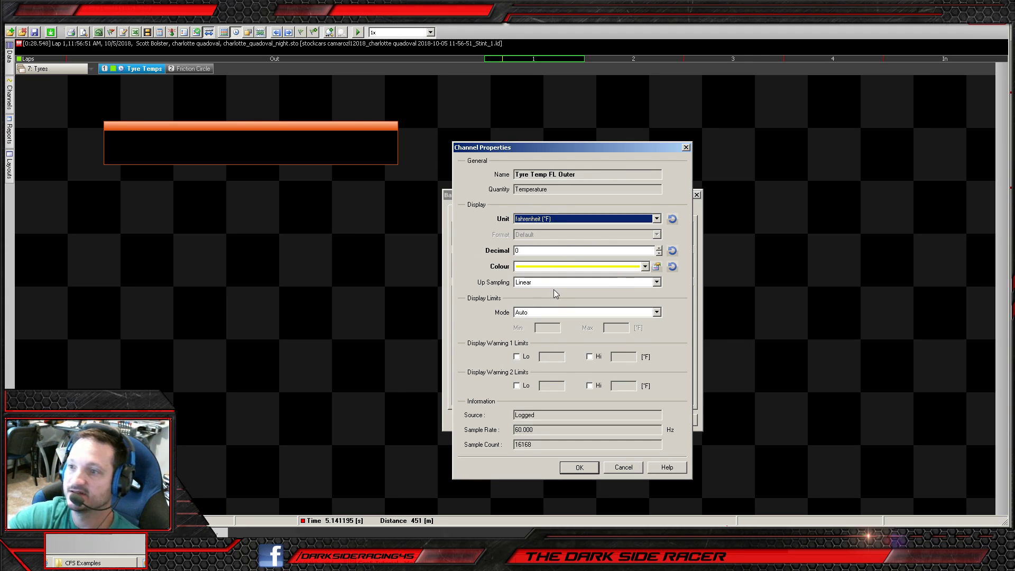
- Give the Tyre Temp FL Outer channel manual display limits with a minimum of 60 and a maximum of 350 °F
left_click(555, 312)
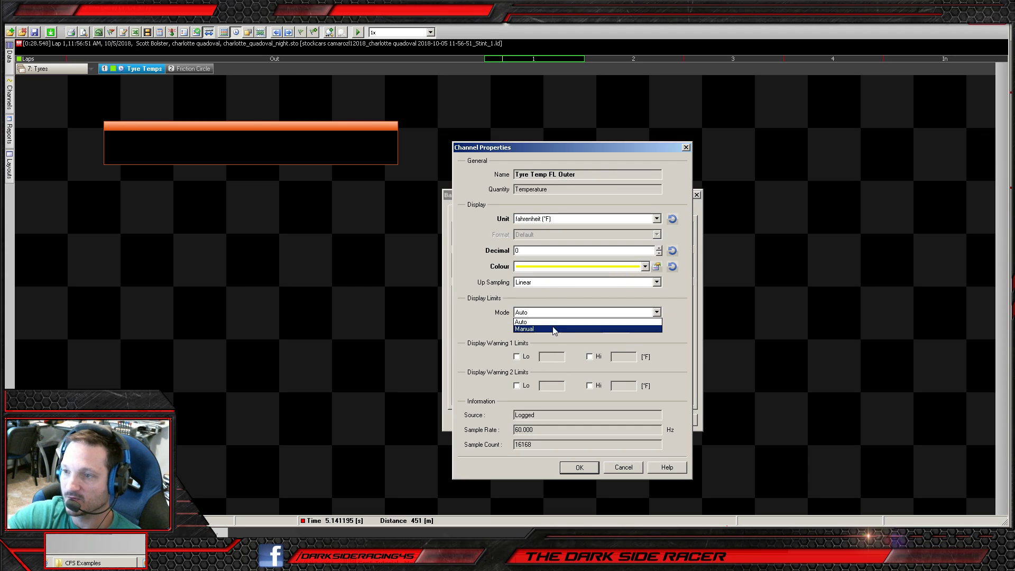
left_click(554, 329)
left_click(554, 329)
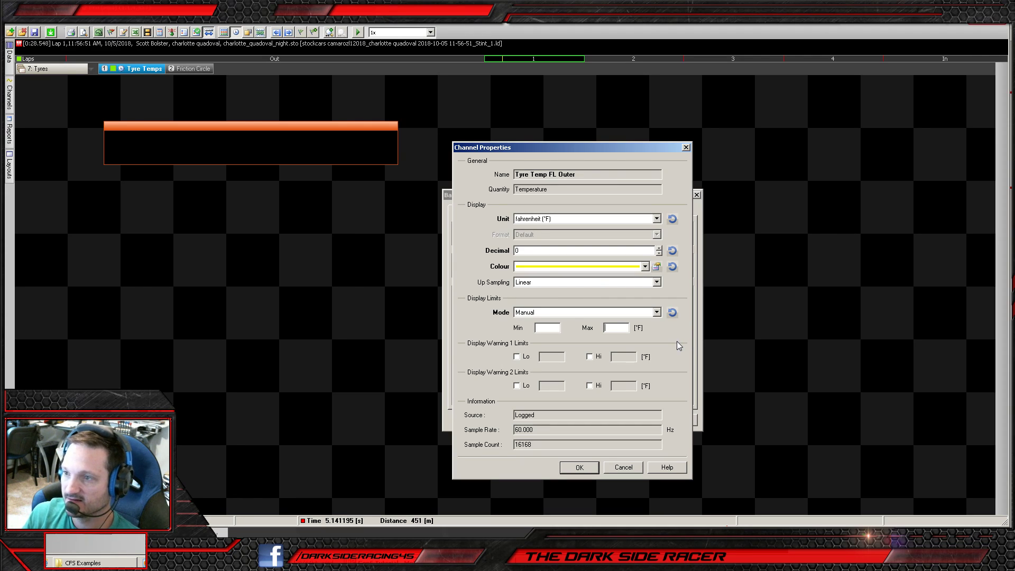
type("300")
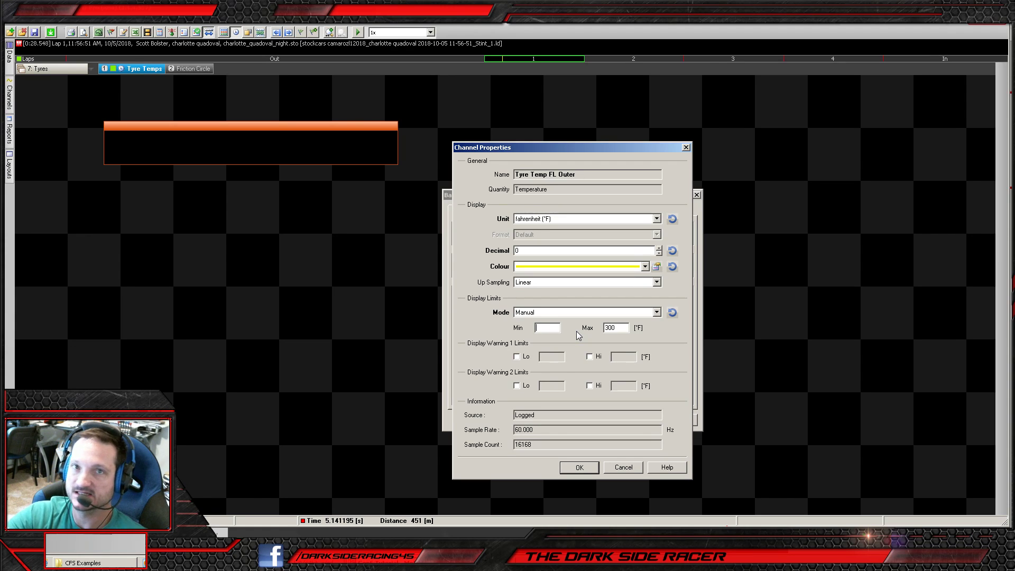
double_click(621, 328)
type("350")
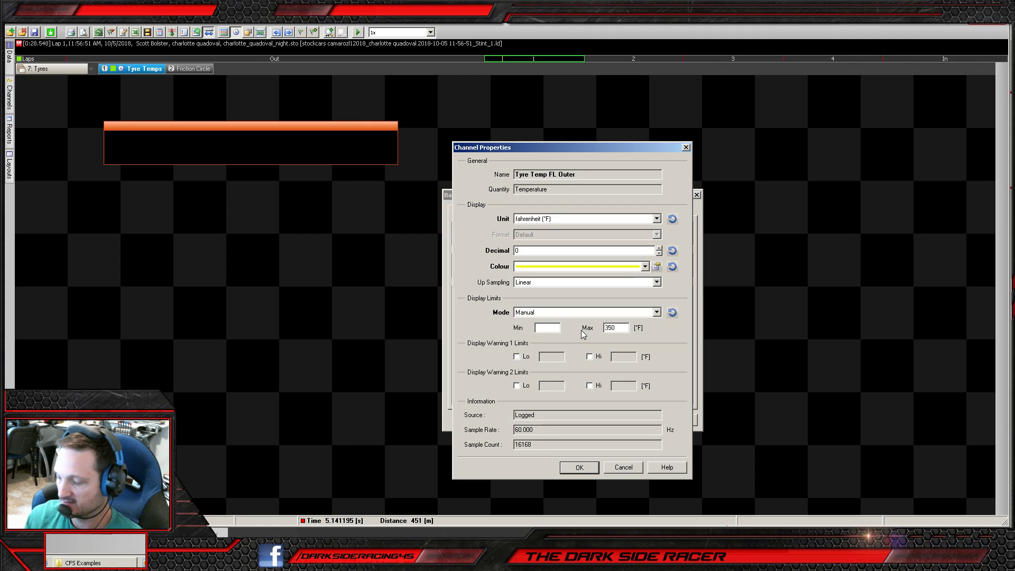
type("60")
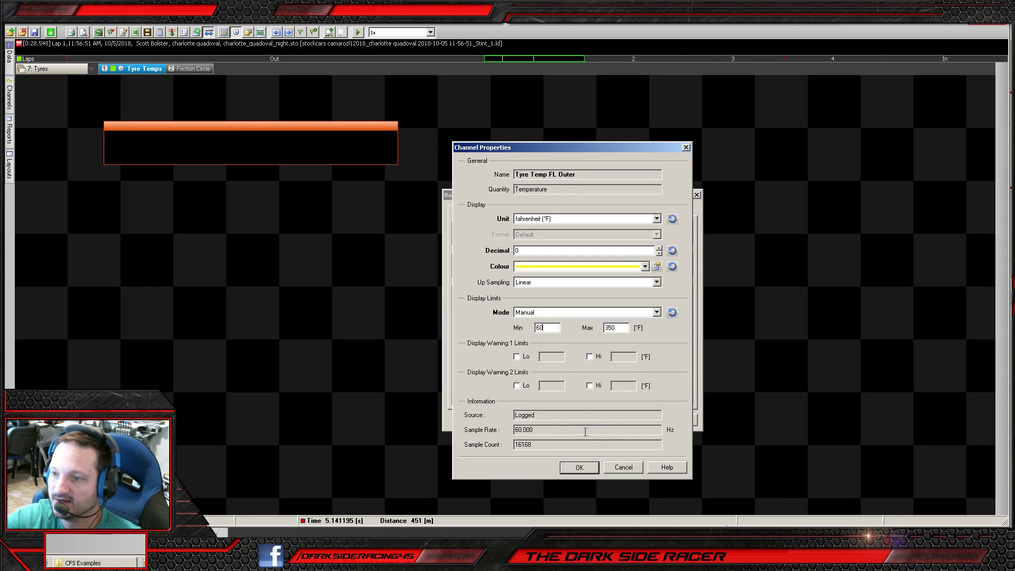
left_click(578, 468)
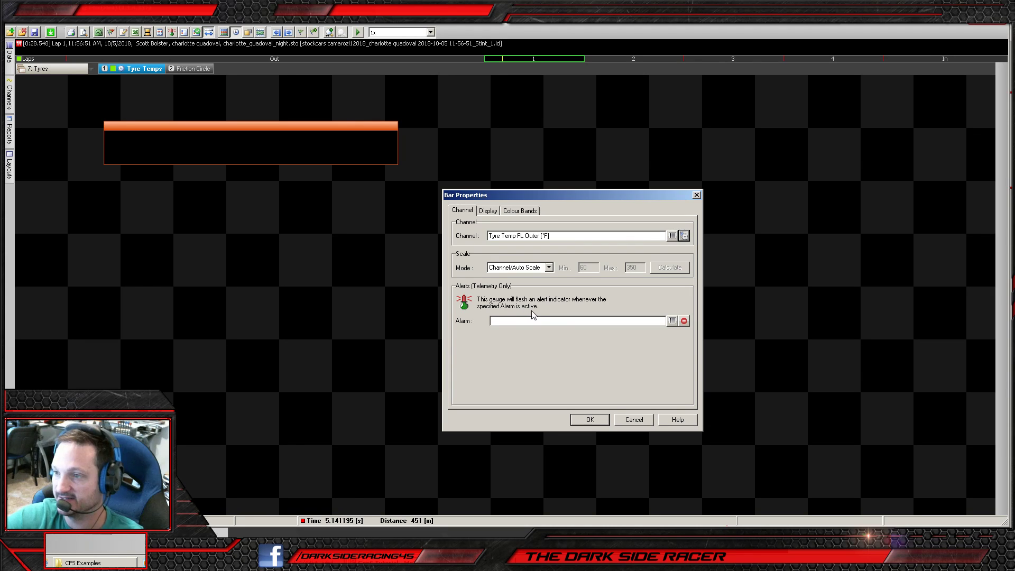
- Review the bar gauge's display options, apply its properties unchanged, and move the gauge slightly upward on the worksheet
left_click(488, 211)
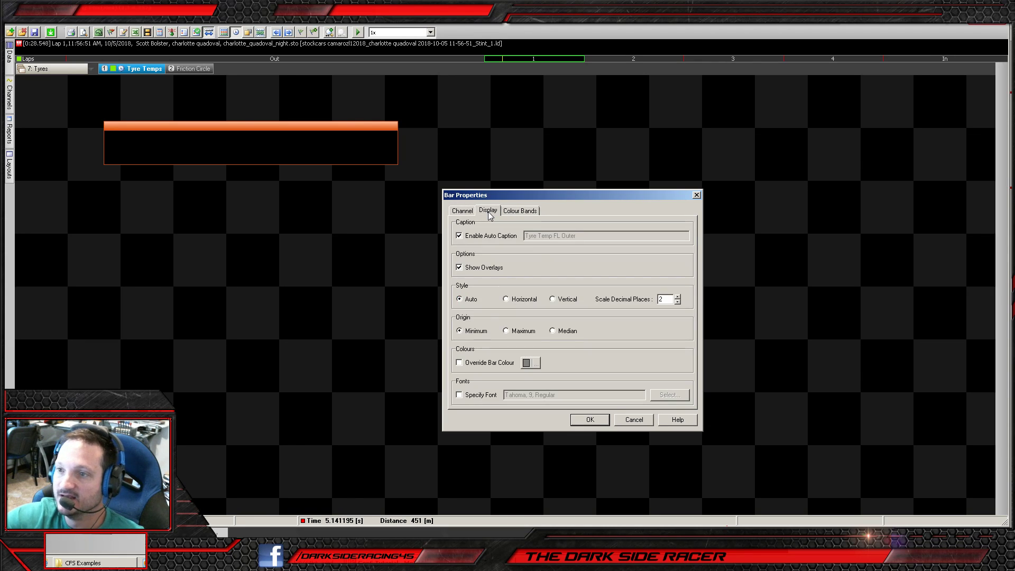
left_click(590, 419)
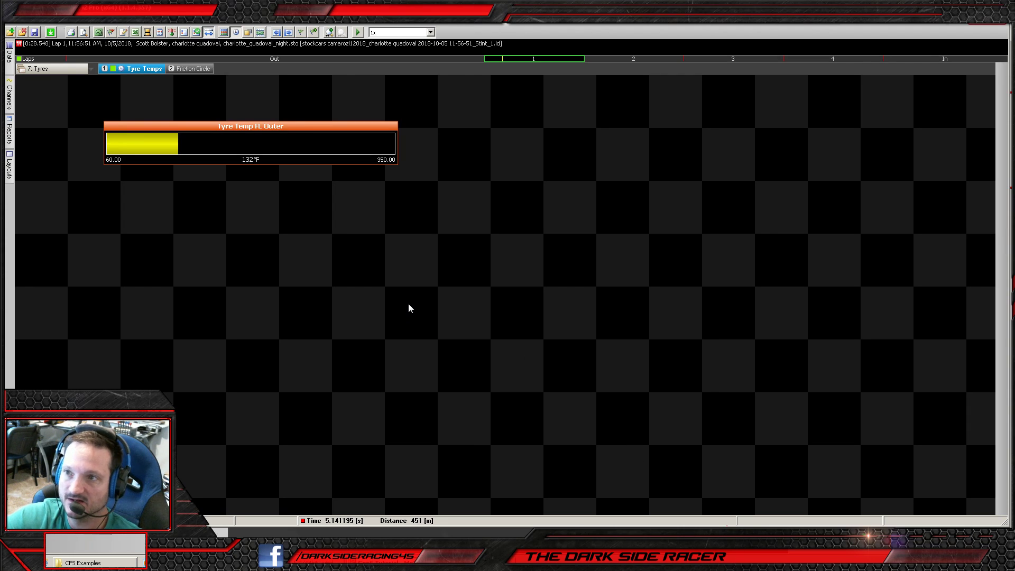
left_click_drag(256, 125, 259, 112)
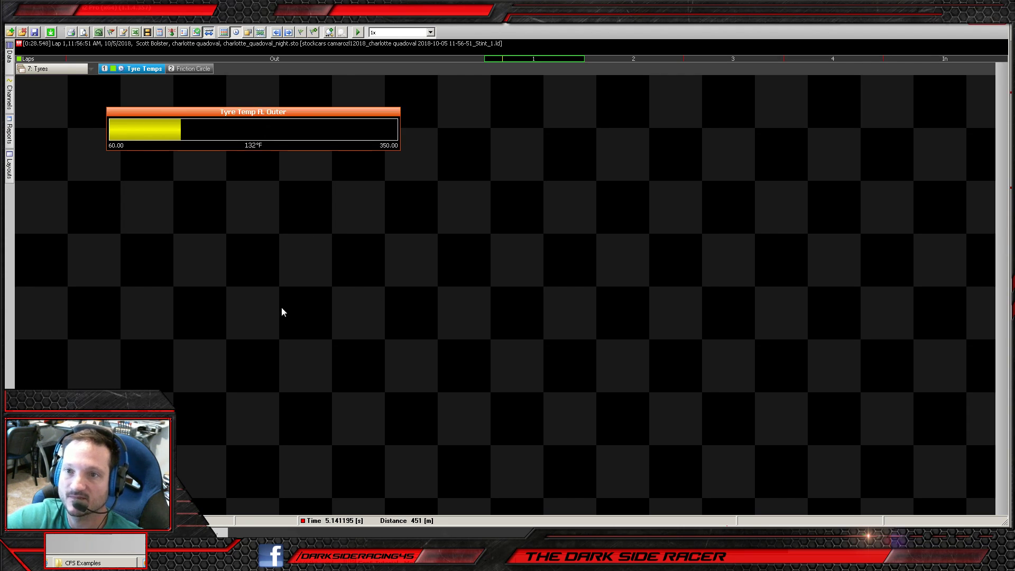
- Add a Time/Distance Graph to the Tyre Temps worksheet showing the Lap Distance channel
right_click(224, 429)
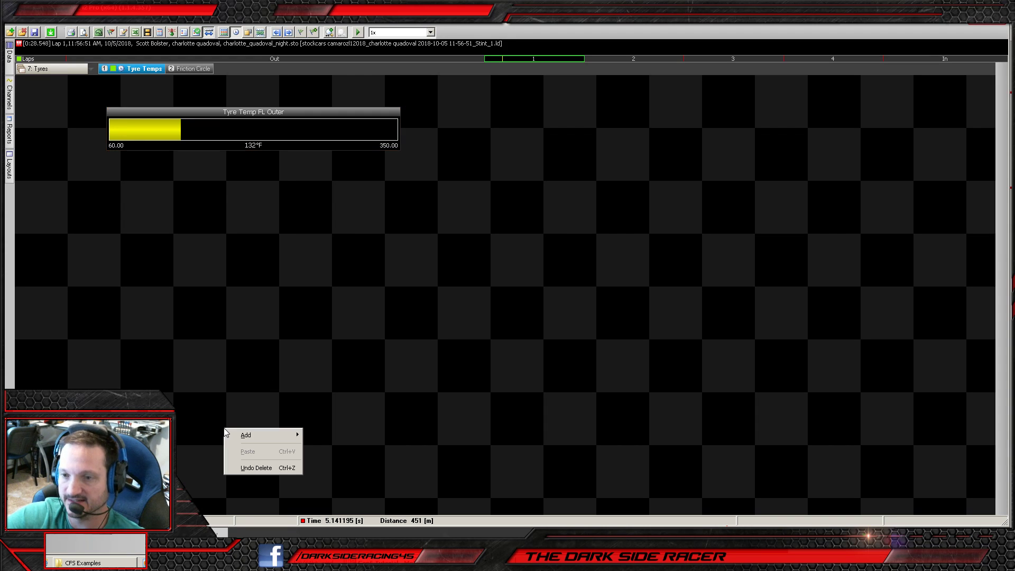
mouse_move(260, 440)
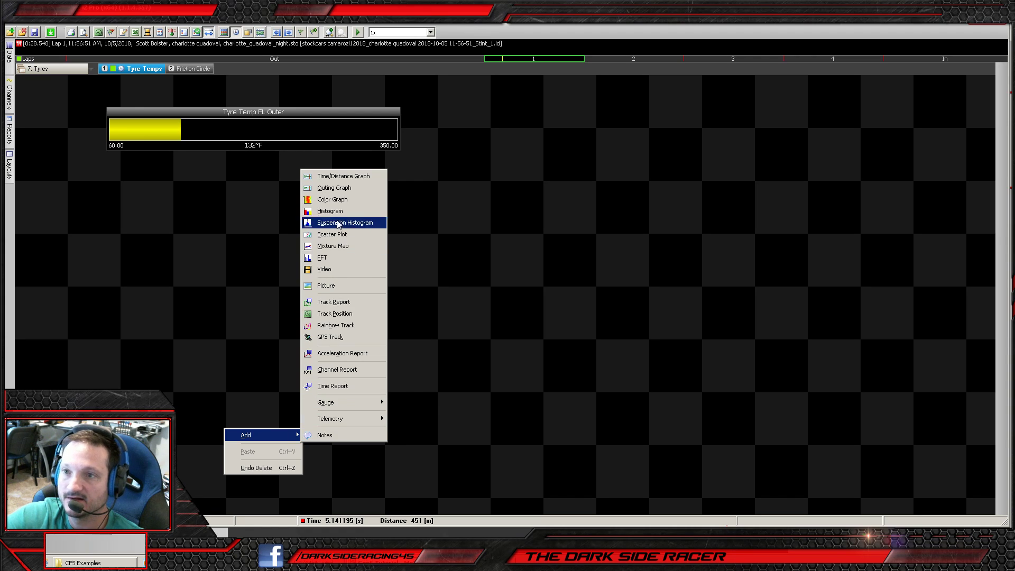
left_click(339, 177)
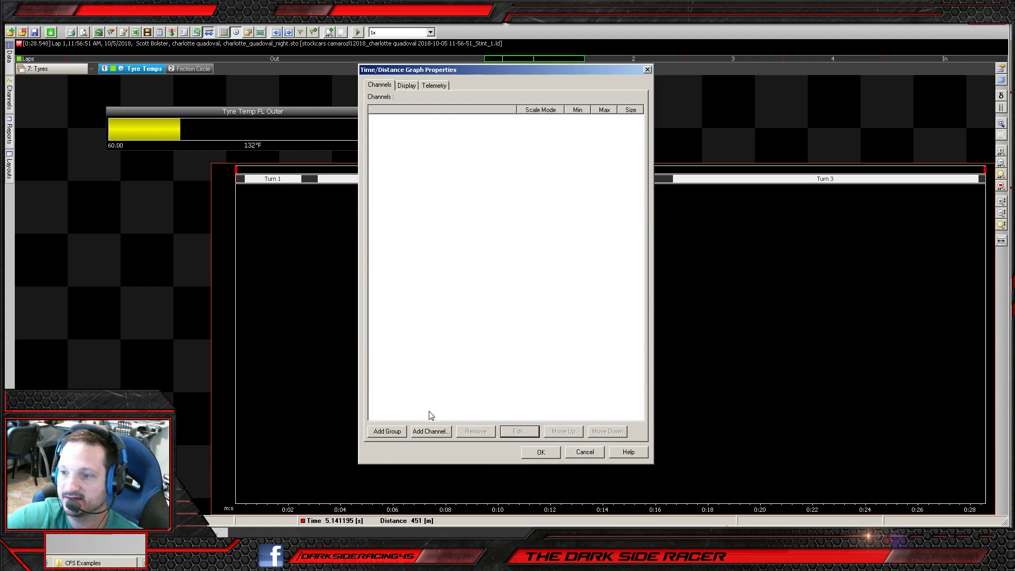
left_click(433, 435)
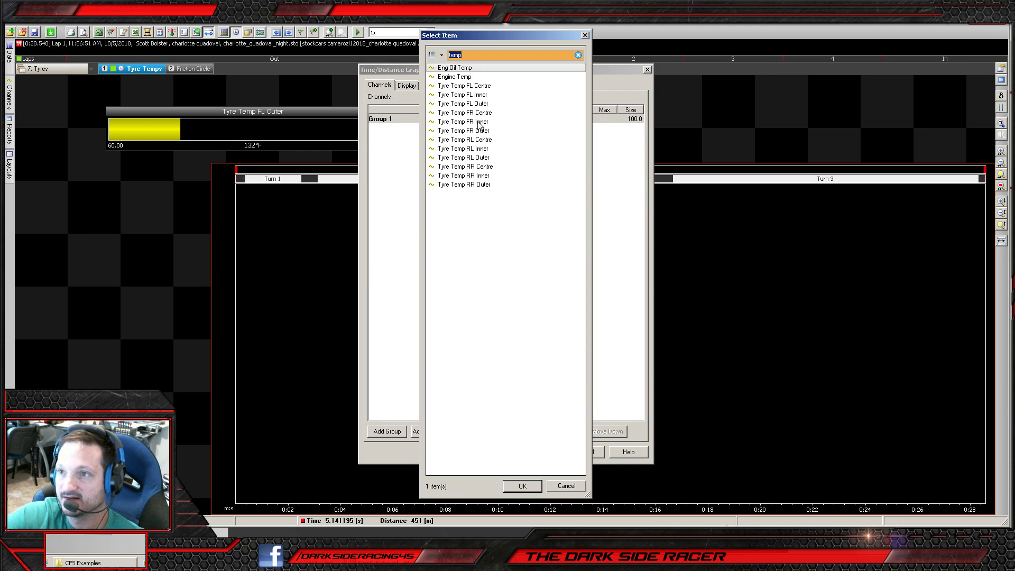
type("dist")
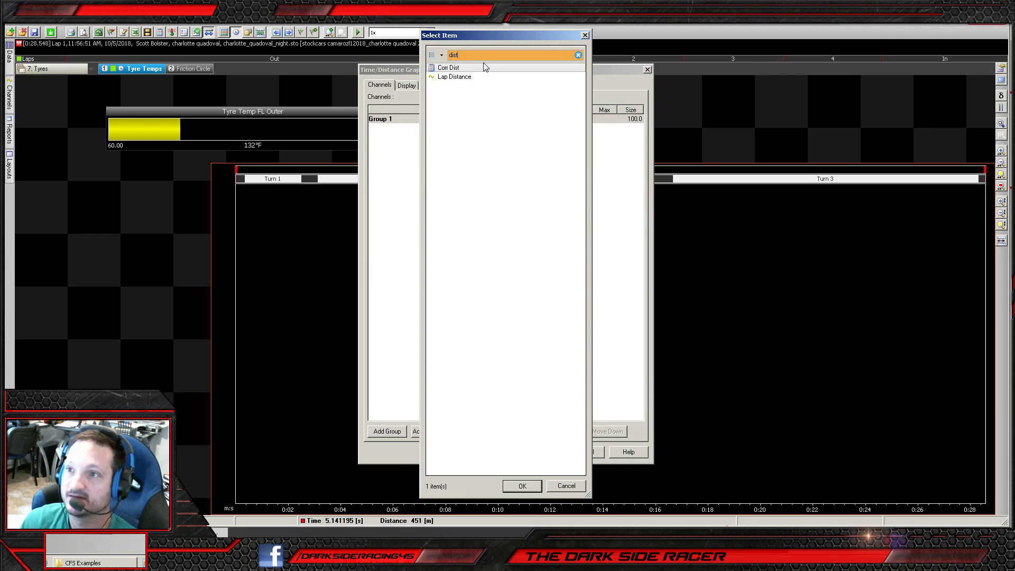
left_click(466, 77)
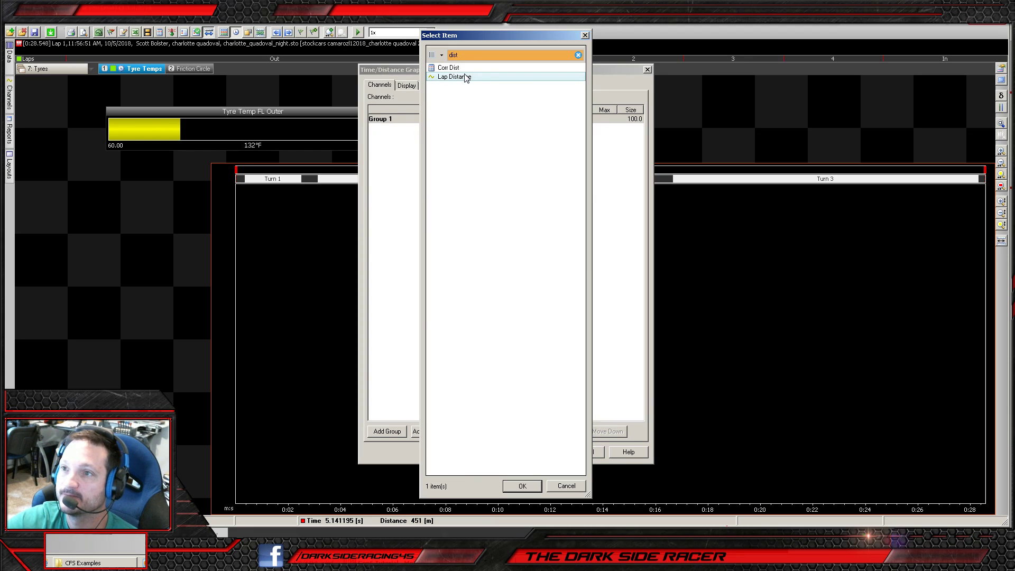
left_click(525, 484)
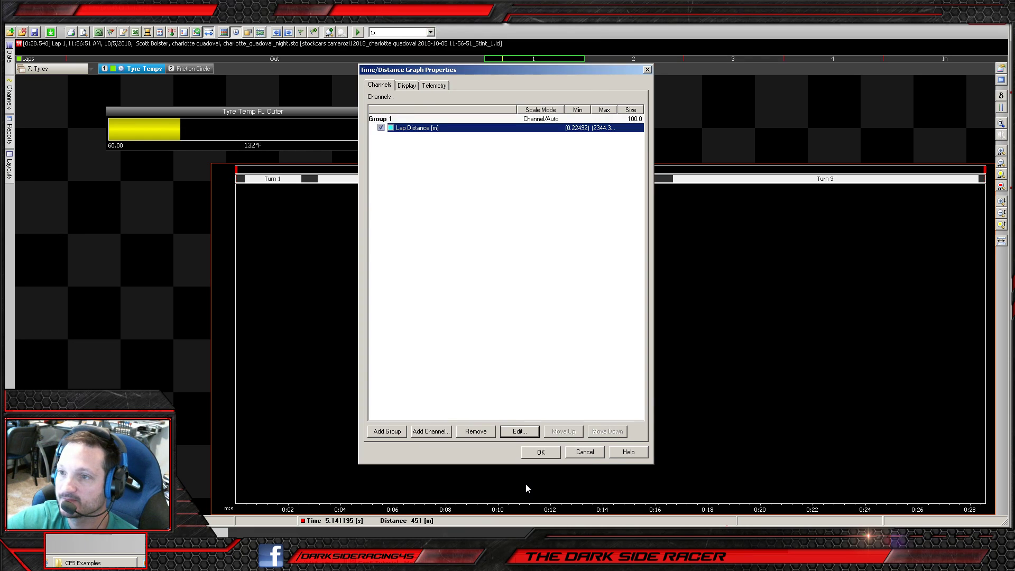
left_click(541, 452)
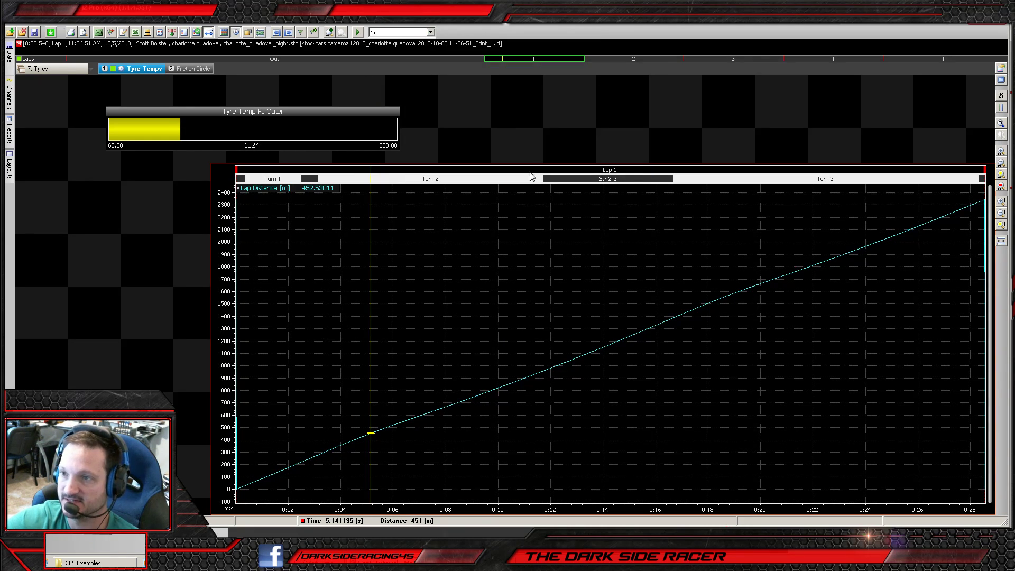
- Shrink the Lap Distance graph to a thin strip along the bottom of the worksheet and widen it to full width
left_click_drag(530, 164, 532, 480)
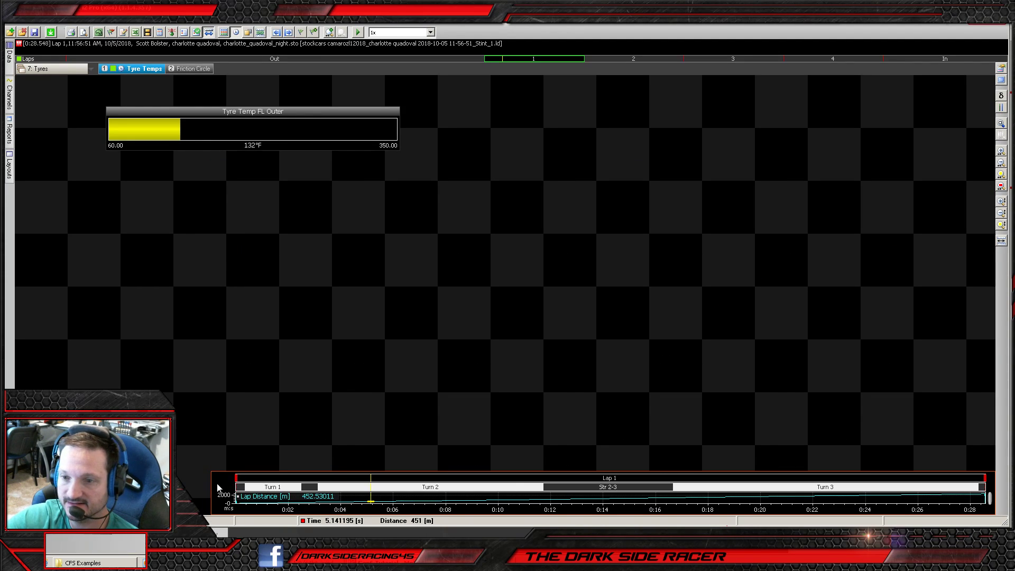
left_click_drag(210, 484, 17, 486)
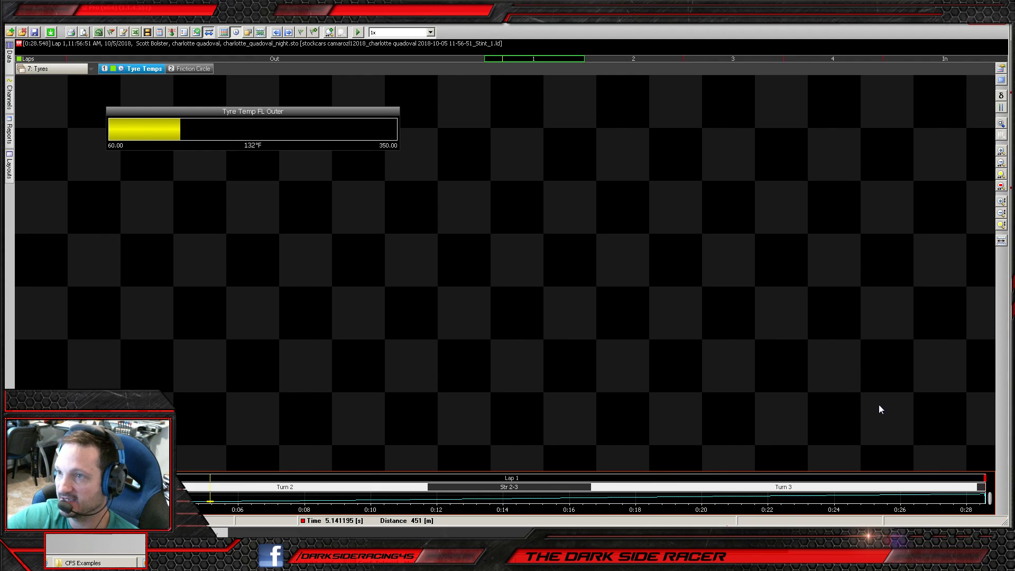
right_click(601, 300)
mouse_move(619, 310)
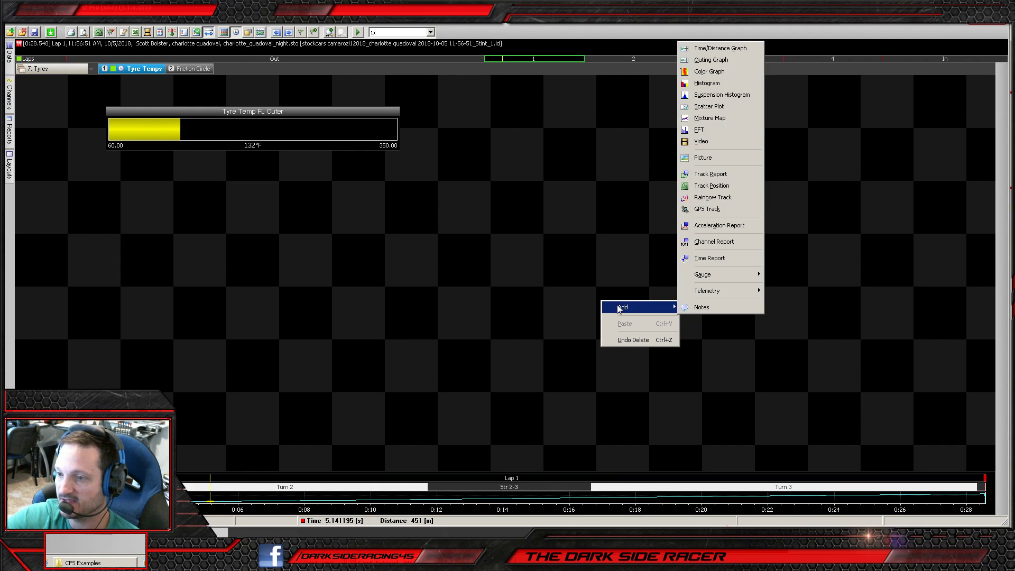
left_click(611, 262)
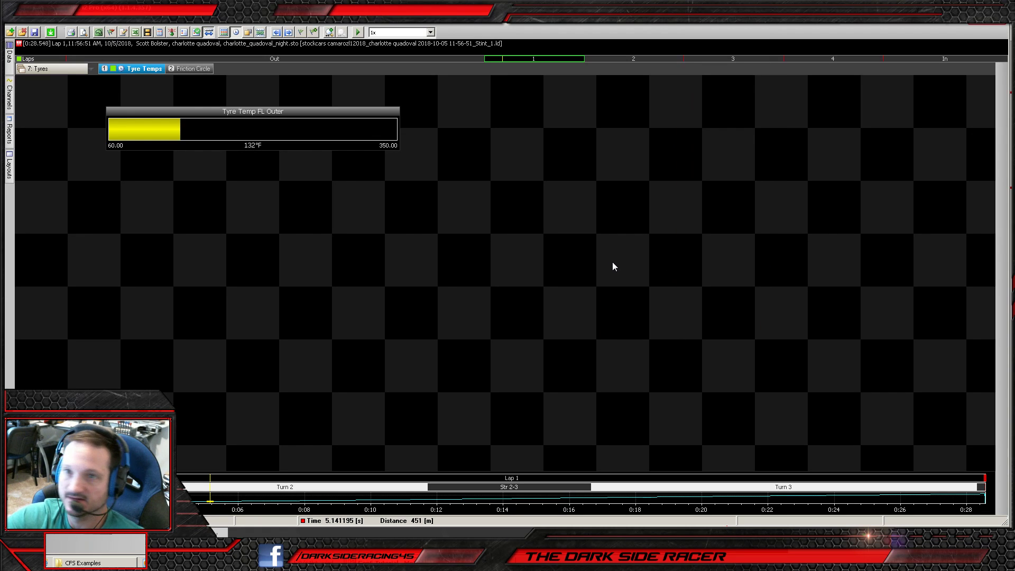
- Copy the charlotte quadoval track map from the Susp Positions worksheet of the Suspension workbook
left_click(46, 68)
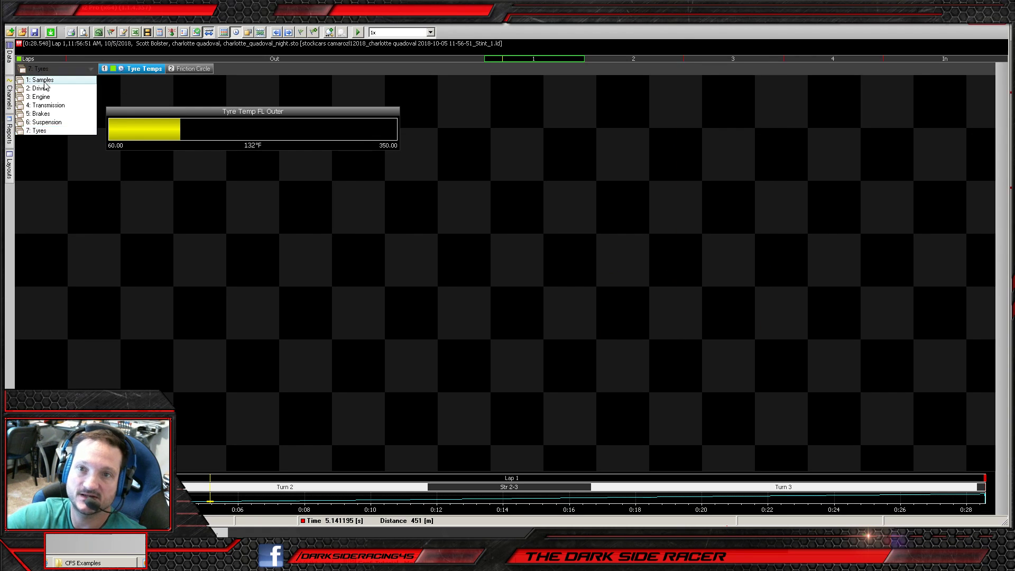
left_click(53, 122)
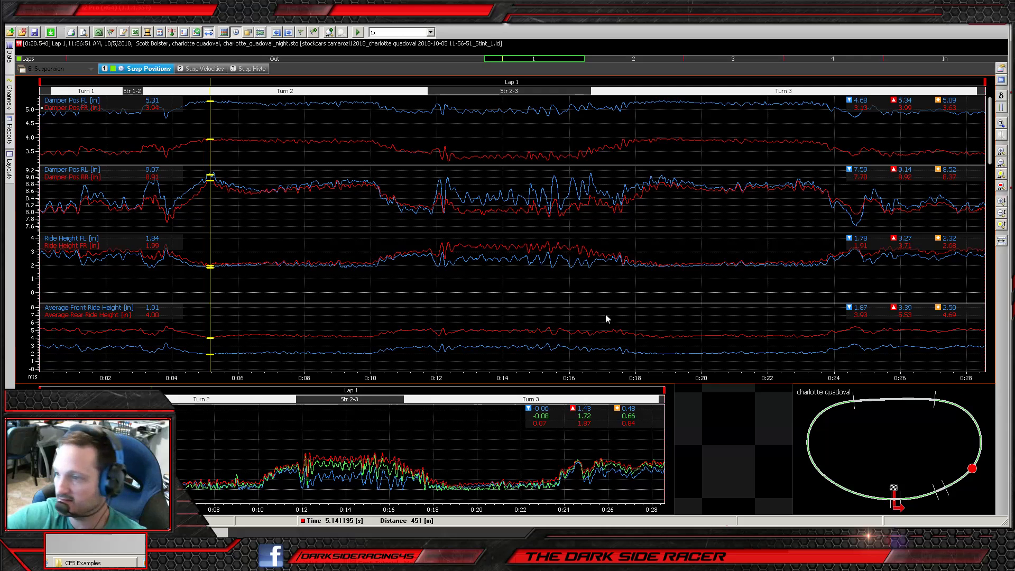
right_click(867, 440)
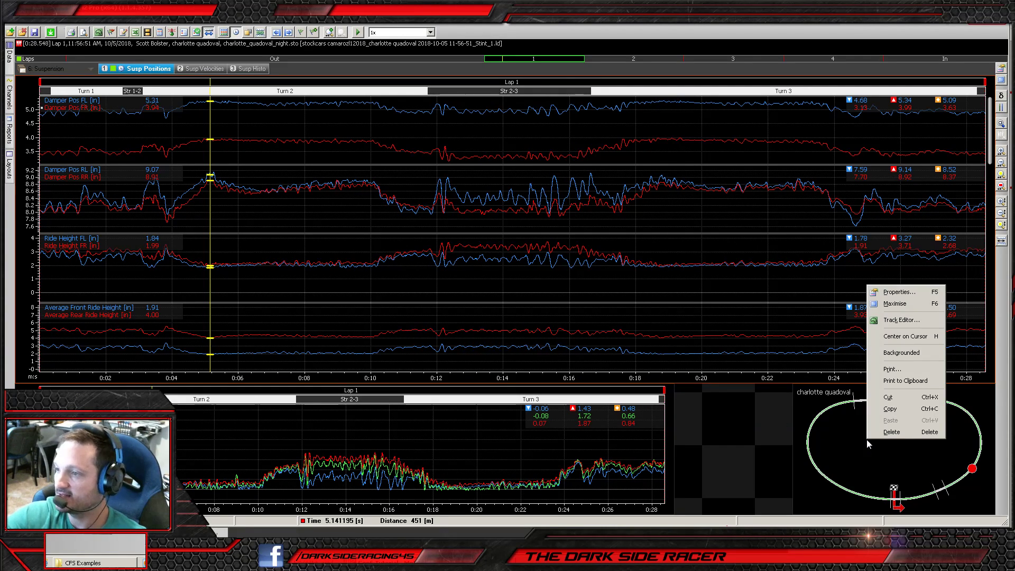
left_click(898, 411)
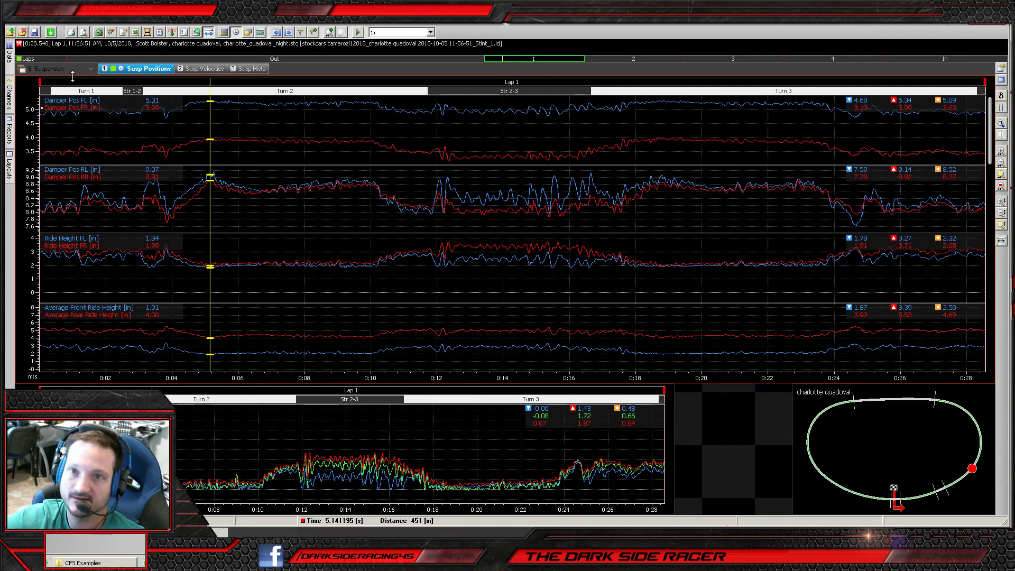
- Paste the track map into the Tyre Temps worksheet and place it in the lower-right corner, just above the Lap Distance graph
left_click(50, 70)
left_click(85, 131)
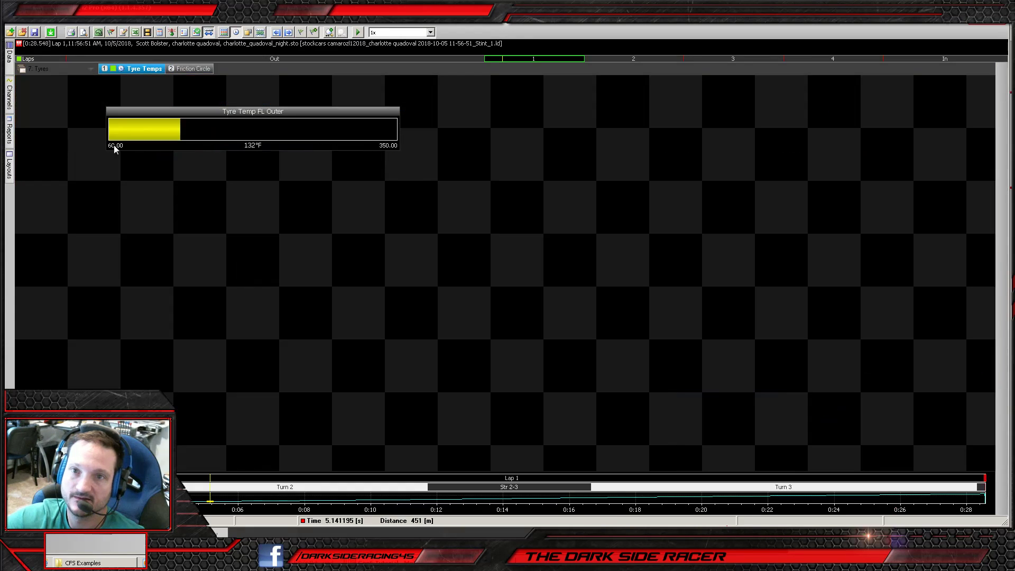
right_click(738, 291)
left_click(761, 315)
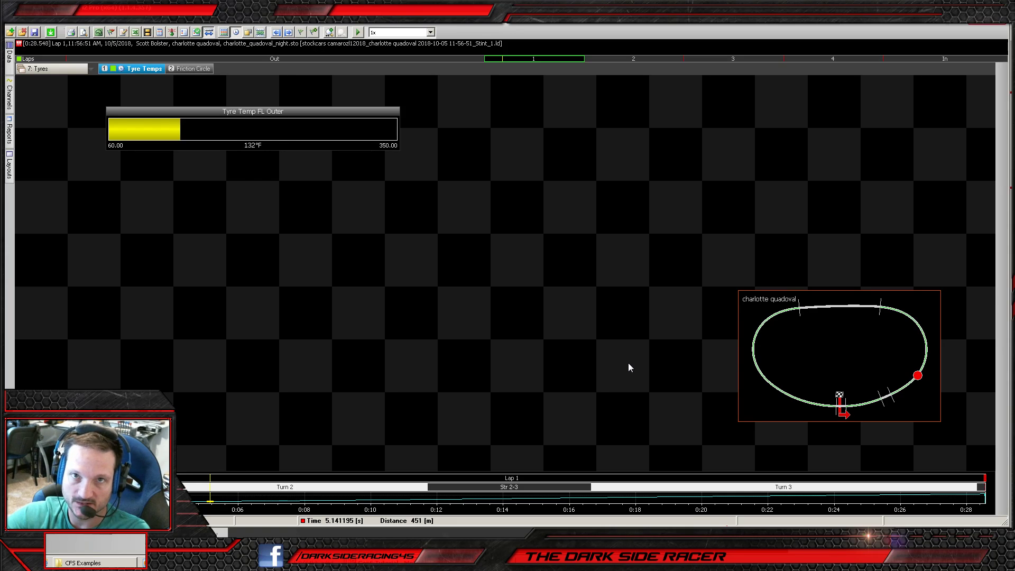
left_click_drag(742, 296, 797, 345)
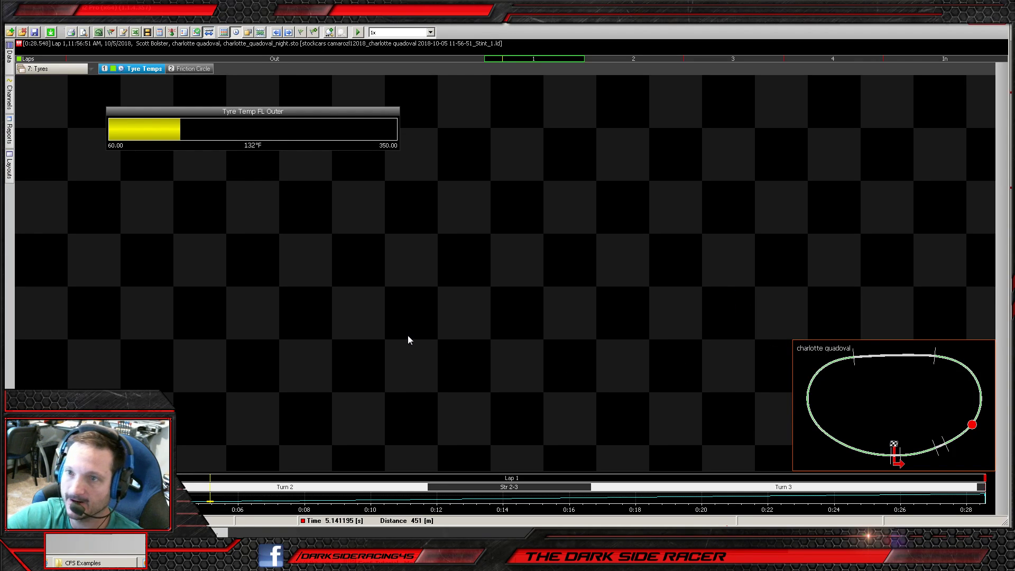
- Nudge the tyre temperature gauge and scrub the lap cursor through Turn 2 to Str 2-3 to examine how the gauge responds
left_click_drag(261, 112, 267, 121)
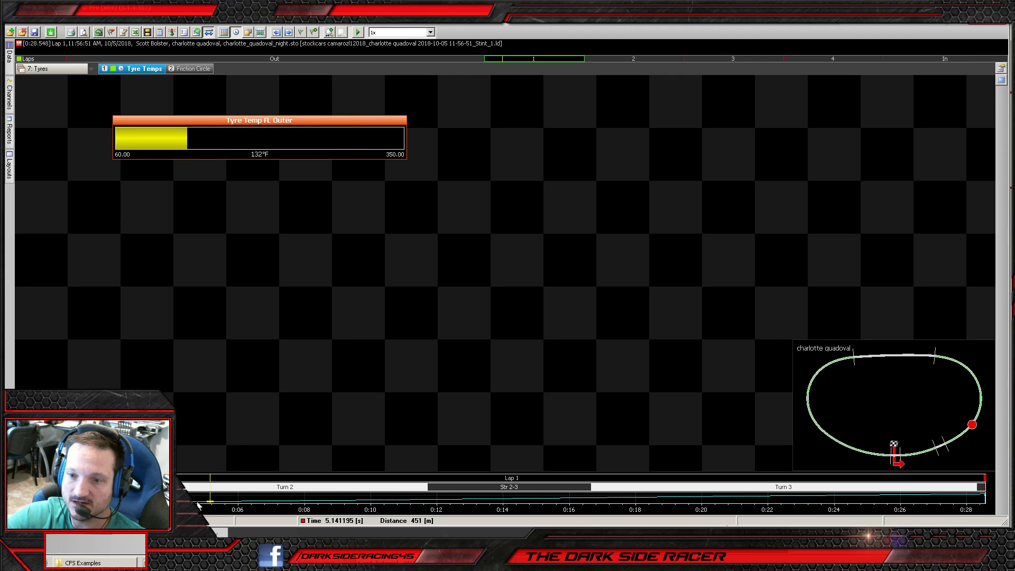
left_click_drag(209, 498, 277, 499)
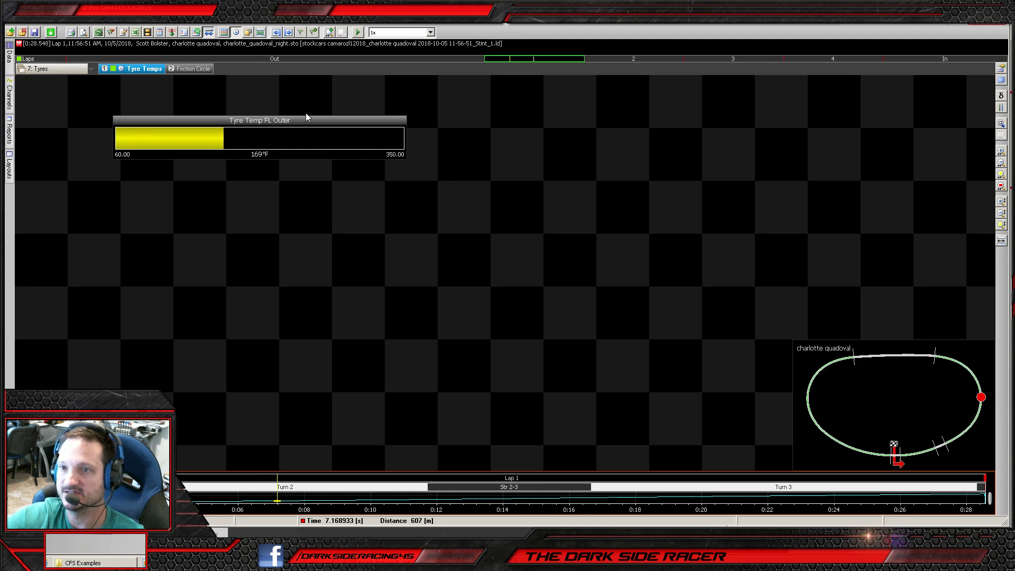
left_click_drag(283, 498, 507, 500)
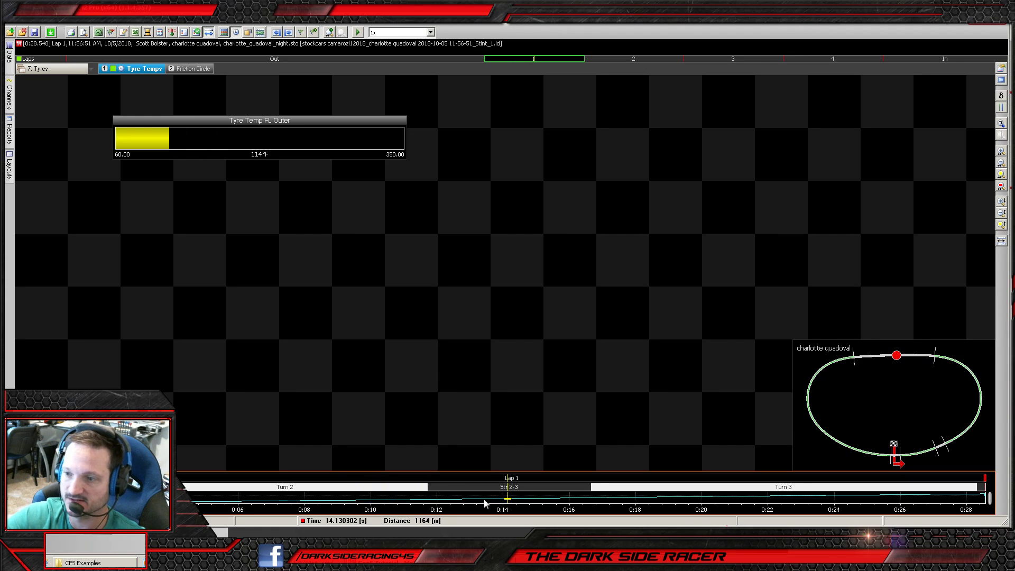
- Set the Tyre Temp FL Outer bar gauge's display style to Vertical
left_click(271, 122)
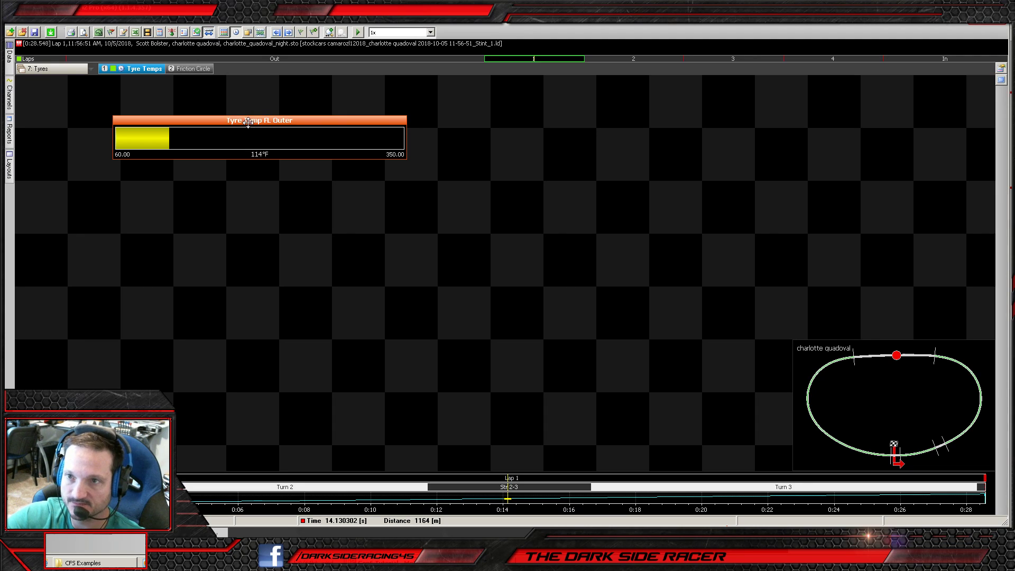
right_click(223, 140)
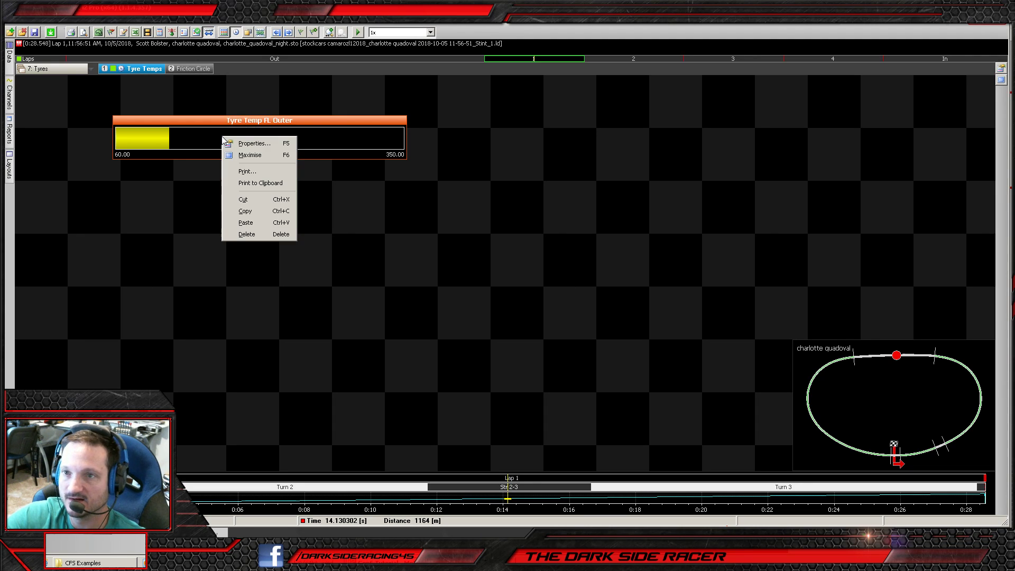
left_click(250, 144)
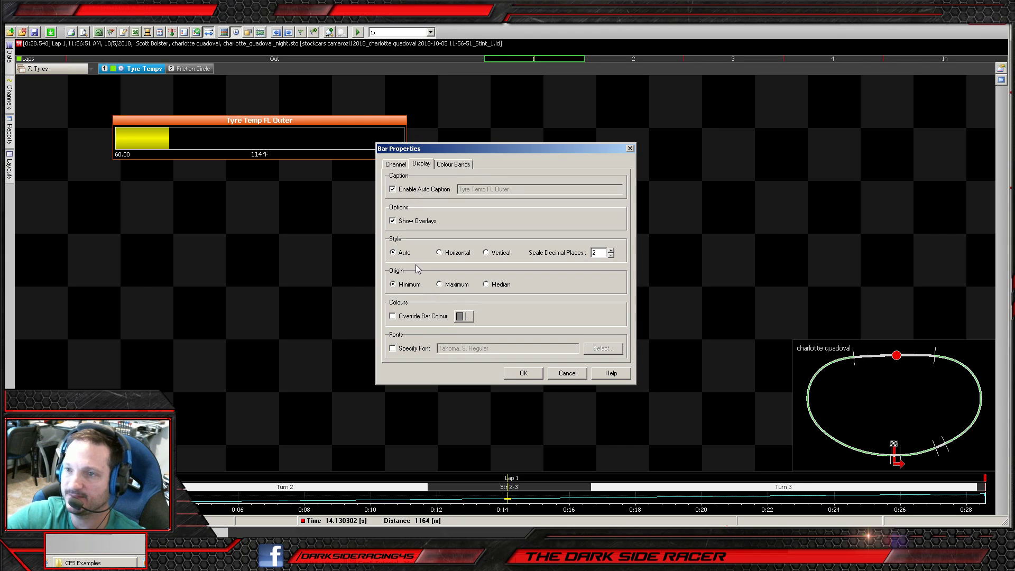
left_click(487, 253)
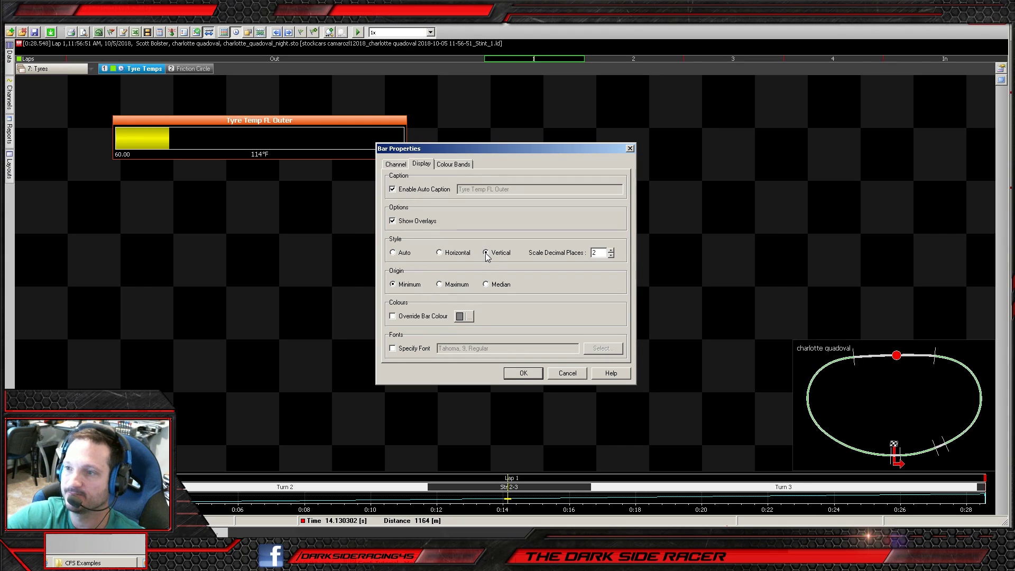
left_click(531, 374)
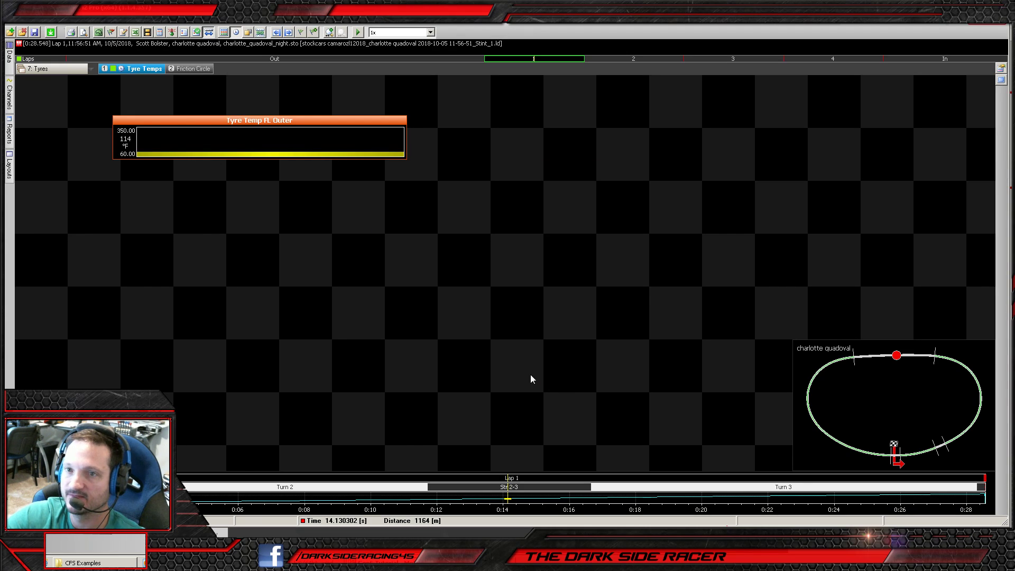
- Reshape the vertical gauge into a tall, narrow bar and move it to the worksheet's upper-left area
left_click_drag(288, 157, 286, 263)
left_click_drag(193, 207, 185, 207)
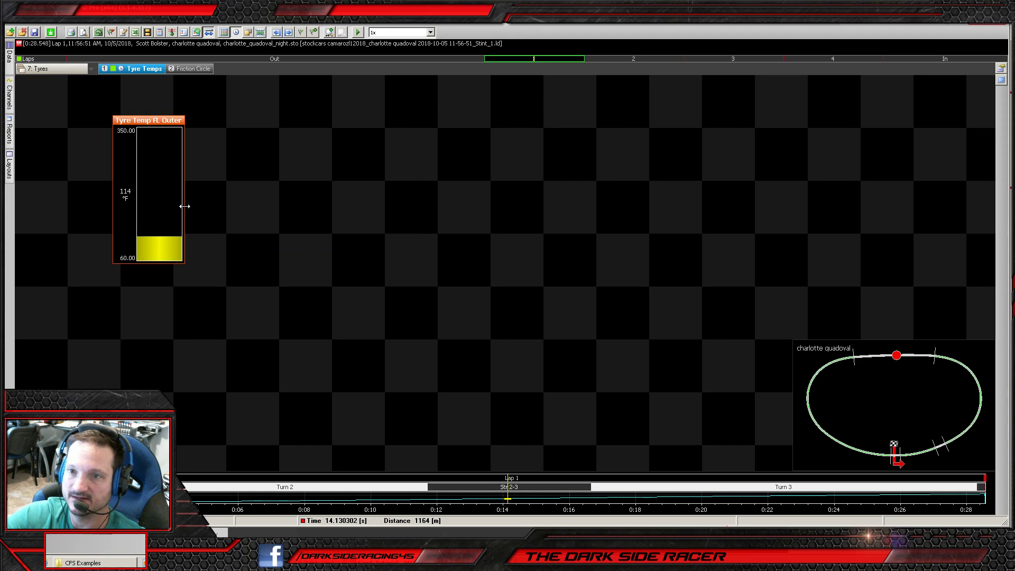
left_click_drag(169, 173, 114, 163)
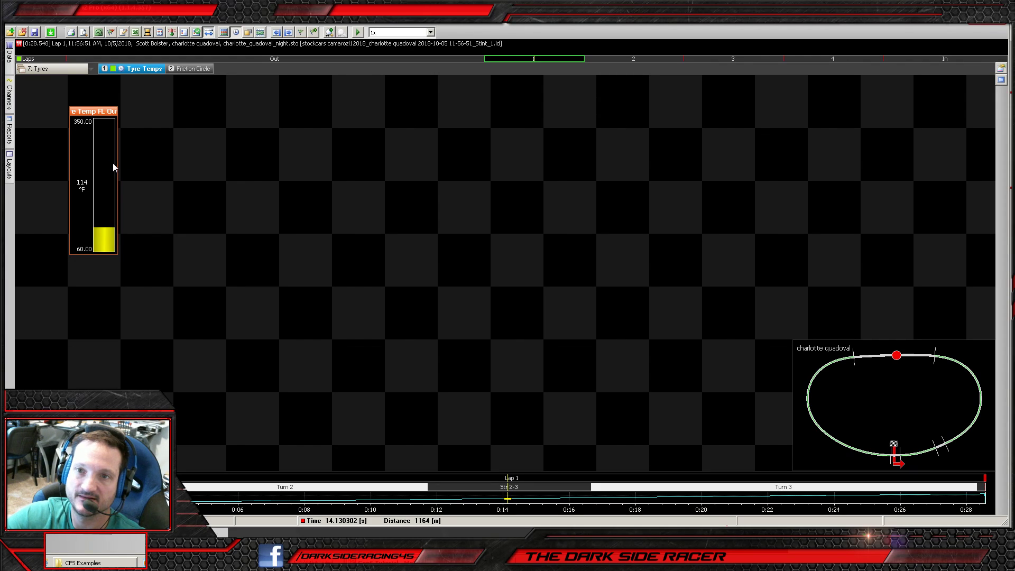
- Turn off the automatic caption on the vertical tyre temperature gauge and caption it LF Inner
right_click(85, 113)
left_click(79, 111)
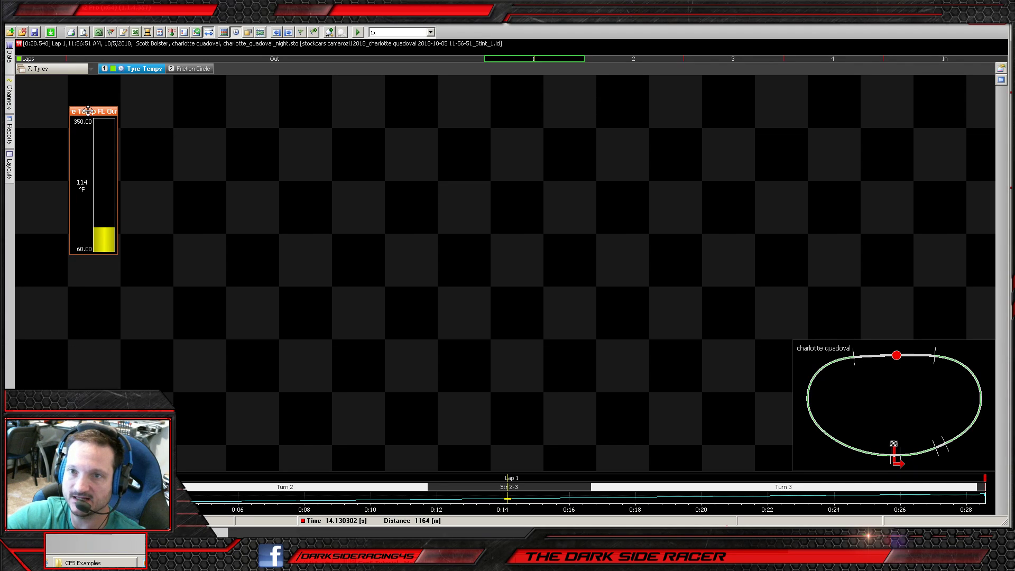
right_click(100, 112)
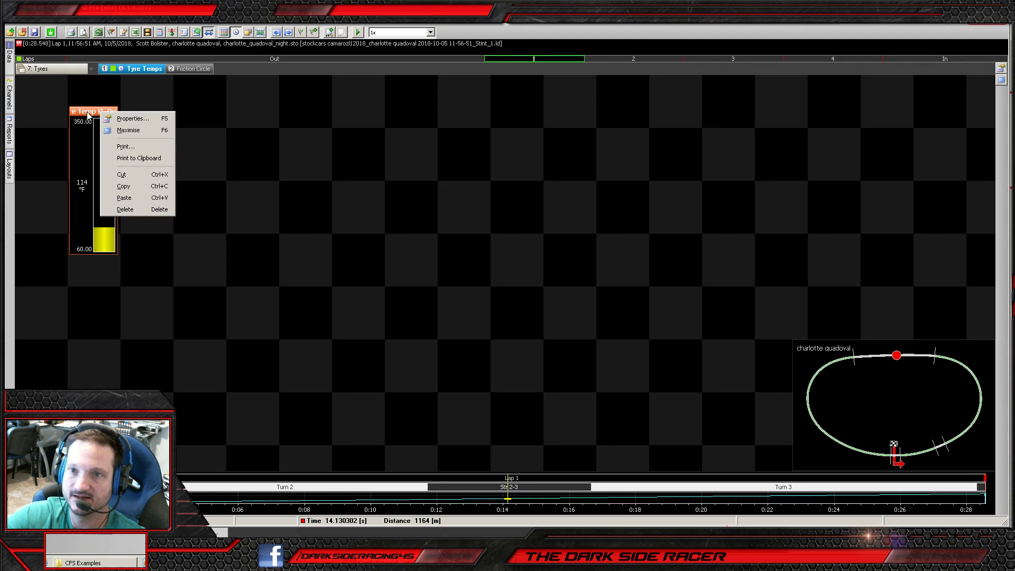
left_click(122, 120)
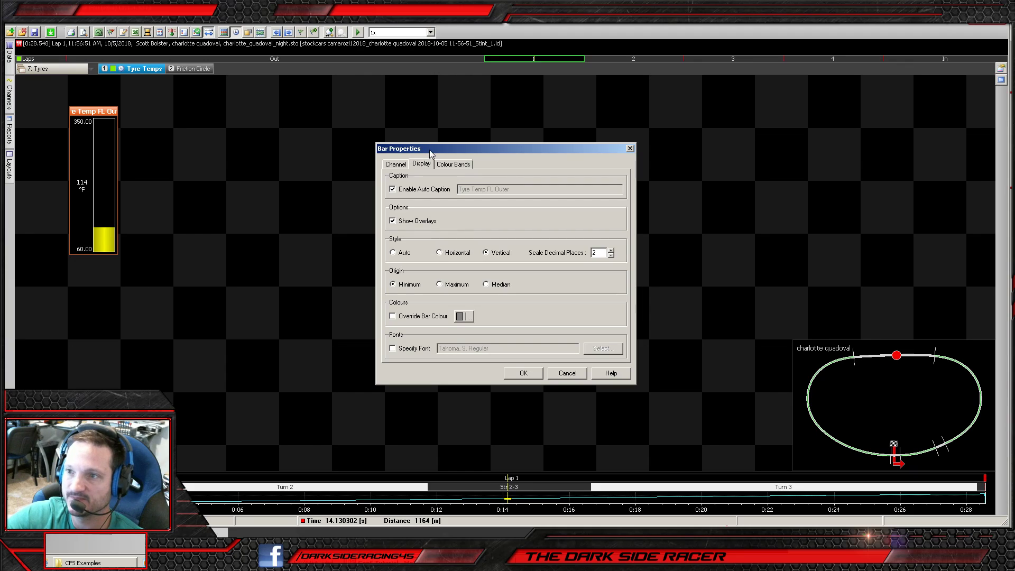
left_click(393, 190)
left_click(544, 188)
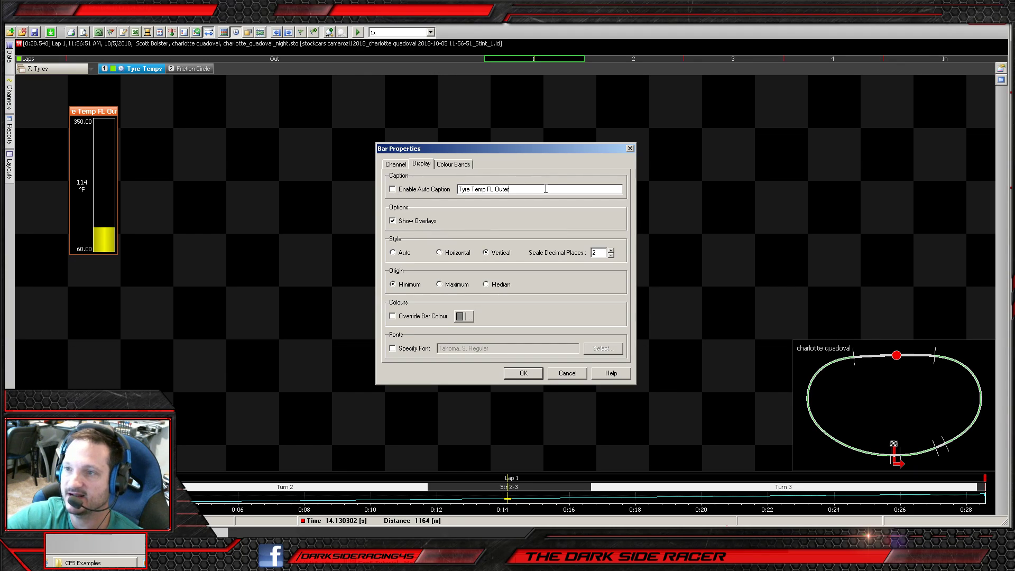
left_click_drag(545, 188, 447, 196)
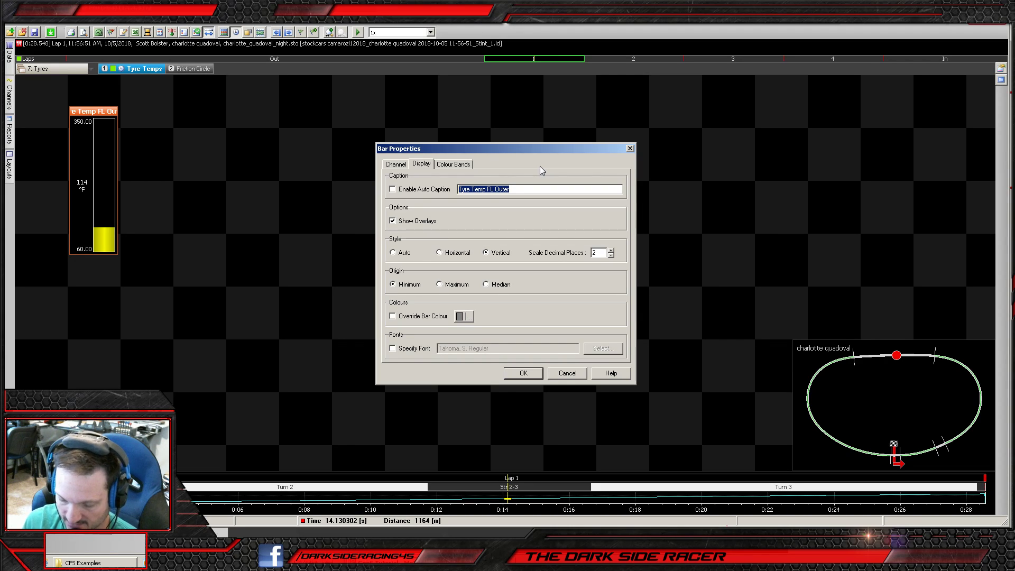
type("Le")
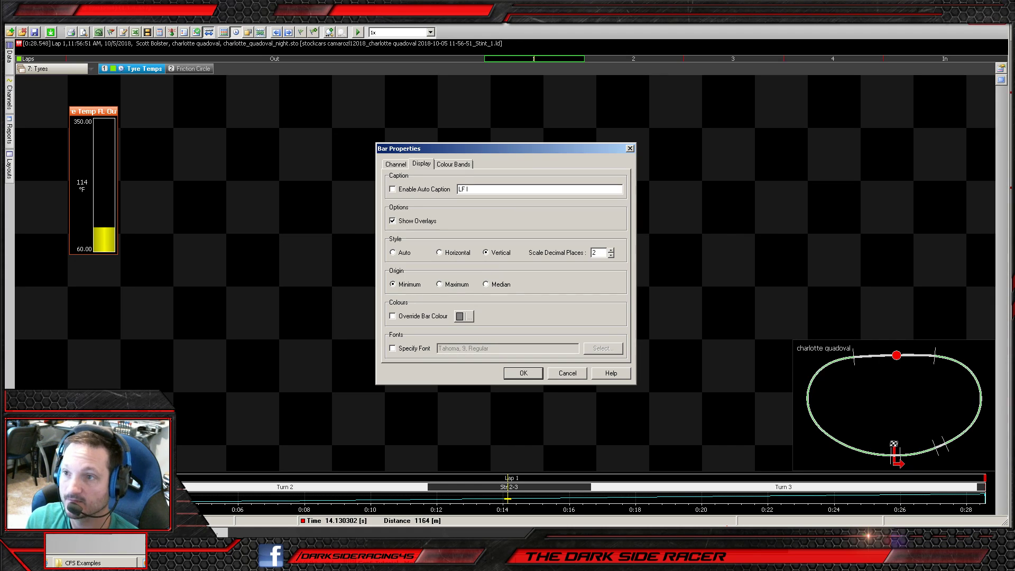
key("Return")
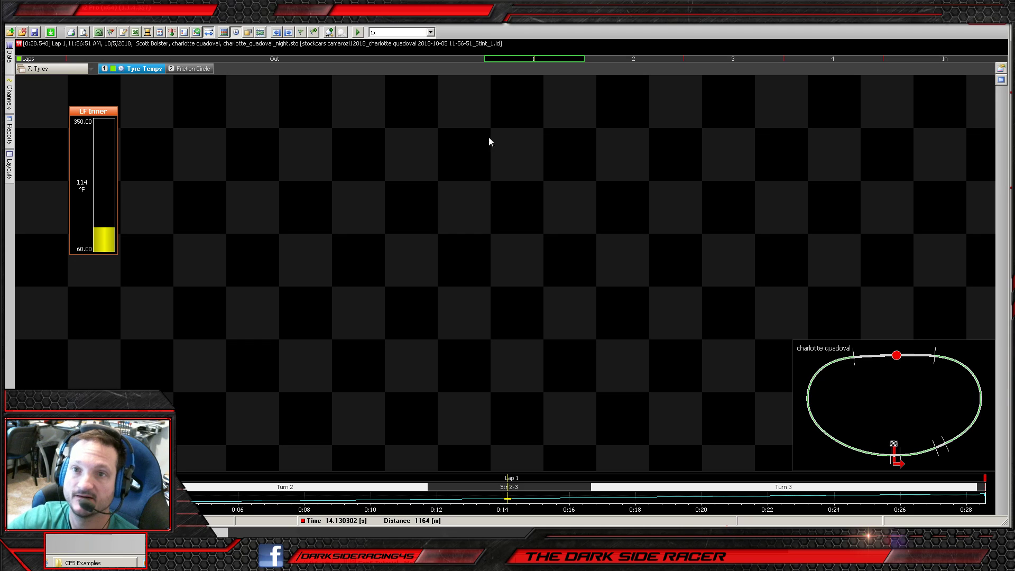
- Move the LF Inner gauge closer to the worksheet's upper-left corner and place a copy of it directly beside it
left_click_drag(75, 113, 49, 99)
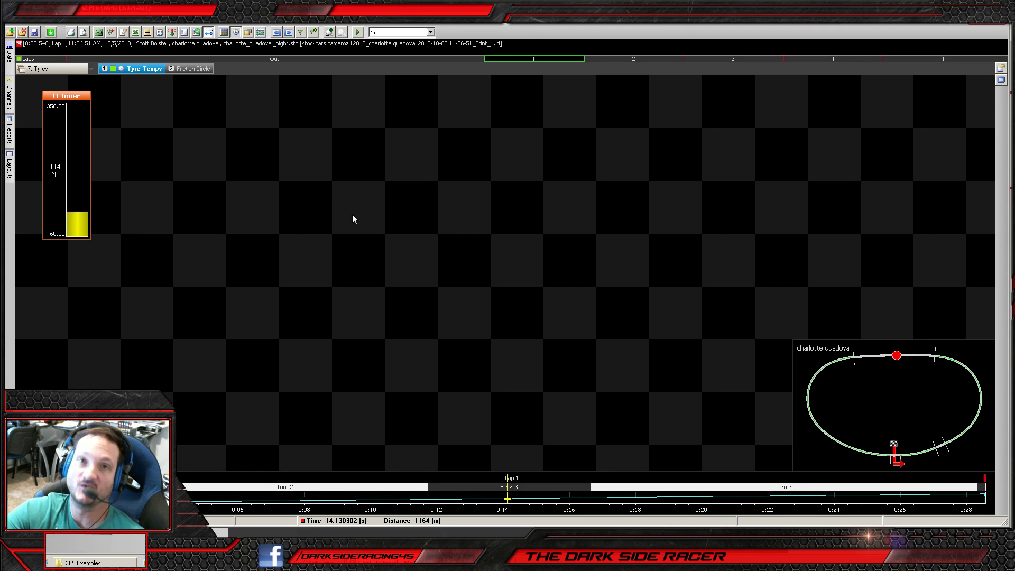
right_click(52, 117)
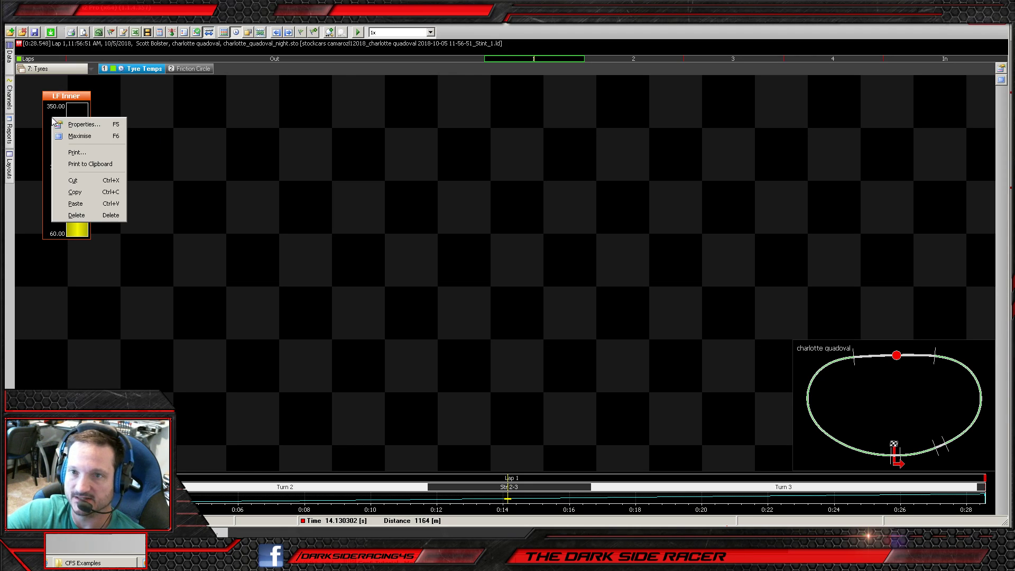
left_click(79, 197)
right_click(95, 93)
left_click(118, 116)
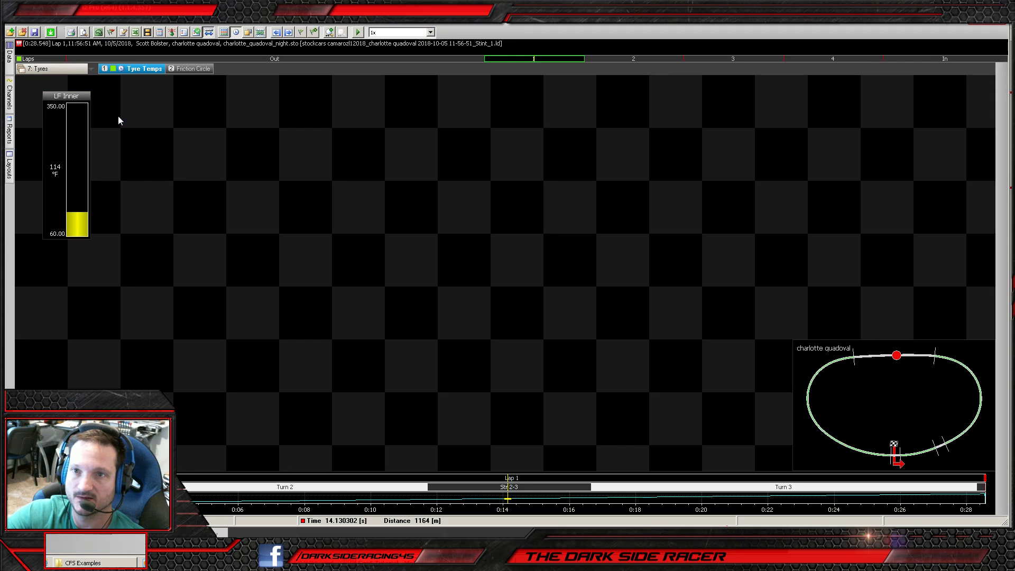
left_click_drag(103, 96, 100, 96)
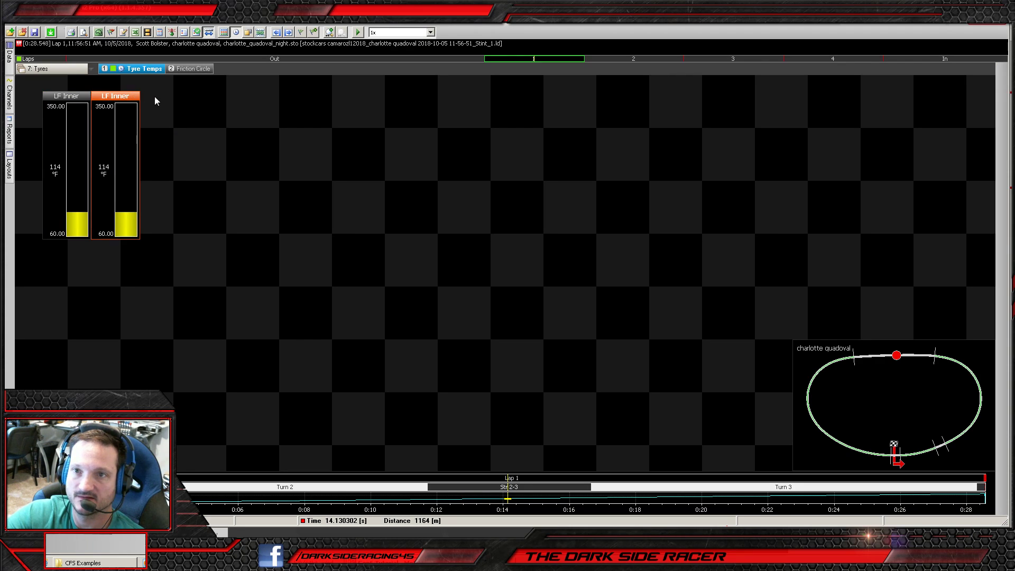
- Find the temp channels and assign Tyre Temp FL Centre to the copied gauge
right_click(109, 96)
left_click(142, 105)
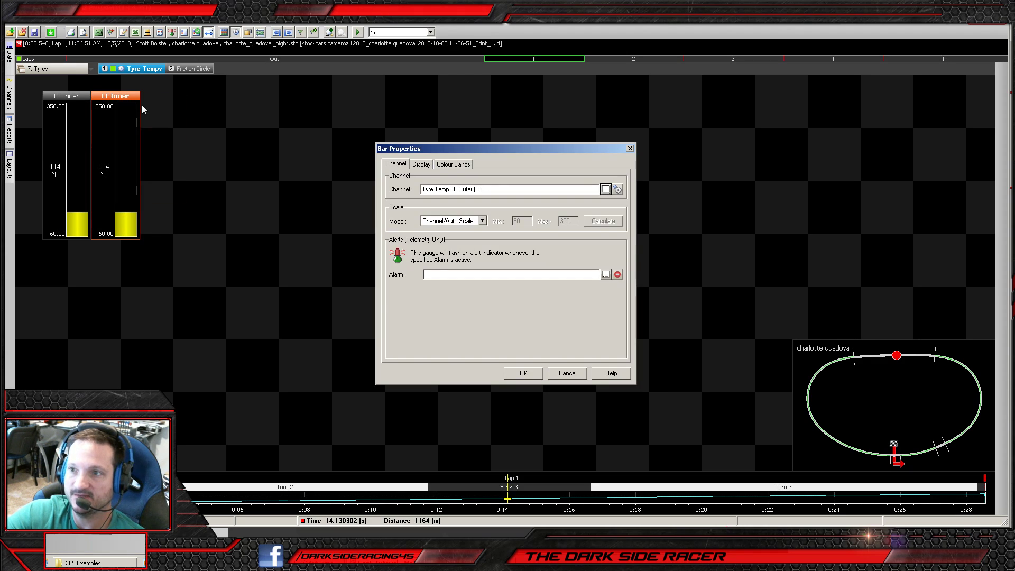
left_click(605, 189)
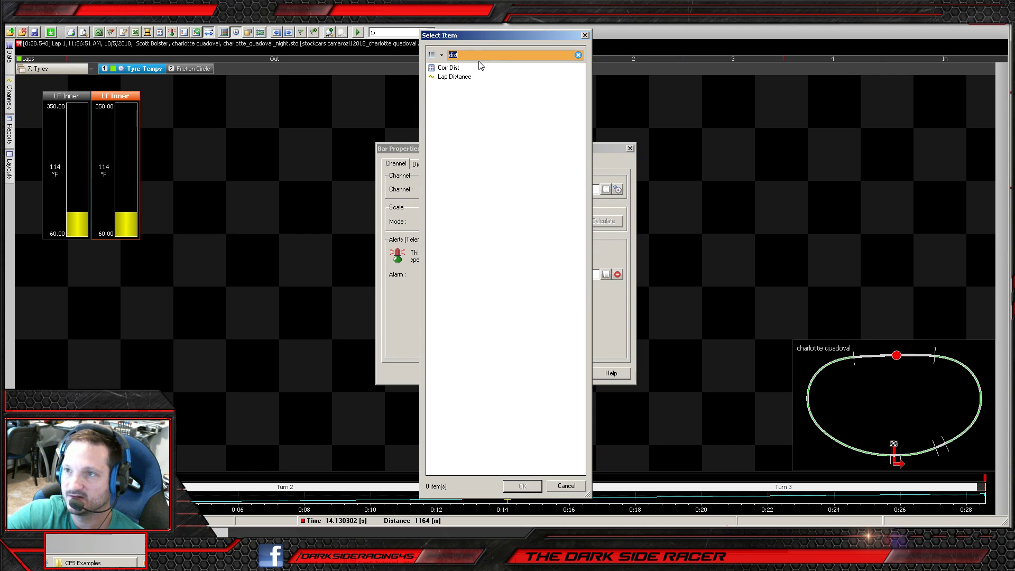
type("temp")
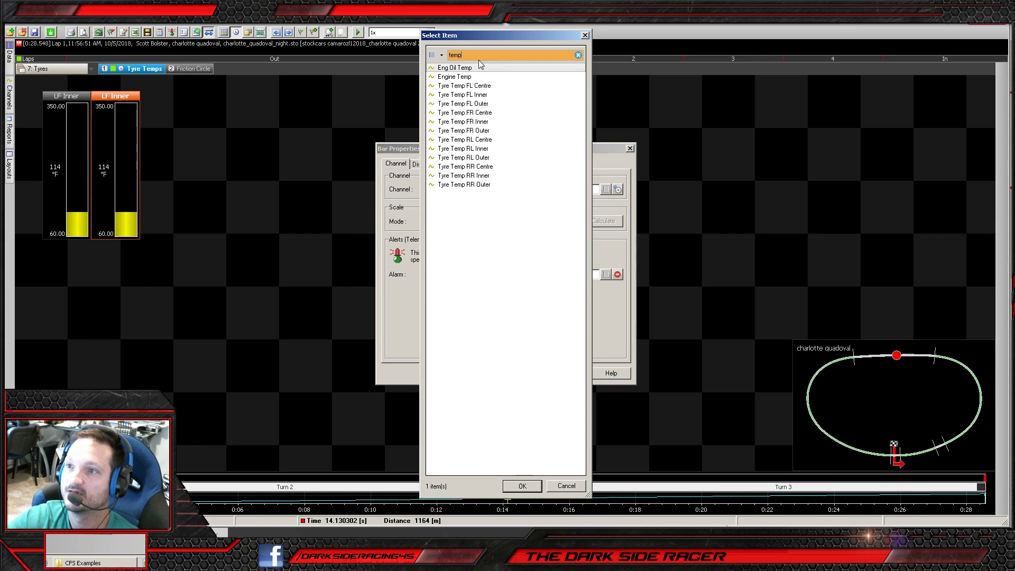
left_click(466, 86)
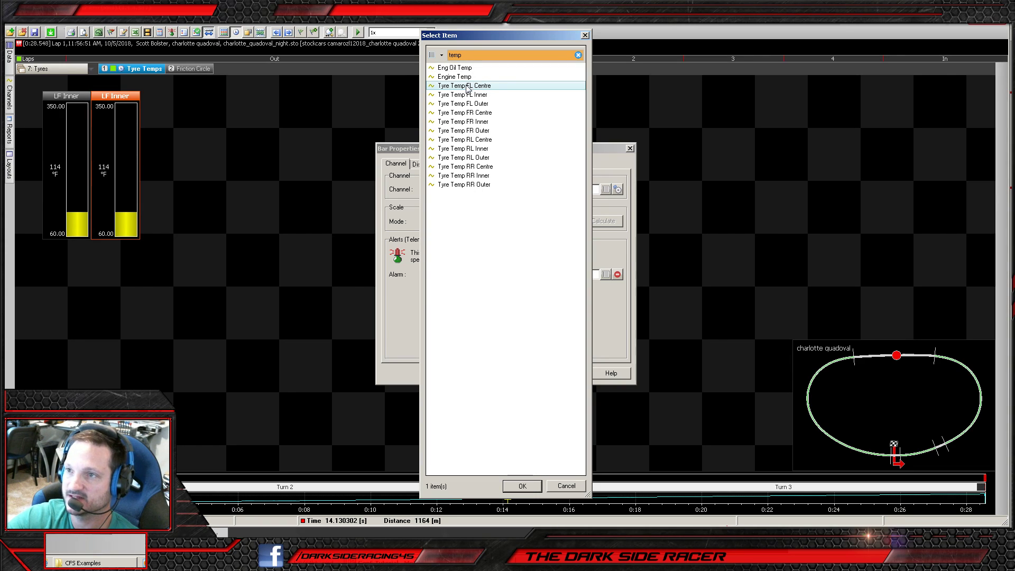
left_click(533, 490)
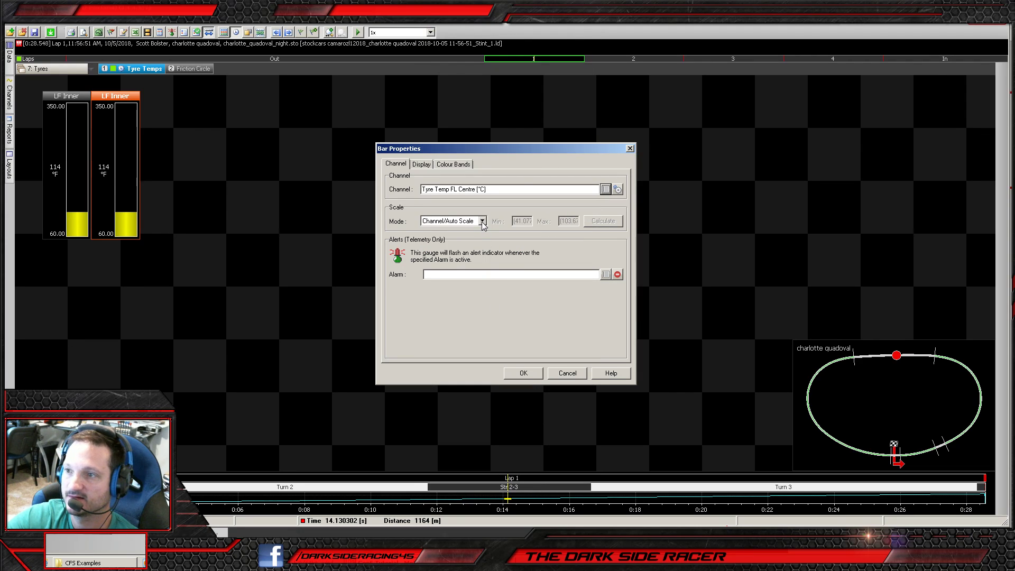
left_click(524, 373)
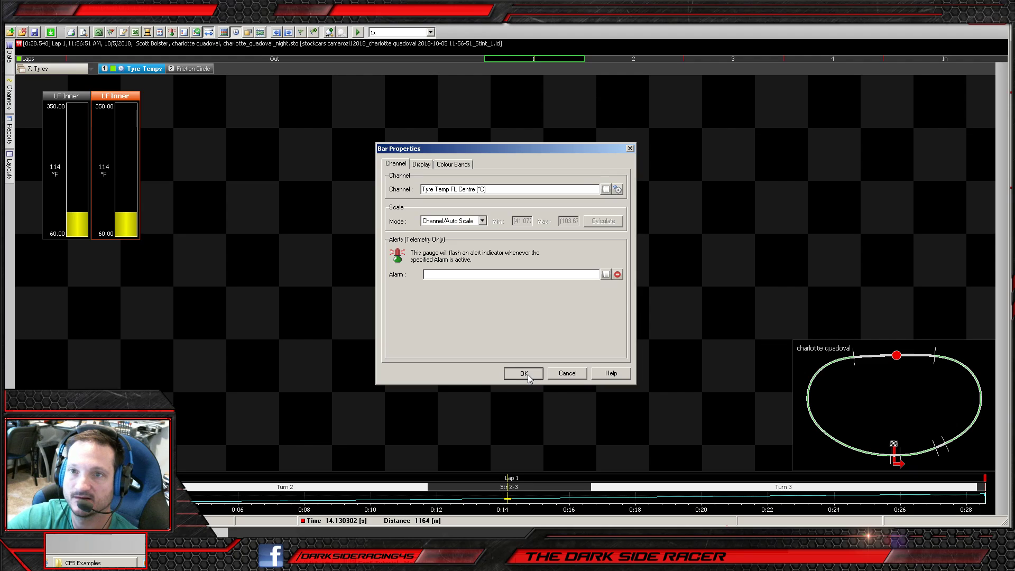
- Display the Tyre Temp FL Centre channel in fahrenheit with 0 decimal places and a yellow colour
right_click(107, 145)
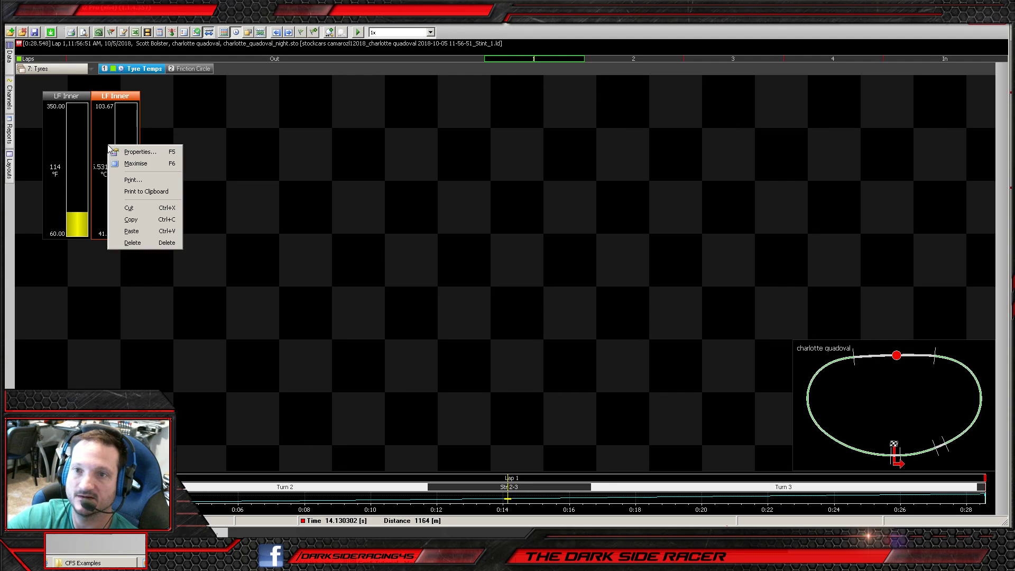
left_click(130, 152)
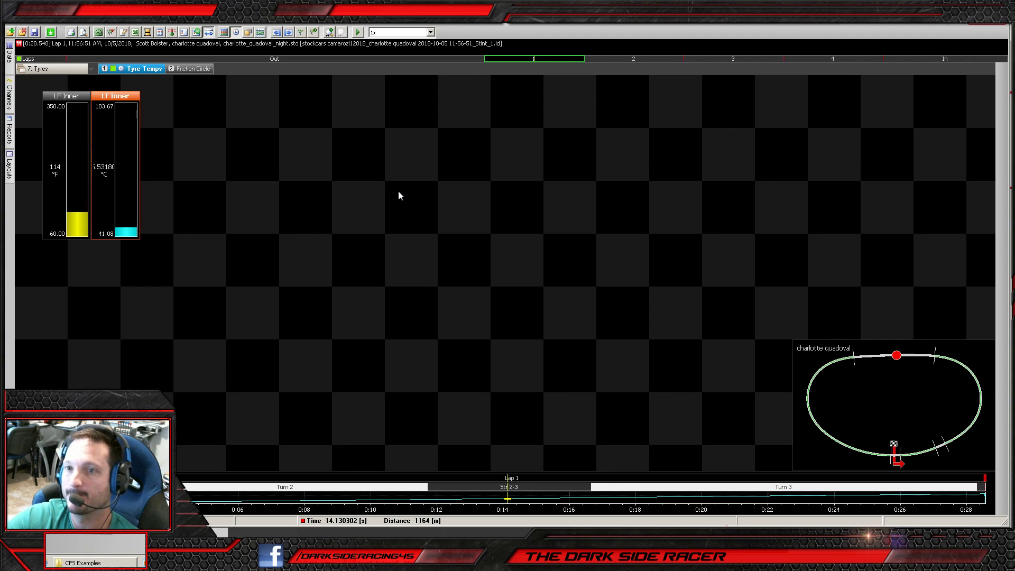
left_click(617, 190)
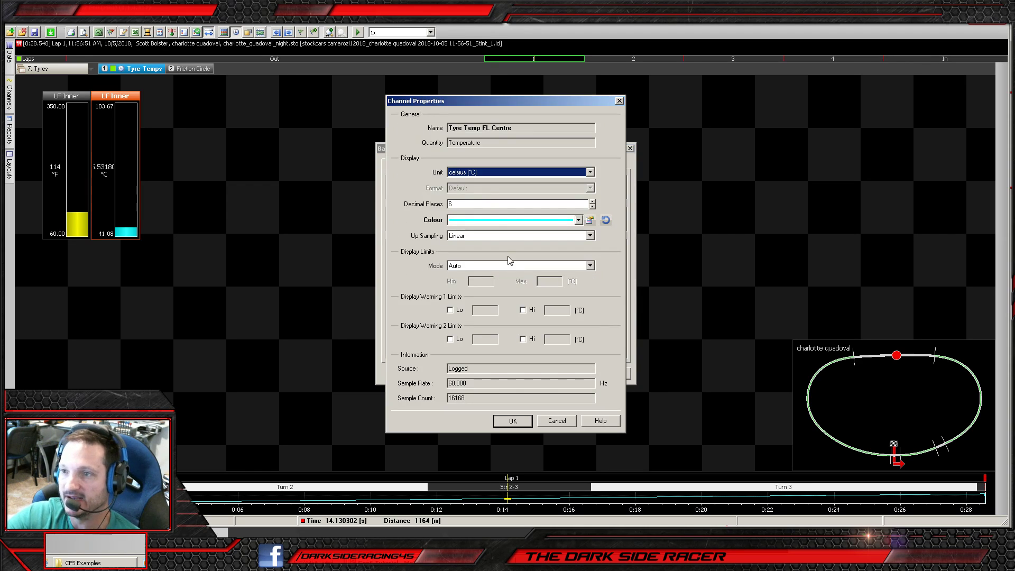
left_click(479, 173)
left_click(481, 189)
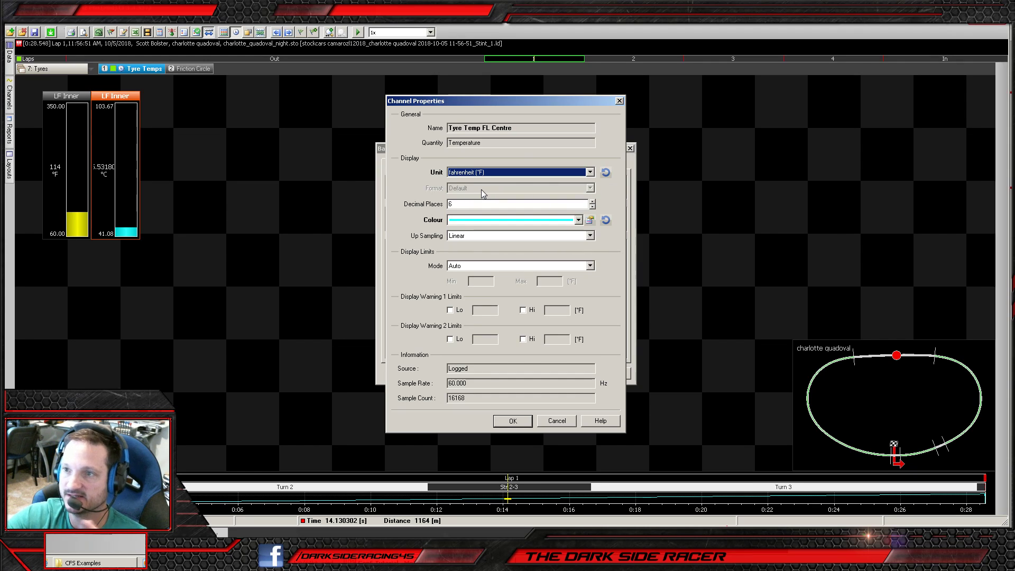
left_click(593, 206)
left_click(593, 207)
left_click(593, 207)
left_click(592, 207)
left_click(593, 207)
left_click(593, 207)
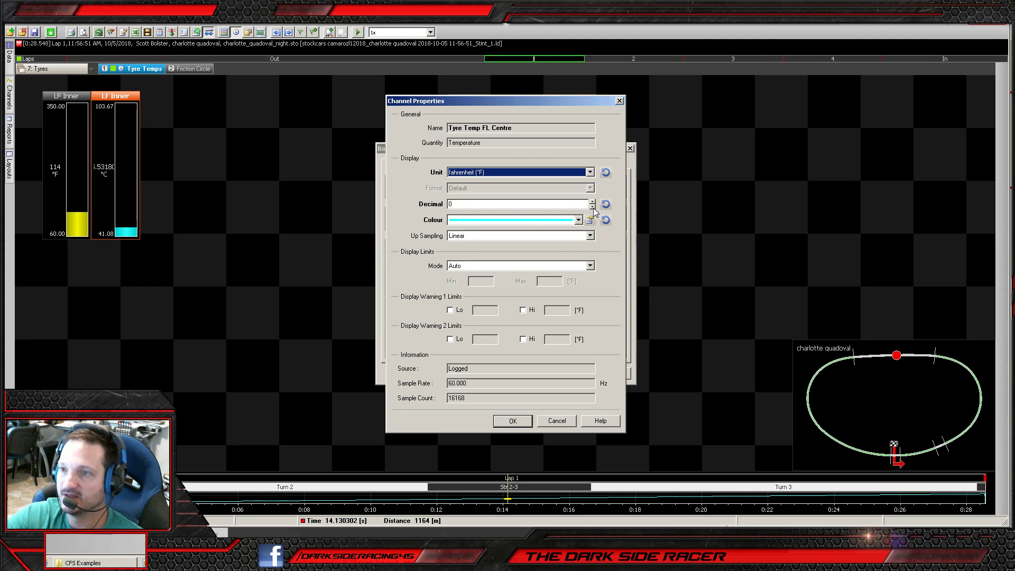
left_click(518, 219)
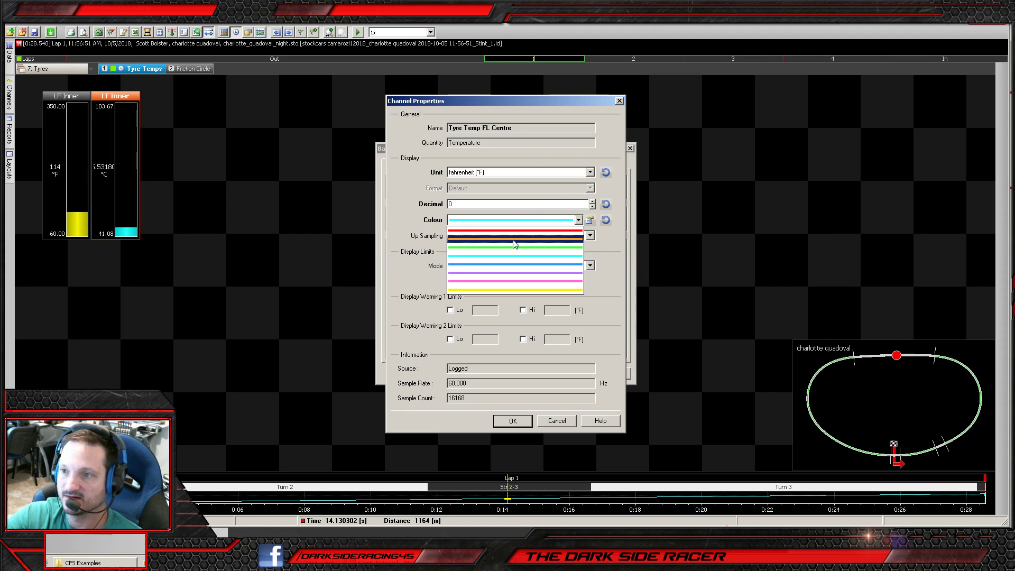
left_click(501, 290)
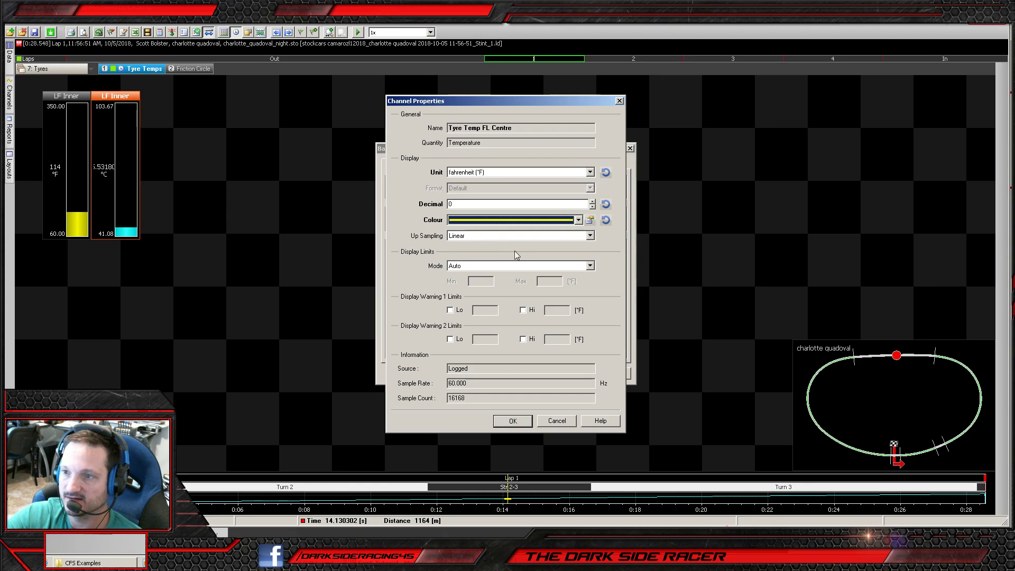
- Set manual display limits of 60 to 350 °F for the Tyre Temp FL Centre channel
left_click(541, 266)
left_click(483, 283)
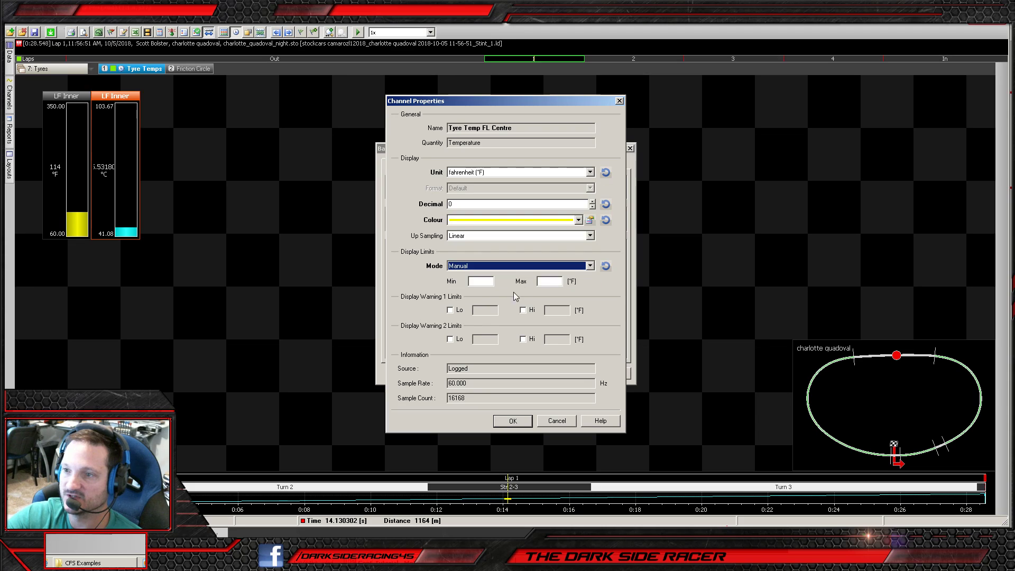
left_click(483, 282)
type("60")
key("Tab")
type("350")
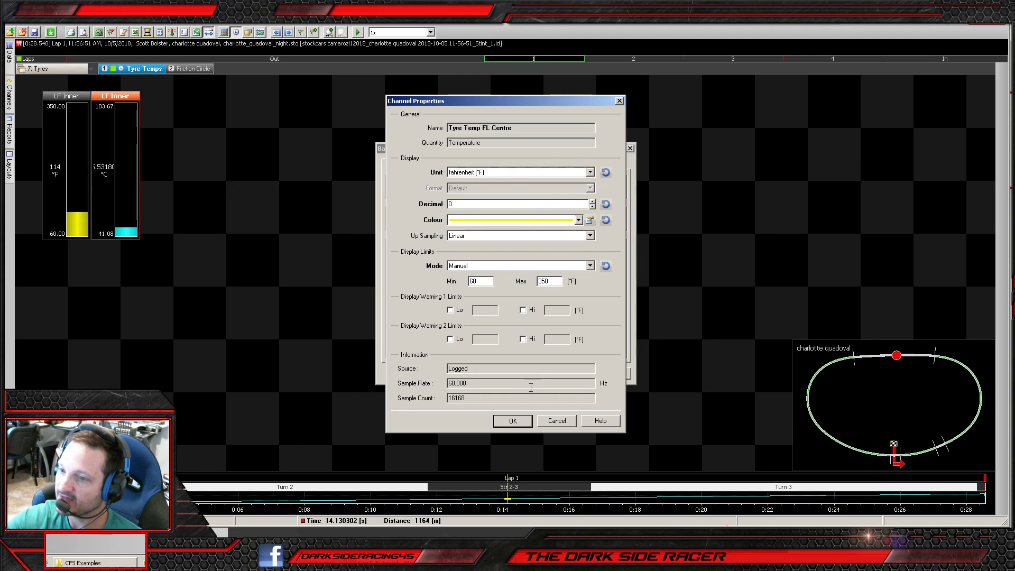
left_click(517, 422)
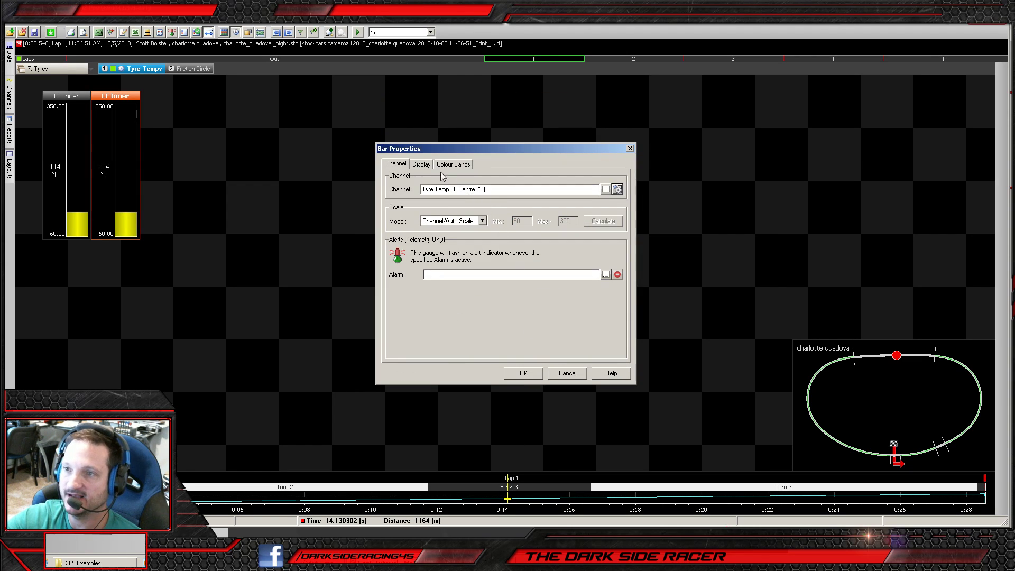
- Change the second gauge's caption to LF Center
left_click(426, 165)
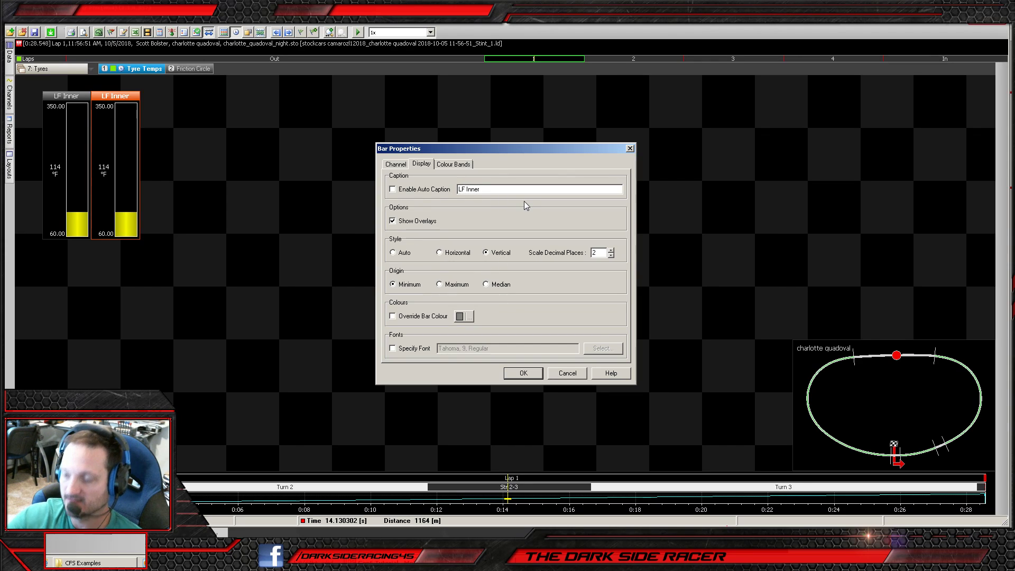
key("Delete")
key("Delete")
key("Delete")
key("Delete")
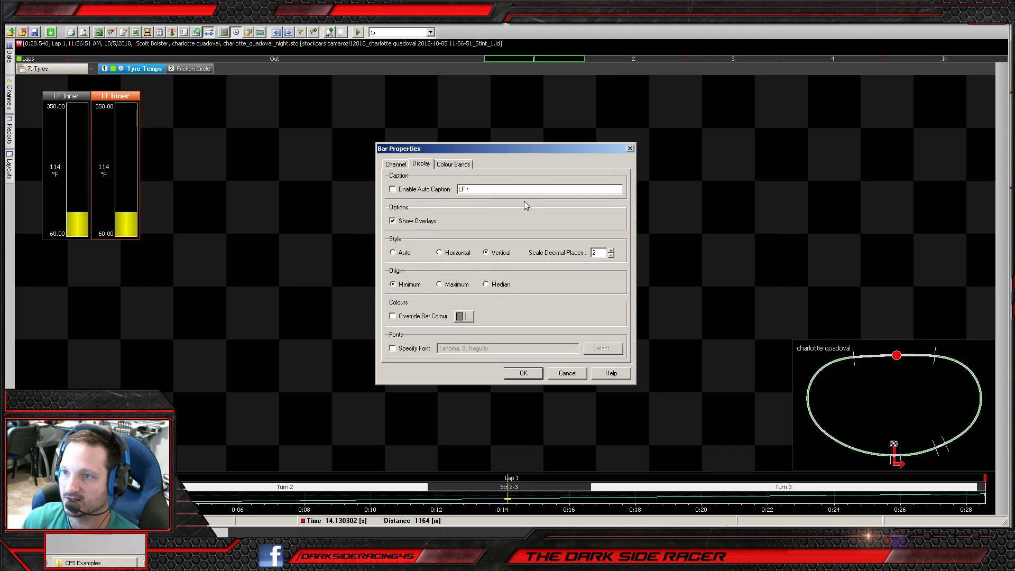
type("Cente")
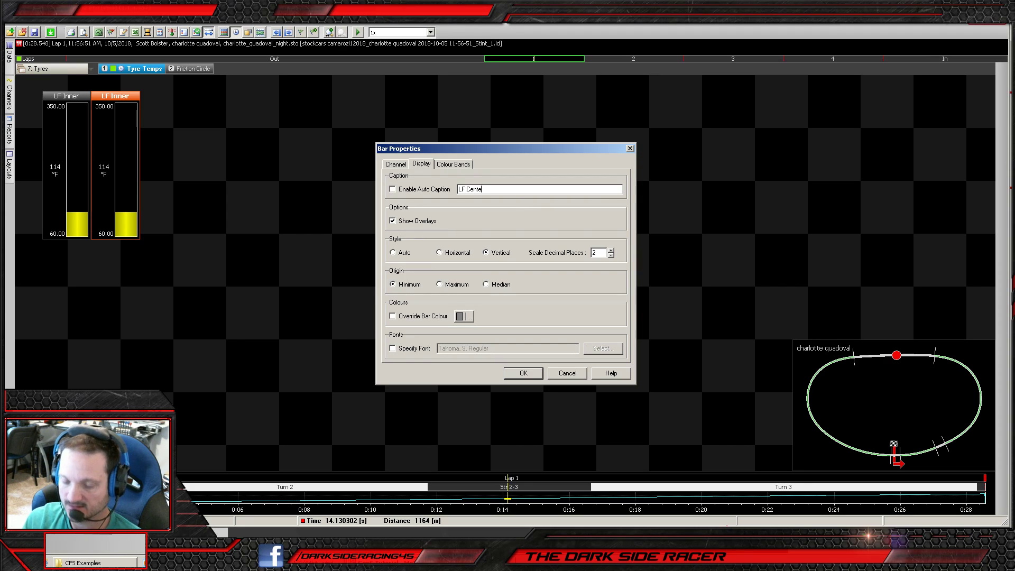
type("r")
key("Return")
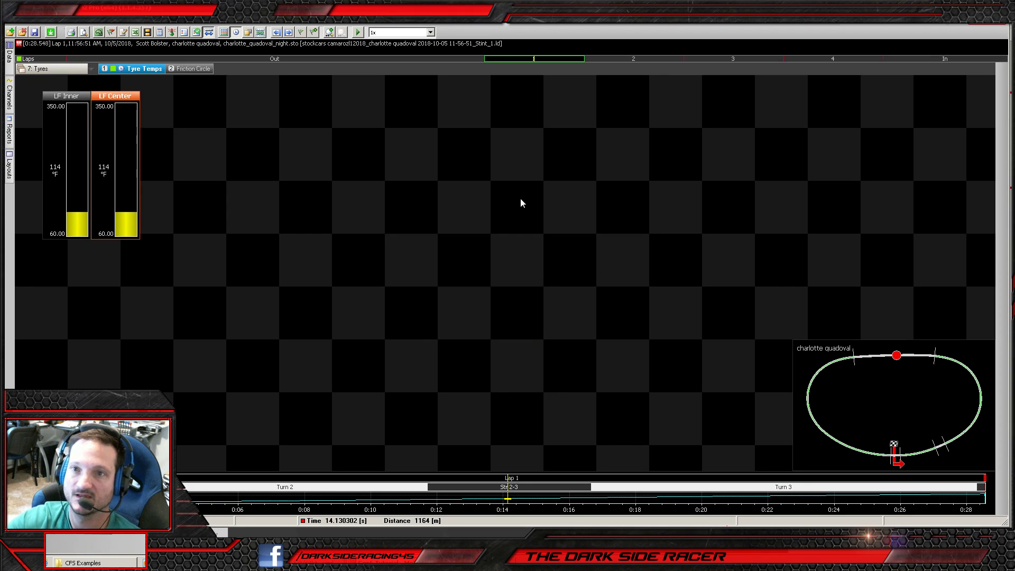
- Paste a third copy of the bar gauge beside LF Center and assign it the Tyre Temp FL Inner channel
right_click(144, 94)
left_click(173, 121)
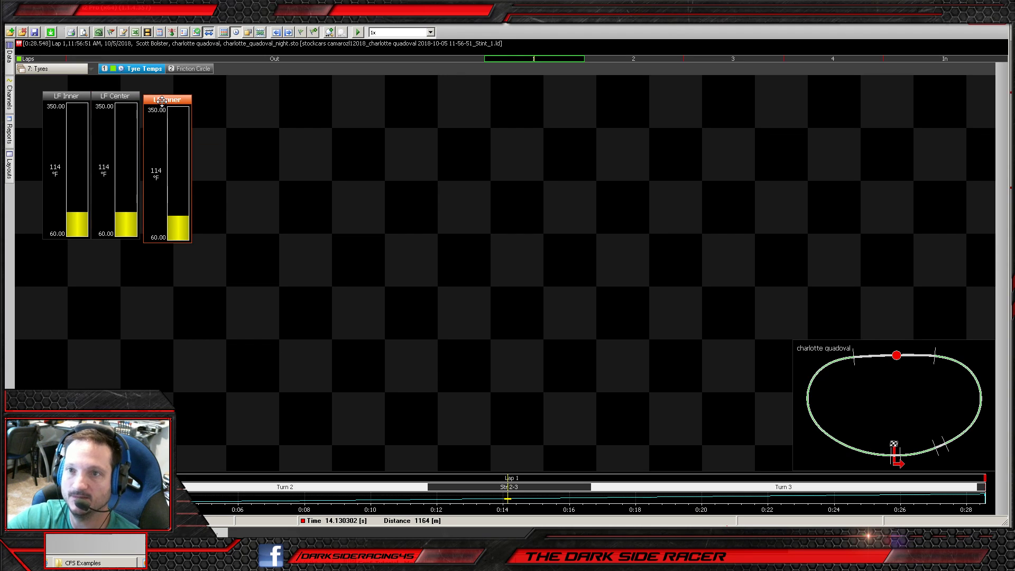
right_click(161, 100)
left_click(182, 109)
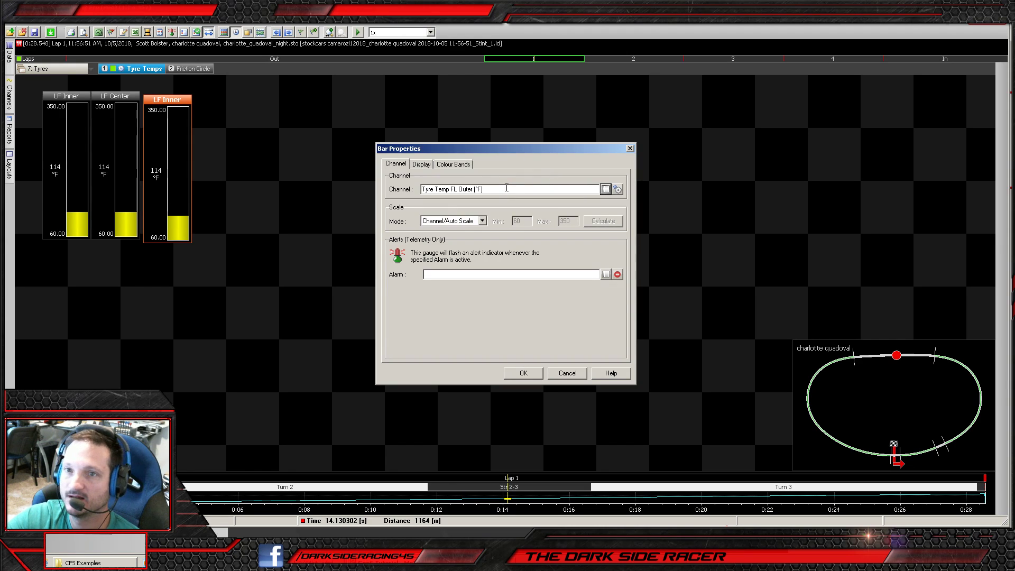
left_click(605, 189)
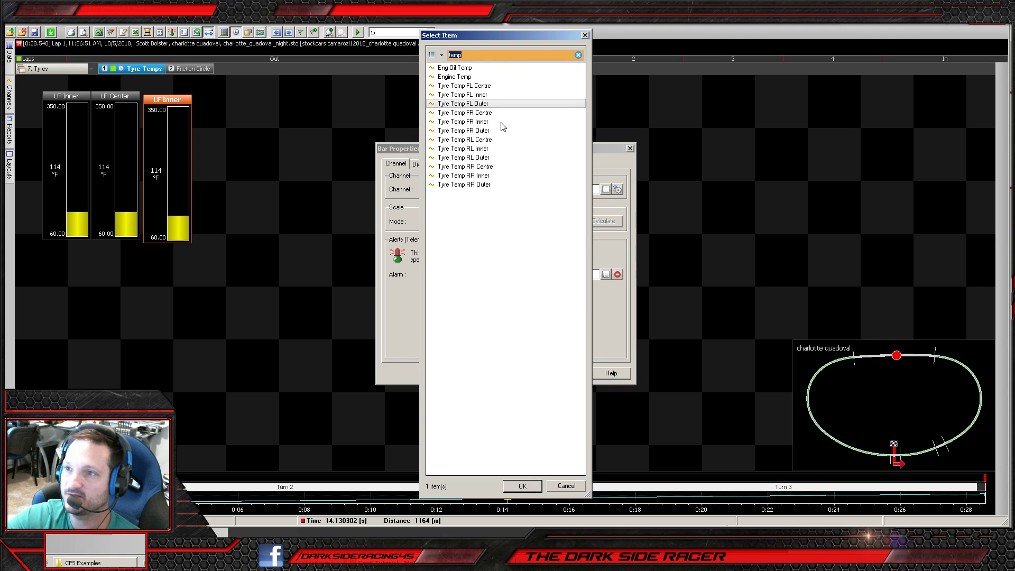
left_click(487, 96)
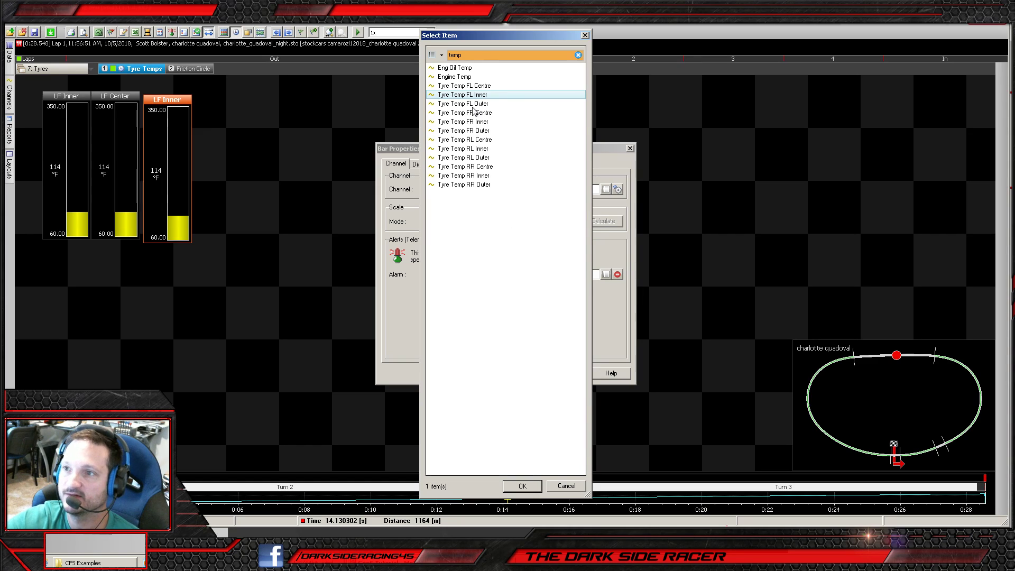
left_click(473, 104)
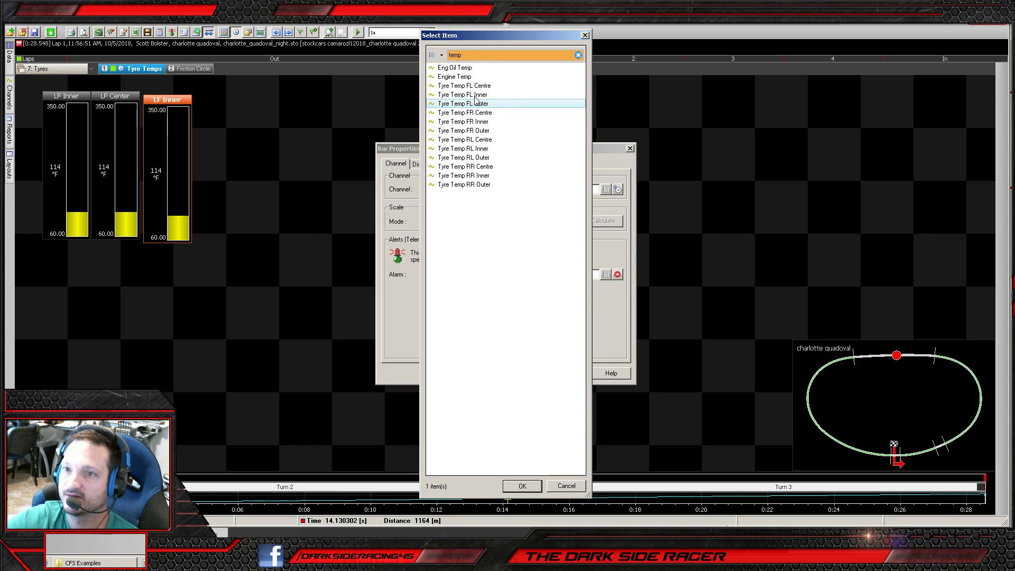
left_click(526, 486)
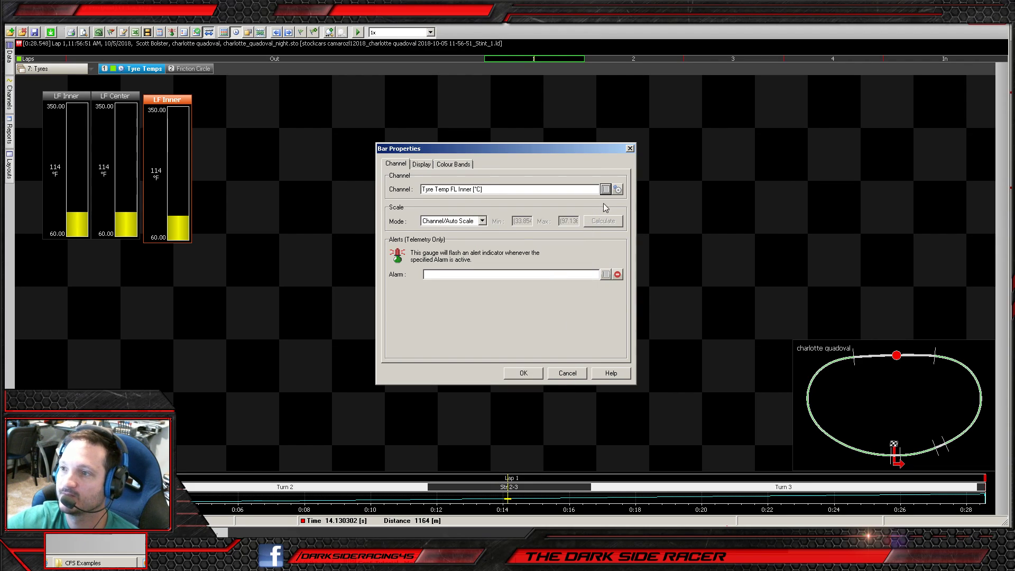
- Display the Tyre Temp FL Inner channel in fahrenheit with 0 decimal places and a yellow colour
left_click(617, 191)
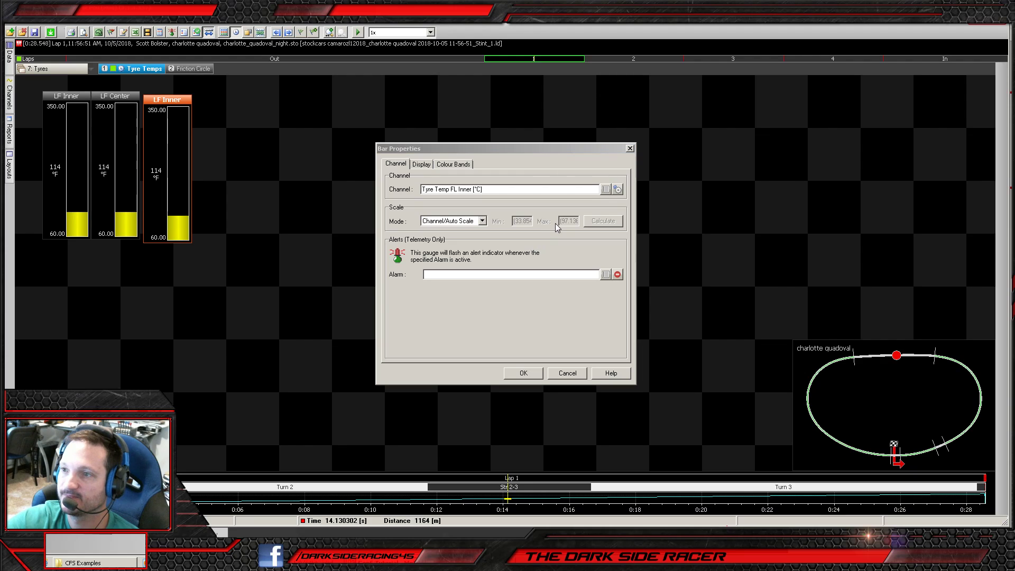
left_click(510, 220)
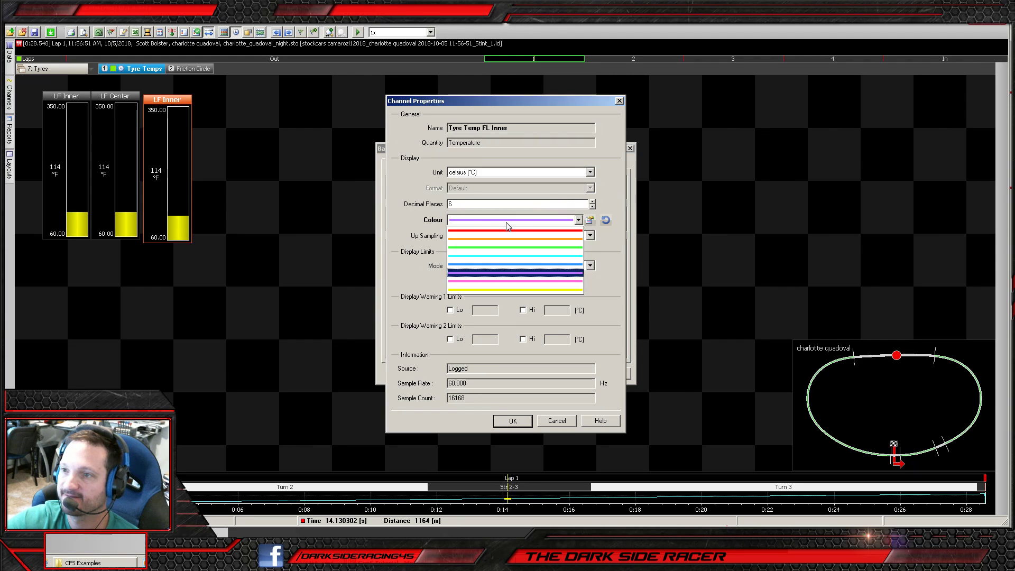
left_click(504, 287)
left_click(591, 206)
left_click(591, 206)
left_click(591, 206)
left_click(591, 206)
left_click(591, 207)
left_click(592, 207)
left_click(590, 173)
left_click(508, 189)
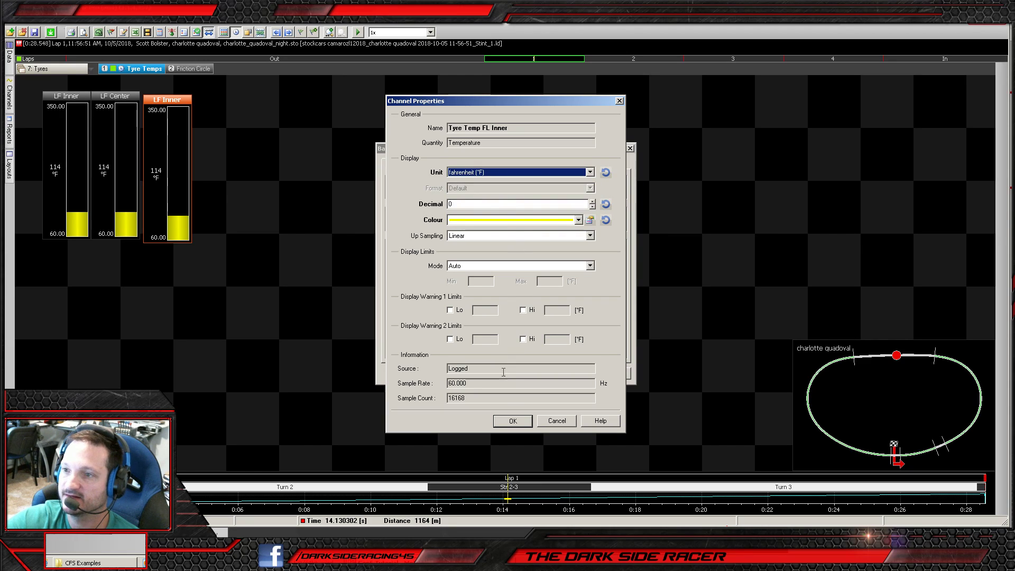
- Set manual display limits of 60 to 350 °F for the Tyre Temp FL Inner channel and align its gauge against LF Center
left_click(498, 266)
left_click(491, 282)
left_click(484, 282)
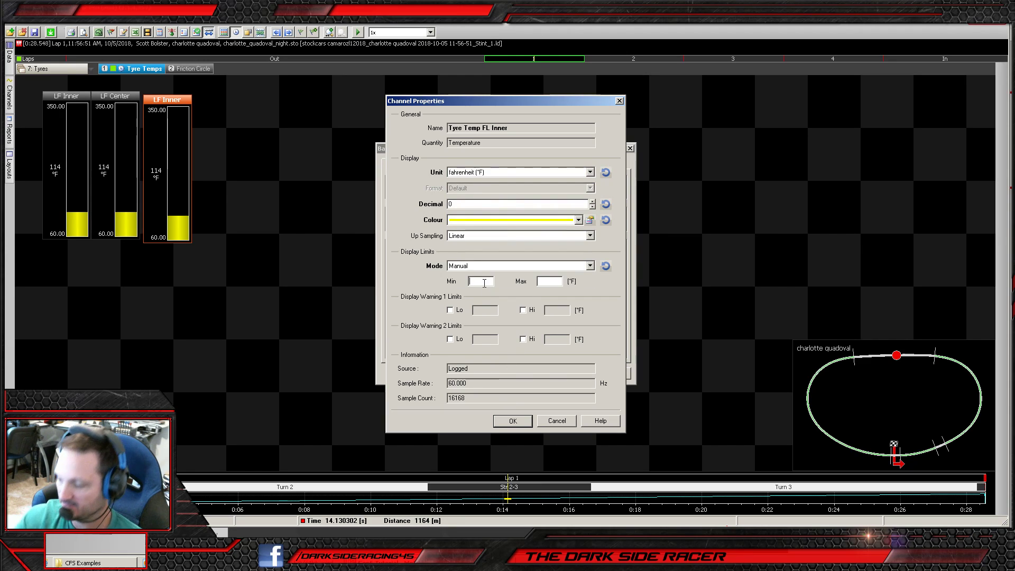
type("60")
key("Tab")
type("350")
key("Tab")
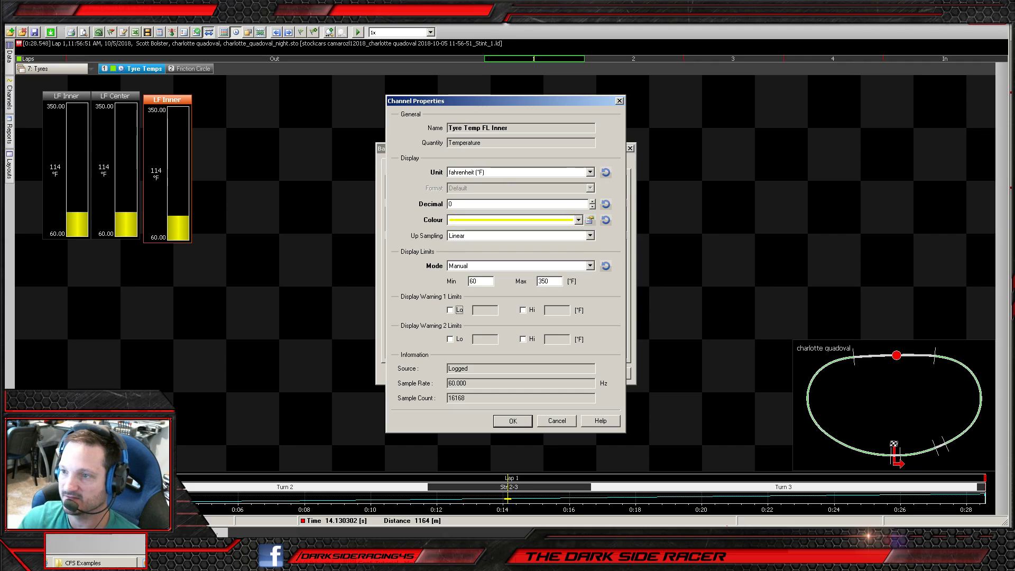
left_click(513, 421)
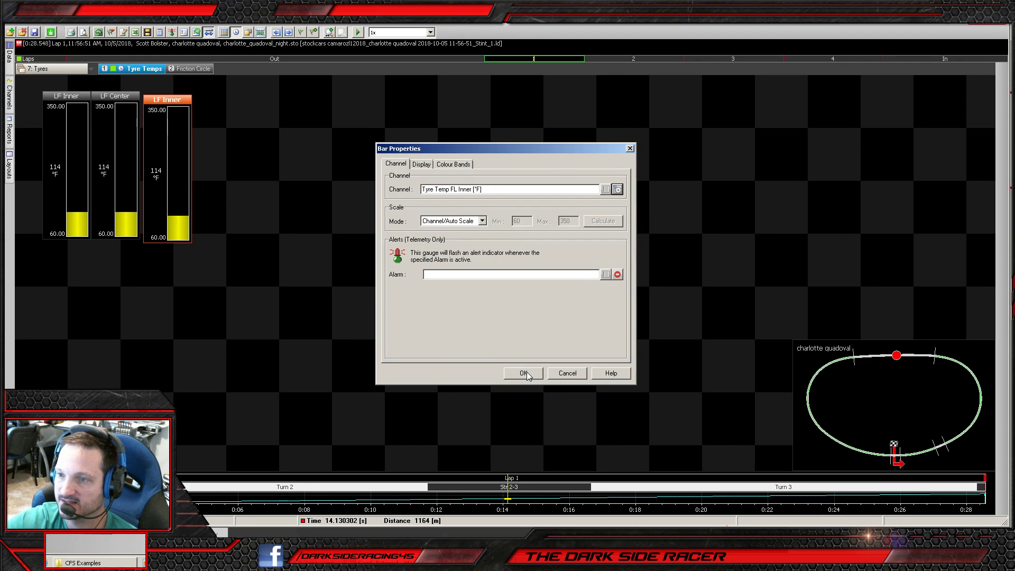
left_click(521, 373)
left_click_drag(153, 99, 150, 96)
- Check that the first gauge shows the Tyre Temp FL Outer channel and change its caption to LF O
right_click(58, 98)
left_click(86, 107)
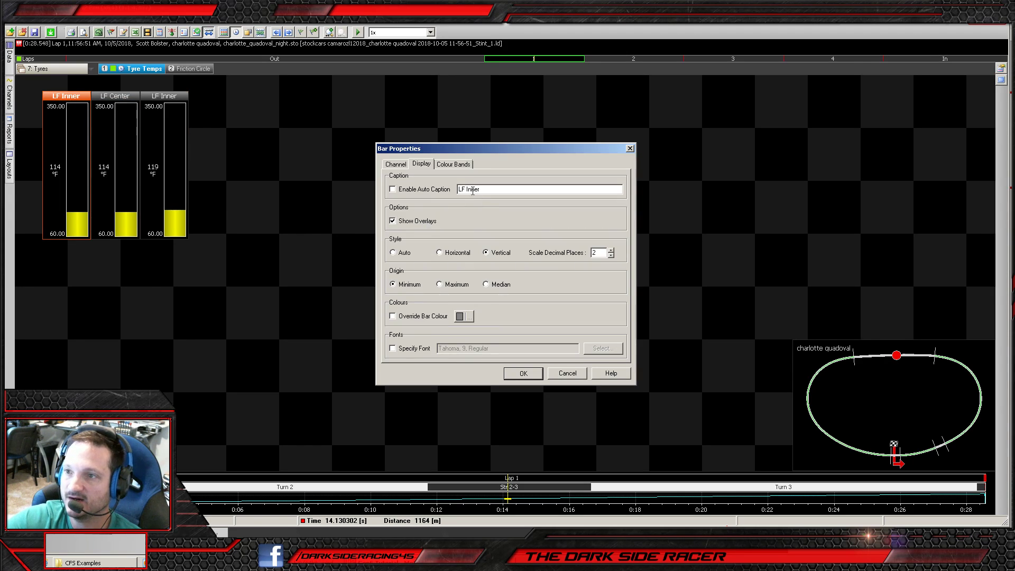
left_click(397, 167)
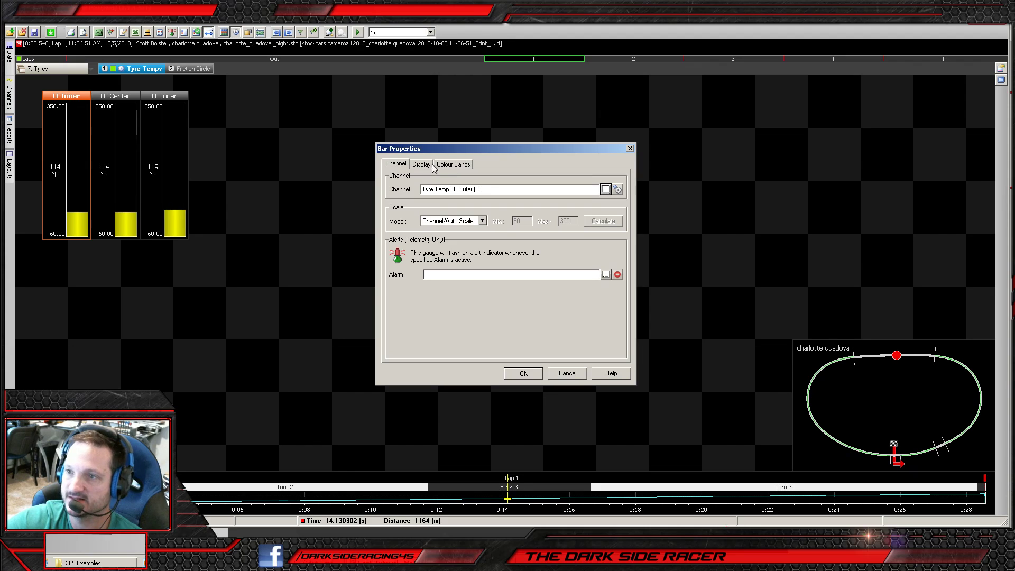
left_click(428, 166)
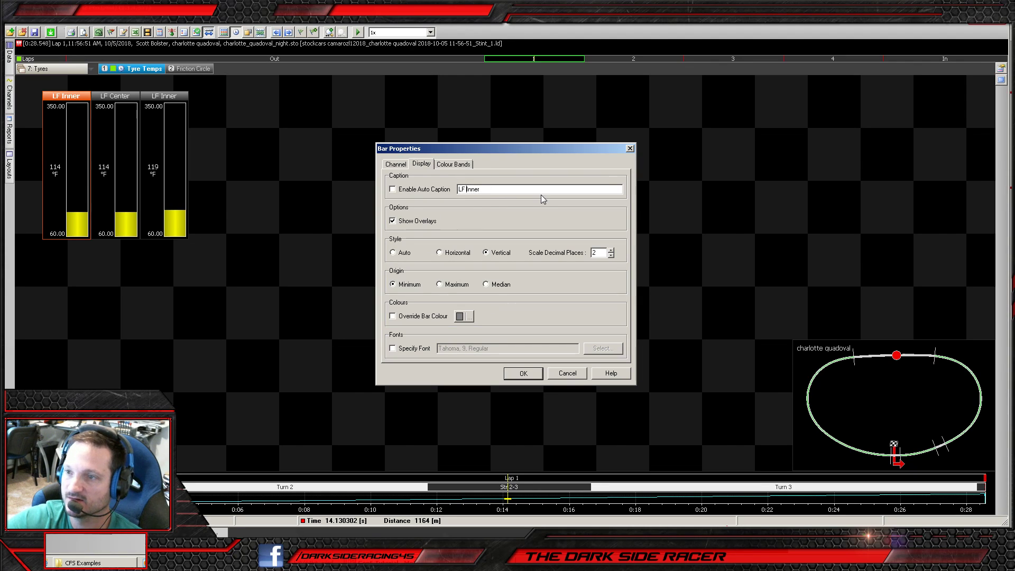
key("Delete")
key("Delete")
type("Ou")
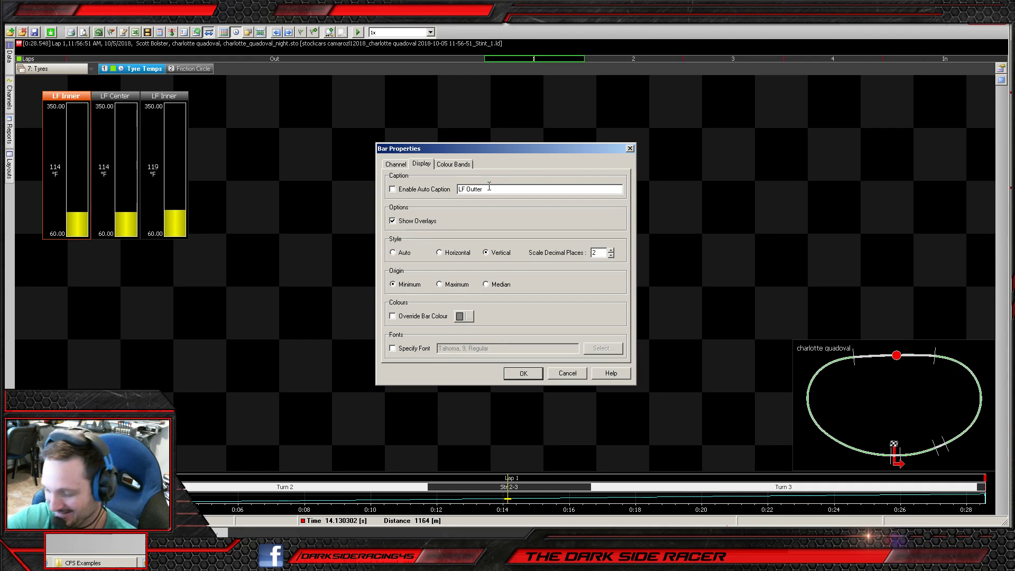
key("BackSpace")
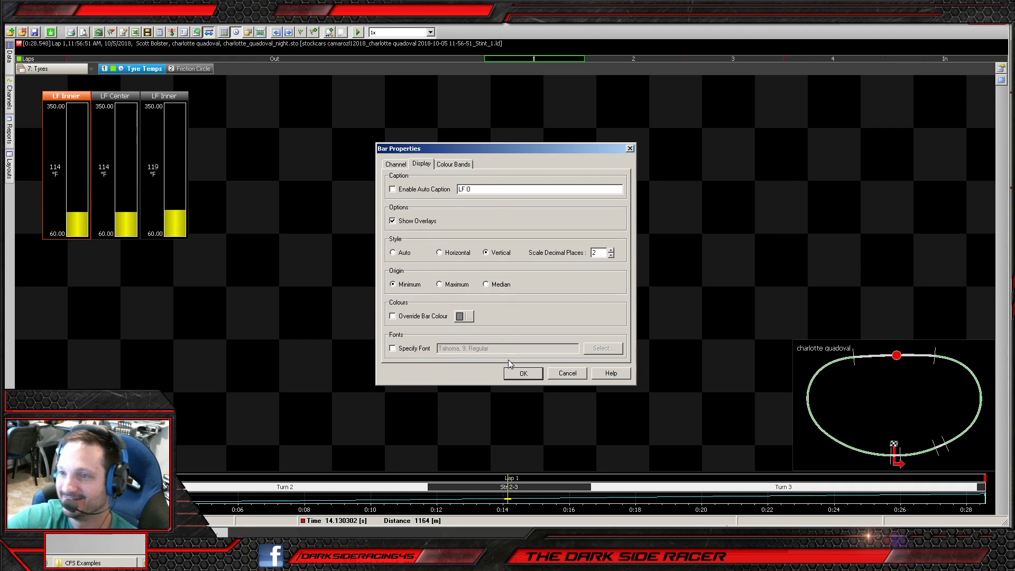
left_click(523, 373)
- Shorten the centre gauge's caption to LF M
right_click(108, 100)
key("Escape")
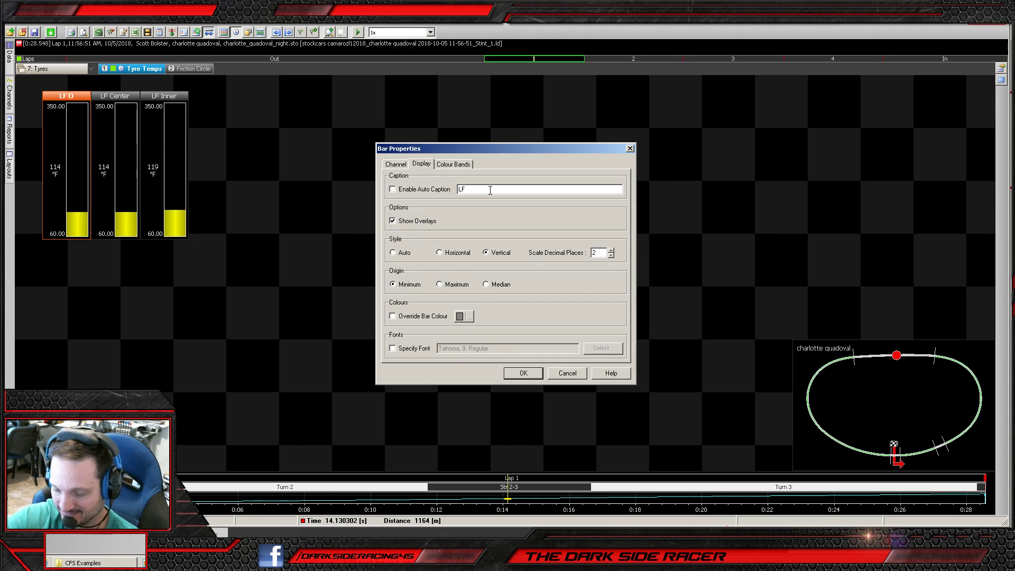
type("M")
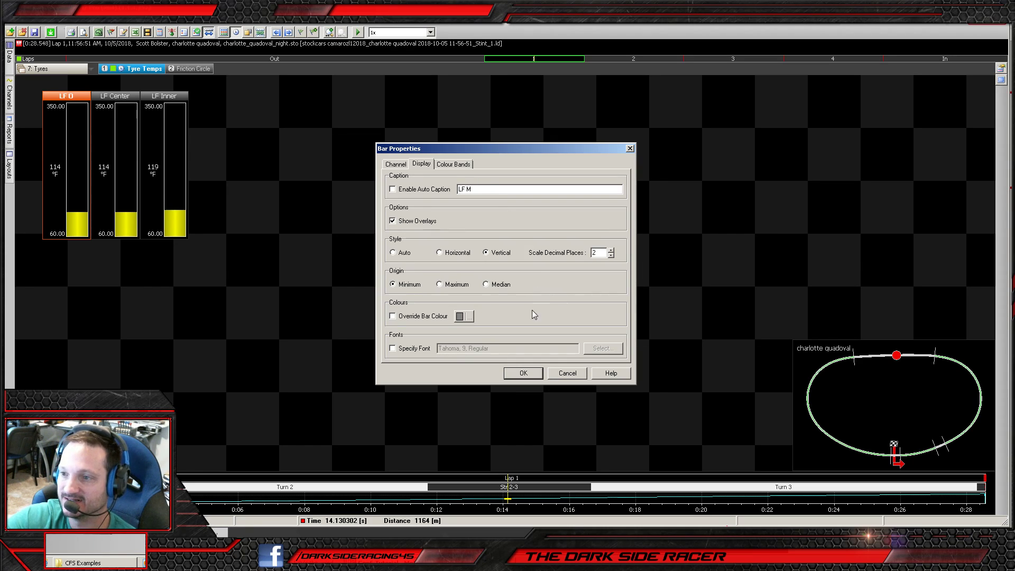
left_click(522, 373)
- Shorten the third gauge's caption to LF I
double_click(168, 96)
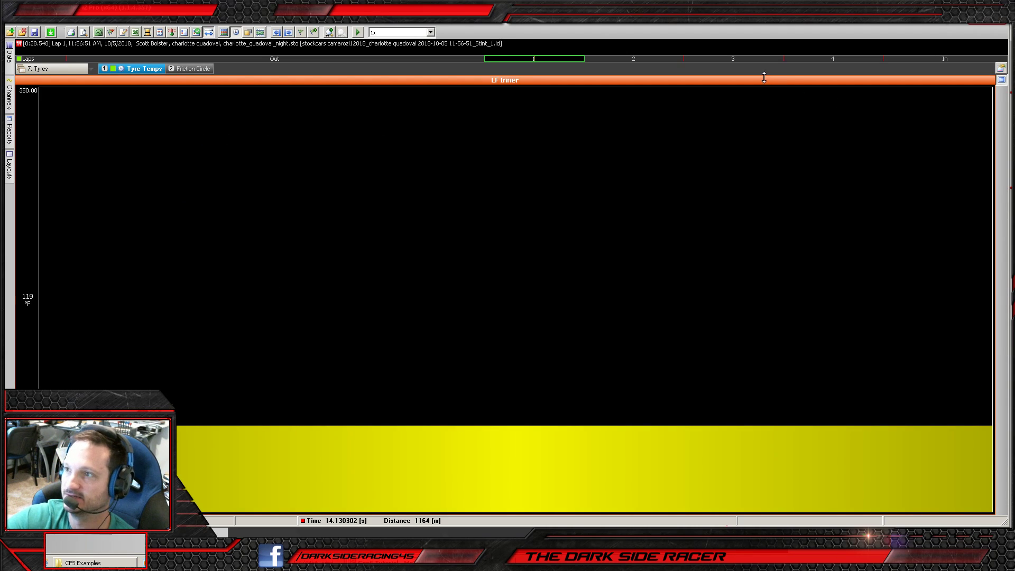
double_click(791, 80)
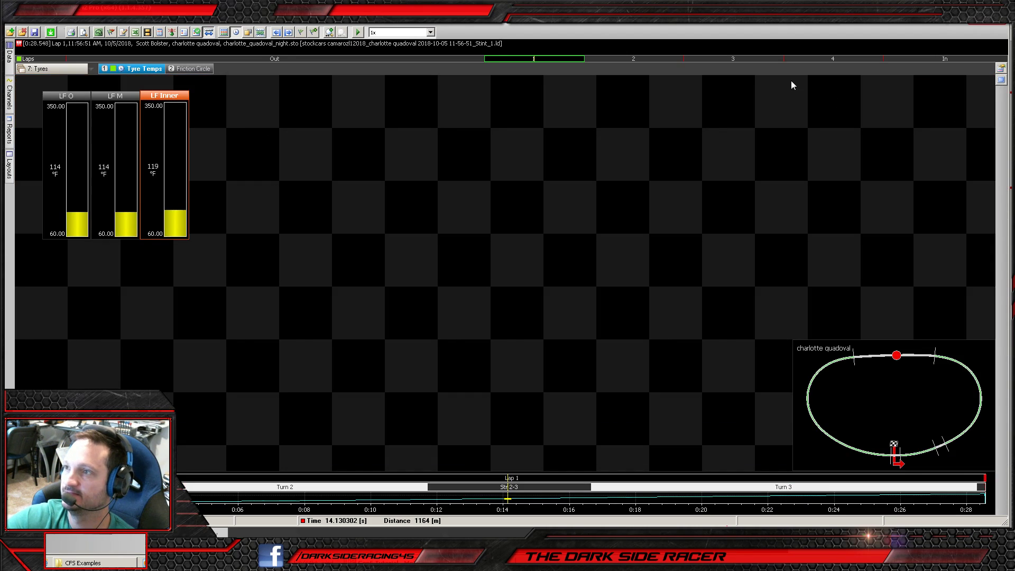
right_click(154, 94)
left_click(193, 100)
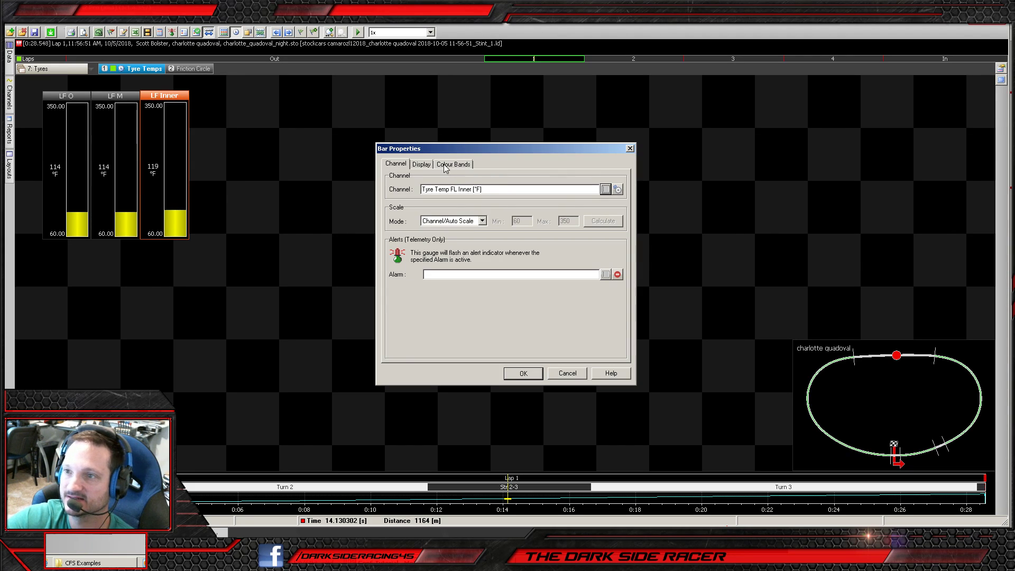
left_click(418, 164)
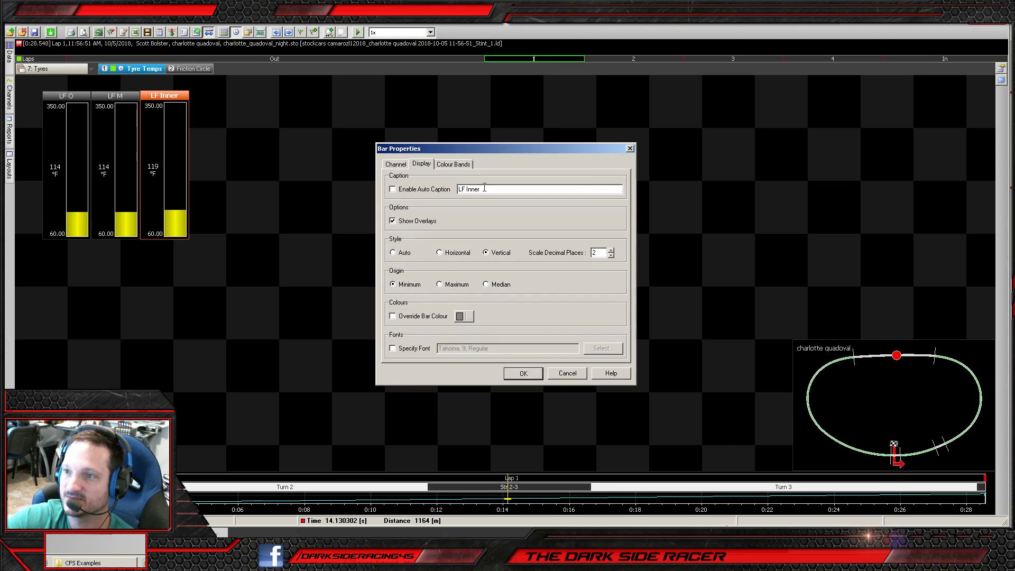
key("BackSpace")
key("BackSpace")
key("BackSpace")
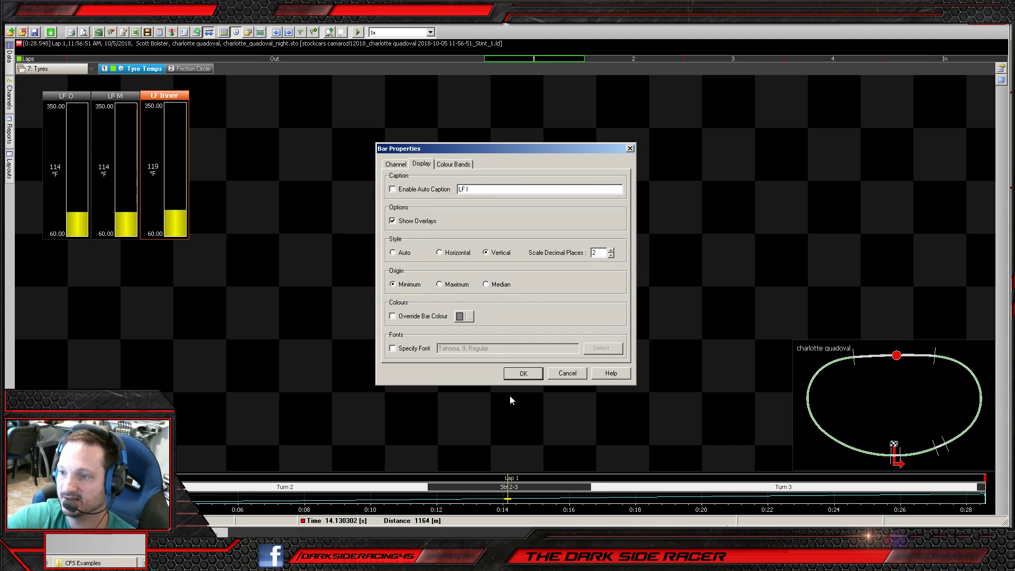
left_click(516, 376)
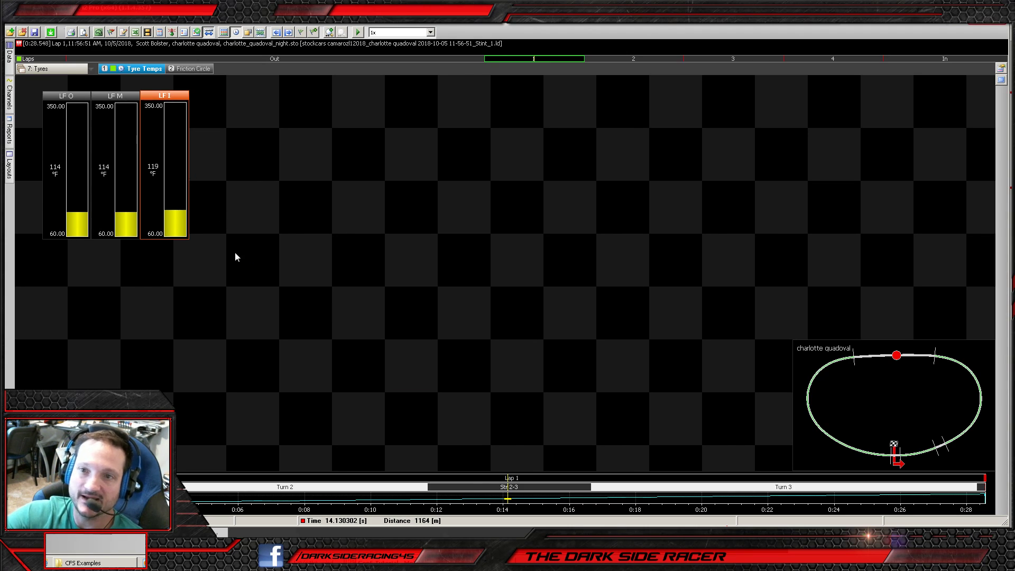
- Compare the left-front outer, middle and inner temperatures at the start of lap 1 and through Turn 2 and Str 2-3 of lap 4
left_click(187, 157)
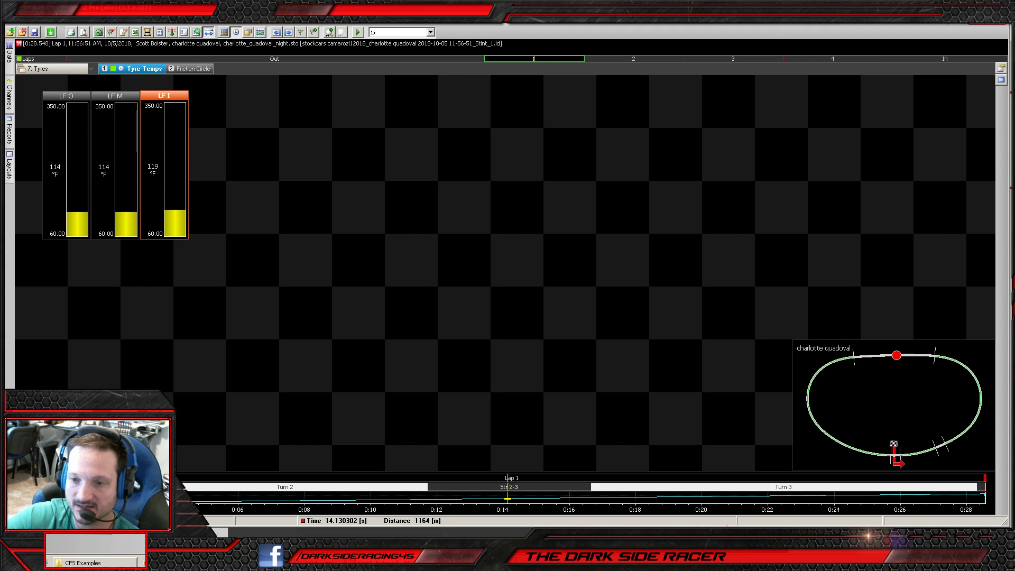
left_click_drag(174, 496, 82, 496)
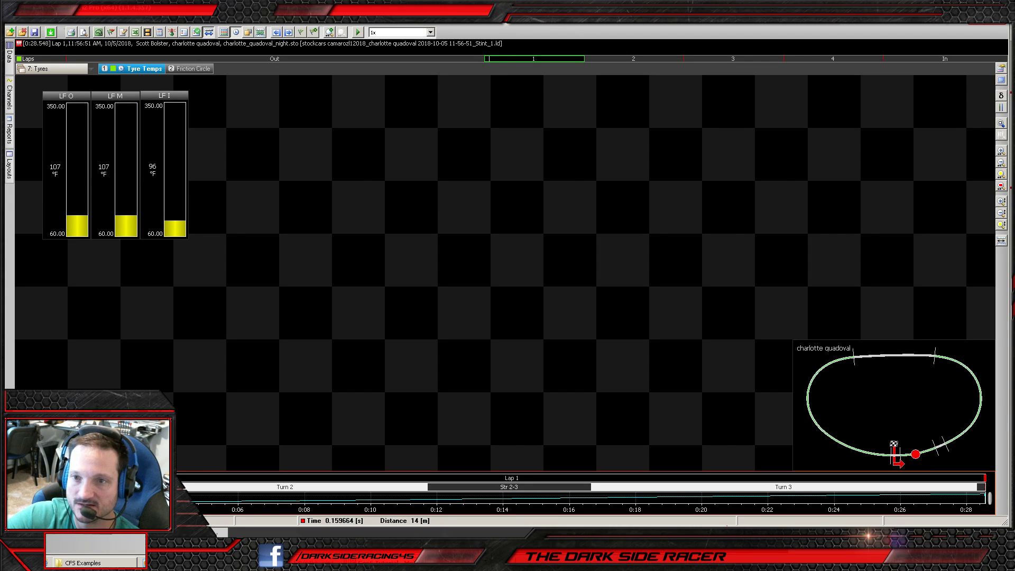
left_click(834, 58)
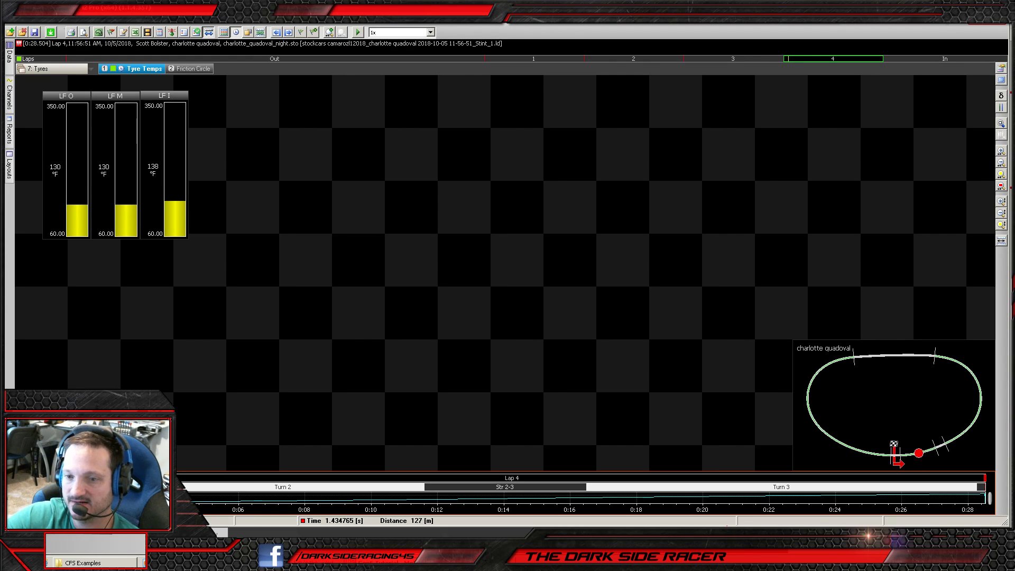
left_click_drag(87, 496, 223, 495)
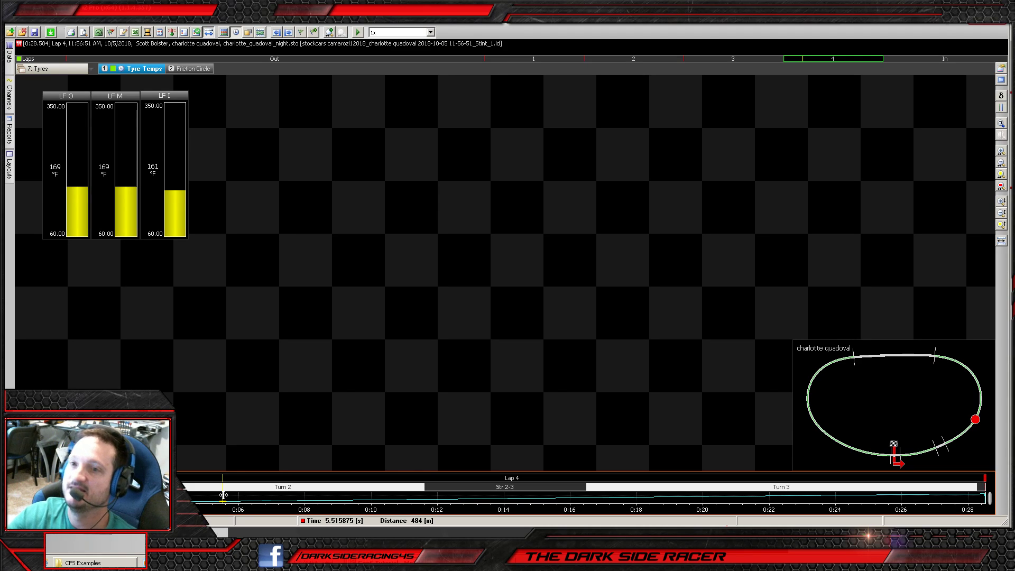
mouse_move(223, 496)
left_mouse_down()
mouse_move(583, 499)
mouse_move(516, 499)
left_mouse_up()
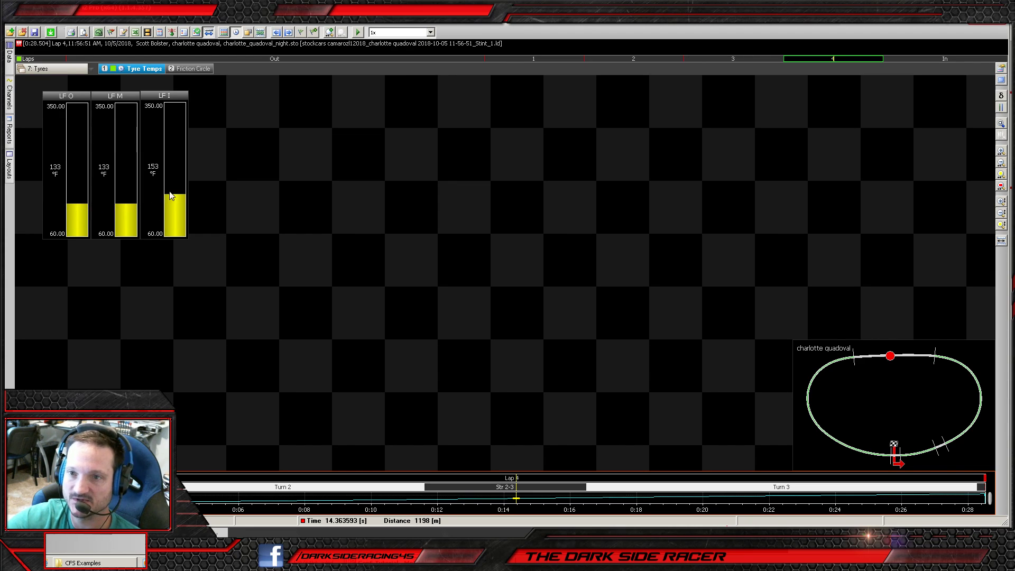
mouse_move(516, 499)
left_mouse_down()
mouse_move(740, 498)
mouse_move(815, 483)
mouse_move(750, 497)
mouse_move(802, 499)
mouse_move(299, 498)
left_mouse_up()
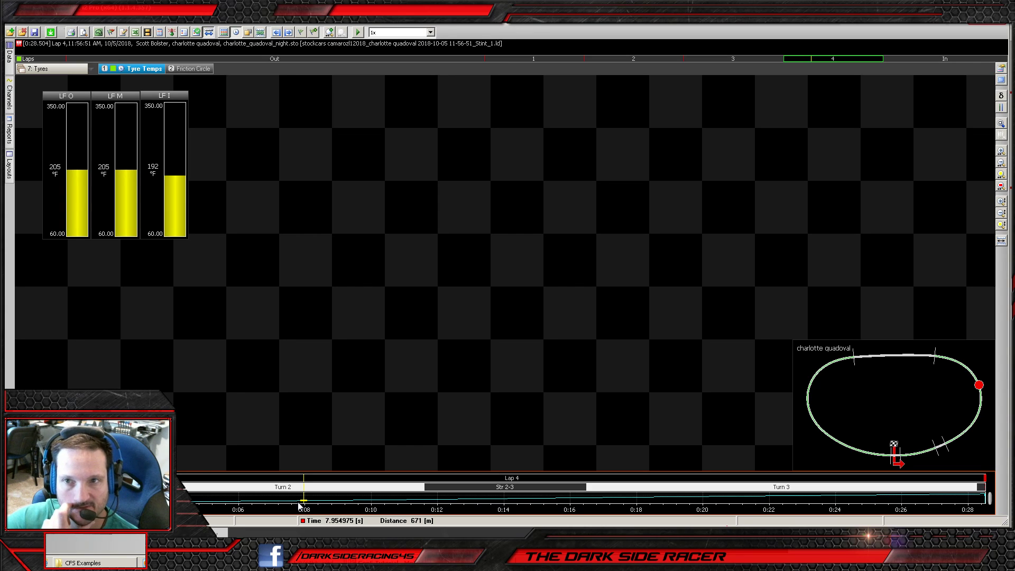
left_click_drag(304, 499, 489, 500)
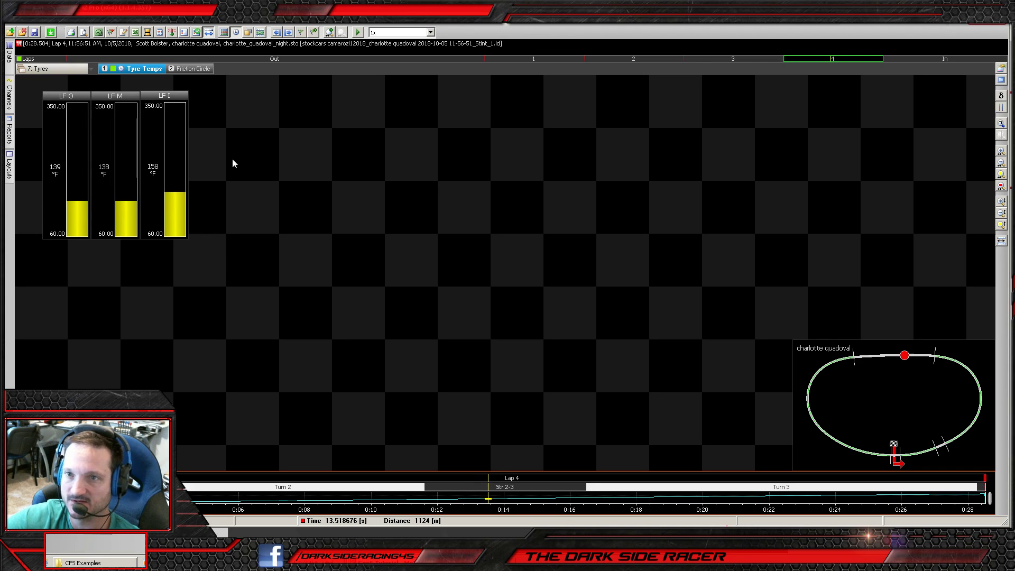
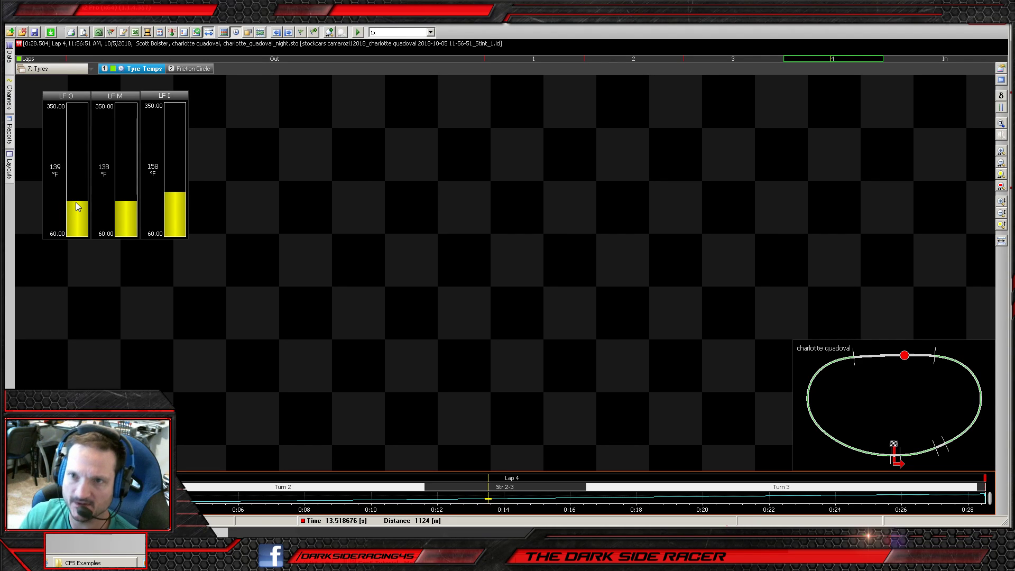
- Copy the LF I gauge and paste the duplicate beside the left-front group, leaving a small gap
right_click(156, 101)
left_click(181, 179)
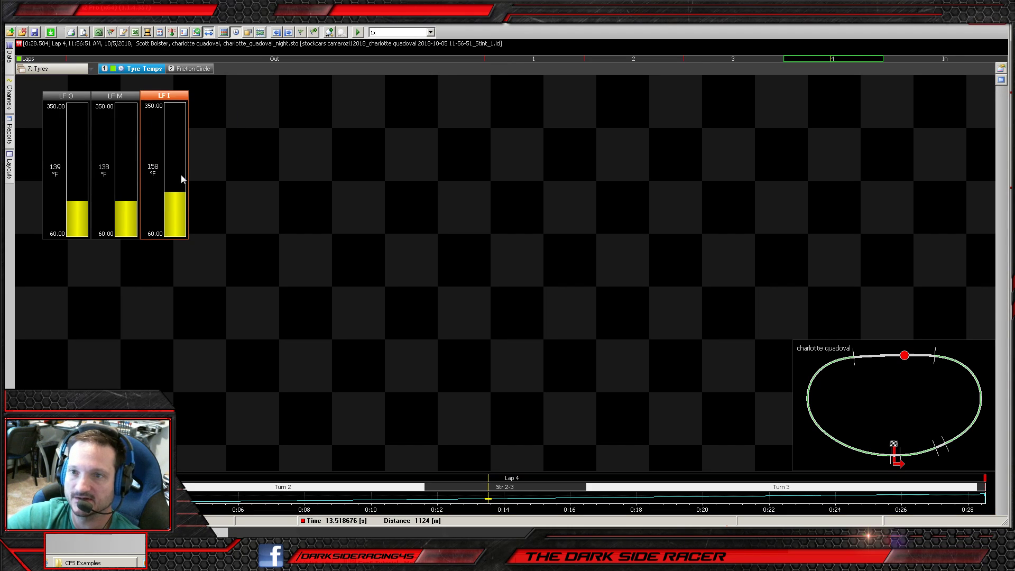
right_click(221, 93)
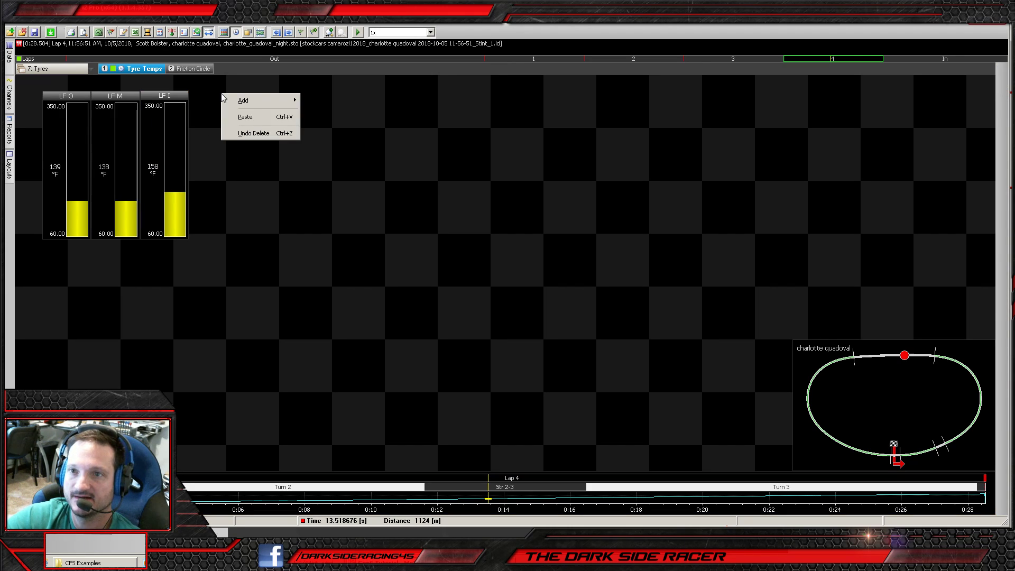
left_click(244, 115)
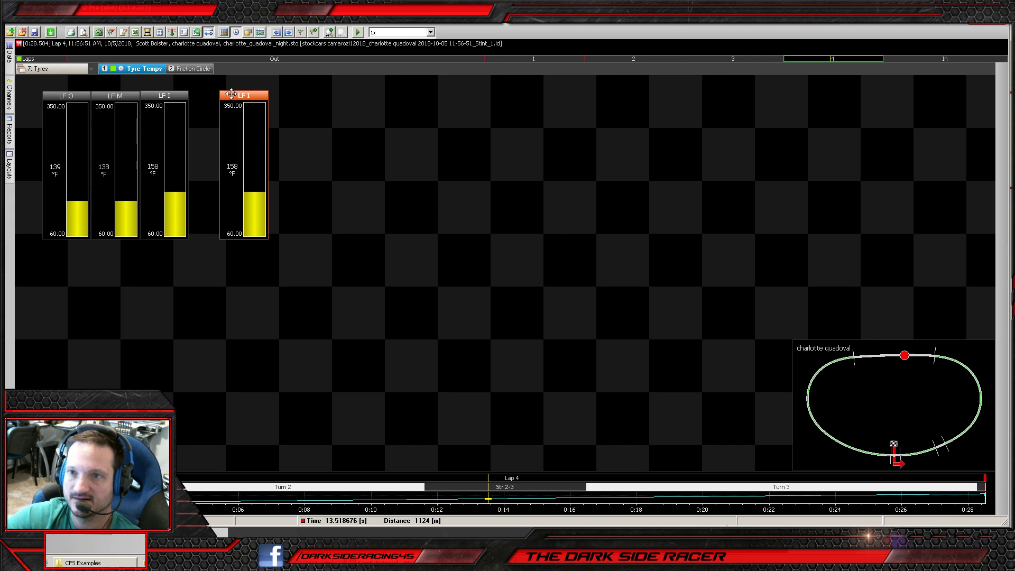
- Assign the Tyre Temp FR Inner channel to the pasted gauge
right_click(229, 94)
left_click(245, 99)
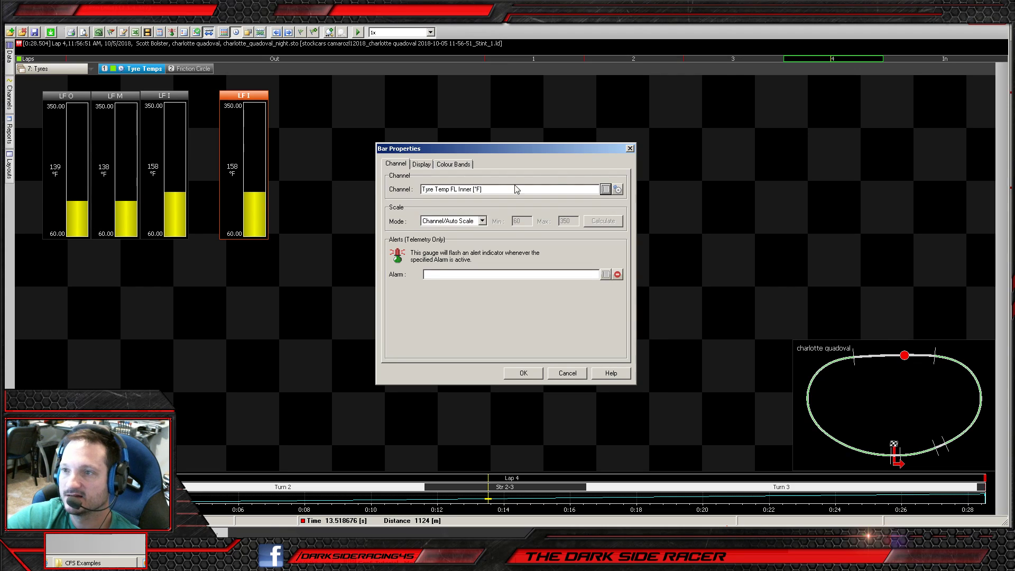
left_click(606, 189)
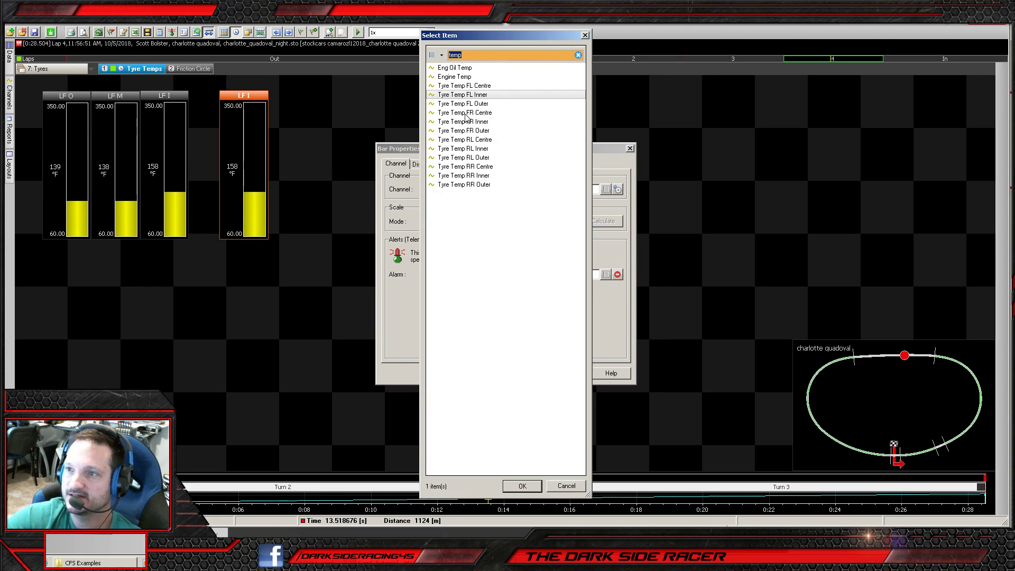
double_click(465, 121)
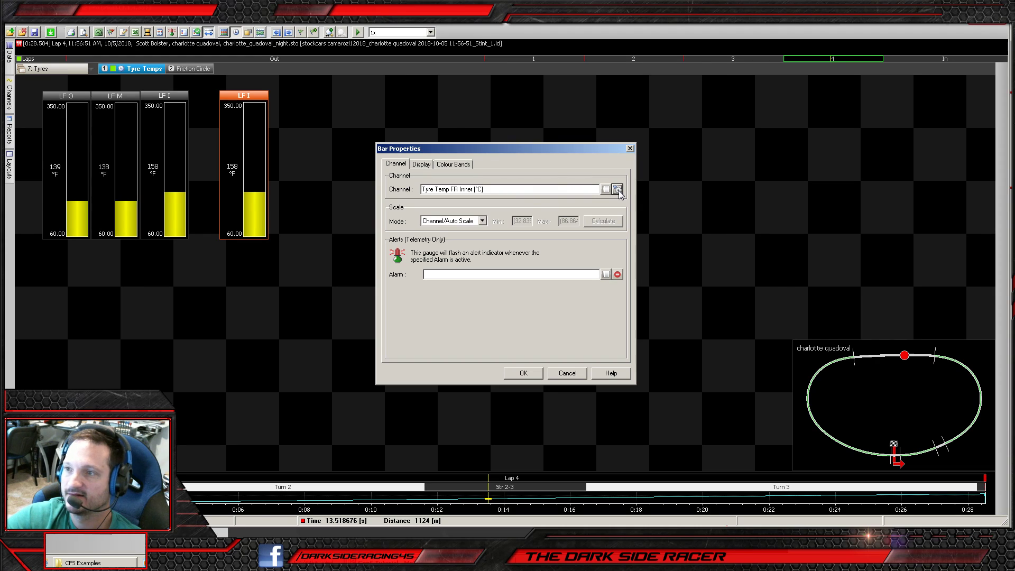
- Set the Tyre Temp FR Inner channel to fahrenheit with 0 decimal places and a yellow colour
left_click(617, 189)
left_click(544, 172)
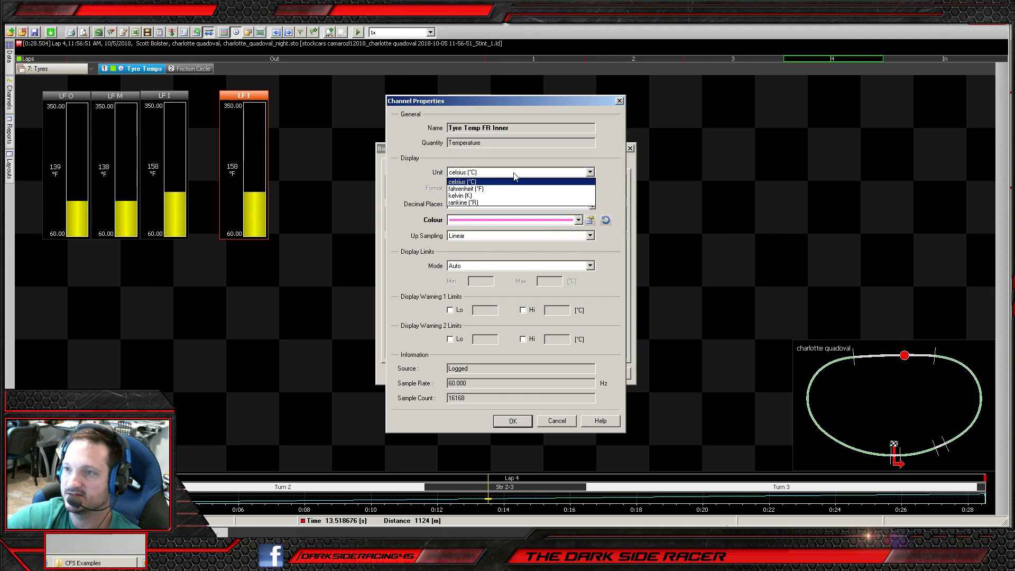
left_click(497, 205)
left_click(496, 206)
key("BackSpace")
type("0")
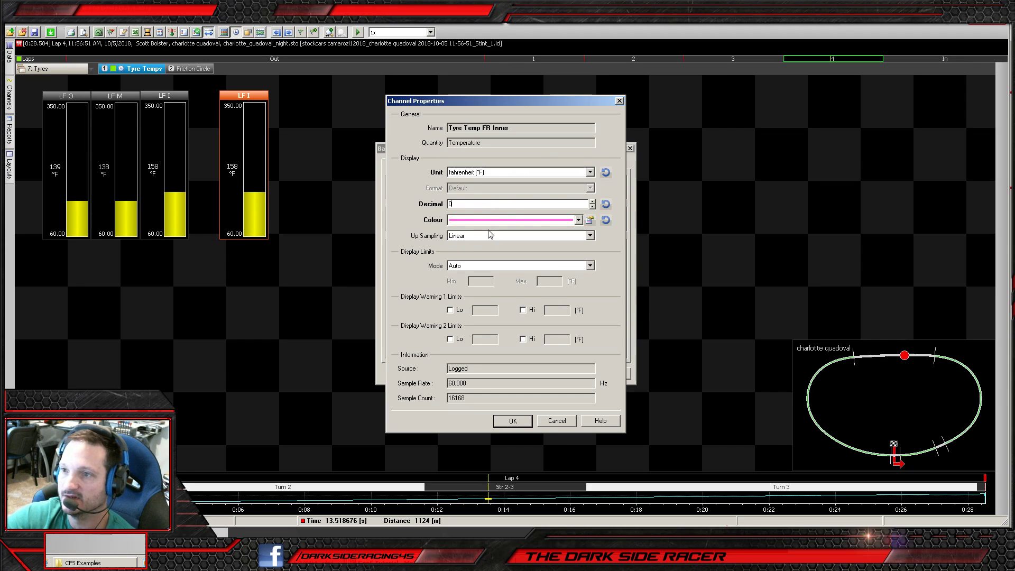
left_click(489, 220)
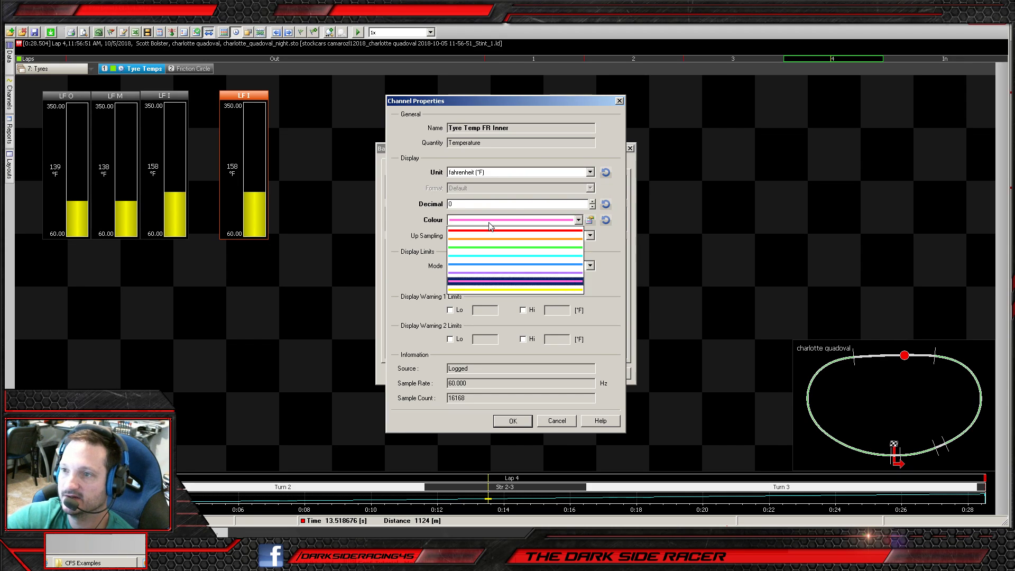
left_click(487, 289)
- Give the Tyre Temp FR Inner channel manual display limits of 60 to 350 °F and apply them to the gauge
left_click(476, 265)
left_click(476, 280)
left_click(480, 284)
type("60")
left_click(550, 281)
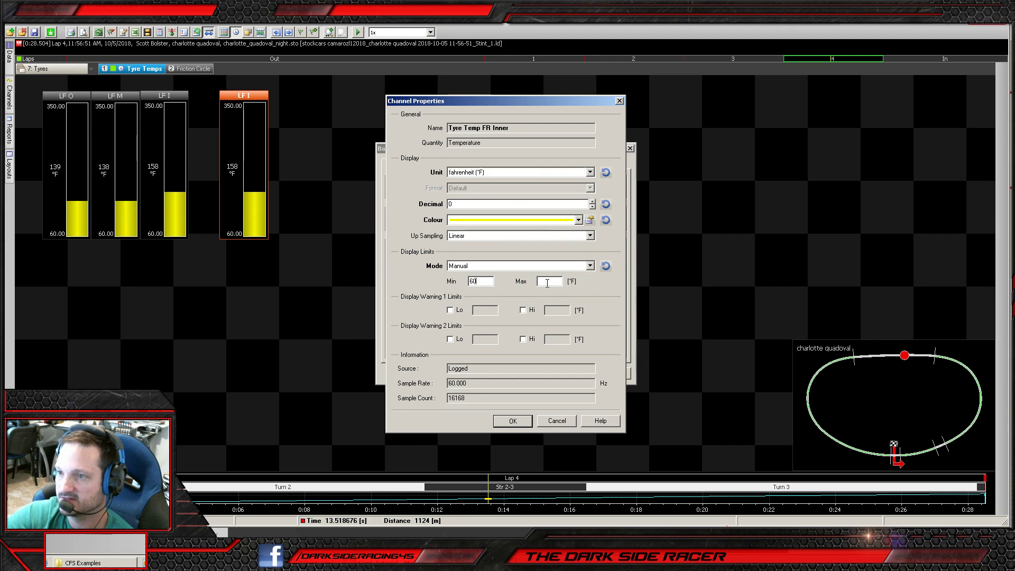
type("350")
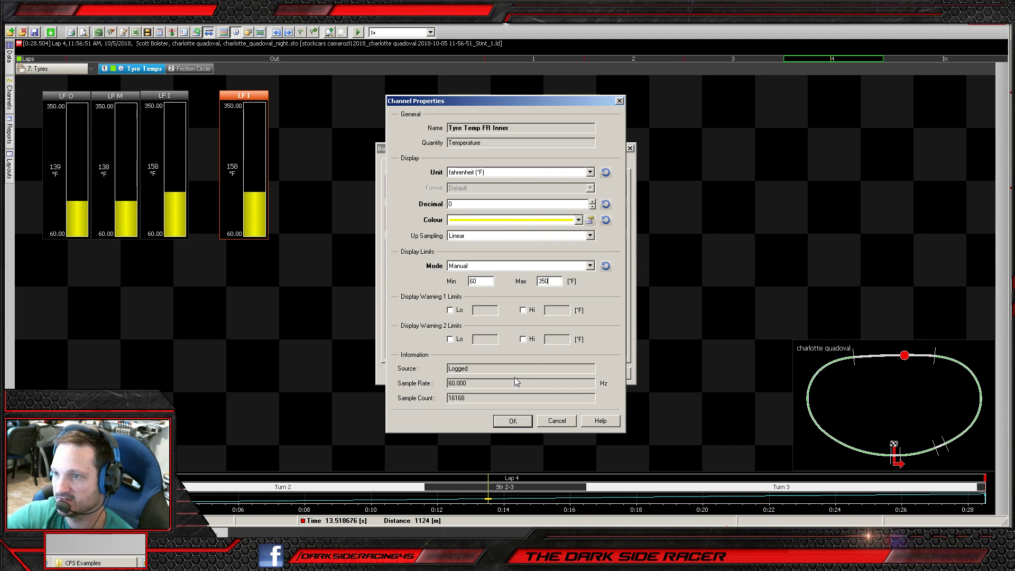
left_click(513, 421)
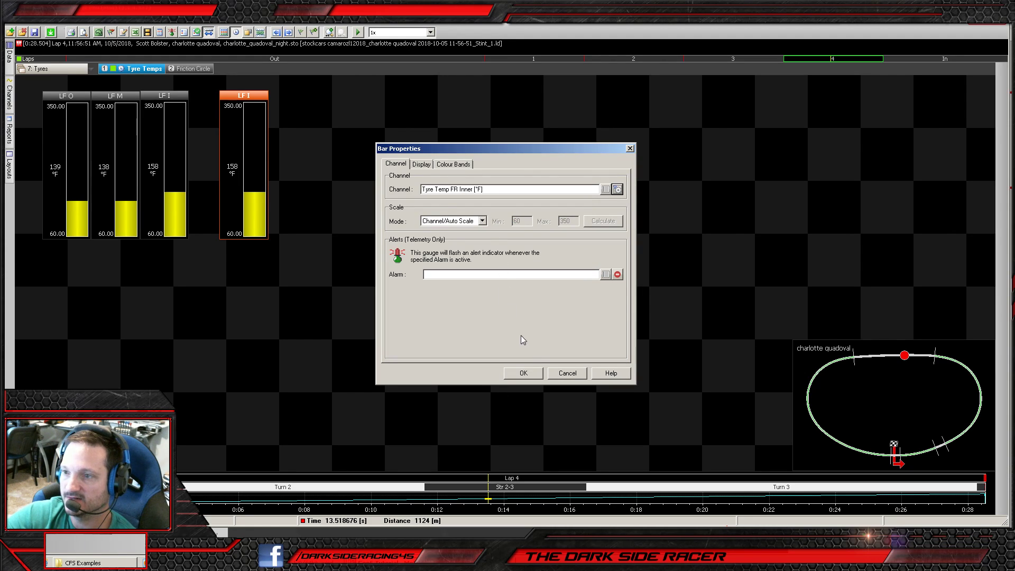
left_click(524, 374)
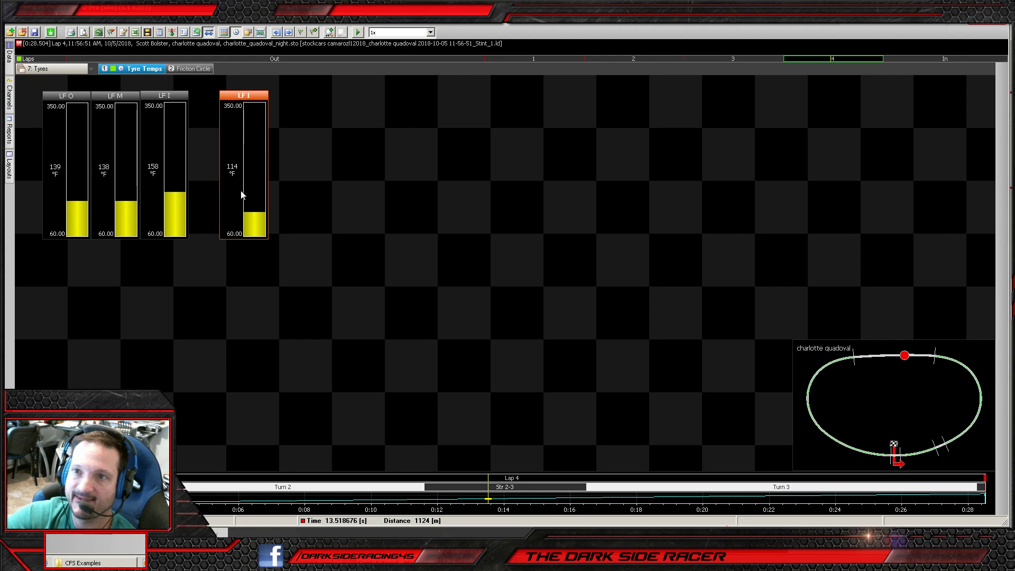
- Change the Tyre Temp FR Inner gauge's caption to RF I
right_click(238, 93)
left_click(260, 105)
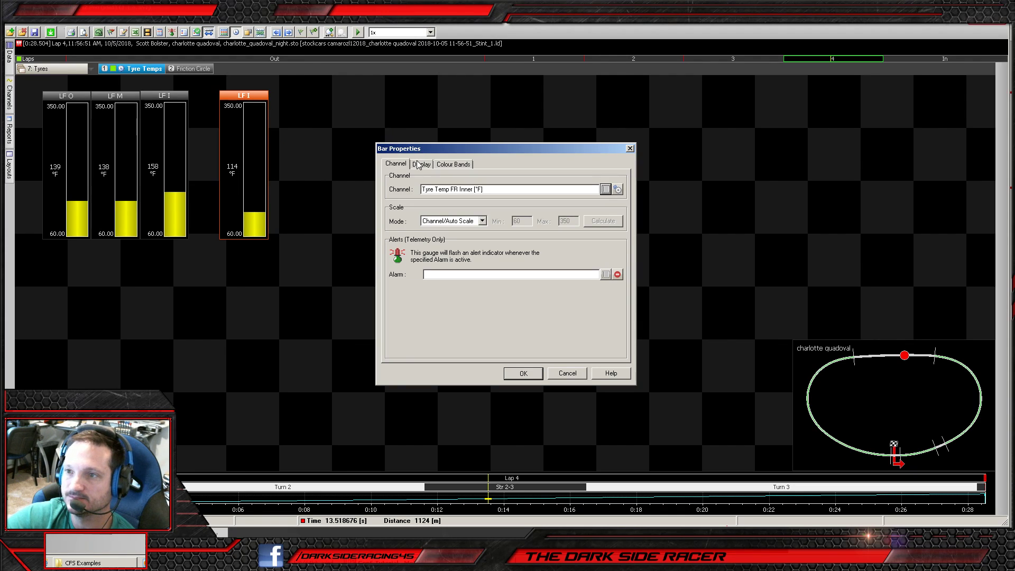
left_click(421, 164)
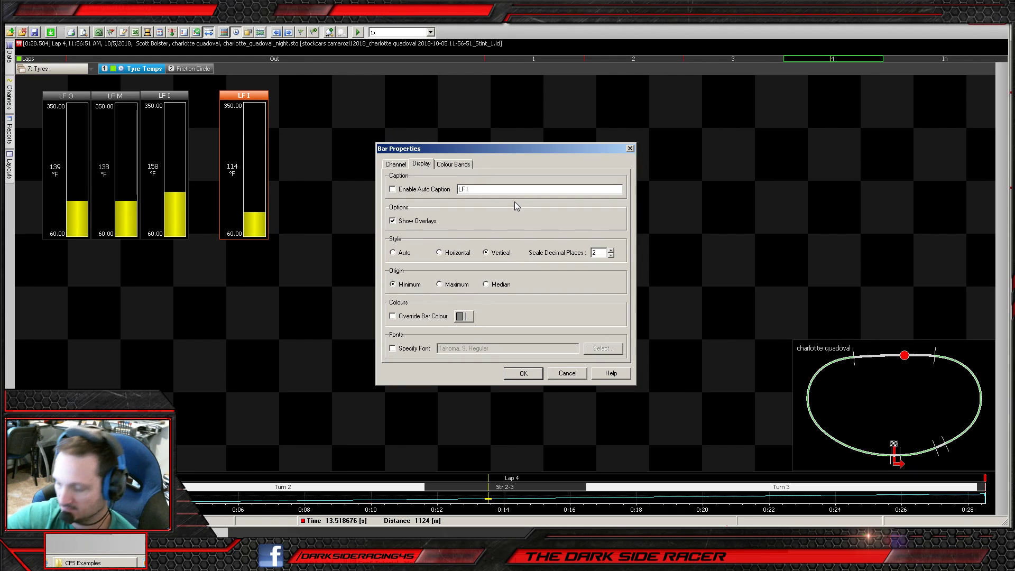
type("R")
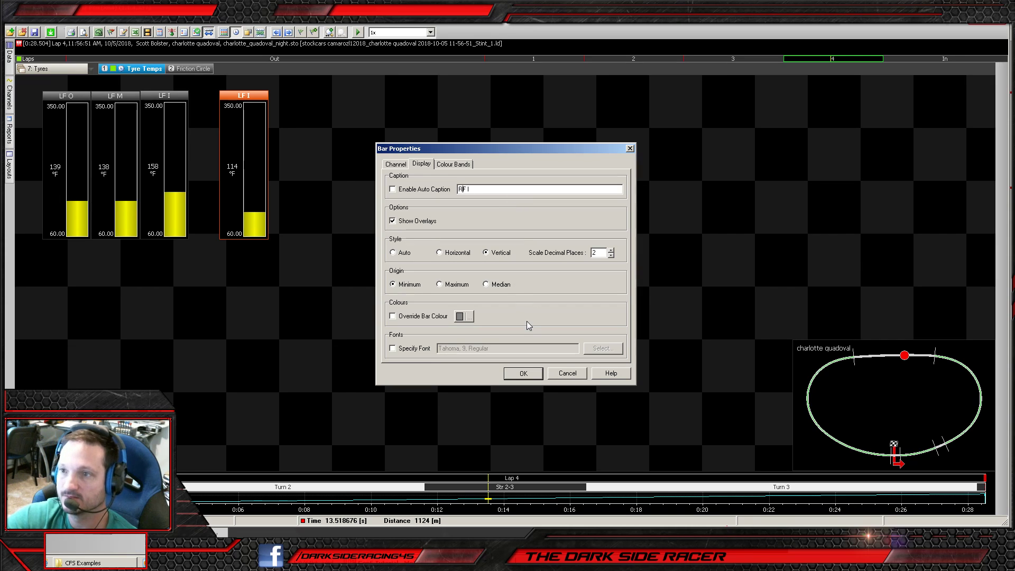
left_click(524, 374)
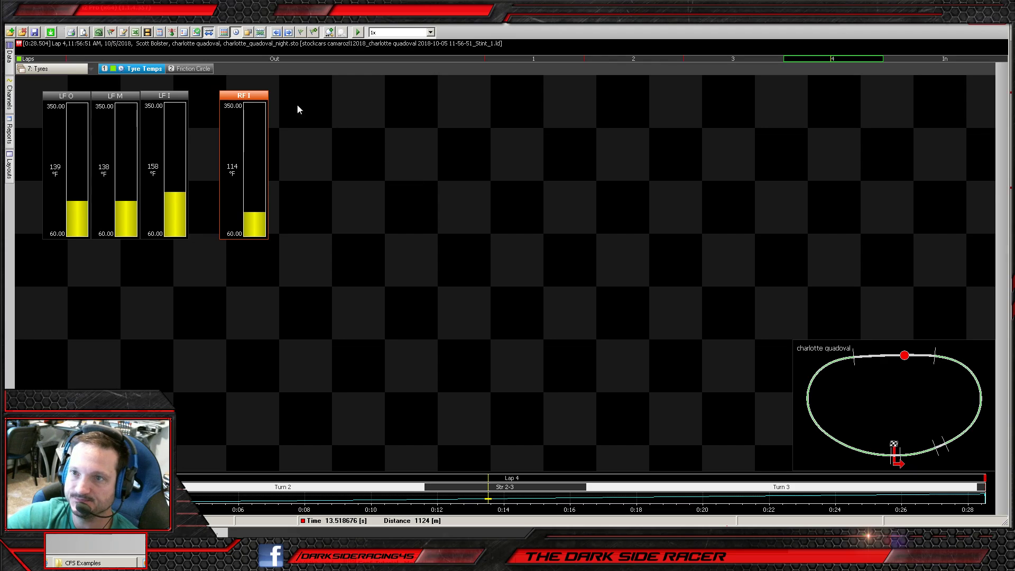
- Paste another gauge copy flush against the RF I gauge and assign it the Tyre Temp FR Centre channel
right_click(273, 95)
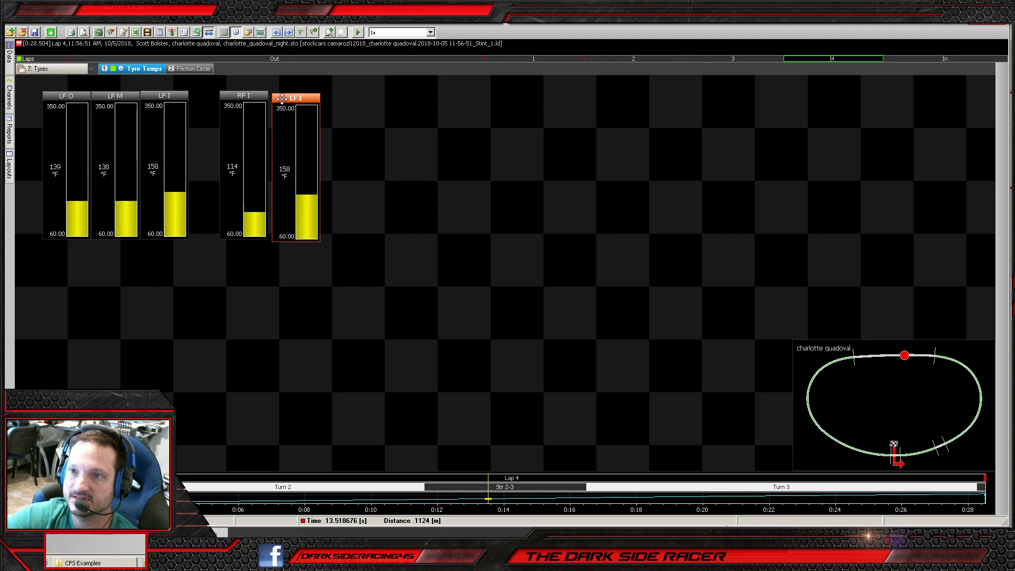
left_click_drag(282, 99, 279, 97)
right_click(278, 97)
left_click(301, 103)
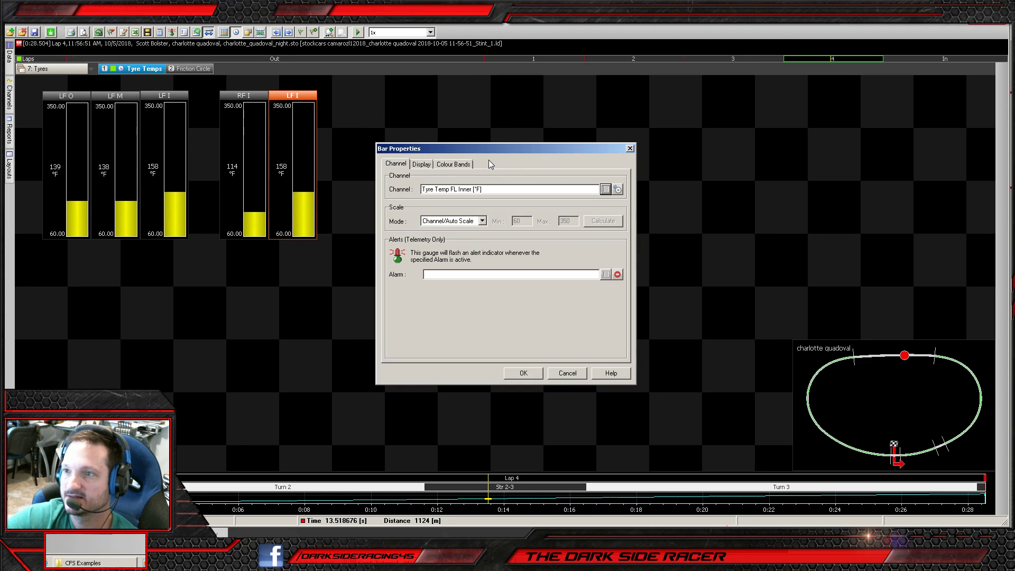
left_click(606, 189)
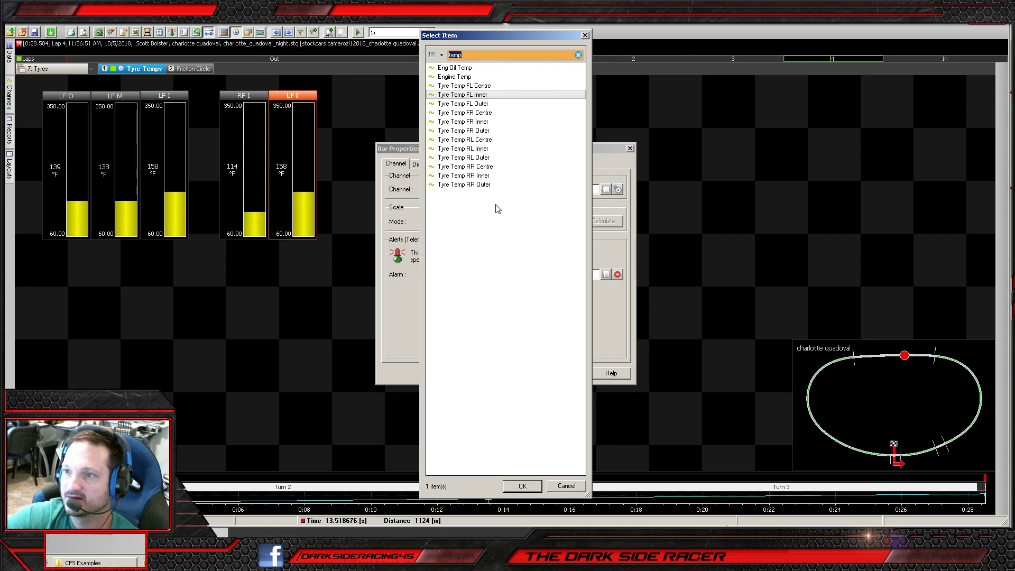
left_click(476, 113)
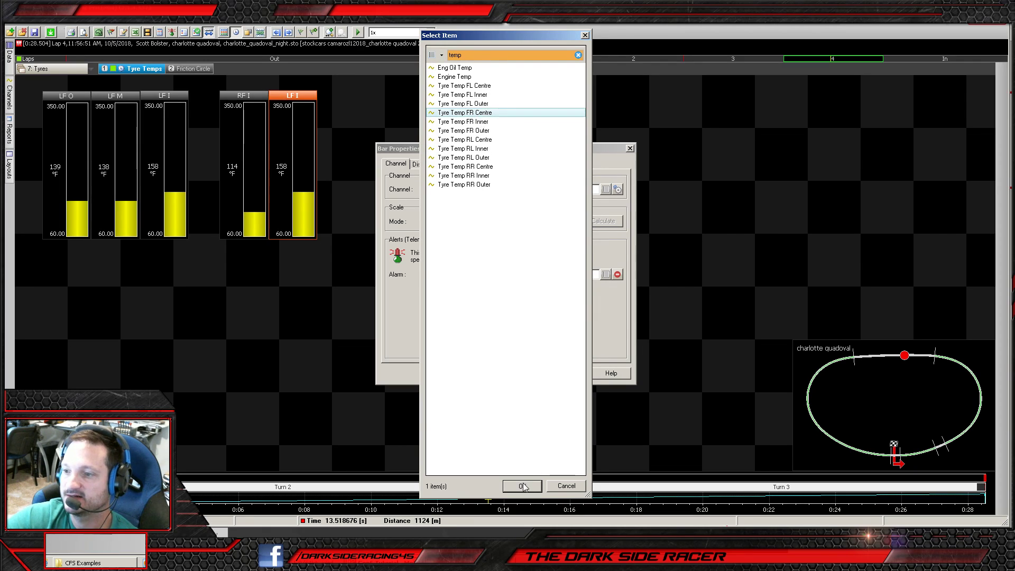
key("Return")
- Set the Tyre Temp FR Centre channel's unit to fahrenheit with 0 decimal places
left_click(618, 189)
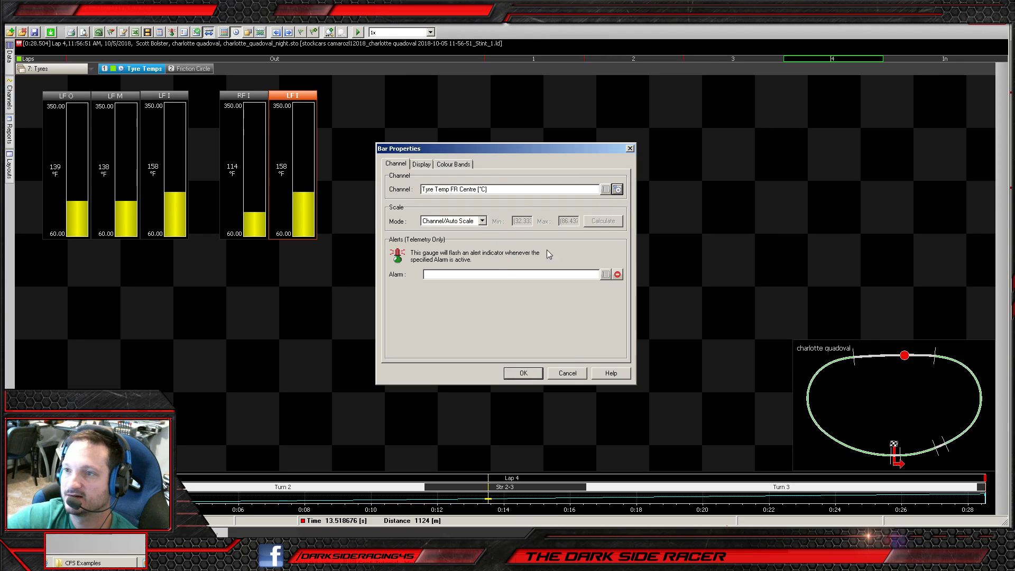
left_click(482, 172)
left_click(478, 189)
double_click(484, 204)
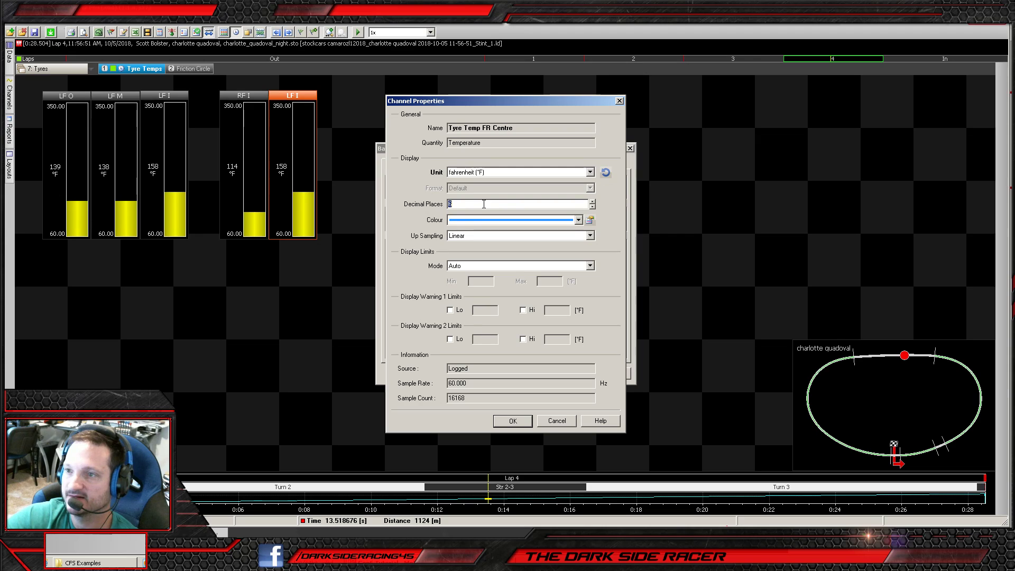
type("0")
- Give the Tyre Temp FR Centre channel manual display limits of 60 to 350 °F and apply them to its gauge
left_click(479, 236)
left_click(477, 268)
left_click(477, 268)
left_click(480, 282)
left_click(483, 282)
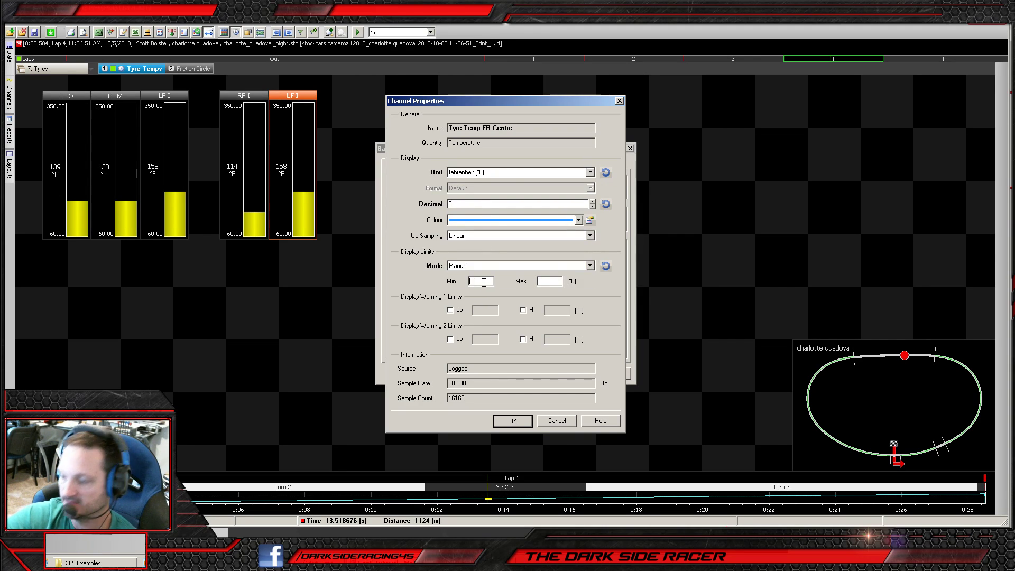
type("60")
left_click(548, 281)
type("350")
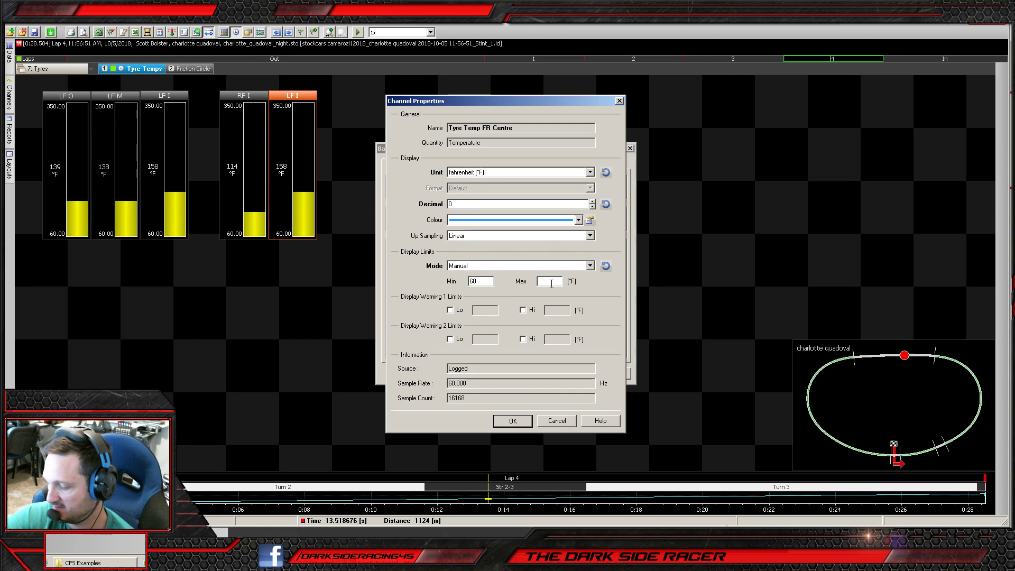
left_click(516, 422)
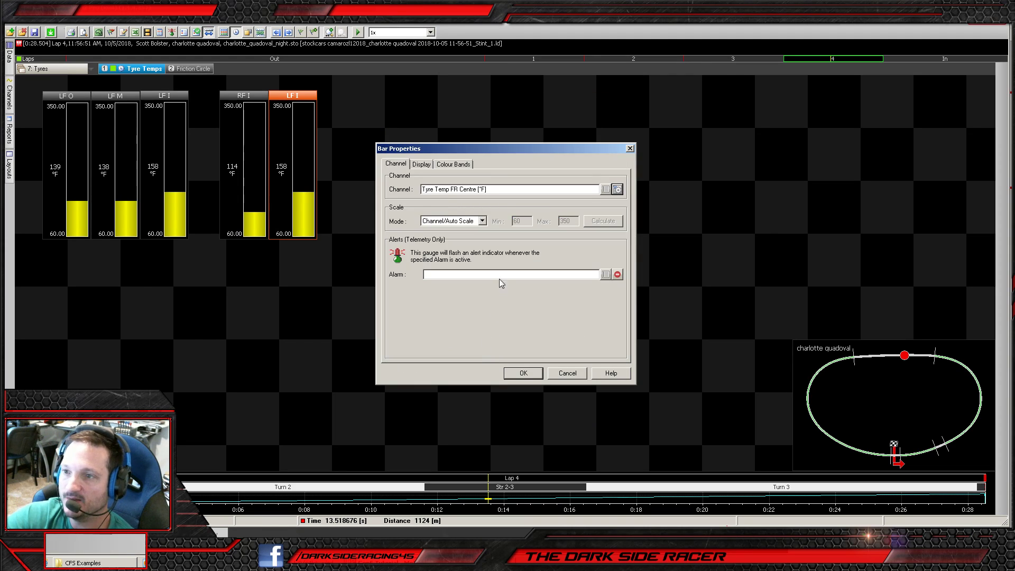
left_click(617, 188)
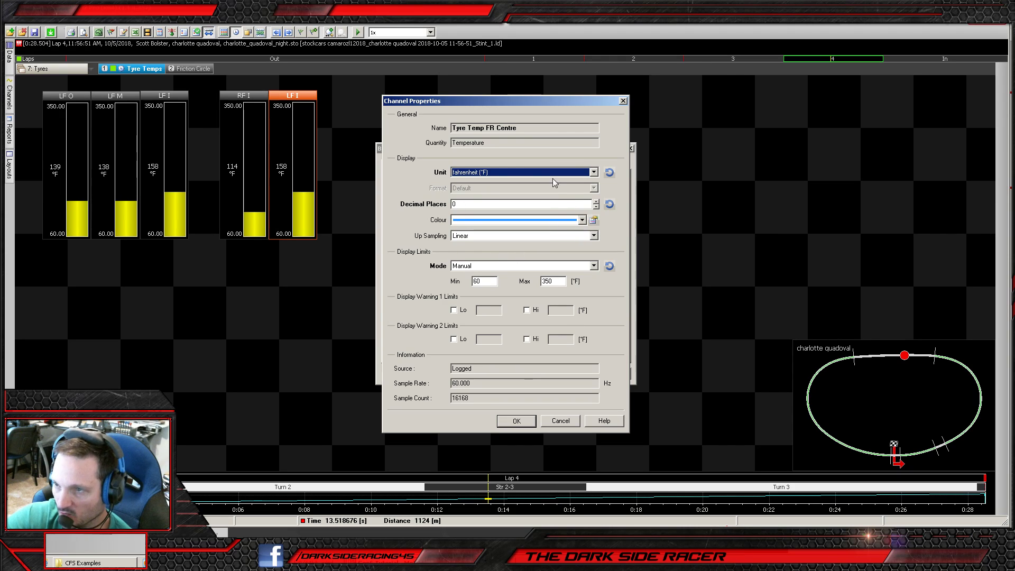
left_click(516, 421)
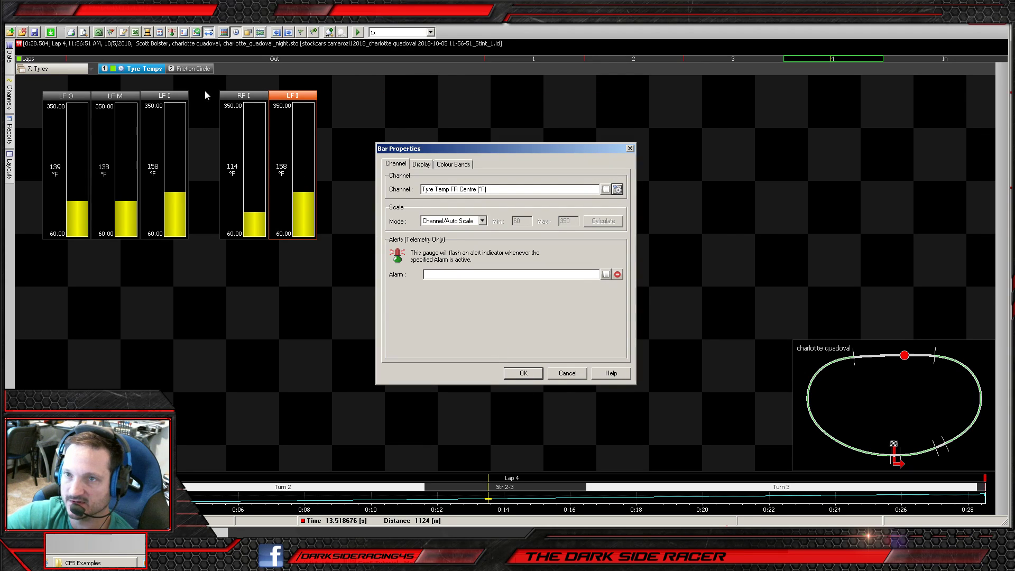
left_click(523, 372)
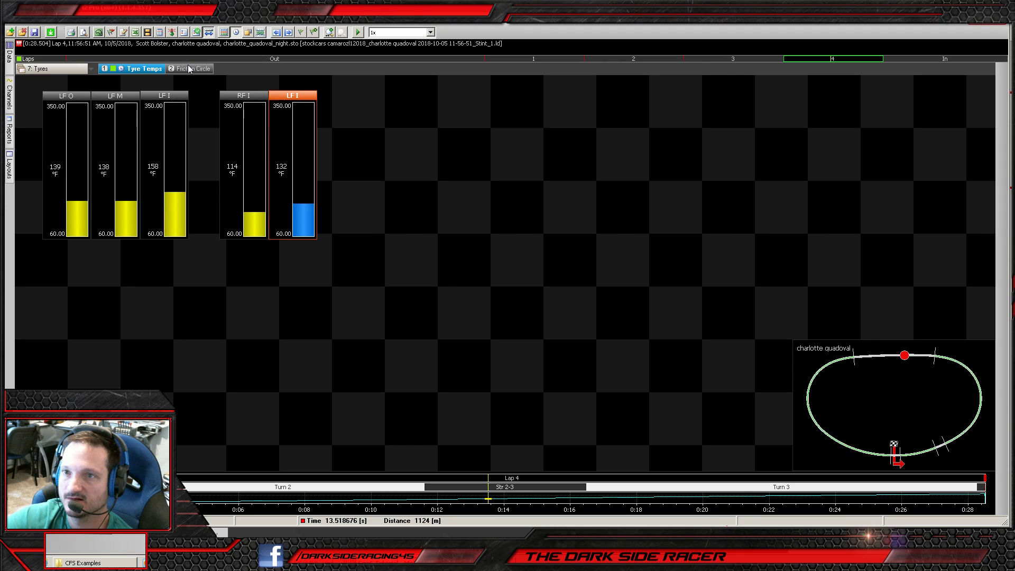
right_click(223, 66)
left_click(388, 219)
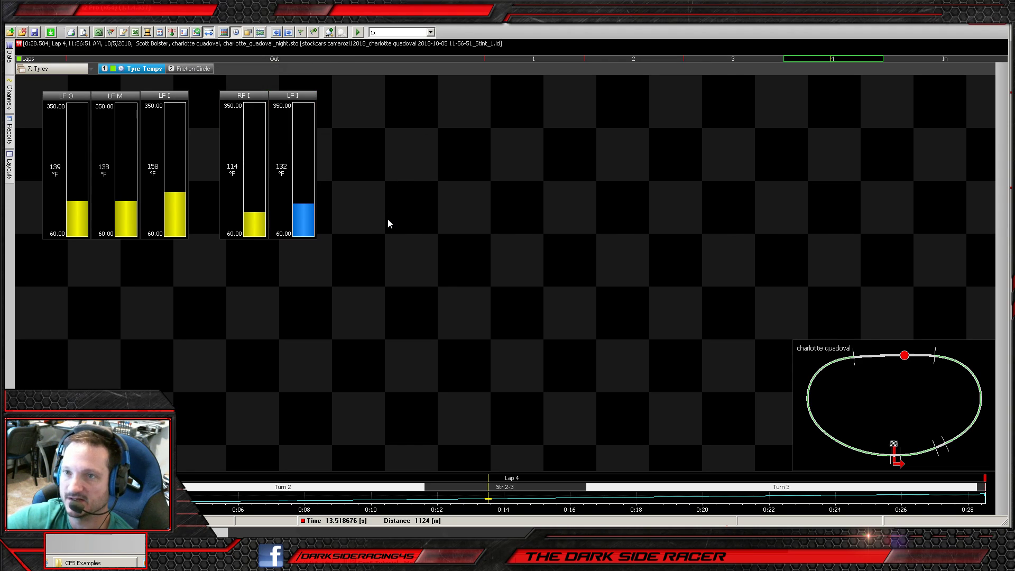
- Change the Tyre Temp FR Centre channel's colour to yellow
right_click(286, 173)
left_click(298, 181)
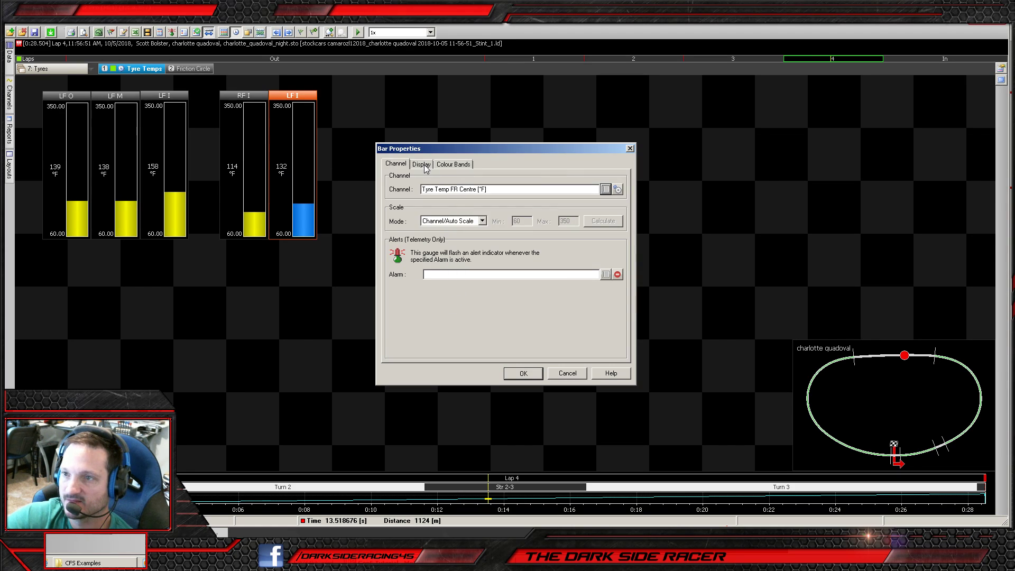
left_click(421, 164)
left_click(397, 165)
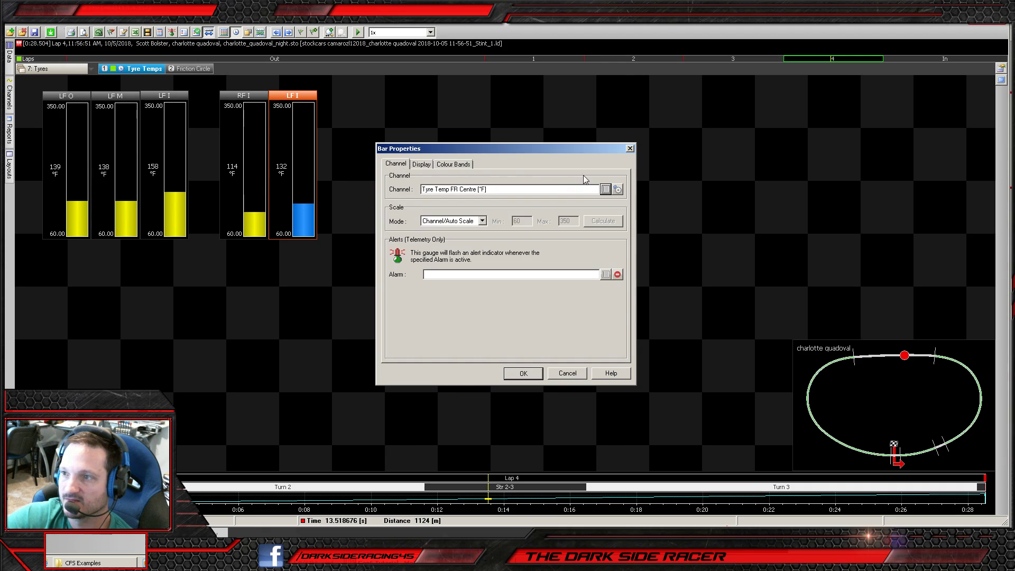
left_click(618, 190)
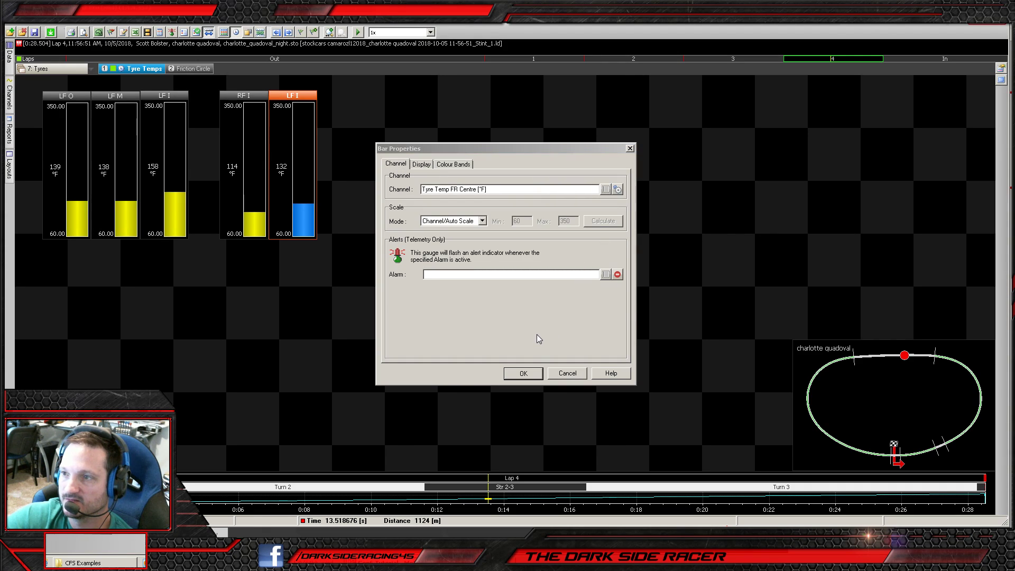
left_click(486, 221)
left_click(491, 291)
left_click(517, 421)
left_click(530, 372)
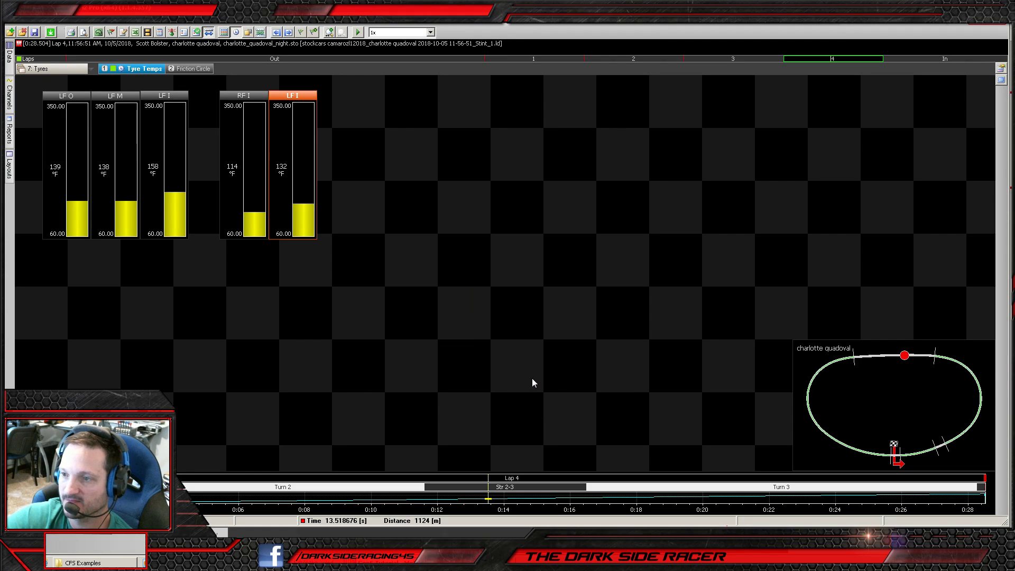
- Maximise the Tyre Temp FR Centre gauge to fill the worksheet
double_click(305, 96)
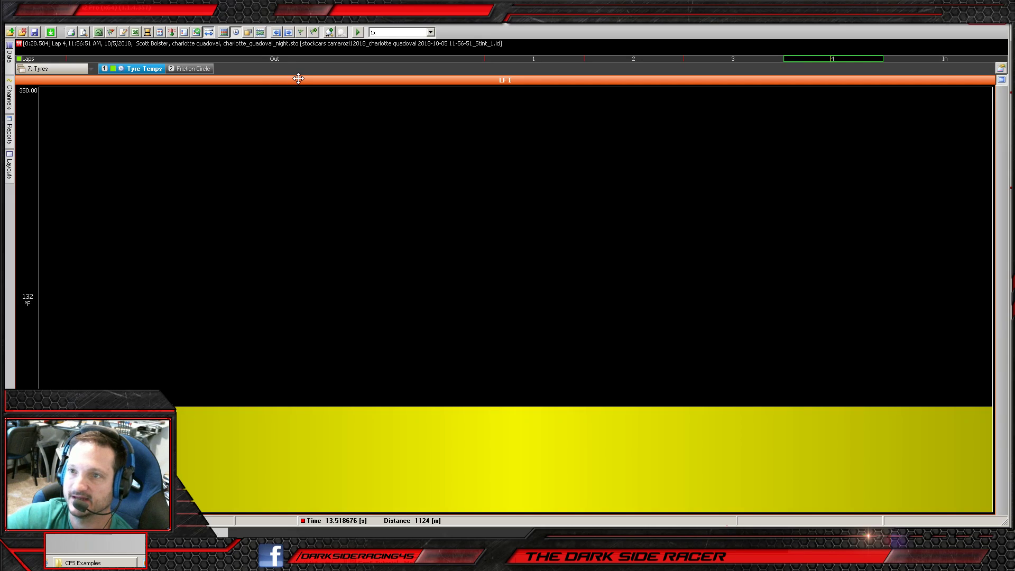
- Restore the maximised Tyre Temp FR Centre gauge to its normal size and caption it RF M
double_click(296, 81)
right_click(279, 99)
left_click(304, 104)
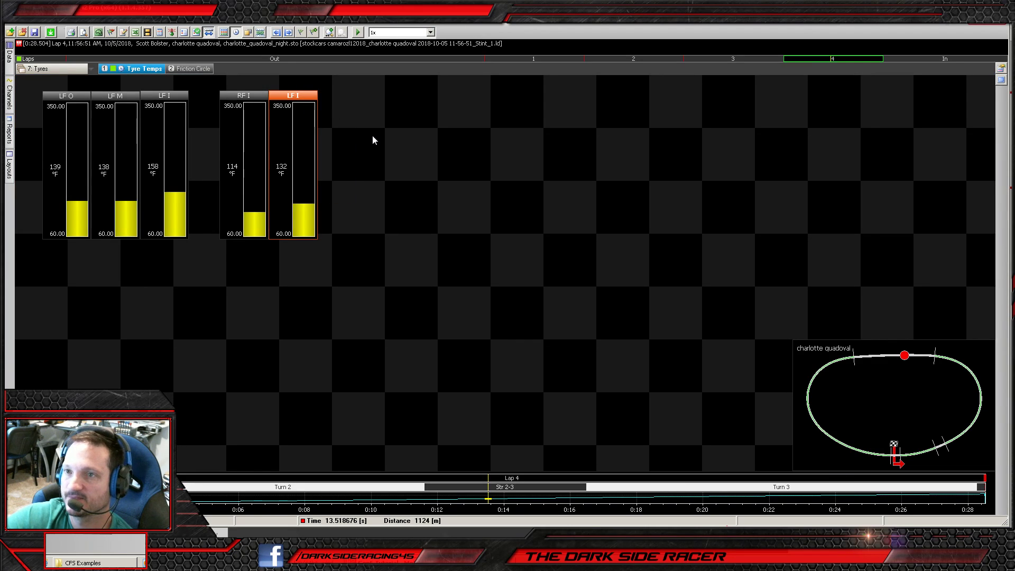
left_click(421, 165)
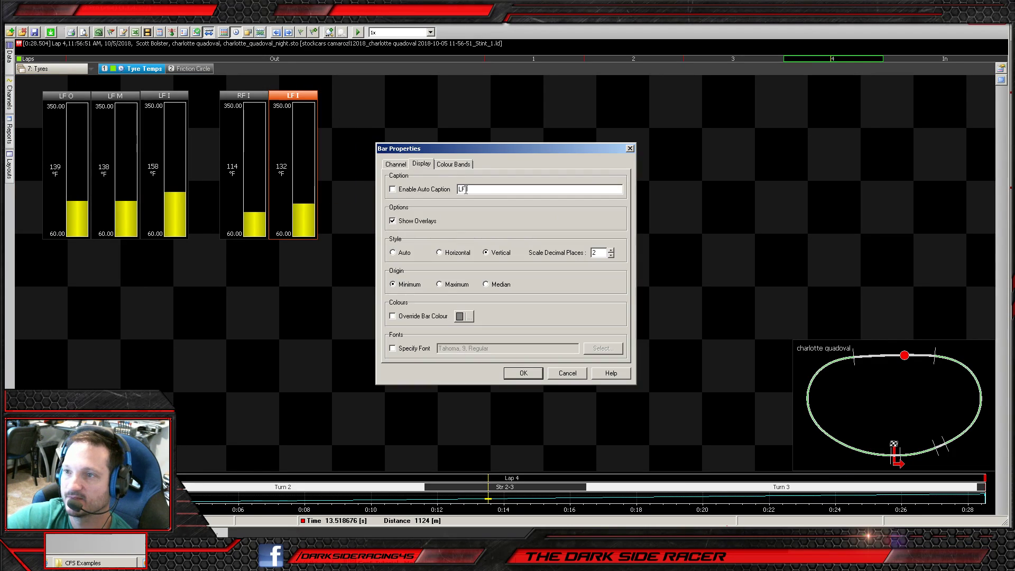
key("BackSpace")
type("R")
left_click(523, 373)
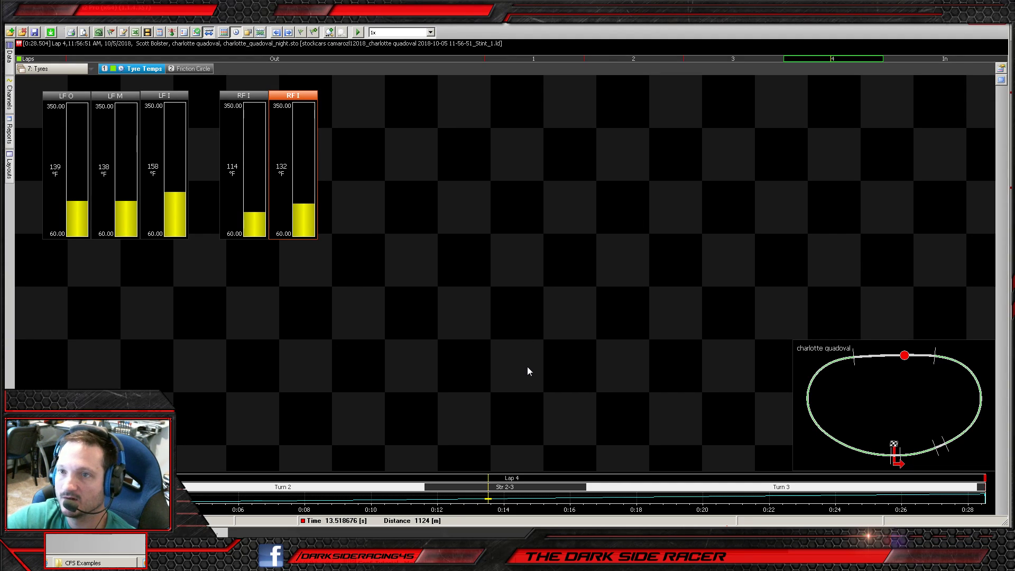
right_click(289, 97)
left_click(306, 107)
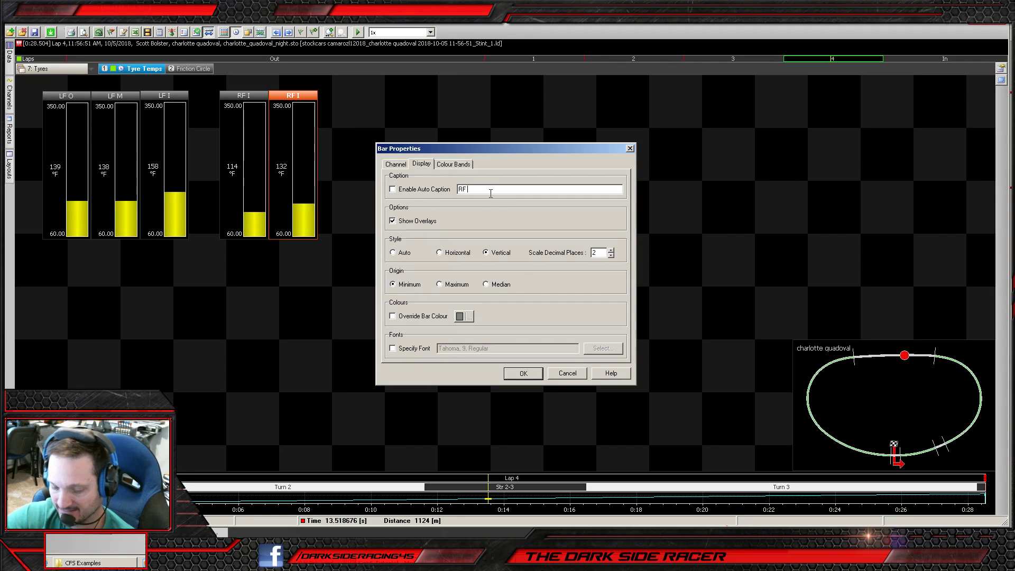
left_click(523, 373)
- Paste a copy of the LF I bar gauge beside the RF M gauge and assign it the Tyre Temp FR Outer channel
right_click(323, 94)
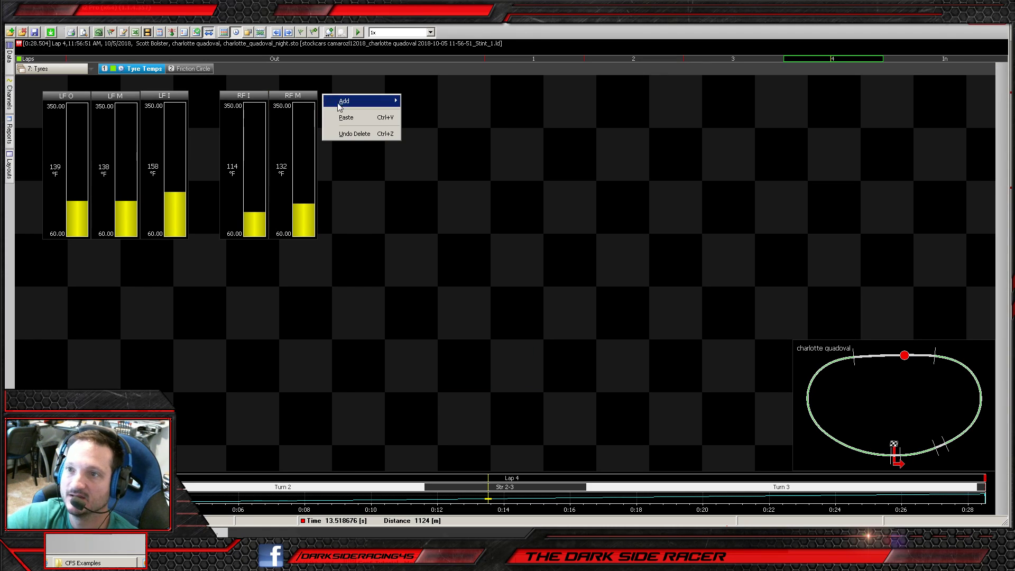
left_click(348, 126)
right_click(327, 97)
left_click(356, 106)
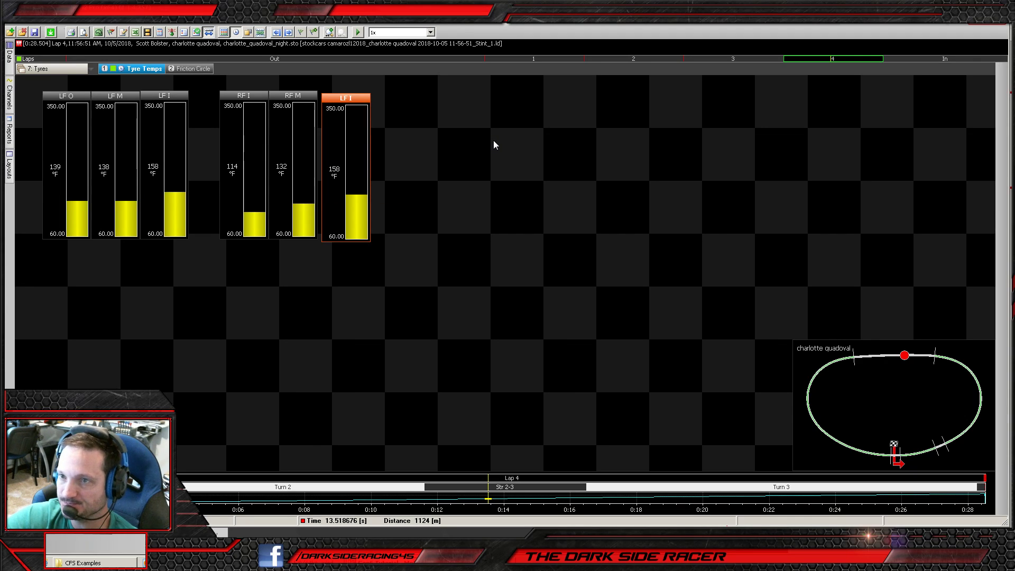
left_click(605, 189)
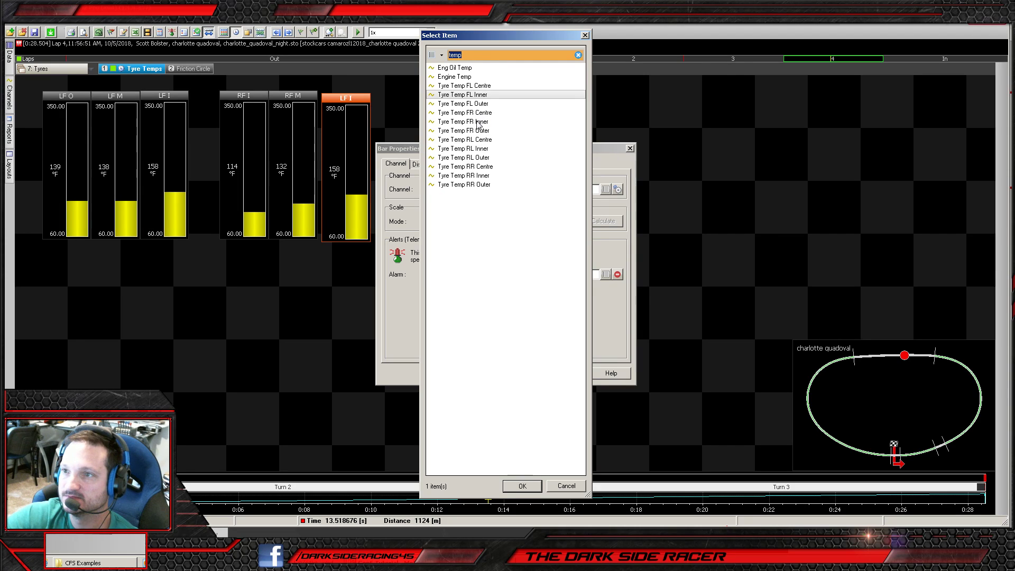
left_click(478, 131)
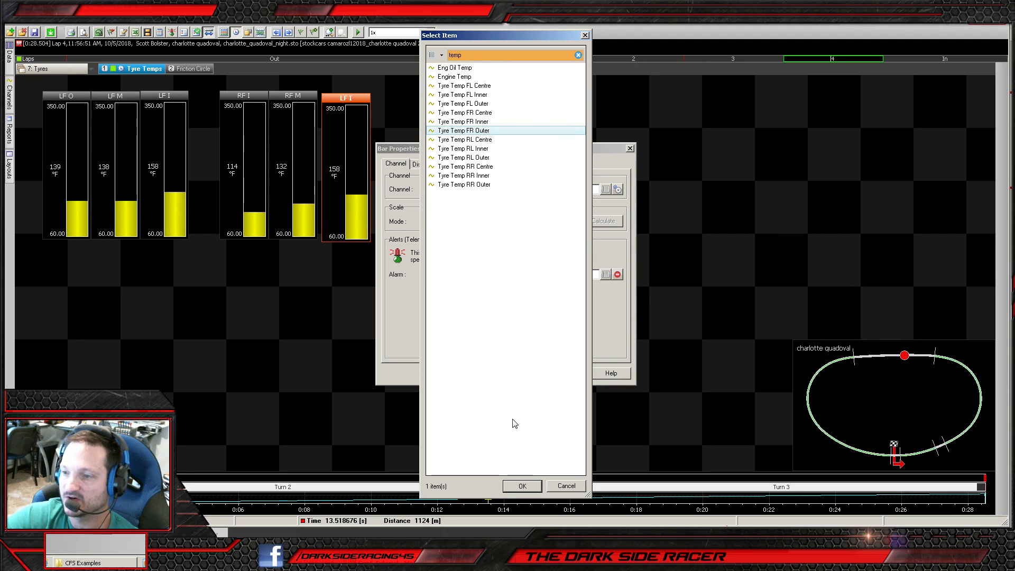
left_click(523, 486)
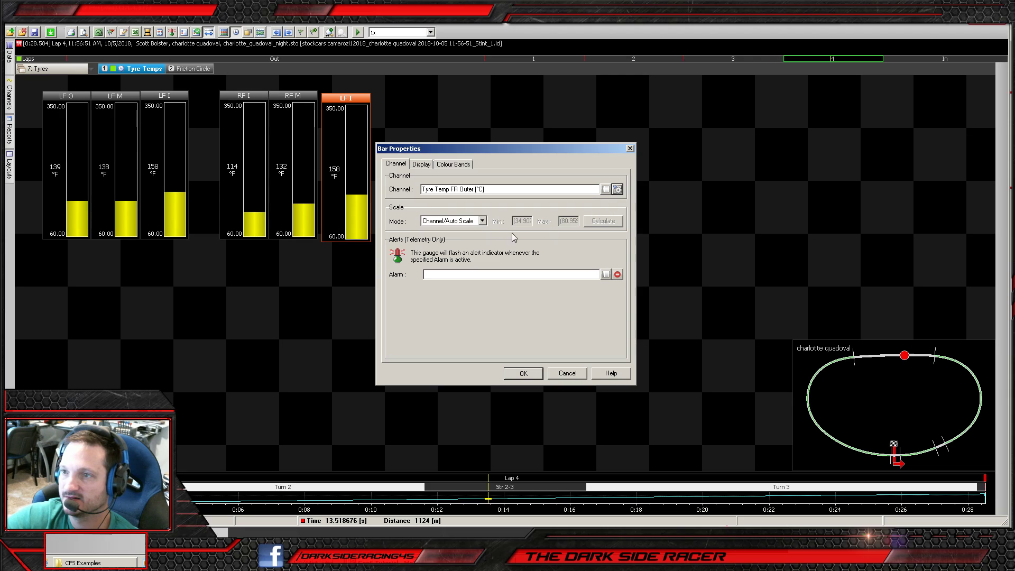
- Set the Tyre Temp FR Outer channel's unit to fahrenheit with 0 decimal places
left_click(481, 174)
left_click(478, 189)
double_click(476, 203)
type("0")
- Give the Tyre Temp FR Outer channel manual display limits of 60 to 350 °F
left_click(476, 265)
left_click(479, 281)
type("60")
left_click(543, 281)
type("350")
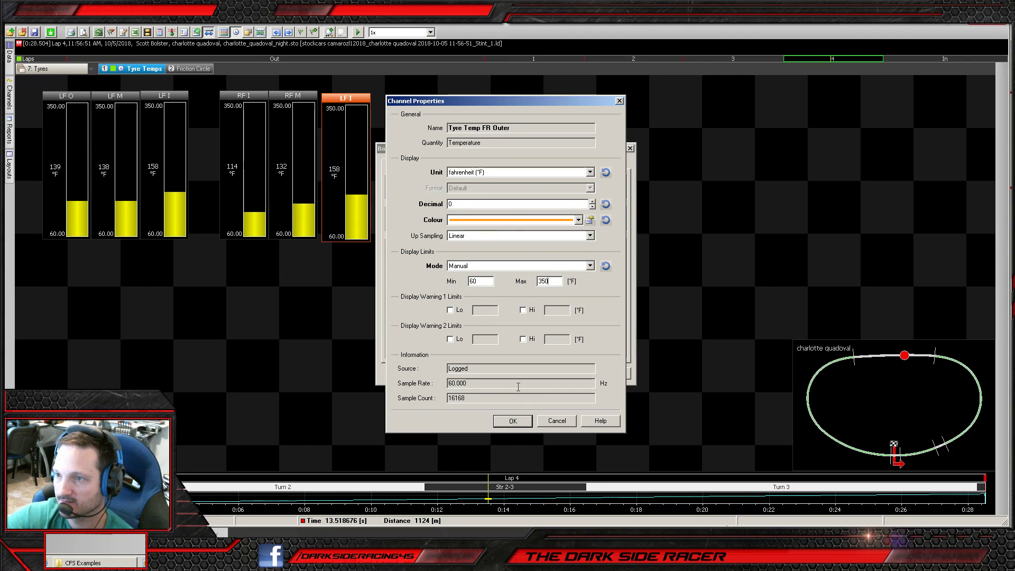
left_click(512, 421)
left_click(524, 375)
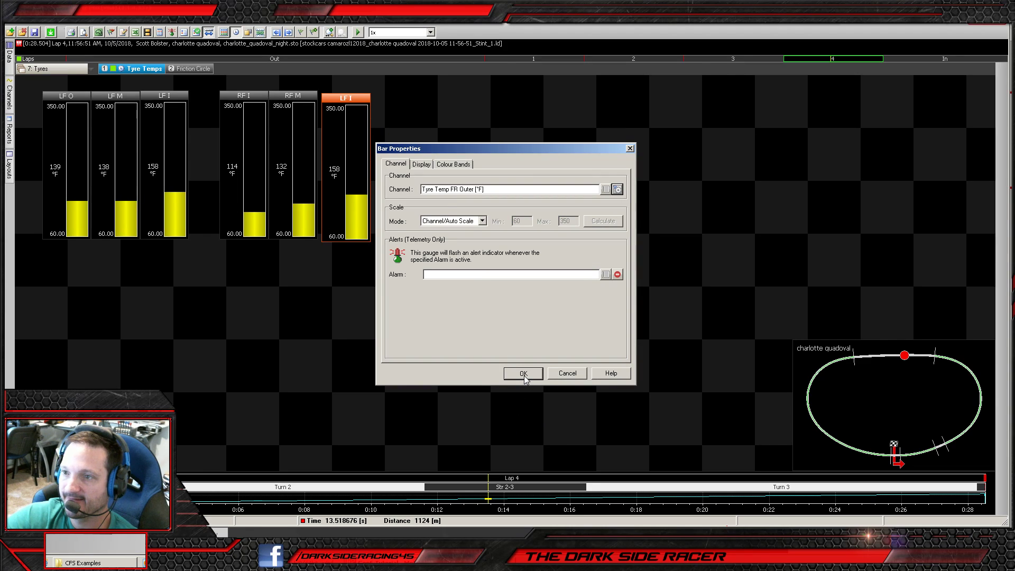
- Change the Tyre Temp FR Outer channel's colour to yellow and apply the channel settings to its gauge
left_click(420, 165)
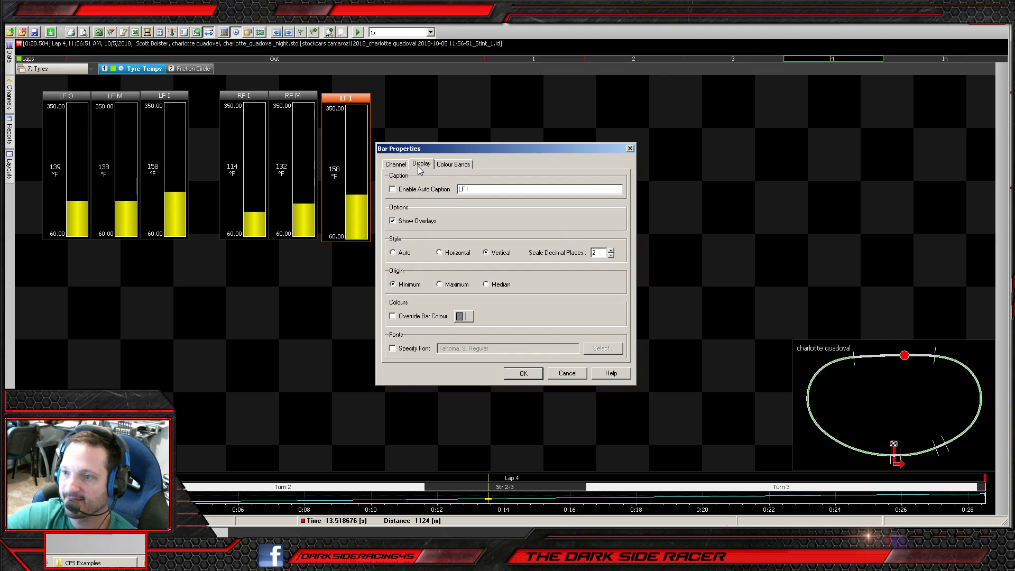
left_click(395, 167)
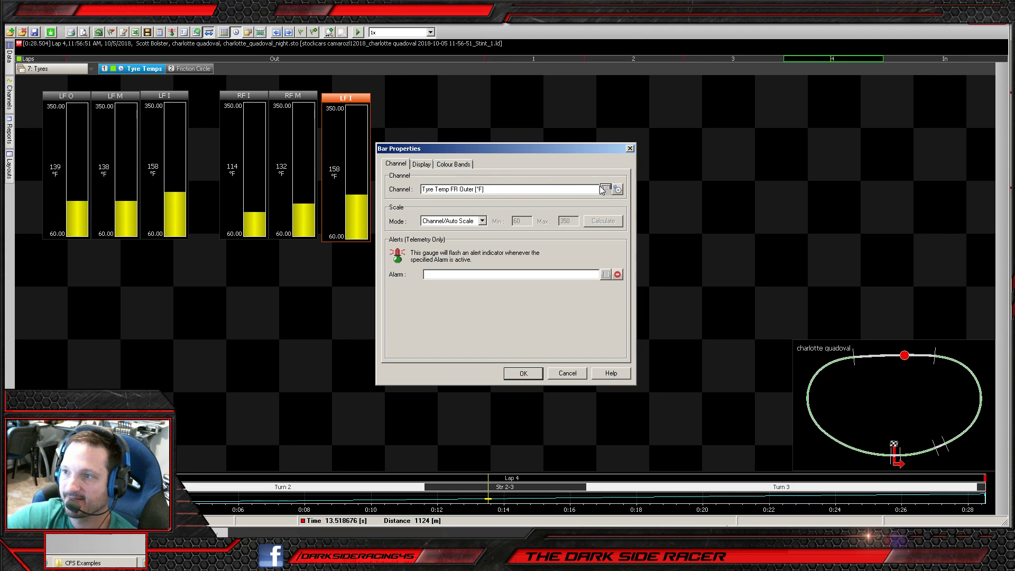
left_click(616, 190)
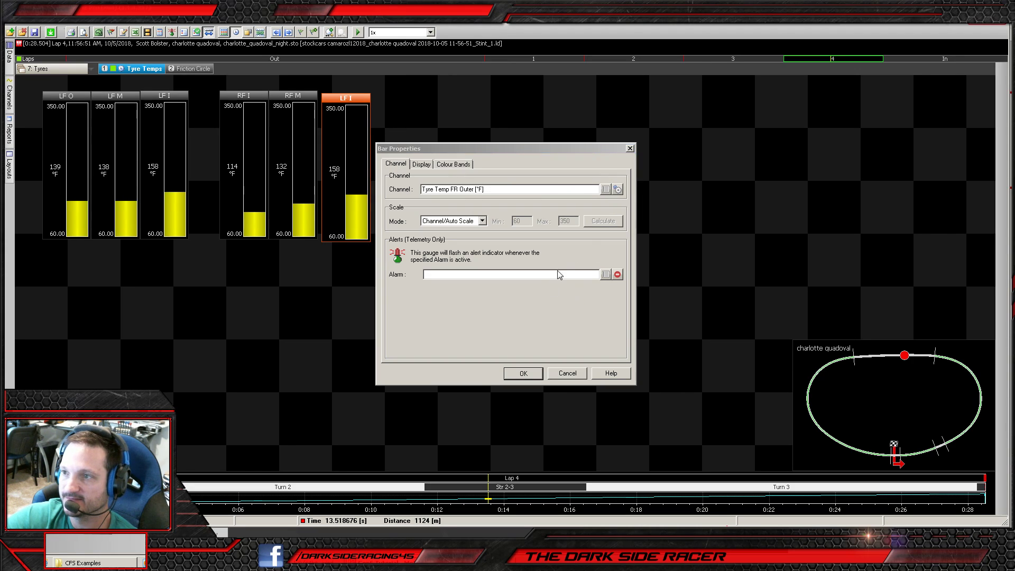
left_click(490, 221)
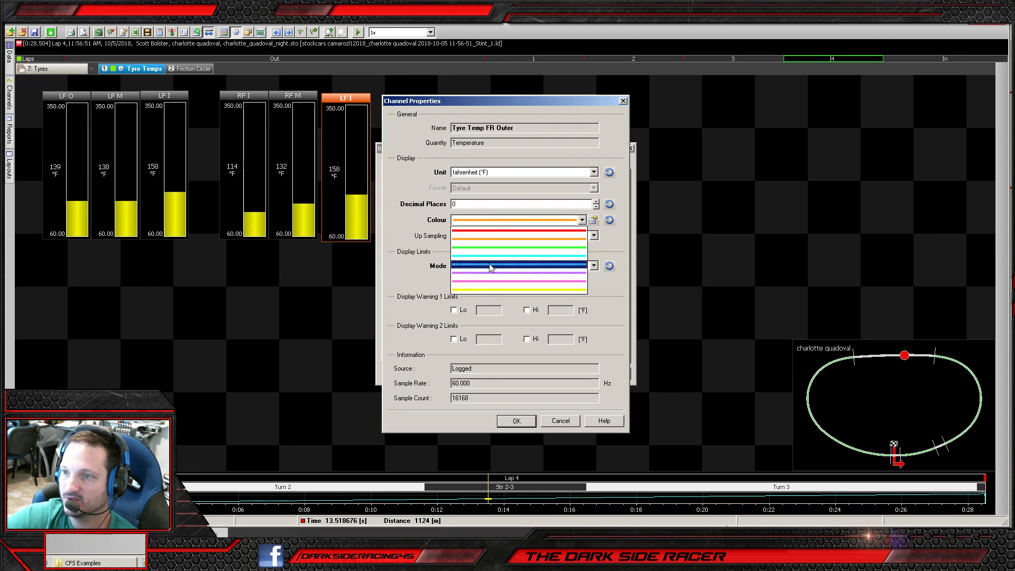
left_click(487, 291)
left_click(516, 421)
left_click(523, 374)
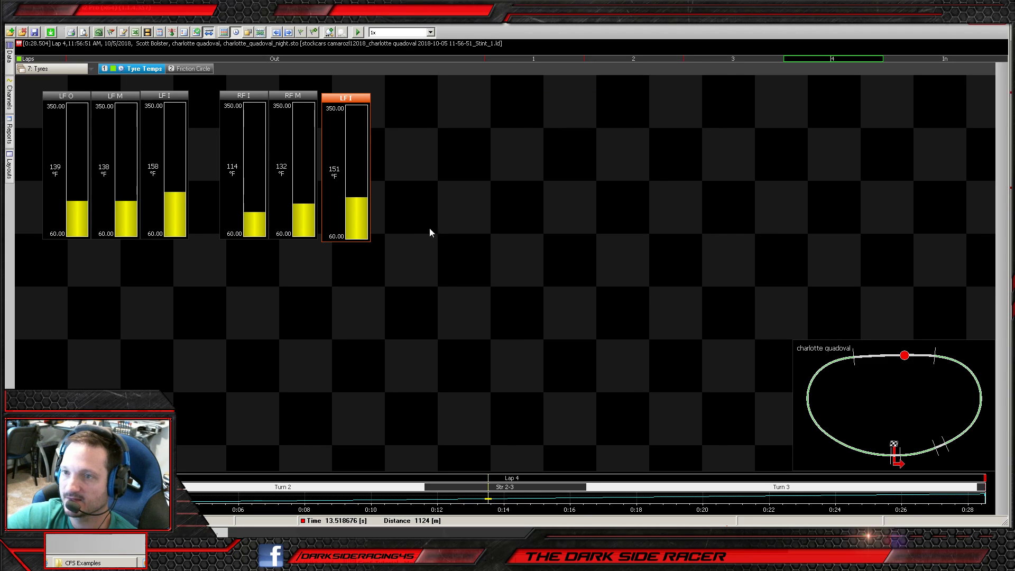
- Caption the Tyre Temp FR Outer gauge RFO and align it flush against the RF M gauge
right_click(334, 97)
key("Escape")
left_click(427, 164)
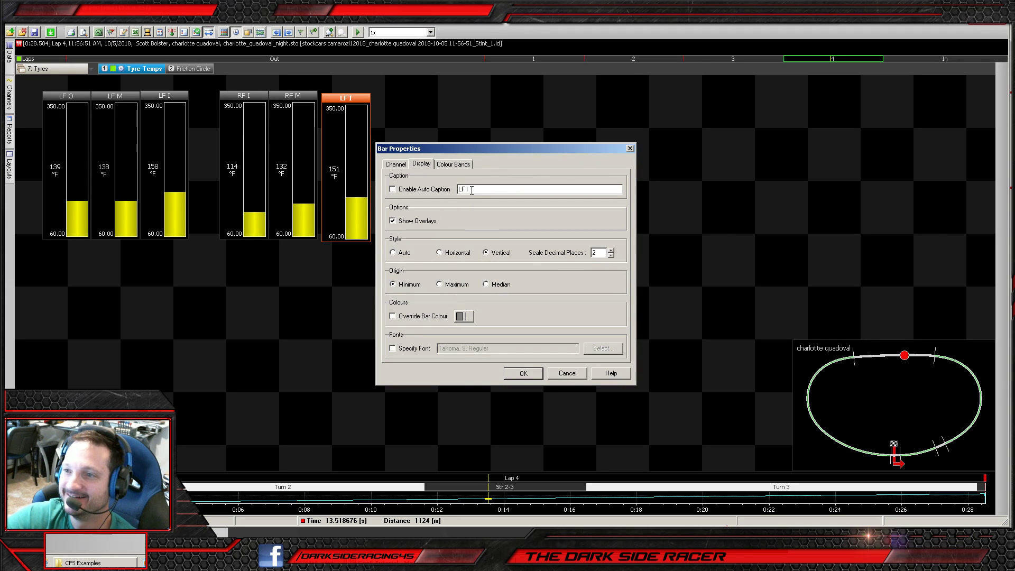
type("R")
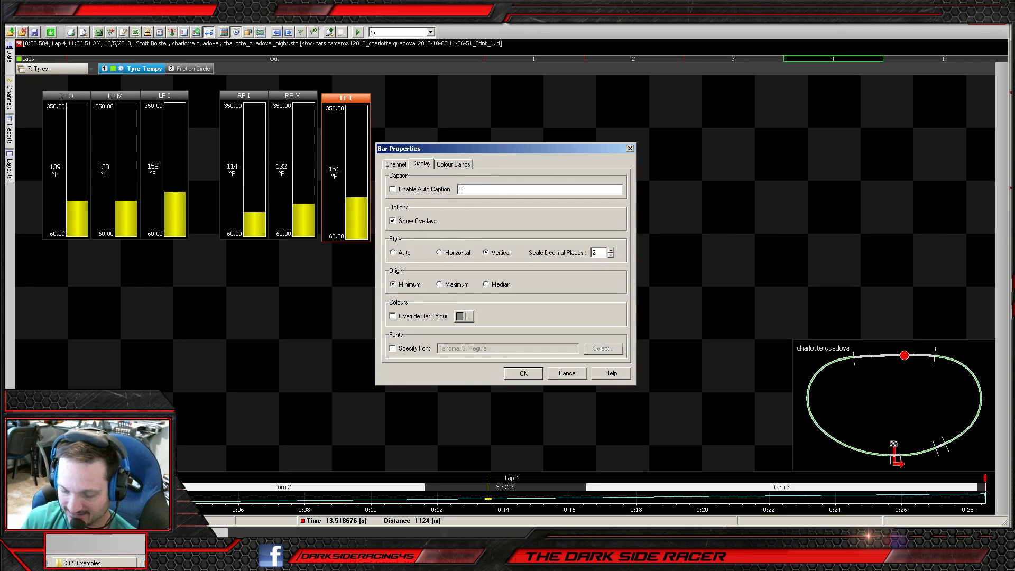
type("FO")
key("BackSpace")
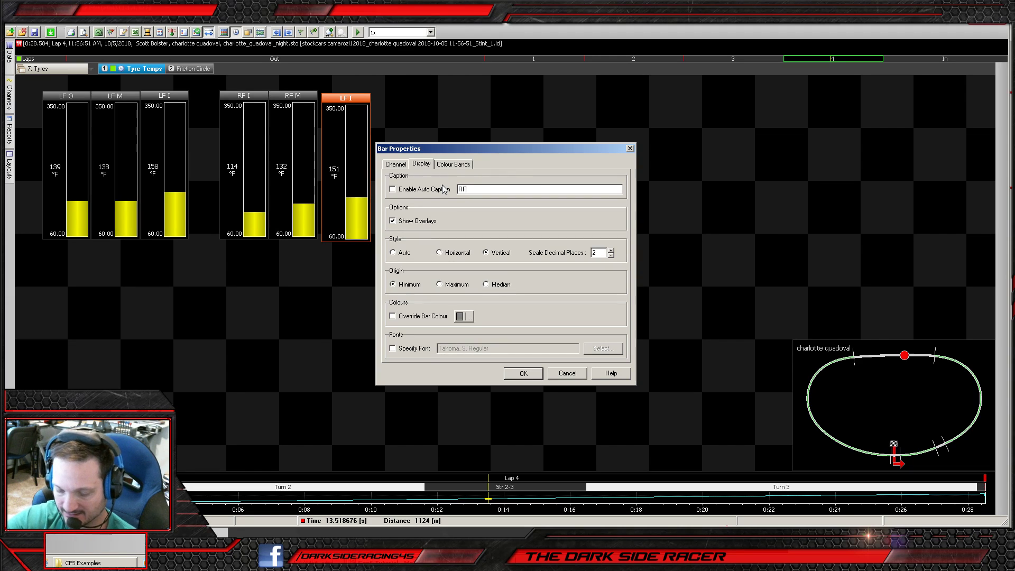
left_click(530, 375)
left_click_drag(327, 97, 323, 94)
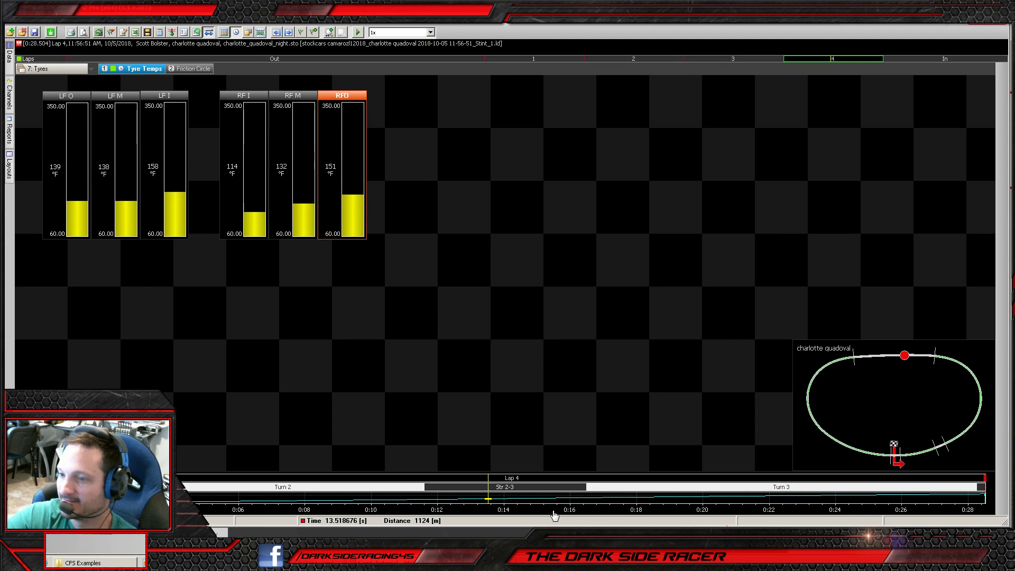
- Swap the positions of the LF O and LF I gauges on either side of the LF M gauge
mouse_move(148, 500)
left_mouse_down()
mouse_move(39, 500)
mouse_move(488, 499)
mouse_move(478, 495)
left_mouse_up()
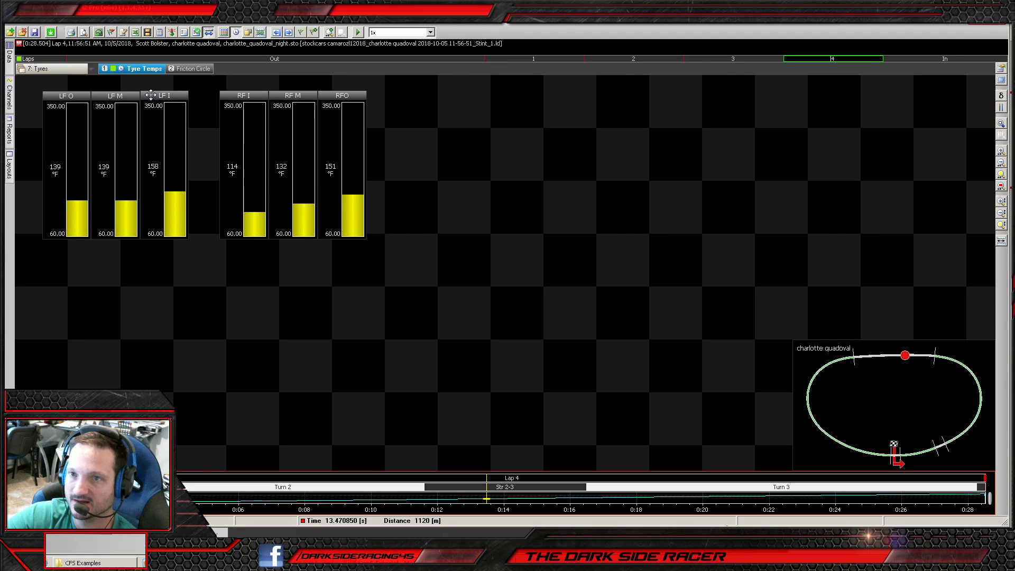
left_click_drag(151, 95, 194, 258)
left_click(69, 96)
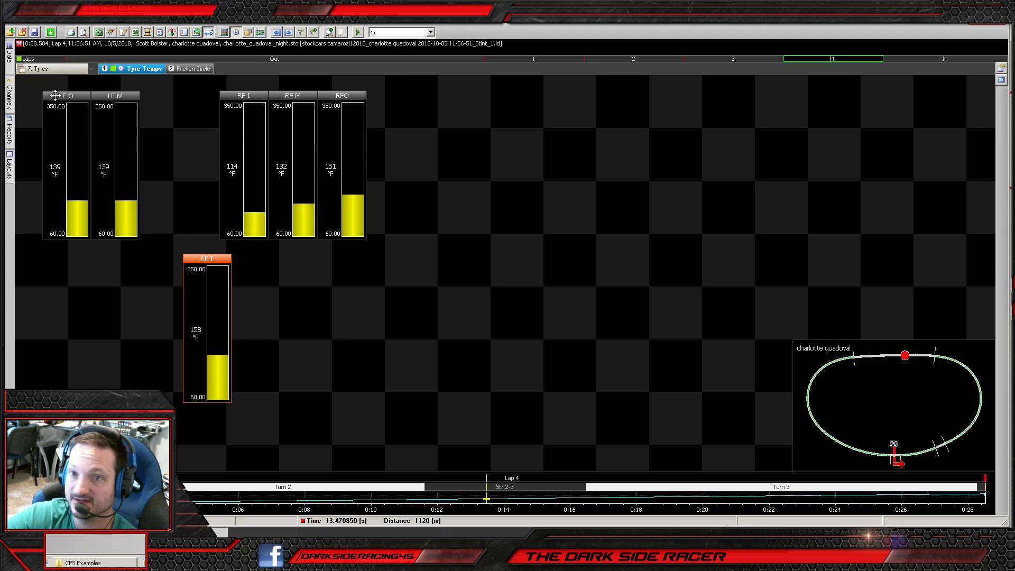
left_click_drag(145, 93, 149, 95)
double_click(149, 96)
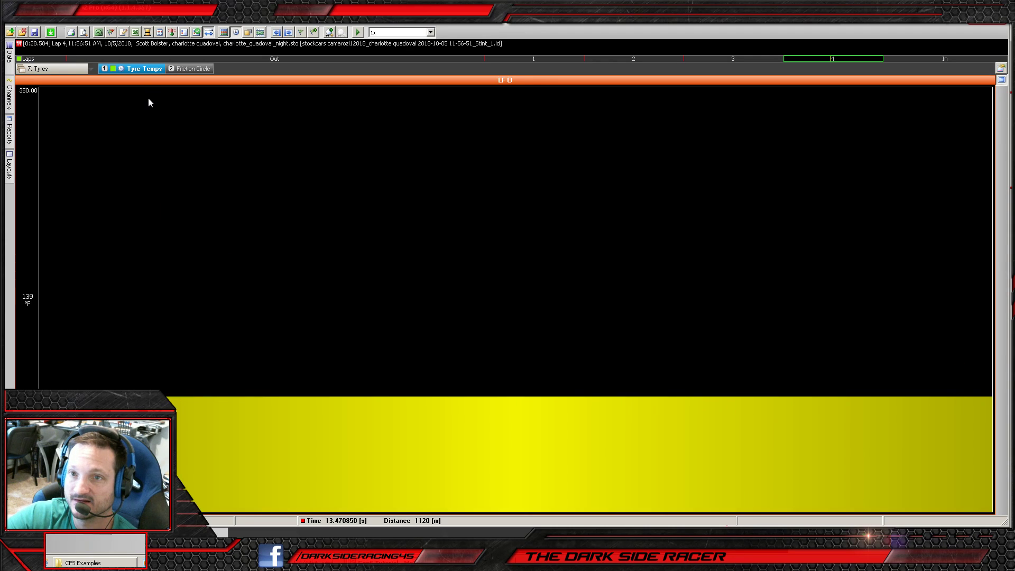
double_click(150, 82)
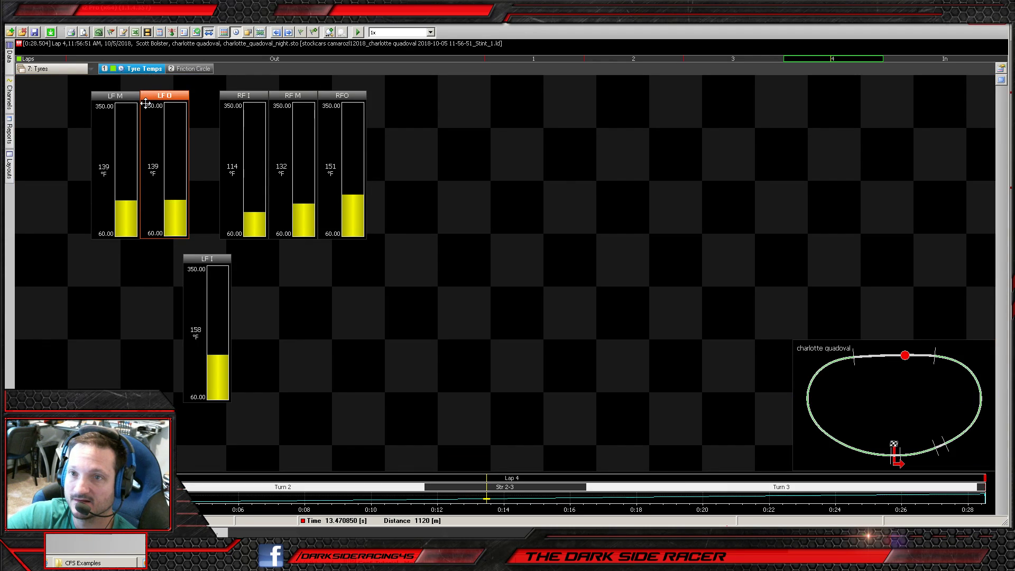
left_click_drag(192, 260, 50, 96)
- Swap the captions of the two swapped left-front gauges, naming the first one LF O and the third one LF I
right_click(59, 96)
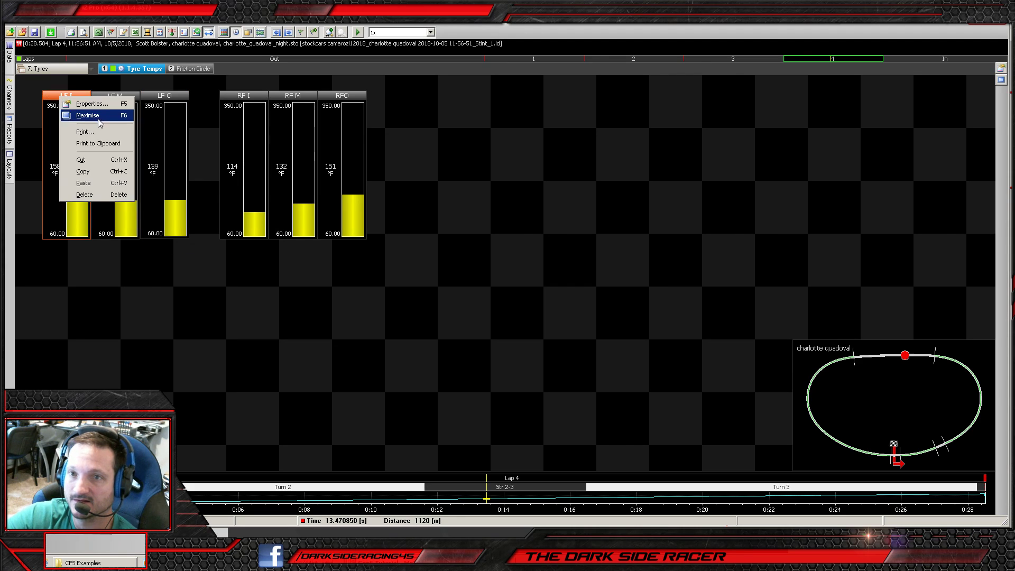
left_click(97, 106)
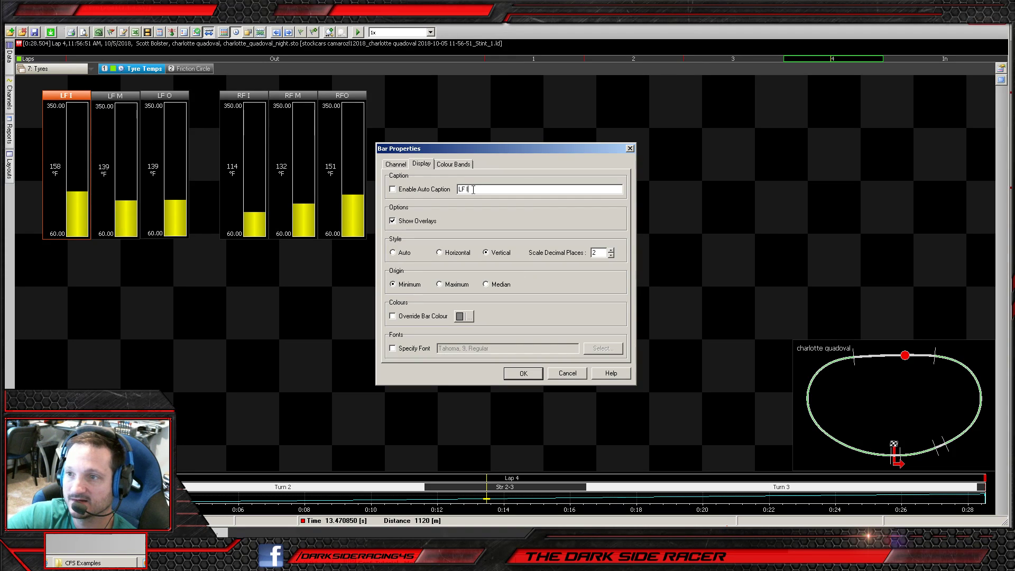
key("BackSpace")
type("O")
left_click(523, 374)
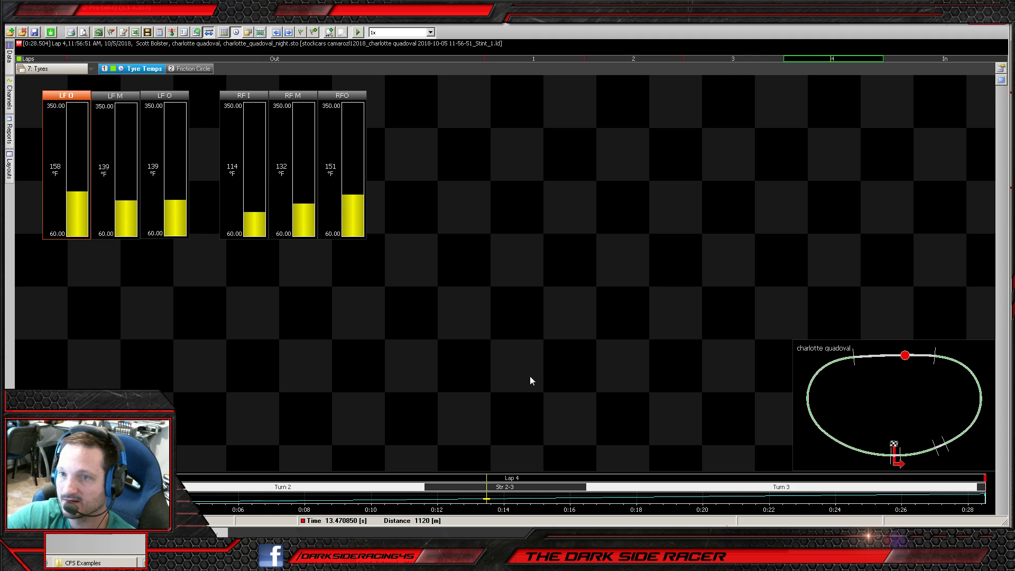
right_click(170, 96)
left_click(192, 103)
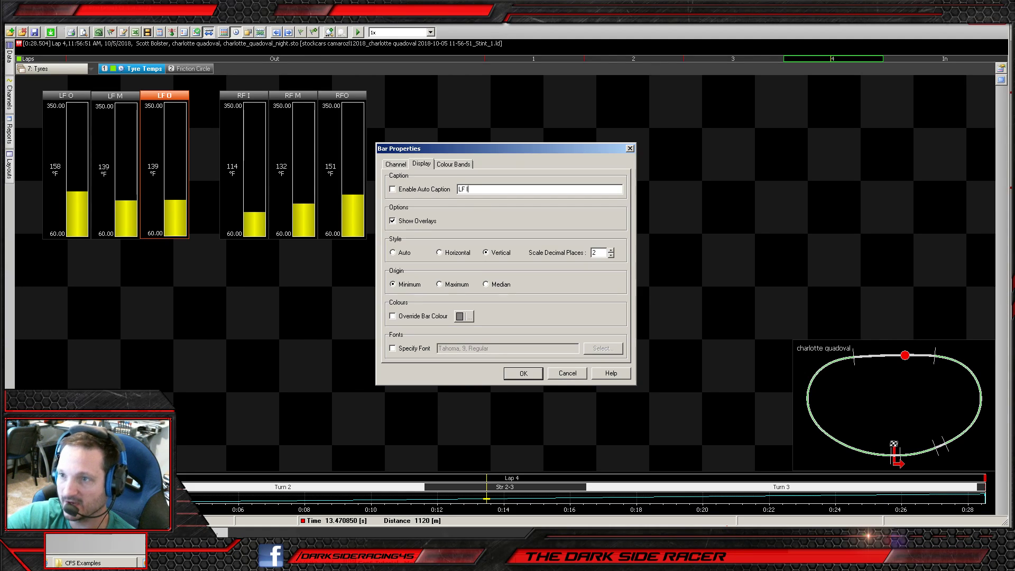
left_click(525, 374)
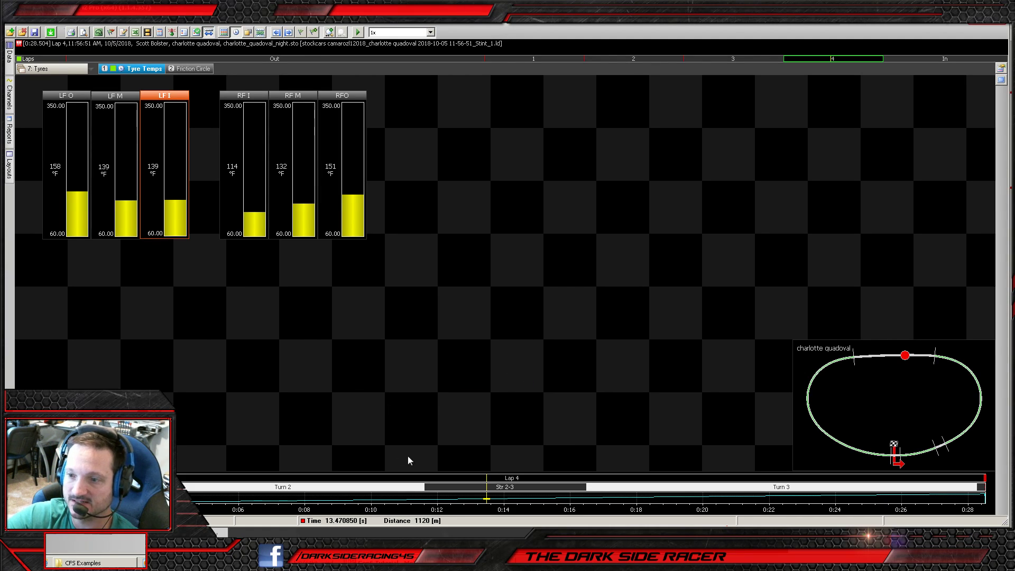
- Swap the positions of the RF I and RFO gauges on either side of the RF M gauge
left_click_drag(229, 95, 404, 126)
left_click(338, 96)
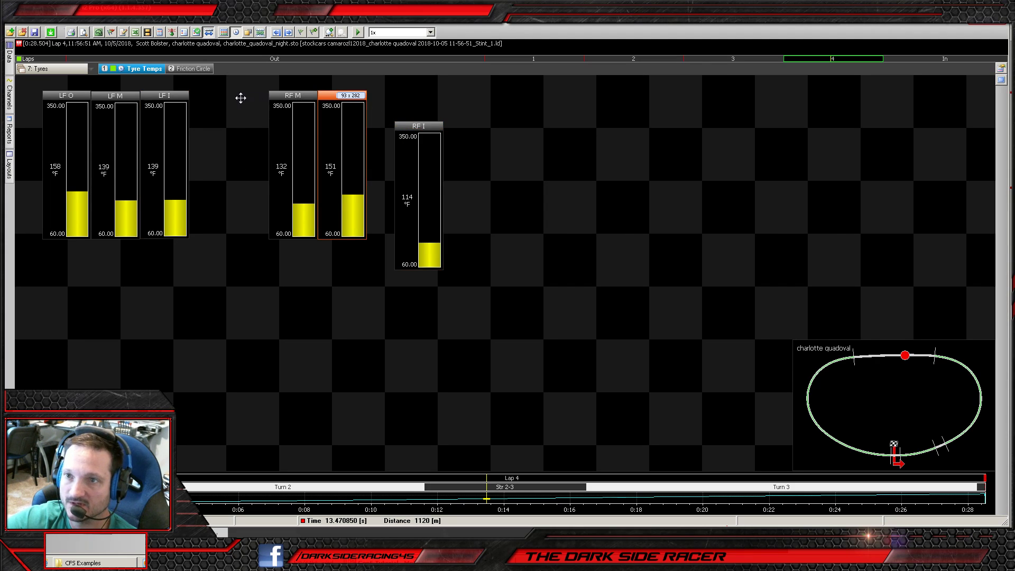
left_click_drag(231, 98, 231, 98)
left_click_drag(400, 126, 322, 95)
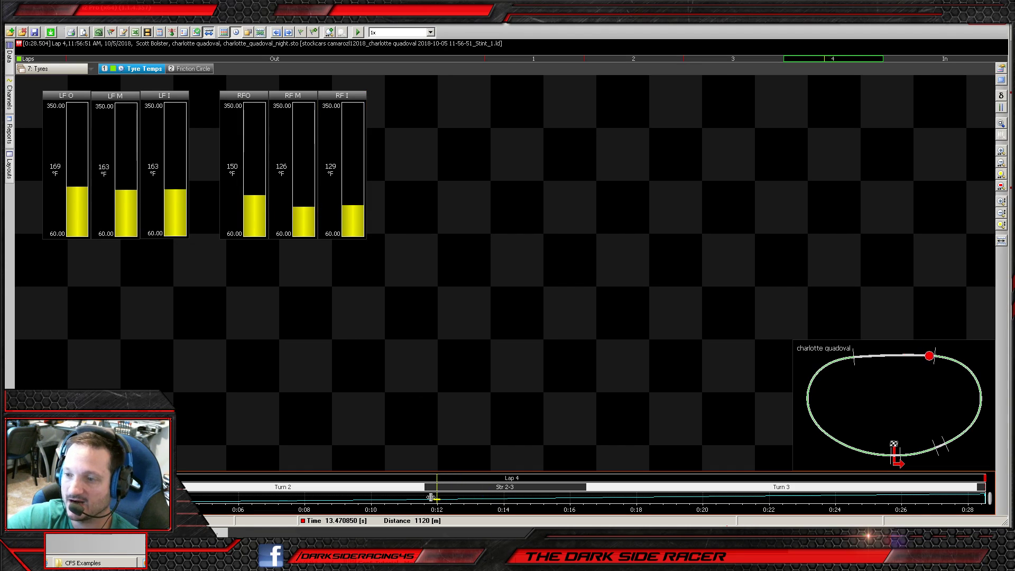
- Scrub the lap graph cursor back through Turn 2 to compare the front tyre temperatures
left_click_drag(490, 502, 351, 502)
mouse_move(442, 507)
left_mouse_down()
mouse_move(510, 503)
mouse_move(443, 502)
left_mouse_up()
left_click_drag(180, 502, 281, 496)
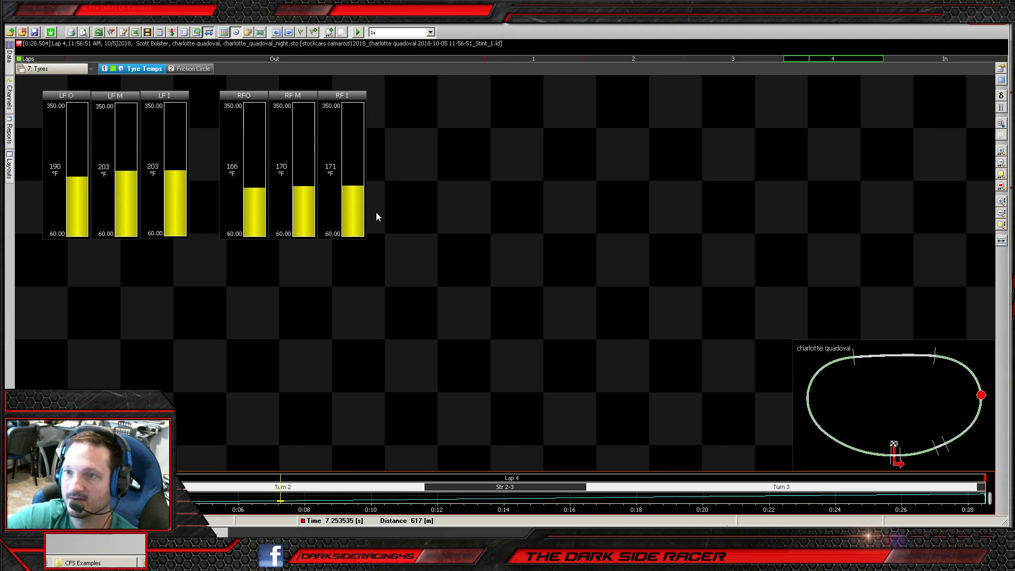
- Move the RFO gauge out of its row and put the RF I gauge in the first right-front slot
left_click_drag(236, 91, 421, 184)
left_click_drag(328, 95, 242, 95)
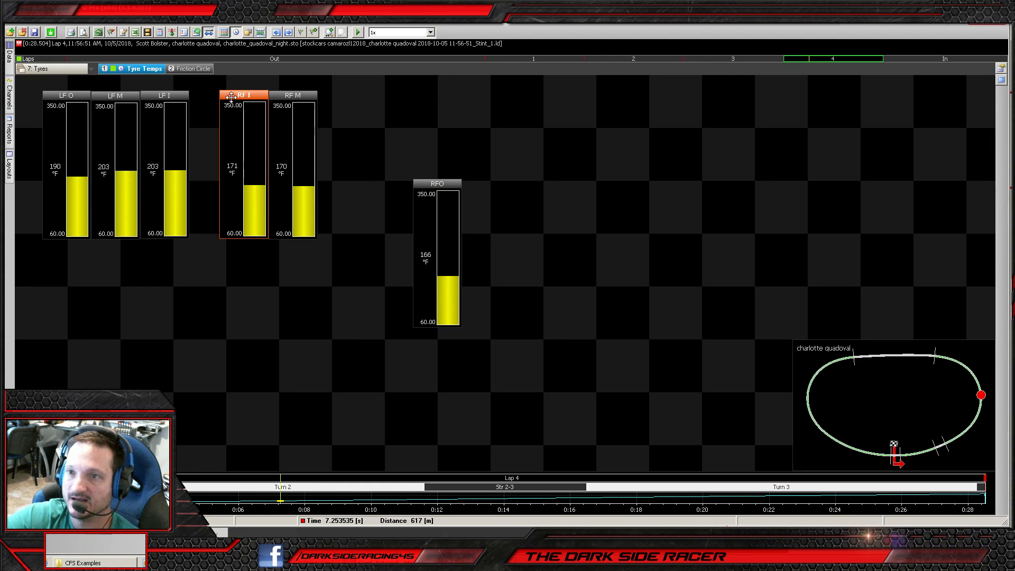
- Place the RFO gauge beside RF M and swap the positions of the LF O and LF I gauges
left_click_drag(419, 184, 329, 96)
left_click_drag(85, 94, 202, 217)
left_click_drag(149, 95, 67, 95)
left_click_drag(205, 217, 146, 97)
- Change the caption of the first left-front gauge to LF O
double_click(72, 99)
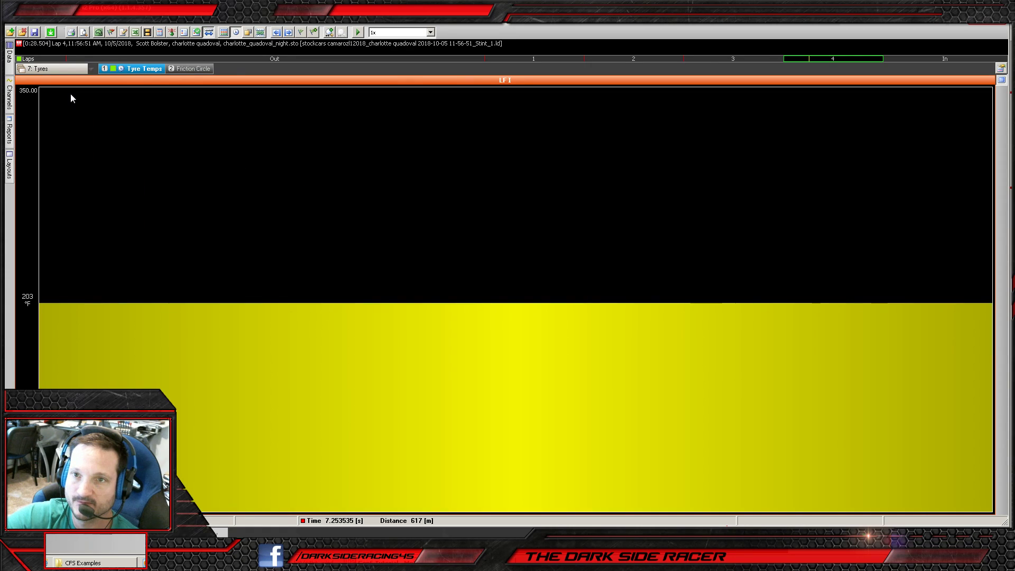
double_click(80, 80)
right_click(64, 94)
left_click(88, 105)
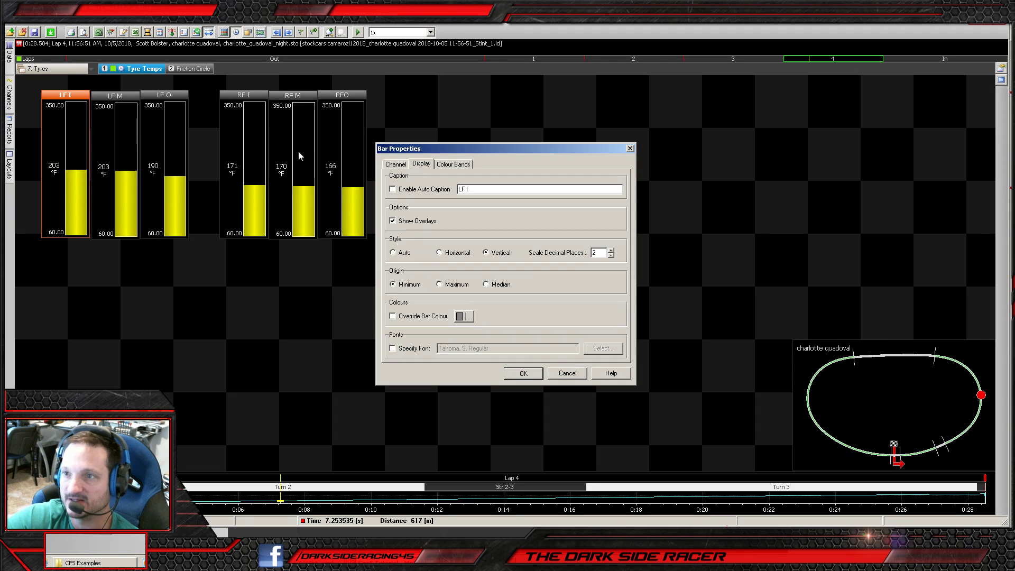
key("BackSpace")
type("O")
left_click(531, 372)
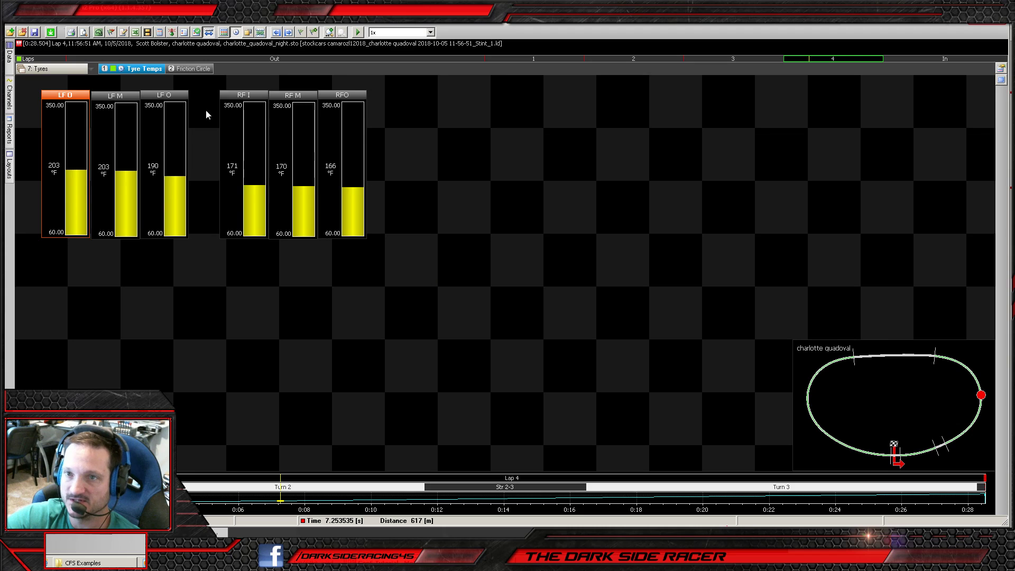
- Change the caption of the third left-front gauge, beside LF M, to LF I
left_click(160, 96)
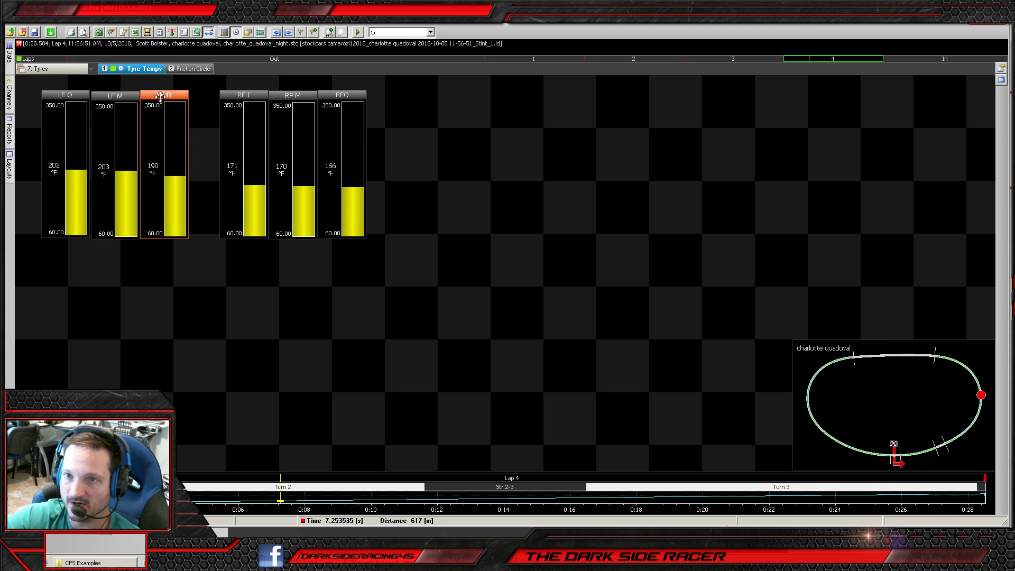
left_click(129, 96)
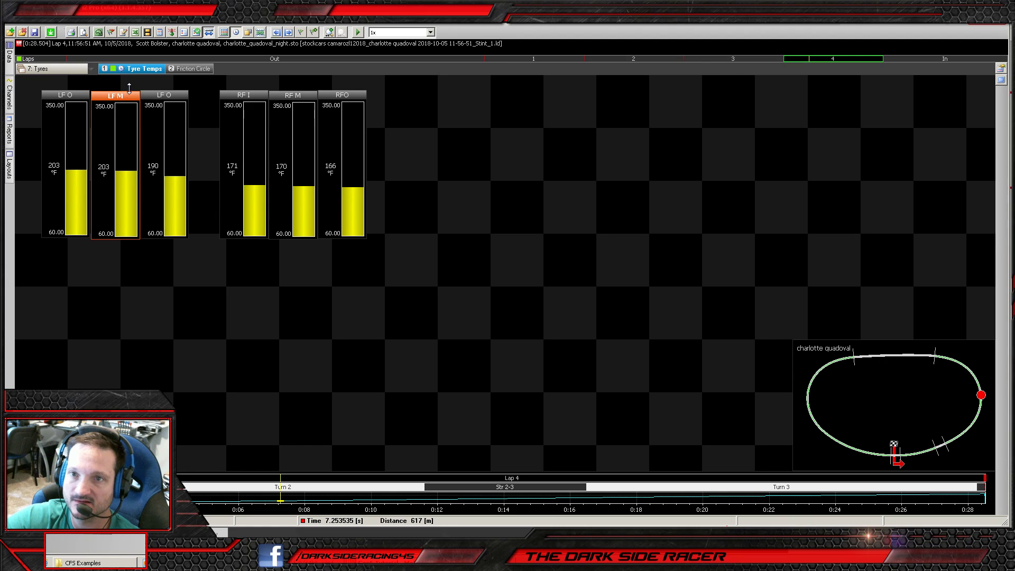
right_click(151, 97)
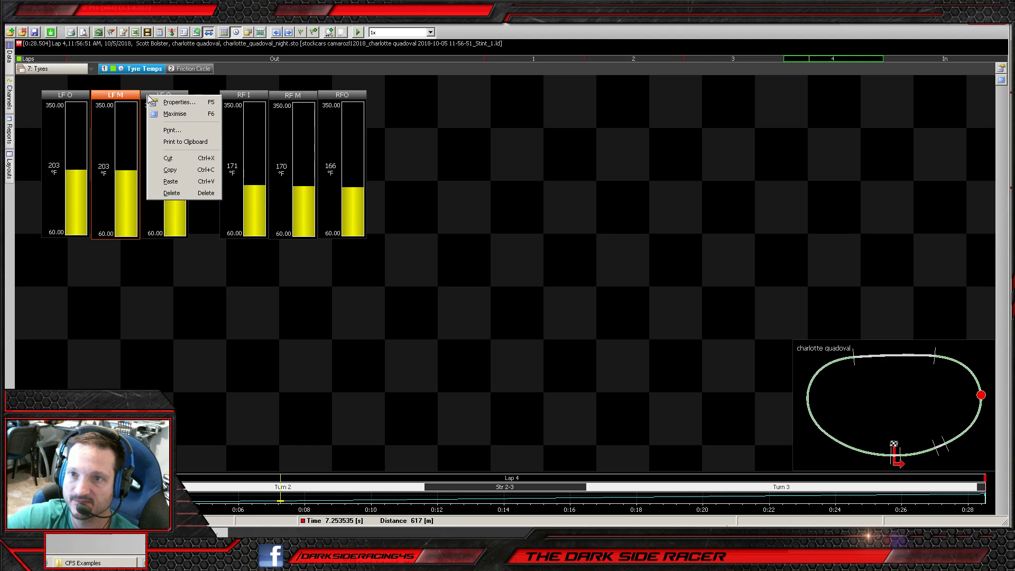
left_click(165, 105)
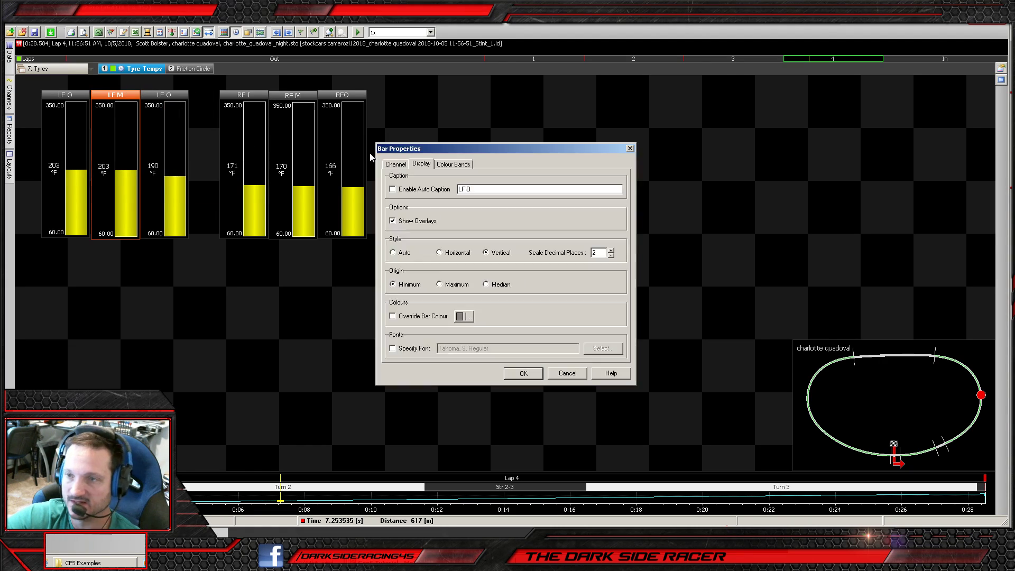
left_click(488, 191)
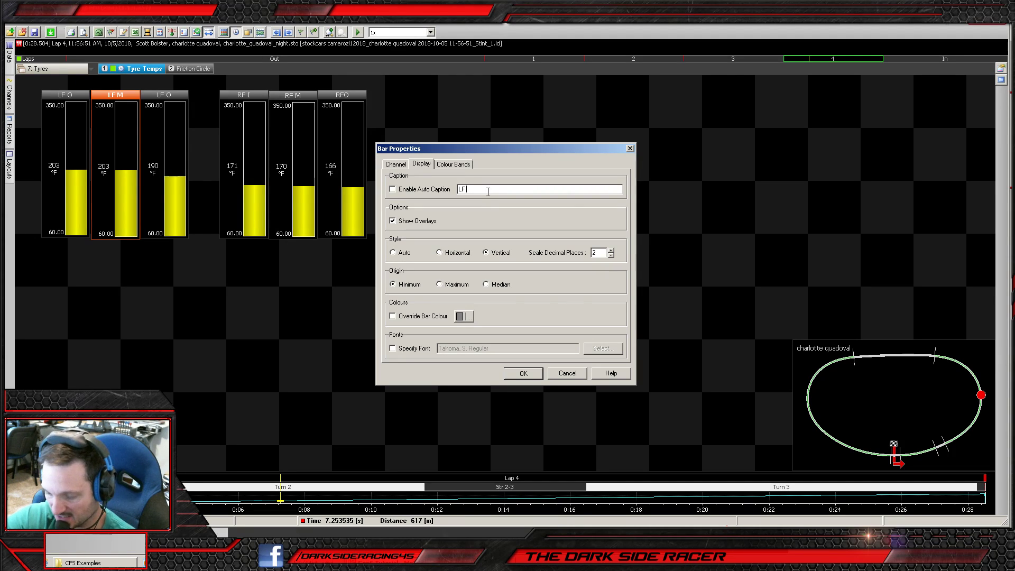
type("I")
left_click(525, 374)
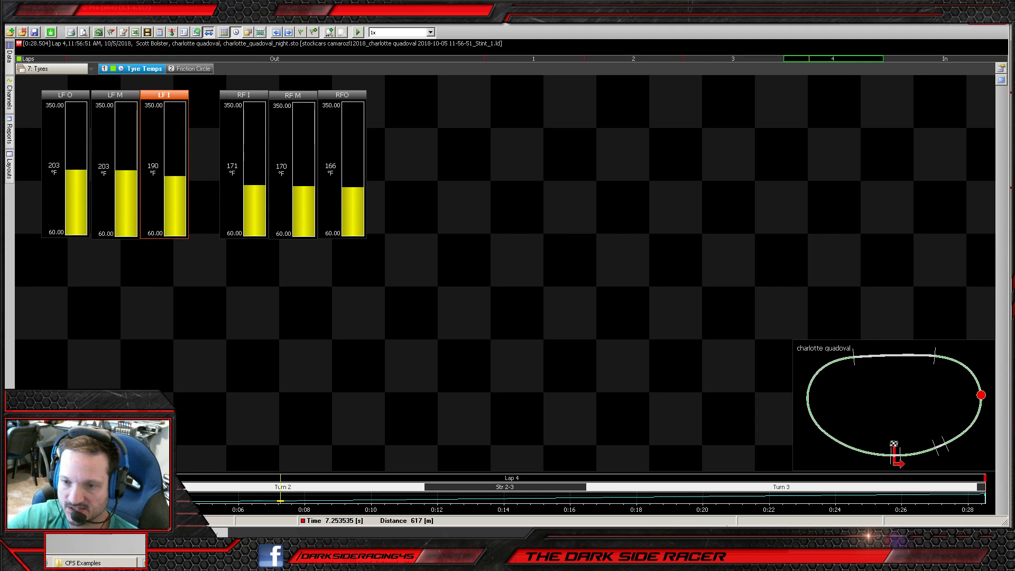
- Move the lap 4 time cursor through the back straight to about 22.25 s in Turn 3 to examine the tyre temperatures
left_click_drag(169, 495, 514, 500)
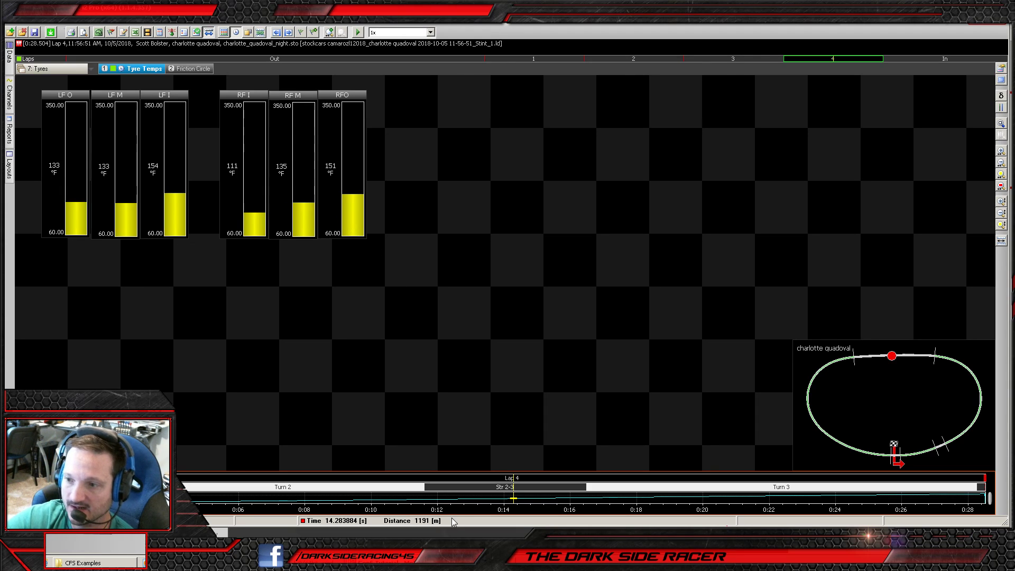
left_click_drag(512, 497, 770, 496)
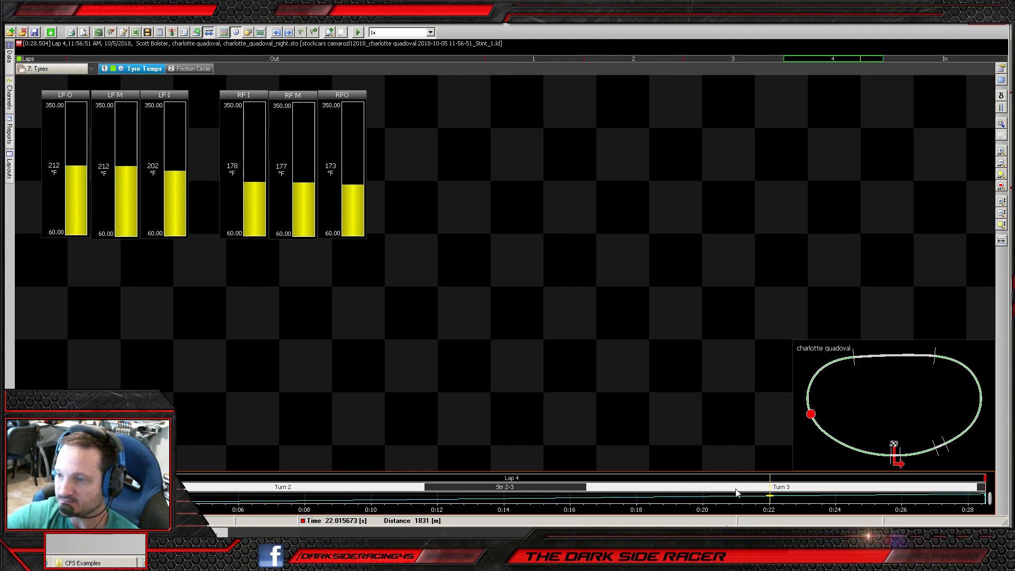
mouse_move(771, 498)
left_mouse_down()
mouse_move(532, 504)
mouse_move(778, 497)
left_mouse_up()
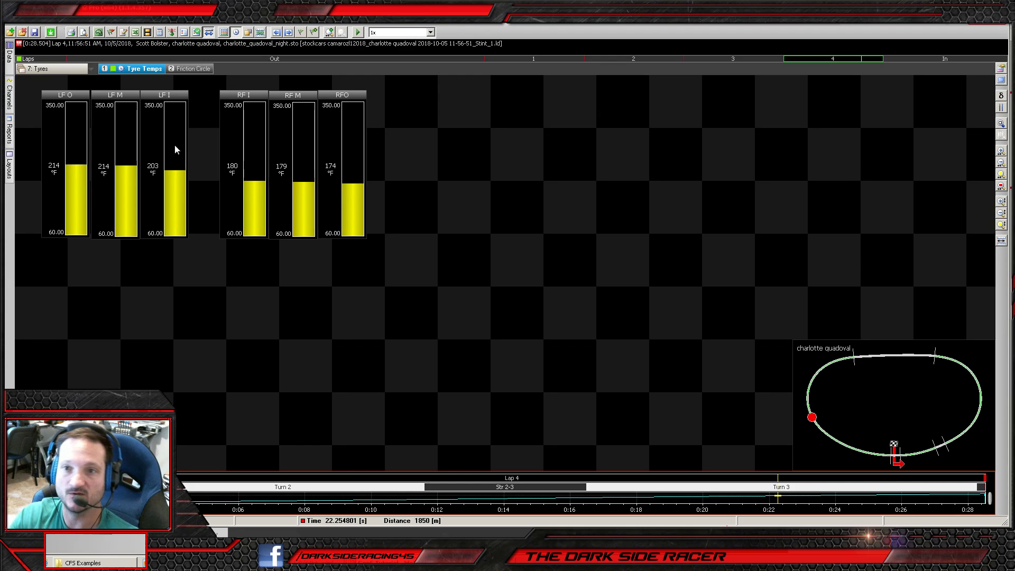
- Insert a copy of the LF I gauge below the left-front gauges and assign it the Tyre Temp RL Outer channel
right_click(46, 265)
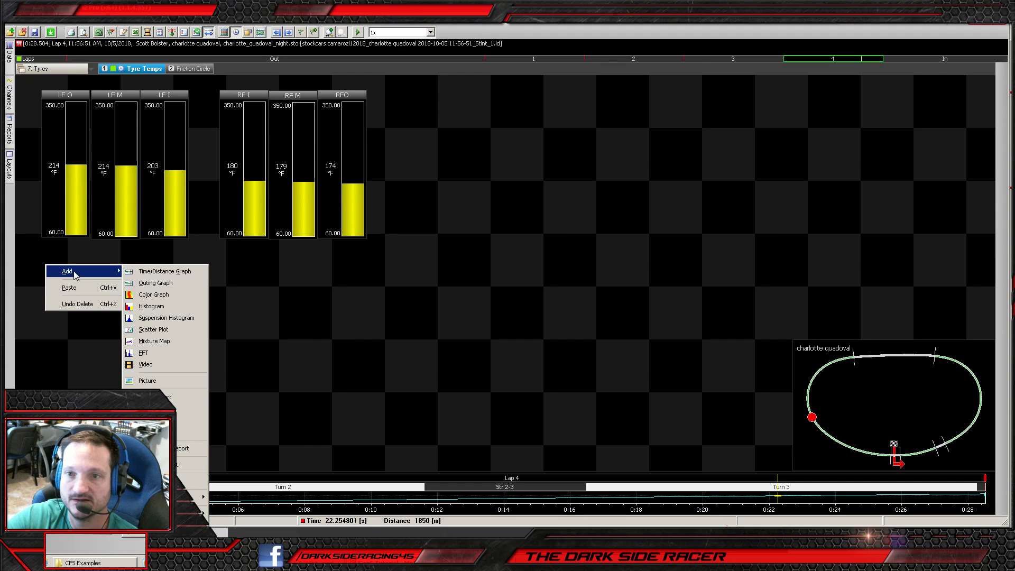
left_click(74, 306)
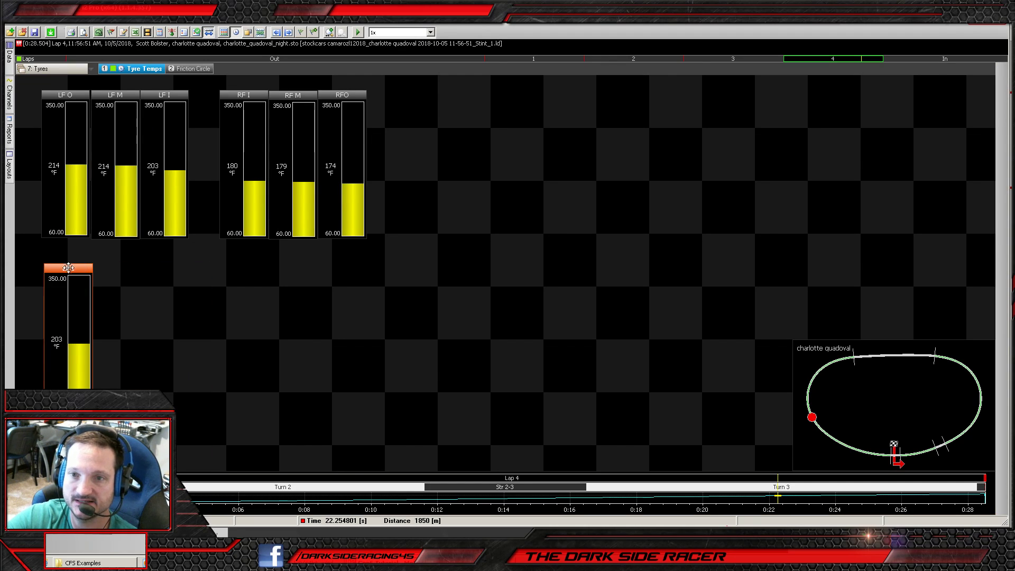
right_click(63, 272)
left_click(87, 277)
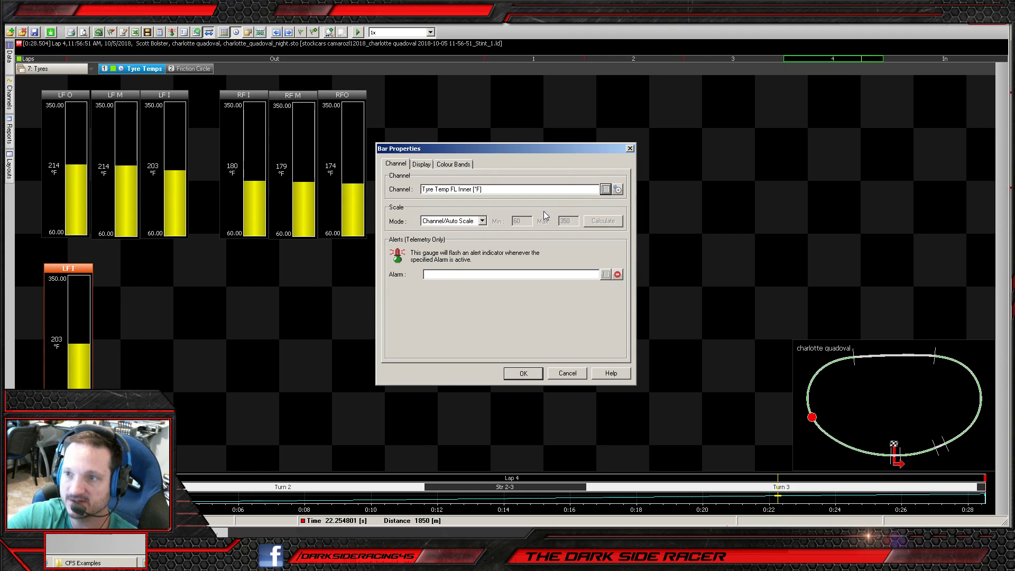
left_click(605, 189)
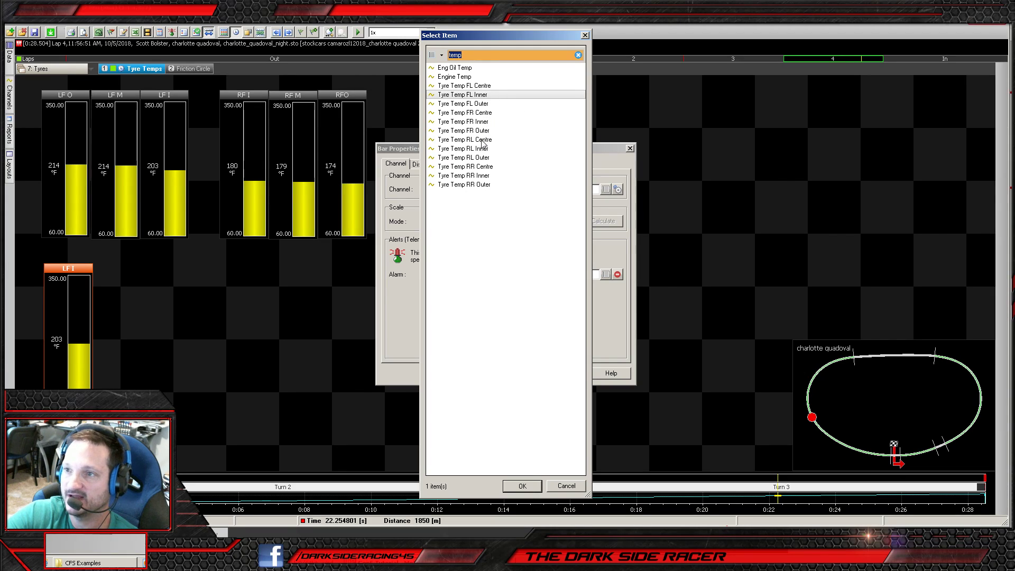
left_click(483, 157)
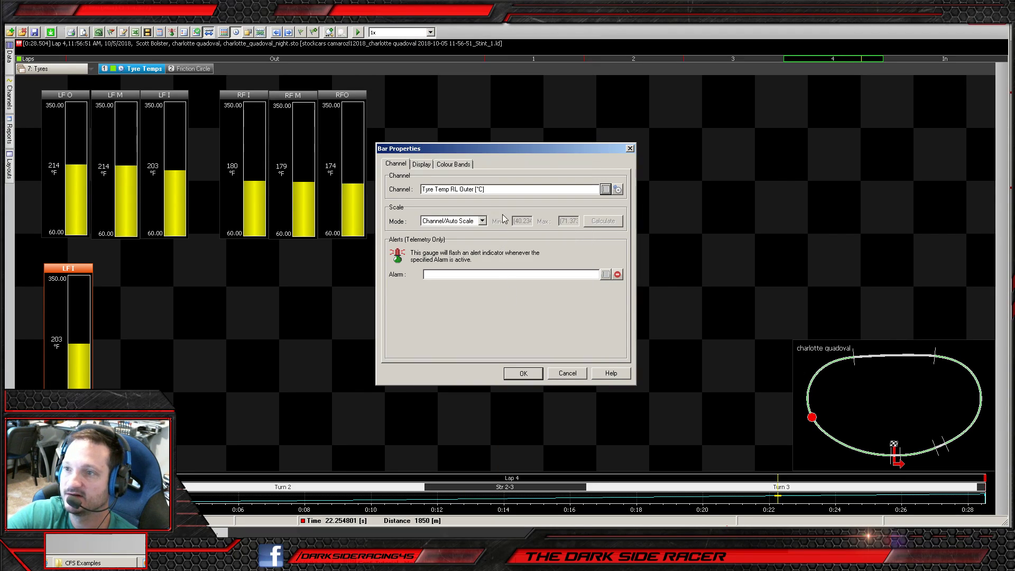
- Set the Tyre Temp RL Outer channel to fahrenheit, 0 decimal places and manual display limits of 60 to 350
left_click(620, 190)
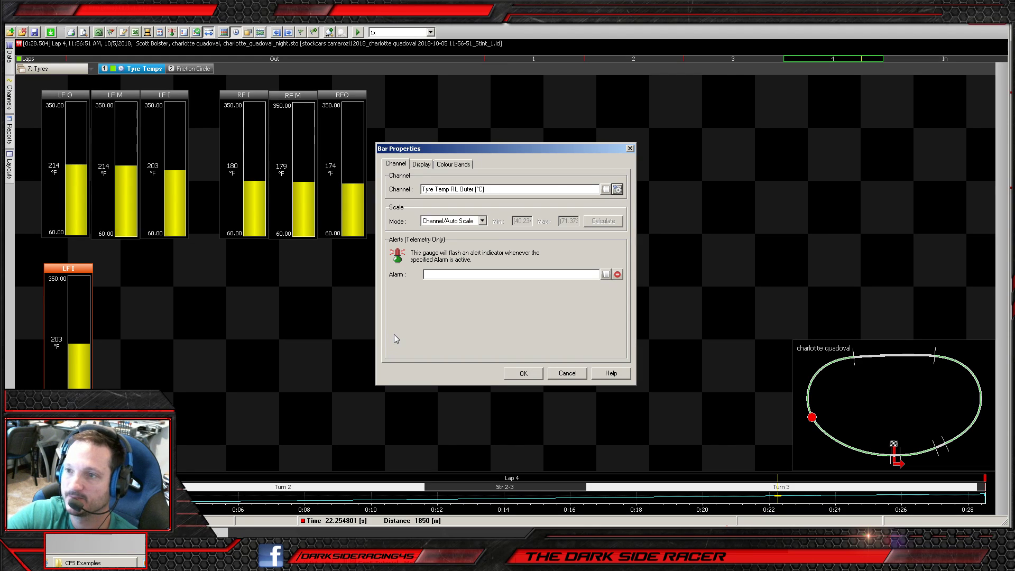
left_click(486, 173)
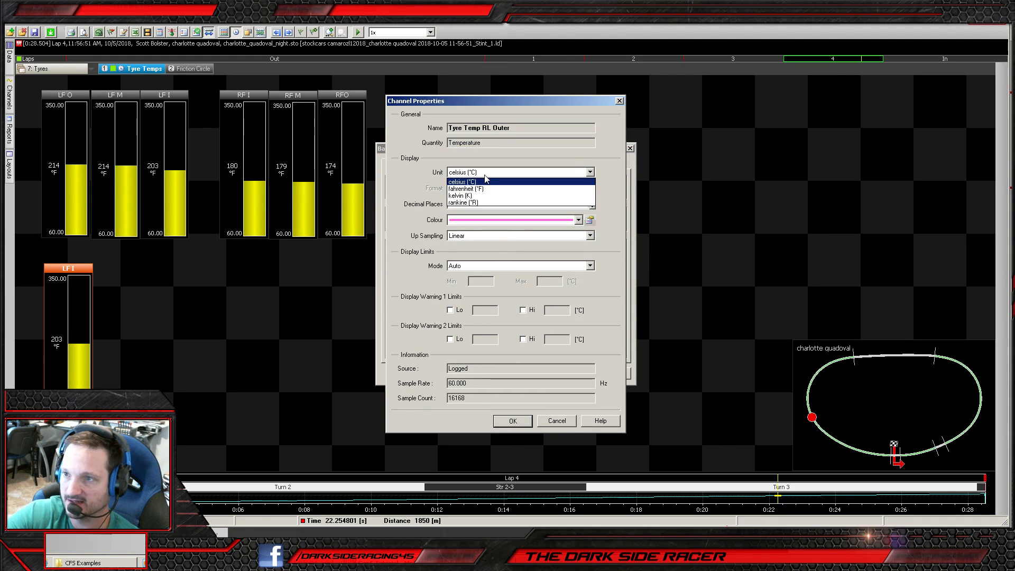
left_click(485, 189)
type("0")
left_click(486, 266)
left_click(486, 280)
left_click(486, 282)
type("60")
left_click(537, 286)
type("350")
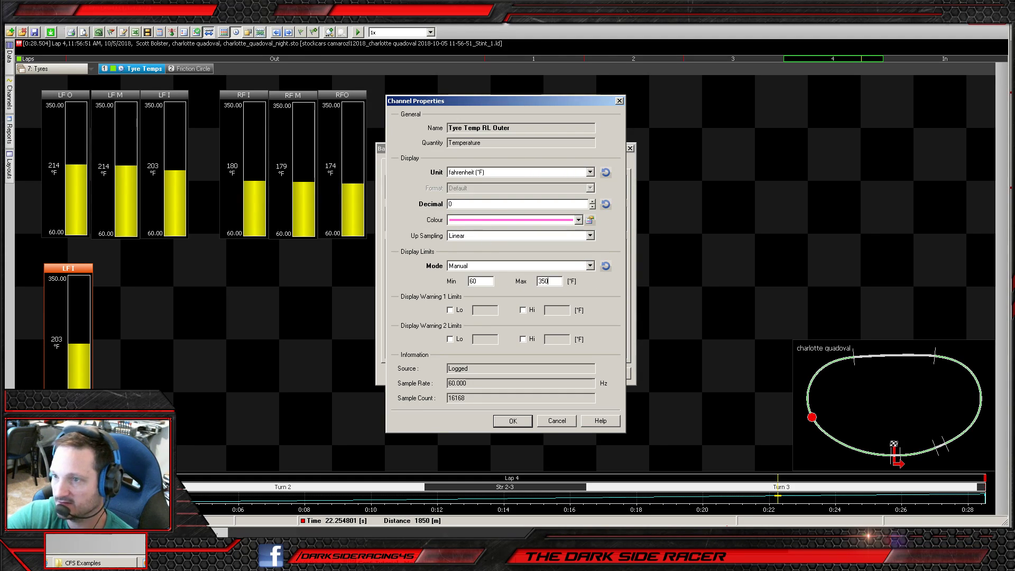
left_click(519, 422)
left_click(528, 374)
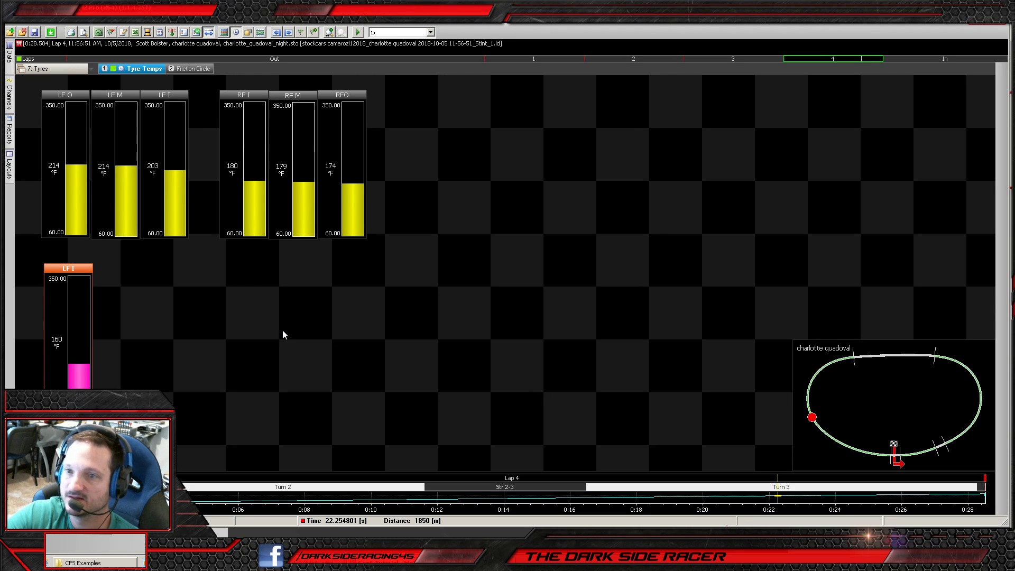
- Move the new gauge beneath RF I and change its channel to Tyre Temp RR Inner
left_click_drag(54, 269, 52, 254)
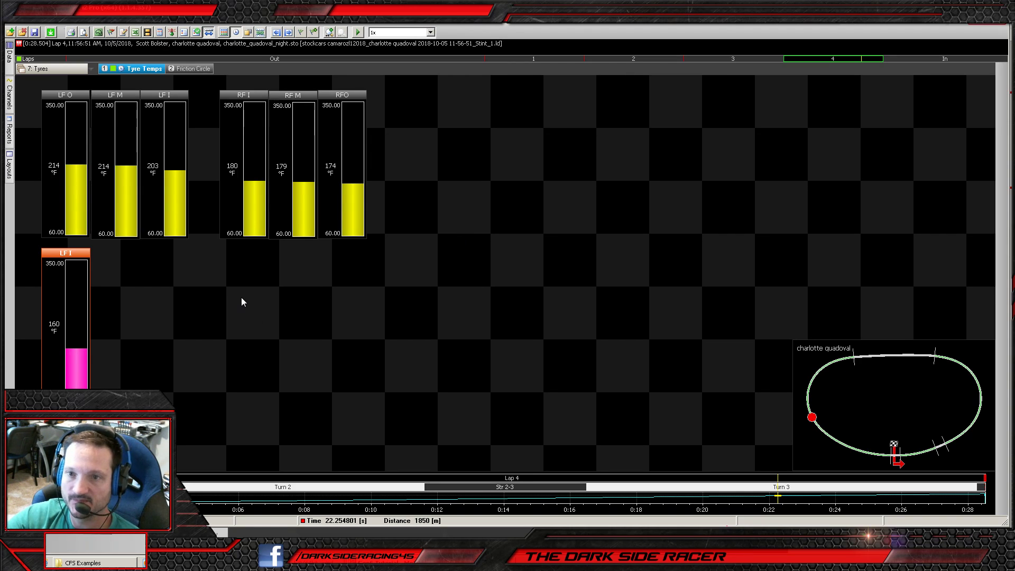
left_click_drag(47, 255, 225, 262)
right_click(228, 265)
left_click(257, 272)
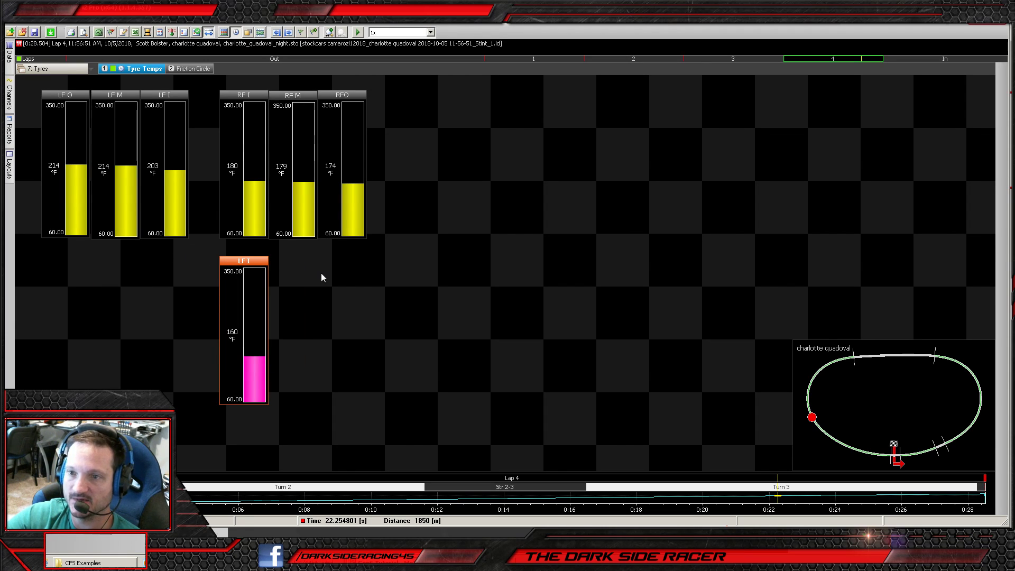
left_click(605, 189)
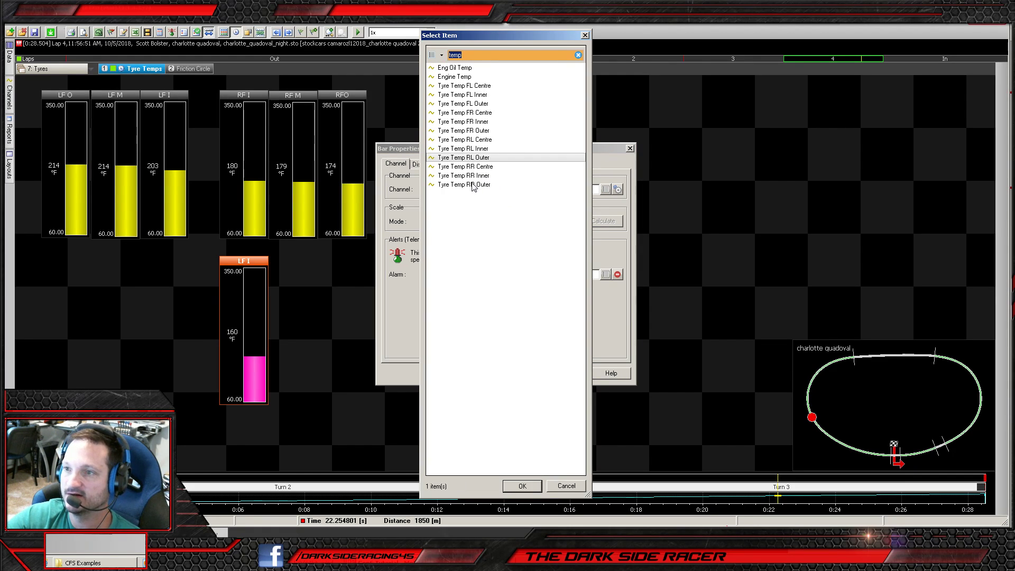
double_click(471, 175)
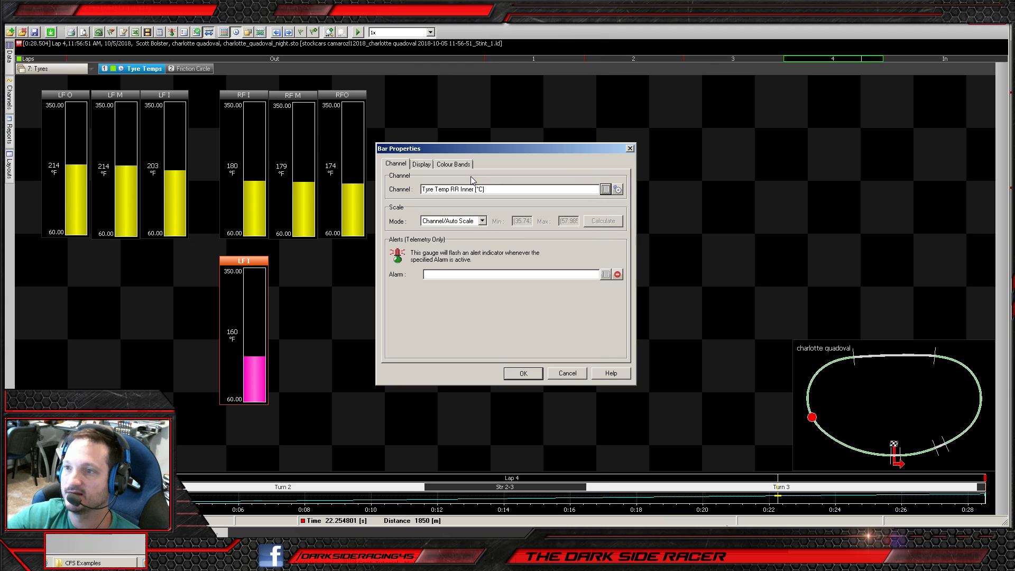
- Set the Tyre Temp RR Inner channel to fahrenheit, 0 decimal places and manual display limits of 60 to 350
left_click(617, 189)
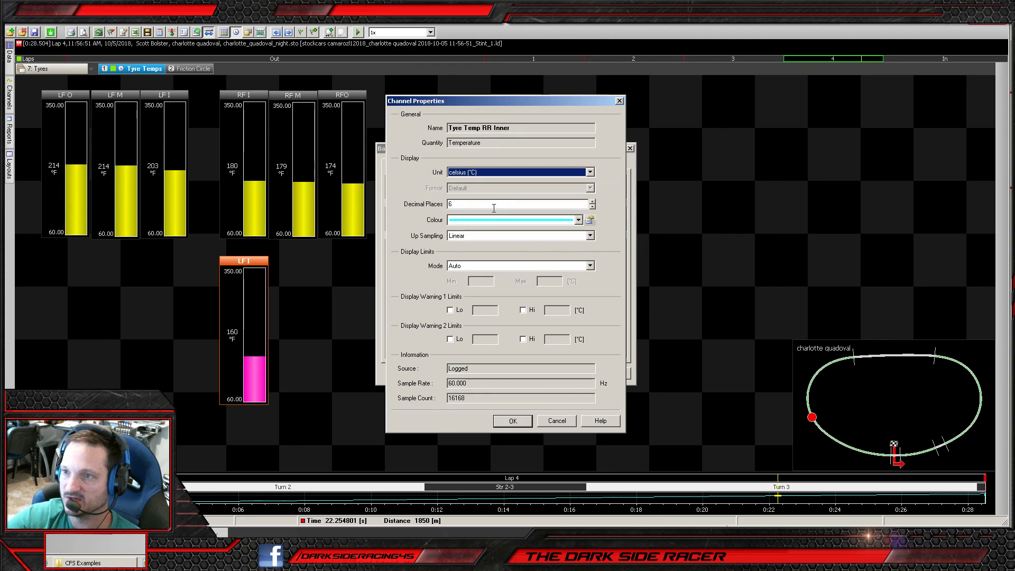
left_click(482, 173)
left_click(483, 189)
double_click(473, 206)
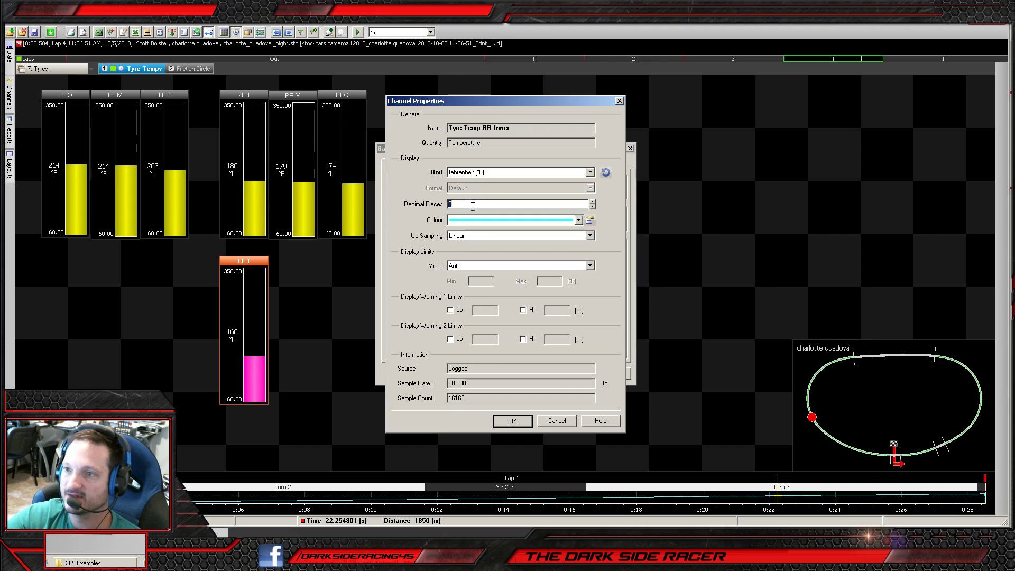
type("0")
left_click(468, 266)
left_click(462, 282)
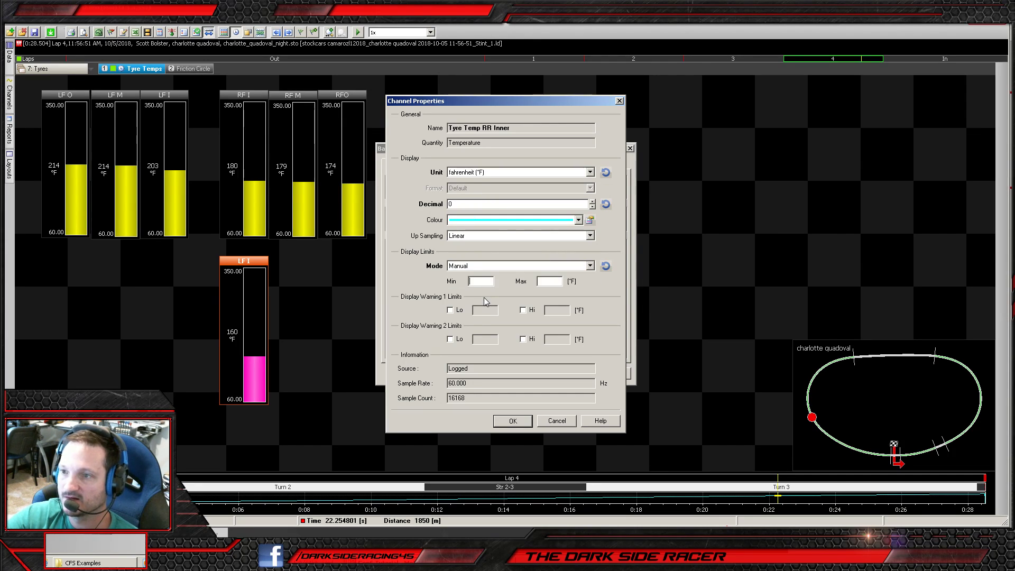
left_click(480, 281)
type("60")
left_click(552, 282)
type("350")
left_click(513, 420)
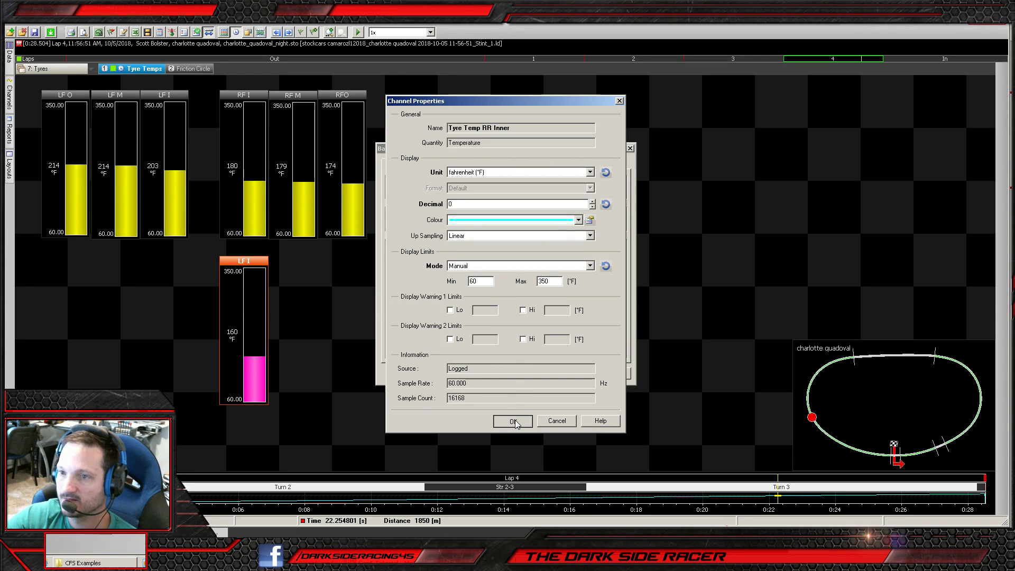
- Change the caption of the gauge beneath RF I to RR I
left_click(422, 164)
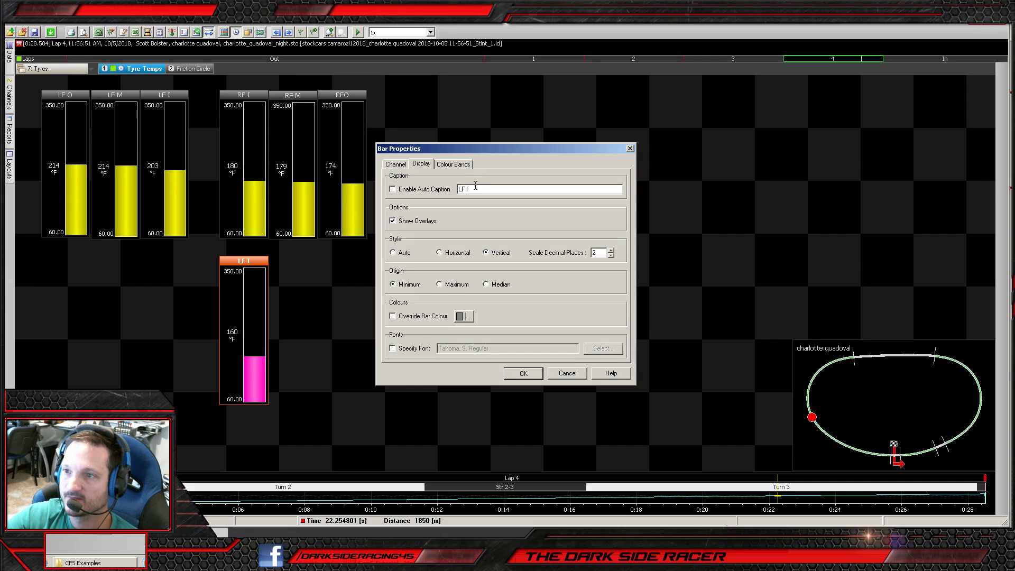
type("rr")
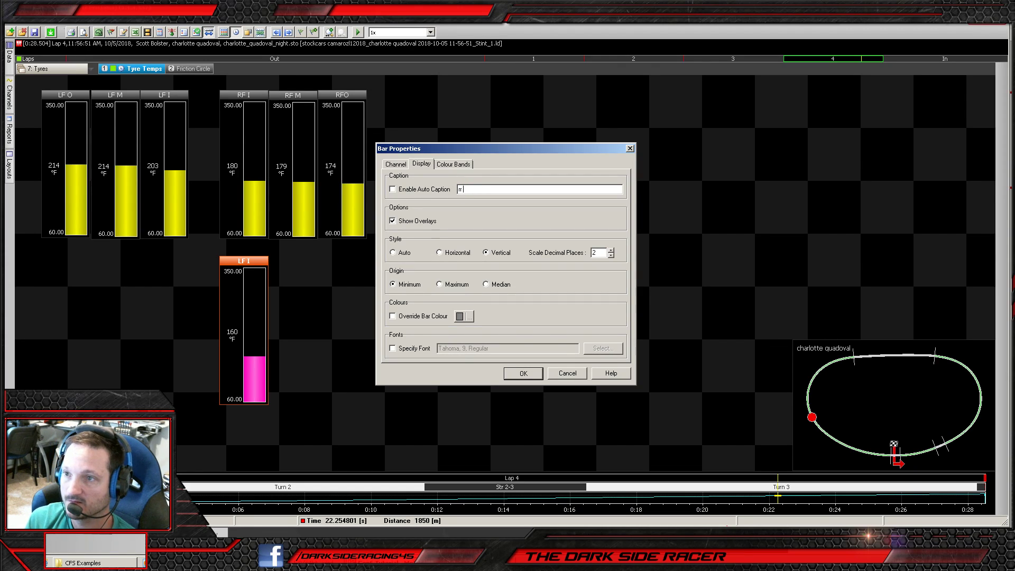
key("BackSpace")
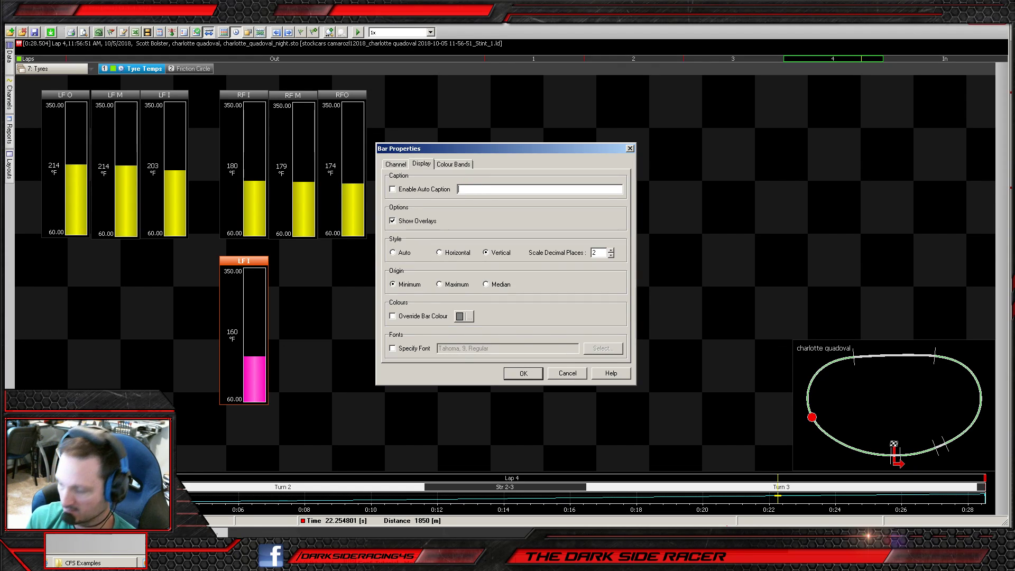
type("RR I")
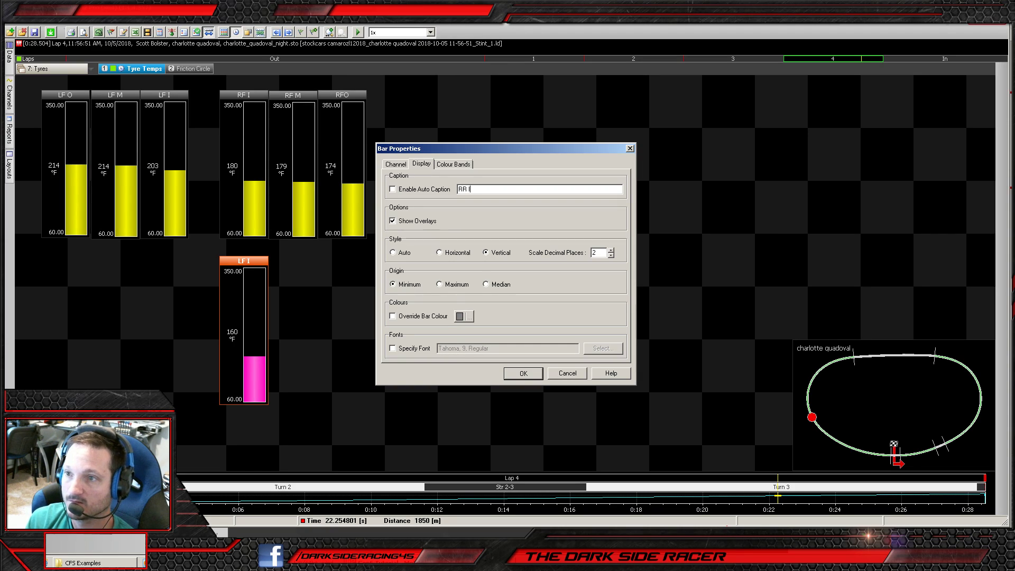
key("Return")
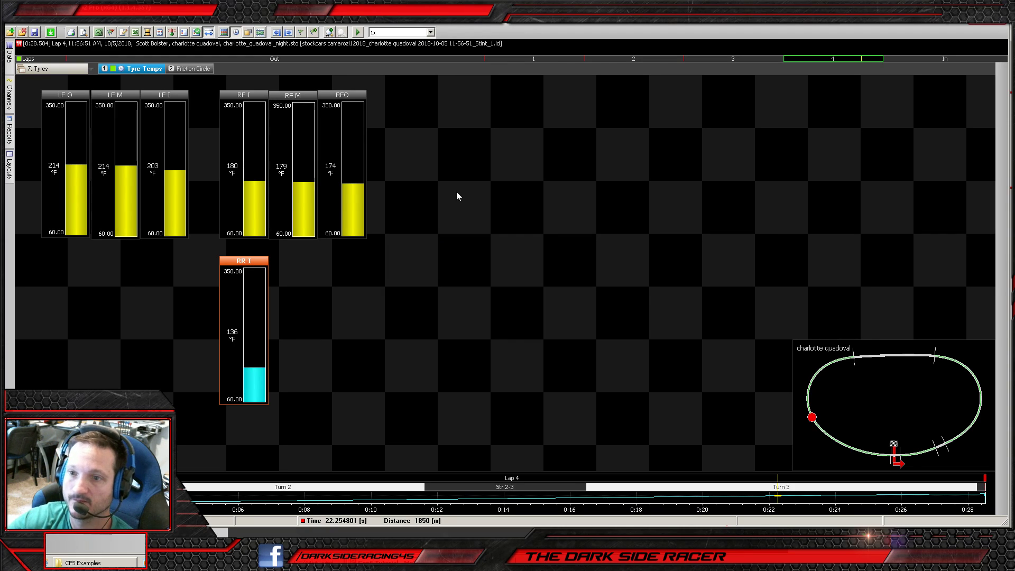
- Paste a copy of the bar gauge beside RR I and change its channel to Tyre Temp RR Centre
right_click(275, 259)
mouse_move(304, 267)
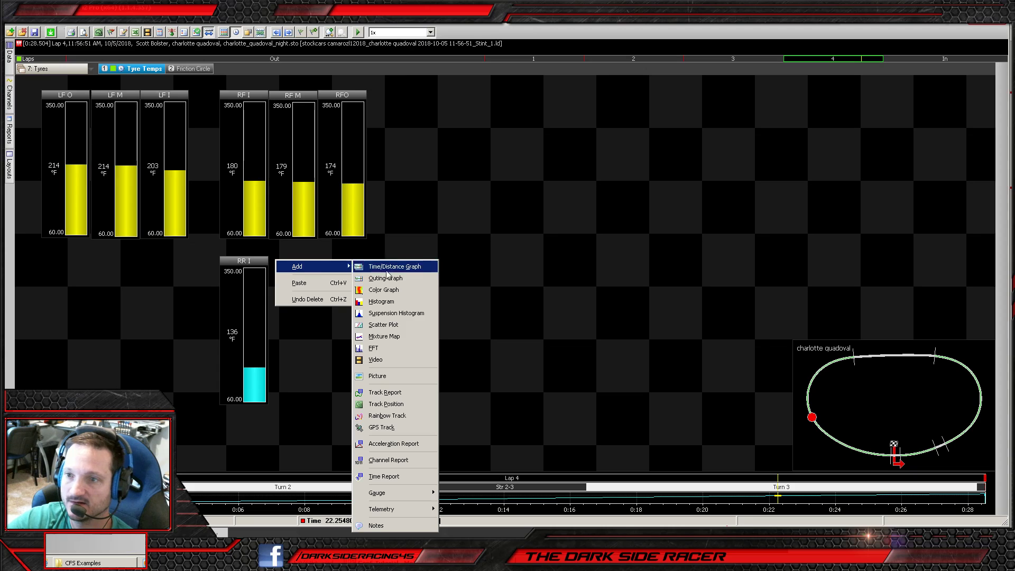
left_click(315, 285)
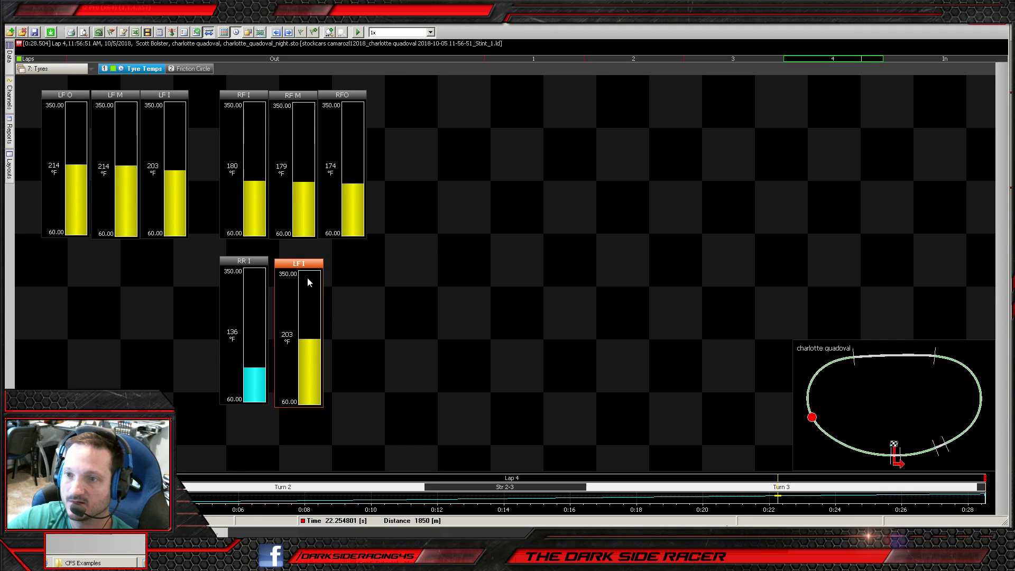
right_click(283, 260)
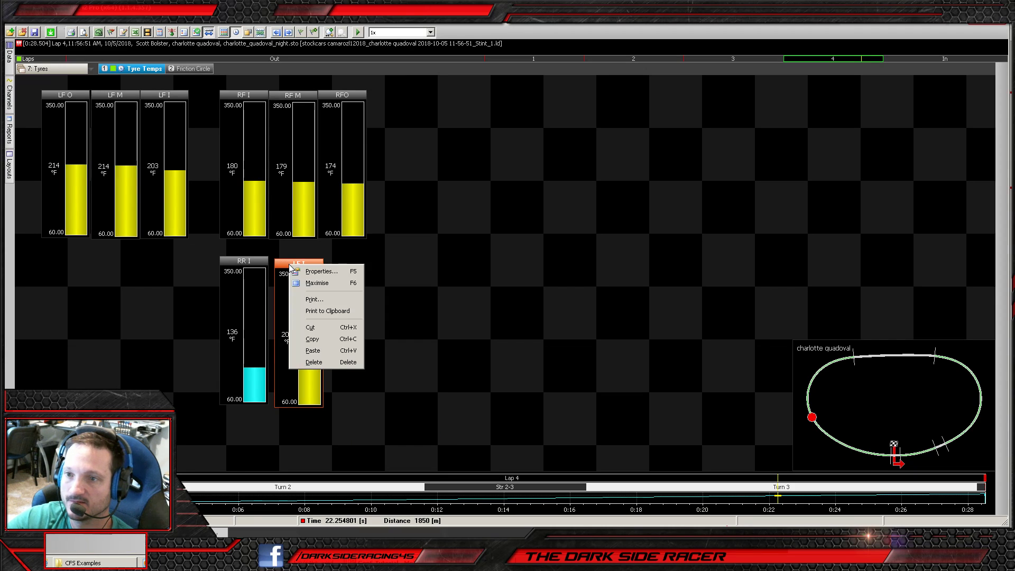
left_click(316, 272)
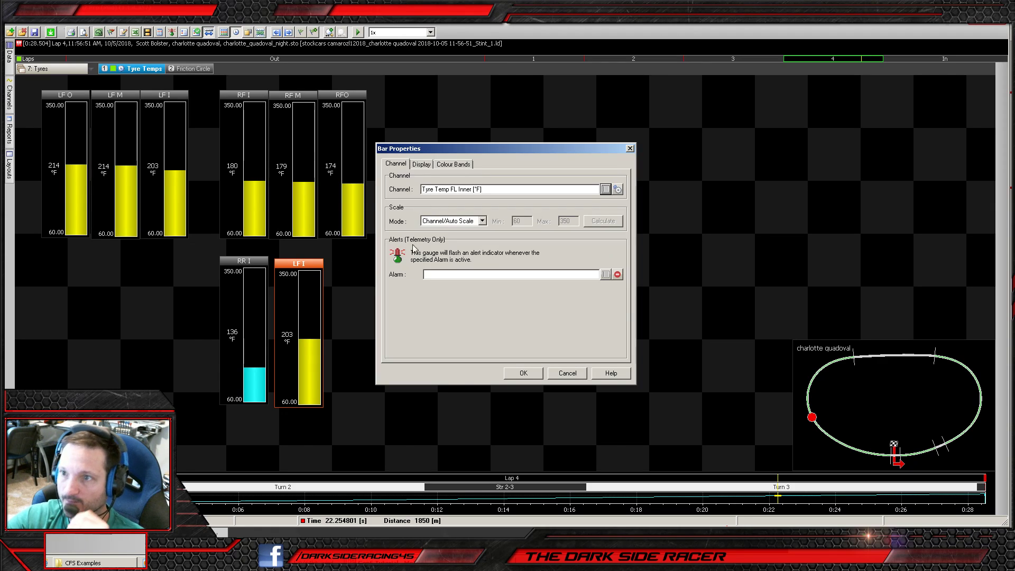
left_click(606, 189)
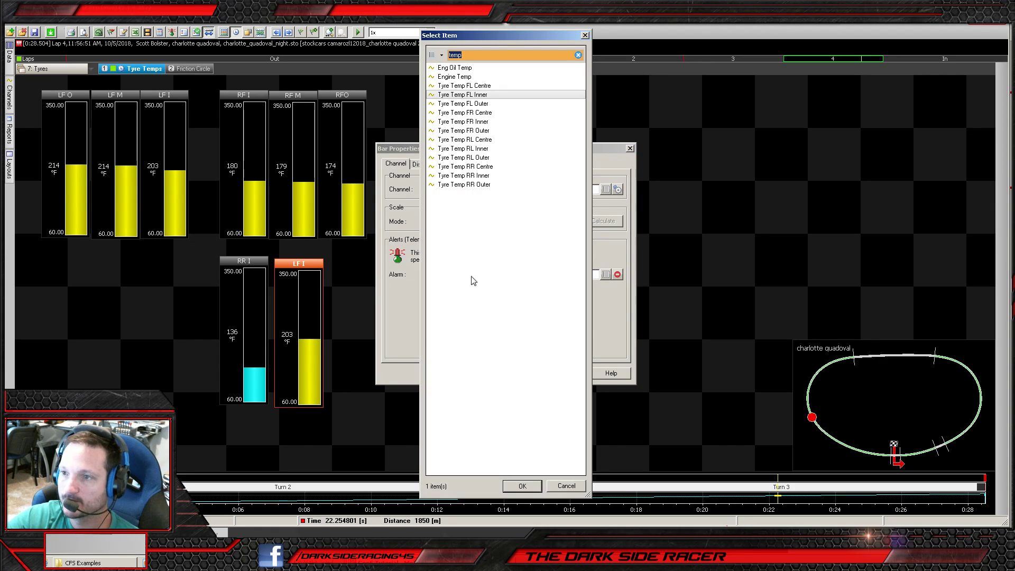
double_click(473, 167)
- Set the Tyre Temp RR Centre channel to fahrenheit, 0 decimal places and manual display limits of 60 to 350
left_click(619, 190)
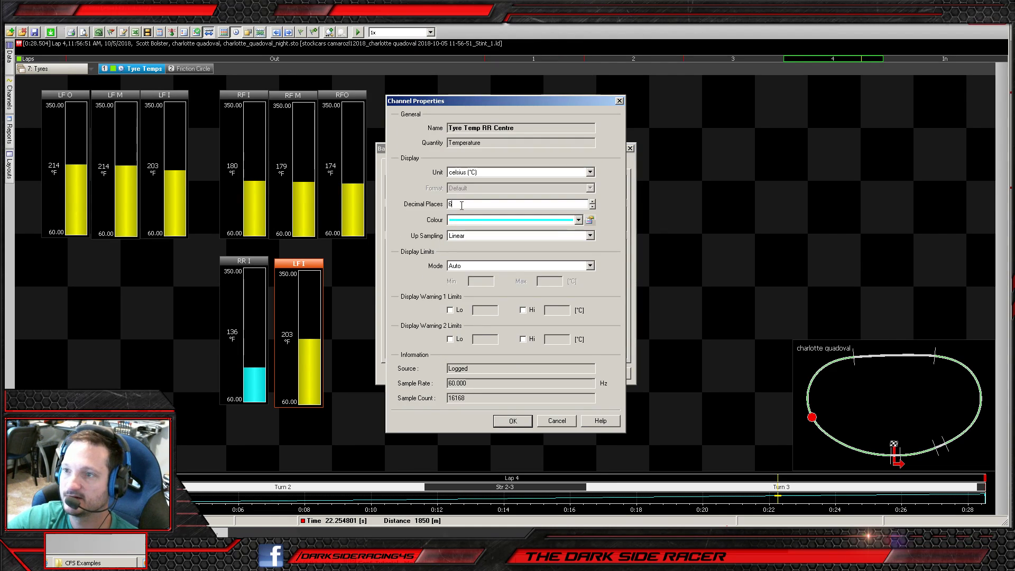
left_click(590, 172)
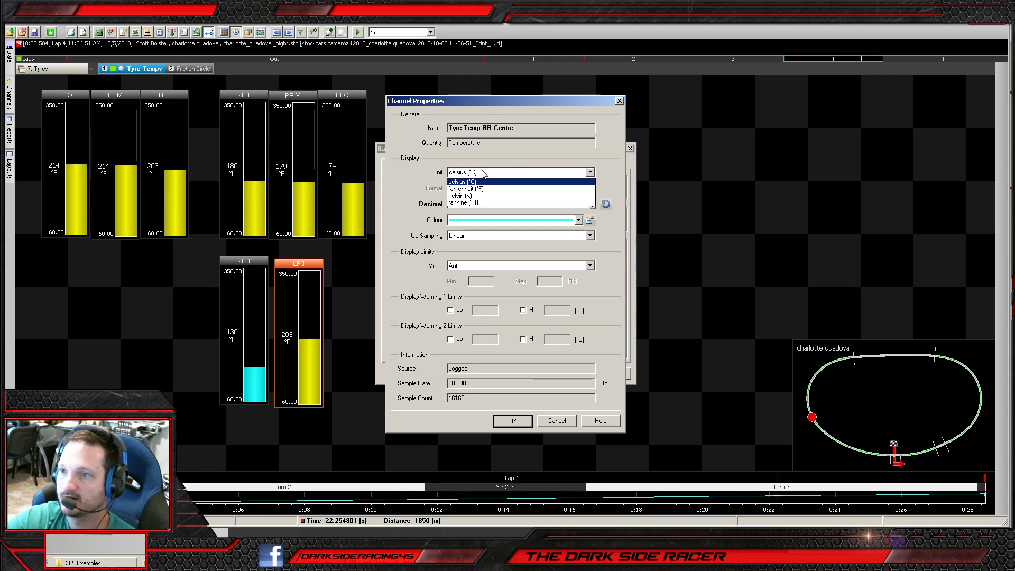
left_click(485, 187)
left_click(487, 266)
left_click(487, 279)
left_click(481, 281)
type("60")
left_click(549, 282)
type("350")
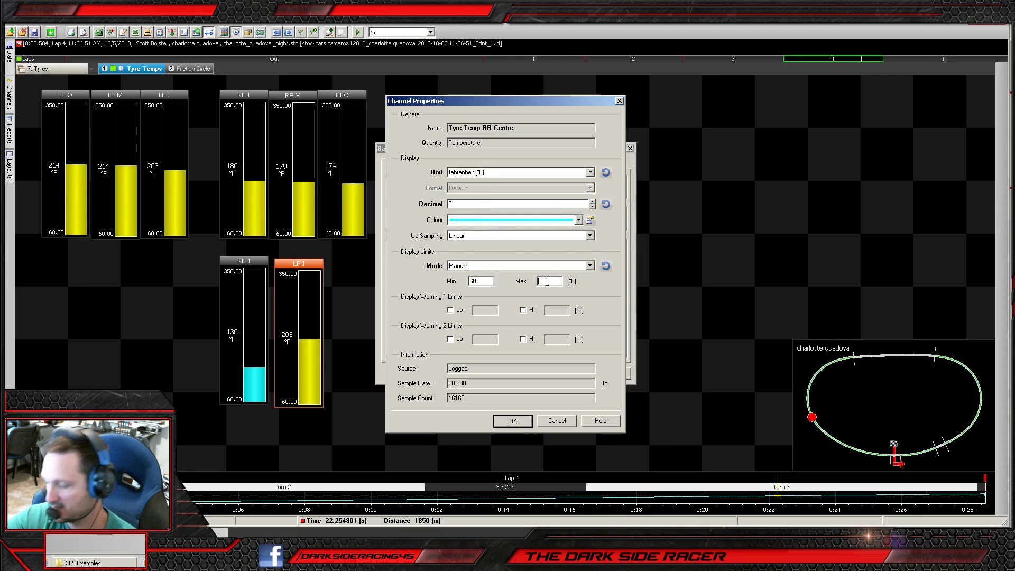
left_click(511, 420)
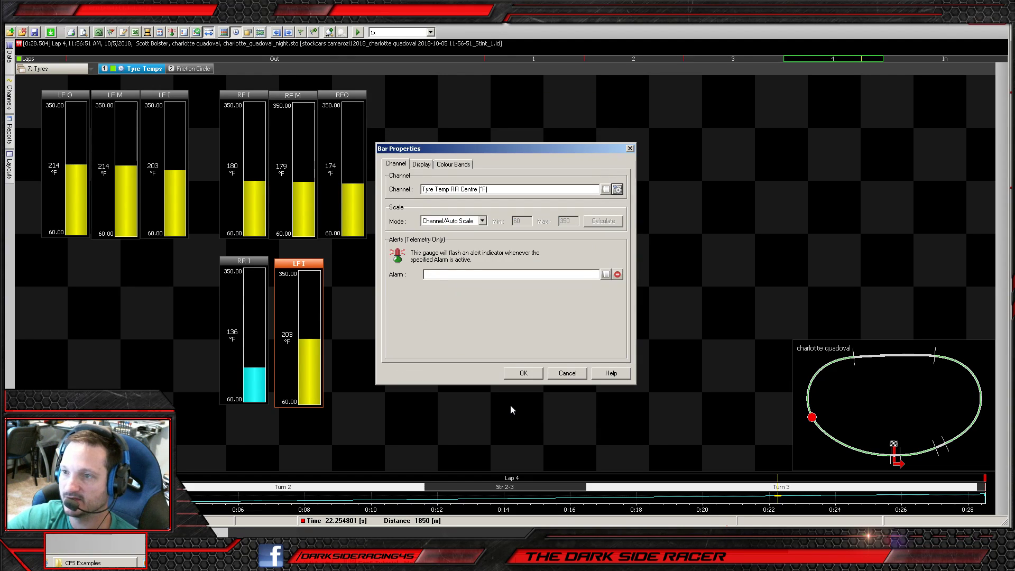
- Change the new gauge's caption to RR M and align it flush against the RR I gauge
left_click(421, 164)
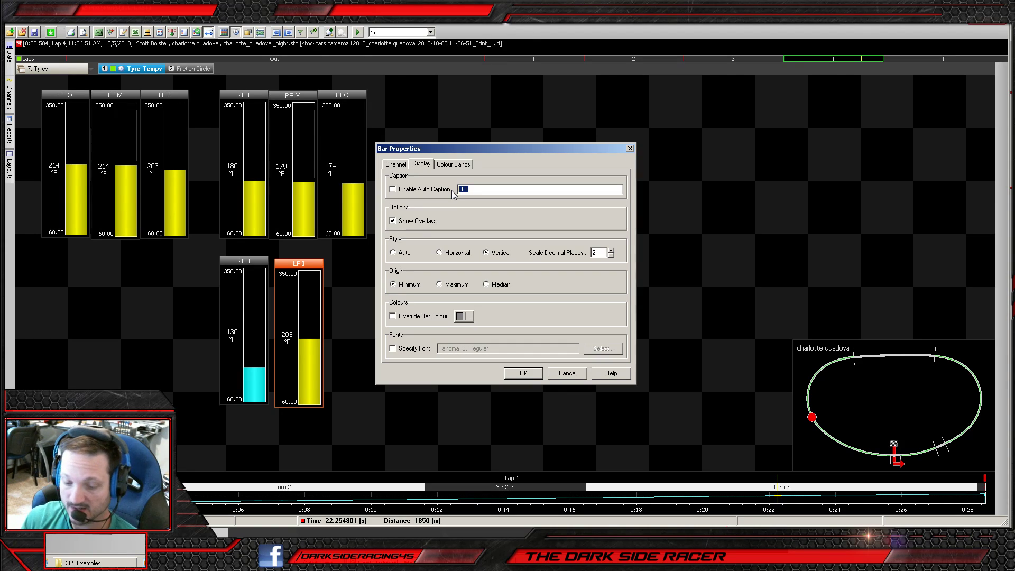
type("r")
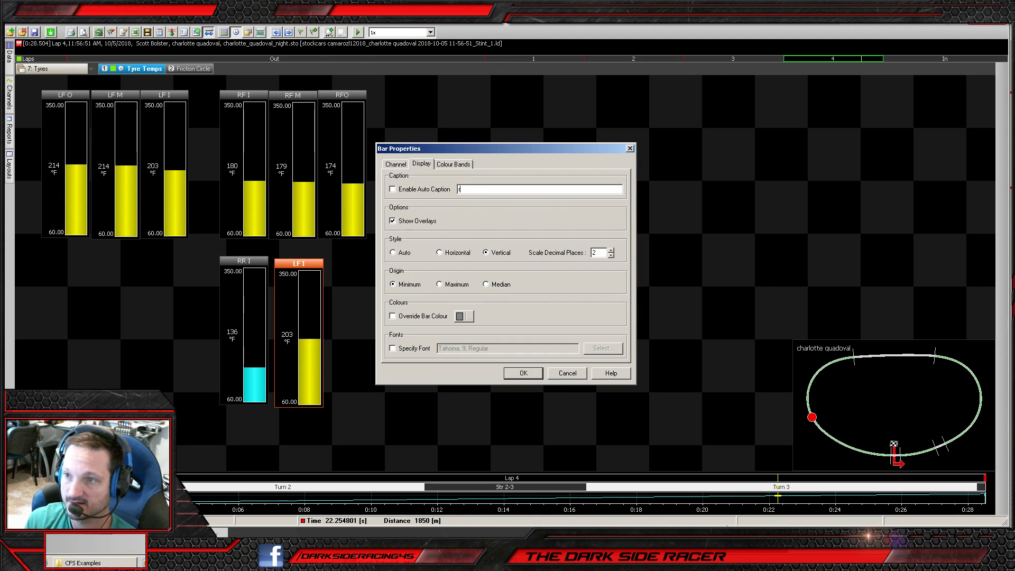
type("R M")
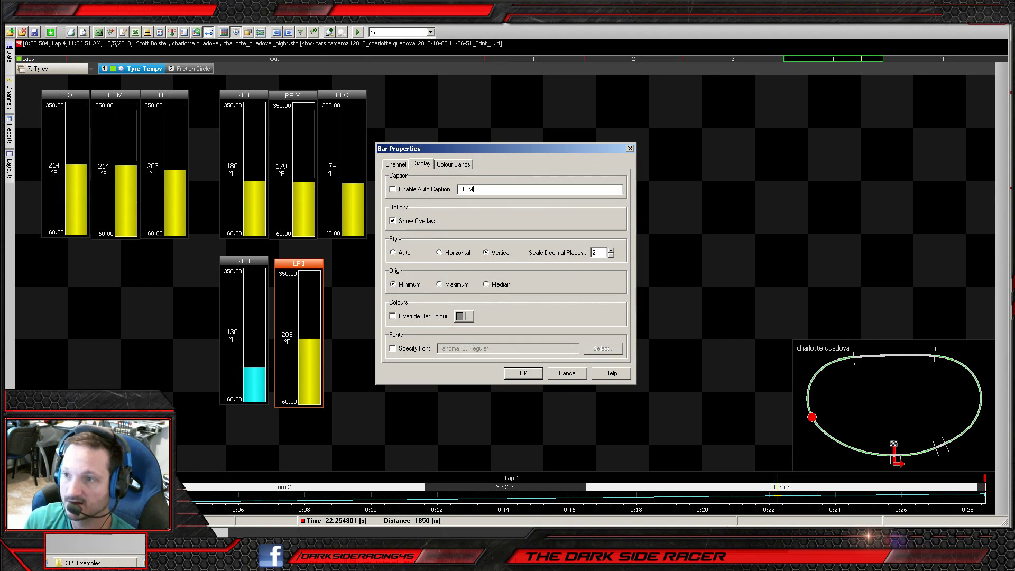
left_click(514, 374)
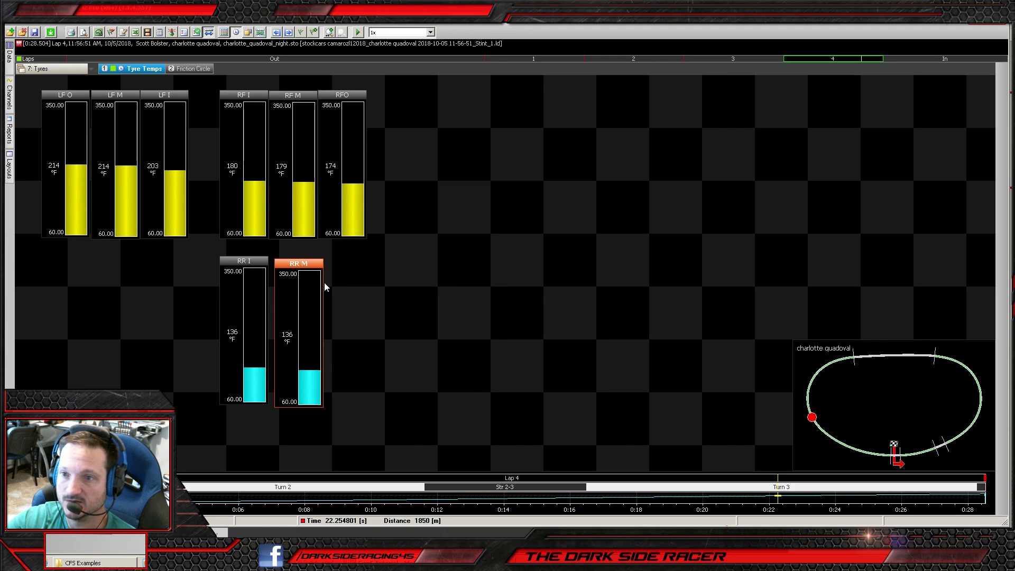
left_click_drag(279, 261, 273, 259)
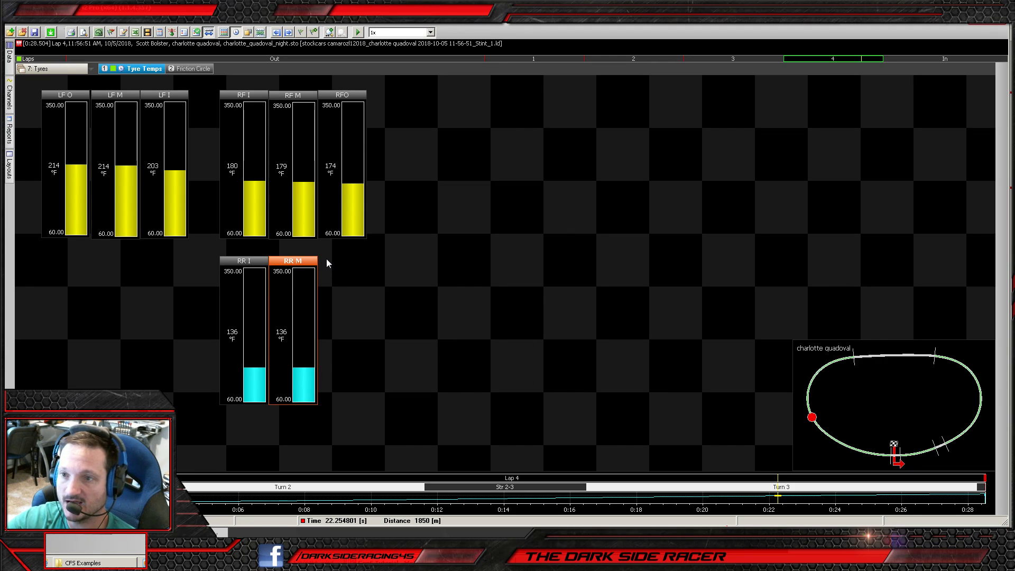
- Paste another gauge flush beside RR M and change its channel to Tyre Temp RR Outer
right_click(326, 259)
left_click(345, 282)
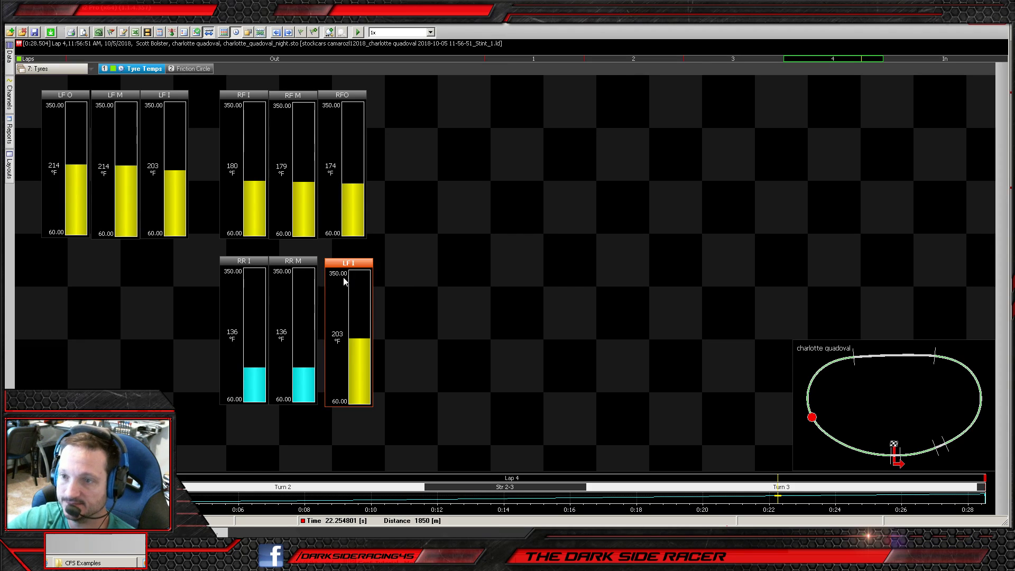
left_click_drag(327, 259, 329, 263)
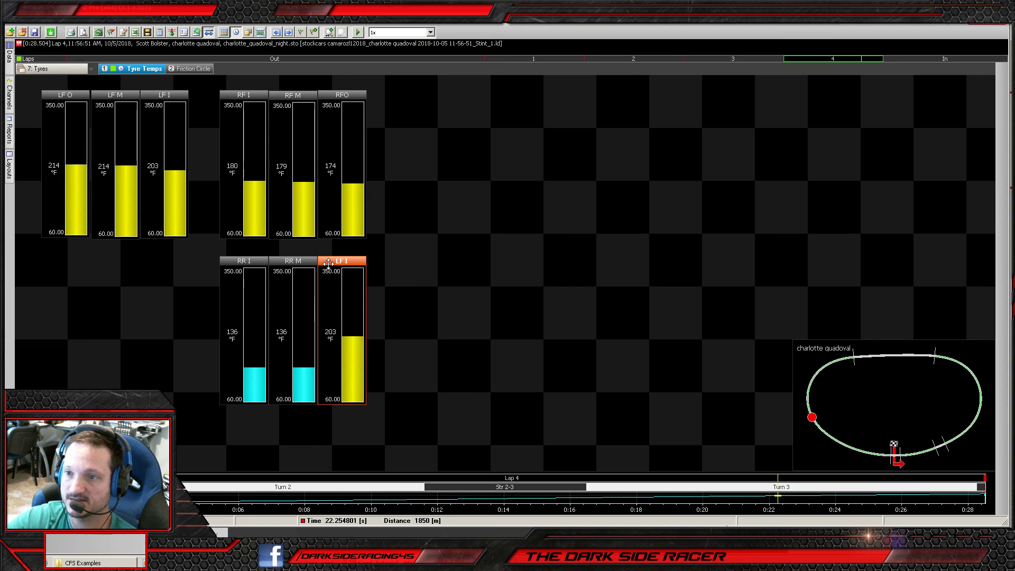
right_click(333, 262)
left_click(364, 269)
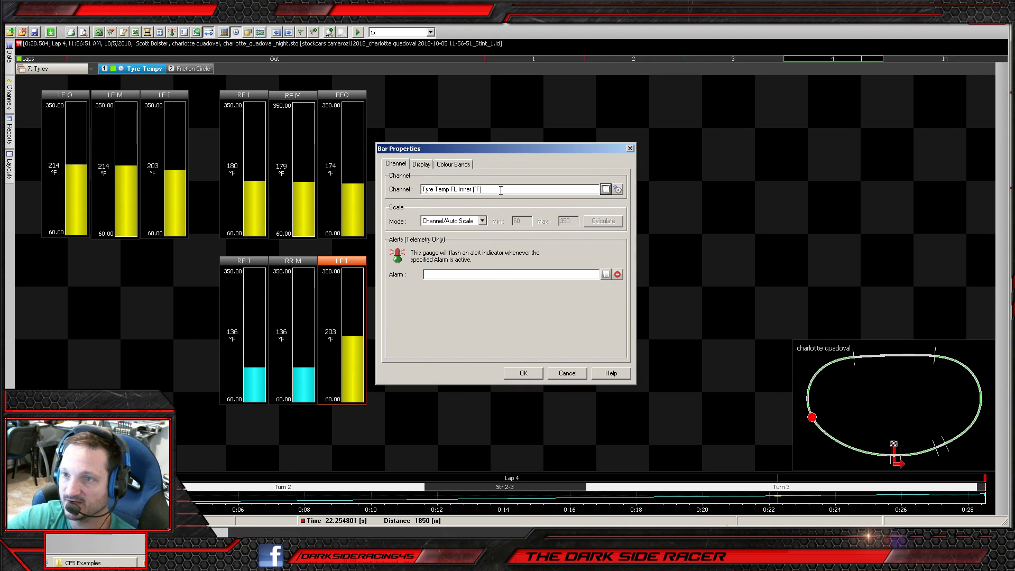
left_click(605, 189)
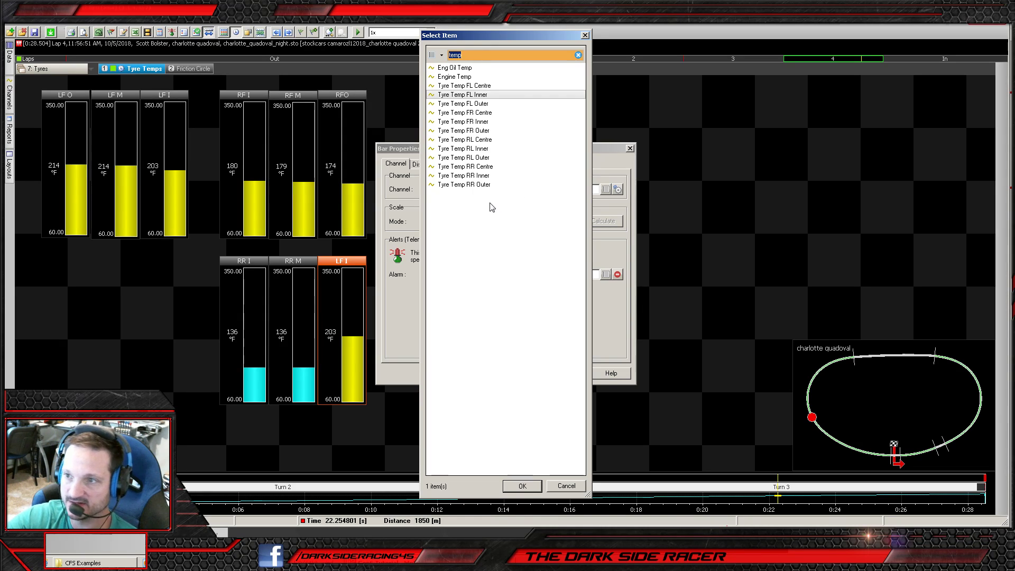
double_click(476, 185)
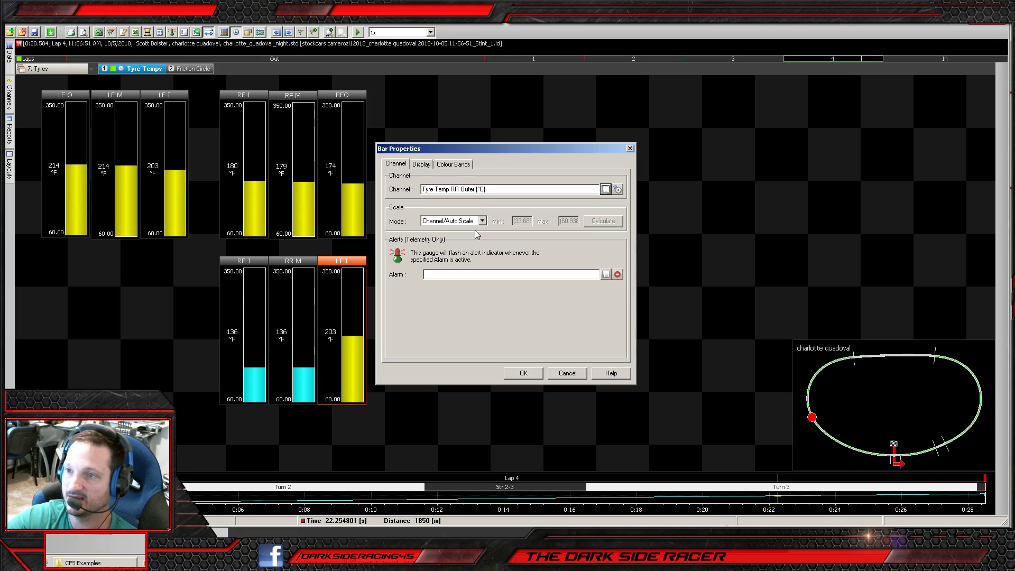
- Set the Tyre Temp RR Outer channel to fahrenheit, 0 decimal places and manual display limits of 60 to 350
left_click(619, 190)
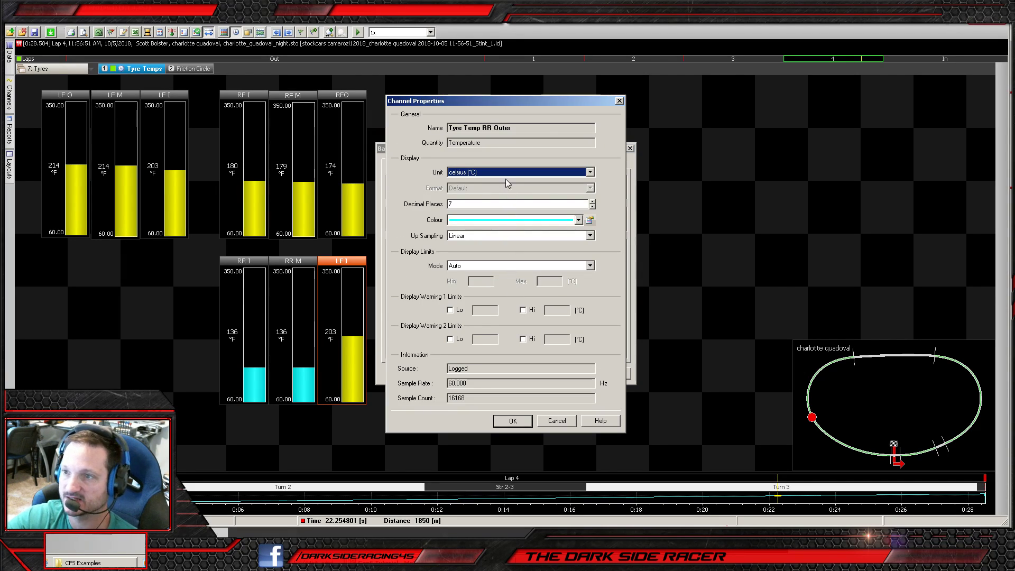
left_click(500, 173)
left_click(494, 188)
double_click(492, 205)
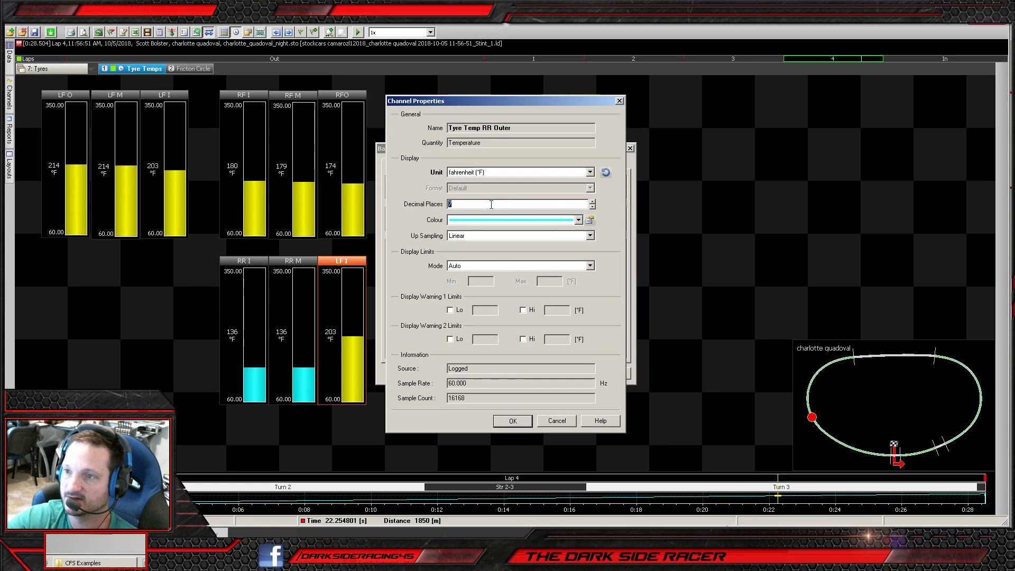
type("0")
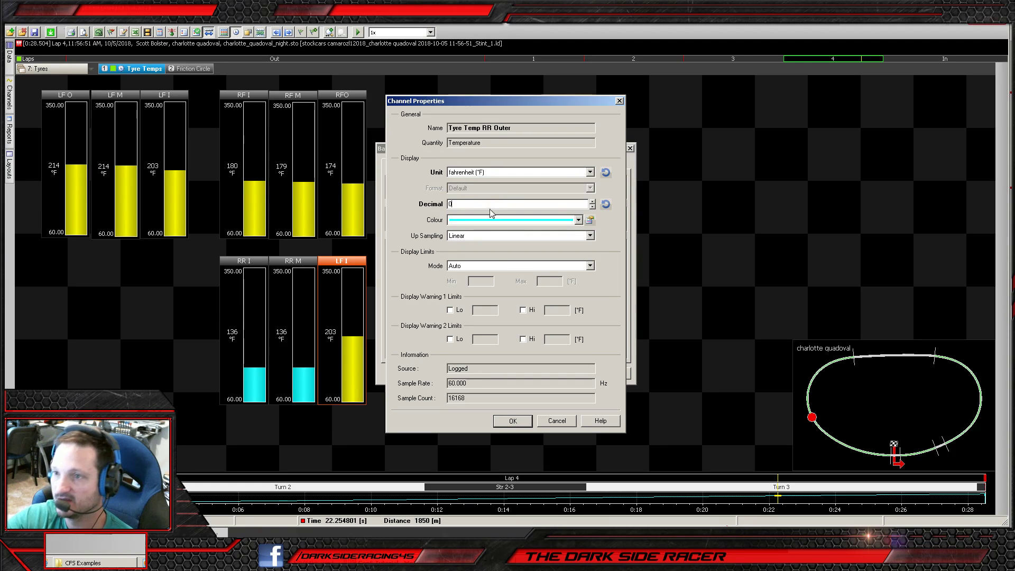
left_click(468, 266)
left_click(467, 283)
left_click(470, 281)
type("60")
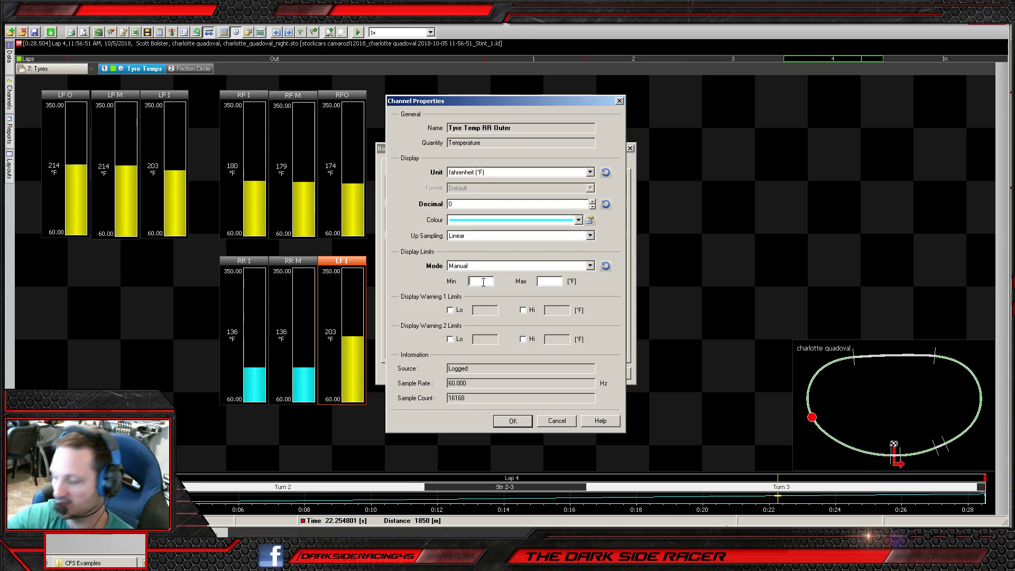
left_click(540, 282)
type("350")
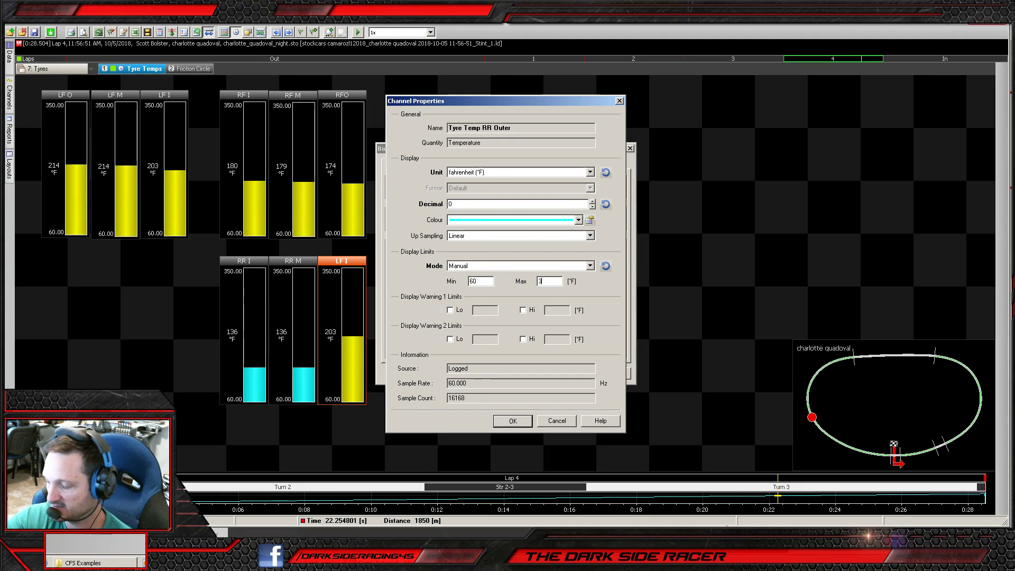
left_click(513, 423)
- Change the caption of the gauge beside RR M to RR O
left_click(422, 164)
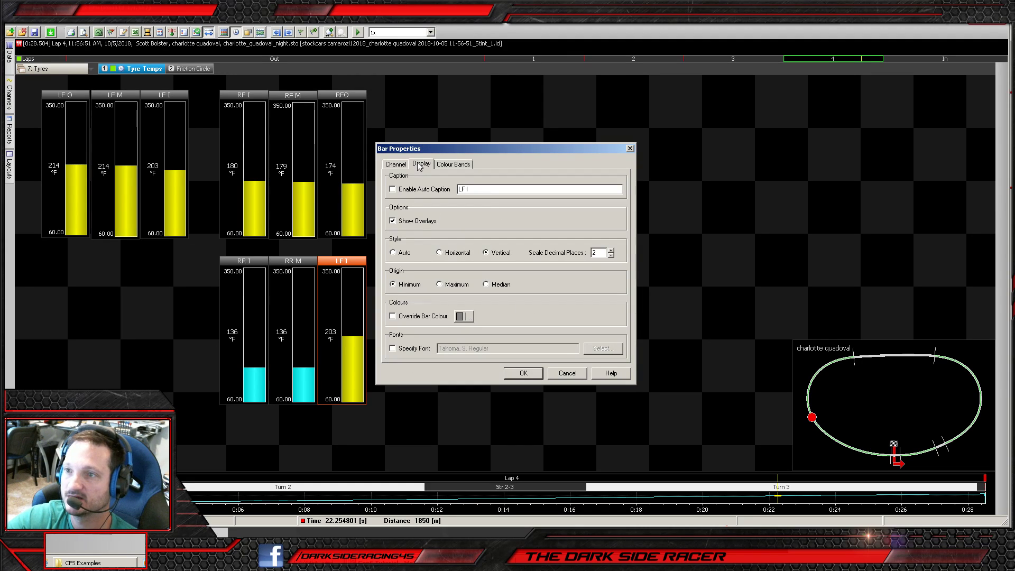
type("RR O")
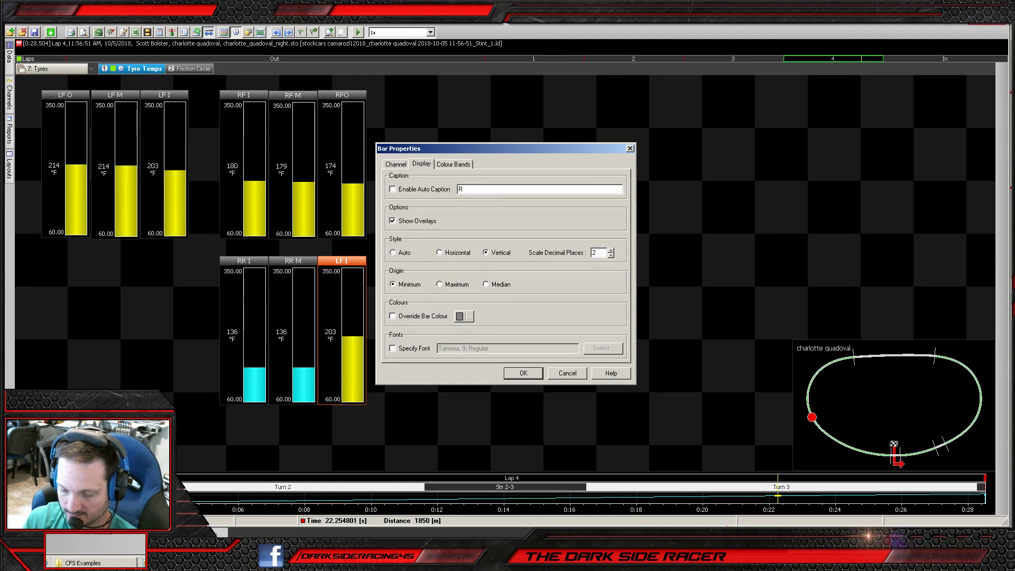
left_click(512, 371)
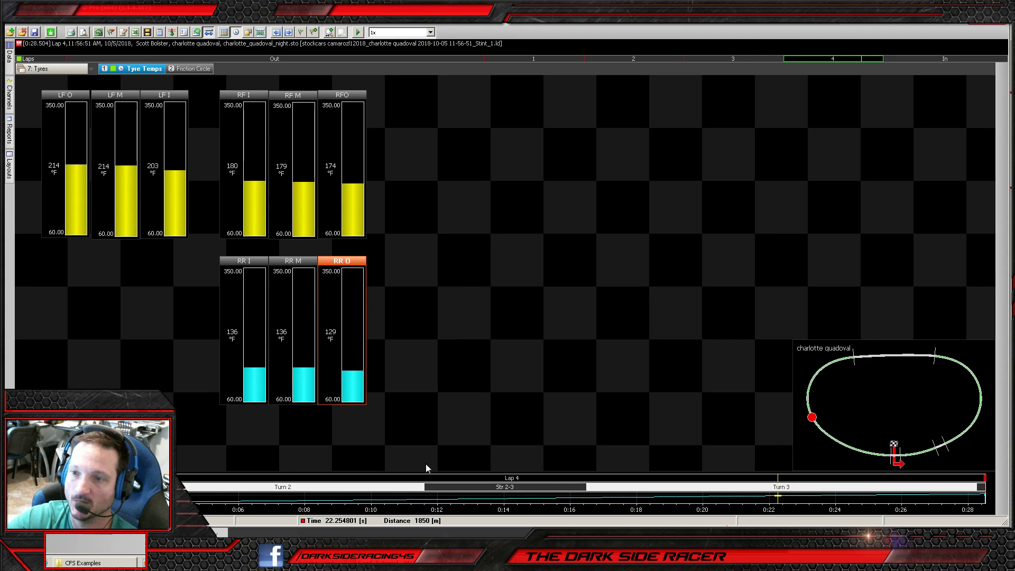
- Move the lap 4 time cursor to about 10.6 s and back to about 6.8 s to examine the tyre temperatures
left_click(409, 499)
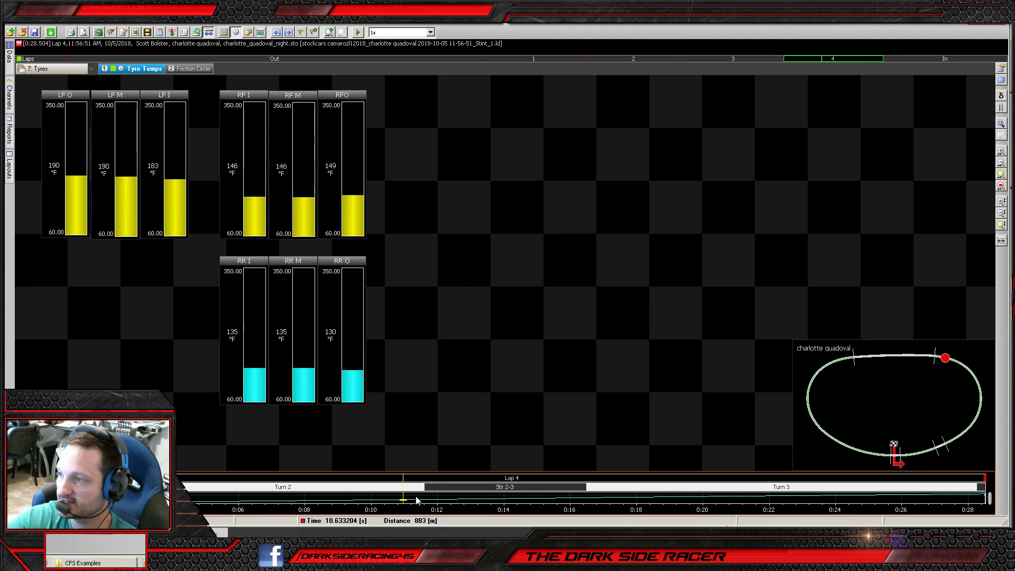
left_click(266, 497)
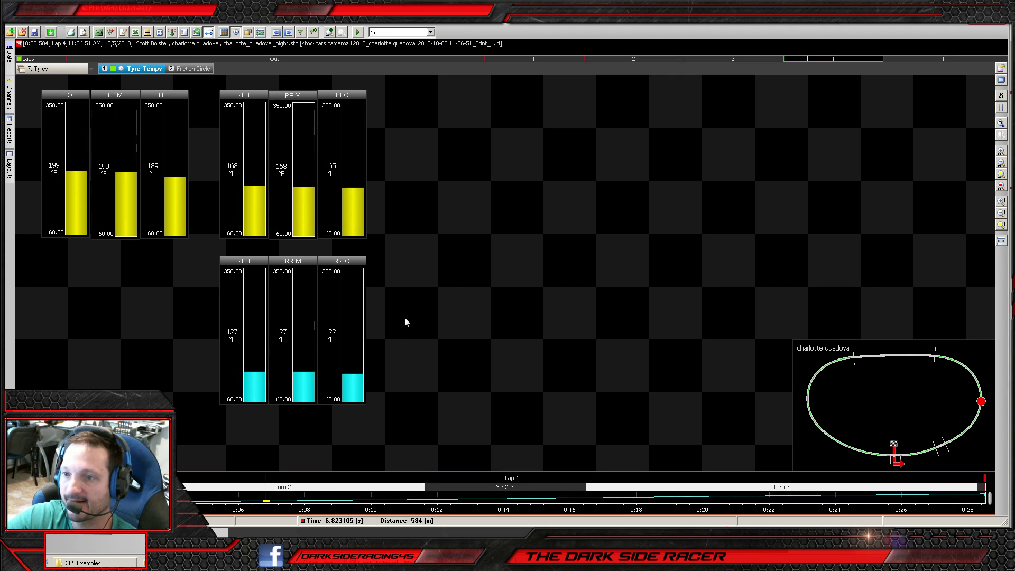
right_click(456, 126)
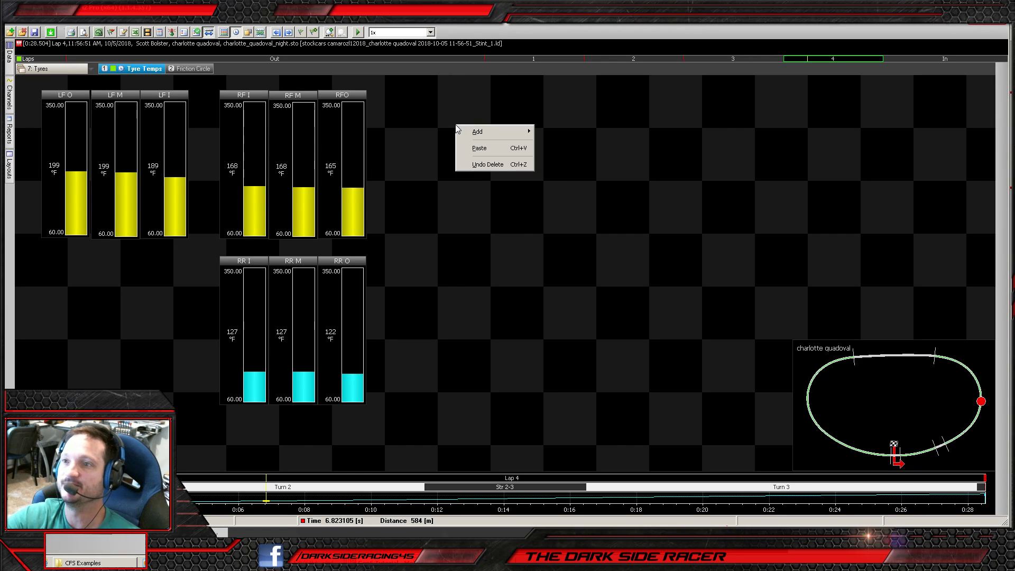
mouse_move(472, 129)
left_click(410, 178)
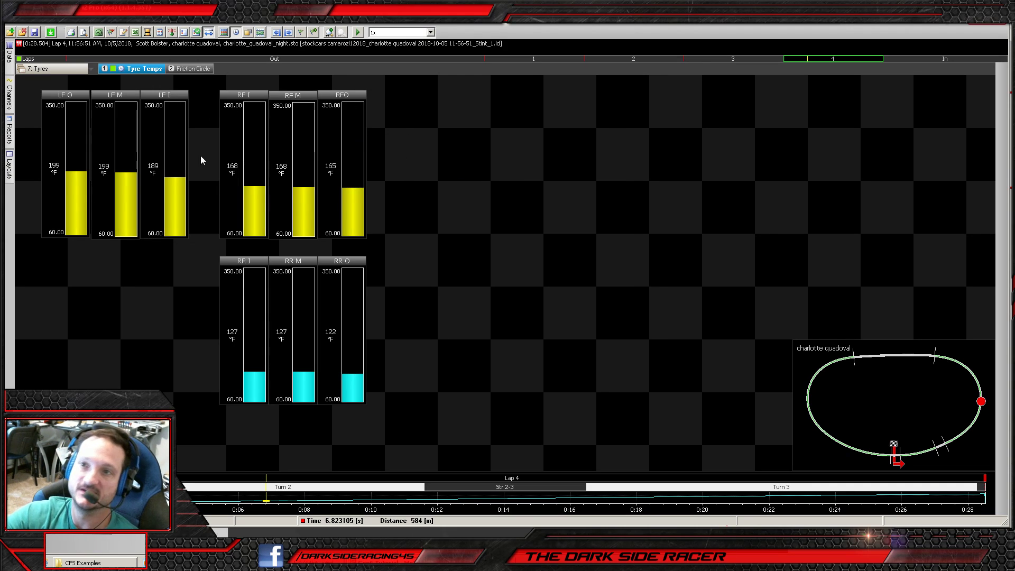
- Shift the time cursor within Turn 2 to about 7.2 s to examine how the tyre temperatures change
left_click(263, 496)
key("Left")
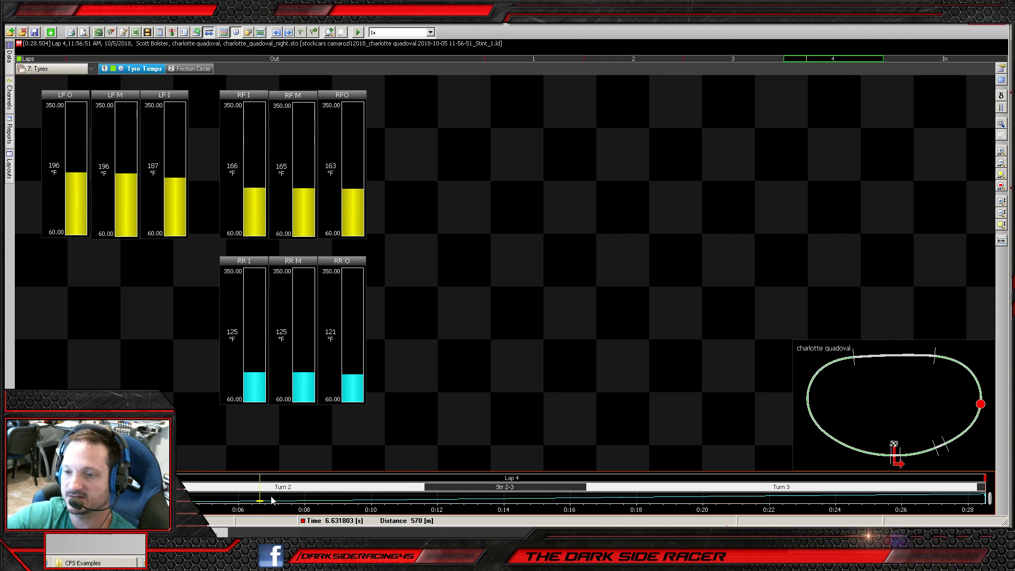
left_click_drag(262, 497, 280, 500)
- Switch to the iRacing garage to examine each tyre's last temperatures, and return to the Tyre Temps worksheet in MoTeC i2
key("alt+Tab")
key("alt+Tab")
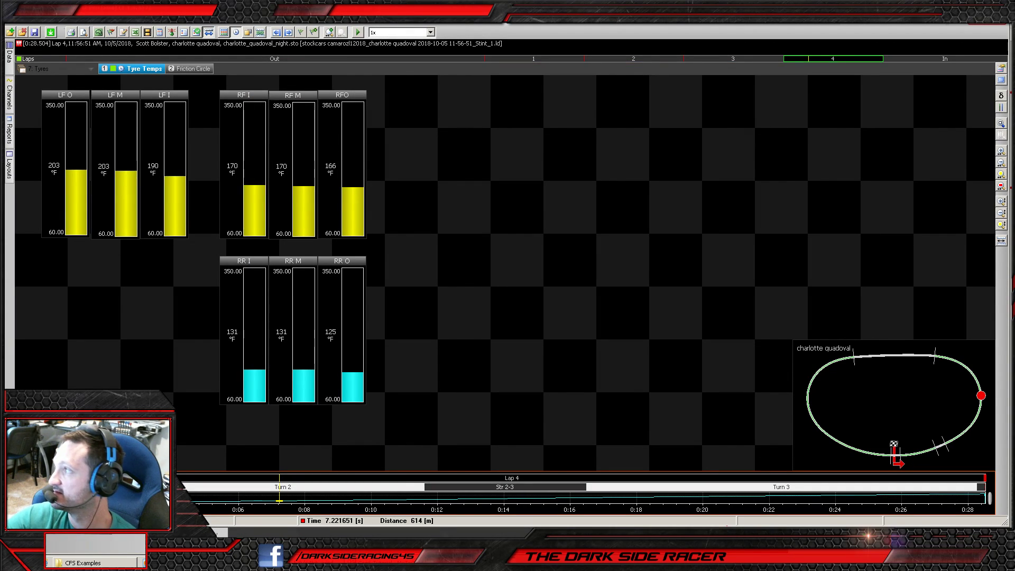
key("alt+Tab")
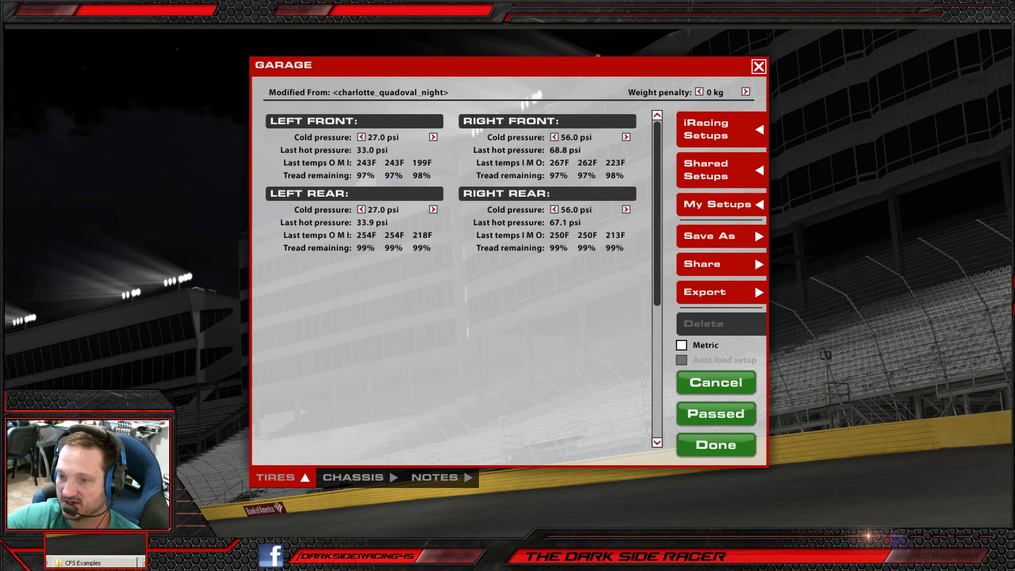
key("alt+Tab")
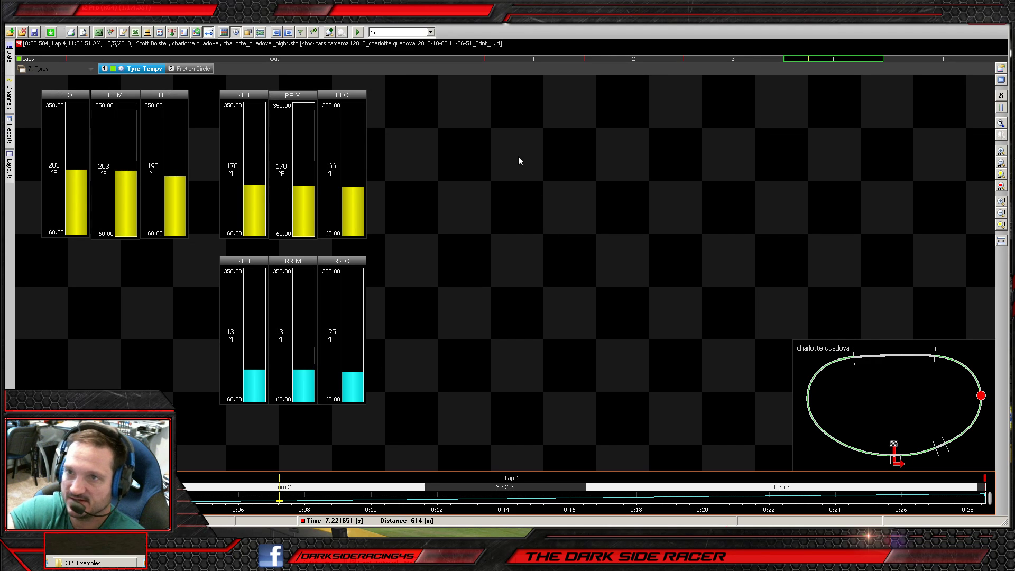
- Create a new math expression channel named Right Front Temp
left_click(160, 33)
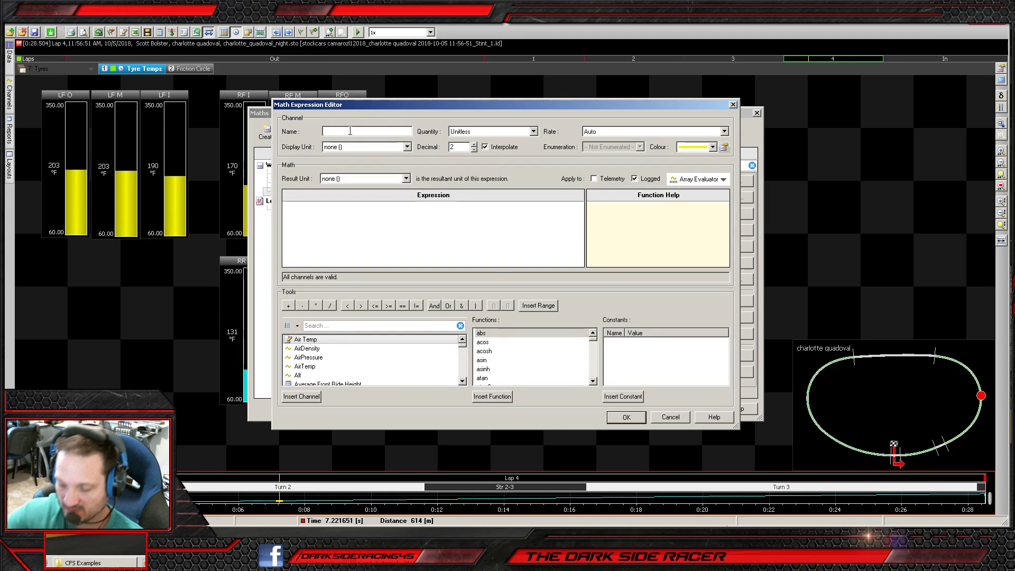
type("Right F")
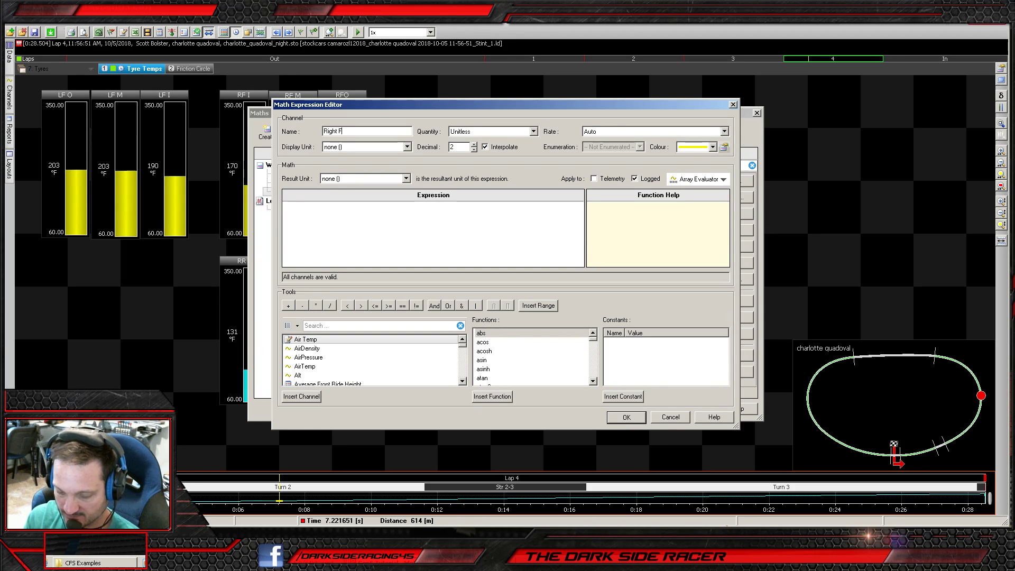
type("ront Tem")
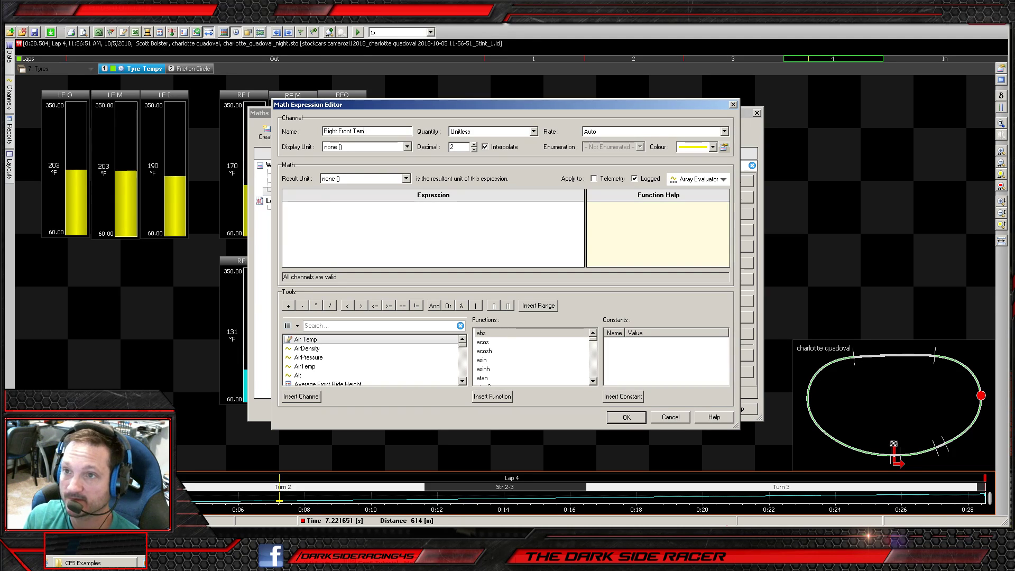
type("p")
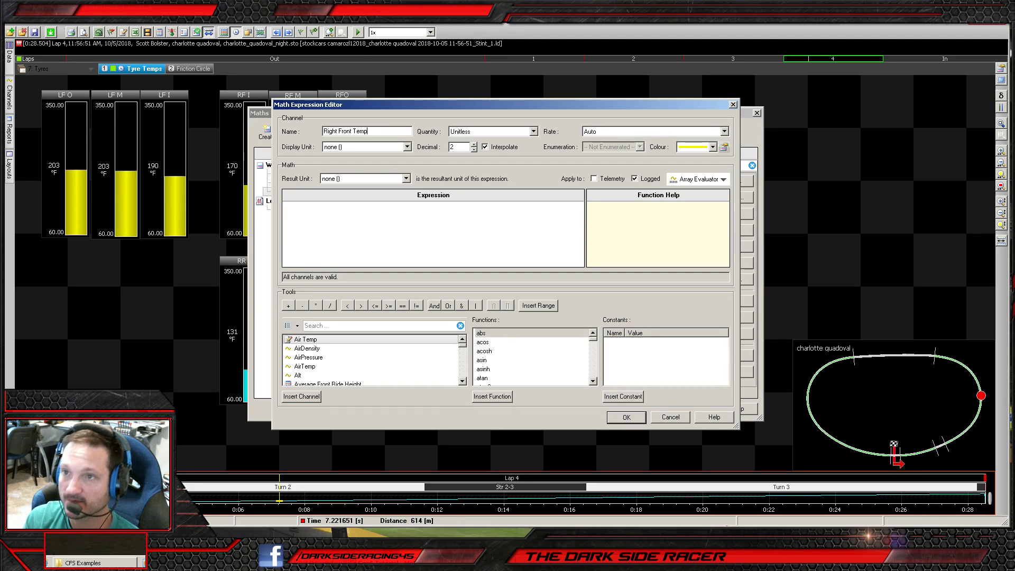
- Set the Right Front Temp channel's quantity to Temperature and both its display and result units to fahrenheit
left_click(464, 134)
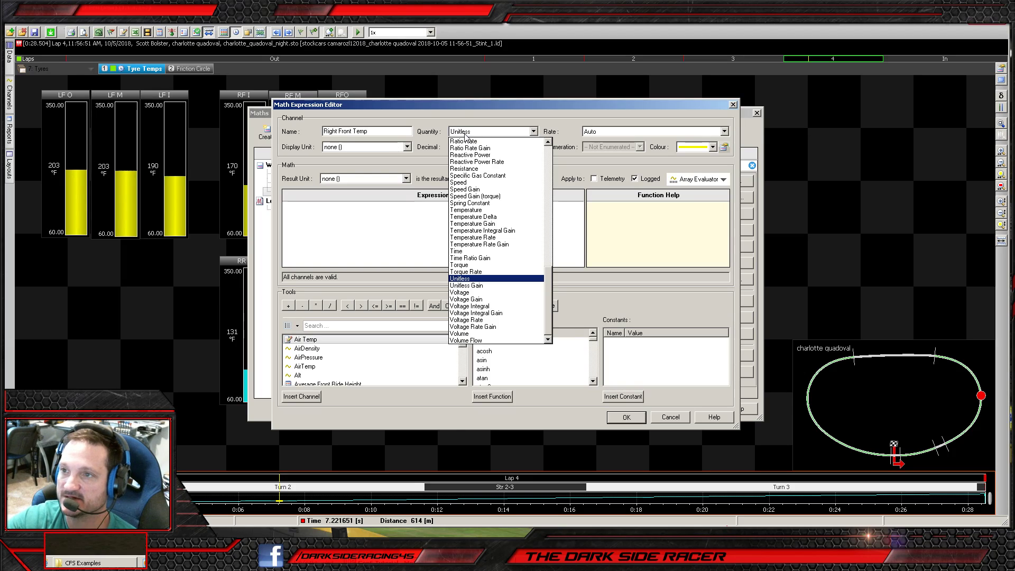
left_click(496, 210)
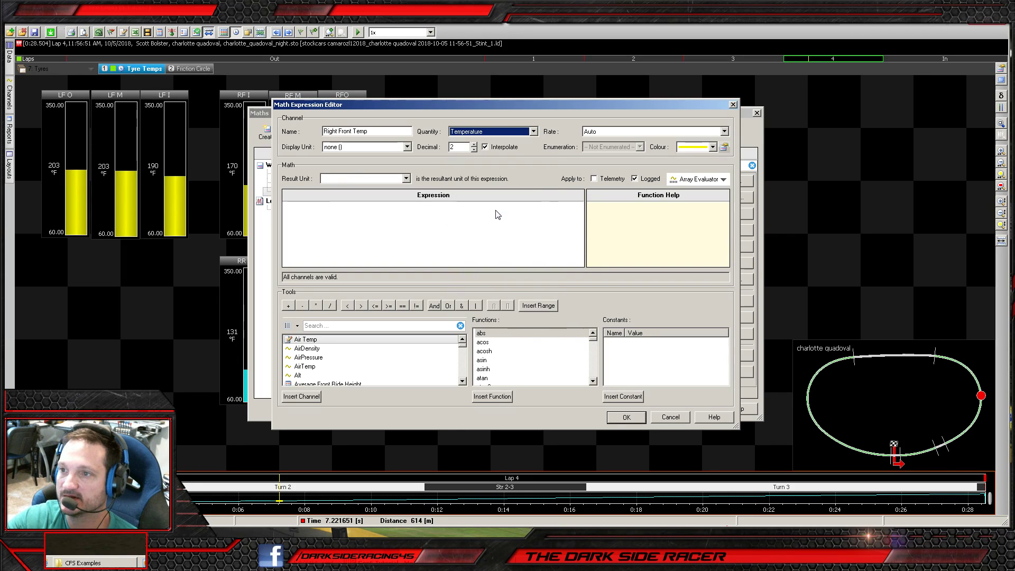
left_click(365, 147)
left_click(366, 163)
left_click(367, 179)
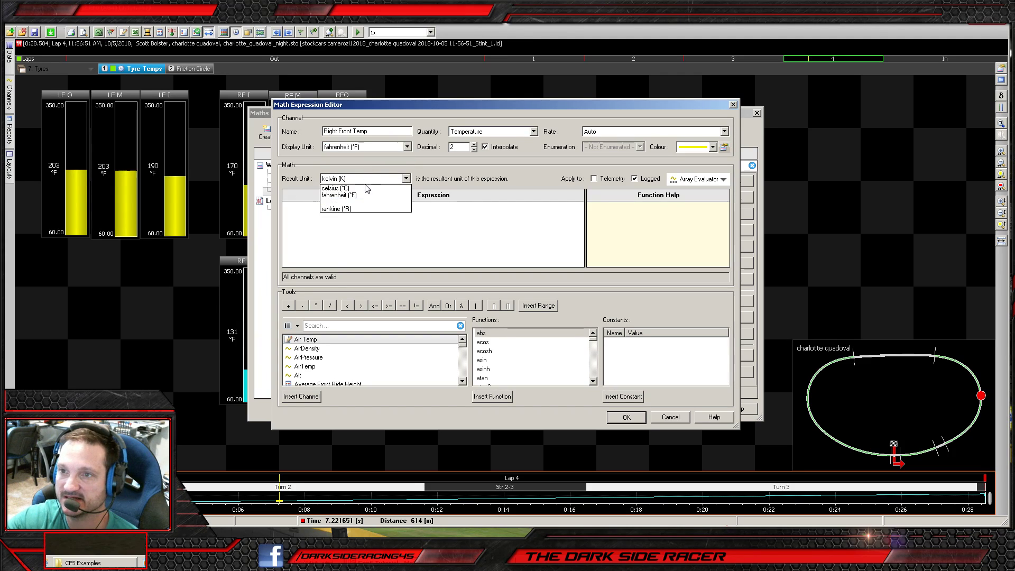
left_click(366, 196)
- Enter a parenthesised sum of Tyre Temp FR Centre, Tyre Temp FR Inner and Tyre Temp FR Outer as the channel's expression
left_click(324, 214)
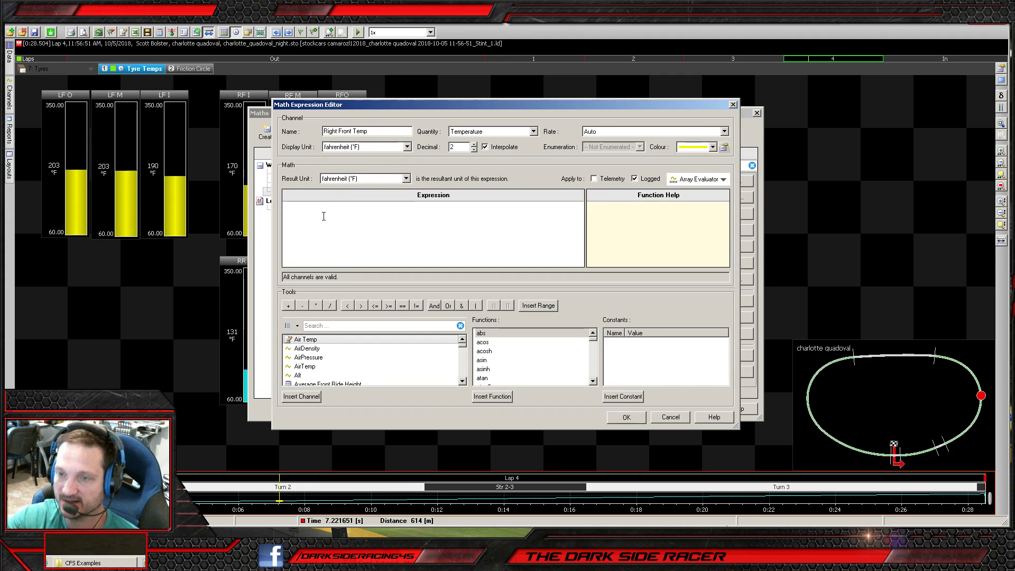
type("(")
left_click(338, 326)
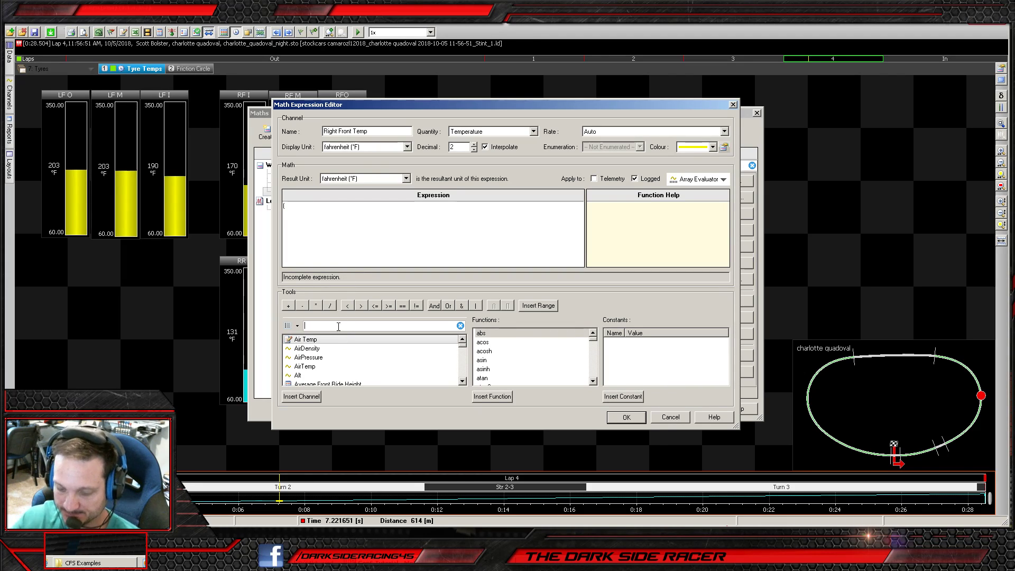
type("temp")
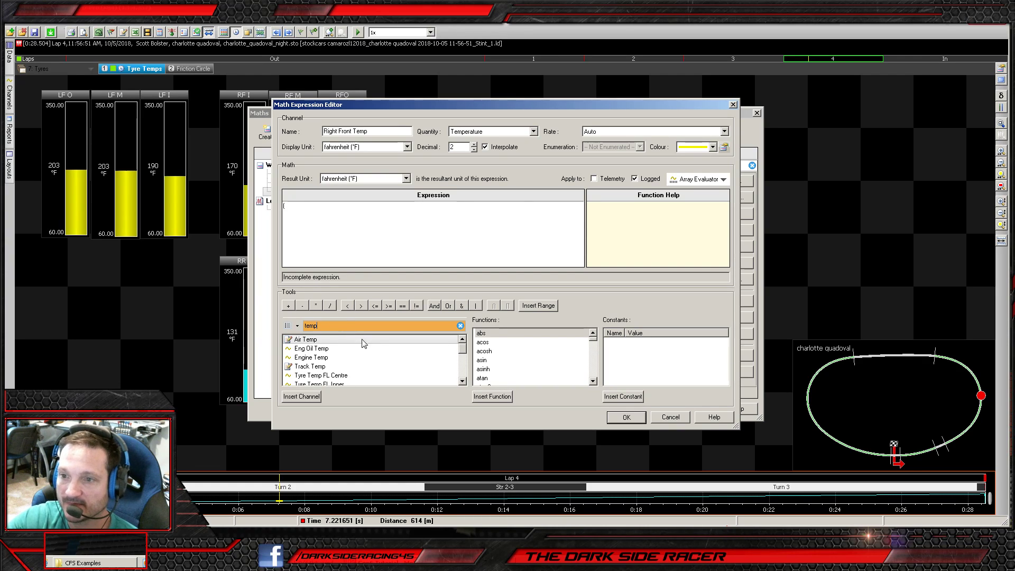
left_click_drag(463, 352, 465, 365)
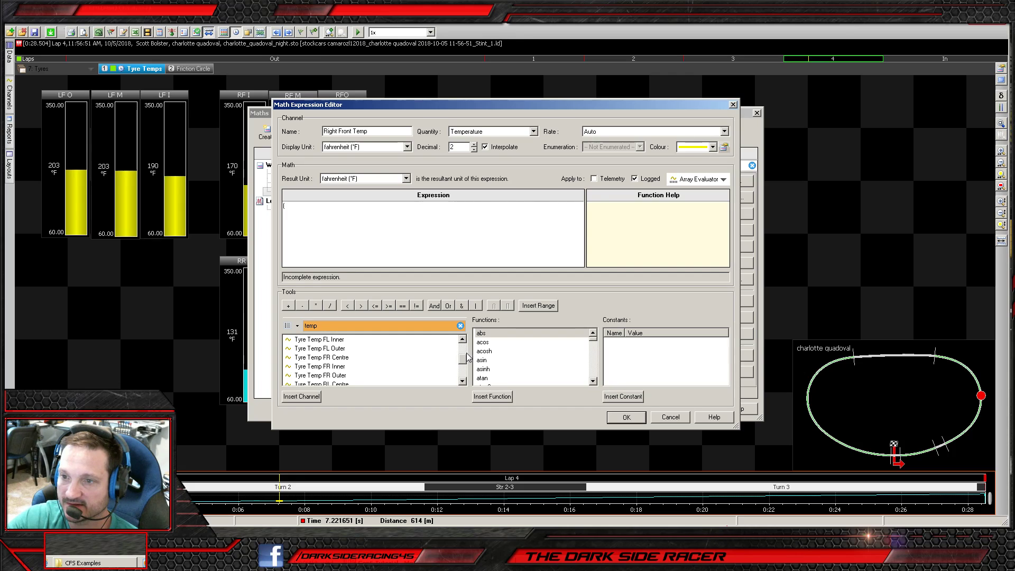
double_click(324, 360)
type("+")
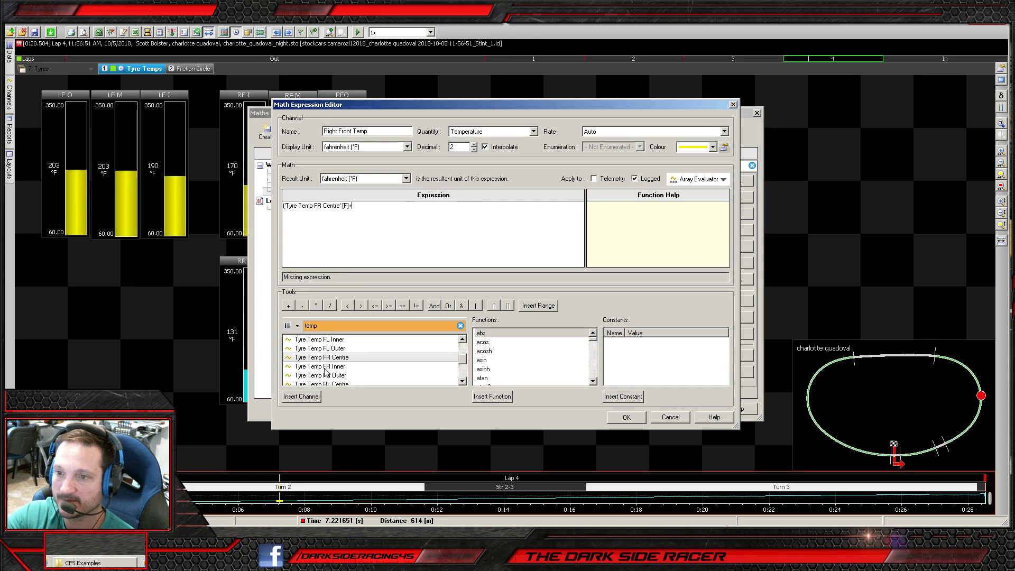
double_click(325, 369)
type("+")
double_click(327, 376)
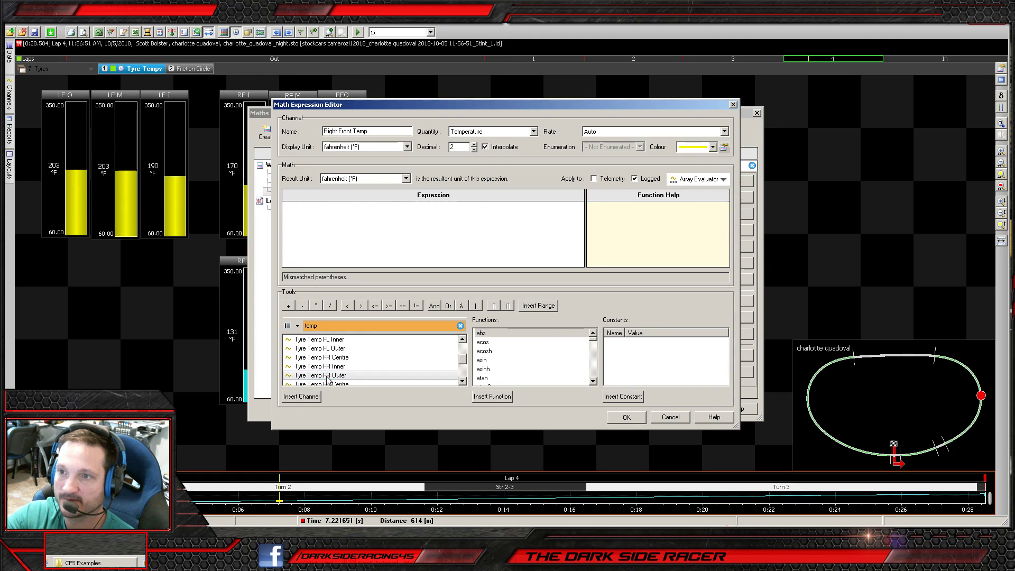
type(")")
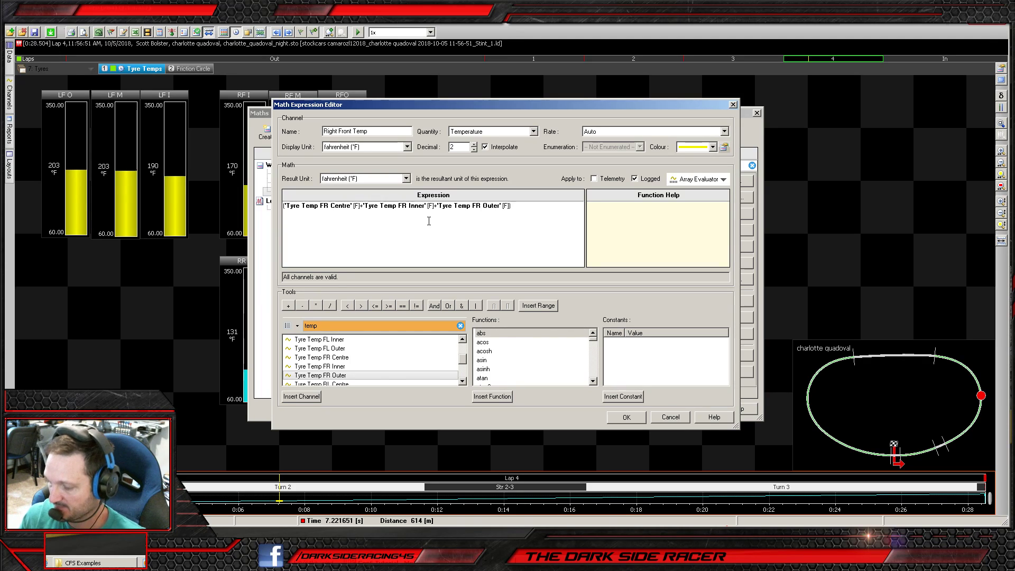
- Divide the summed front right temperatures by 3 and save the math channel, returning to the worksheet
type("/")
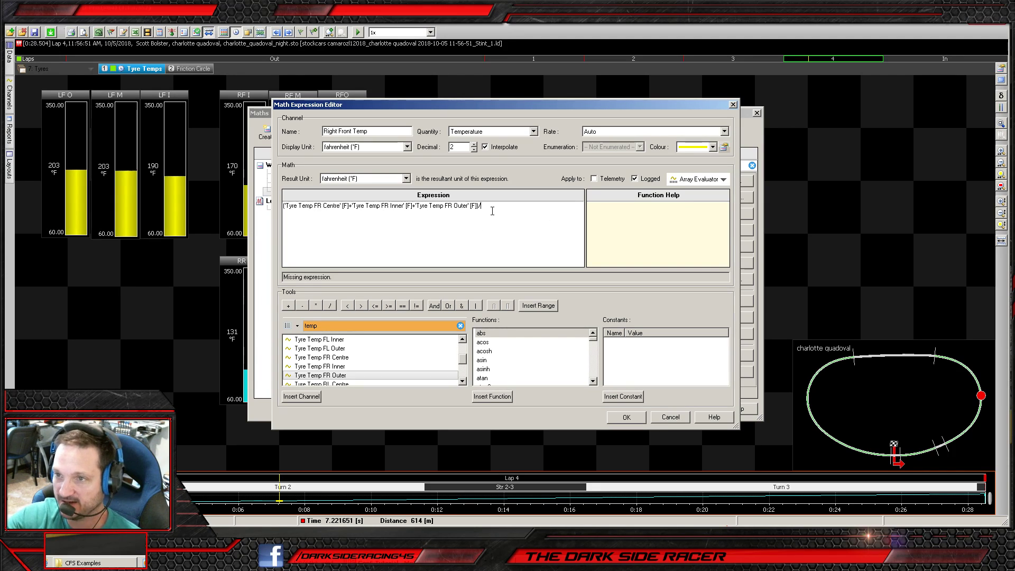
type("3")
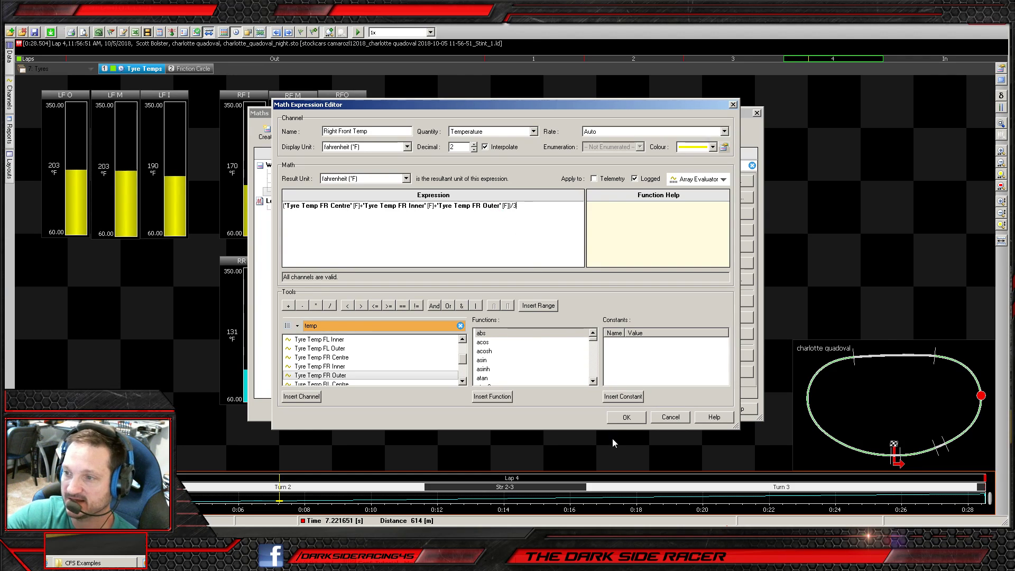
left_click(624, 417)
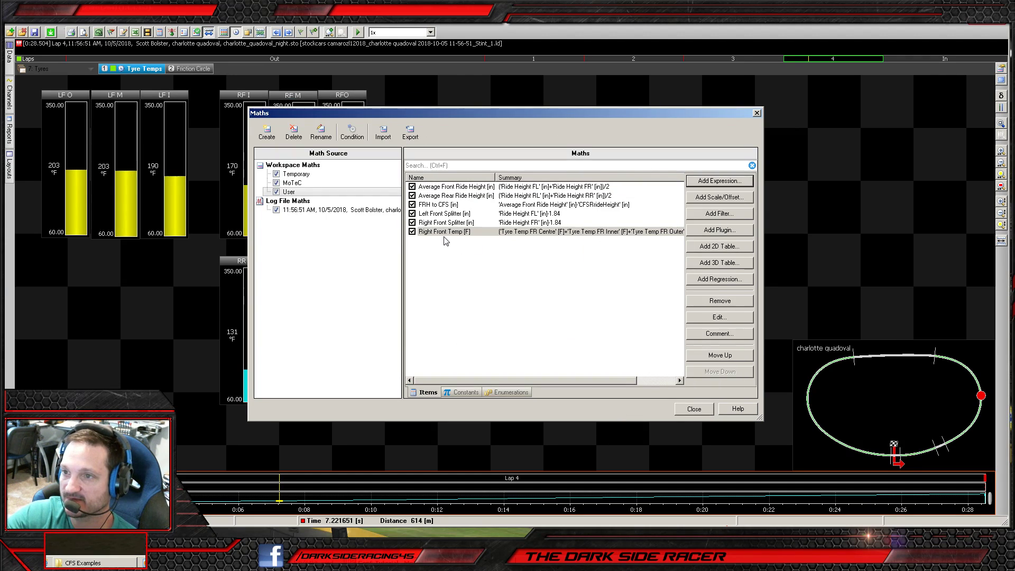
left_click(690, 412)
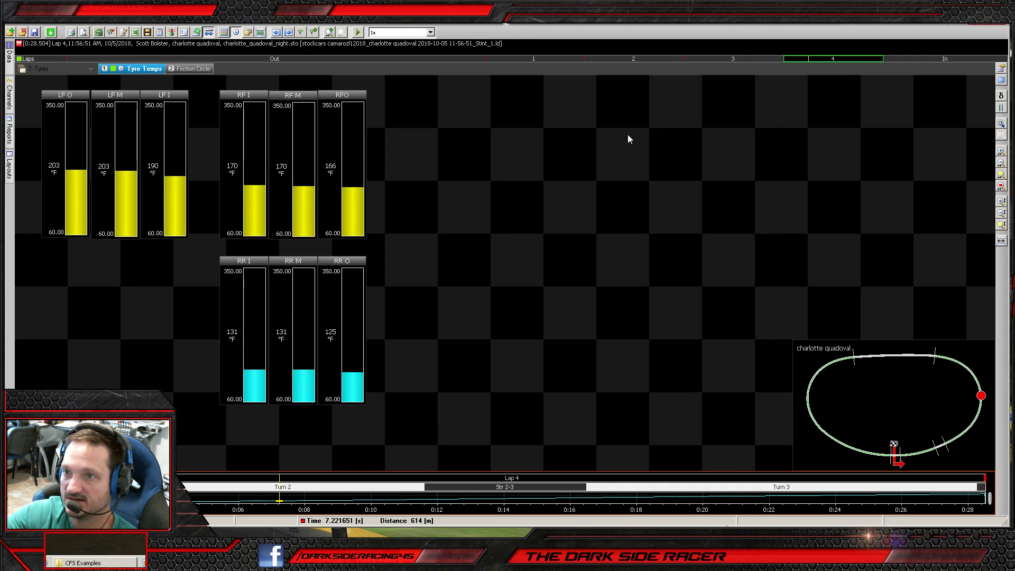
right_click(409, 102)
mouse_move(431, 109)
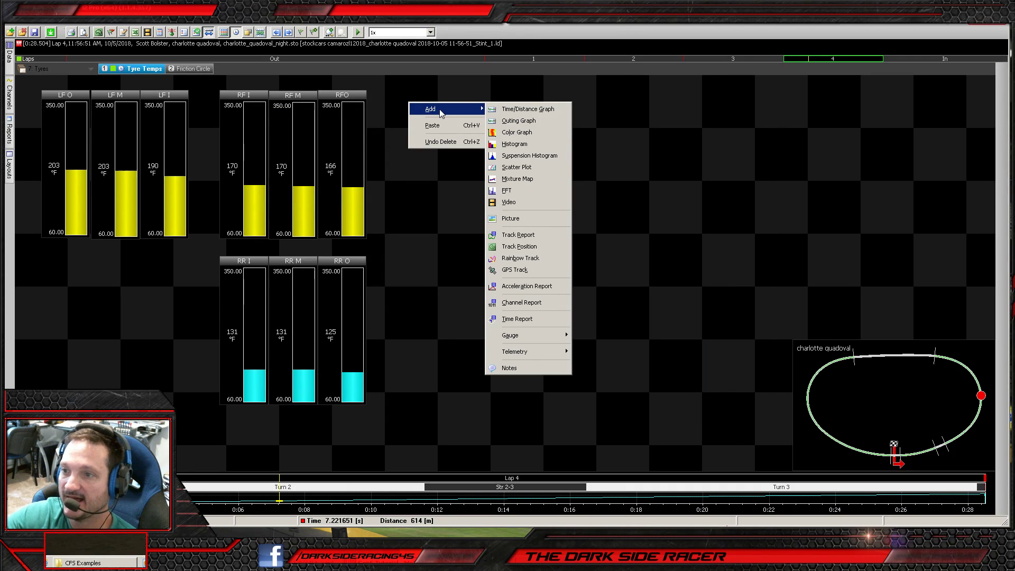
mouse_move(510, 335)
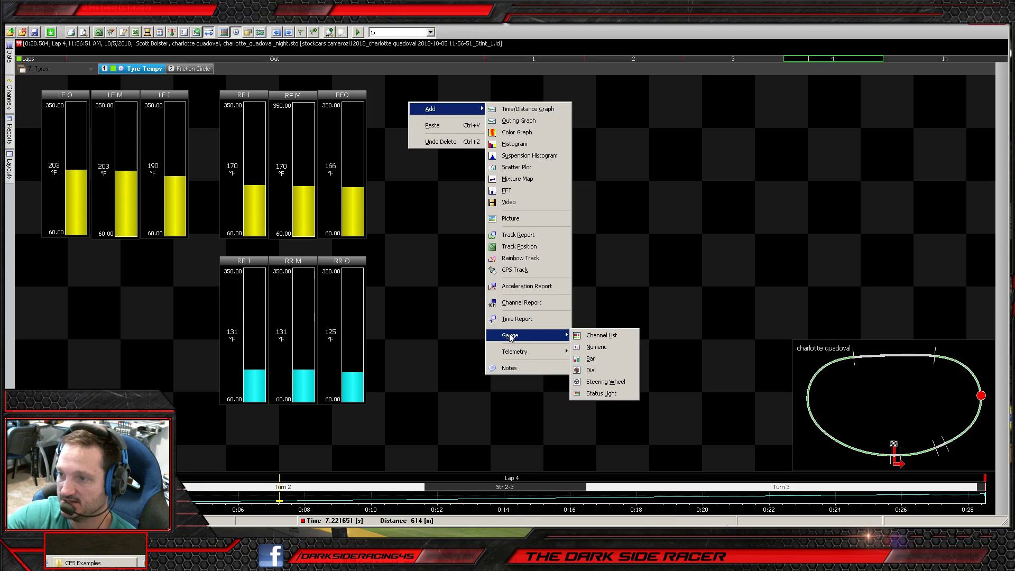
left_click(601, 361)
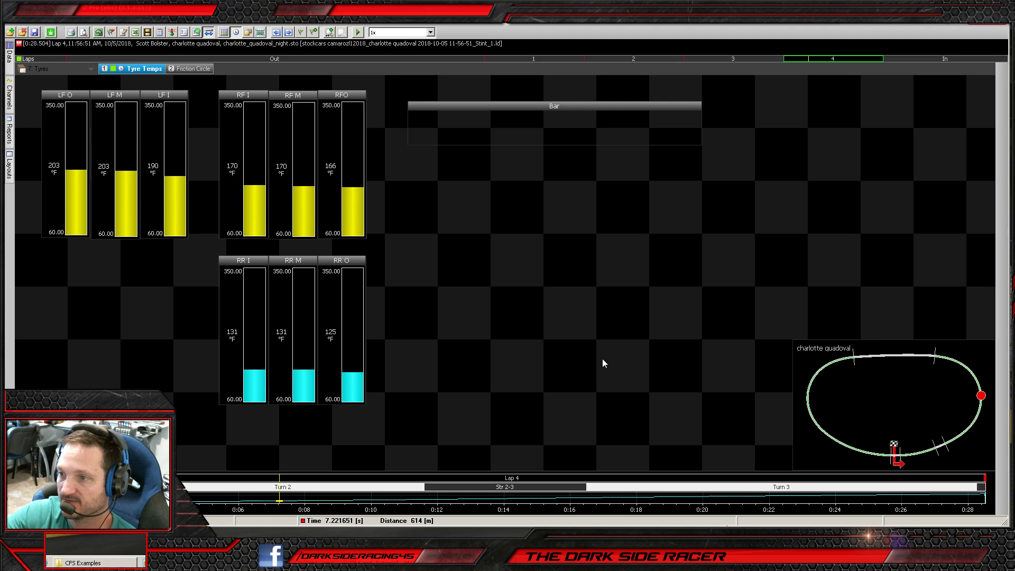
double_click(431, 111)
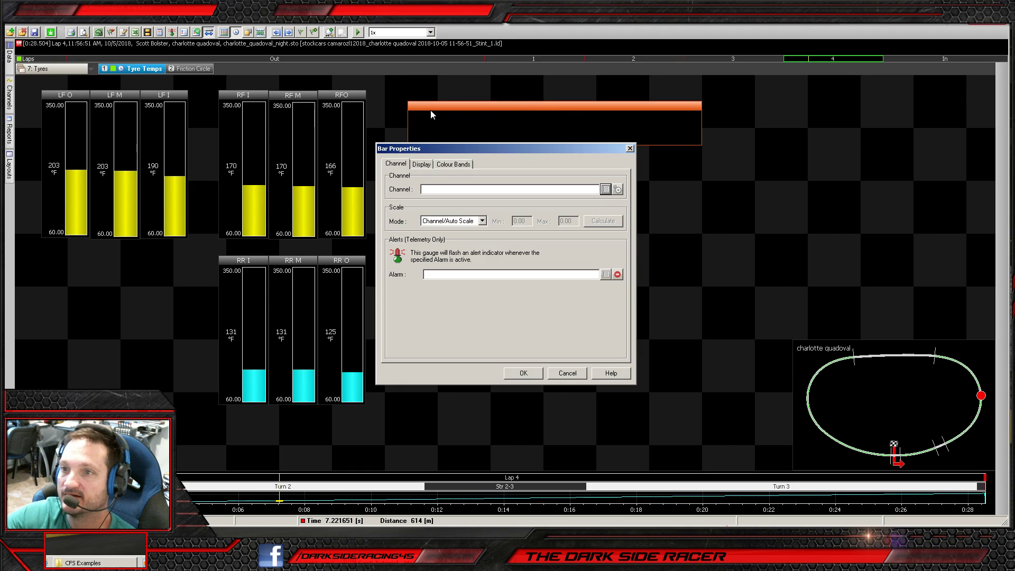
left_click(630, 148)
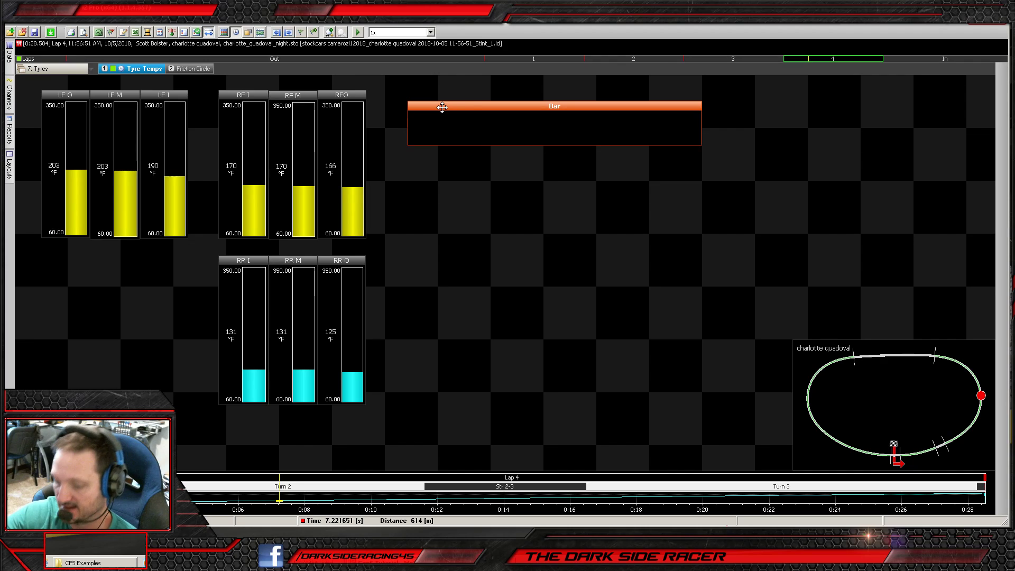
key("Delete")
- Copy the RFO bar gauge and paste the duplicate into the empty area beside the right front gauges
right_click(325, 100)
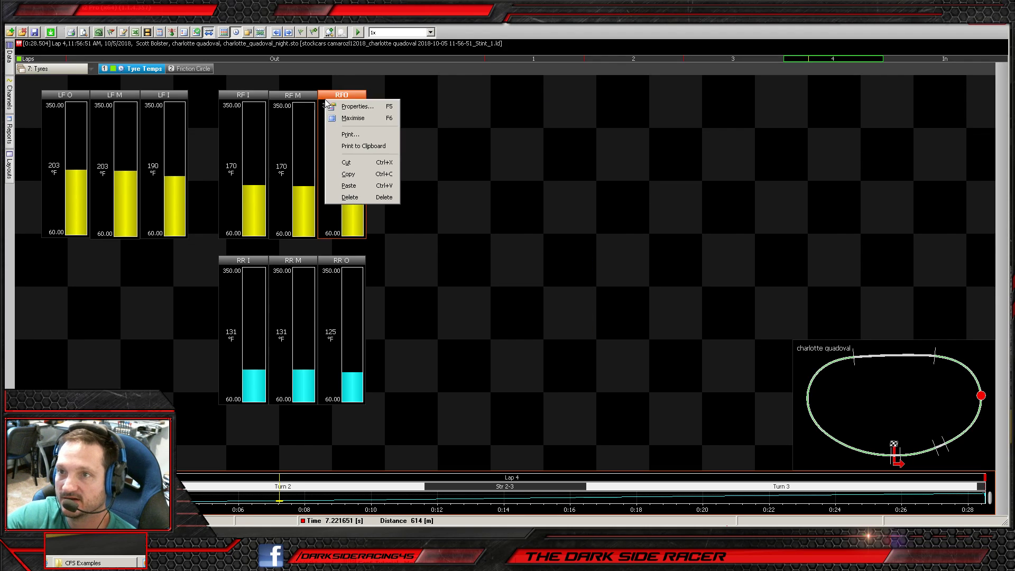
left_click(349, 174)
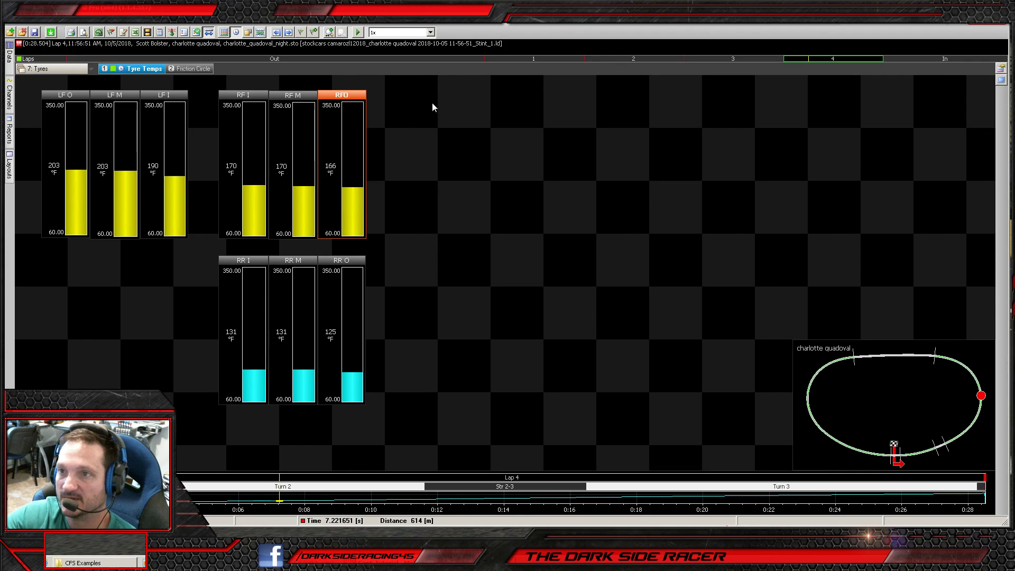
right_click(435, 103)
left_click(465, 127)
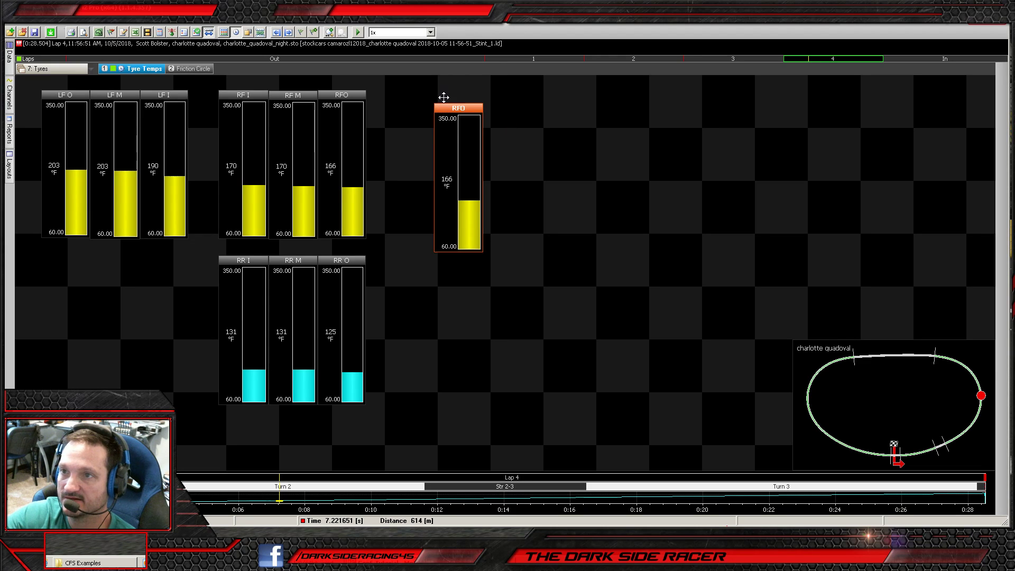
- Assign the Right Front Temp math channel to the duplicated RFO gauge
right_click(457, 136)
left_click(496, 152)
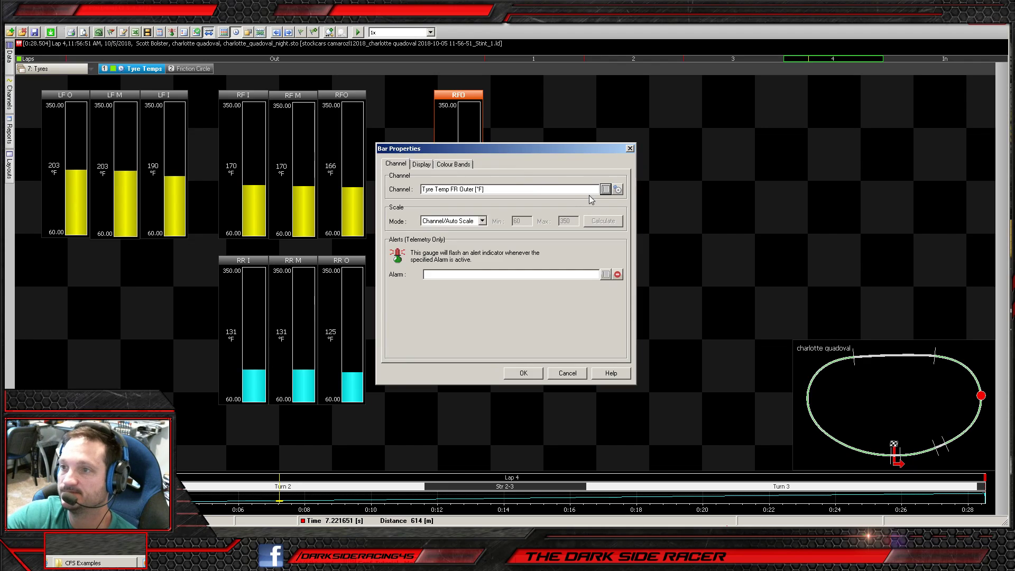
left_click(606, 189)
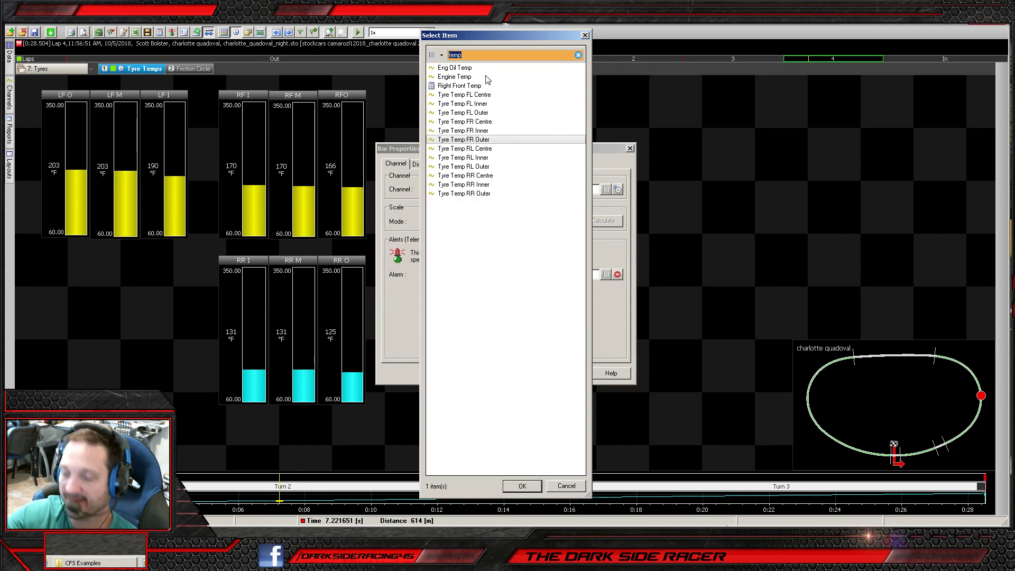
type("right")
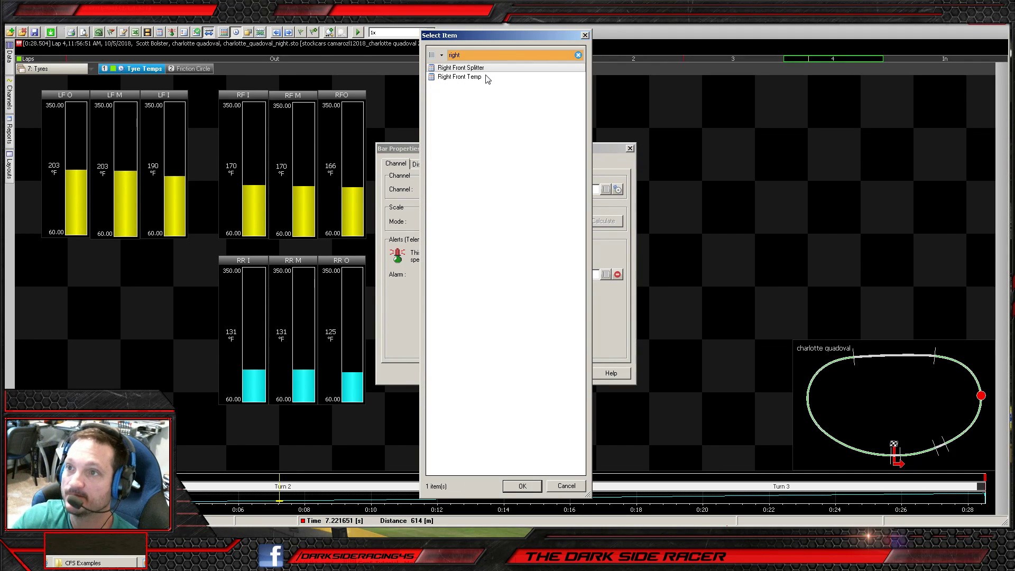
left_click(480, 77)
left_click(518, 489)
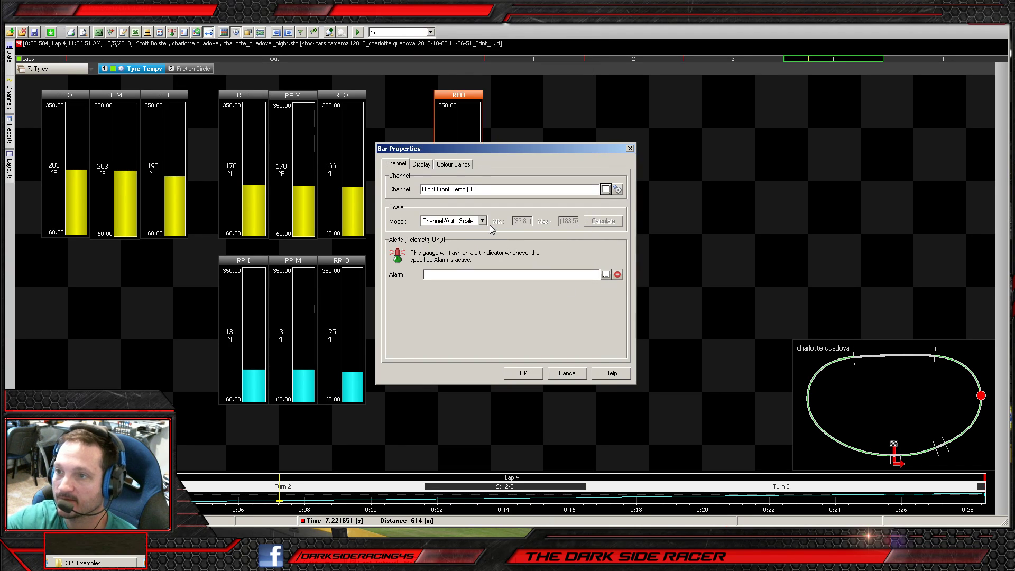
- Set the duplicated gauge to Manual Scale with a minimum of 60 and a maximum of 350
left_click(482, 222)
left_click(482, 221)
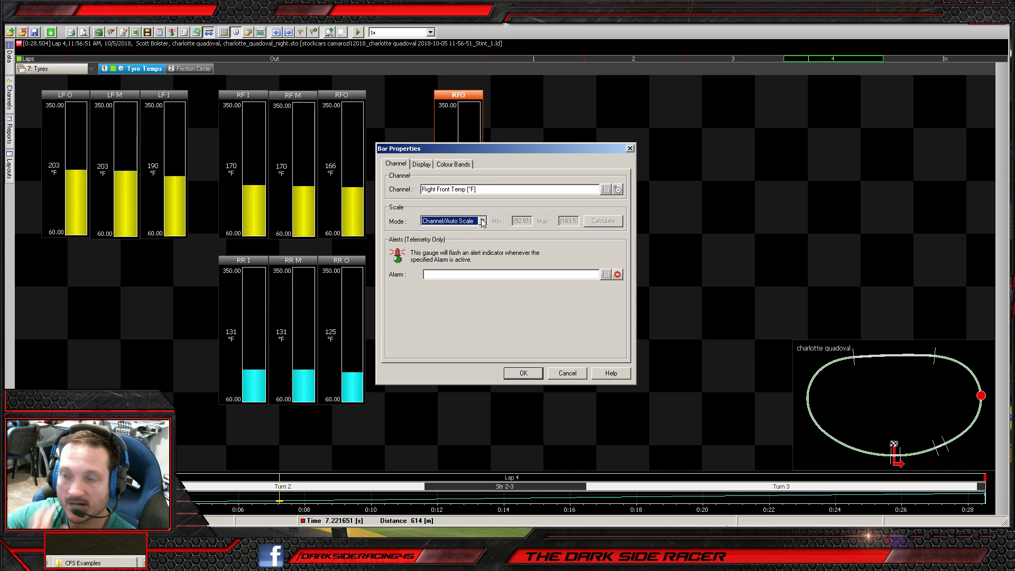
left_click(482, 222)
left_click(470, 238)
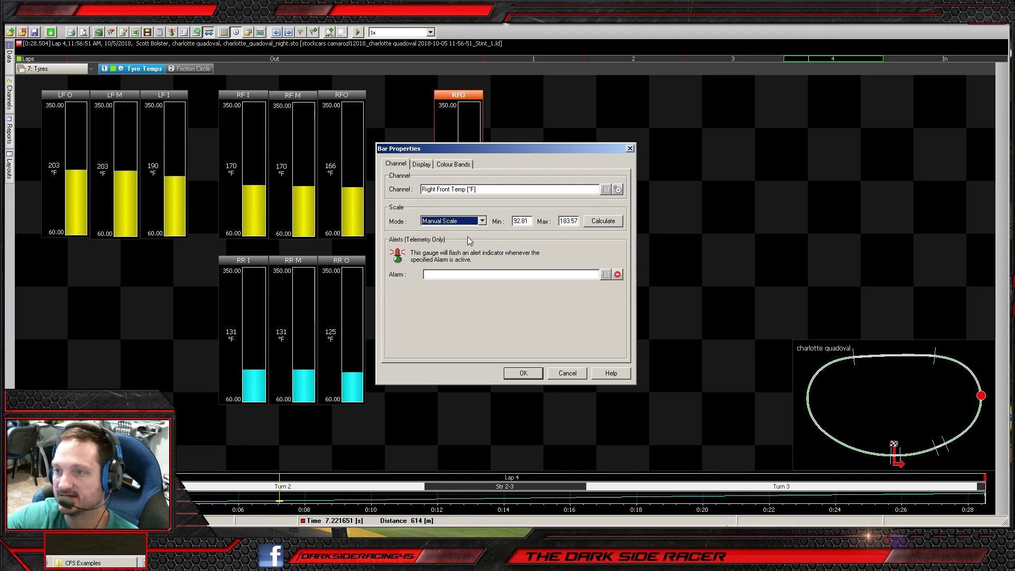
double_click(529, 221)
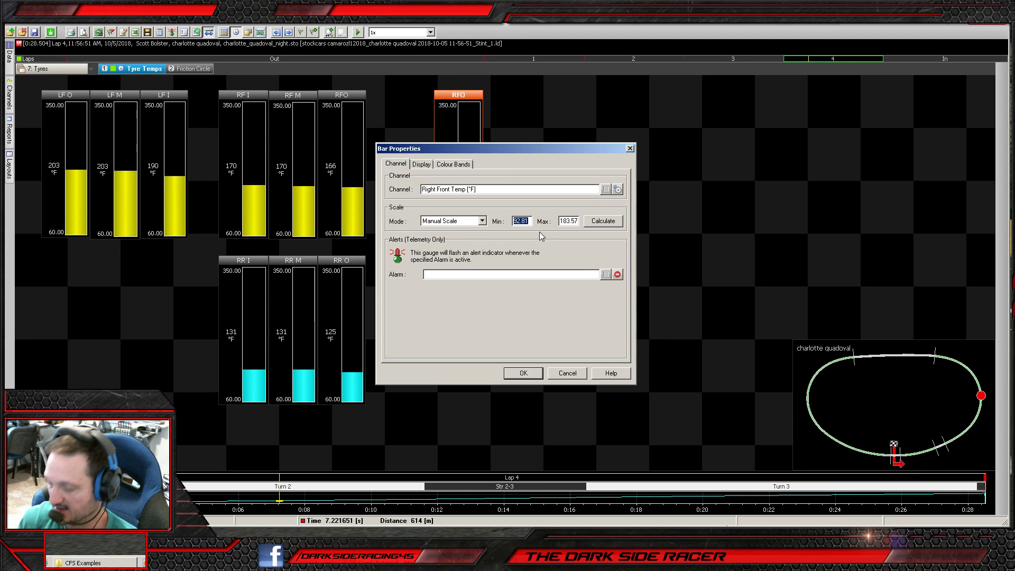
key("Tab")
type("350")
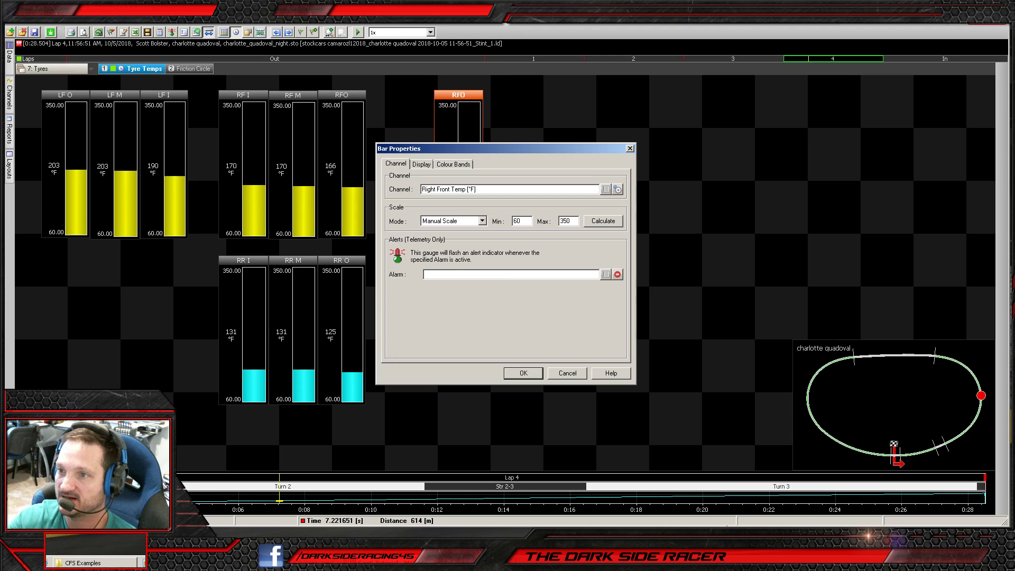
- Set the caption of the duplicated RFO gauge to Right Front Temp
left_click(422, 164)
left_click(478, 190)
left_click_drag(479, 189, 451, 197)
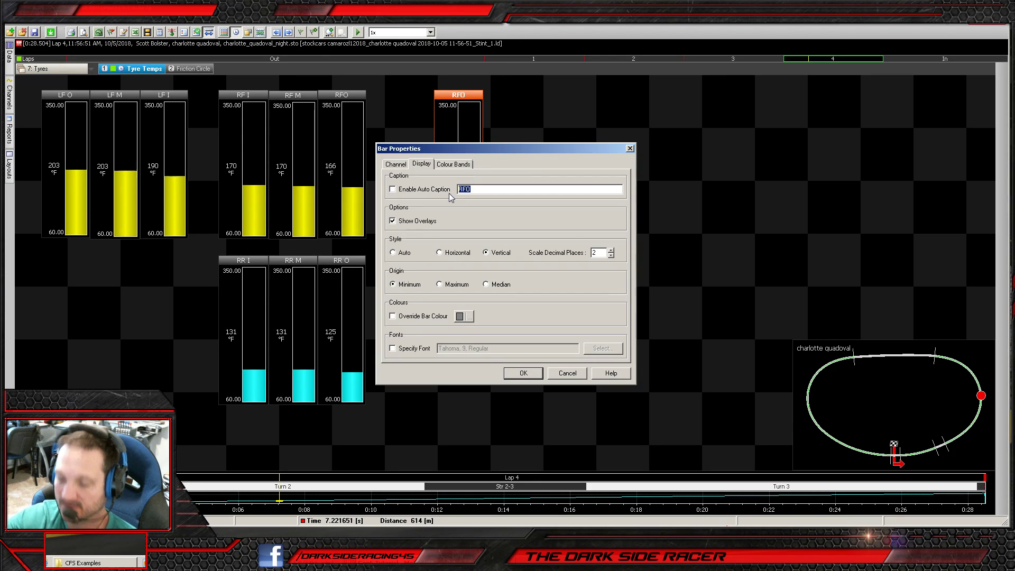
type("Right Front")
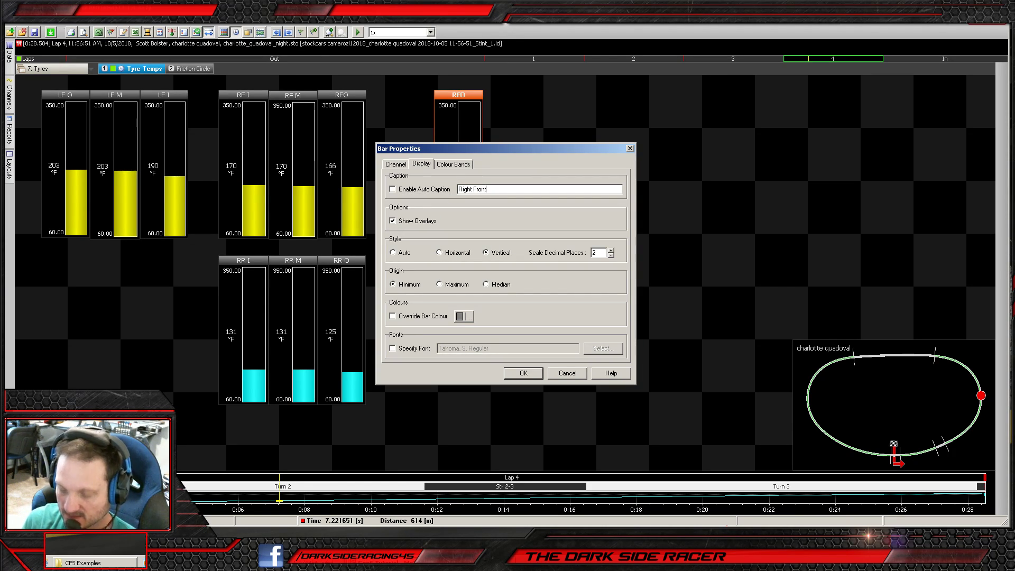
type(" Temp")
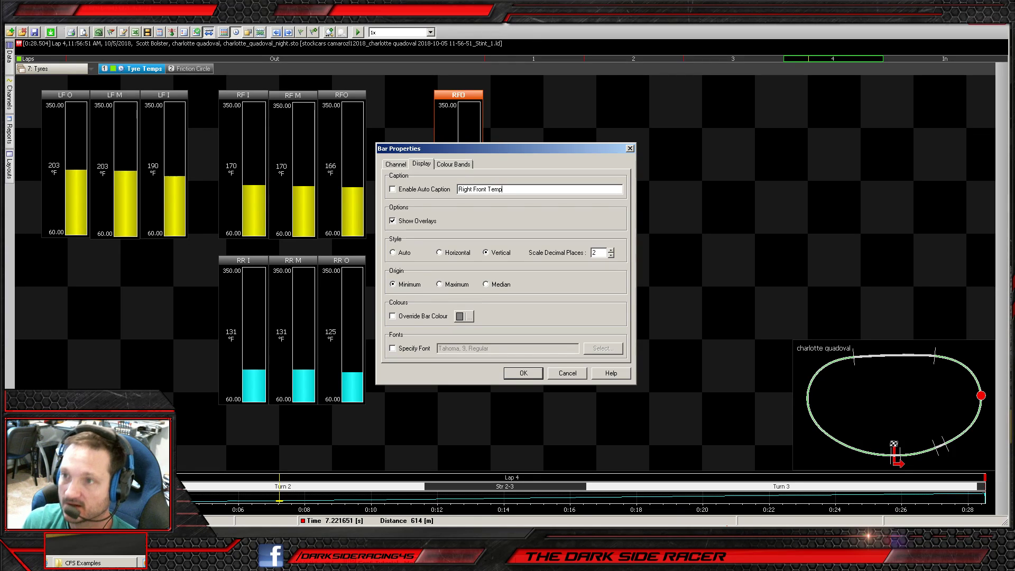
left_click(520, 373)
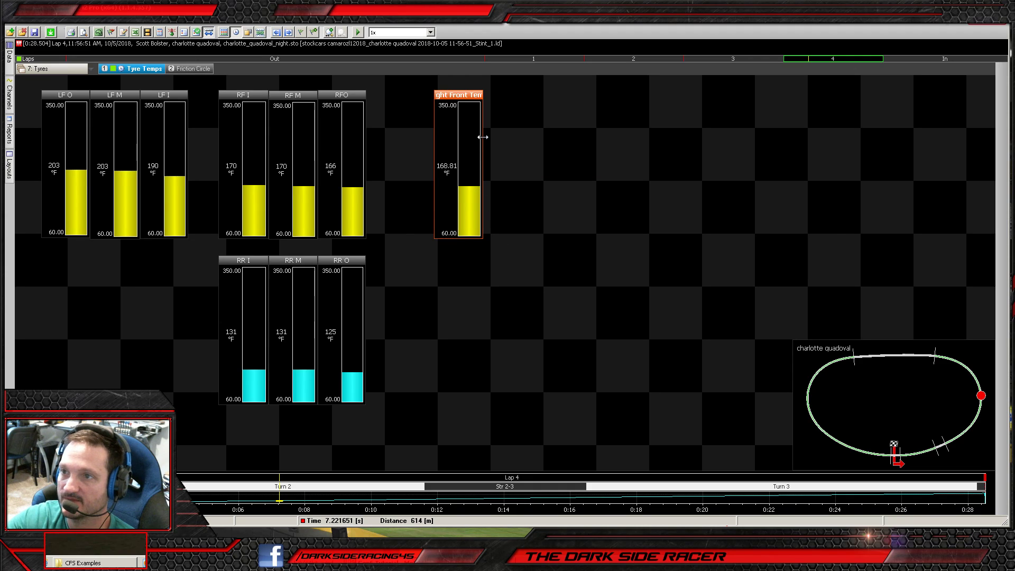
- Specify a custom font for the Right Front Temp gauge: Tahoma, Regular, size 8
right_click(449, 97)
left_click(478, 106)
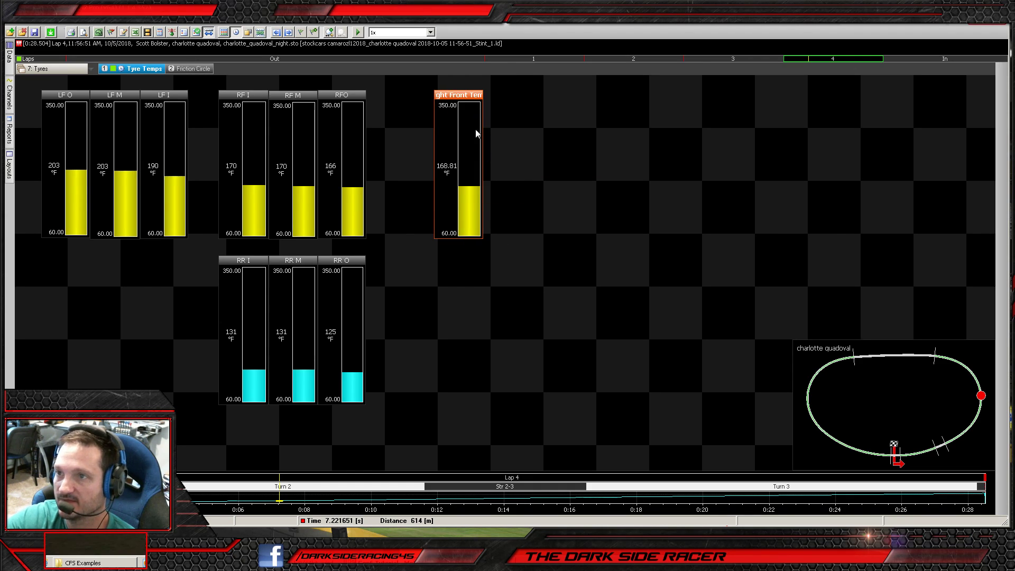
double_click(459, 96)
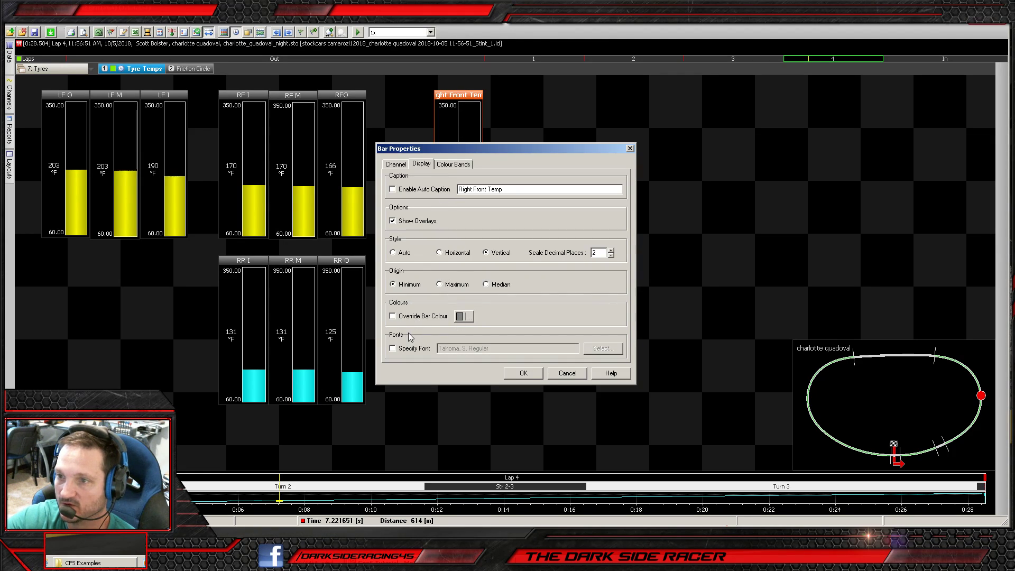
left_click(393, 349)
left_click(595, 349)
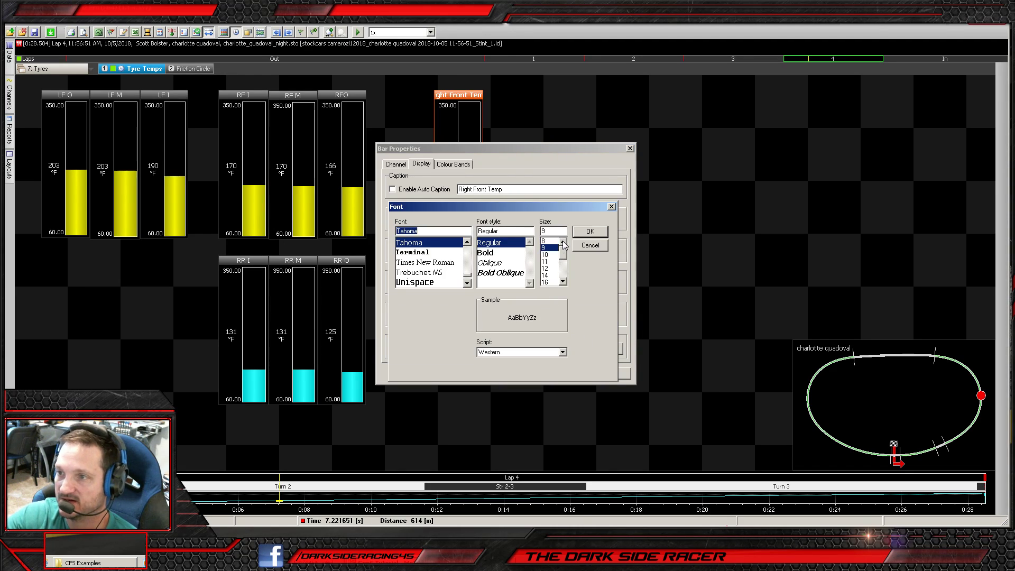
left_click(547, 242)
left_click(592, 233)
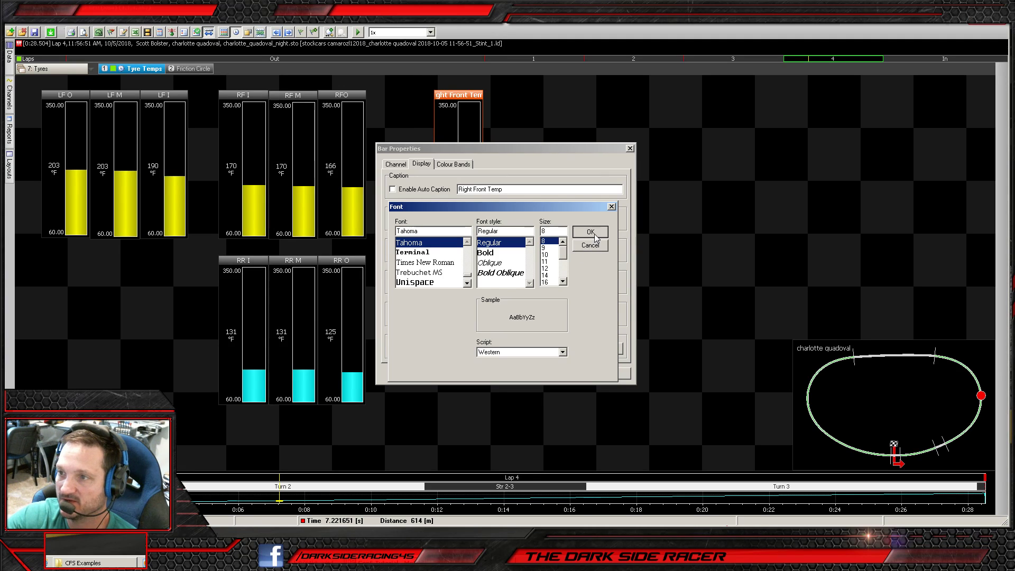
left_click(523, 373)
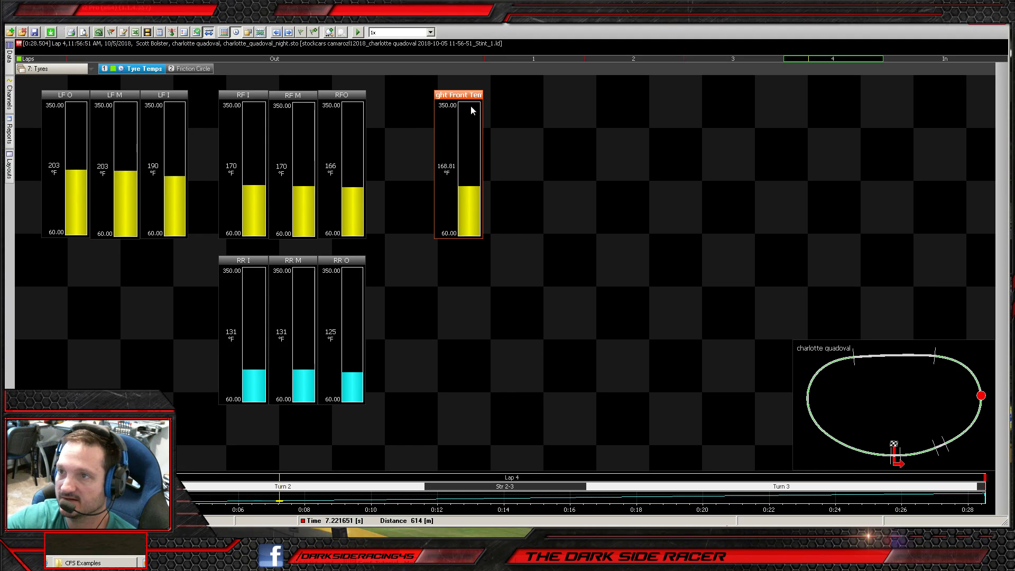
- Shorten the Right Front Temp gauge's caption to RF Temp
right_click(462, 95)
left_click(502, 136)
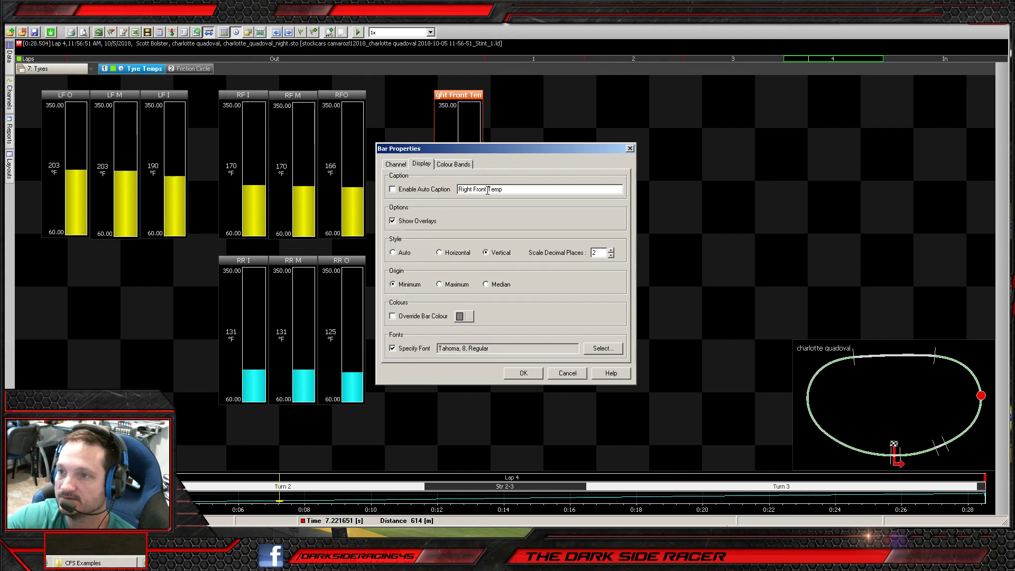
left_click_drag(485, 189, 438, 195)
type("R")
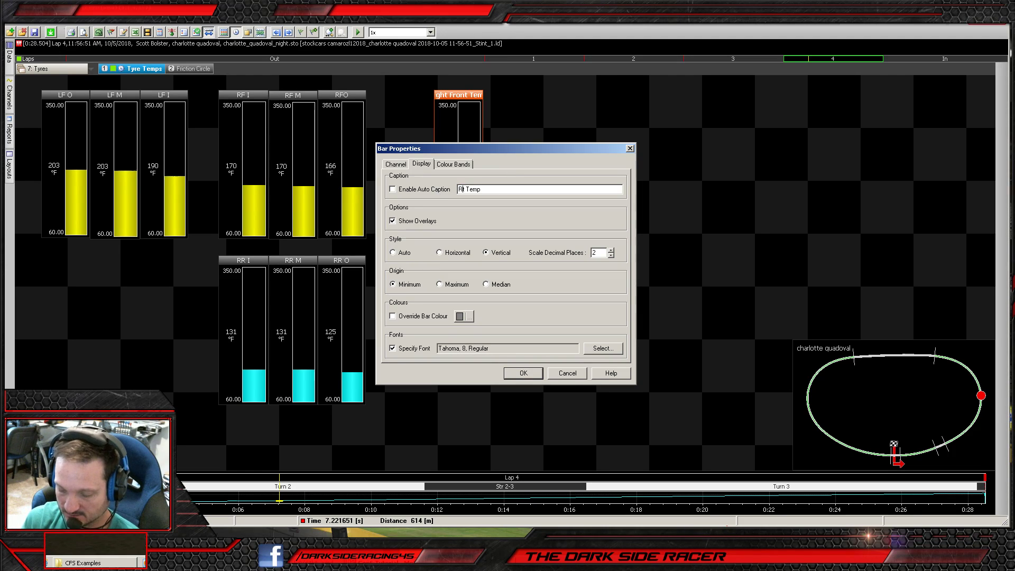
type("F")
key("Delete")
key("Return")
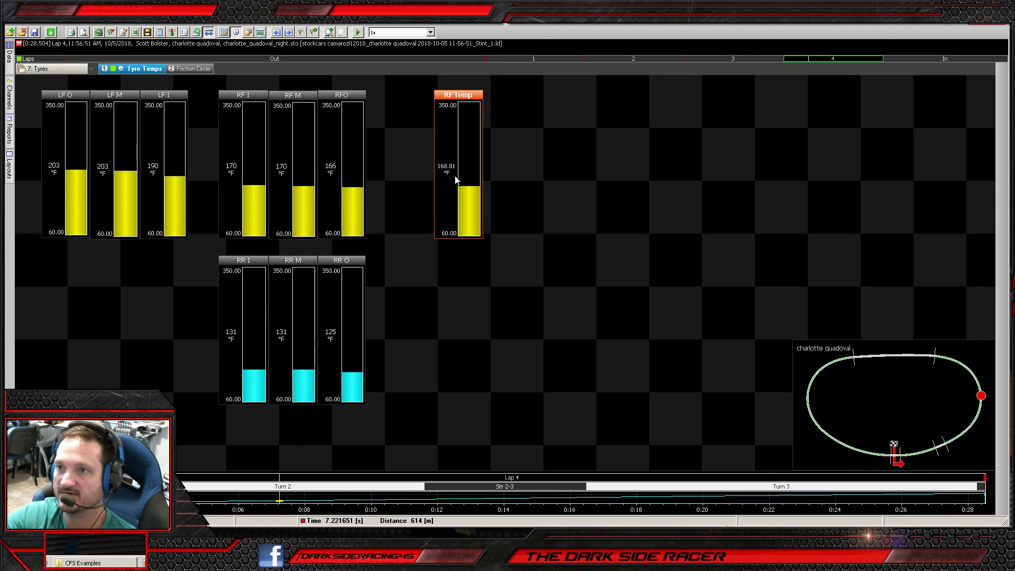
- Copy the RF Temp gauge and paste the duplicate directly below it, beside the right rear gauges
right_click(446, 99)
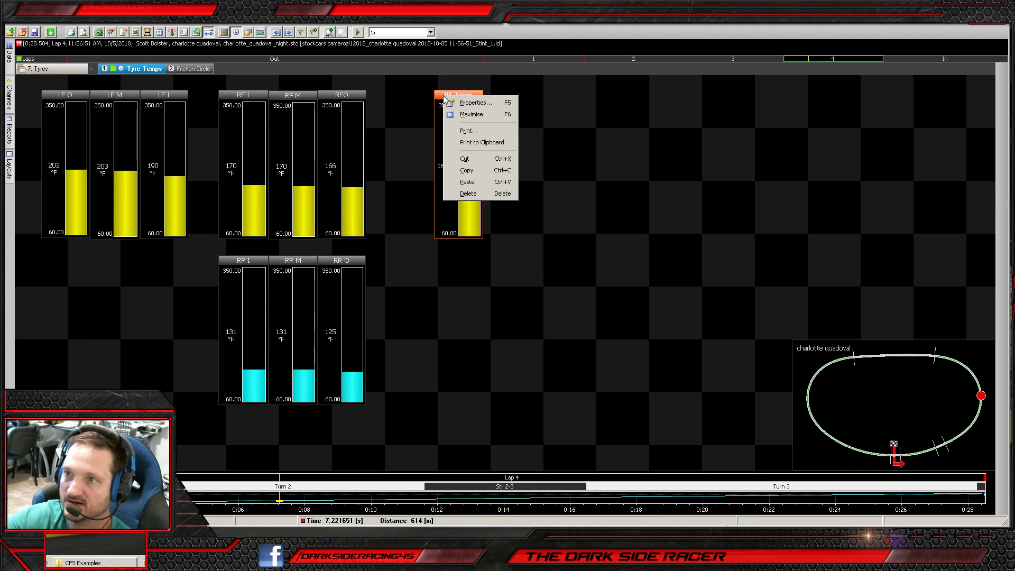
left_click(469, 171)
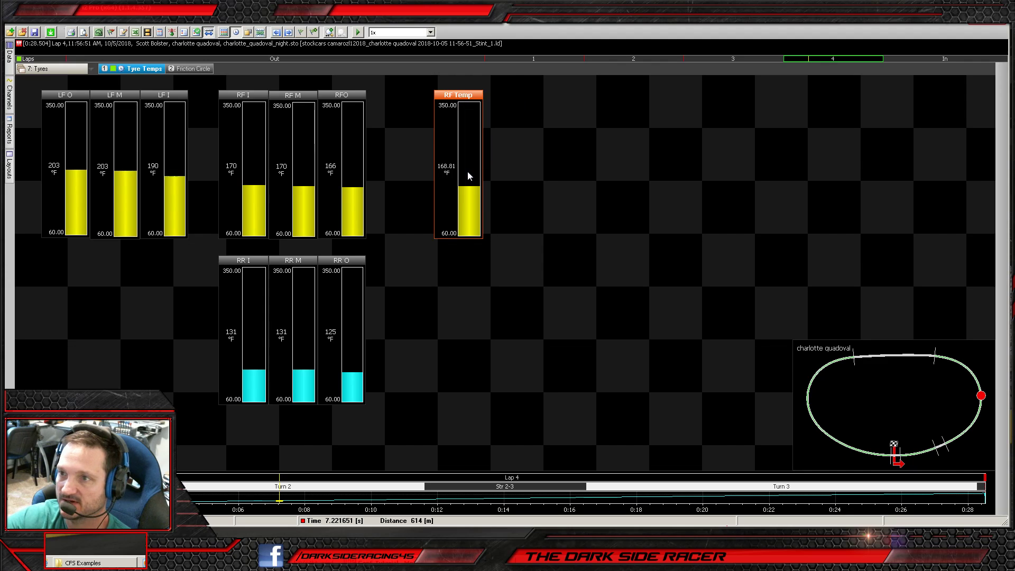
right_click(435, 253)
left_click(452, 274)
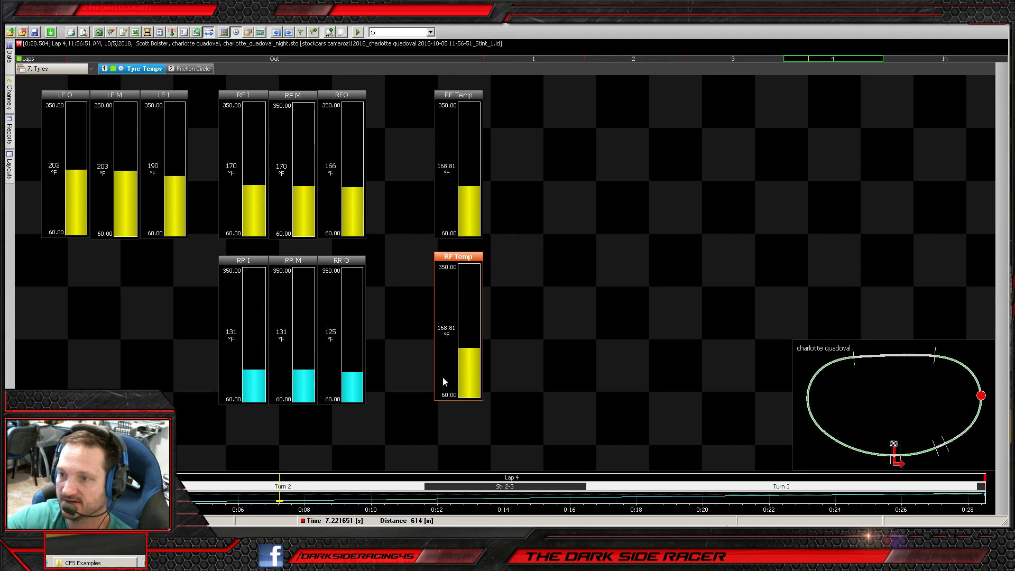
right_click(446, 257)
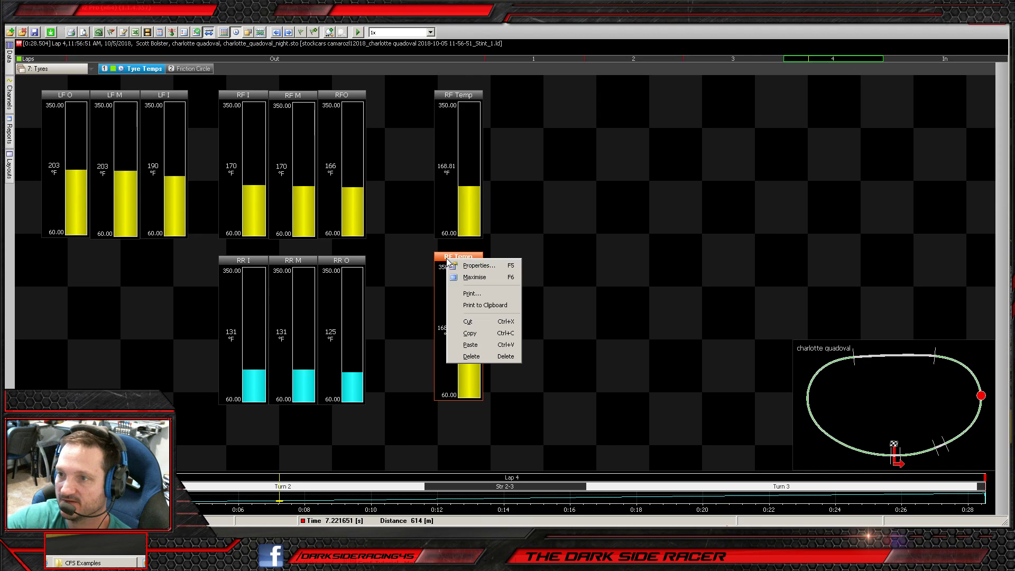
left_click(465, 269)
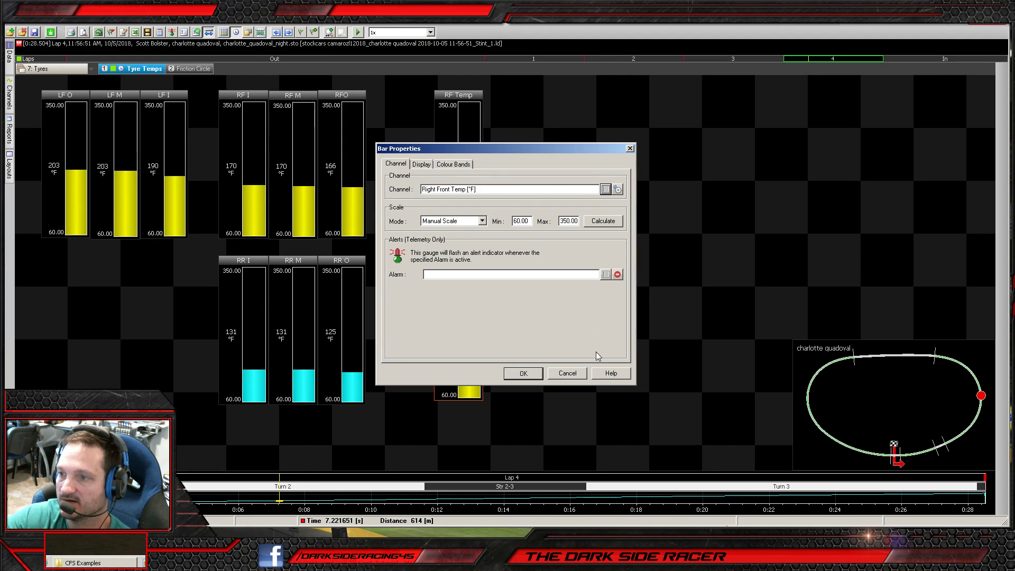
left_click(580, 374)
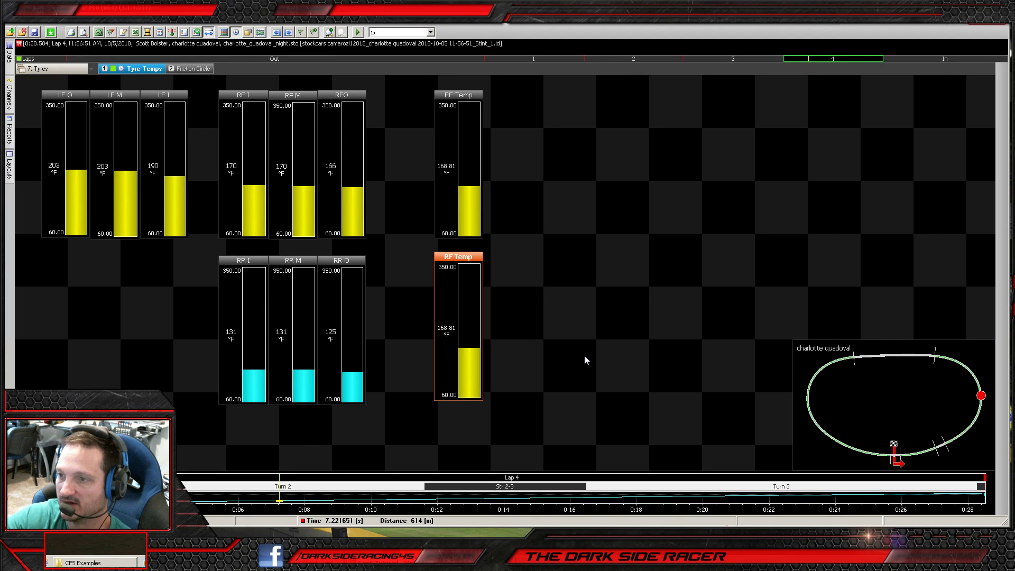
- Duplicate the Right Front Temp math channel within the User maths
left_click(160, 33)
left_click(441, 234)
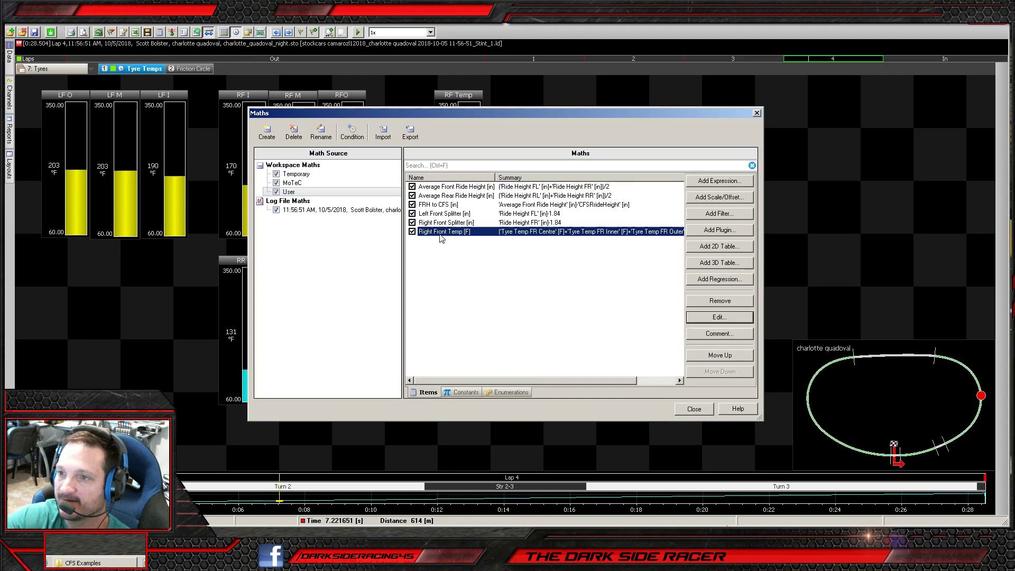
right_click(441, 233)
left_click(470, 286)
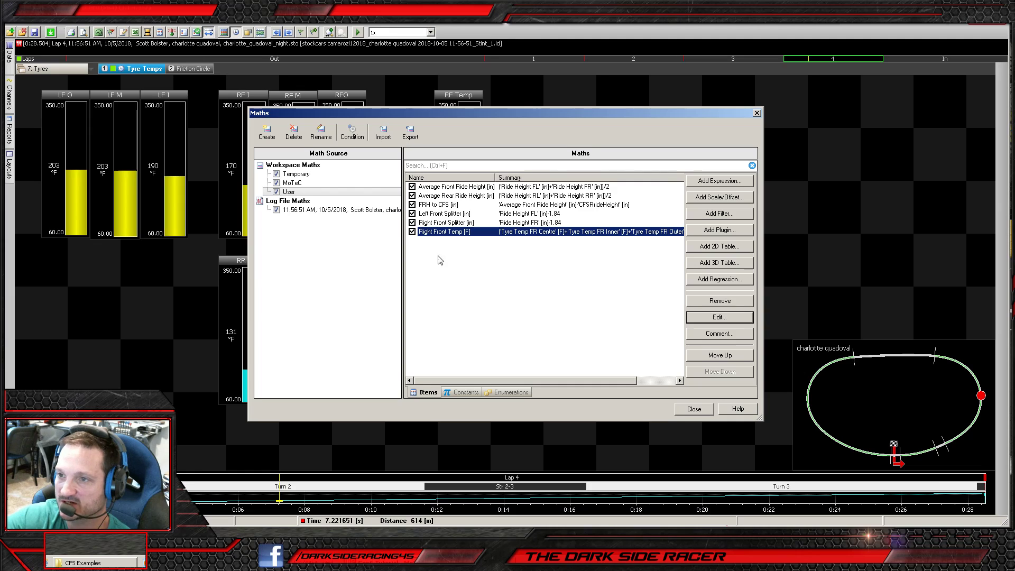
right_click(431, 250)
left_click(460, 310)
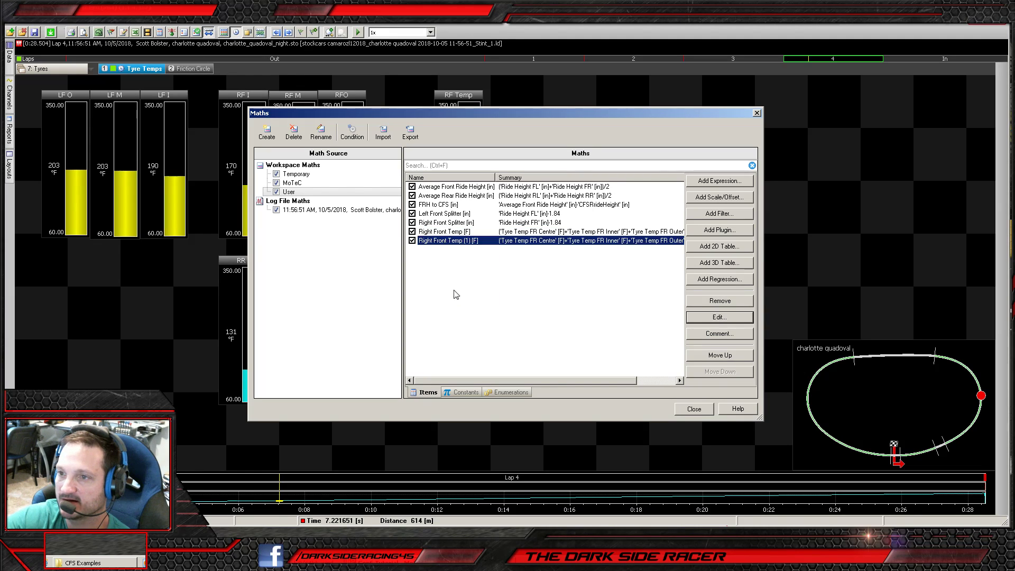
- Rename the duplicated Right Front Temp math channel as Right Rear Temp
double_click(441, 246)
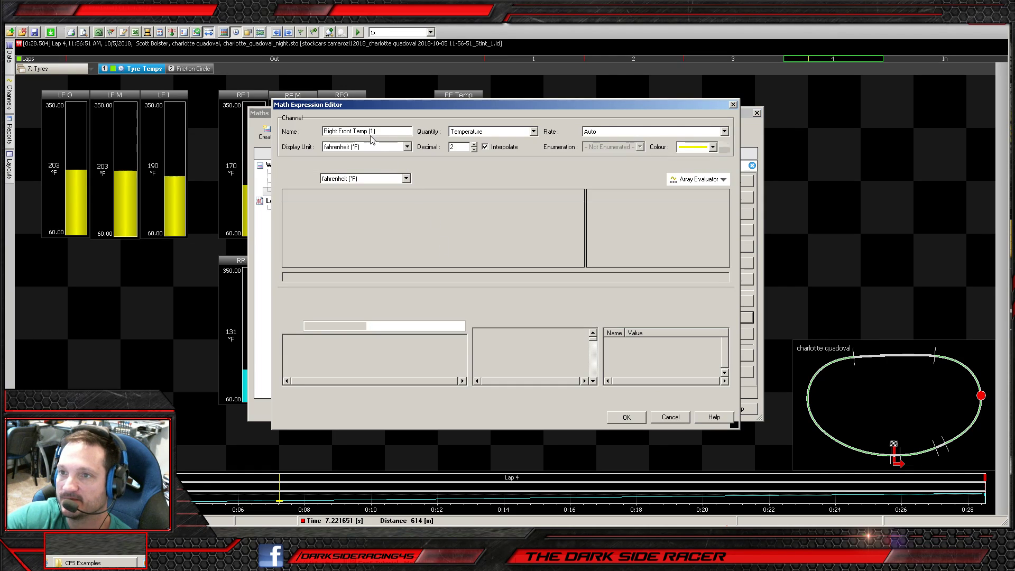
left_click(384, 131)
key("BackSpace")
key("BackSpace")
key("BackSpace")
key("BackSpace")
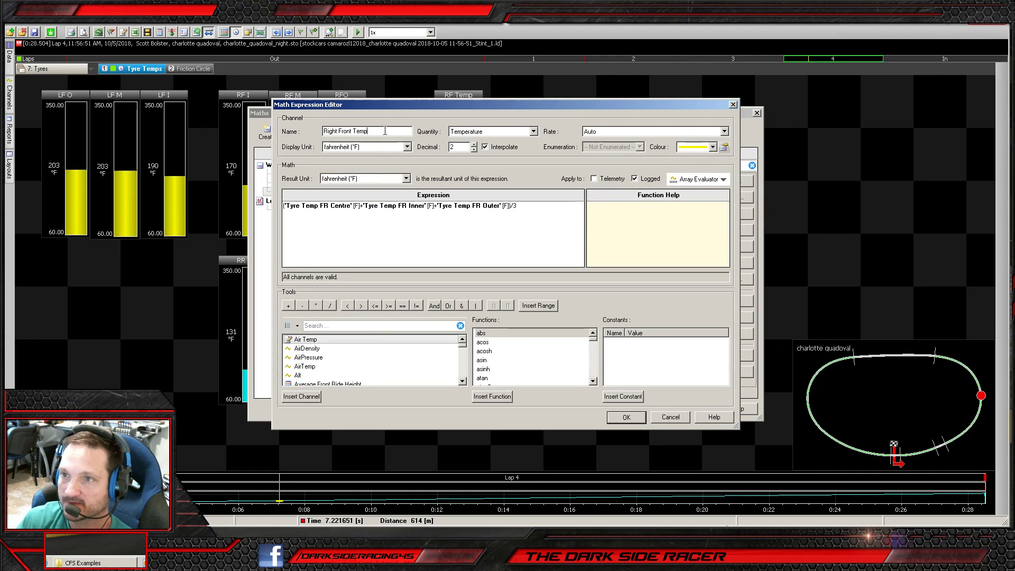
key("BackSpace")
key("BackSpace")
key("BackSpace")
key("BackSpace")
key("BackSpace")
type("Rear")
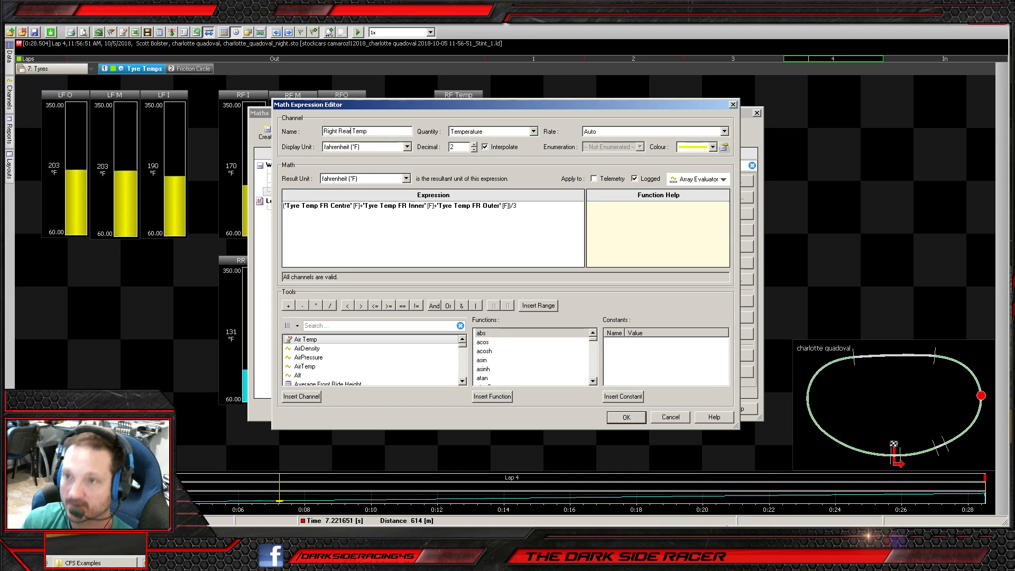
- Change FR to RR in the expression's Centre, Inner and Outer tyre temperature channels, save it and return to the worksheet
left_click(322, 206)
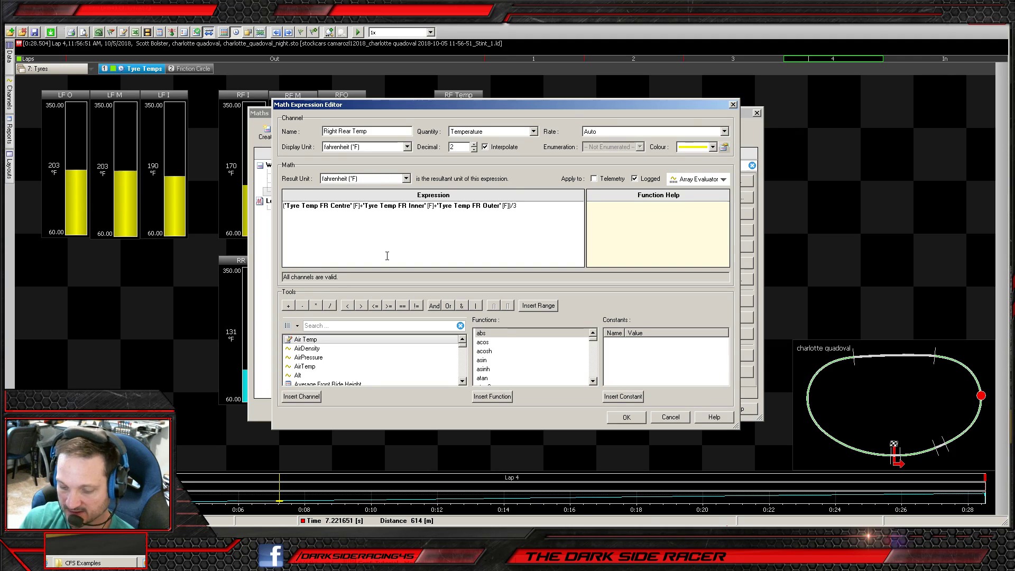
key("BackSpace")
type("R")
key("Right")
key("Right")
key("Right")
key("Right")
key("Right")
key("Right")
key("Right")
key("Right")
key("Right")
key("Right")
key("Right")
key("Right")
key("Right")
key("BackSpace")
key("BackSpace")
type("RR")
key("Right")
key("Right")
key("Right")
key("Right")
key("Right")
key("Right")
key("Right")
key("Right")
key("Right")
key("Right")
key("Right")
key("Right")
key("Right")
key("Right")
key("Right")
key("Right")
key("Right")
key("Right")
key("Right")
key("Right")
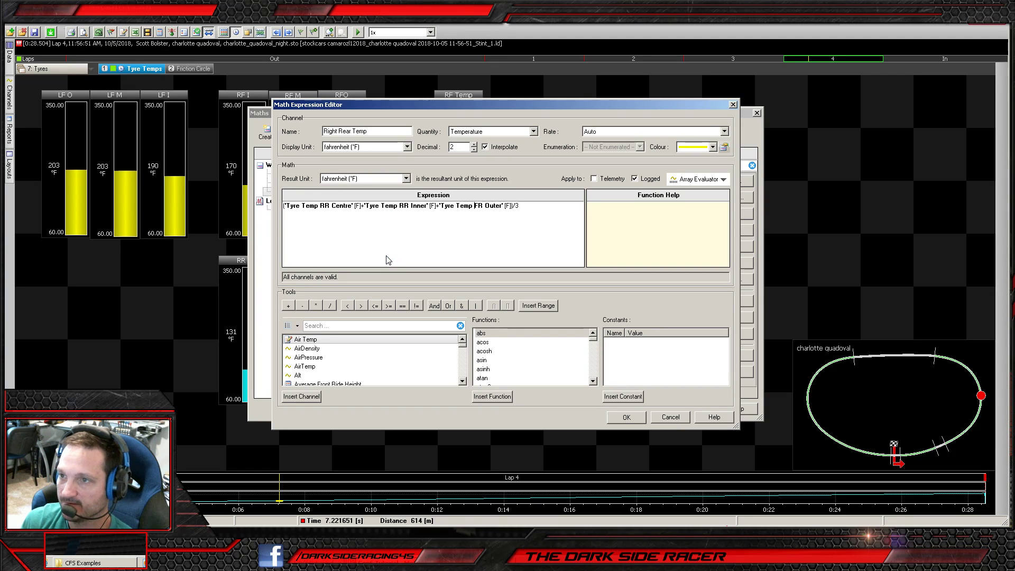
key("BackSpace")
type("R")
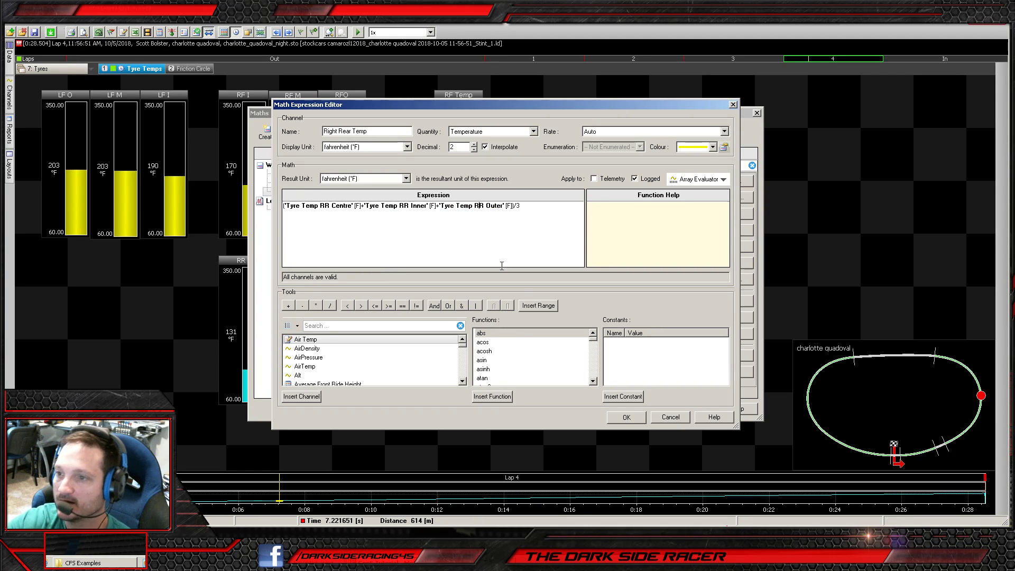
left_click(626, 417)
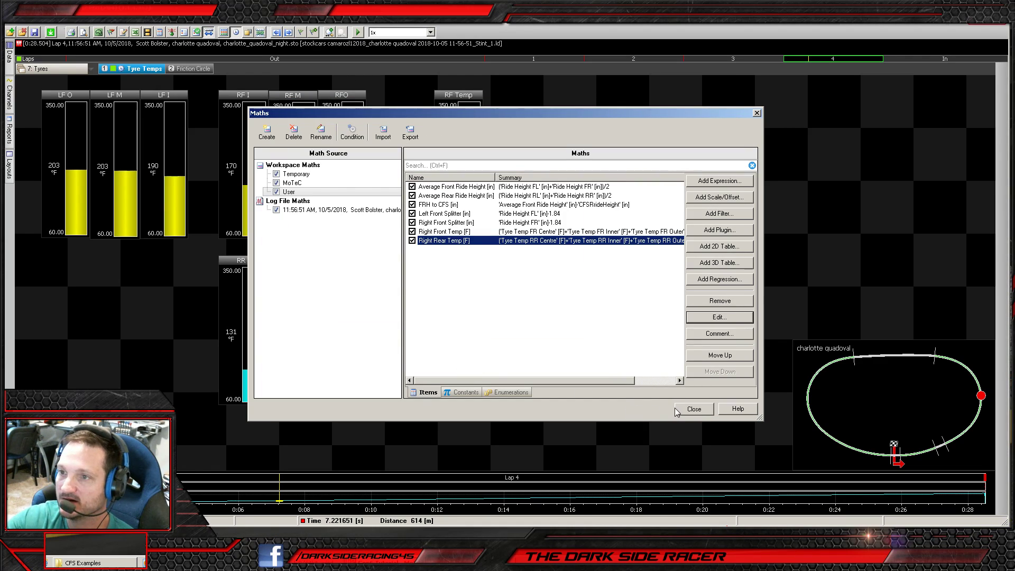
left_click(694, 409)
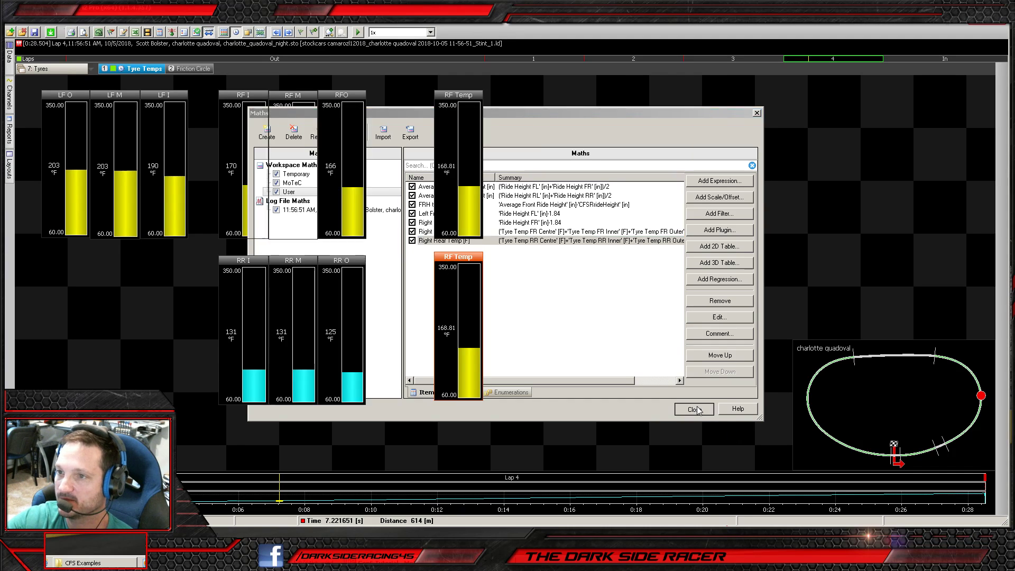
- Assign the Right Rear Temp math channel to the lower RF Temp gauge
right_click(444, 257)
left_click(506, 276)
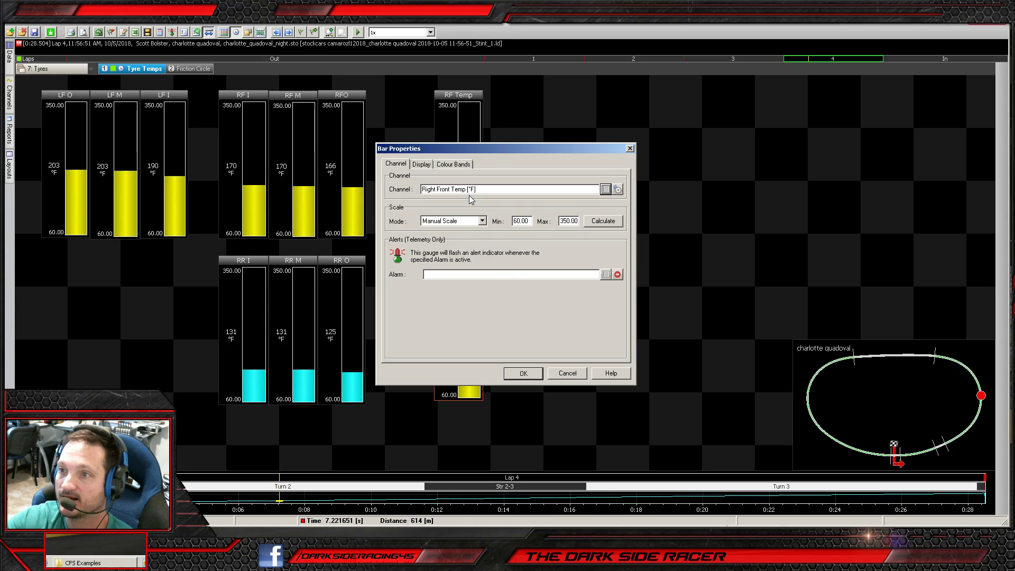
left_click(605, 189)
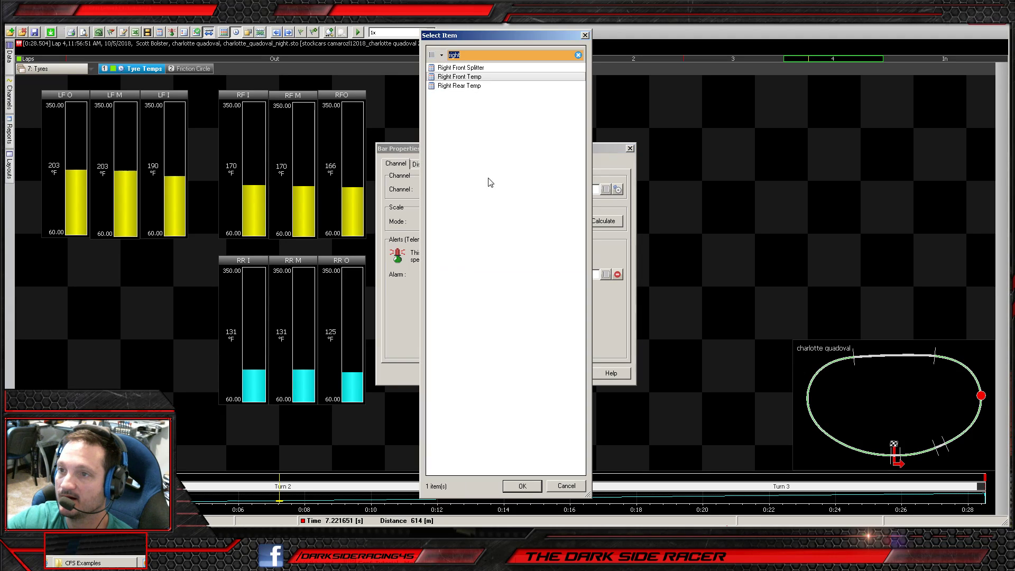
left_click(468, 87)
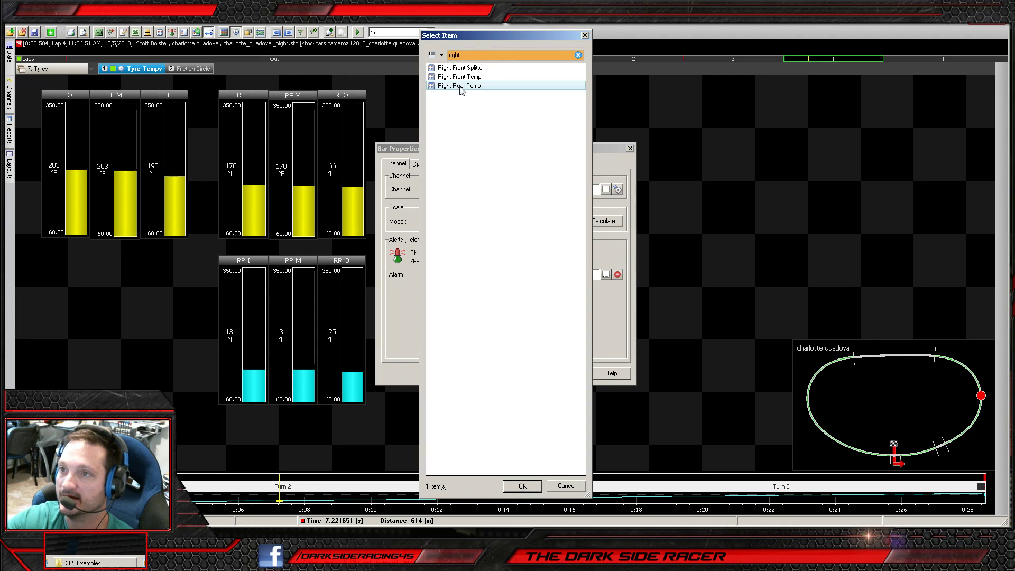
left_click(519, 487)
left_click(522, 374)
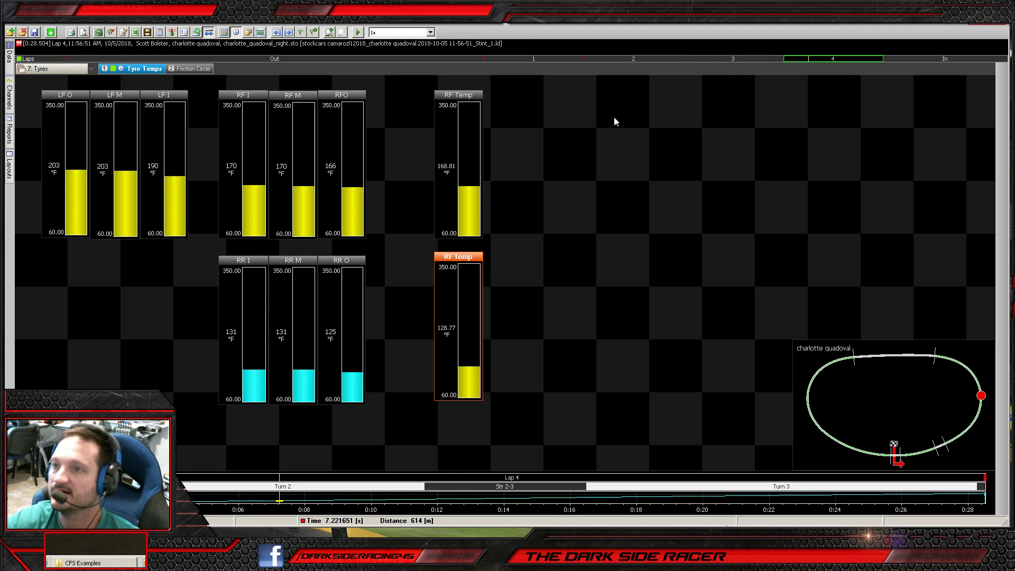
- Copy the upper RF Temp gauge and paste the duplicate into the empty area beside it
right_click(563, 96)
left_click(532, 97)
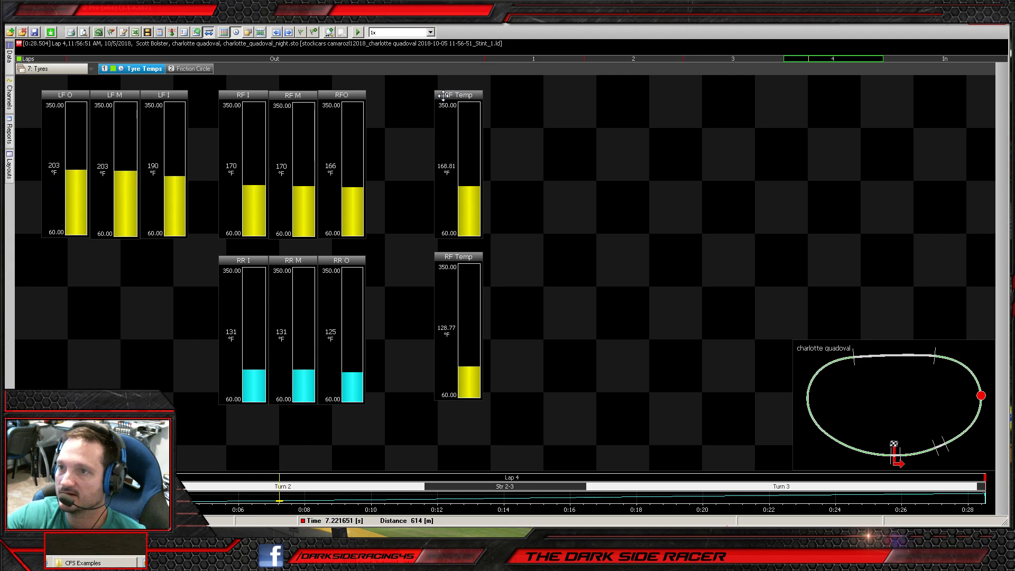
right_click(444, 97)
left_click(475, 171)
right_click(526, 94)
left_click(557, 119)
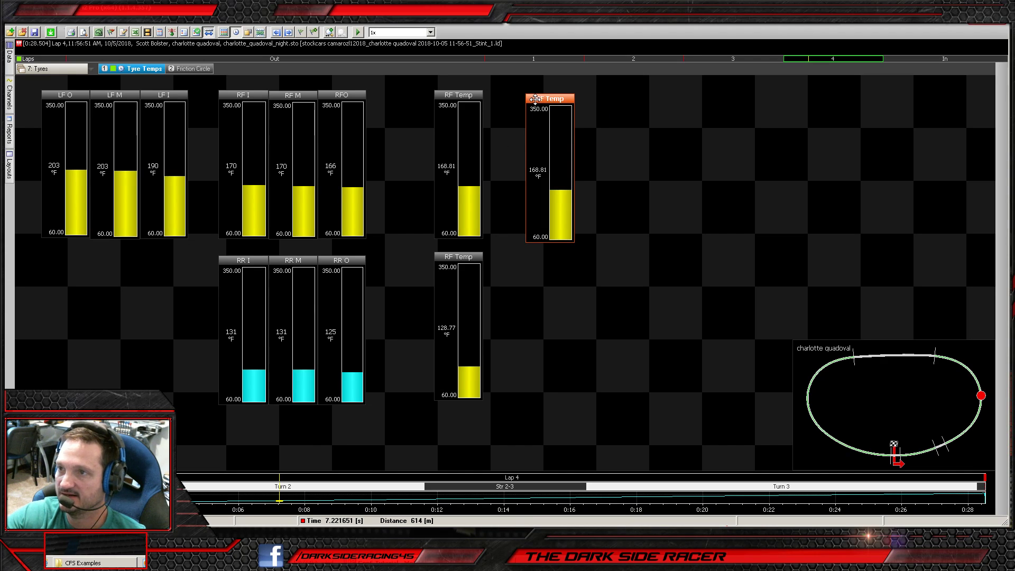
- Shift the duplicated RF Temp gauge slightly away from the original and assign the Tyre Pres FR channel to it
left_click_drag(534, 99, 548, 95)
right_click(549, 96)
left_click(579, 103)
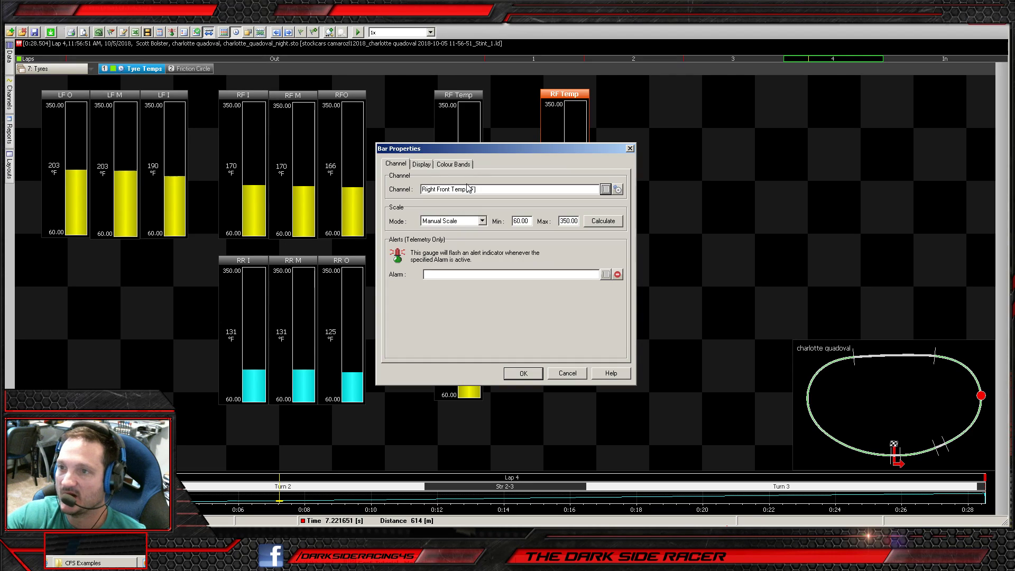
left_click(603, 189)
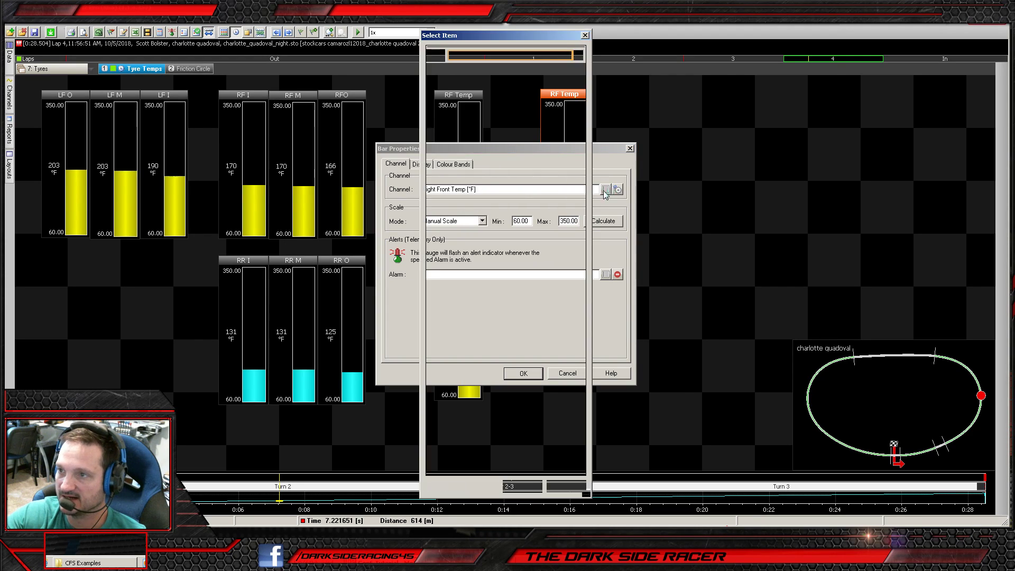
type("PRES")
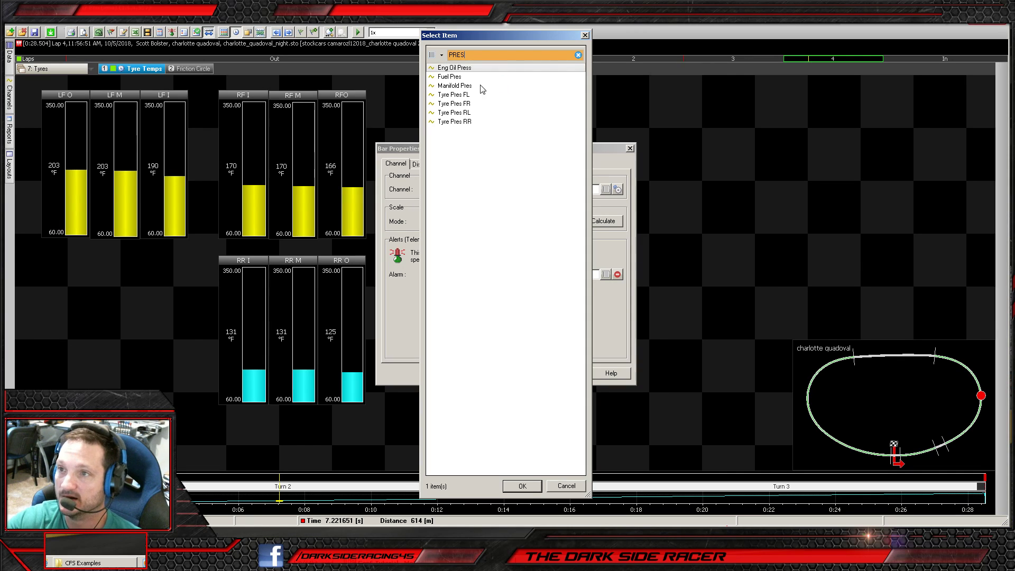
left_click(458, 104)
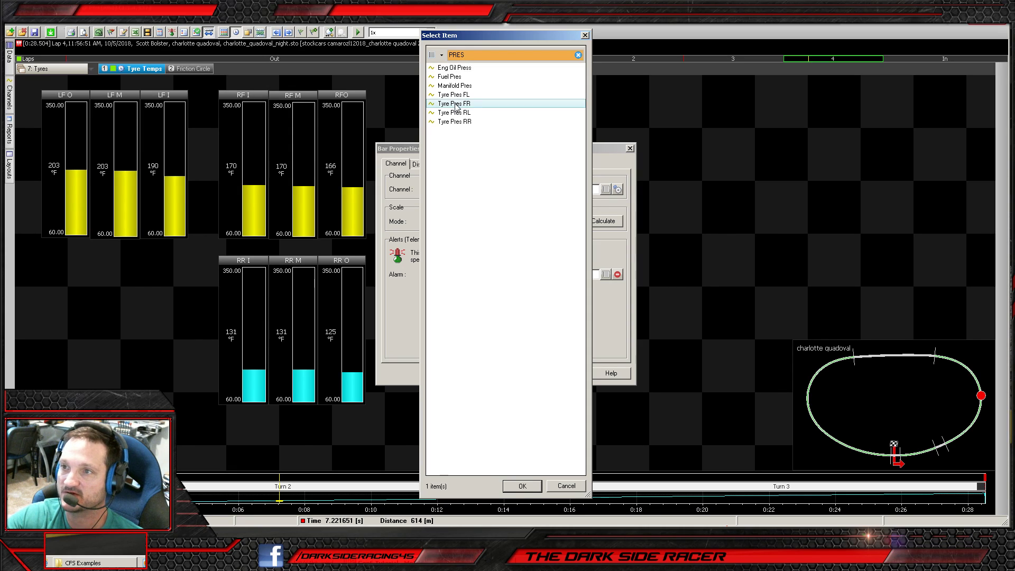
left_click(535, 486)
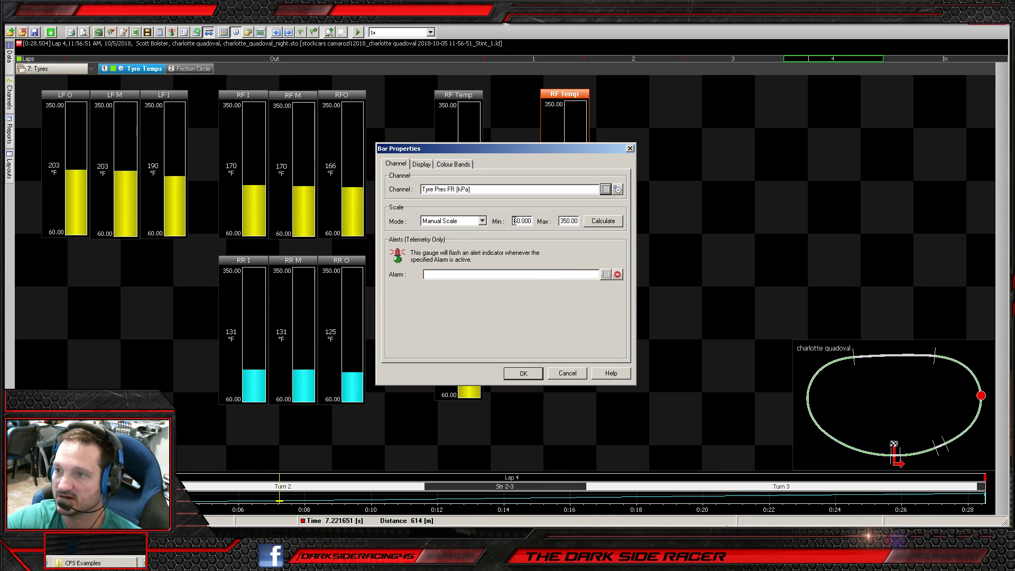
- Set the duplicated gauge's manual scale to a minimum of 40 and a maximum of 80
left_click_drag(514, 222, 608, 191)
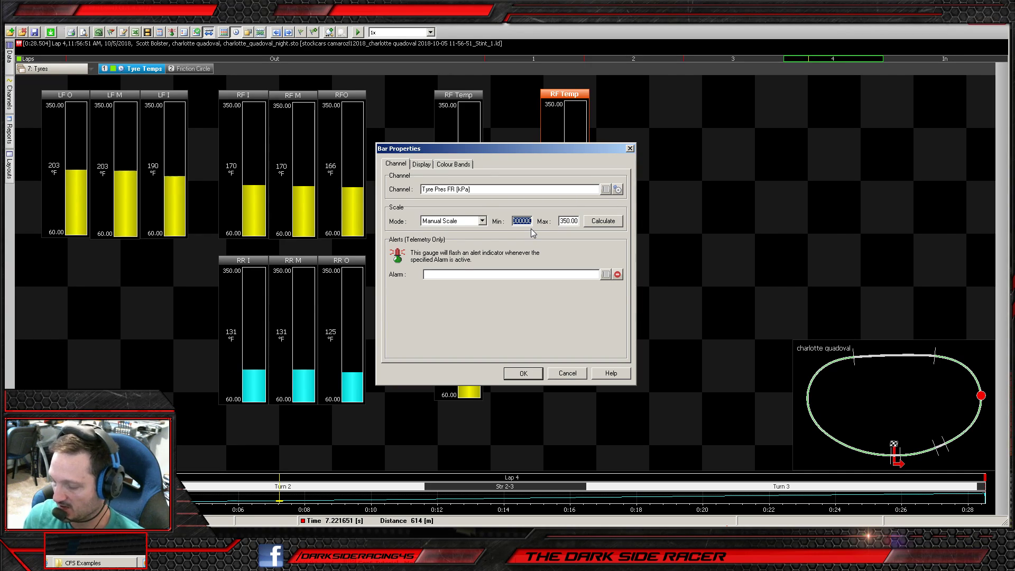
type("50")
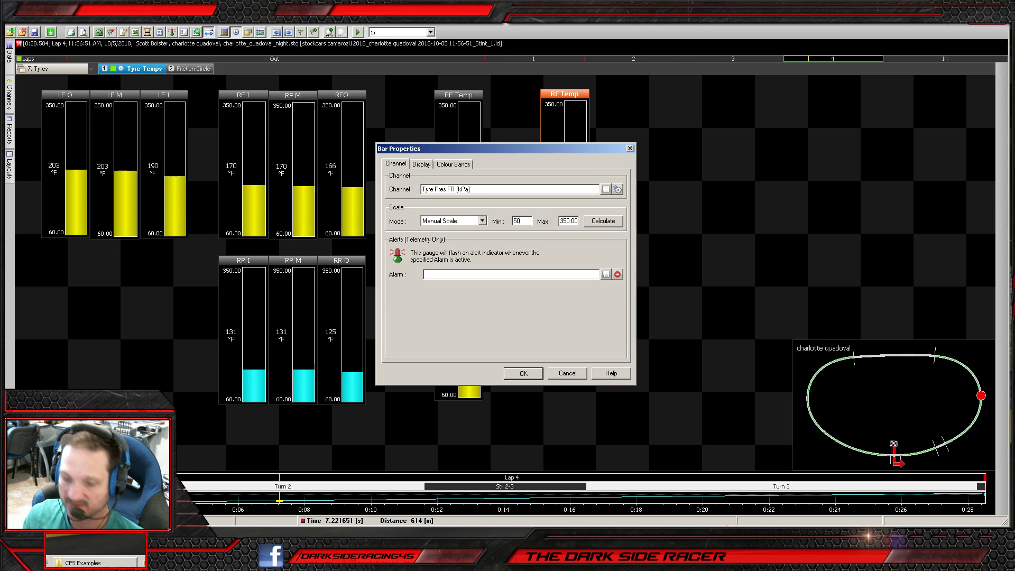
type("40")
key("Tab")
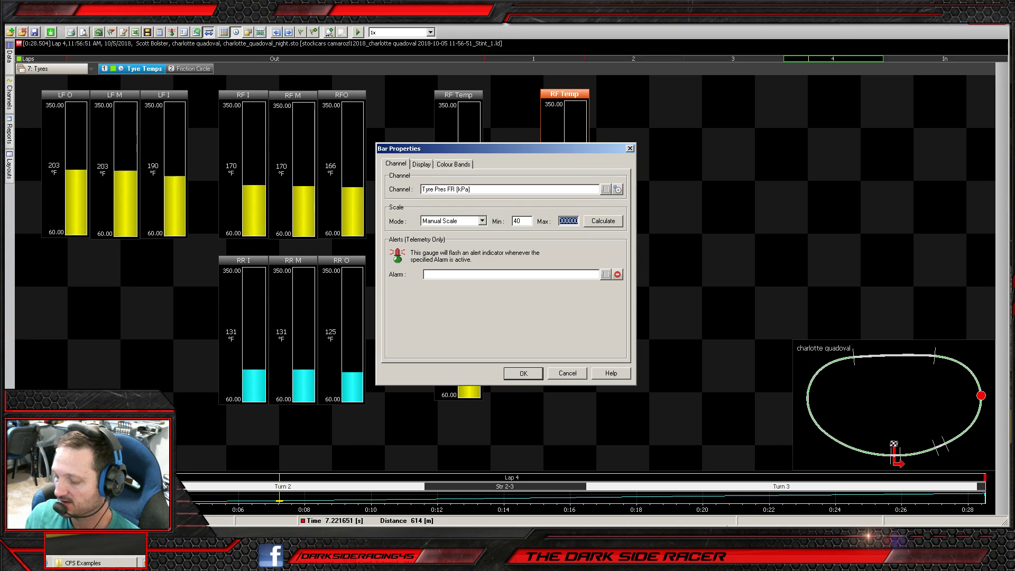
type("80")
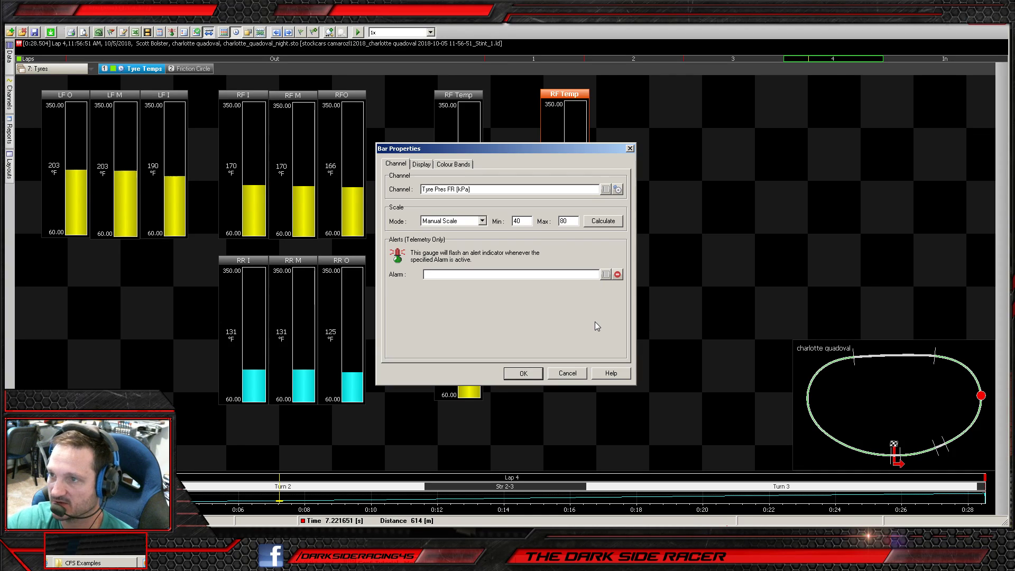
- Set the Tyre Pres FR channel's display unit to PSI with 2 decimal places
left_click(618, 192)
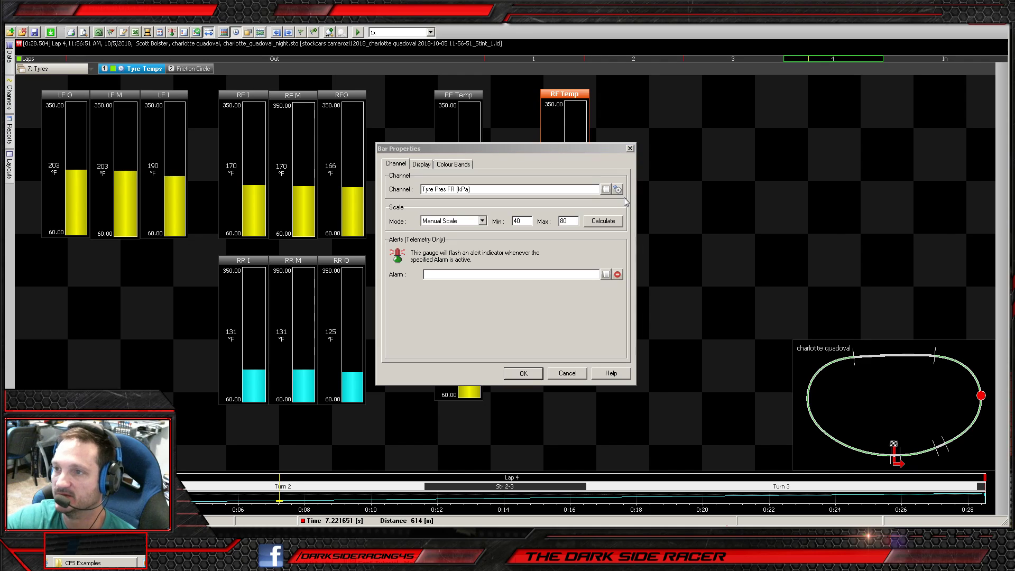
left_click(500, 174)
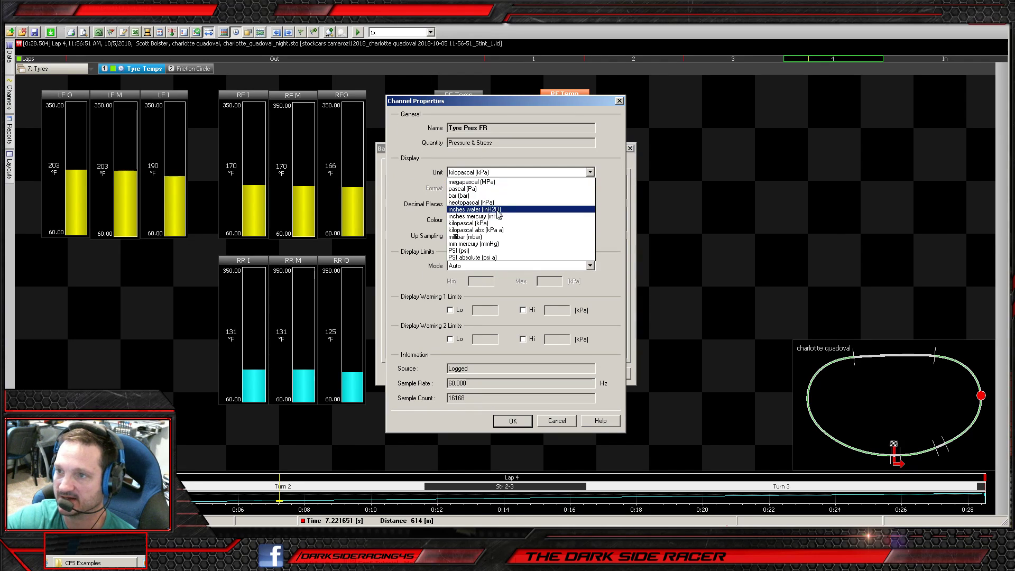
left_click(477, 173)
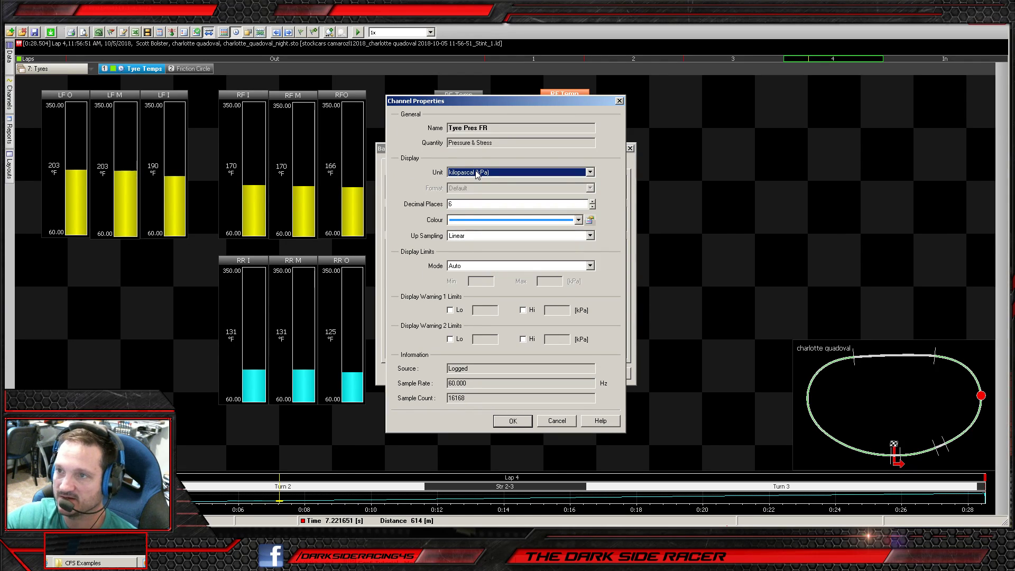
left_click(478, 173)
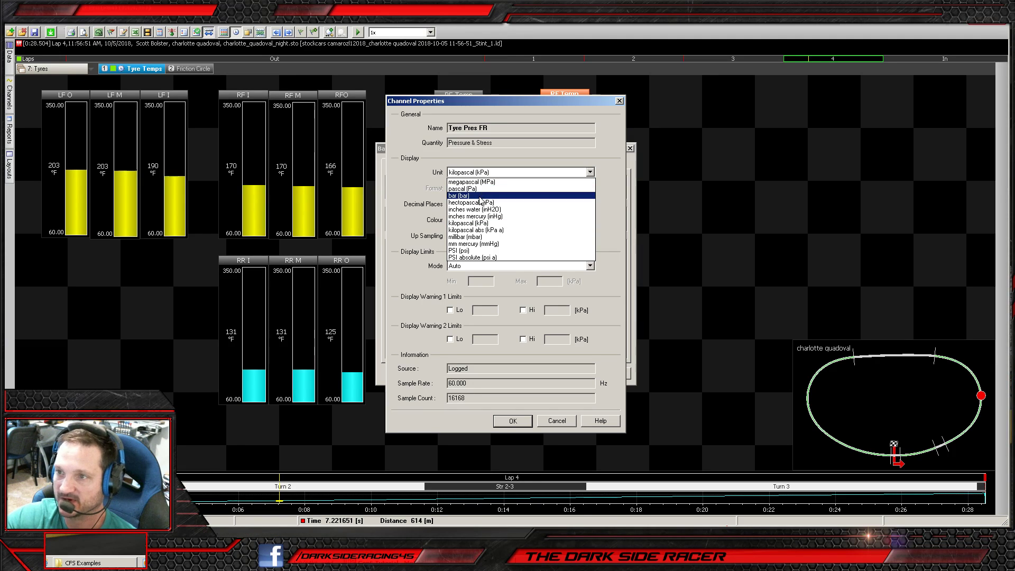
left_click(484, 251)
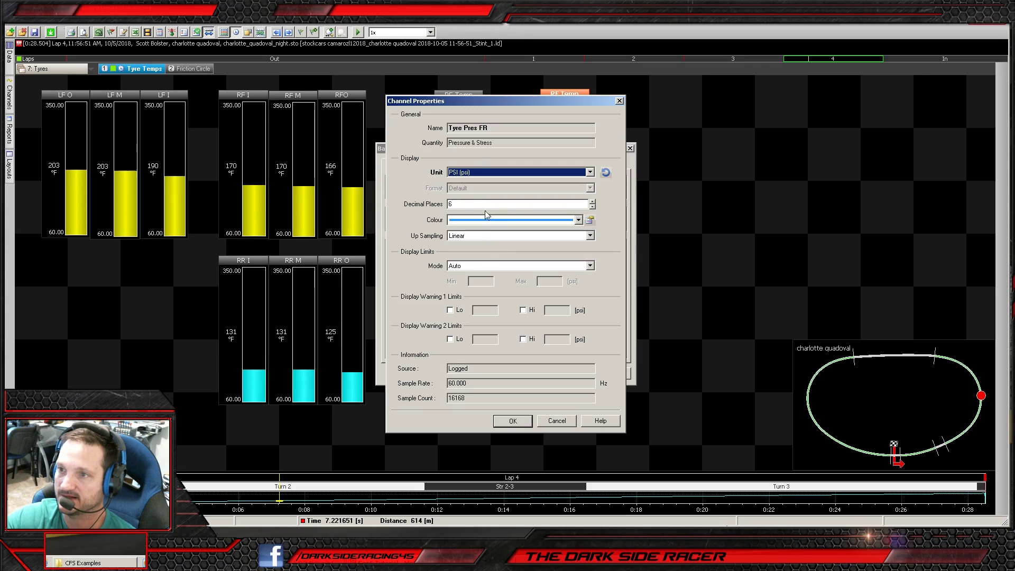
left_click(592, 207)
left_click(592, 208)
left_click(593, 208)
left_click(592, 207)
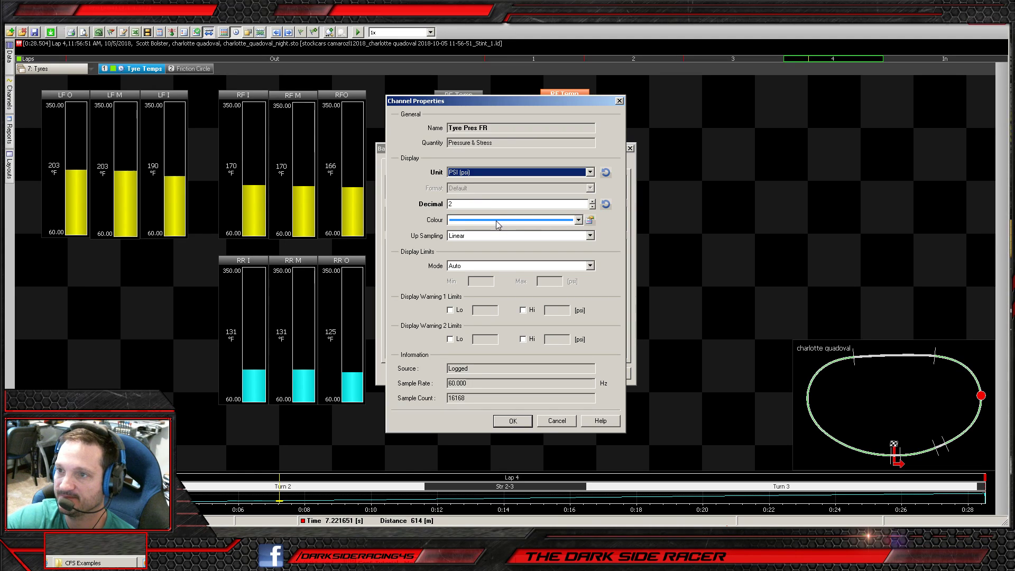
- Set the channel's display limits to Manual with a minimum of 40 and maximum of 80, and apply the channel and gauge properties
left_click(497, 266)
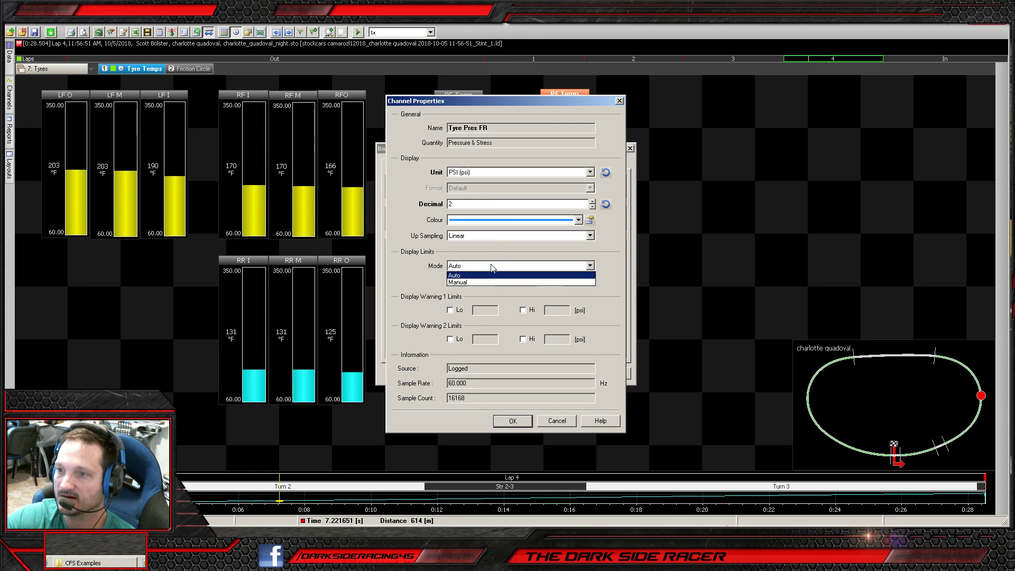
left_click(486, 281)
left_click(486, 283)
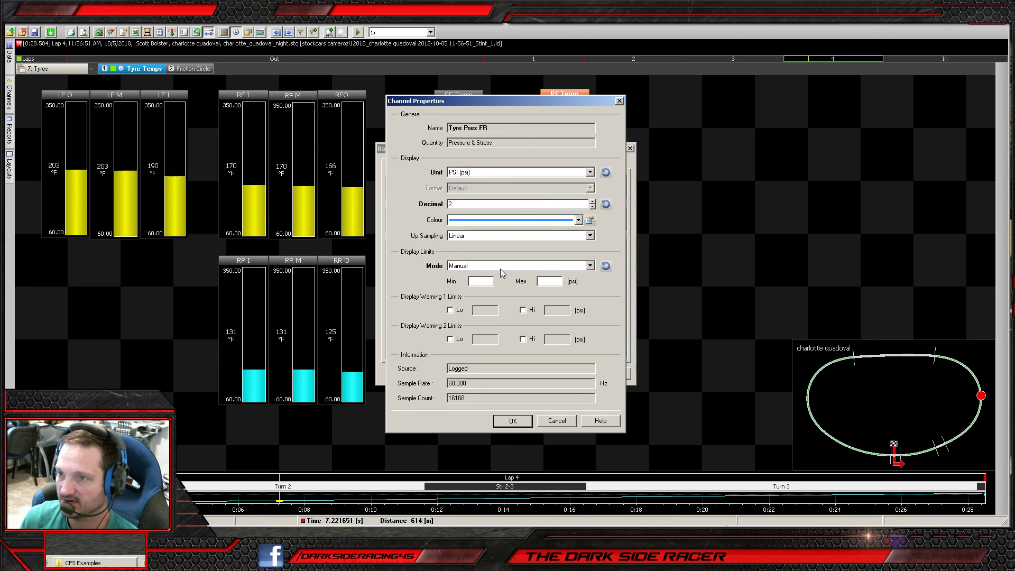
type("40")
key("Tab")
type("80")
left_click(517, 420)
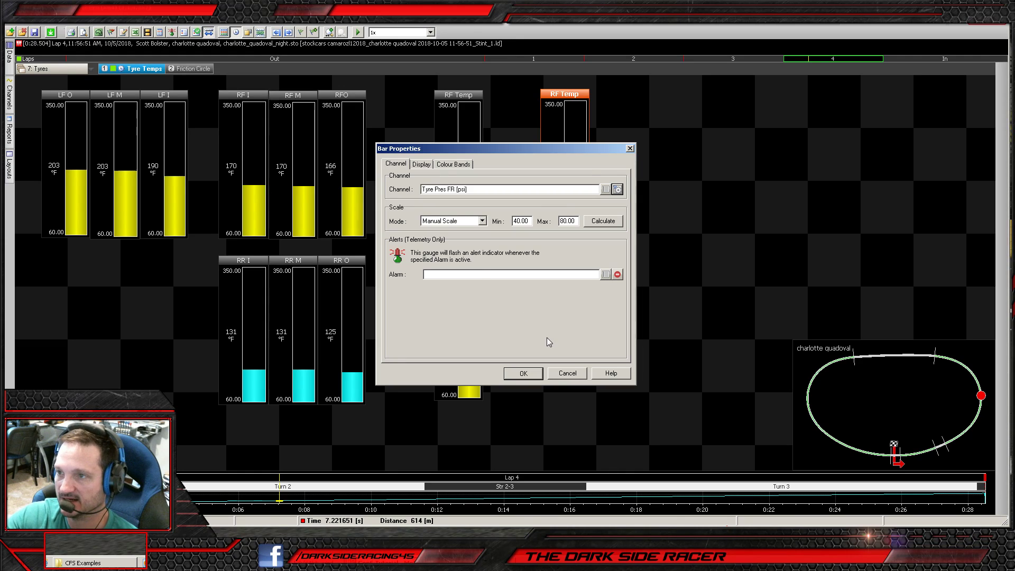
left_click(523, 374)
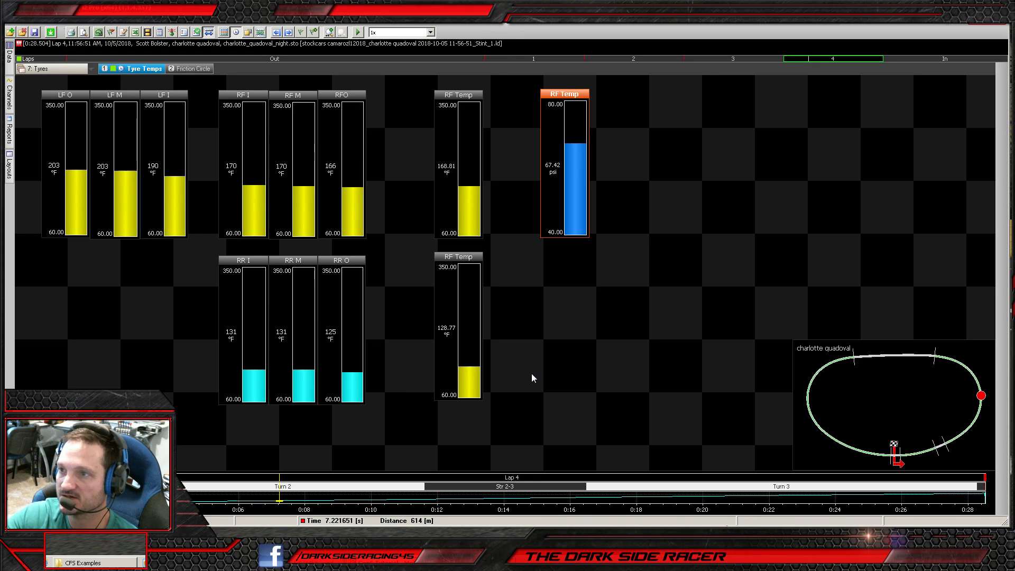
- Change the pressure gauge's caption to RF Press and move the gauge farther from the upper RF Temp gauge
right_click(562, 95)
left_click(584, 115)
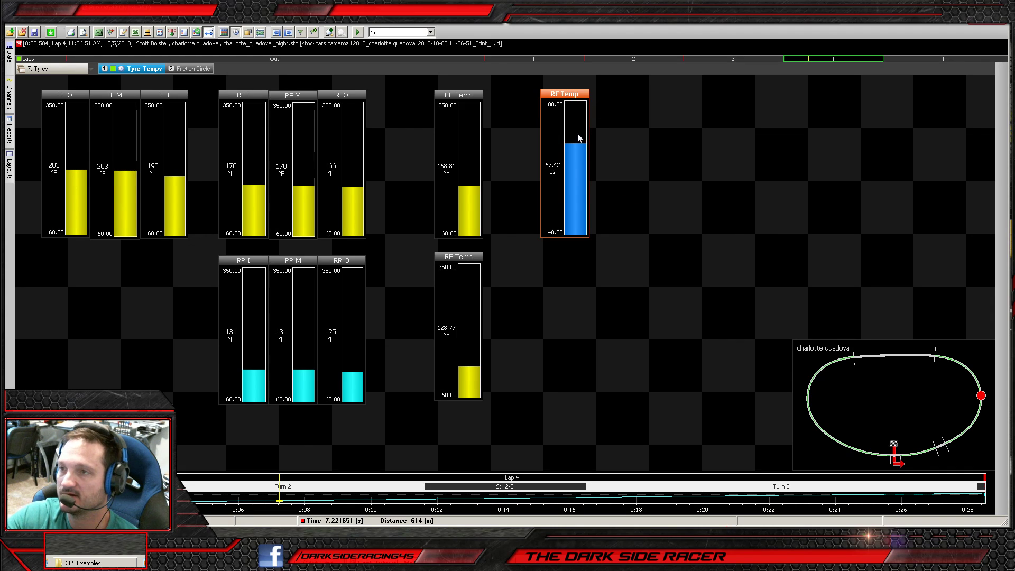
double_click(577, 134)
left_click(422, 165)
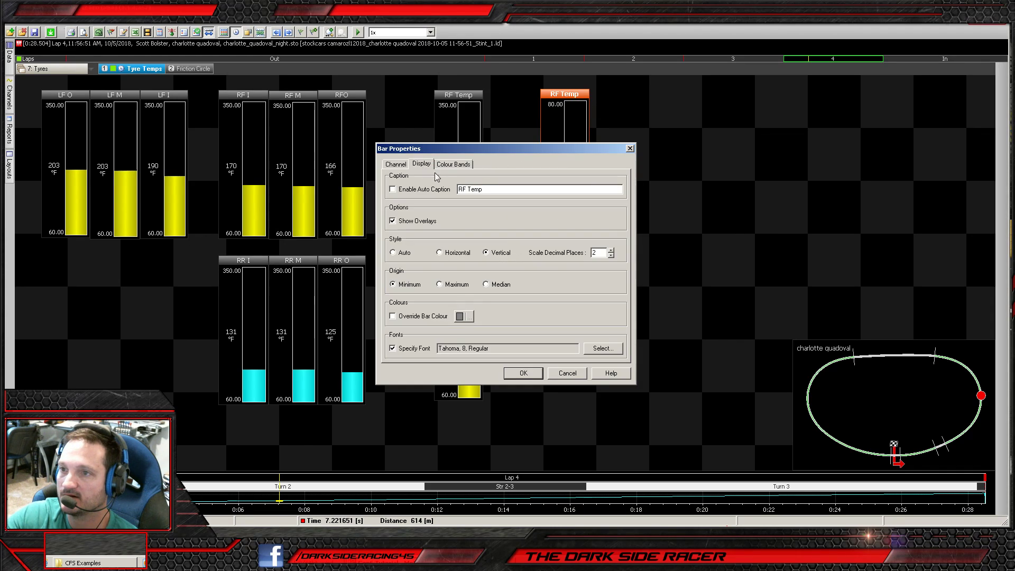
type("pRESS")
key("Return")
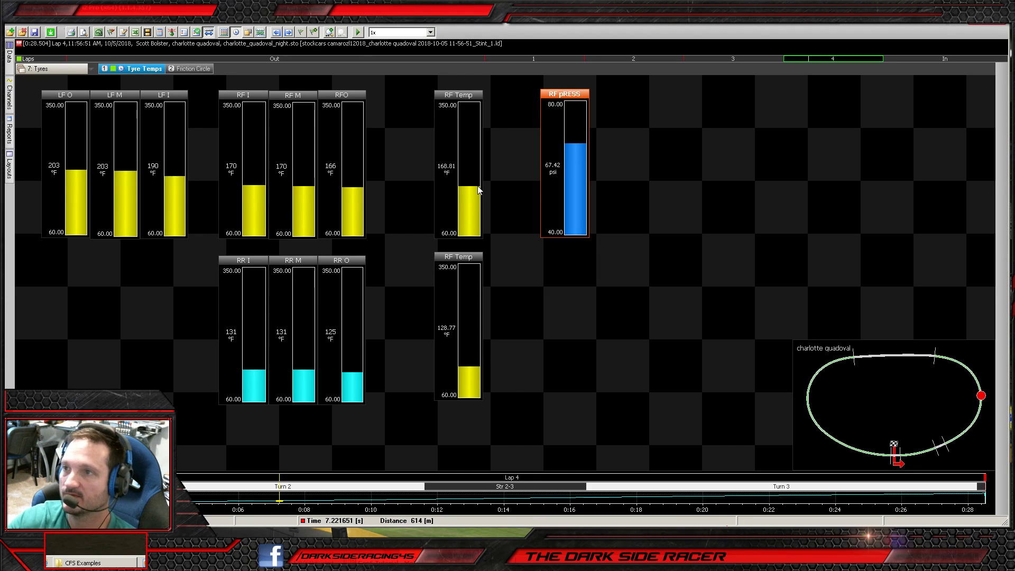
right_click(556, 92)
left_click(570, 102)
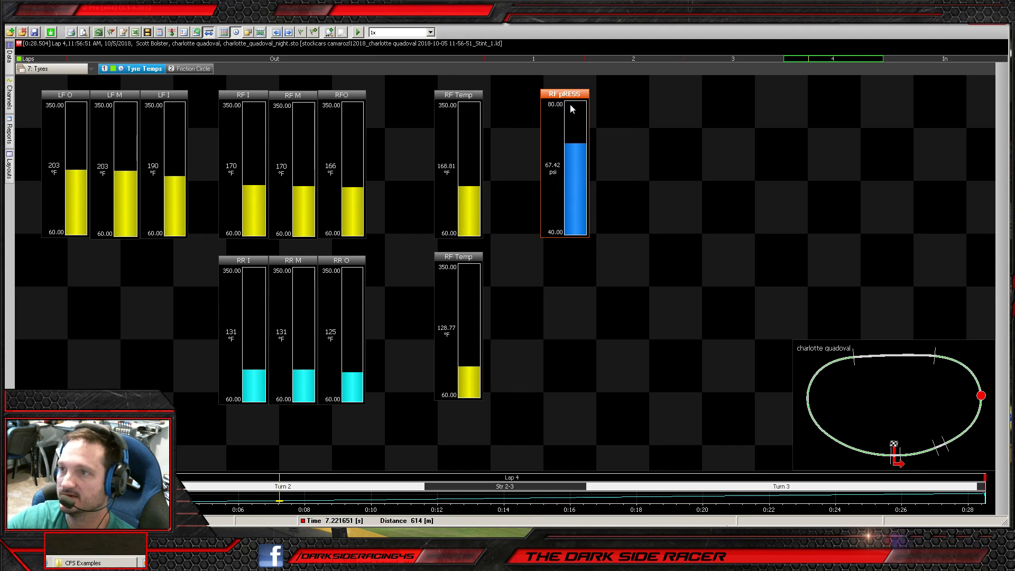
left_click_drag(489, 189, 467, 189)
type("Press")
key("Return")
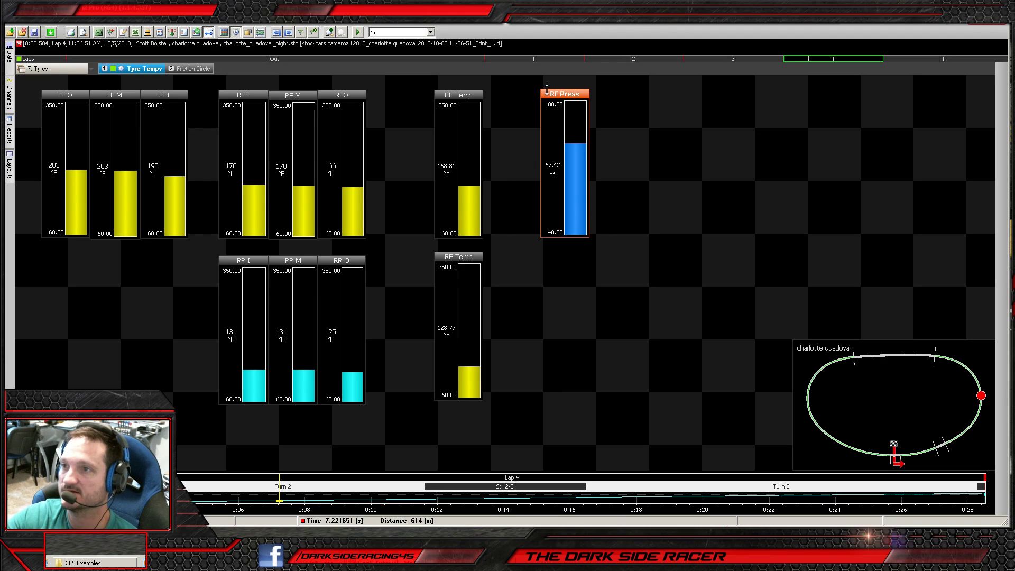
left_click_drag(546, 90, 611, 91)
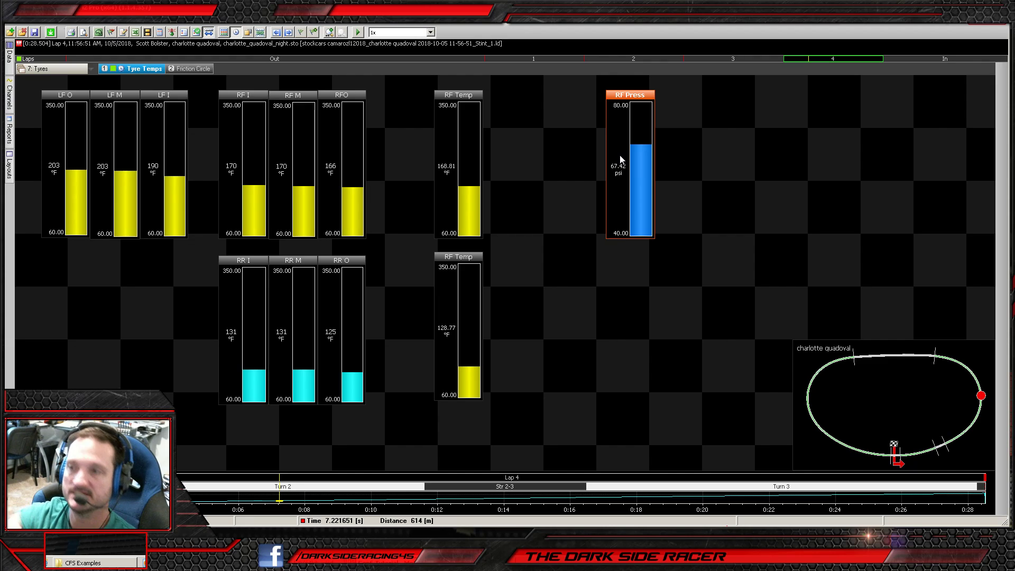
- Turn off applying colour banding to the bar in the RF Press gauge's properties
right_click(613, 113)
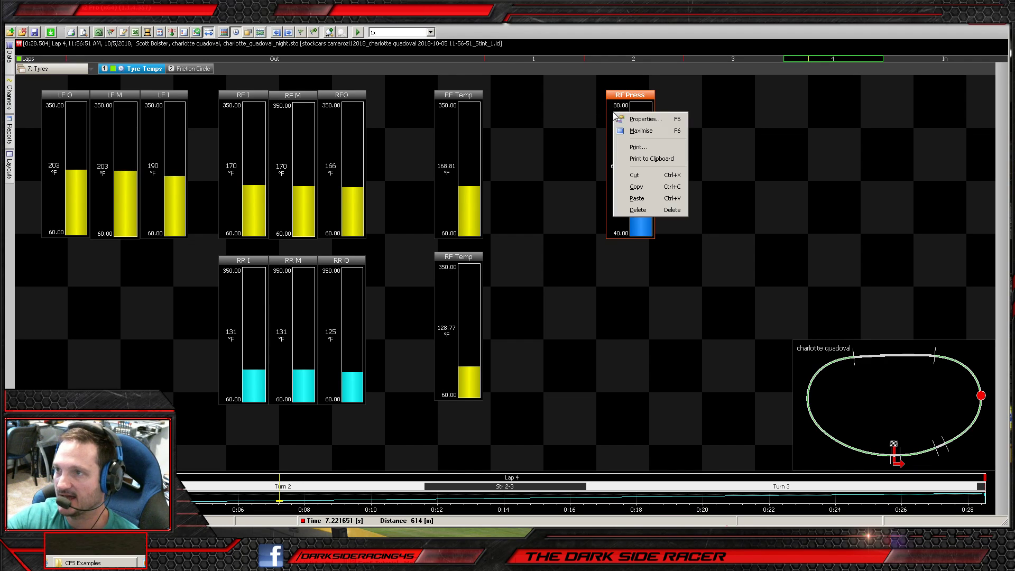
left_click(642, 119)
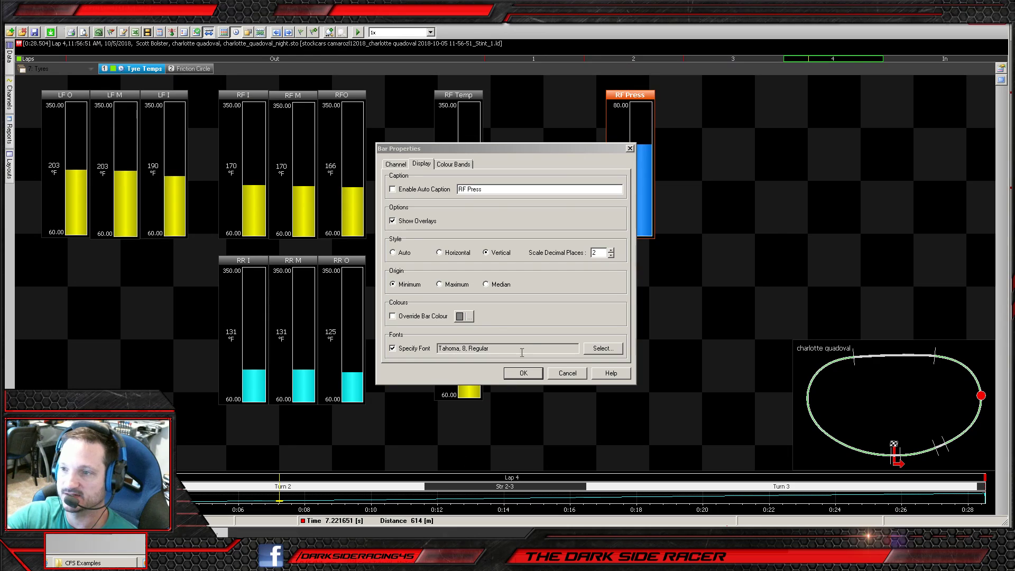
left_click(530, 327)
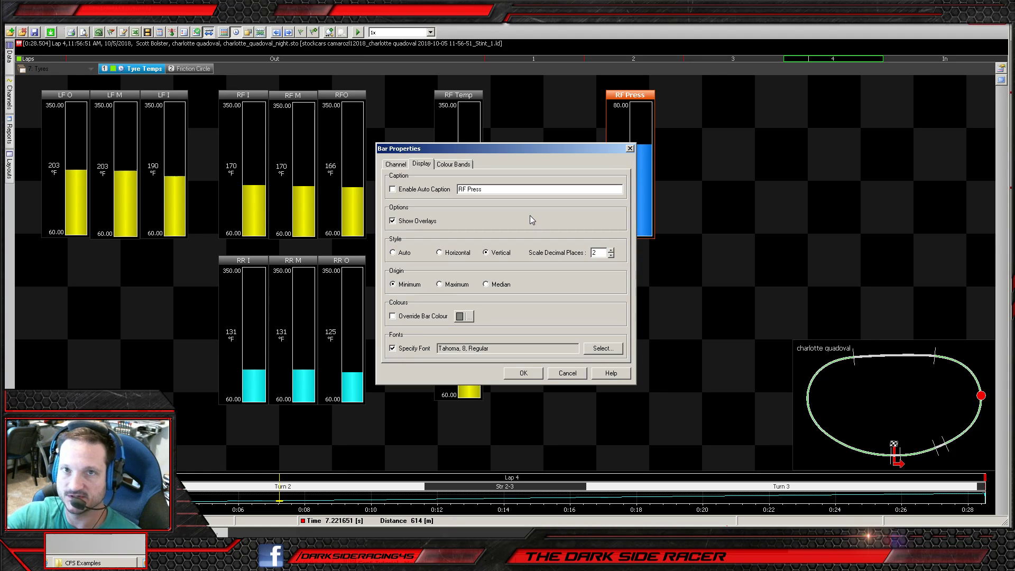
left_click(452, 164)
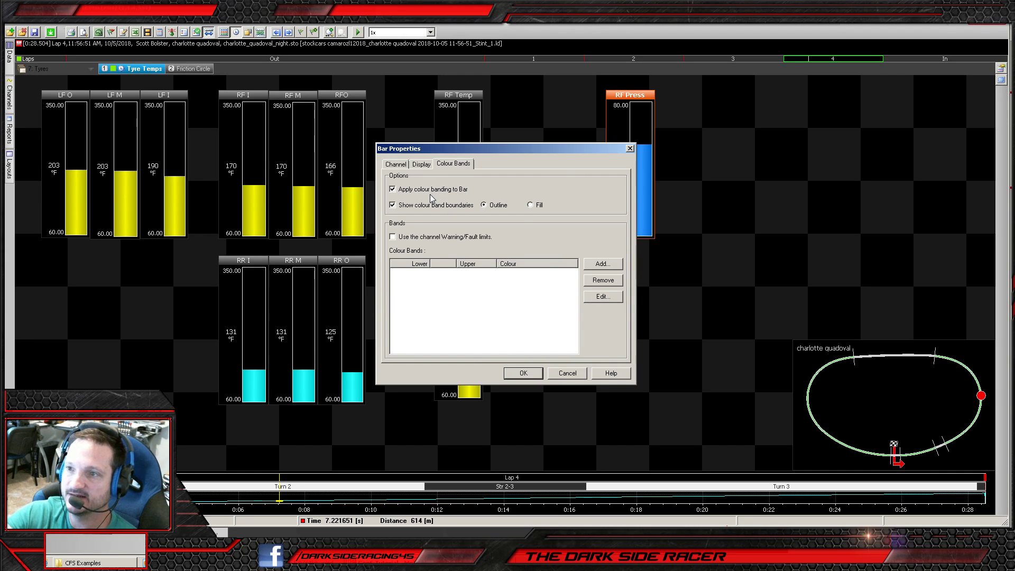
left_click(393, 191)
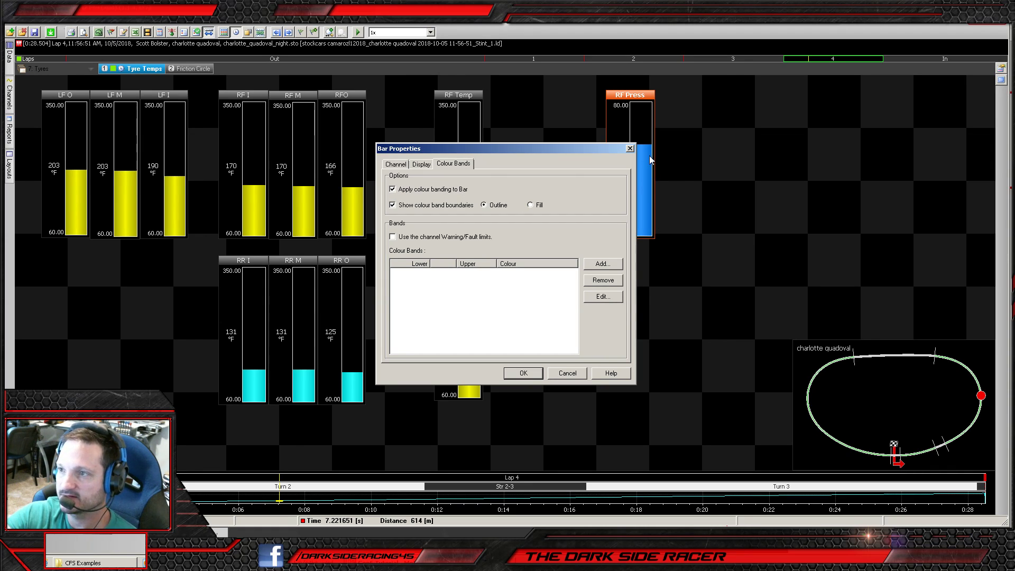
left_click(393, 190)
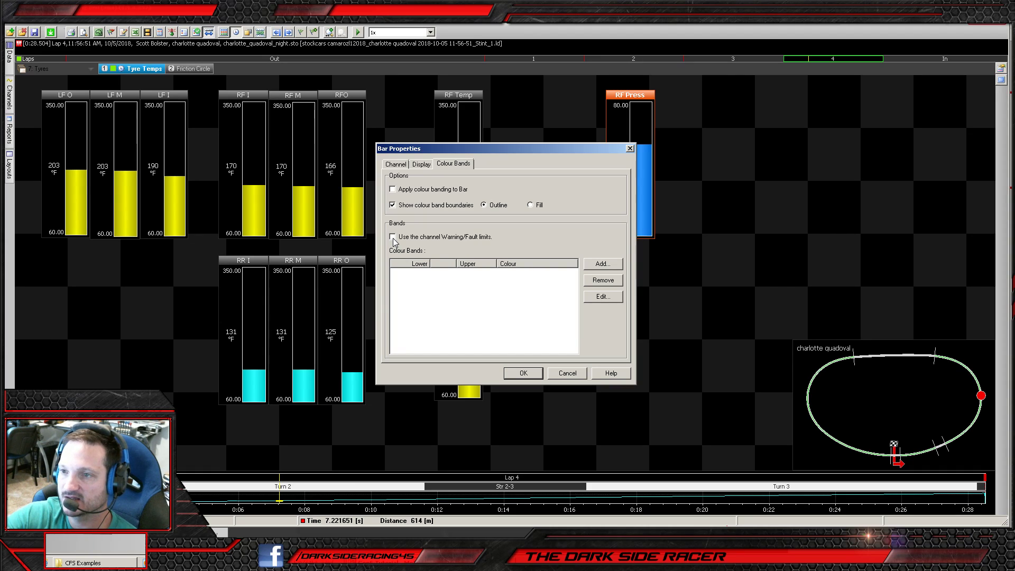
- Add a colour band to the RF Press gauge with a lower limit of 60 and an upper limit of 70
left_click(397, 164)
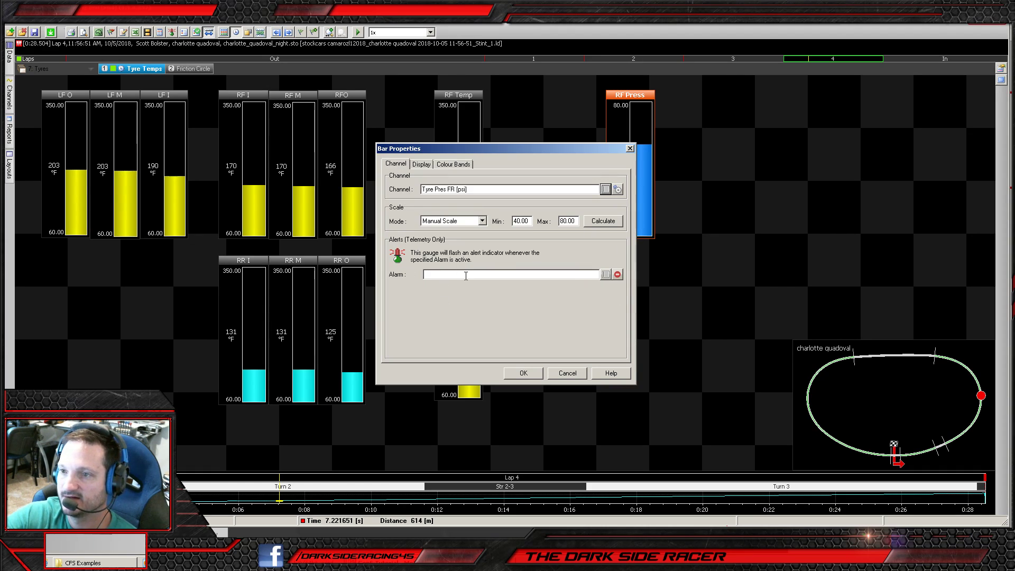
left_click(453, 164)
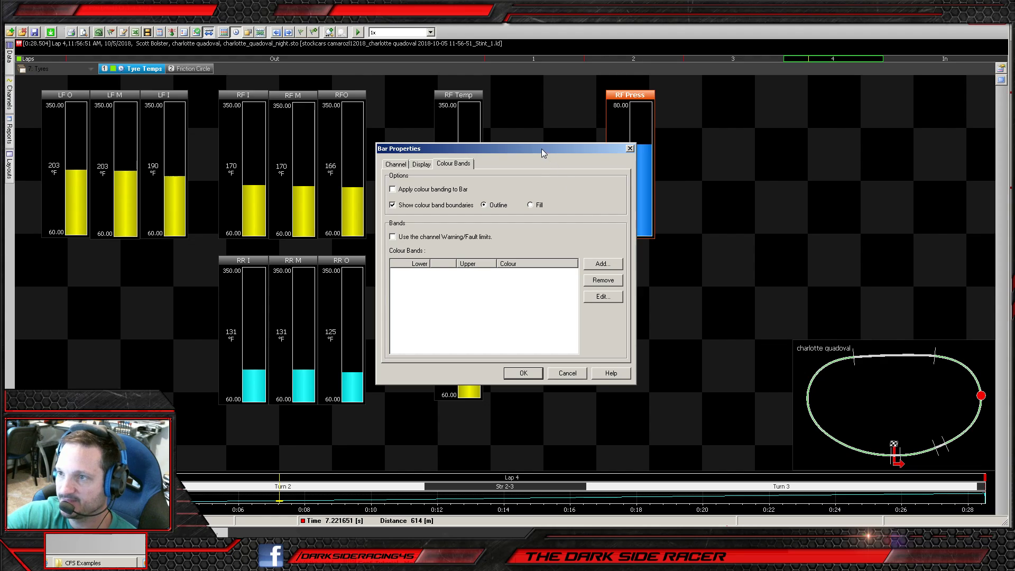
left_click_drag(541, 148, 494, 130)
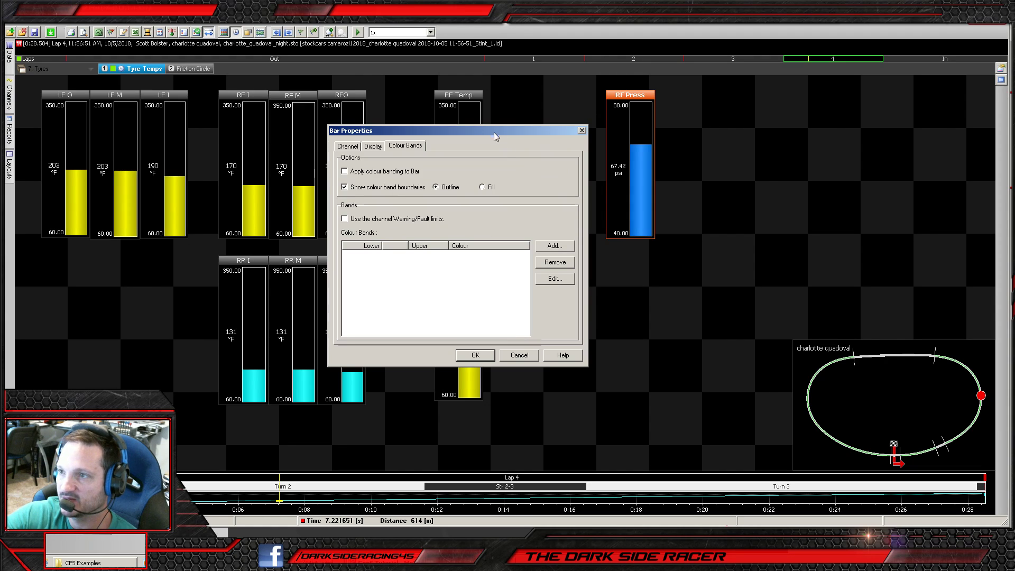
left_click(555, 247)
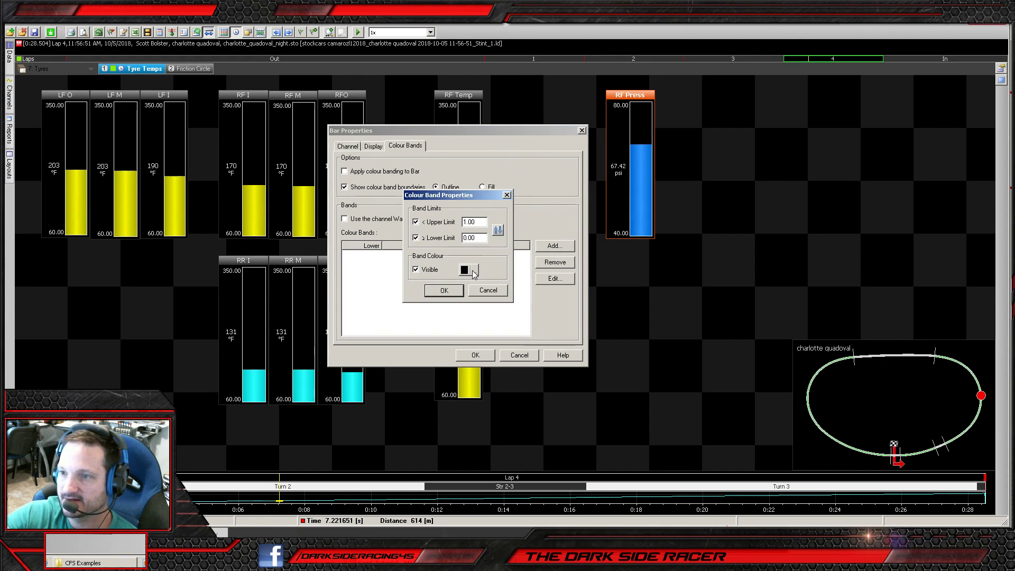
double_click(475, 222)
left_click(480, 238)
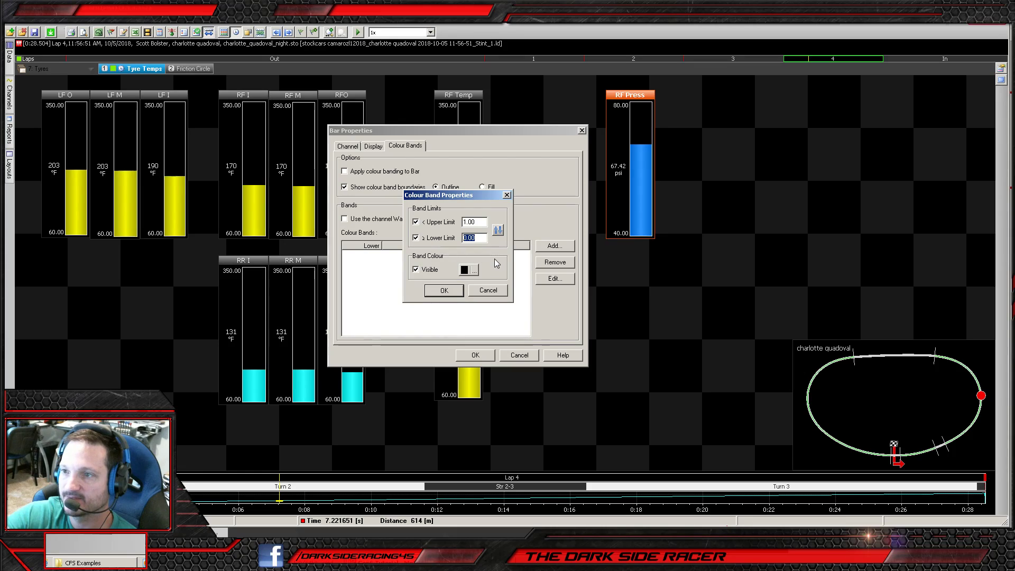
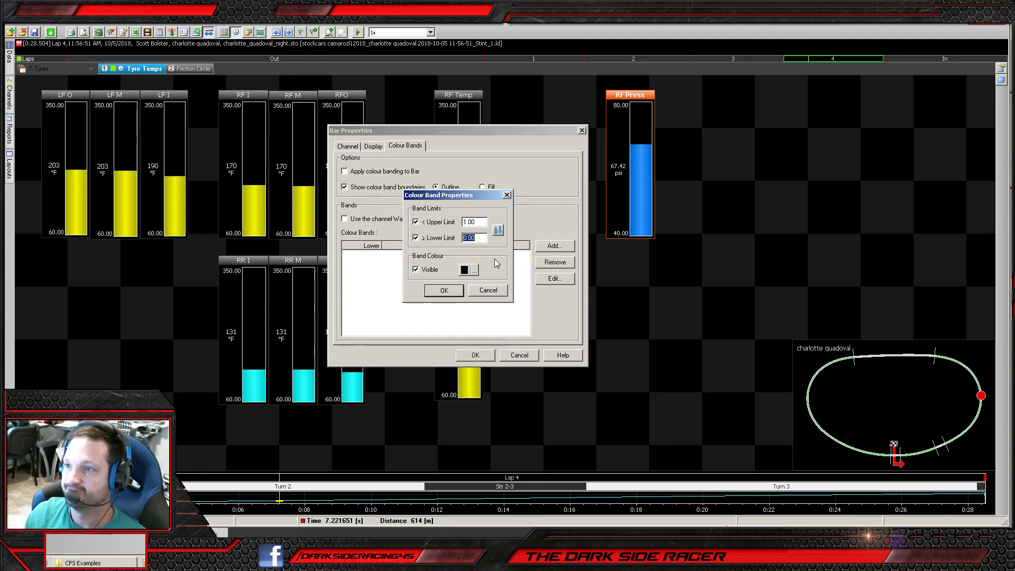
type("62")
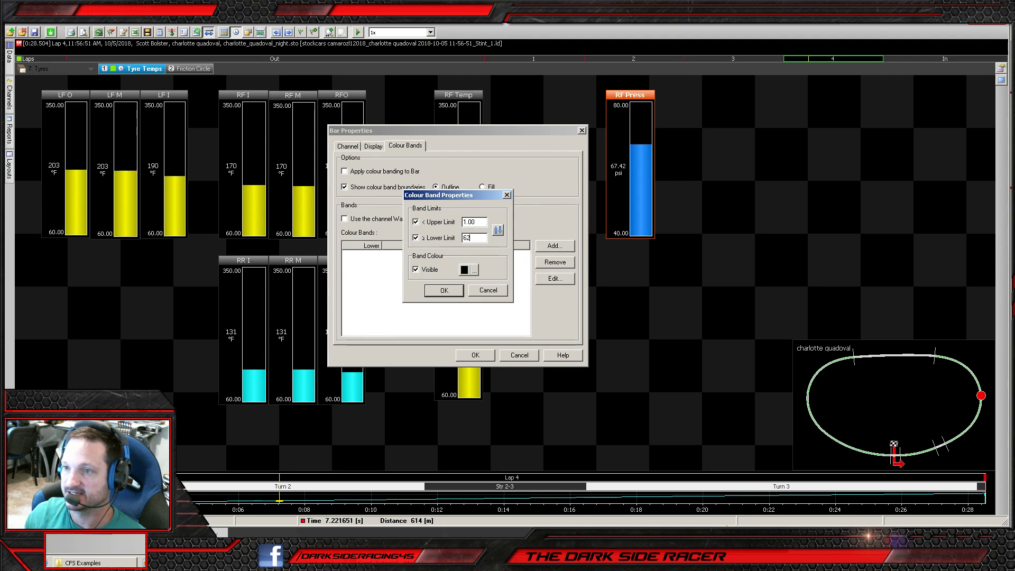
key("BackSpace")
type("0")
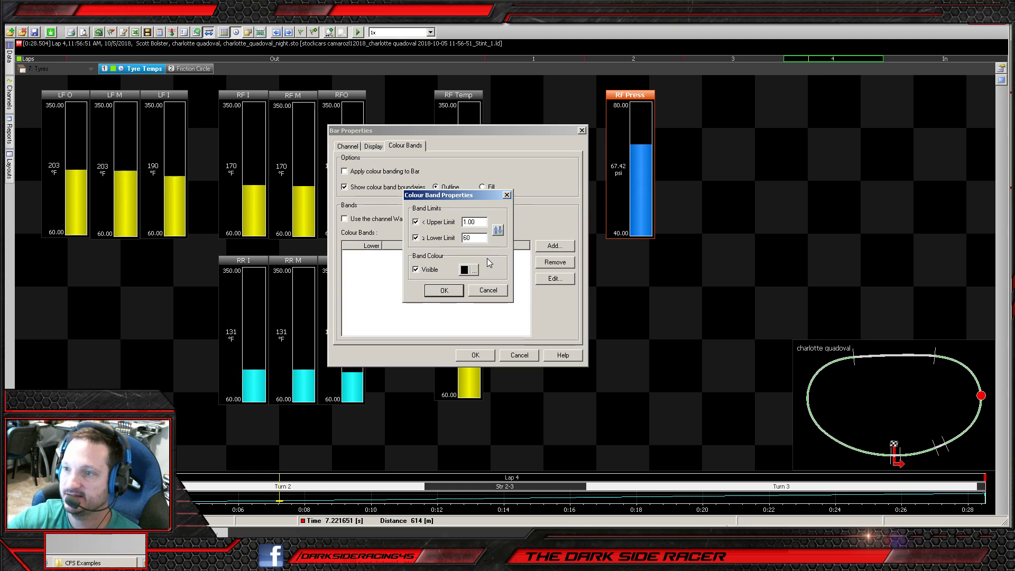
double_click(482, 222)
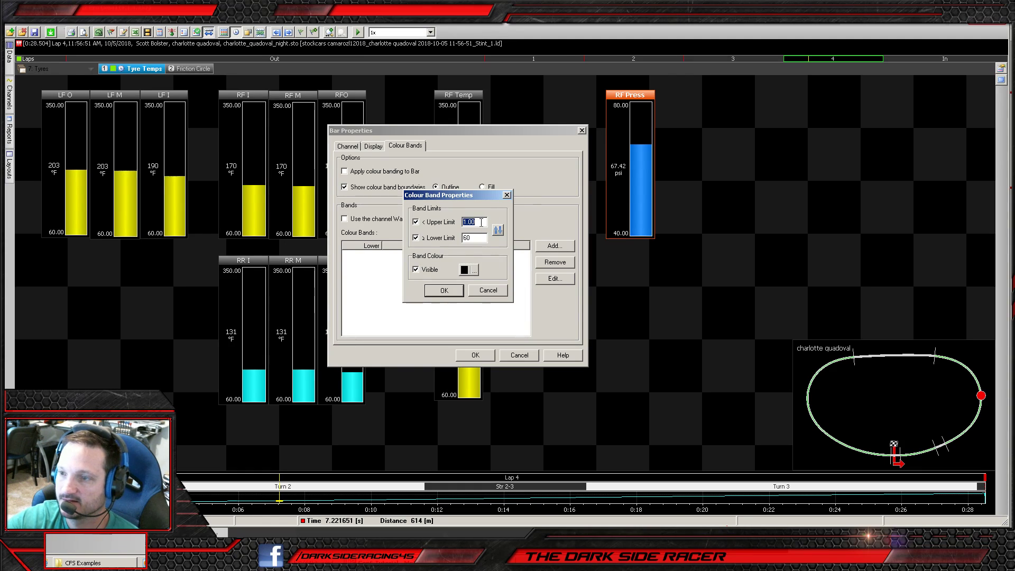
type("65")
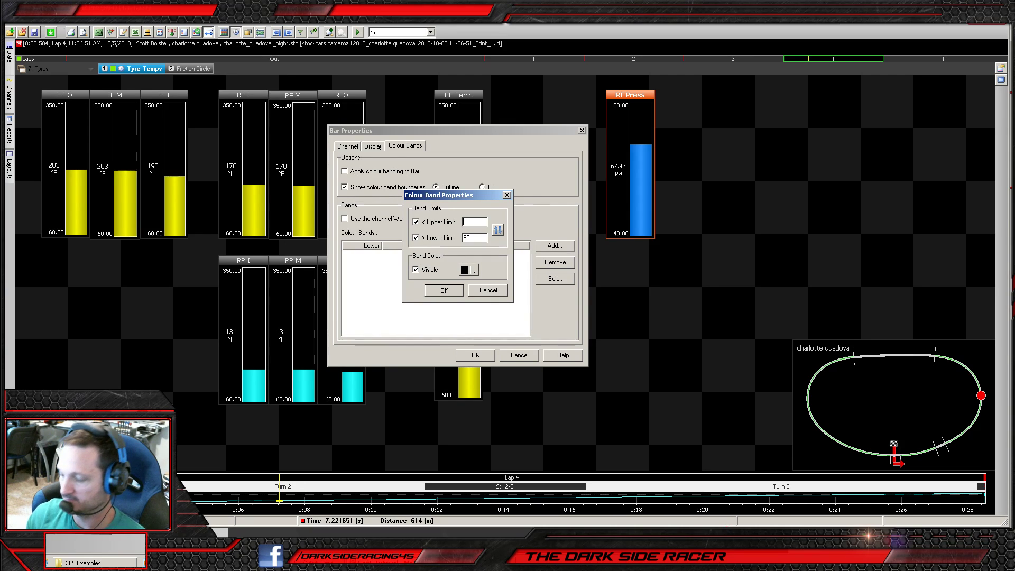
key("BackSpace")
key("BackSpace")
type("70")
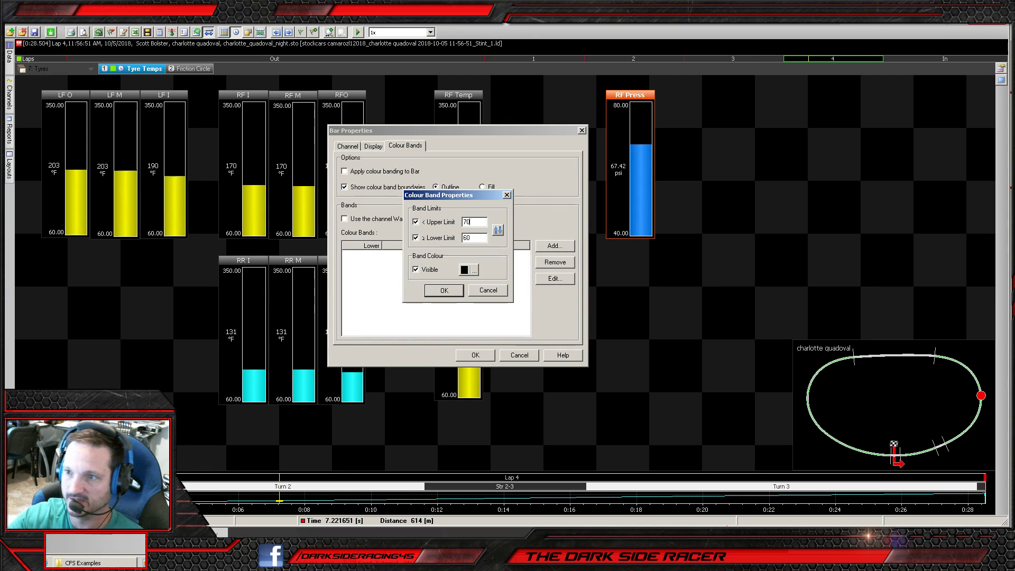
- Make the new 60 to 70 band bright green and apply the gauge properties
left_click(466, 271)
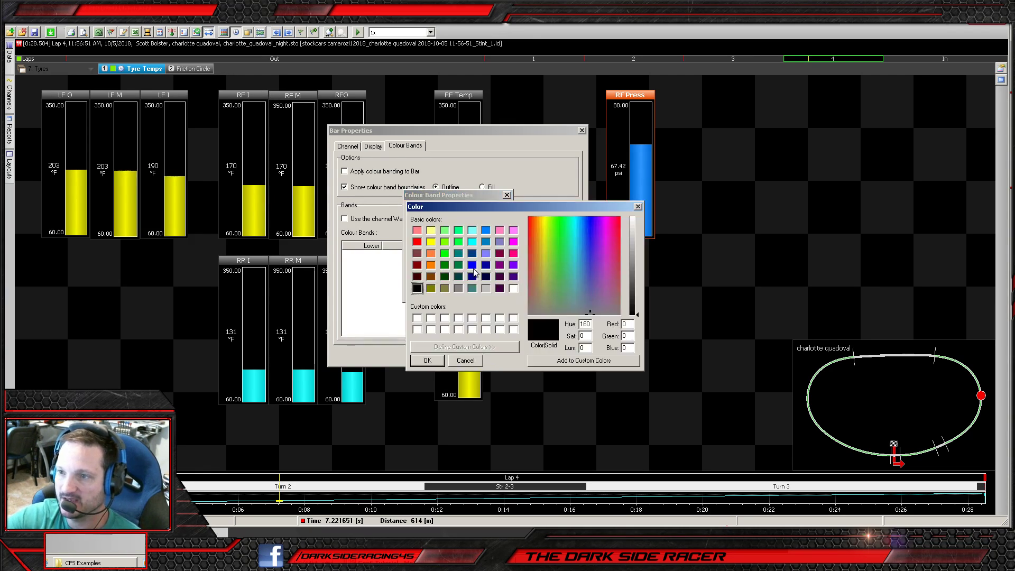
left_click(445, 253)
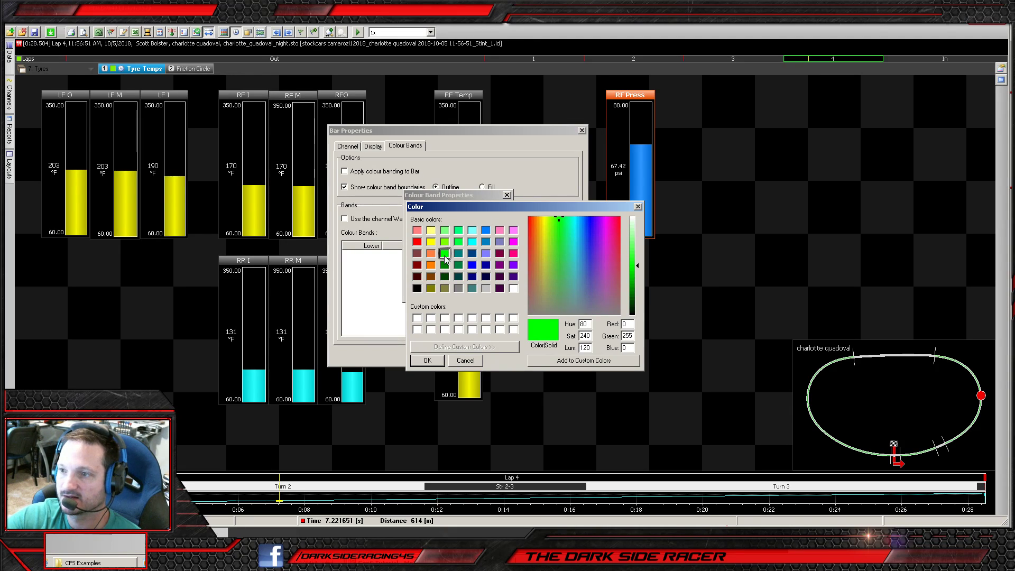
left_click(426, 360)
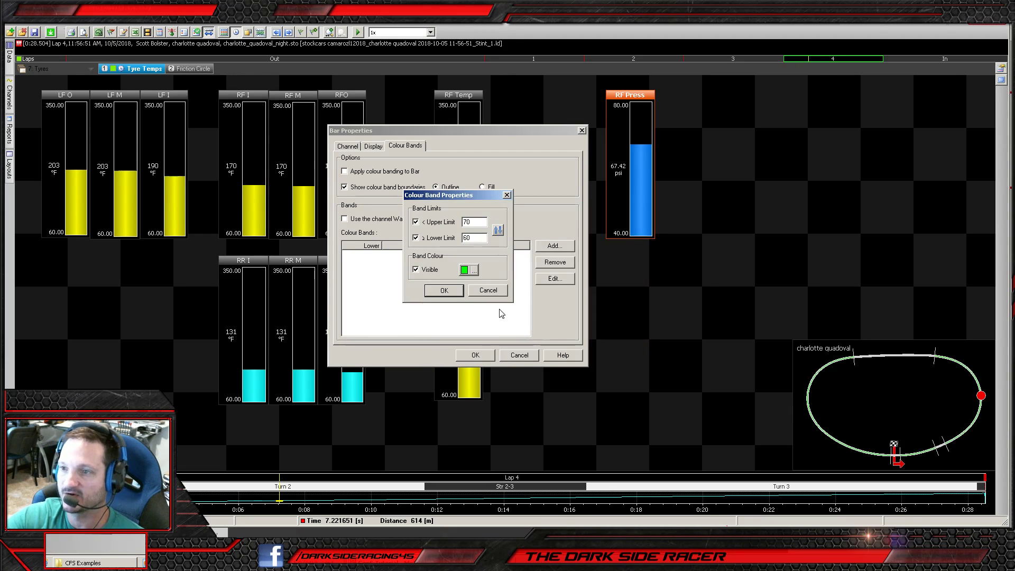
left_click(444, 290)
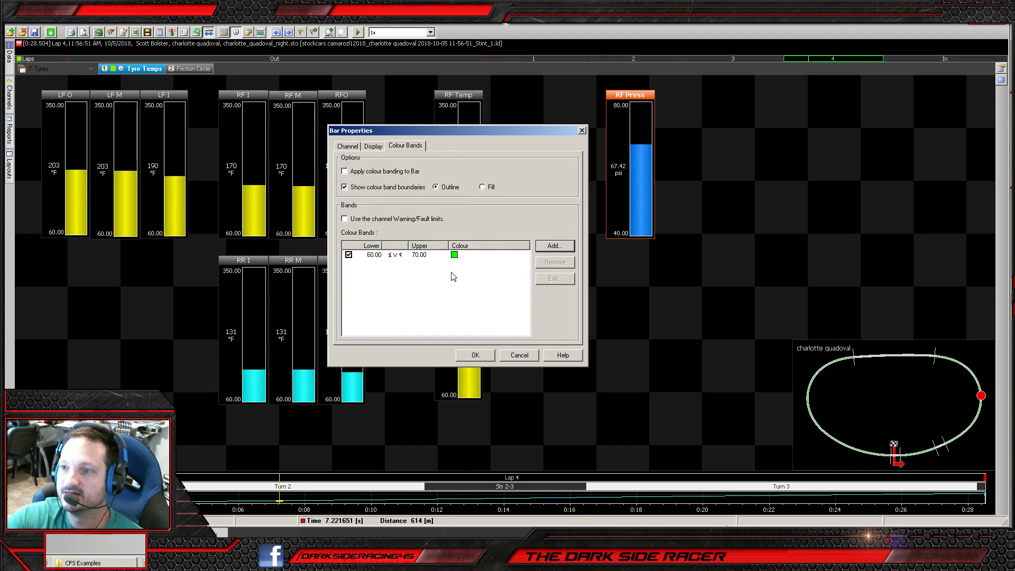
left_click(475, 356)
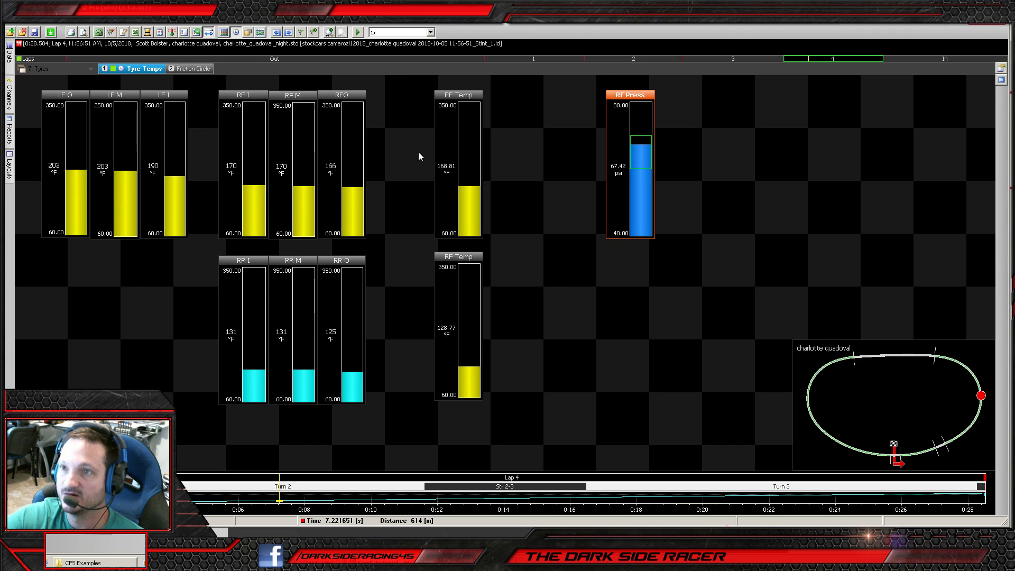
- Extend the lap selection from the out lap through lap 4 and scrub the timeline to check the RF Press gauge
left_click_drag(784, 56, 66, 62)
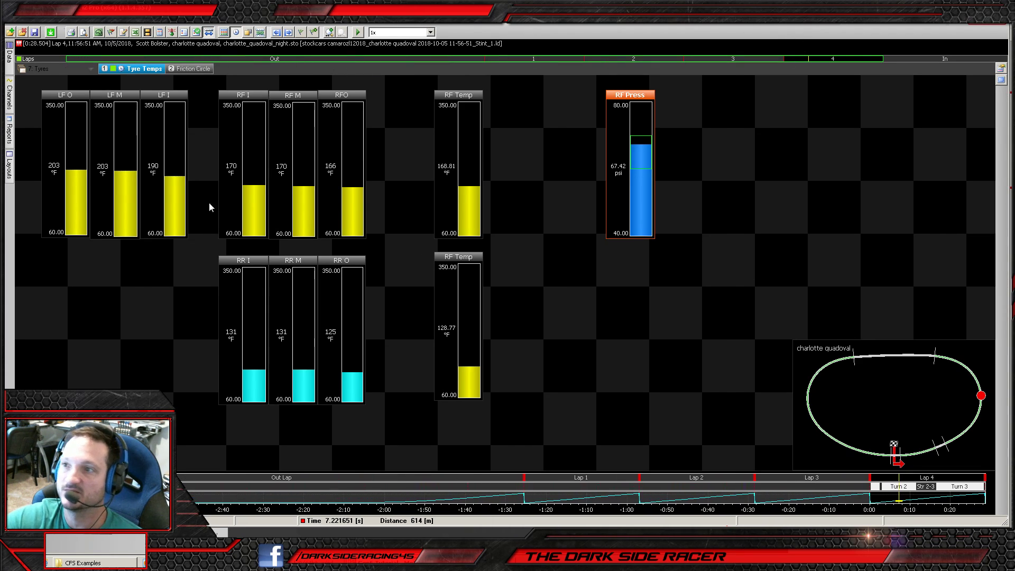
left_click(198, 500)
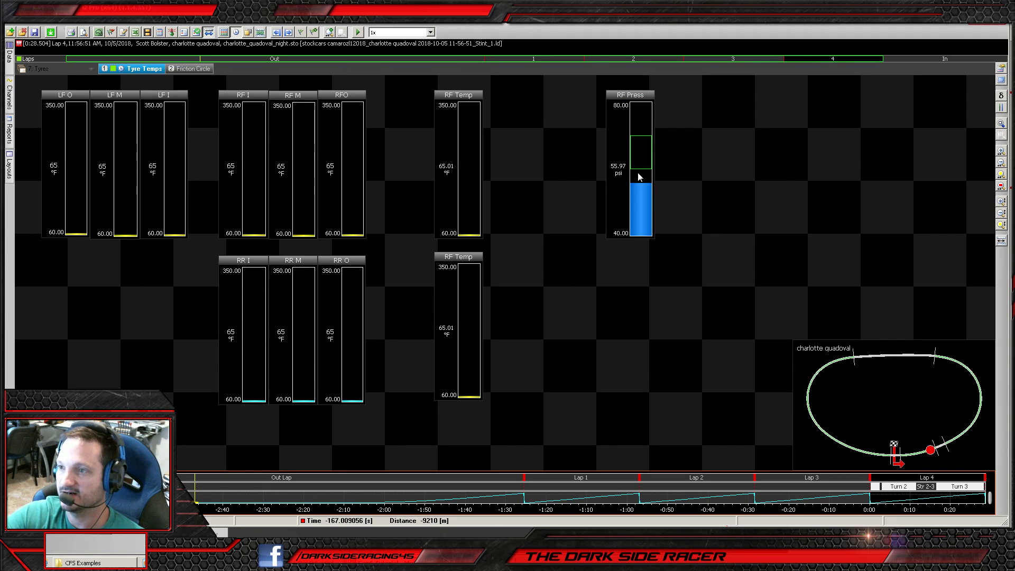
left_click_drag(198, 494, 750, 500)
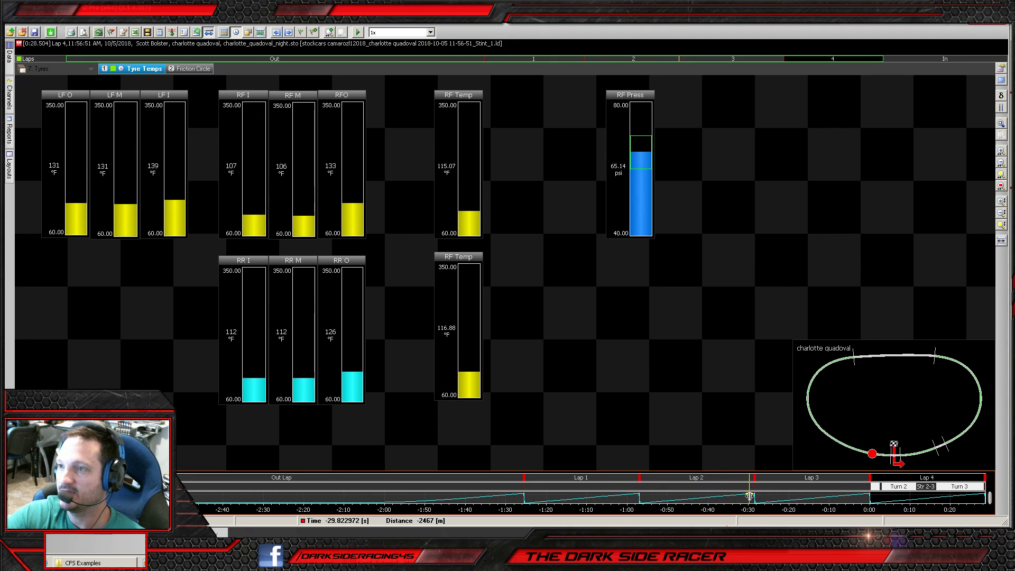
- Turn on applying colour banding to the bar for the RF Press gauge and check its colour at different points in the laps
right_click(644, 167)
left_click(665, 169)
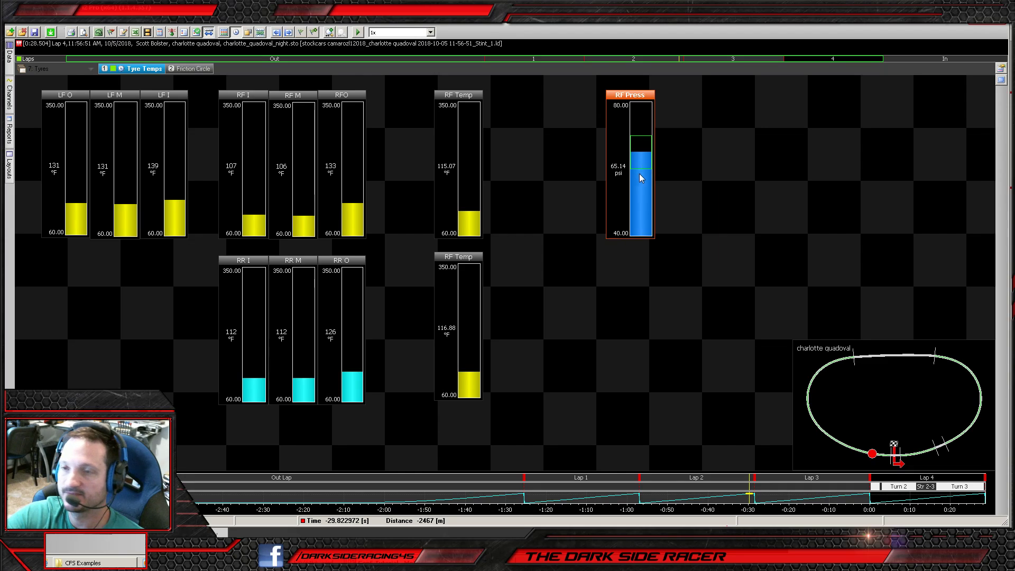
left_click(393, 190)
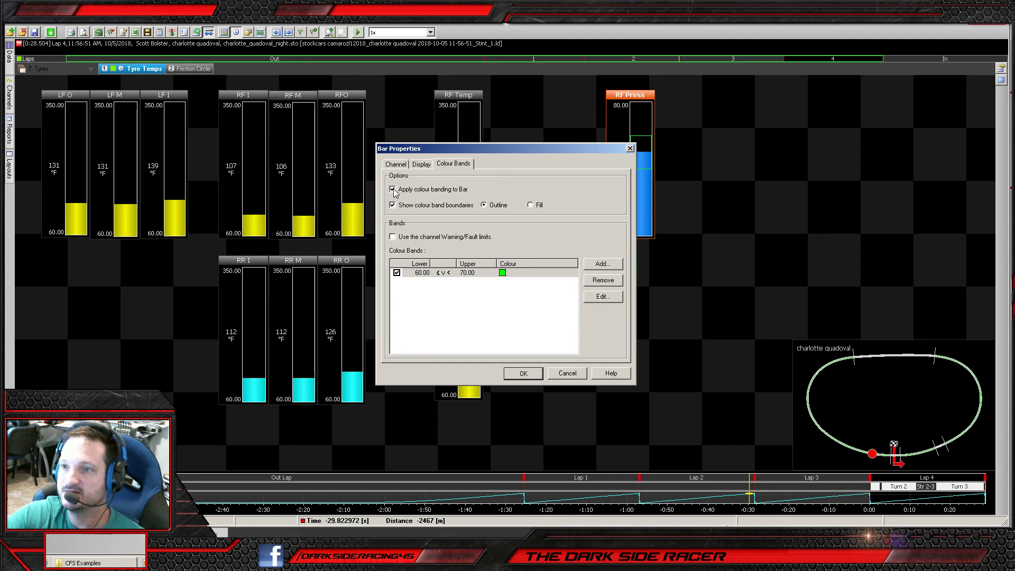
left_click(523, 373)
left_click_drag(410, 498, 625, 494)
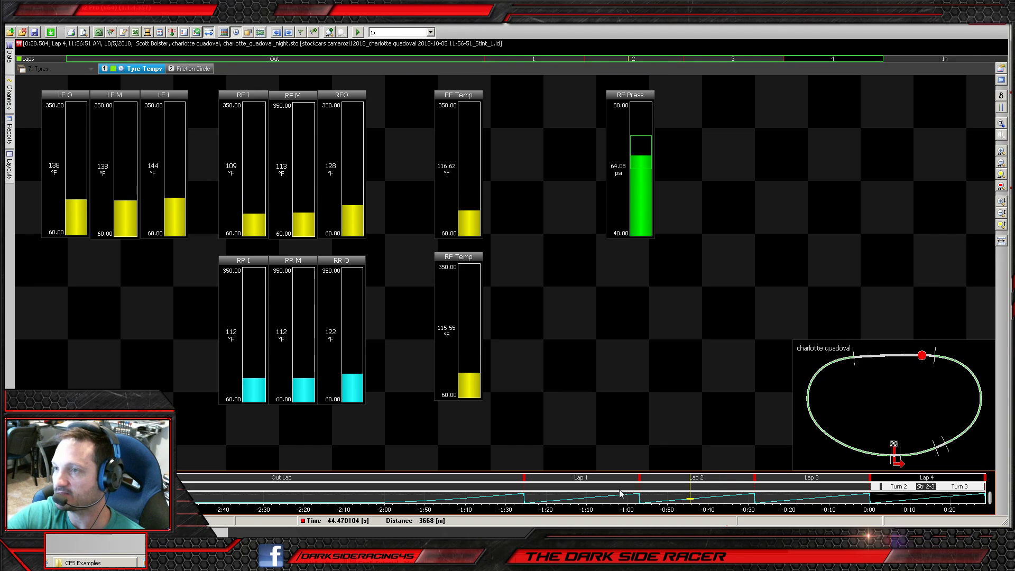
left_click_drag(561, 494, 535, 497)
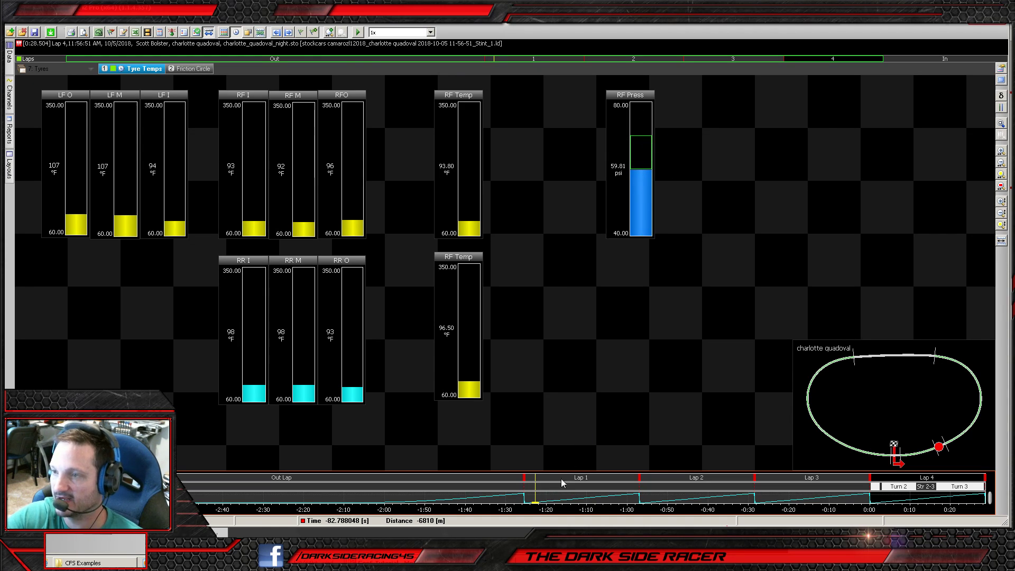
- Add a second colour band to the RF Press gauge and make it light cyan
right_click(643, 119)
left_click(660, 119)
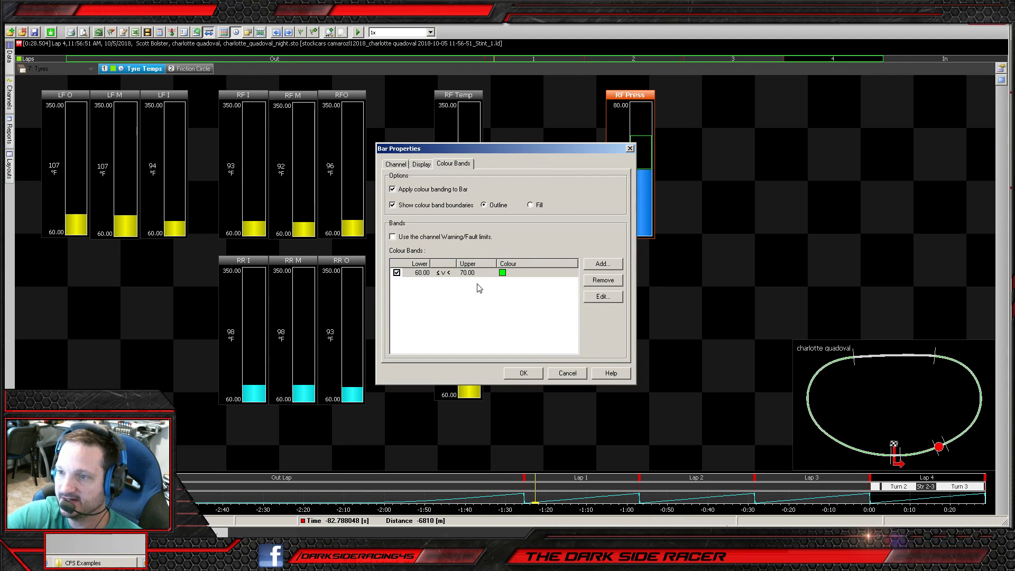
left_click(603, 264)
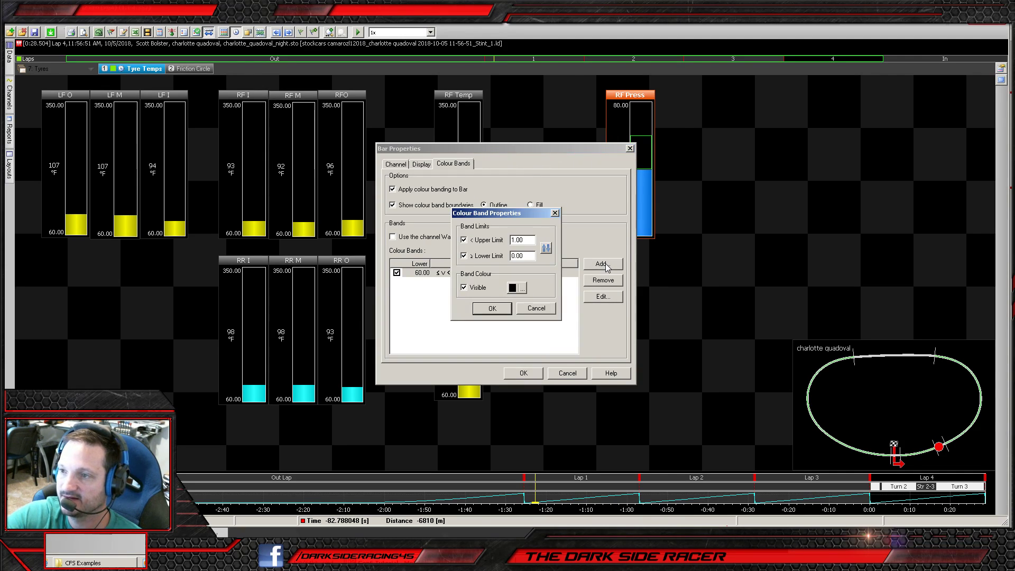
left_click_drag(510, 214, 387, 270)
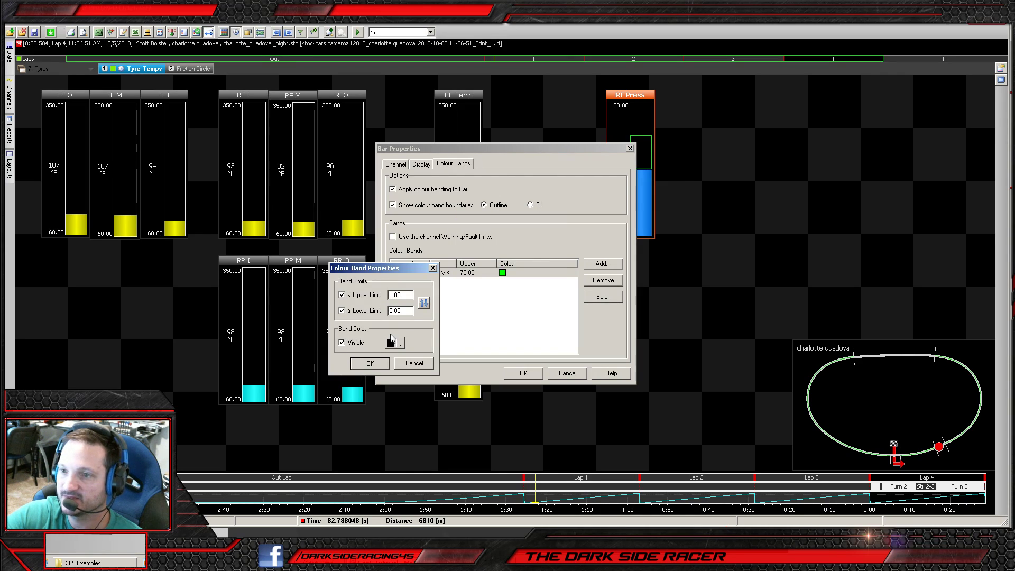
left_click(393, 342)
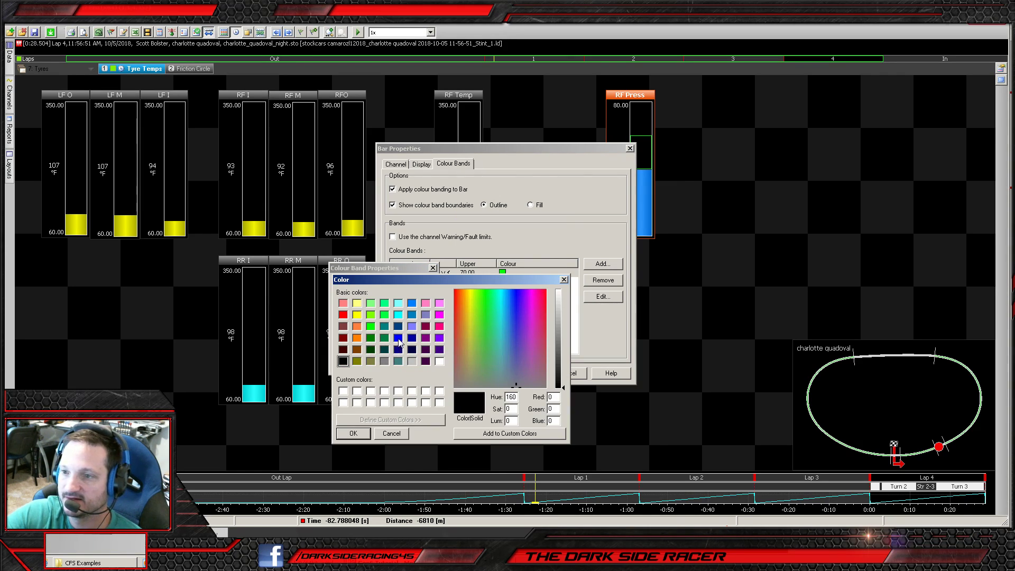
left_click(398, 303)
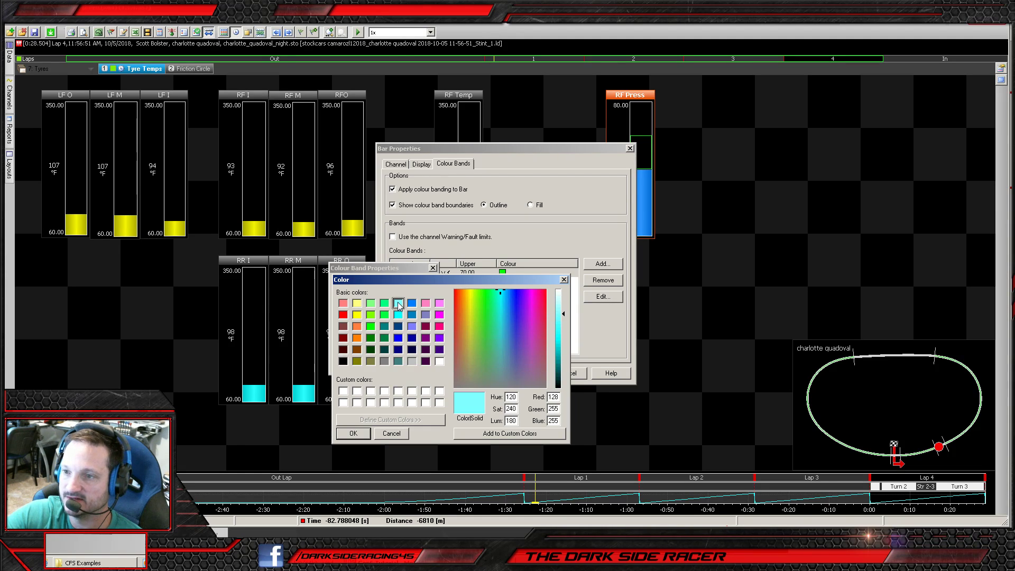
left_click(352, 434)
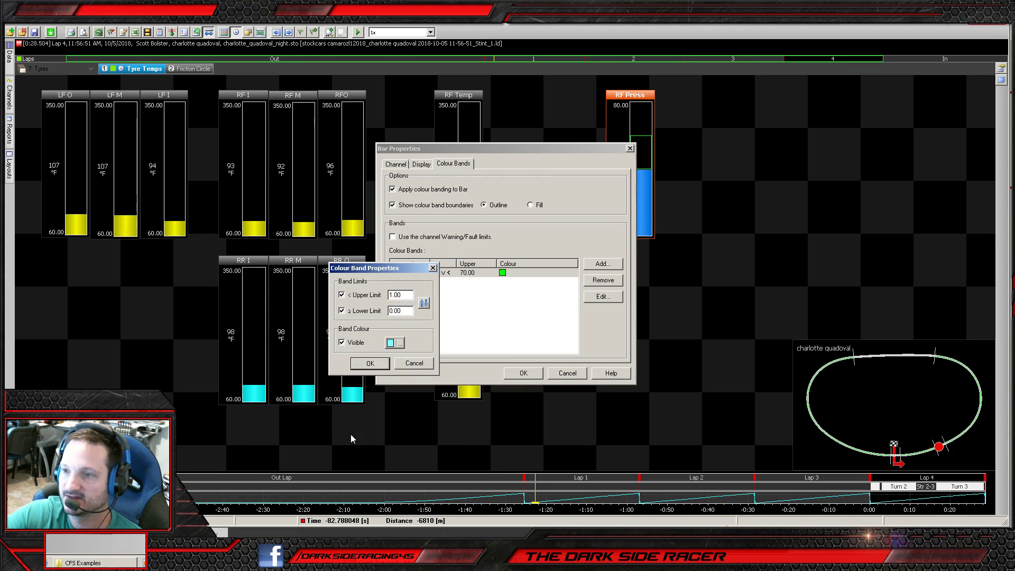
- Set the light cyan band's upper limit to 59.99 and lower limit to 58, and accept the band
left_click_drag(406, 269, 429, 294)
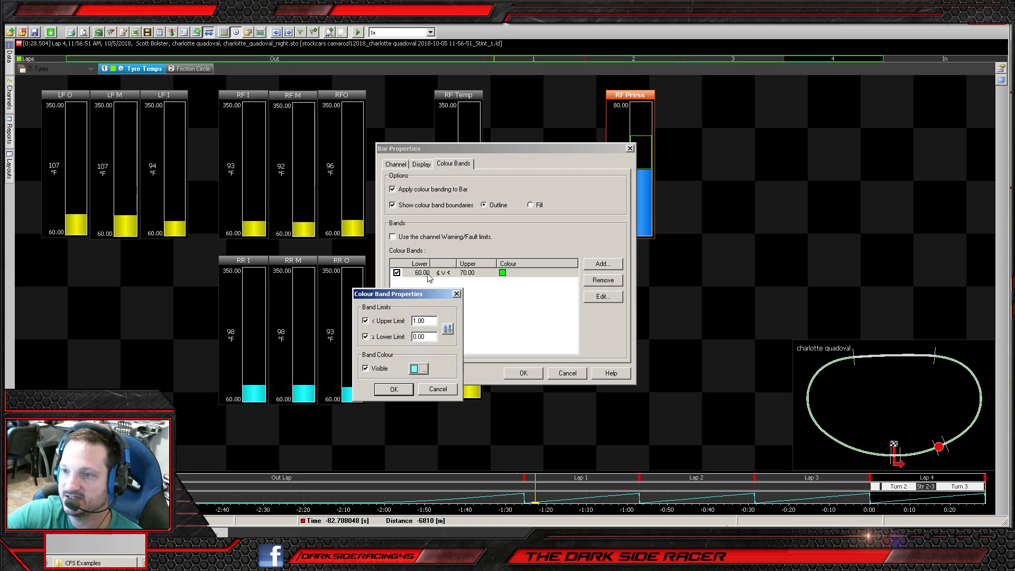
double_click(430, 321)
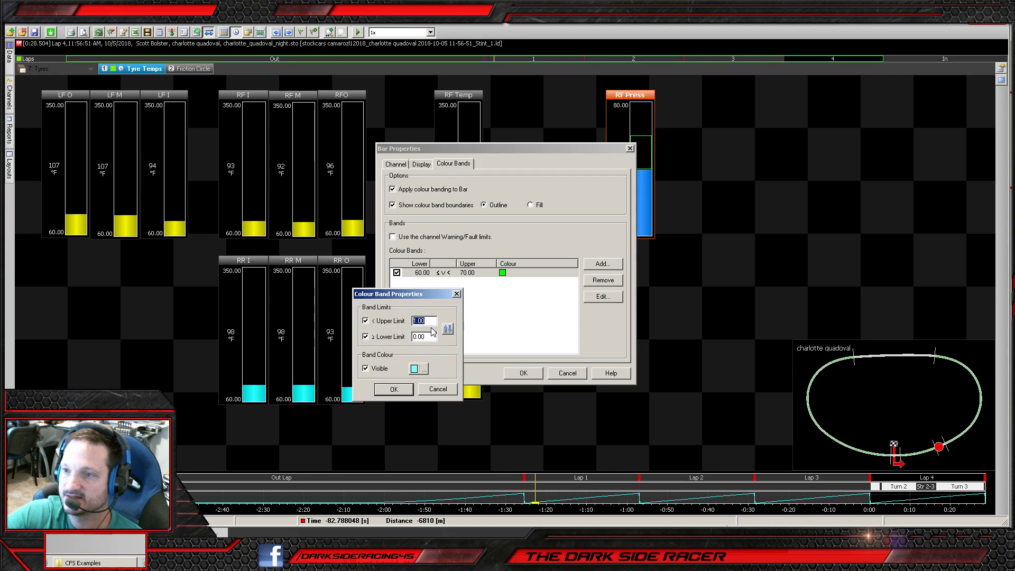
type("59.99")
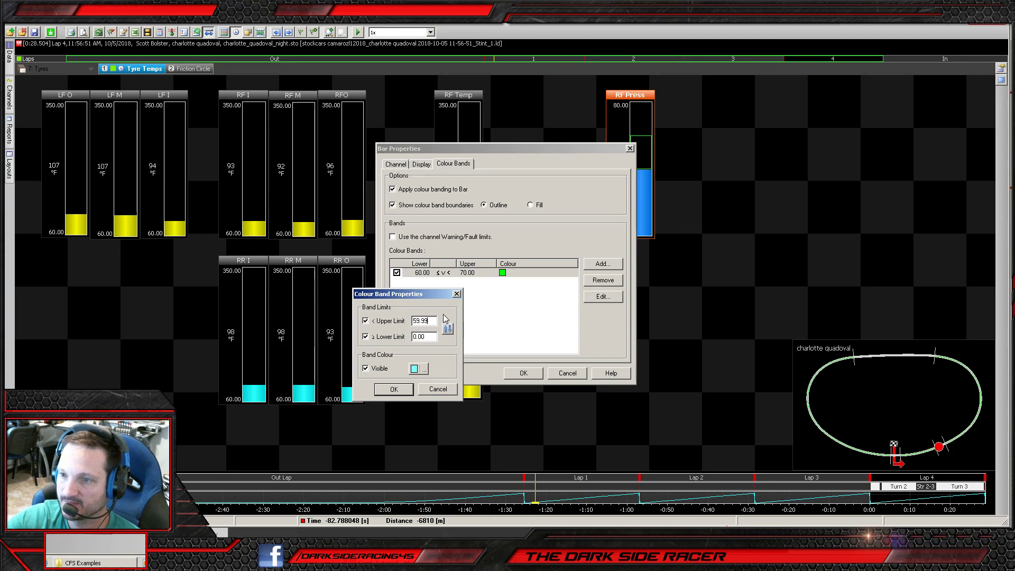
double_click(418, 337)
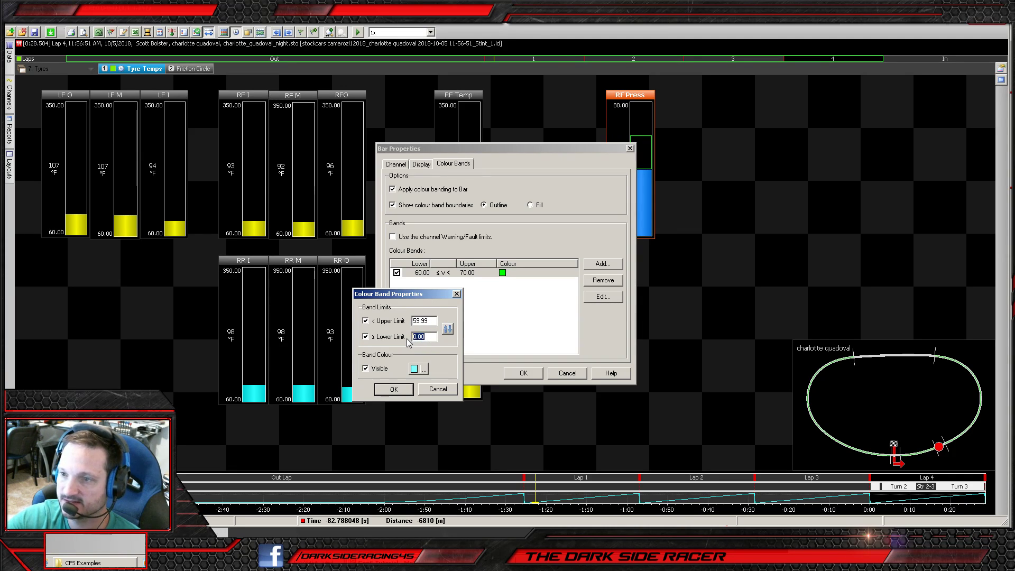
type("58")
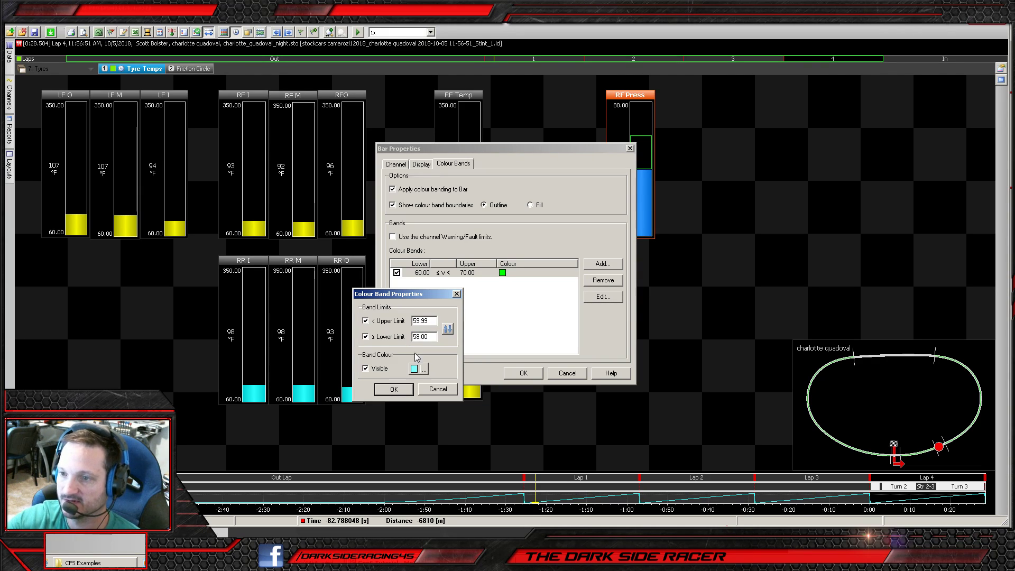
left_click(391, 392)
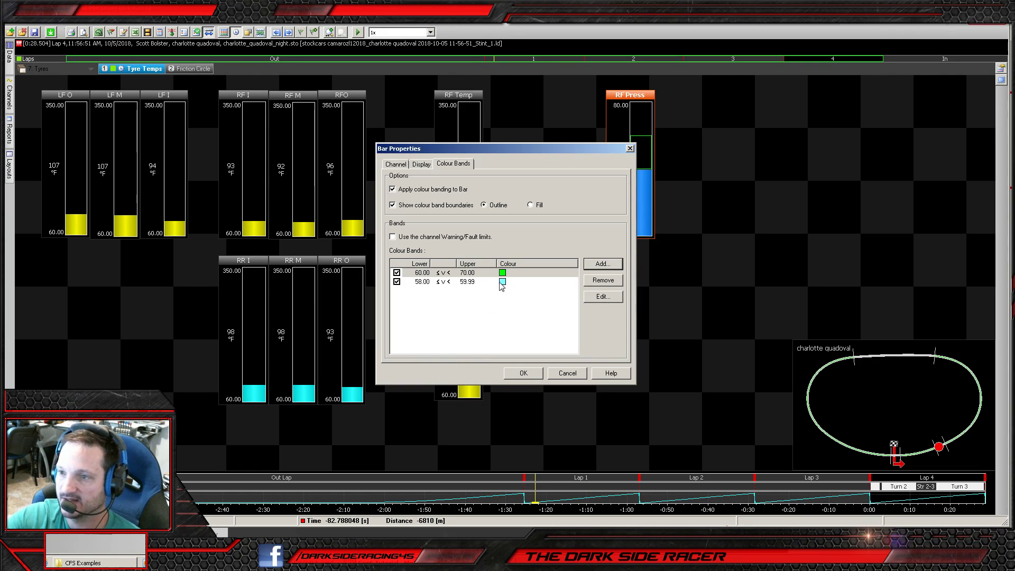
- Add an orange colour band to the RF Press gauge with a lower limit of 70.01 and an upper limit of 80
left_click(603, 296)
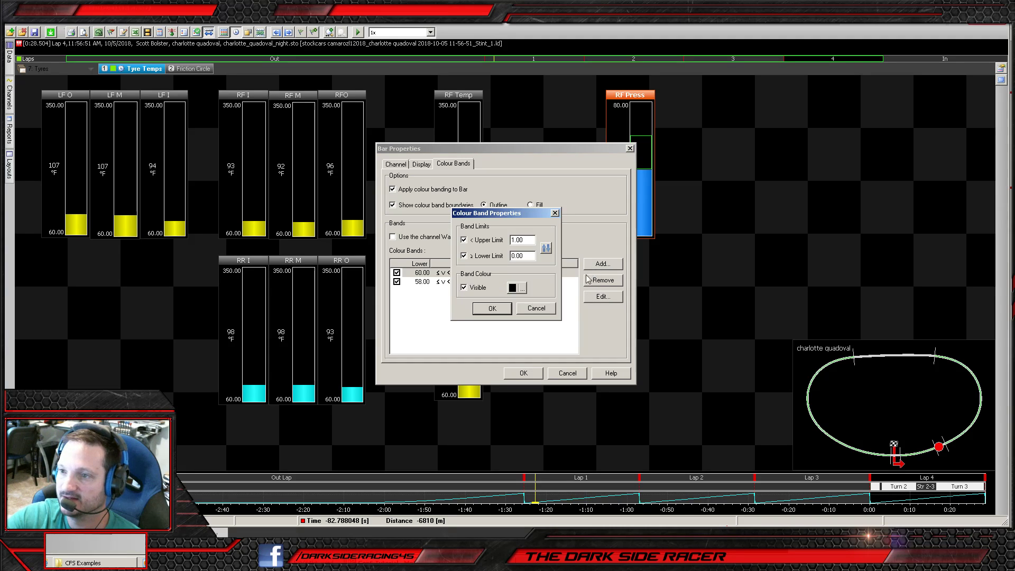
left_click(517, 290)
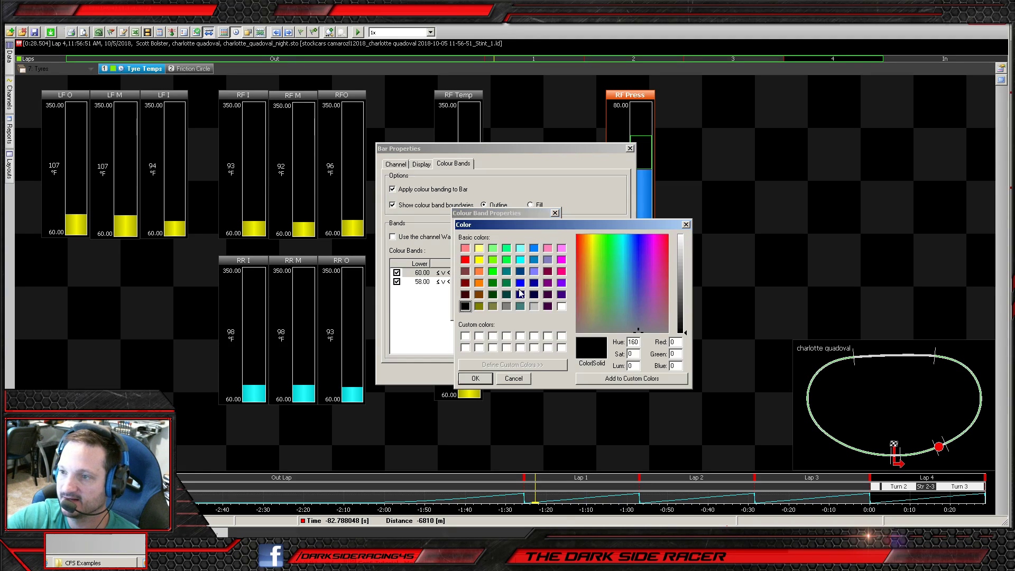
left_click(480, 272)
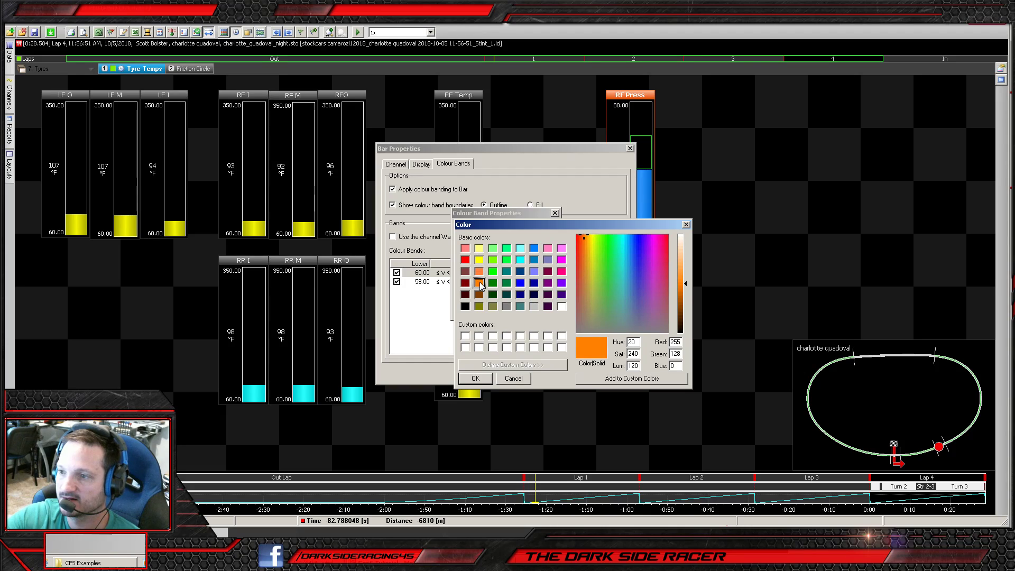
left_click(485, 378)
left_click_drag(509, 213, 561, 230)
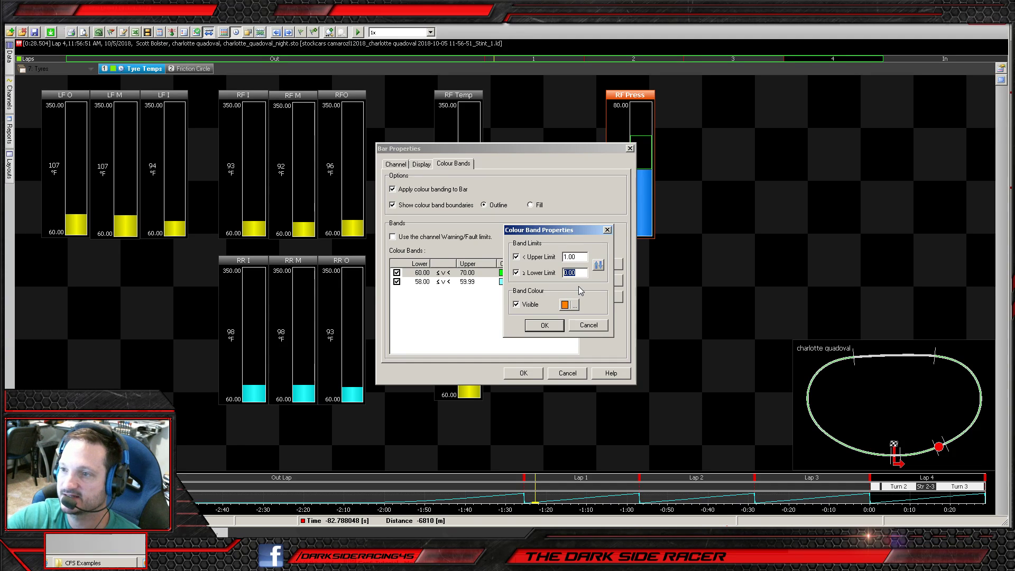
type("70")
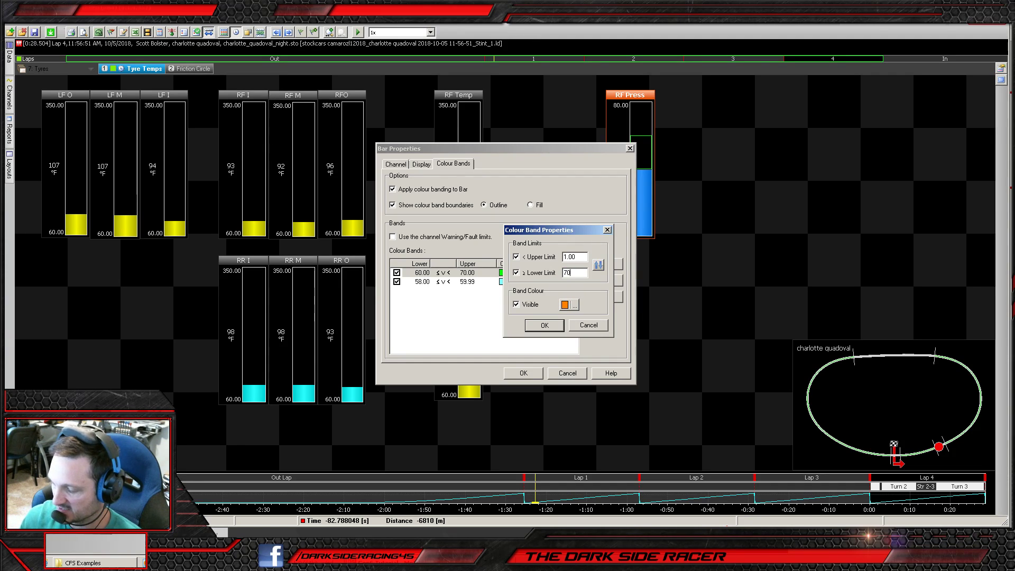
type(".01 ≤ v < ")
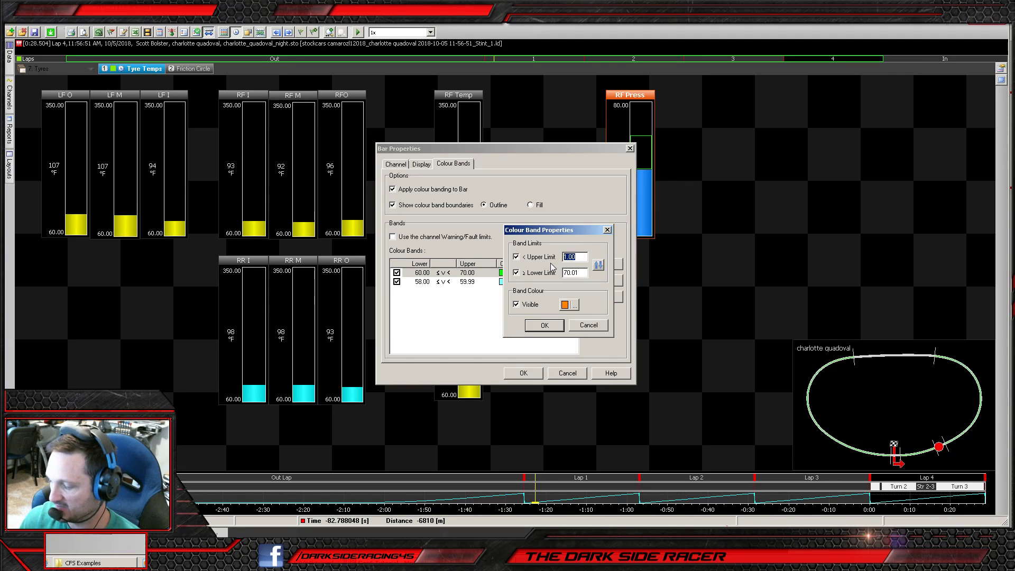
type("80")
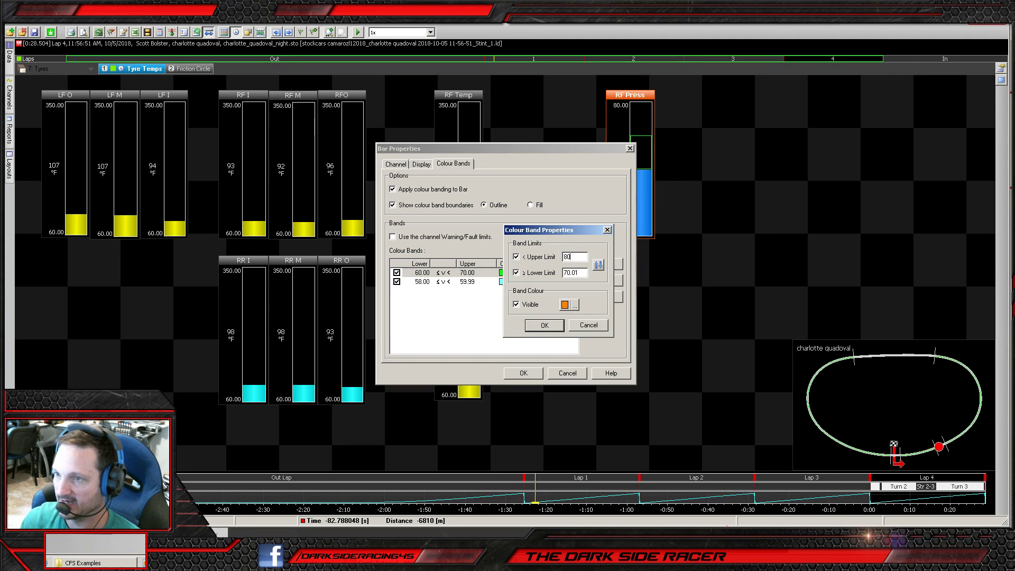
left_click(555, 326)
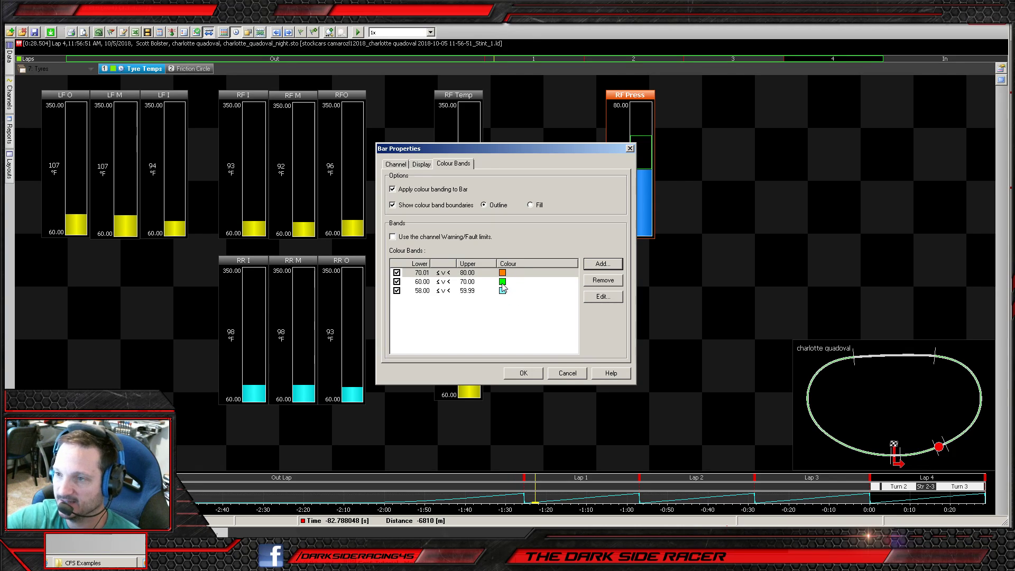
- Add a red colour band to the RF Press gauge covering 80.01 to 100
left_click(592, 267)
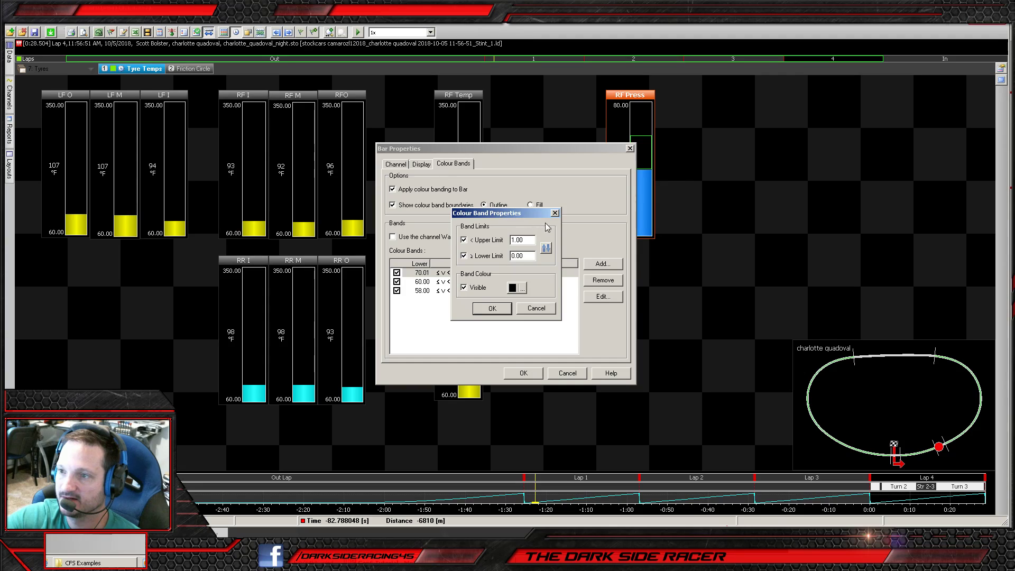
left_click_drag(505, 217, 594, 238)
left_click(610, 310)
left_click(554, 281)
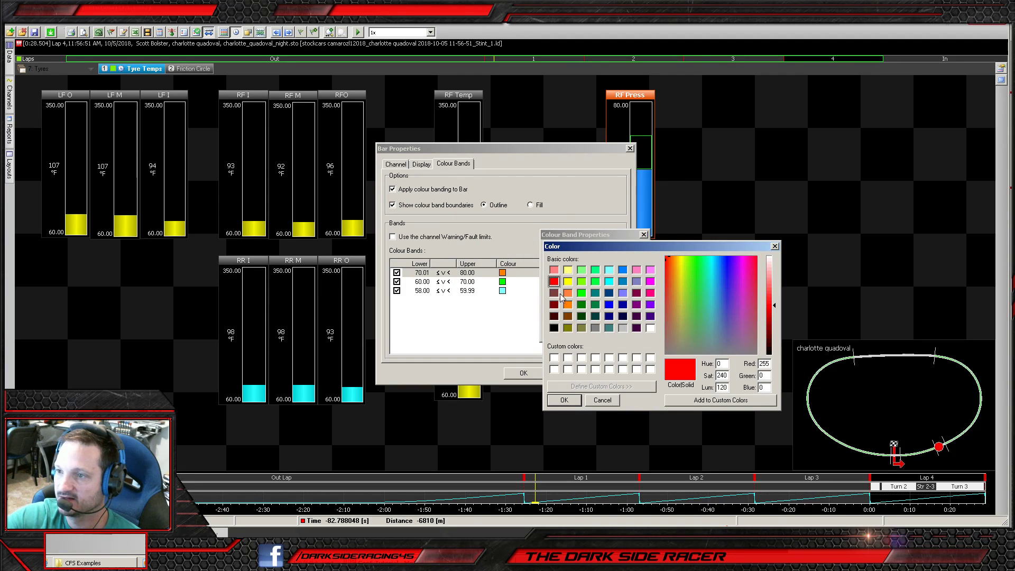
left_click(564, 400)
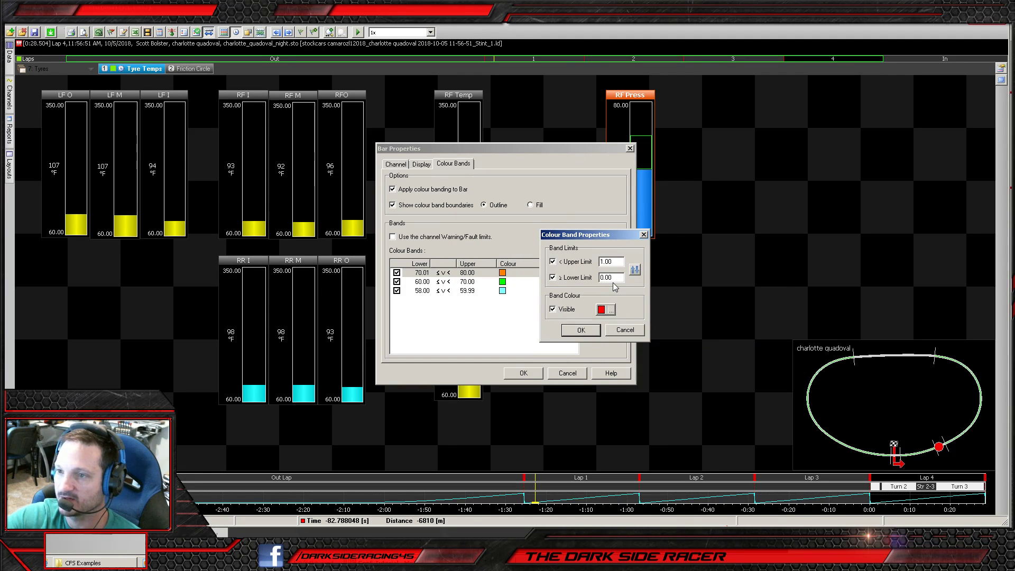
left_click_drag(615, 278, 597, 280)
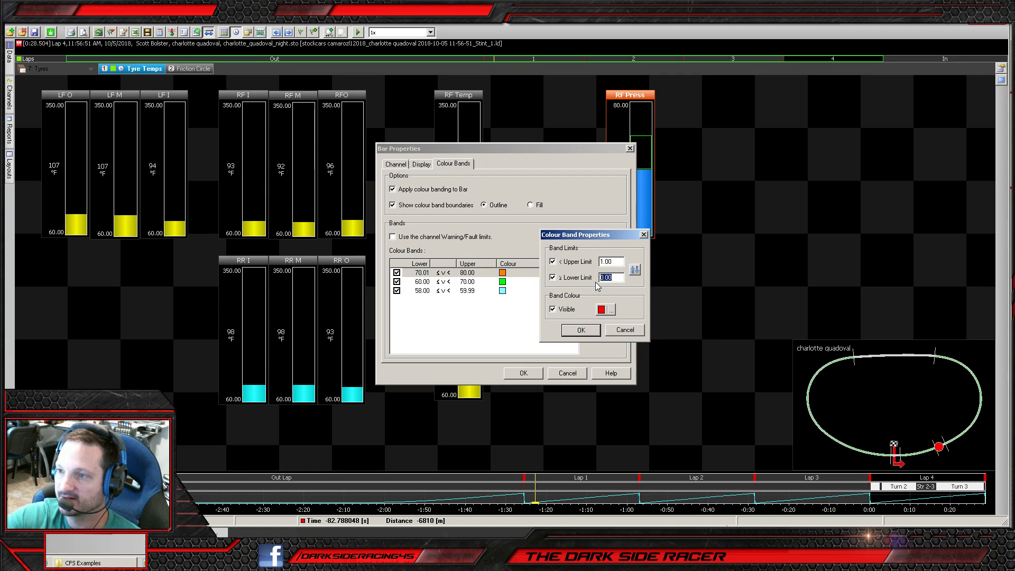
type("80.01")
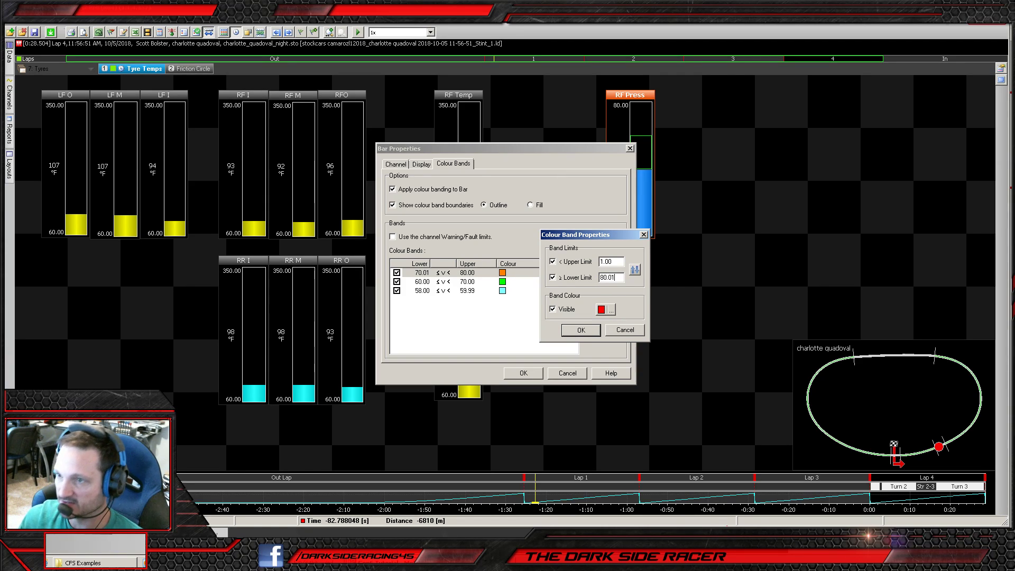
left_click_drag(609, 262, 600, 263)
type("10")
left_click(581, 329)
- Set the RF Press gauge's maximum scale value to 100 and accept the bar properties
left_click(422, 165)
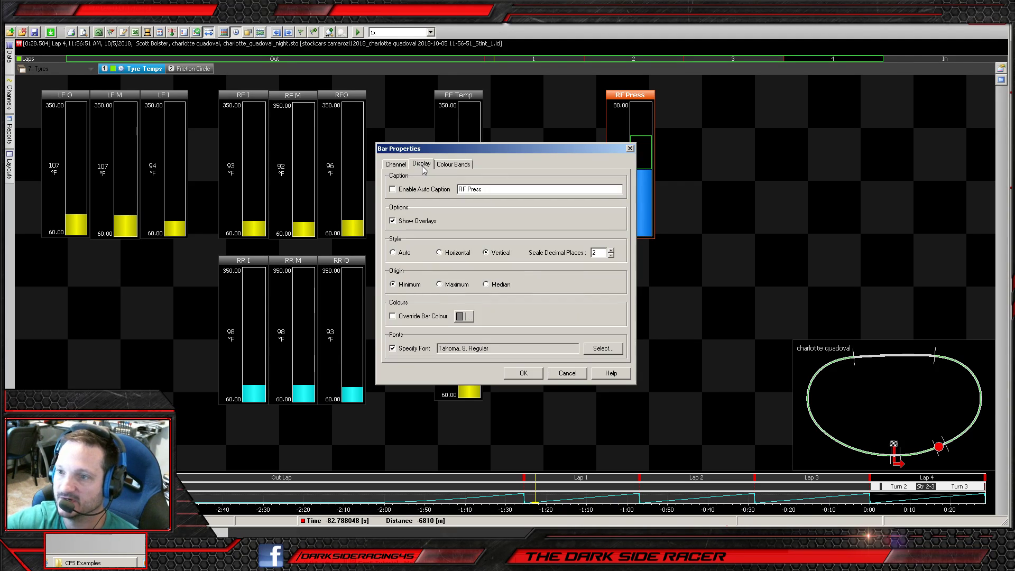
left_click(396, 165)
left_click_drag(577, 221, 550, 226)
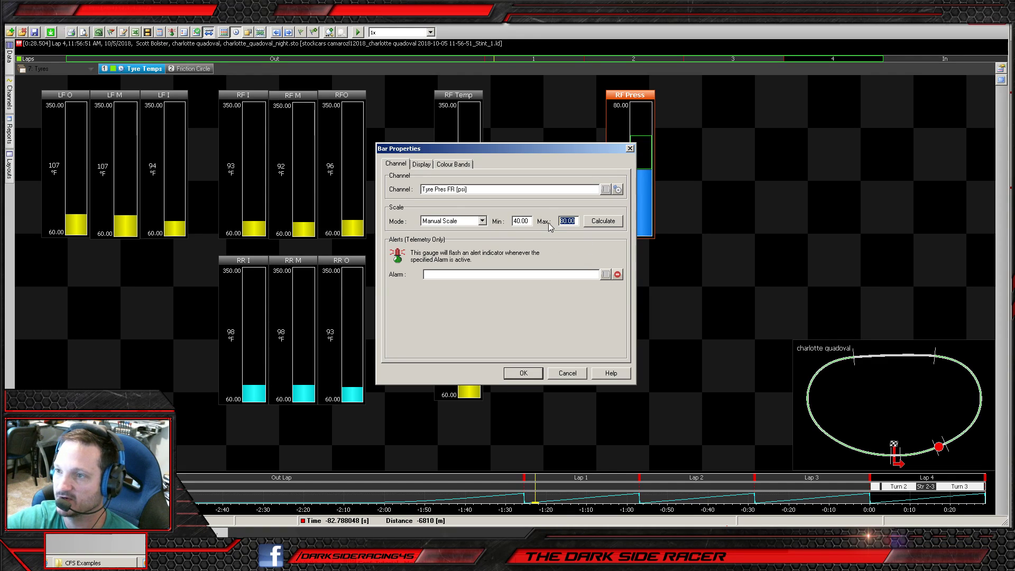
type("100")
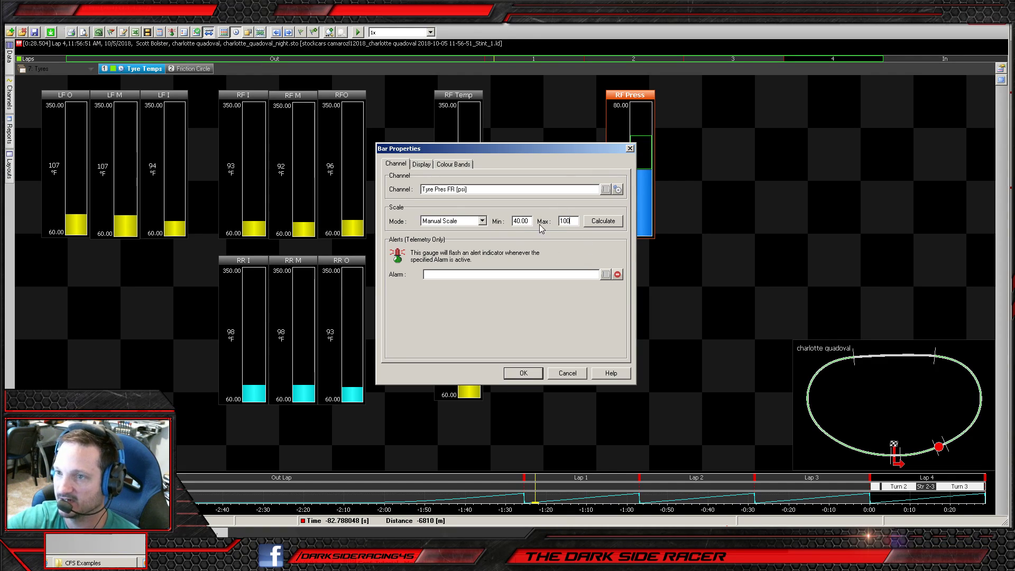
left_click(524, 373)
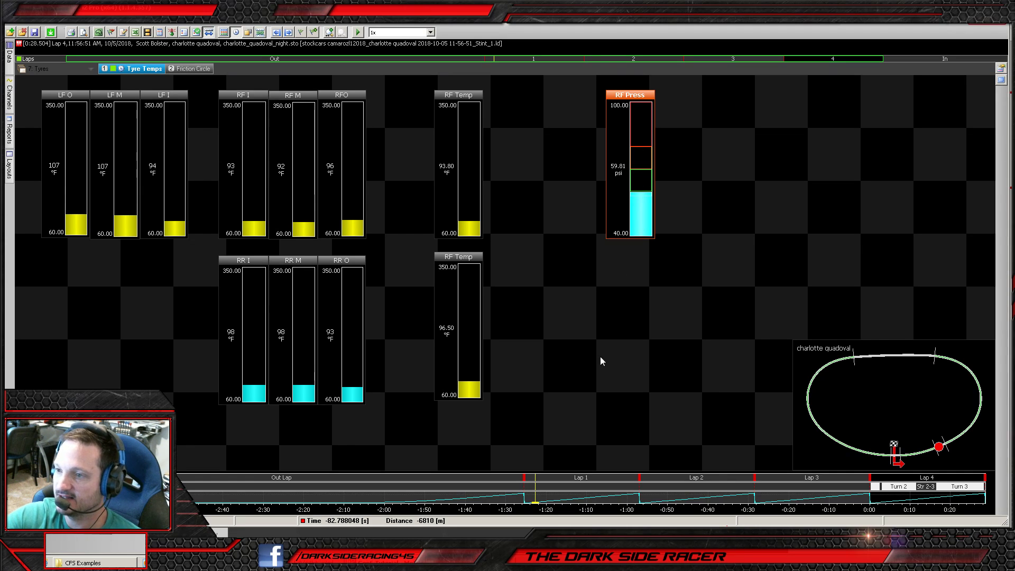
- Scrub the timeline from the out lap to lap 4 to check the RF Press gauge's band colours
left_click(154, 495)
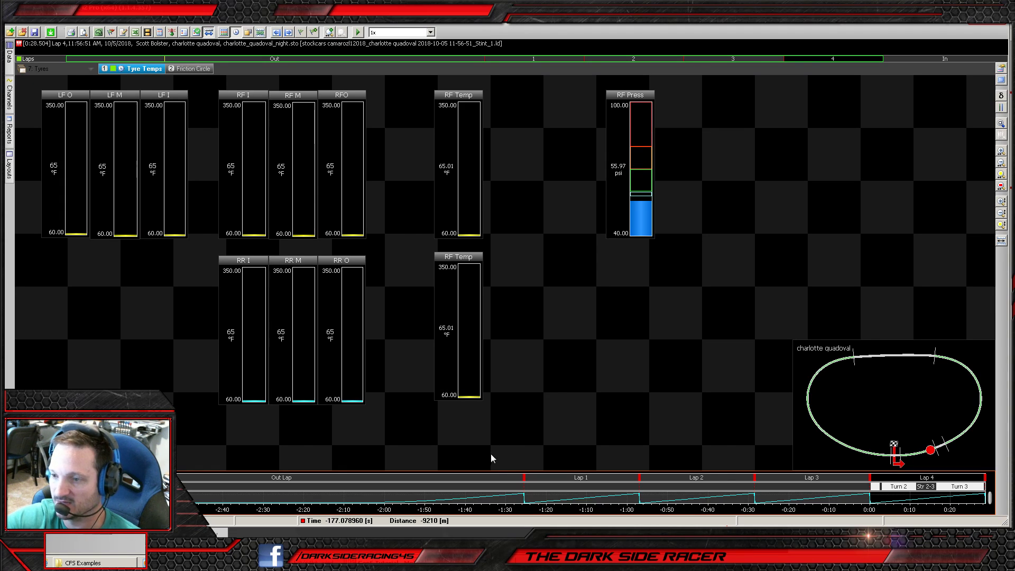
left_click(443, 499)
left_click_drag(443, 500, 905, 501)
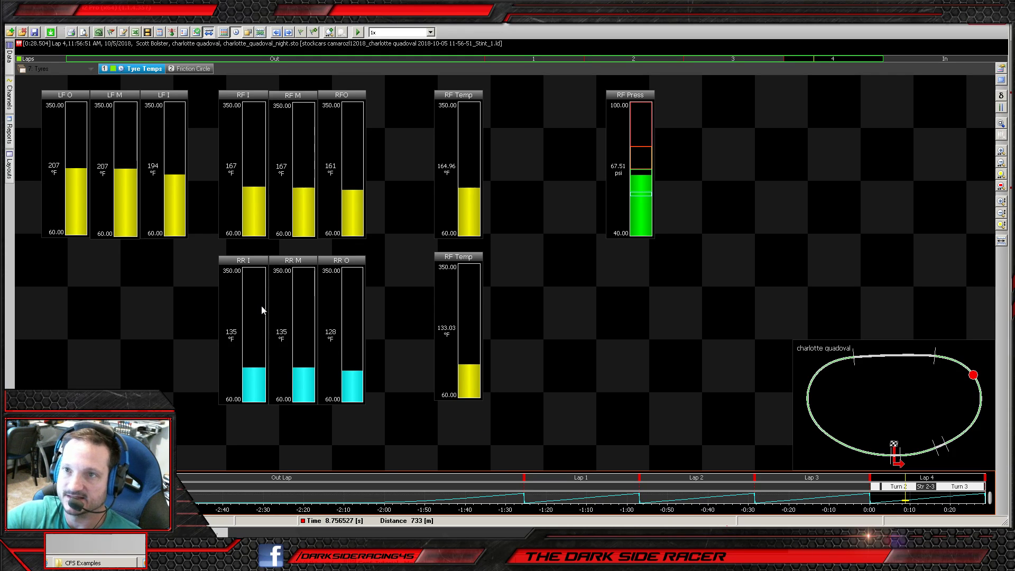
- Open the Brake Temp Rainbow worksheet in the Brakes workbook and select the in lap
left_click(62, 73)
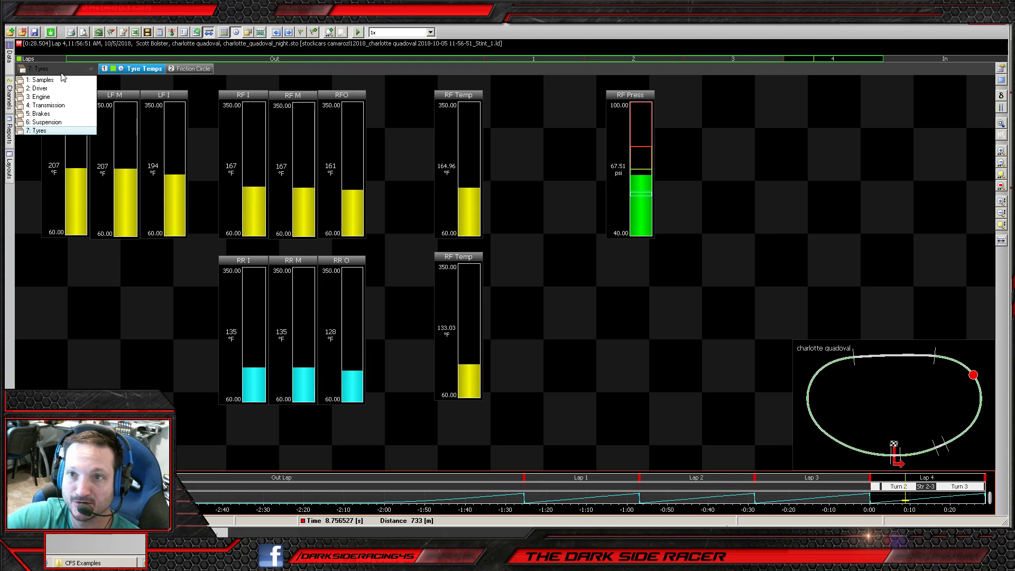
left_click(62, 74)
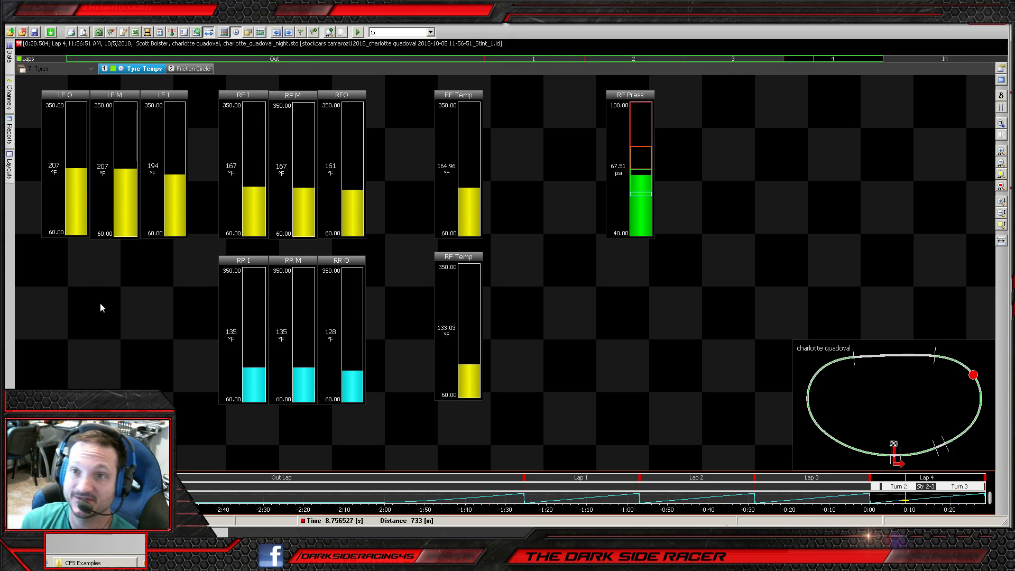
left_click(76, 70)
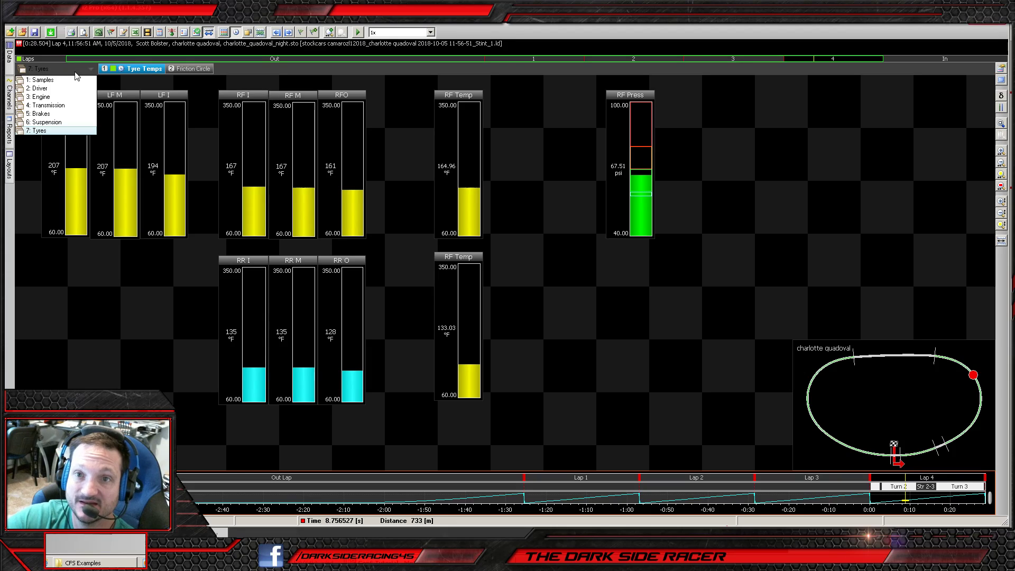
left_click(49, 116)
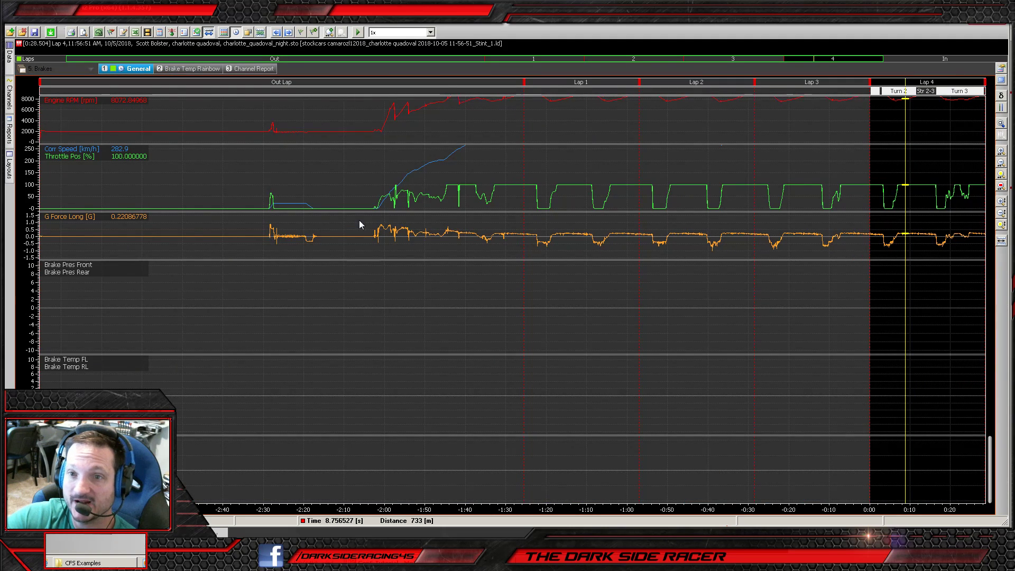
left_click(195, 70)
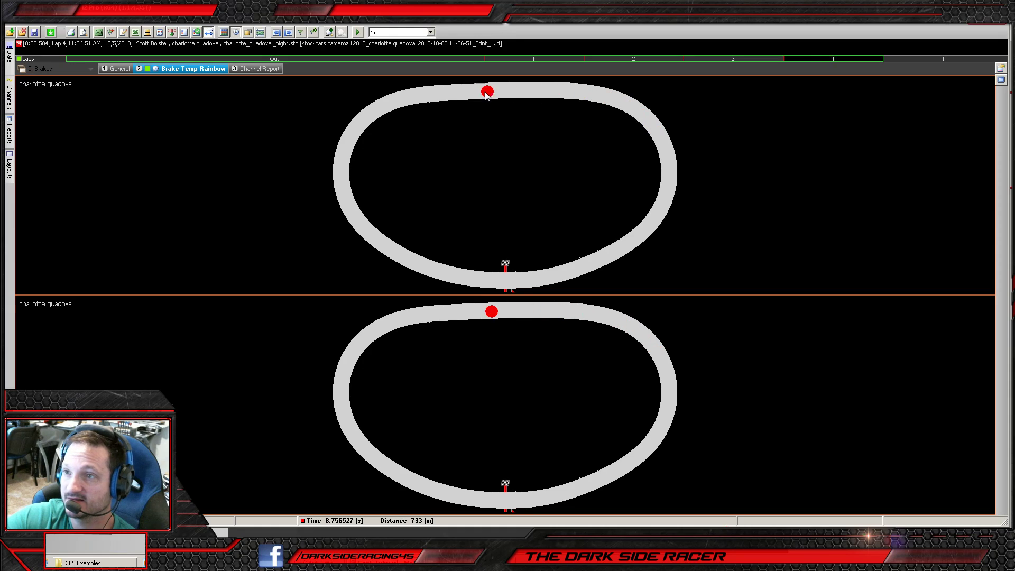
left_click_drag(600, 105, 526, 101)
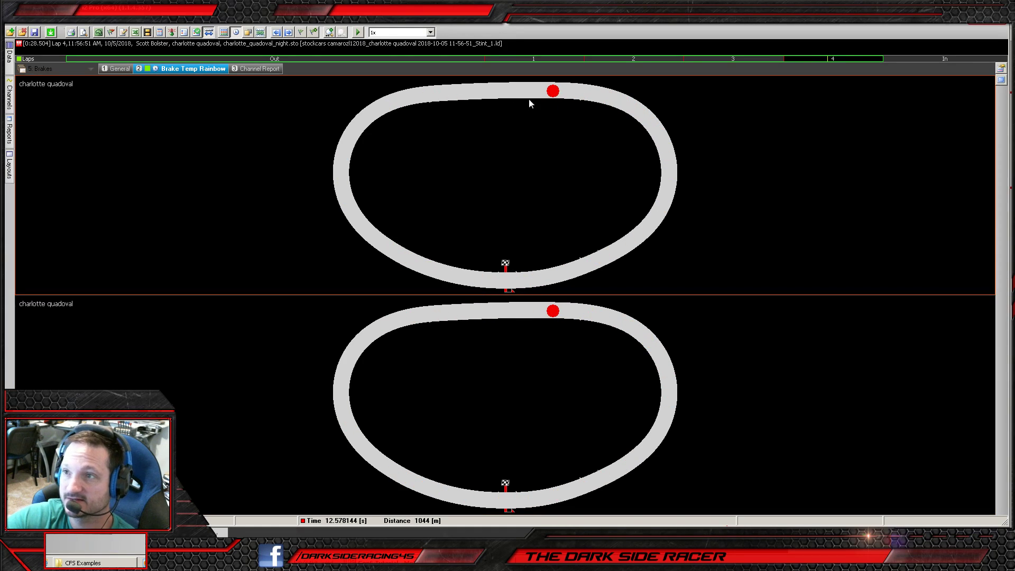
left_click(910, 59)
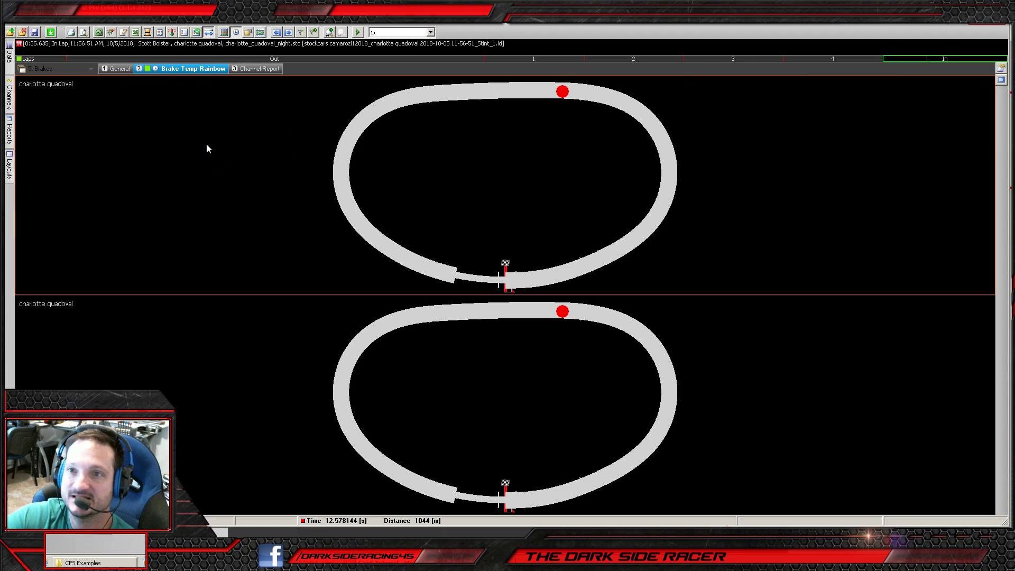
- Set the upper rainbow track map's colour channel to Brake Pedal Pos and display it for lap 4
right_click(177, 139)
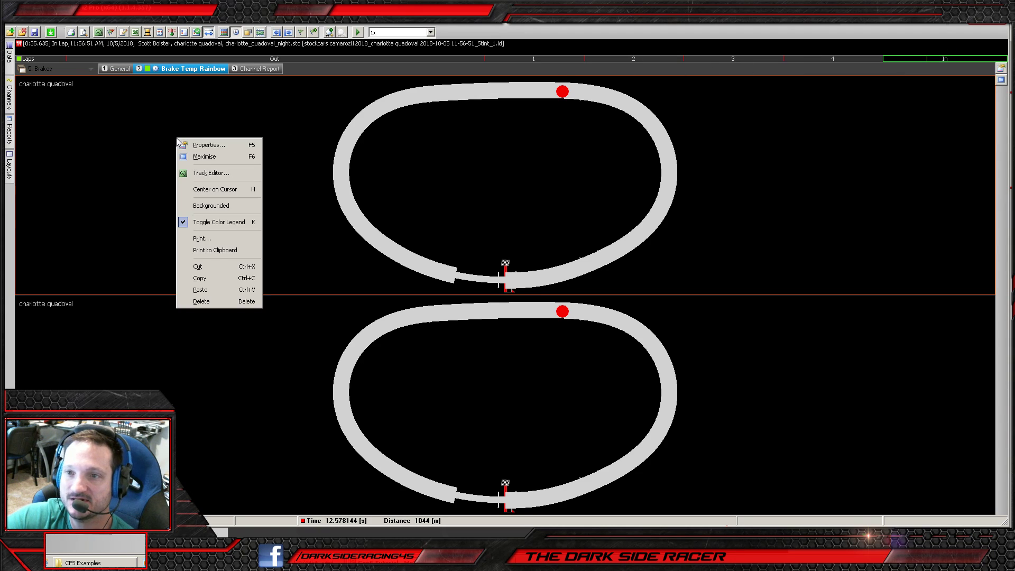
left_click(202, 146)
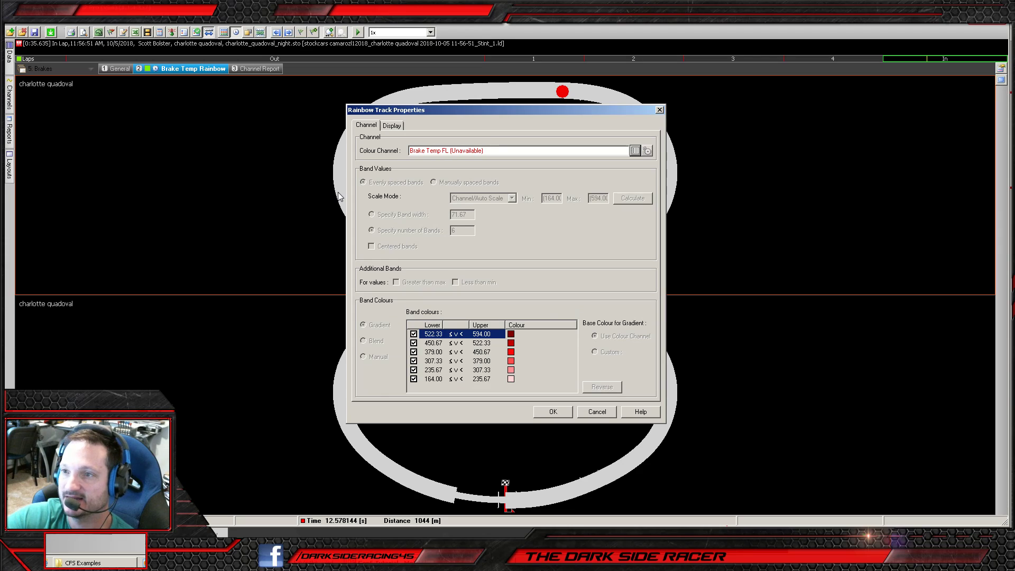
left_click(635, 151)
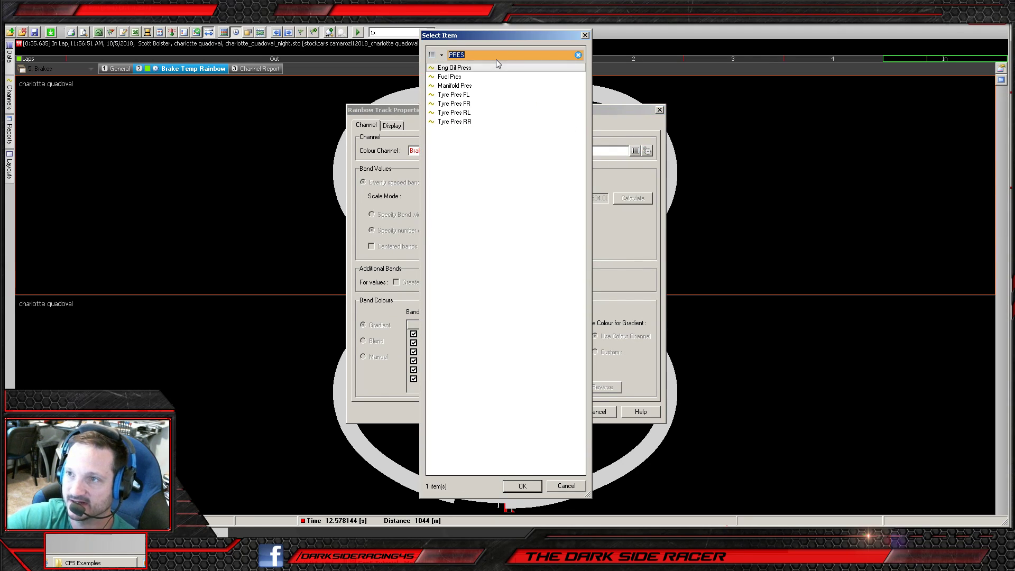
type("brak")
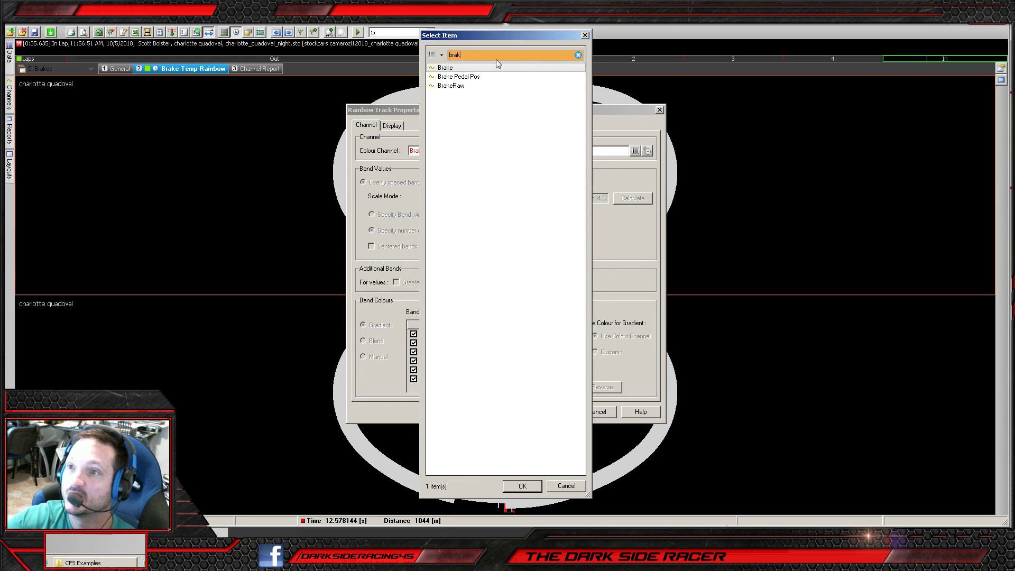
left_click(452, 86)
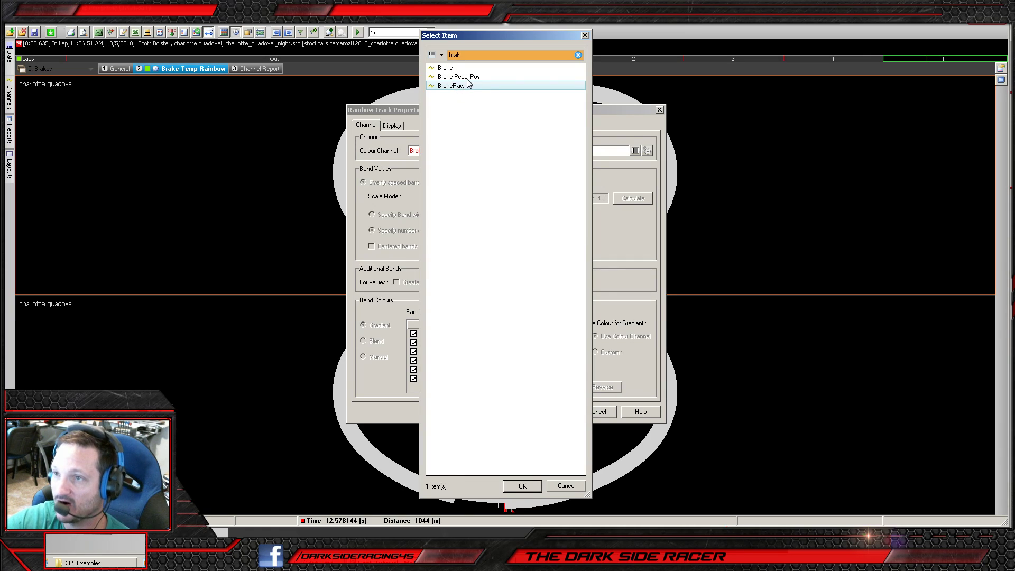
left_click(467, 78)
left_click(520, 485)
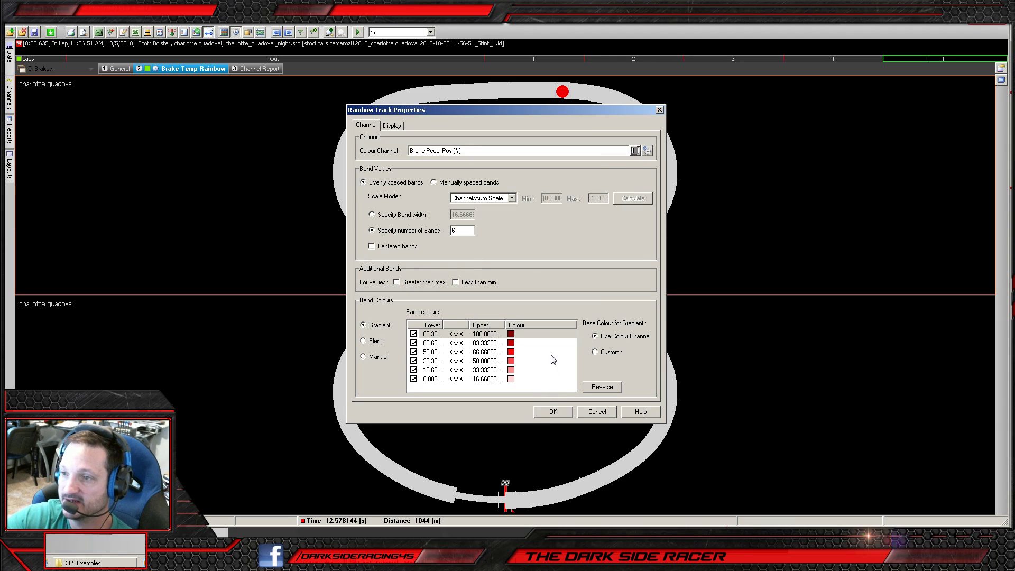
left_click_drag(487, 111, 639, 130)
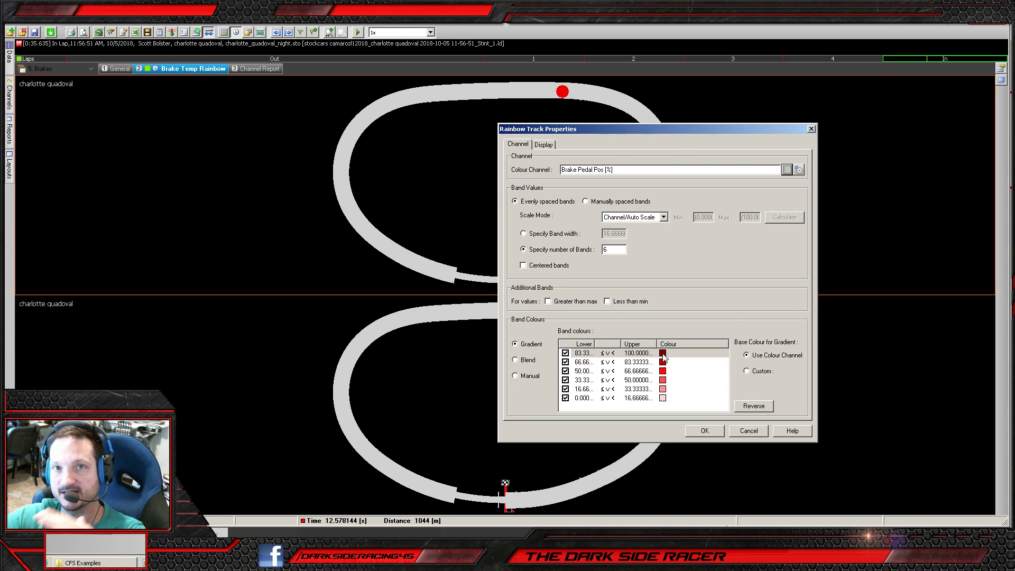
left_click(704, 431)
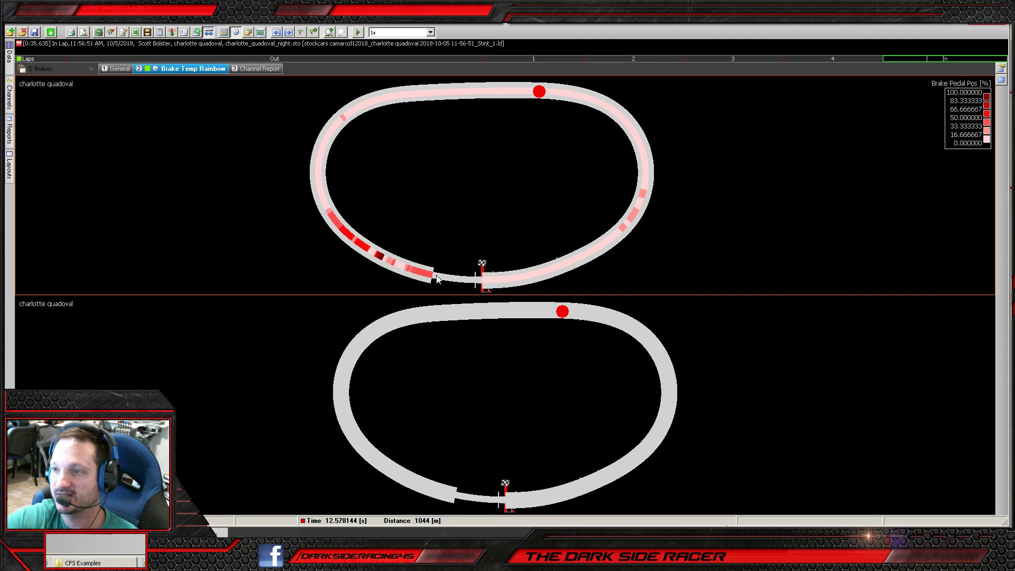
left_click(800, 61)
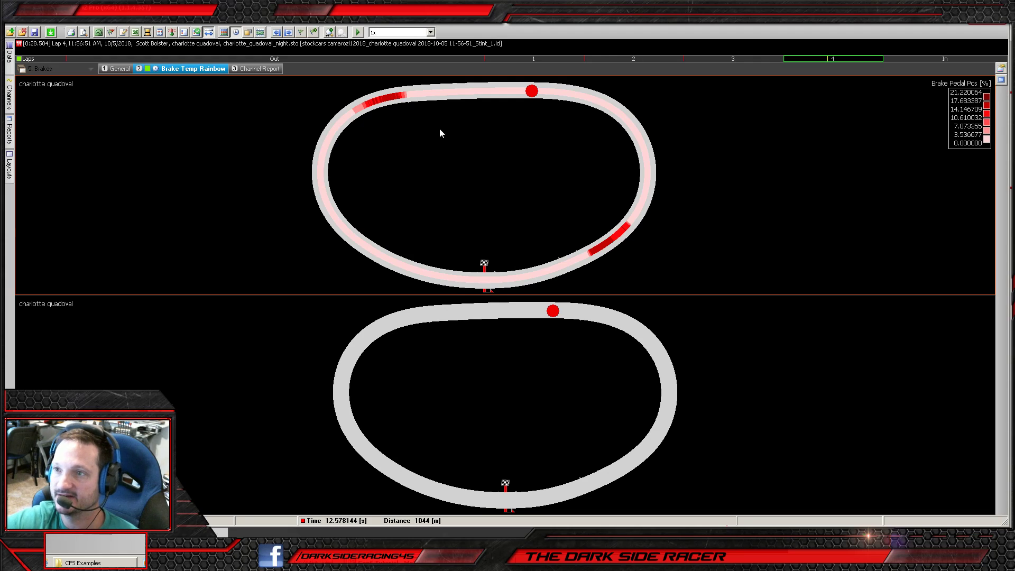
- Scrub the cursor along the upper track map through the second braking zone to the following turn on lap 4
mouse_move(483, 97)
left_mouse_down()
mouse_move(399, 96)
mouse_move(361, 109)
mouse_move(352, 116)
mouse_move(370, 110)
mouse_move(350, 119)
mouse_move(332, 161)
mouse_move(340, 194)
left_mouse_up()
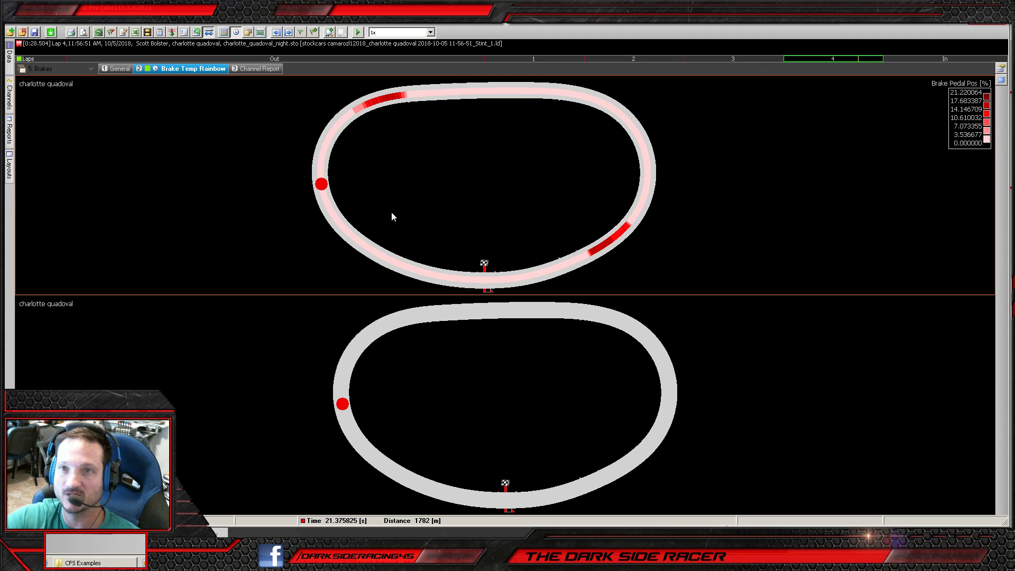
left_click(322, 172)
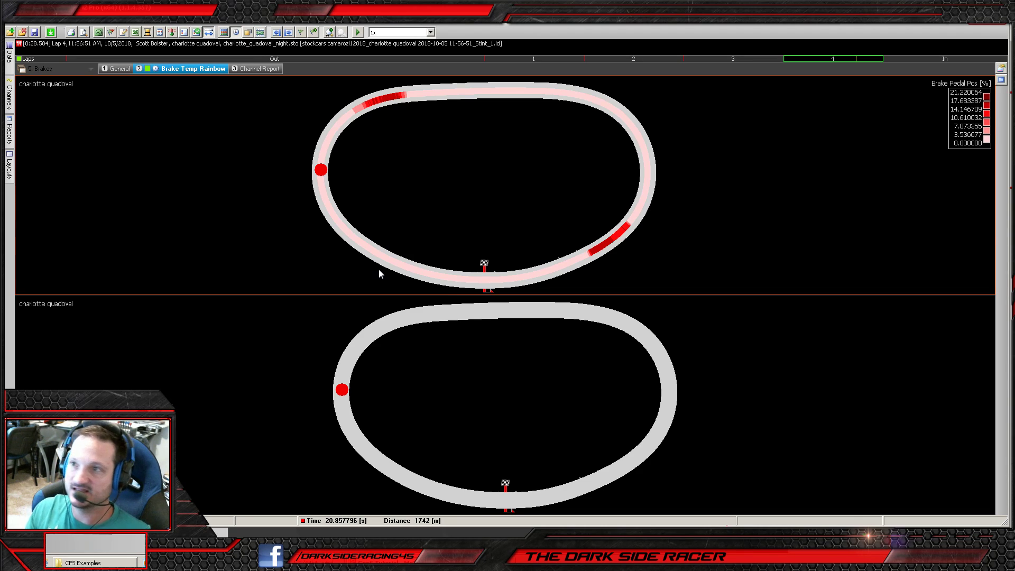
- Switch to Windows Explorer and open the iRacing telemetry folder in the Documents library
left_click(101, 564)
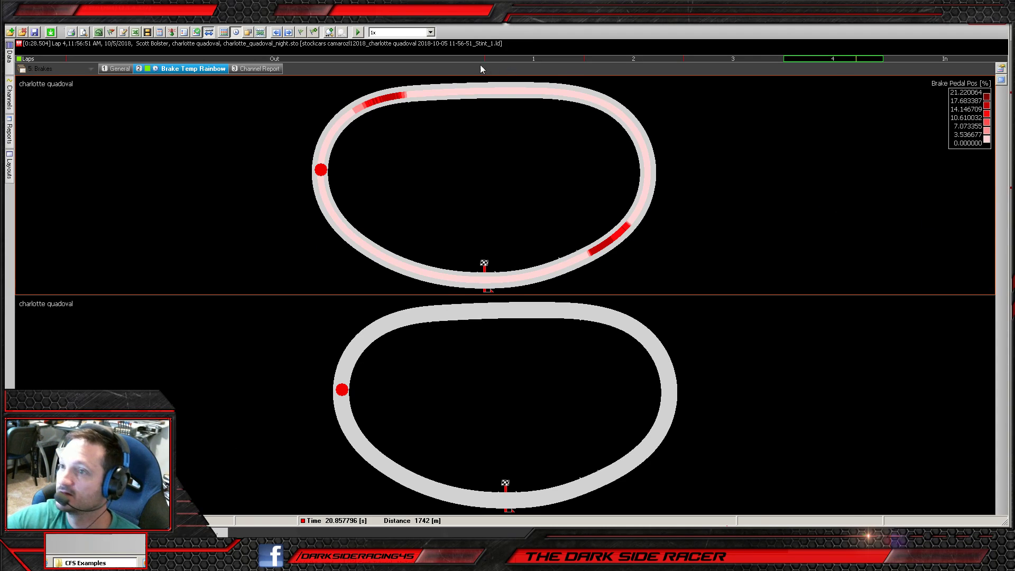
left_click_drag(484, 64, 371, 22)
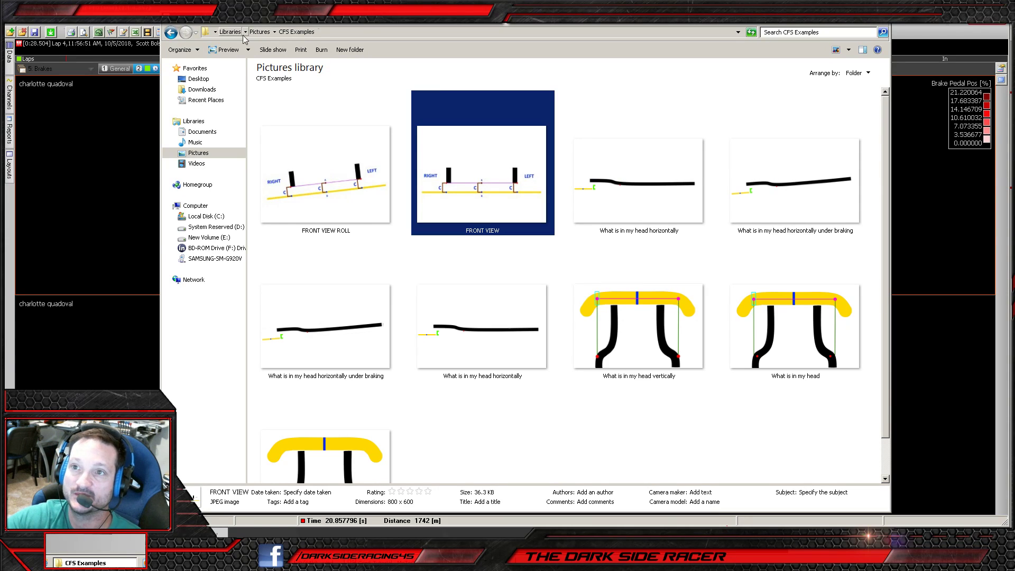
left_click(199, 135)
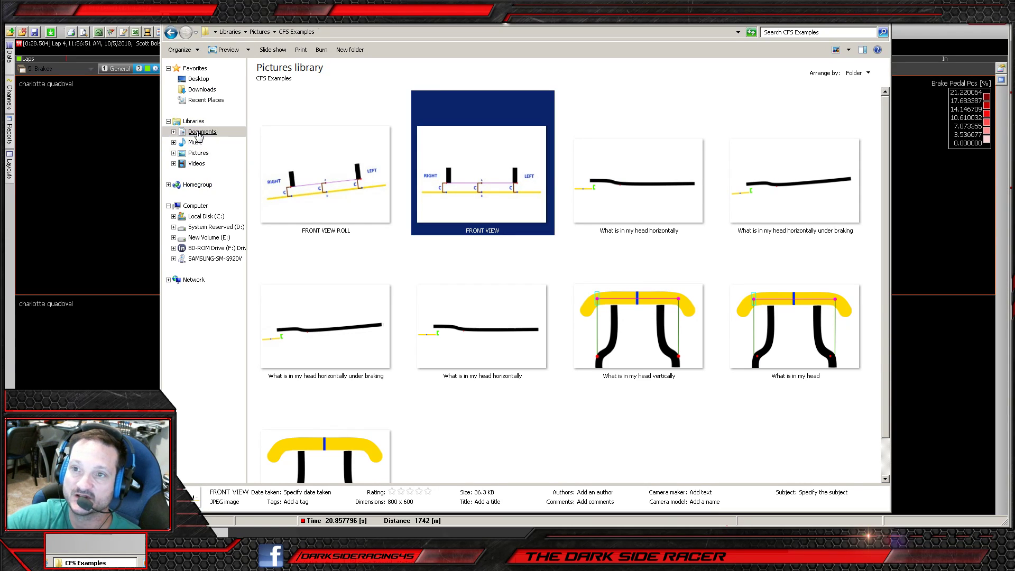
double_click(286, 159)
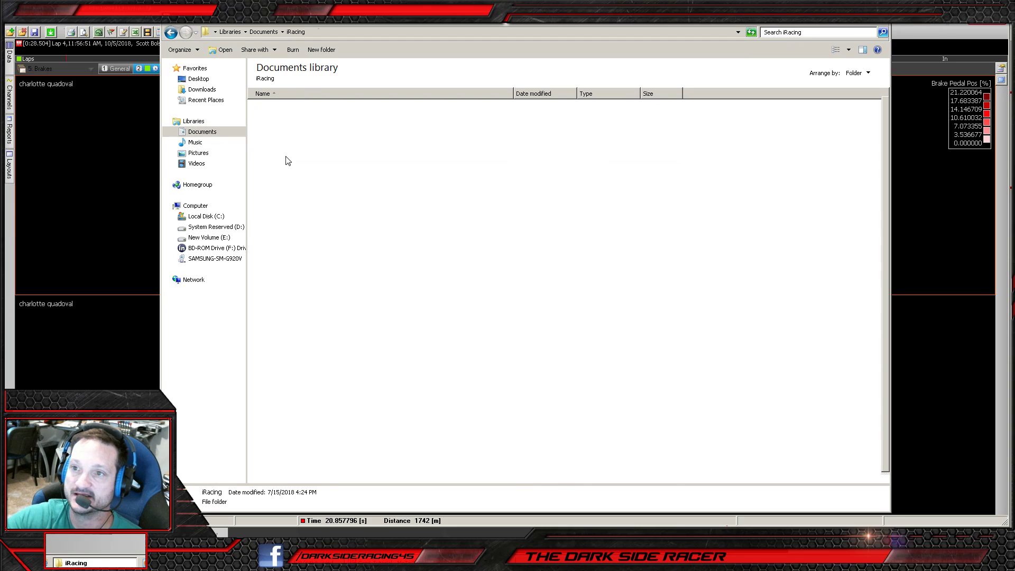
double_click(275, 239)
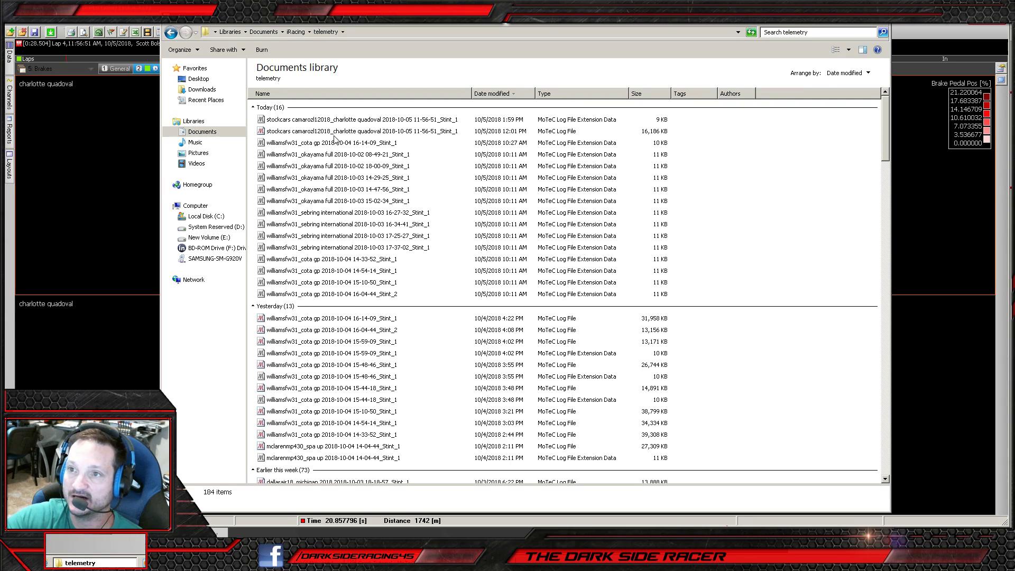
- Try renaming the charlotte quadoval 2018-10-05 MoTeC log file, and close the telemetry folder window
left_click(334, 123)
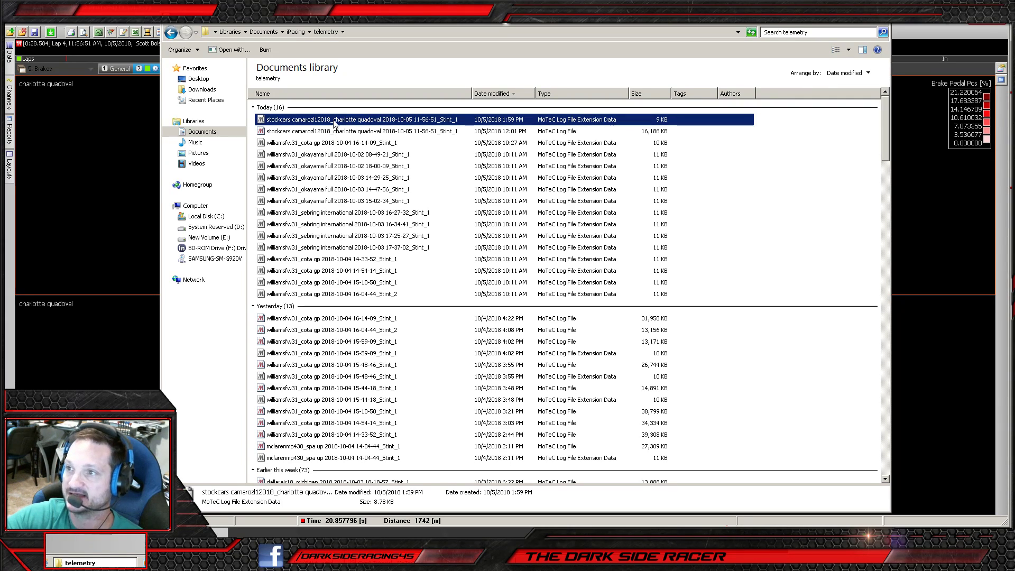
right_click(333, 122)
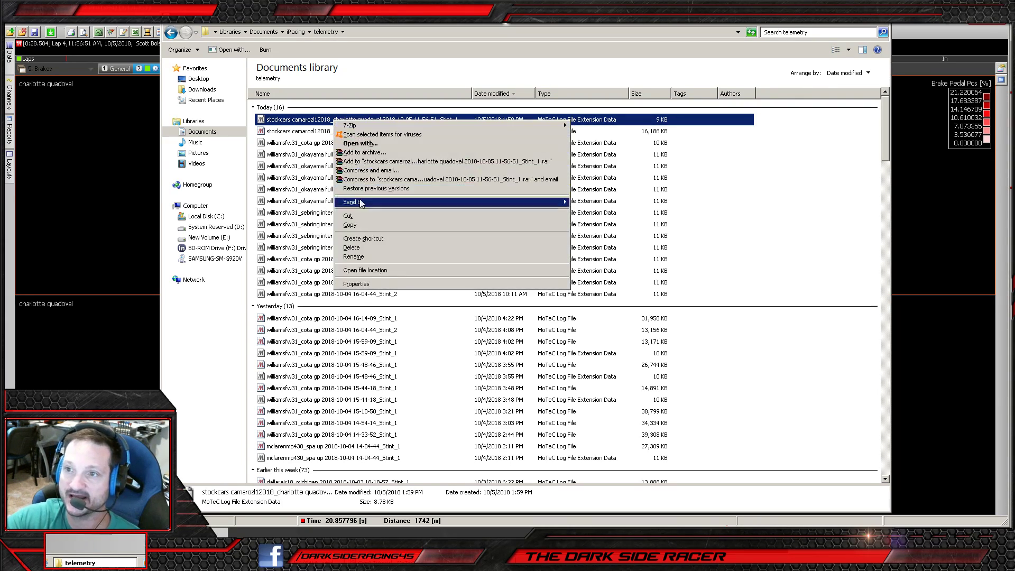
right_click(302, 131)
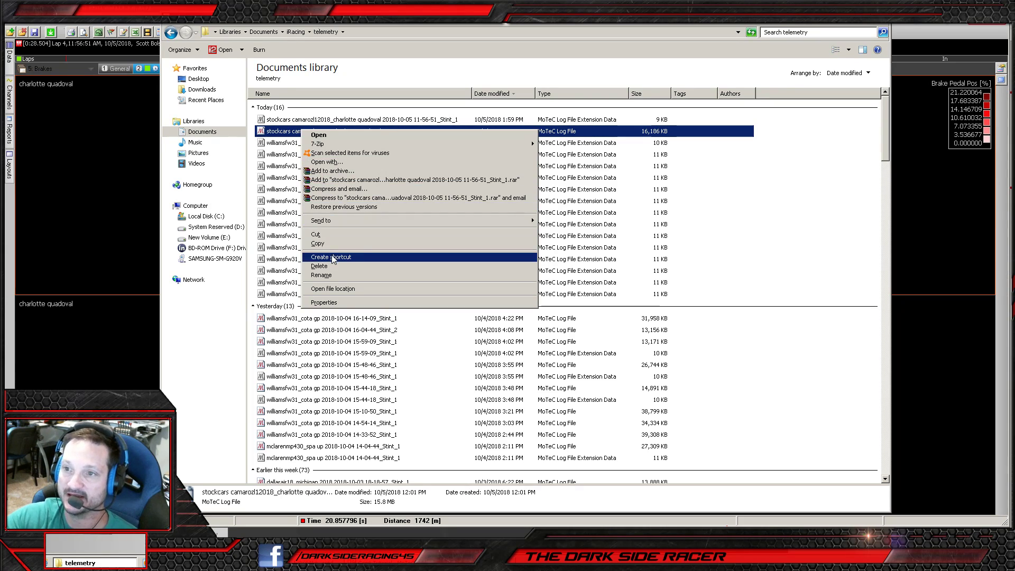
left_click(323, 275)
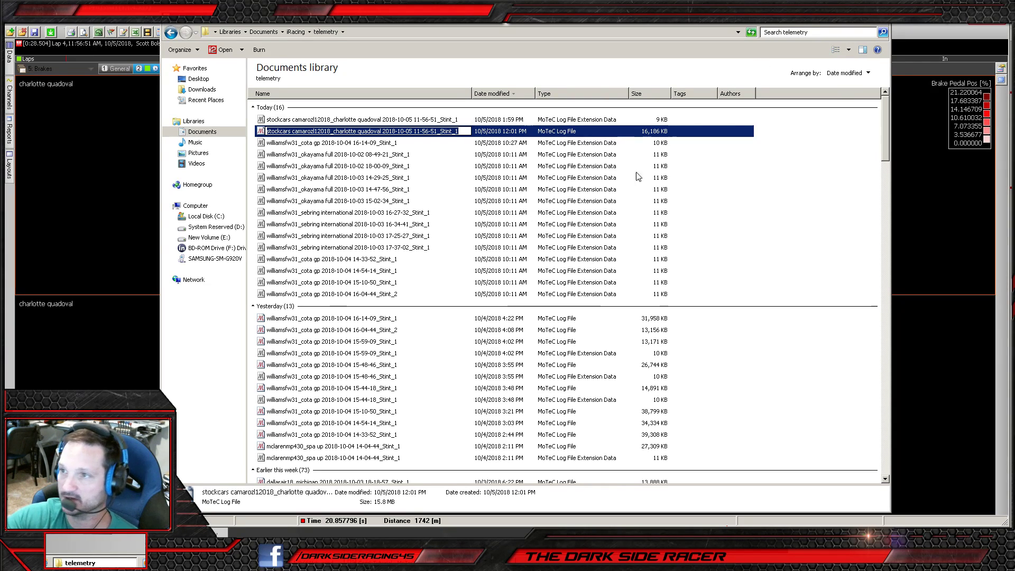
left_click(410, 186)
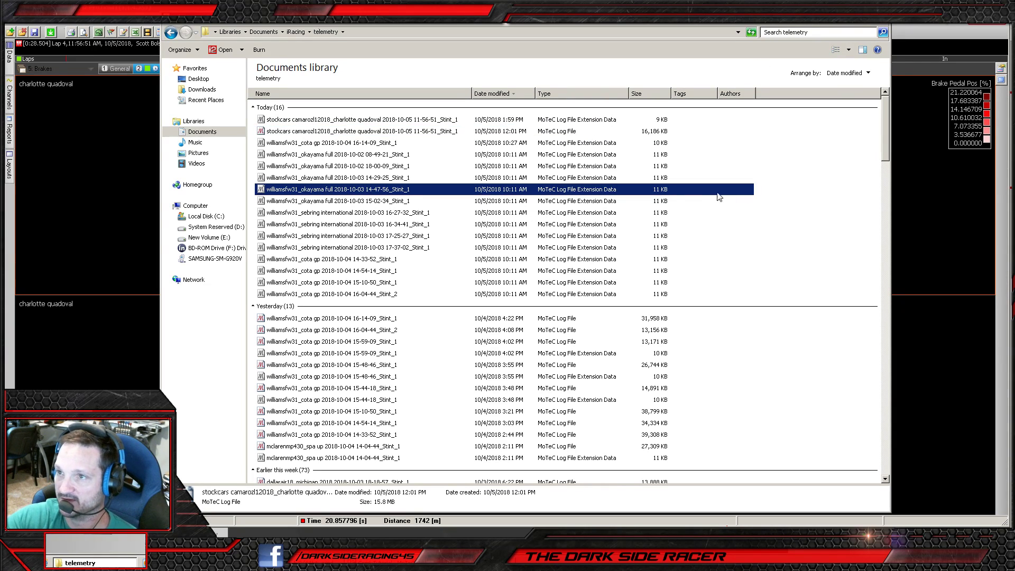
left_click(318, 155)
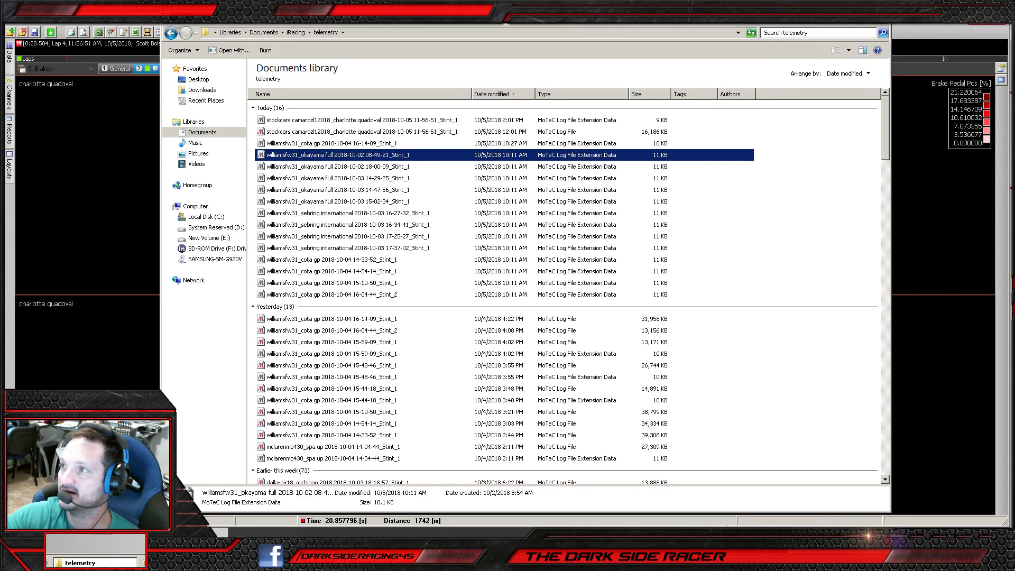
left_click(884, 19)
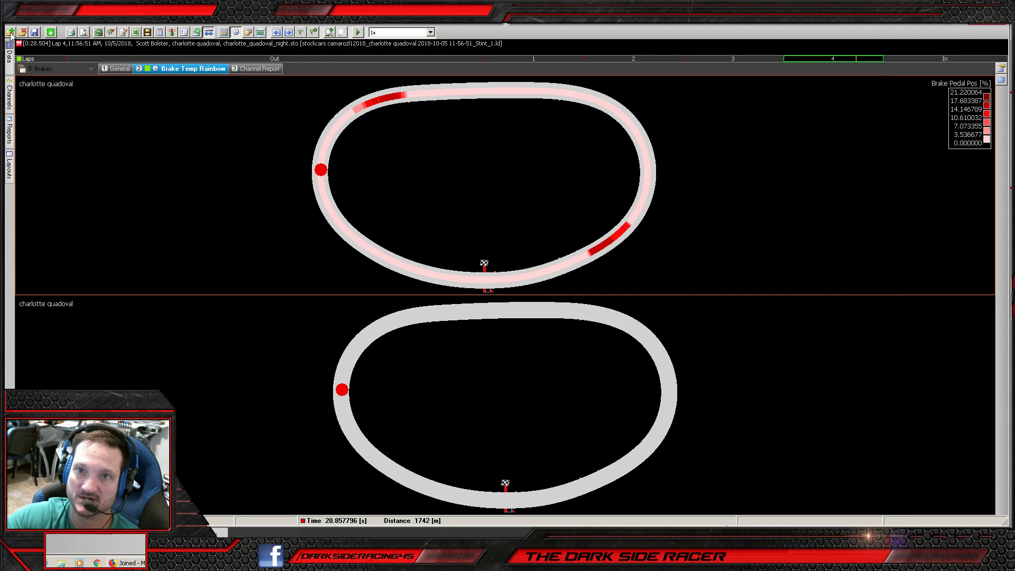
- Open the cota gp log recorded 10/4/2018 at 4:14:09 PM and move the track cursor to the end of the long straight
left_click(10, 33)
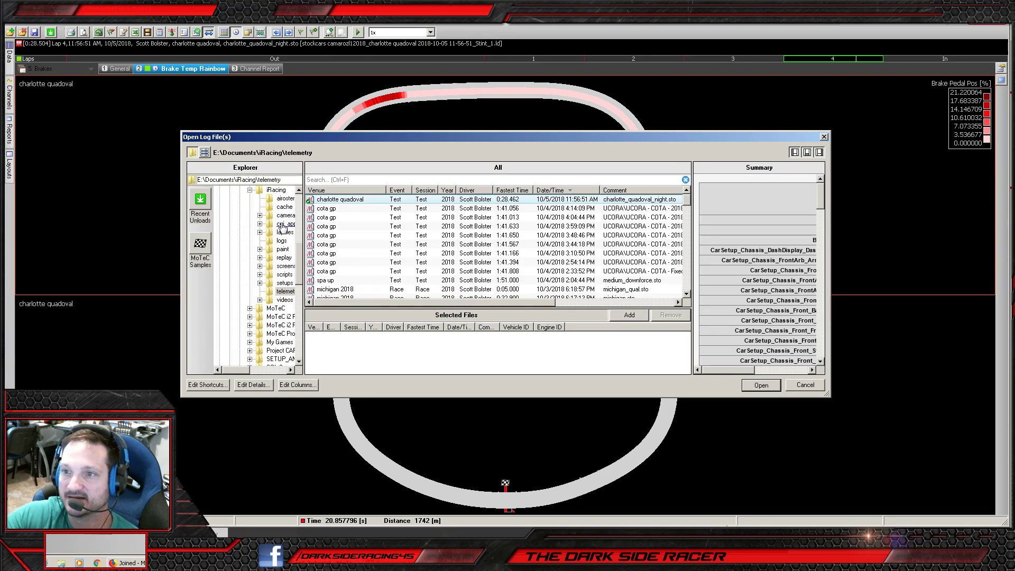
left_click(760, 384)
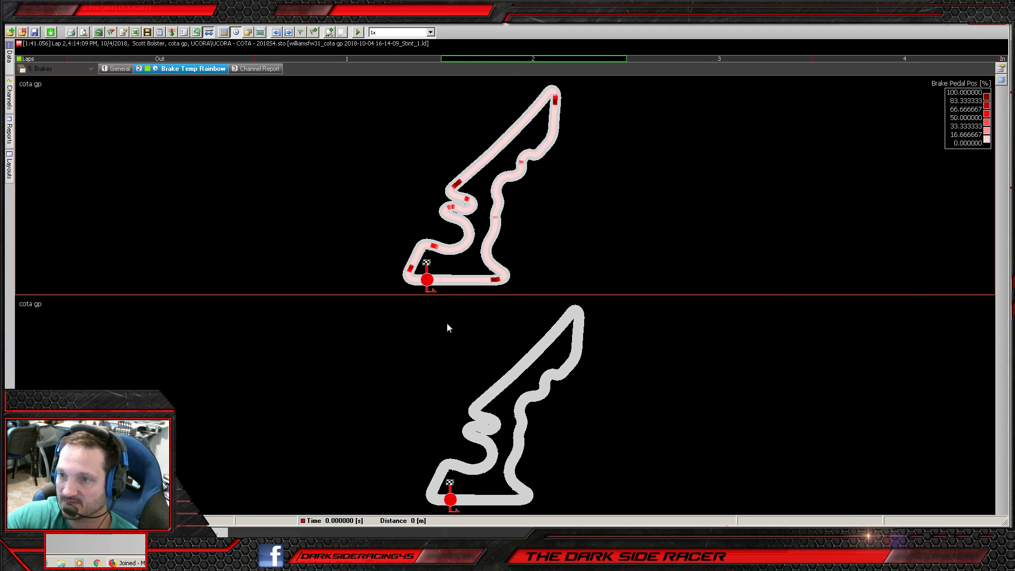
mouse_move(427, 280)
left_mouse_down()
mouse_move(505, 281)
mouse_move(509, 225)
mouse_move(553, 100)
mouse_move(466, 152)
mouse_move(460, 171)
left_mouse_up()
- Narrow the lap 2 timeline range to a short section around the upper hairpin, and restore the full lap
left_click_drag(442, 58, 516, 56)
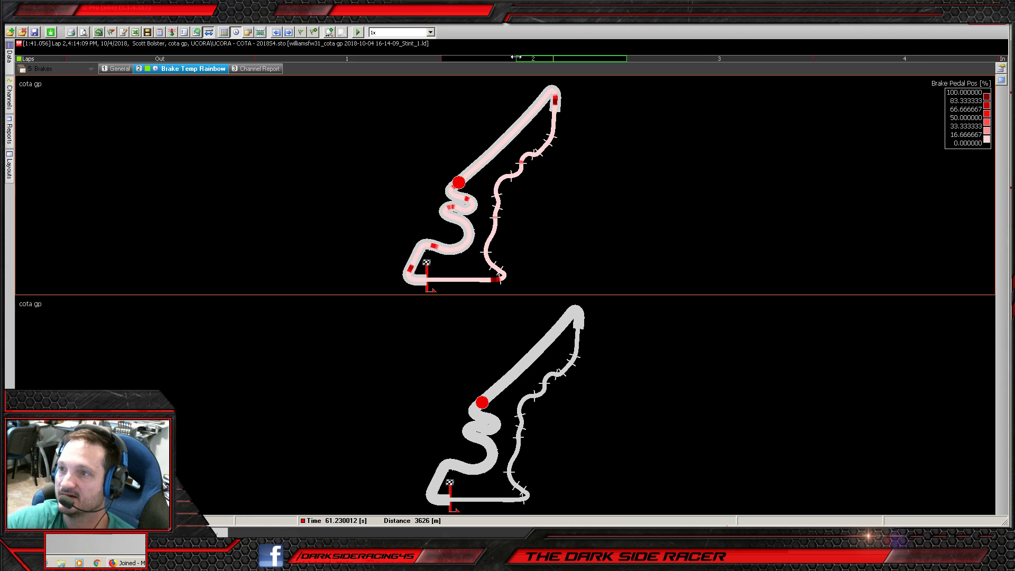
left_click_drag(626, 57, 528, 63)
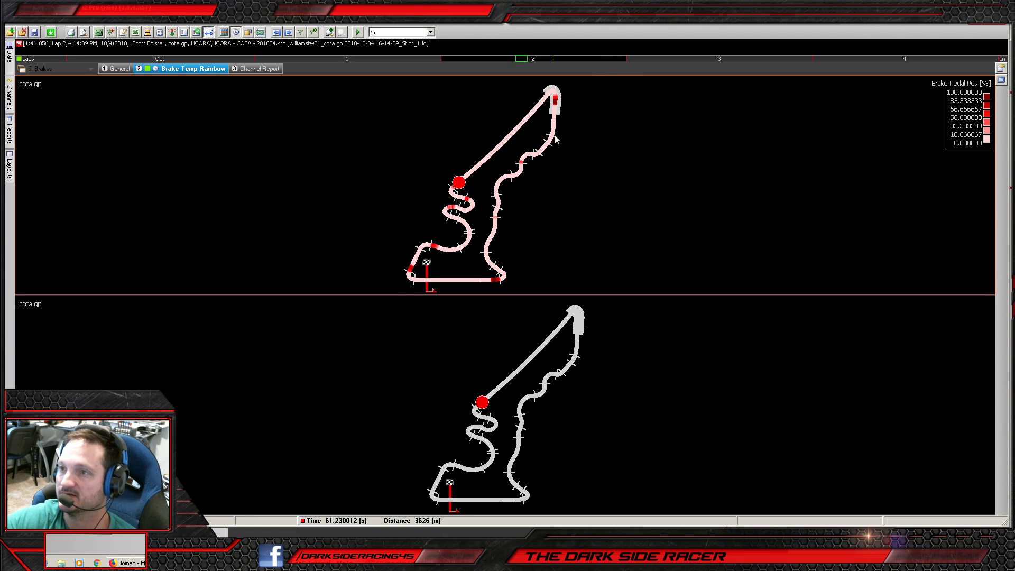
double_click(502, 57)
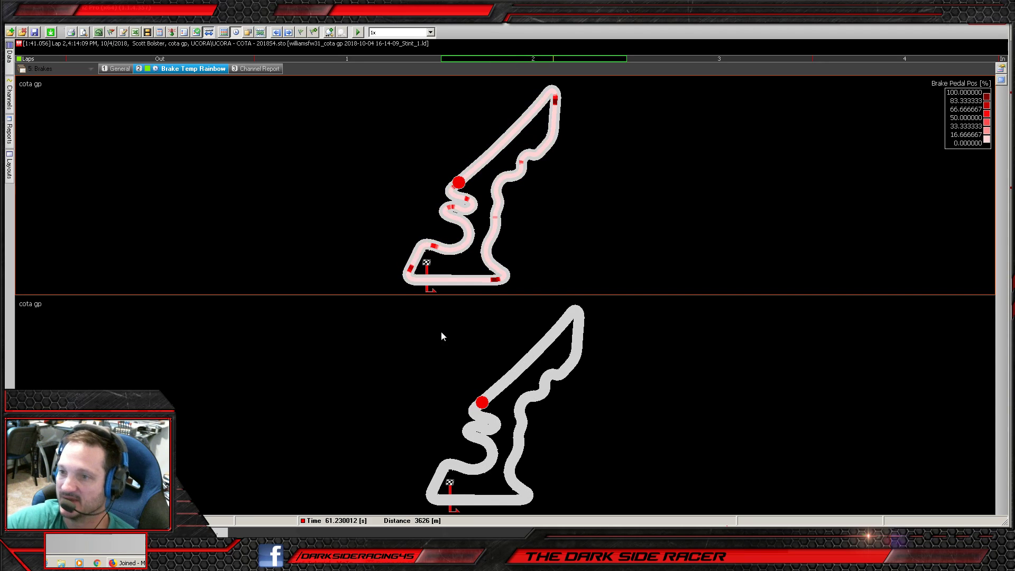
- Check the channel and display properties of the lower rainbow track map and close them without changes
right_click(181, 369)
left_click(206, 378)
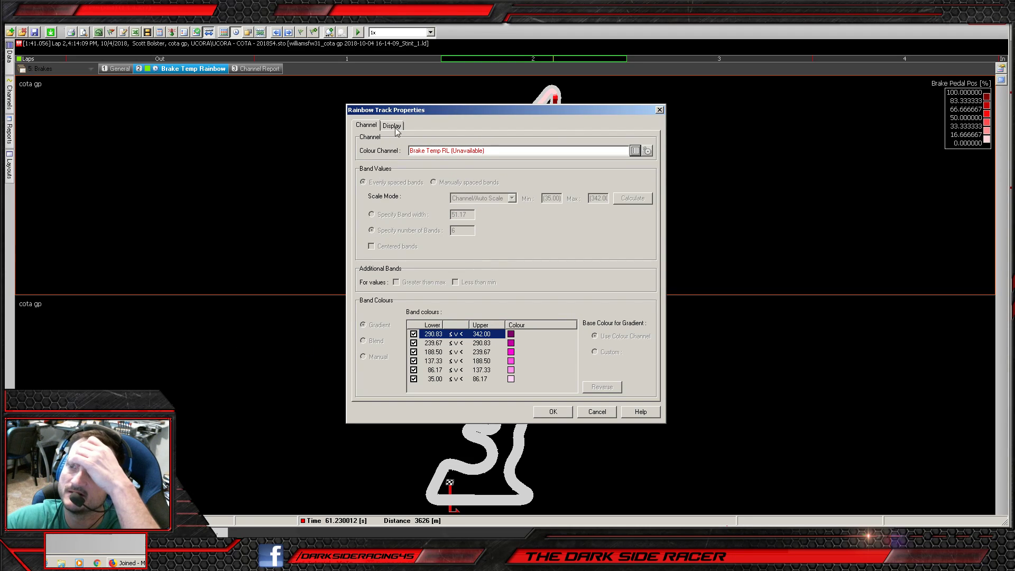
left_click(396, 131)
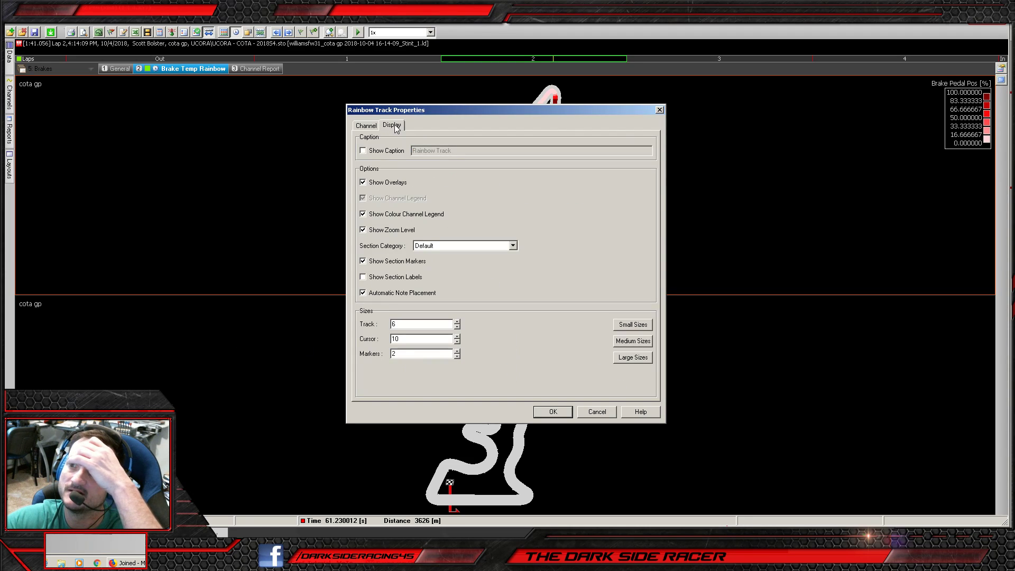
left_click(367, 127)
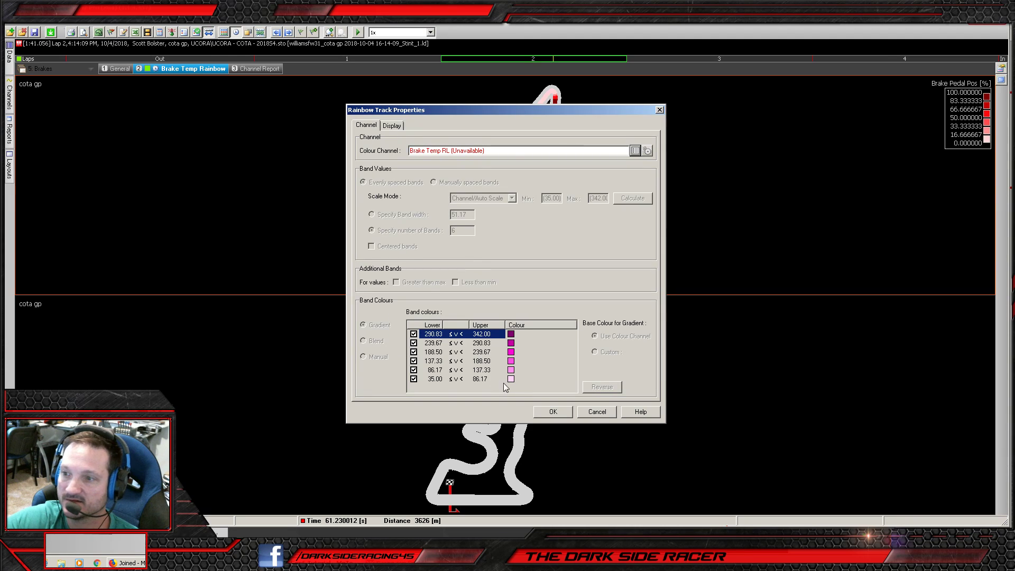
left_click(598, 411)
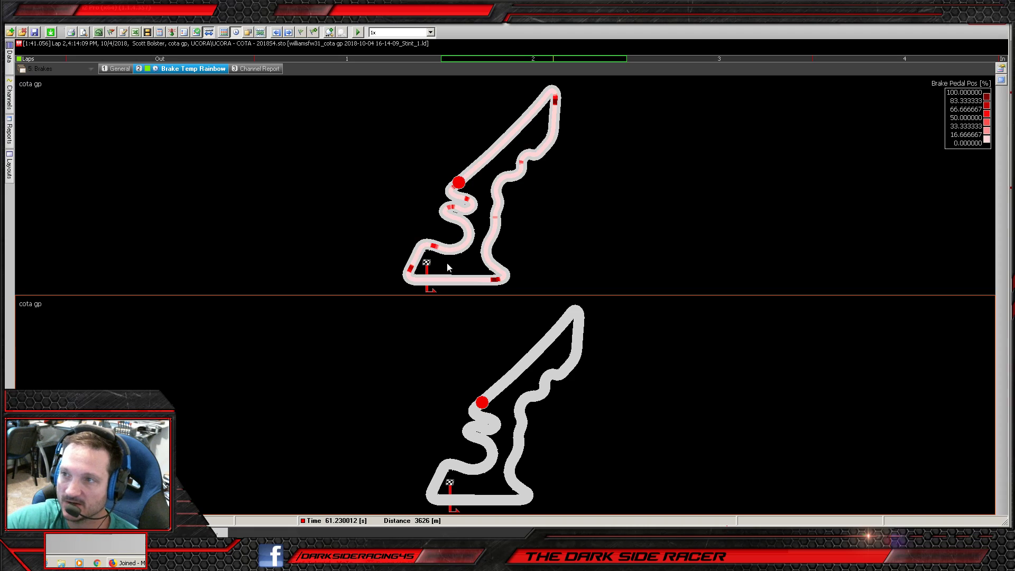
- Set the upper rainbow track map's colour channel to Throttle Pos
right_click(217, 231)
left_click(237, 239)
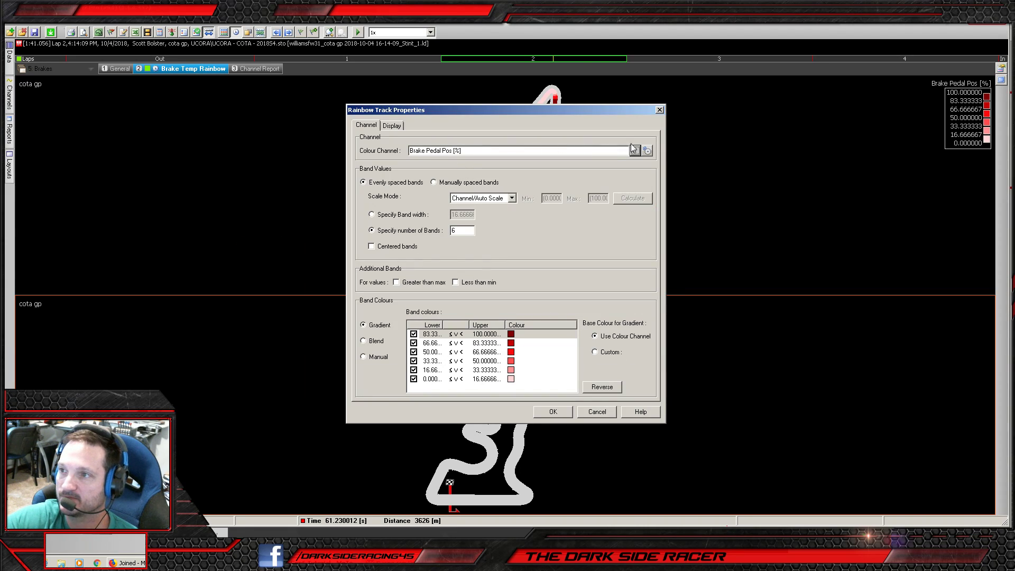
left_click(634, 151)
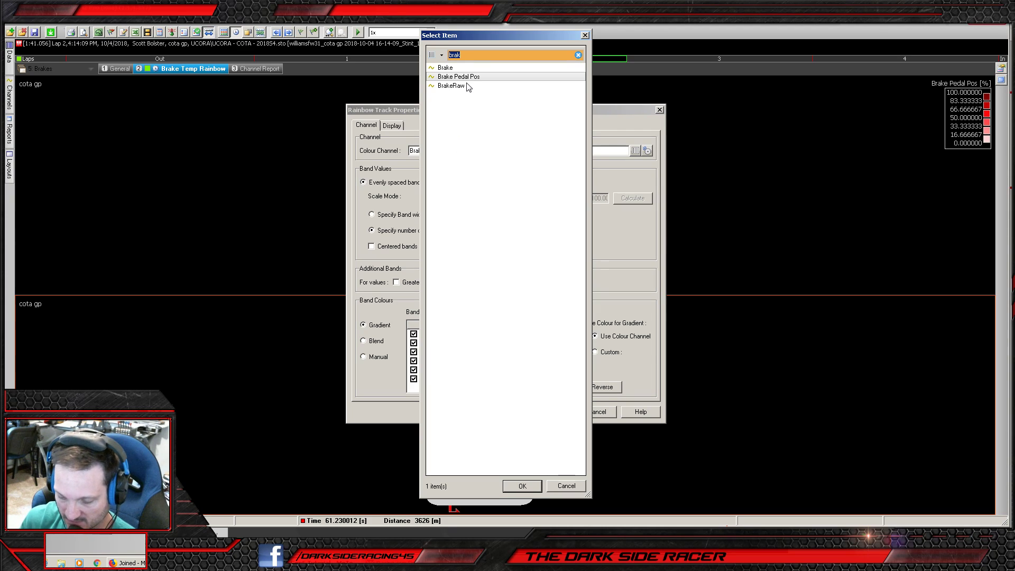
type("thr")
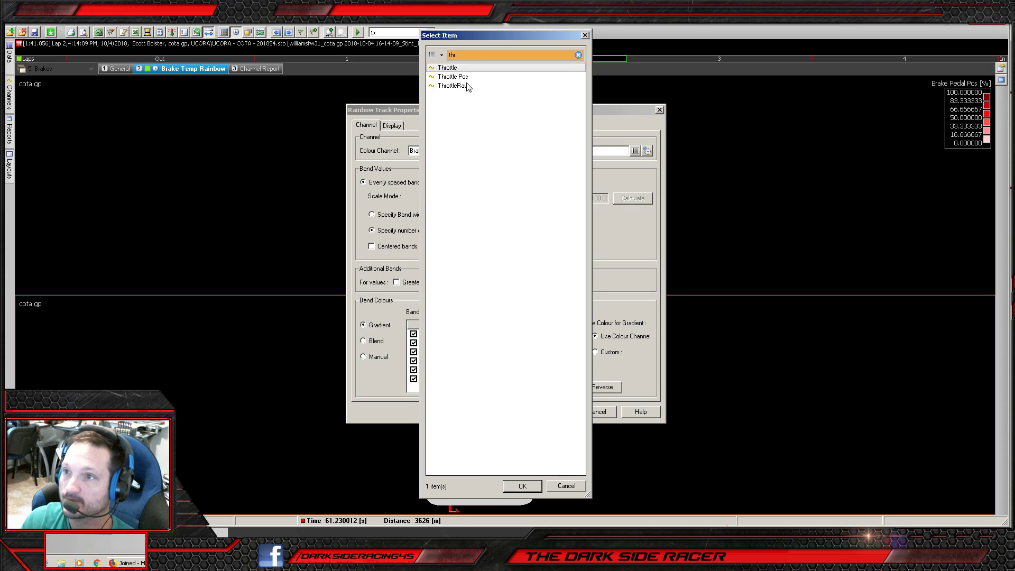
left_click(470, 77)
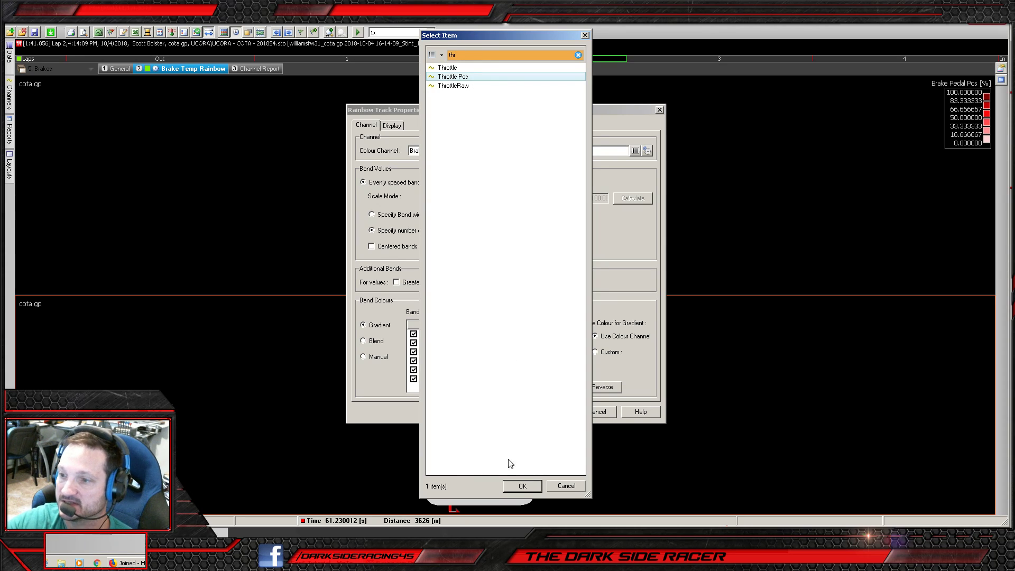
left_click(522, 486)
left_click(563, 417)
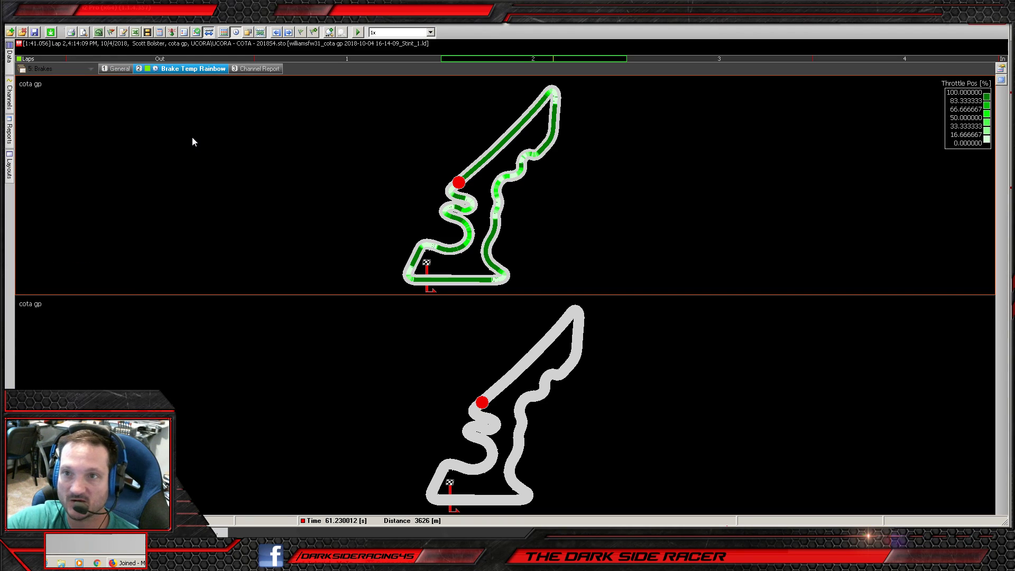
- Close the cota gp log in the loaded data, leaving only the charlotte quadoval log
mouse_move(9, 62)
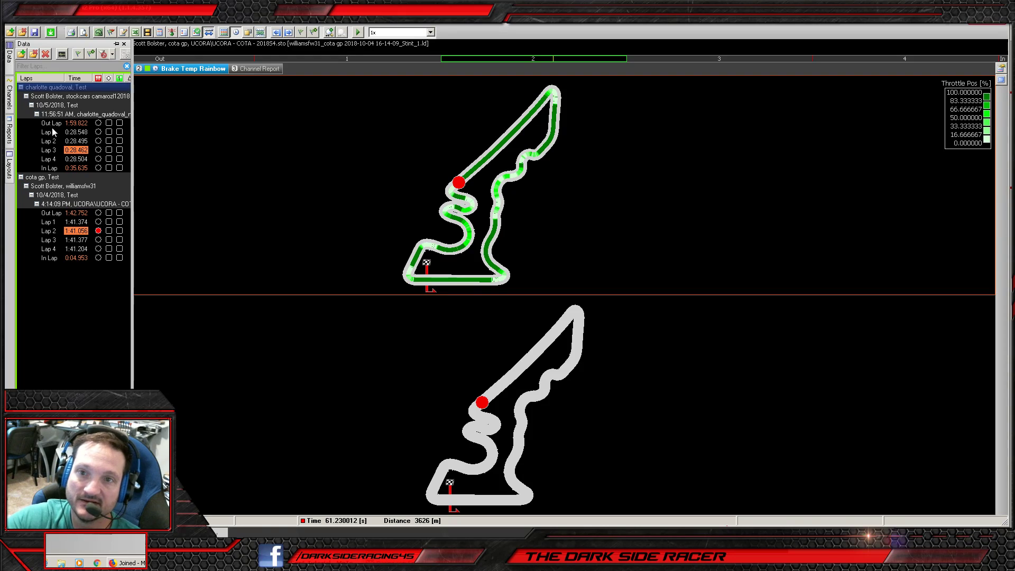
right_click(37, 178)
left_click(62, 212)
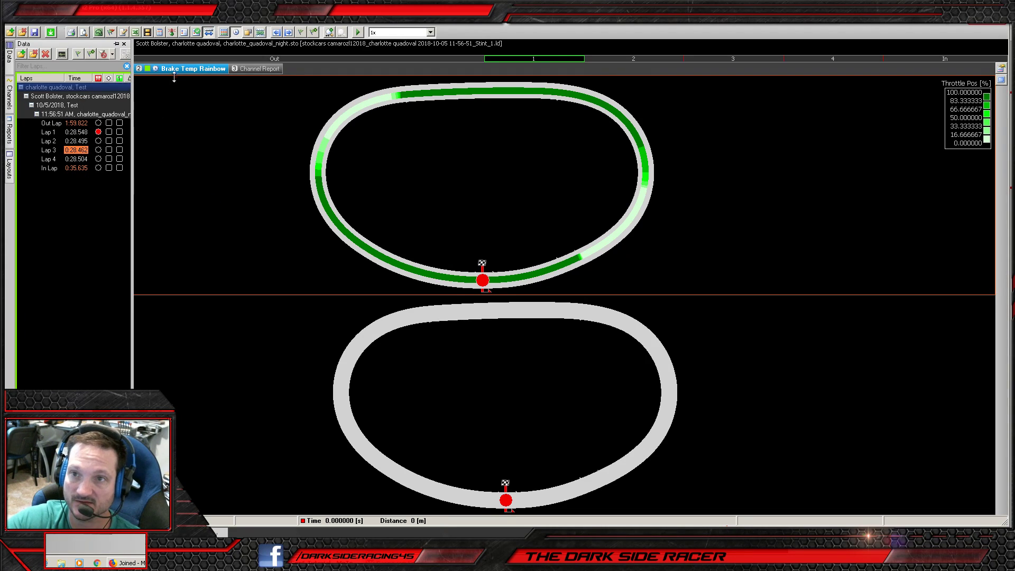
- Open the Suspension workbook and examine the suspension position graphs in Turn 2 on lap 1 and lap 4
left_click(34, 71)
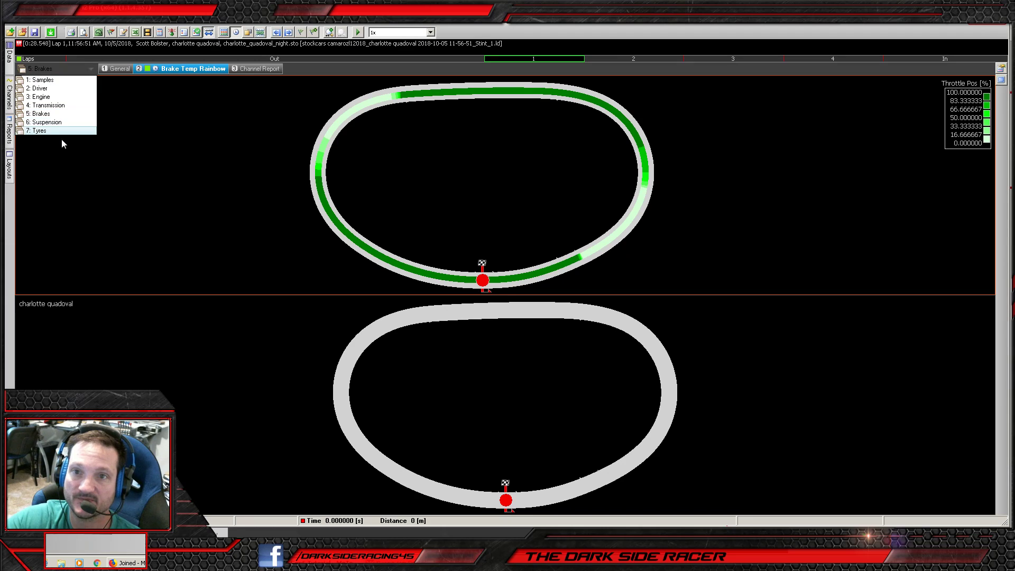
left_click(53, 122)
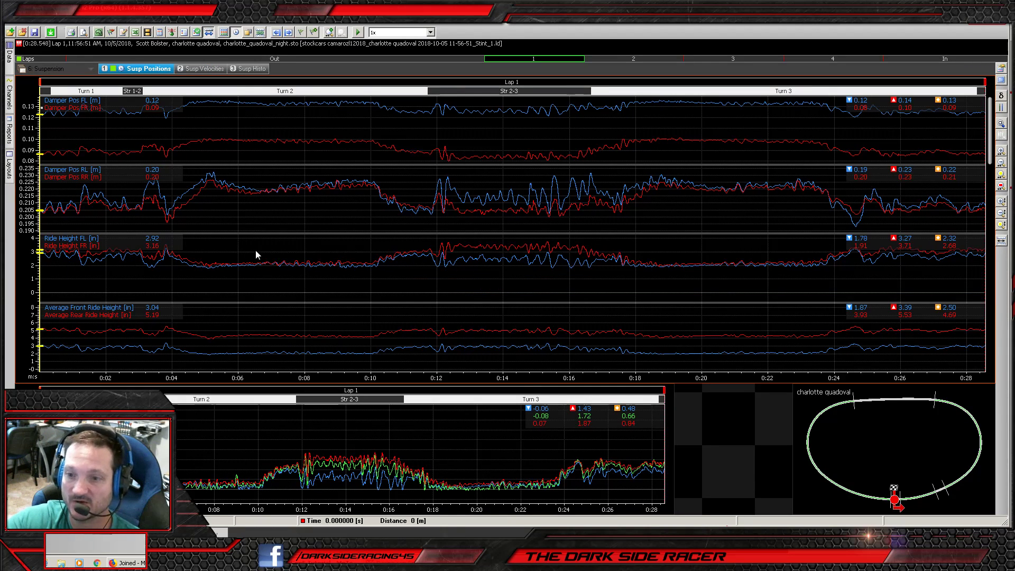
mouse_move(205, 476)
left_mouse_down()
mouse_move(166, 474)
mouse_move(218, 468)
mouse_move(161, 468)
mouse_move(205, 470)
mouse_move(178, 469)
mouse_move(202, 468)
mouse_move(194, 472)
left_mouse_up()
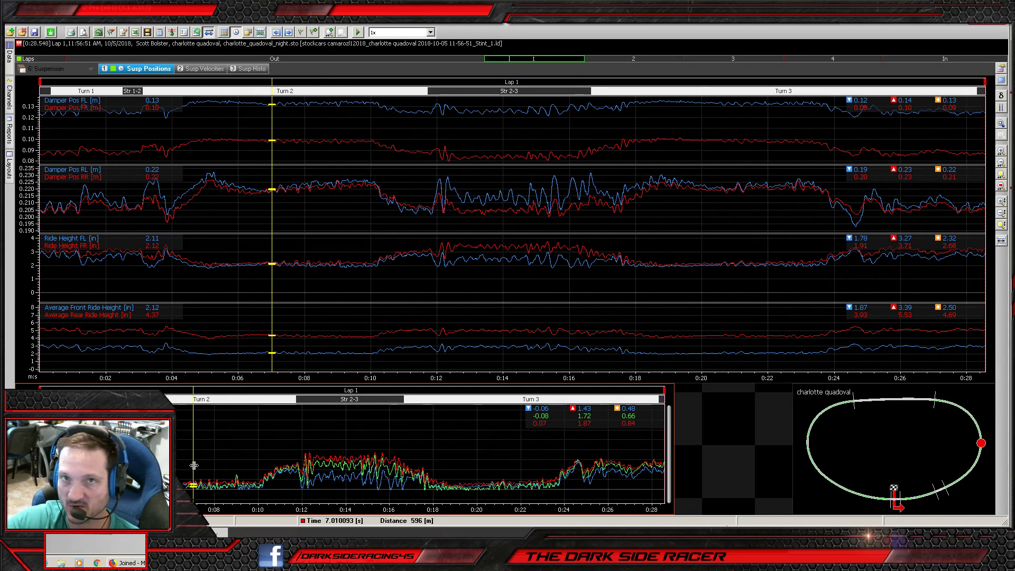
mouse_move(197, 450)
left_mouse_down()
mouse_move(168, 452)
mouse_move(218, 457)
mouse_move(198, 454)
left_mouse_up()
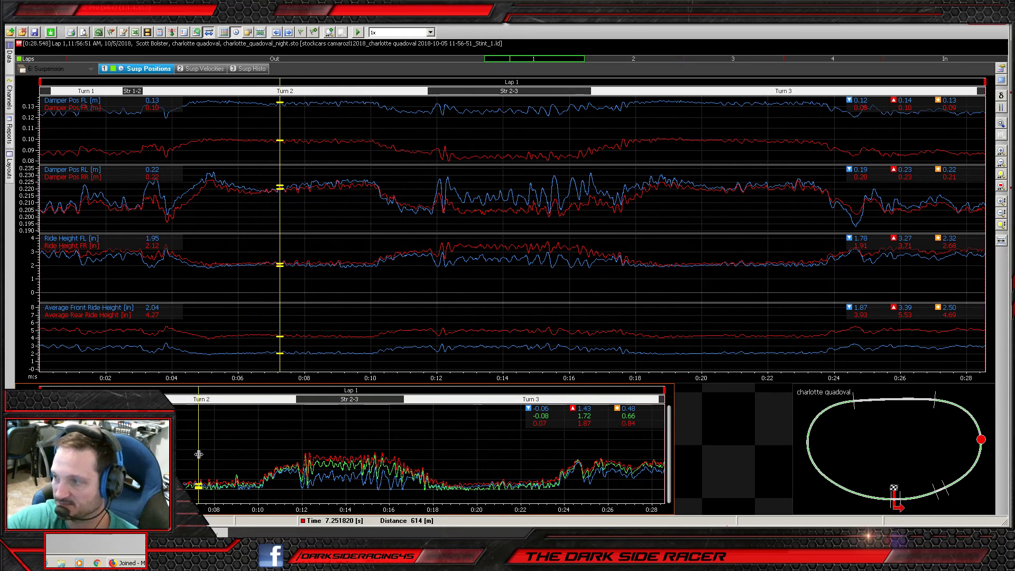
left_click(849, 61)
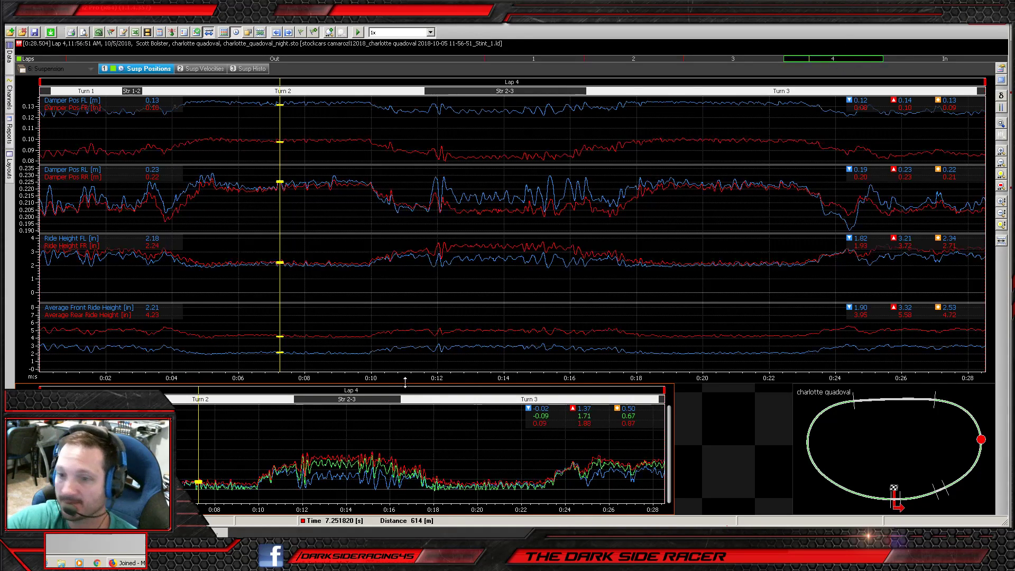
- In iRacing's garage, set the right front shock spring rate to 3000 lbs/in and apply the chassis change
mouse_move(203, 456)
left_mouse_down()
mouse_move(168, 456)
mouse_move(223, 456)
left_mouse_up()
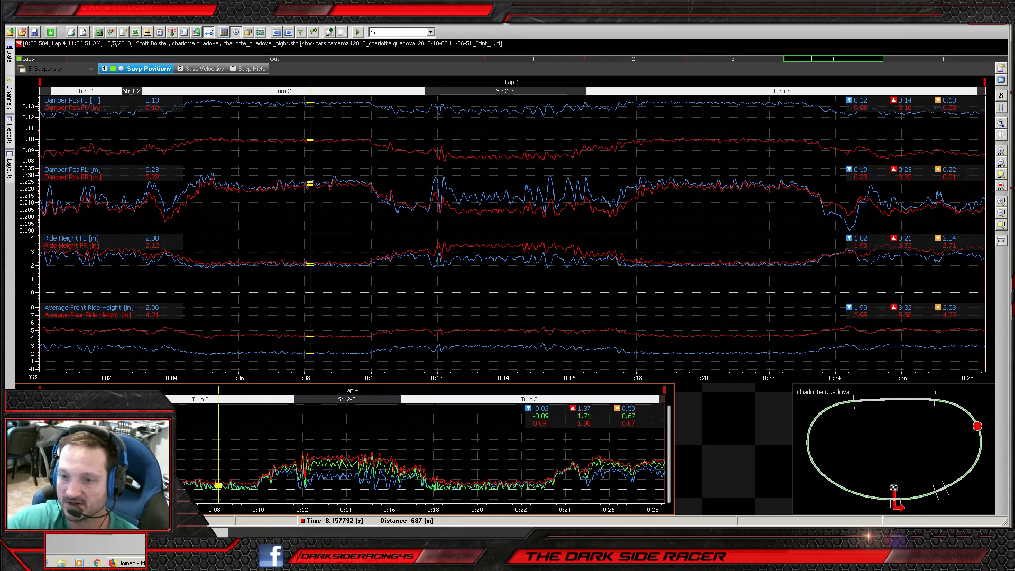
key("alt+Tab")
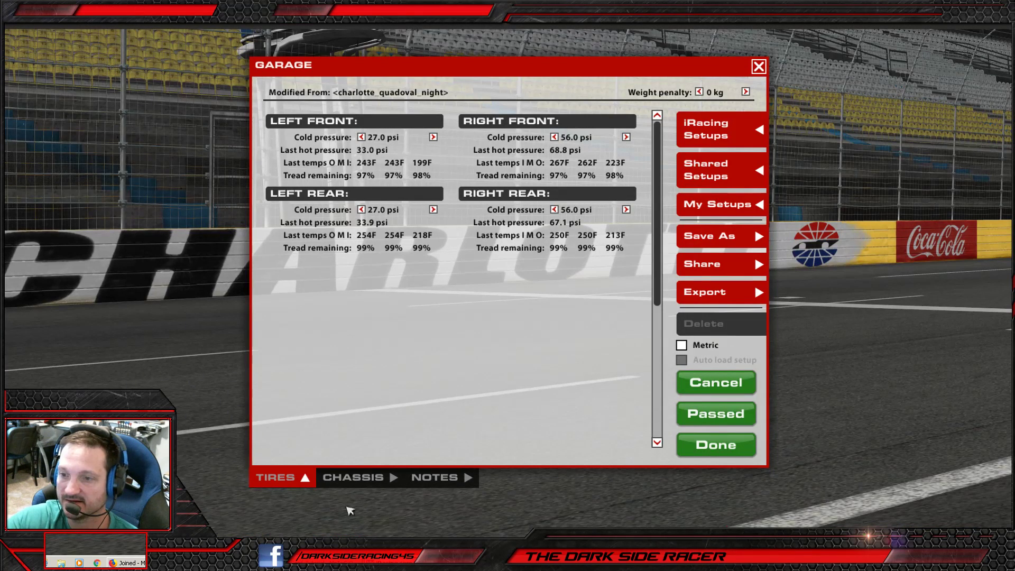
left_click(352, 481)
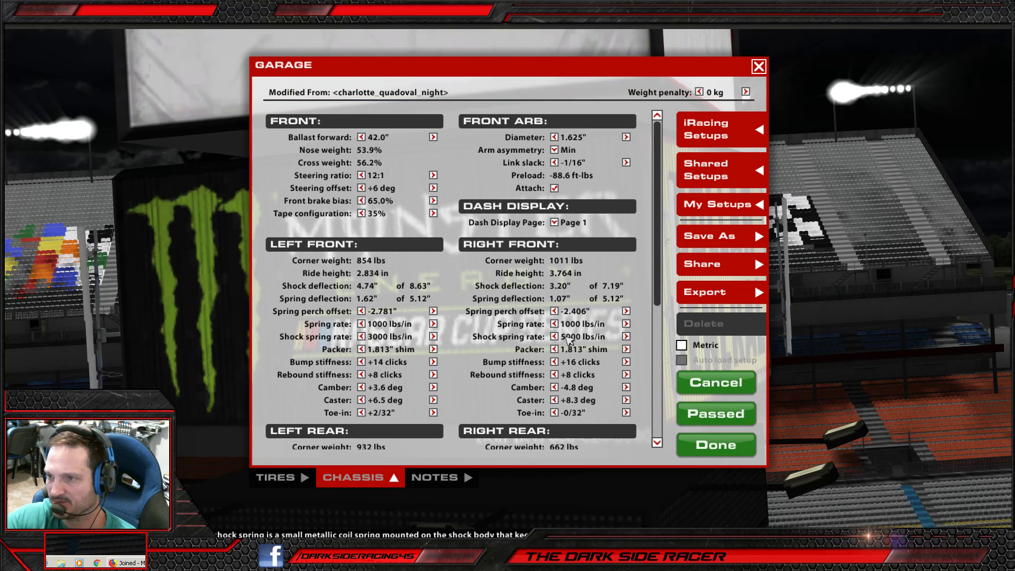
left_click(555, 337)
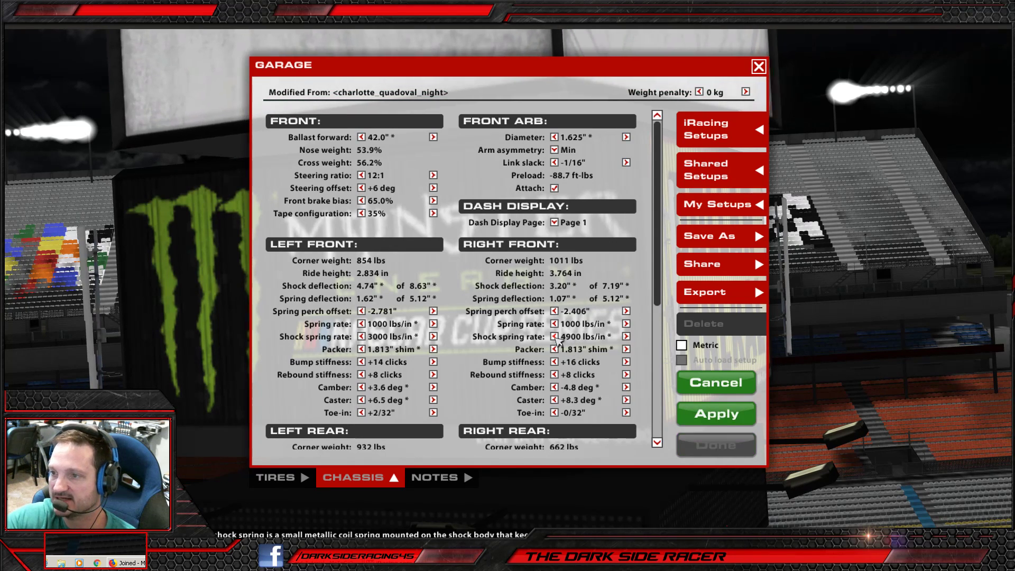
left_click(555, 337)
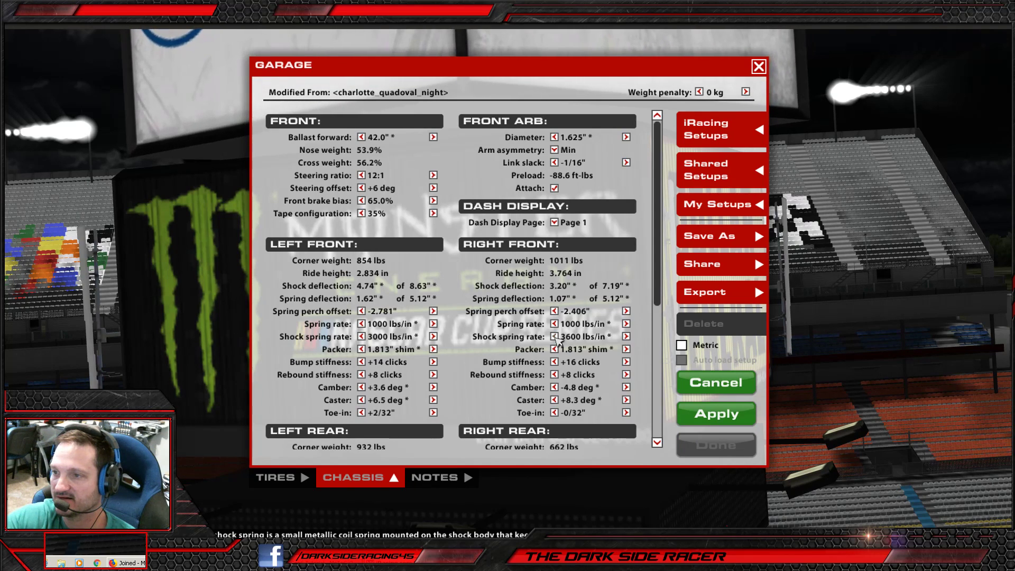
left_click(555, 337)
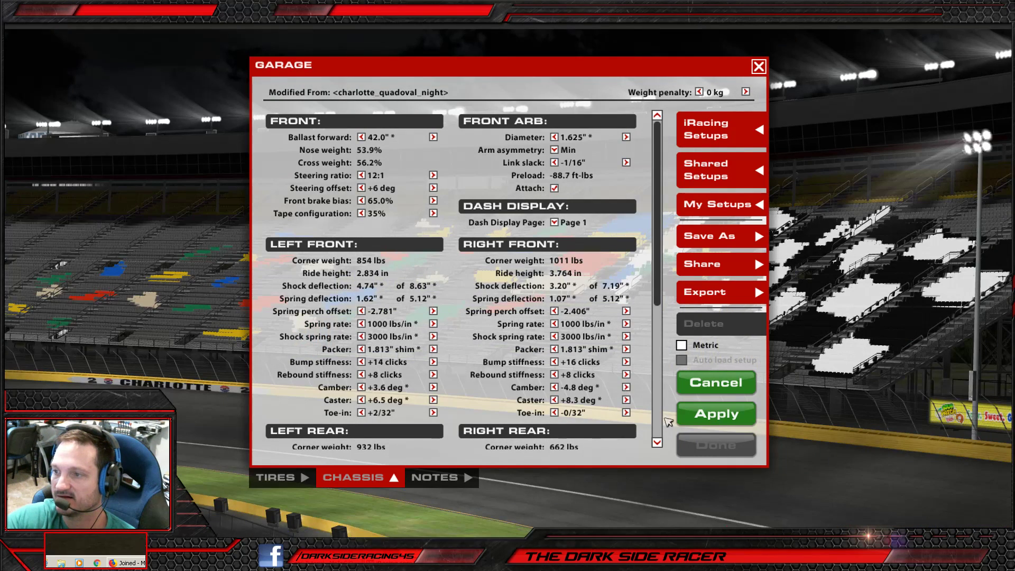
left_click(710, 419)
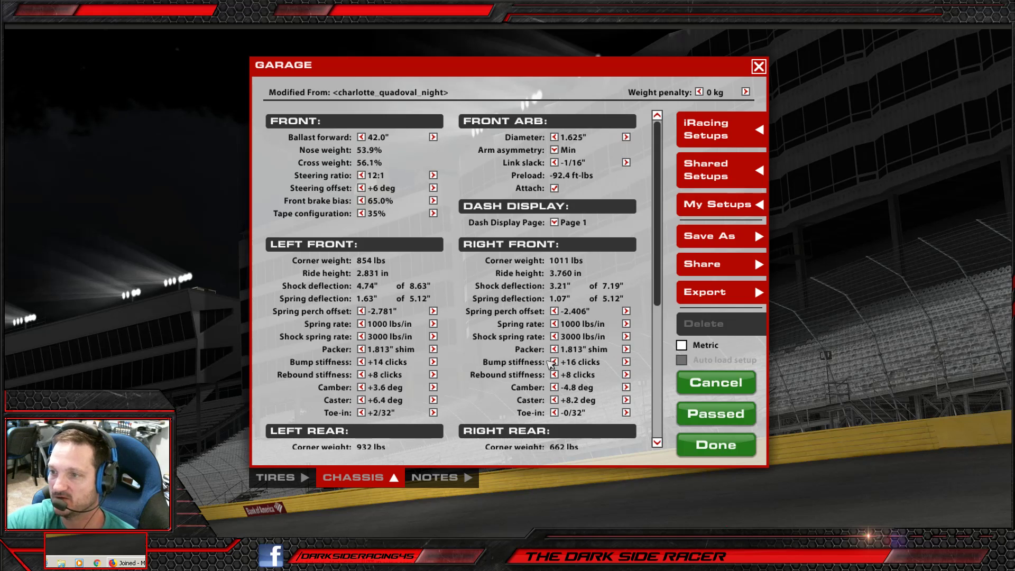
- Finish the garage setup and start a test drive with the modified setup
scroll(624, 407, "down", 3)
left_click(714, 446)
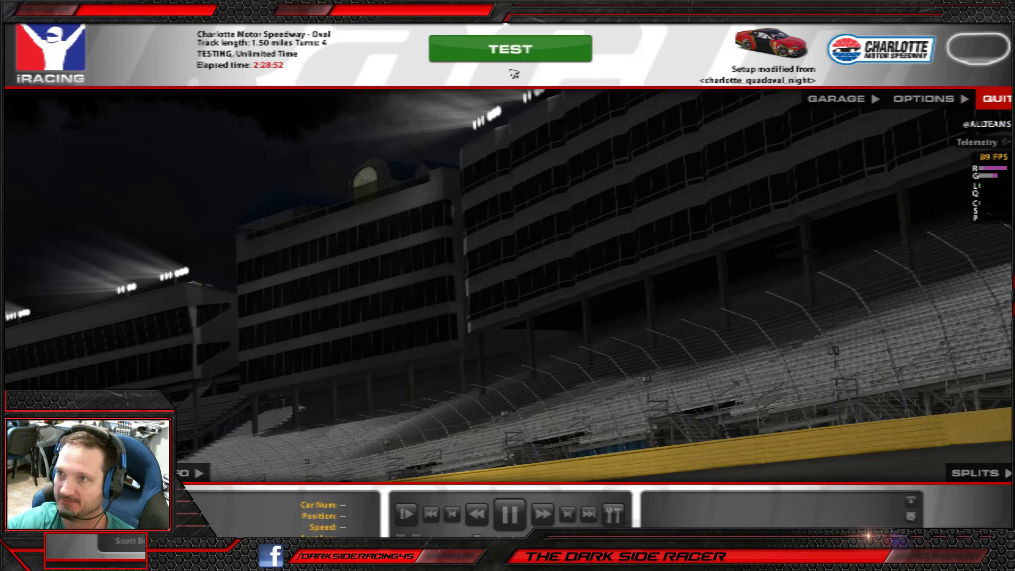
left_click(511, 56)
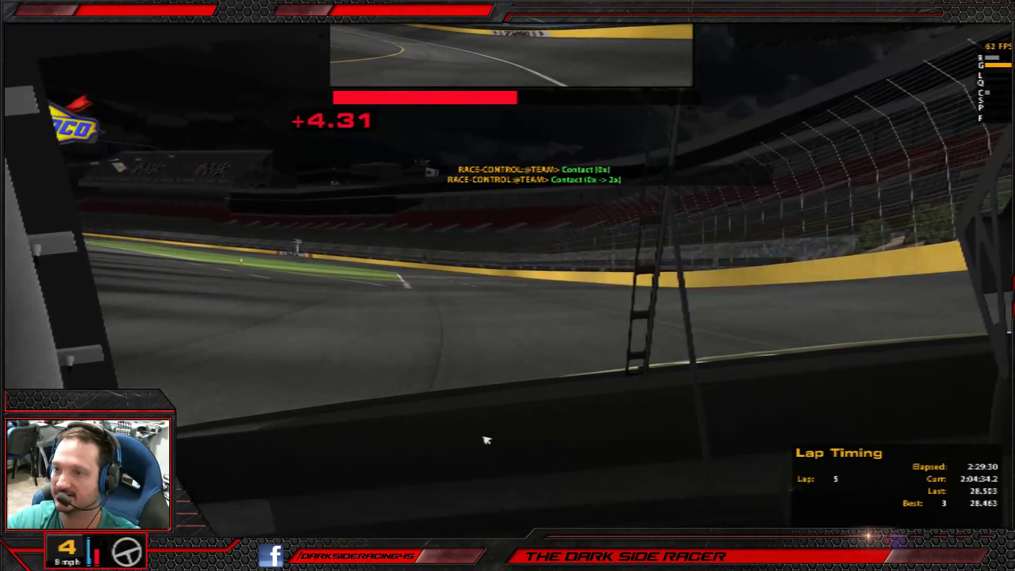
- Leave the car and recalibrate the throttle, brake and clutch pedals in the driving options
key("Escape")
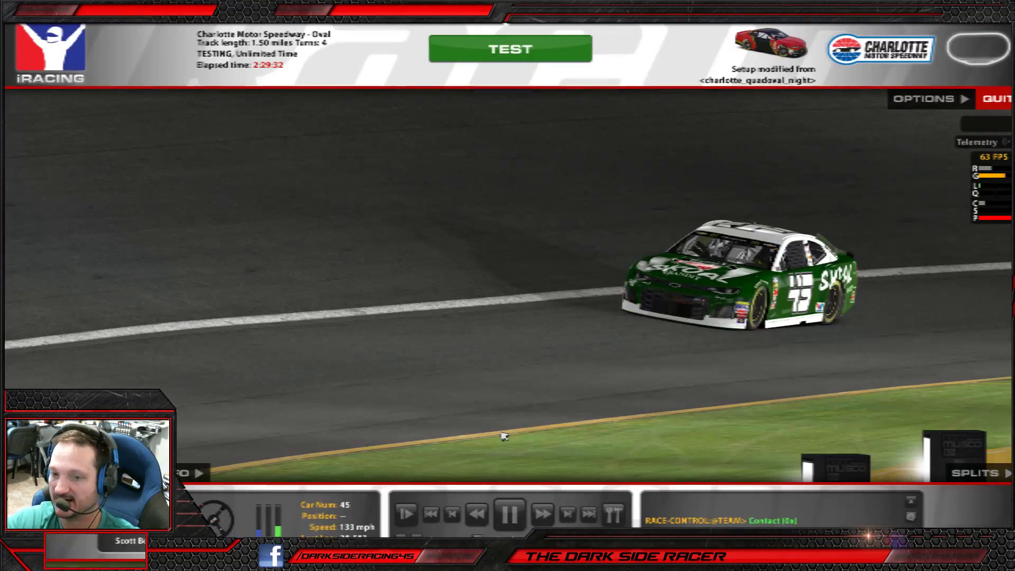
left_click(907, 105)
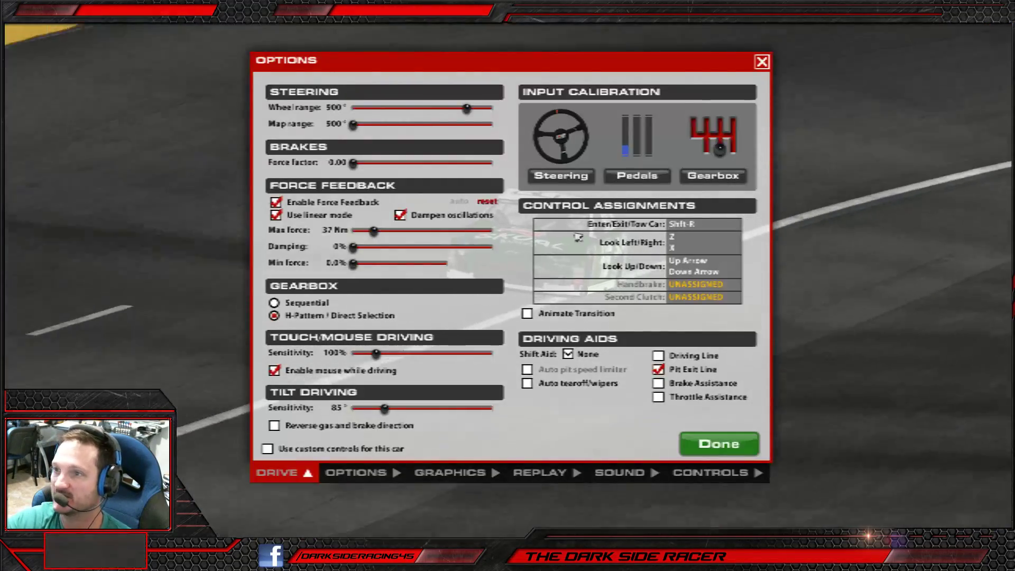
left_click(636, 176)
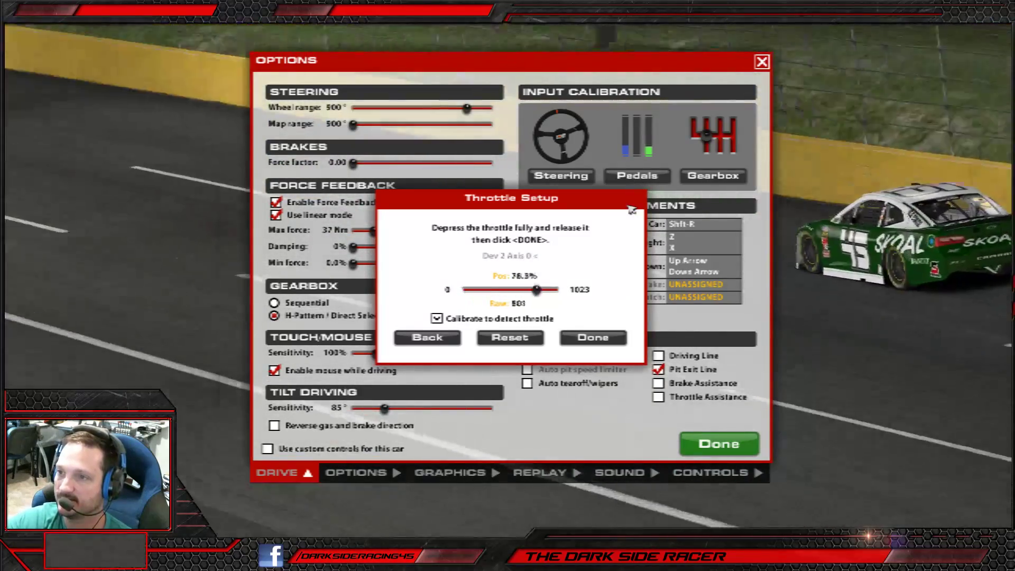
left_click(595, 342)
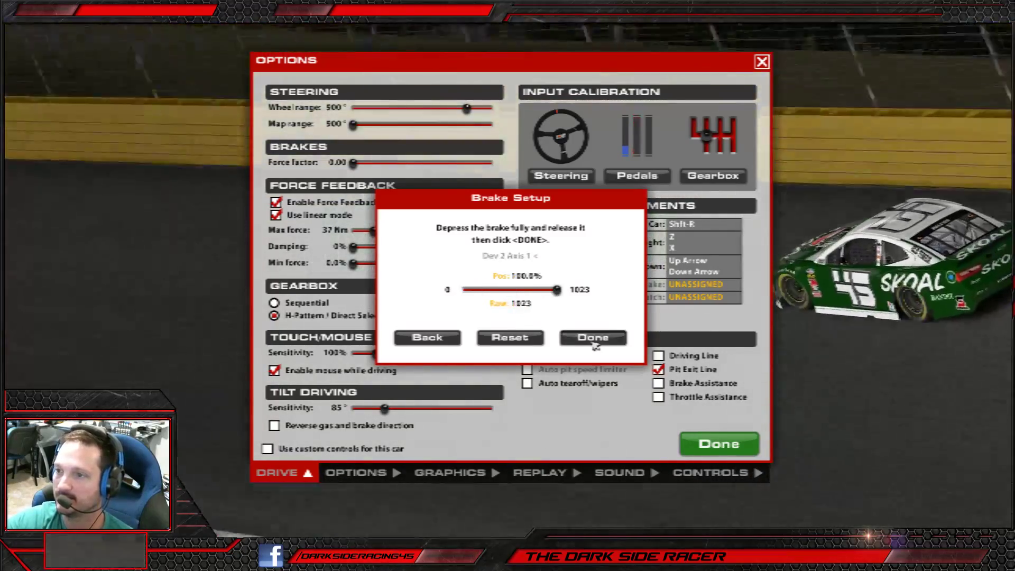
left_click(594, 341)
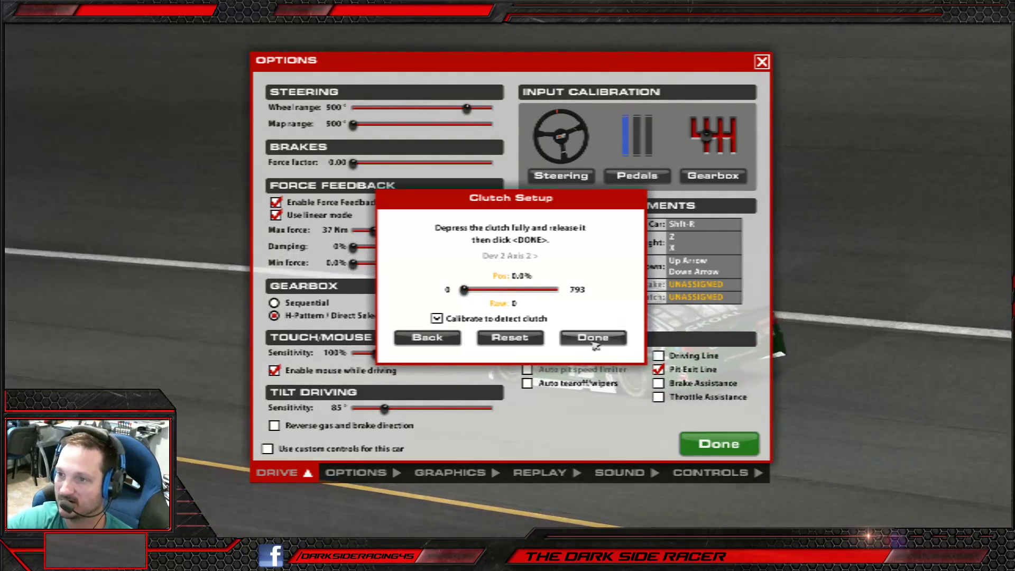
left_click(595, 342)
left_click(594, 341)
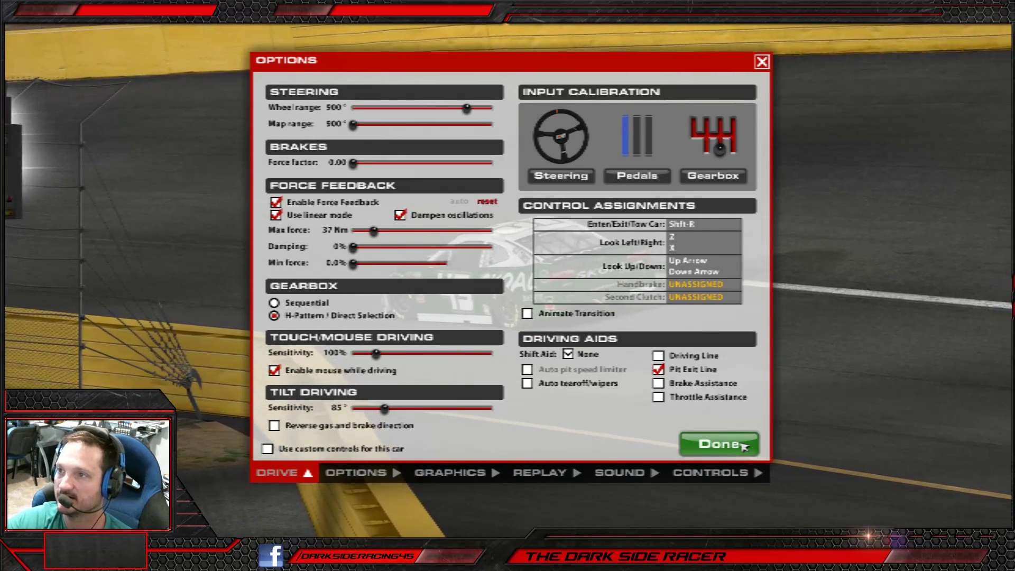
left_click(744, 445)
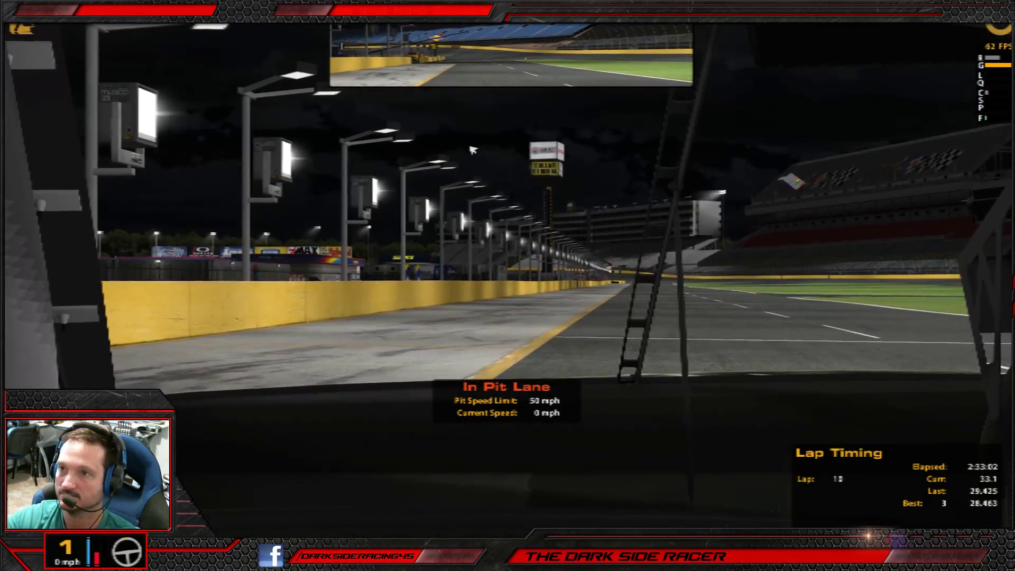
- Leave the car after the test laps and open the chassis setup in the garage
key("Escape")
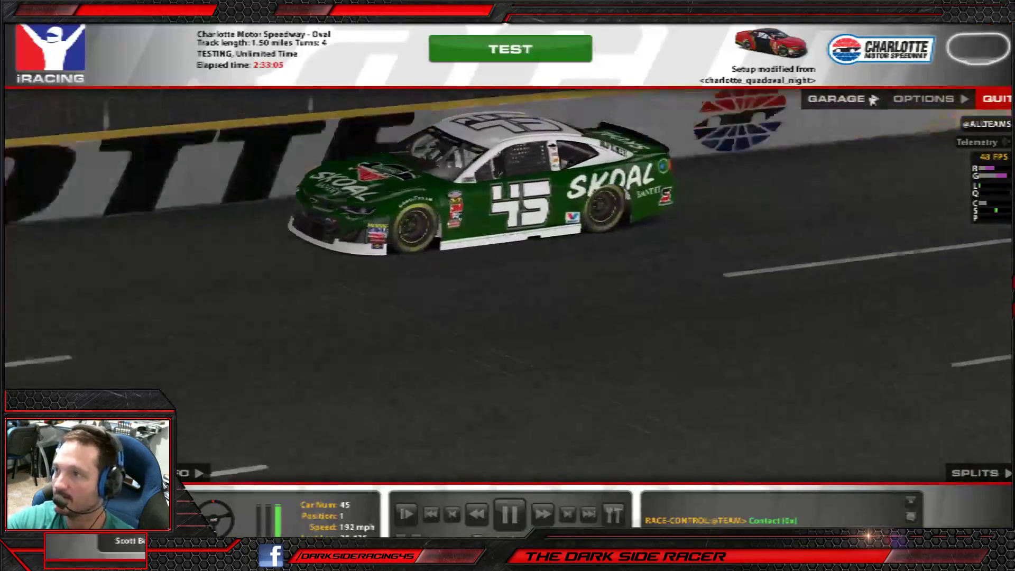
left_click(837, 99)
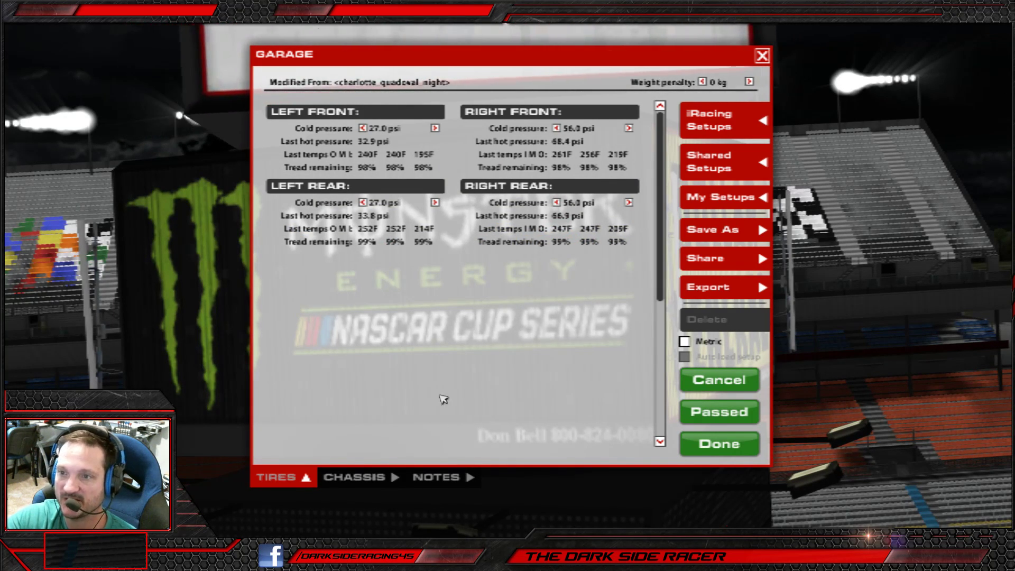
left_click(348, 482)
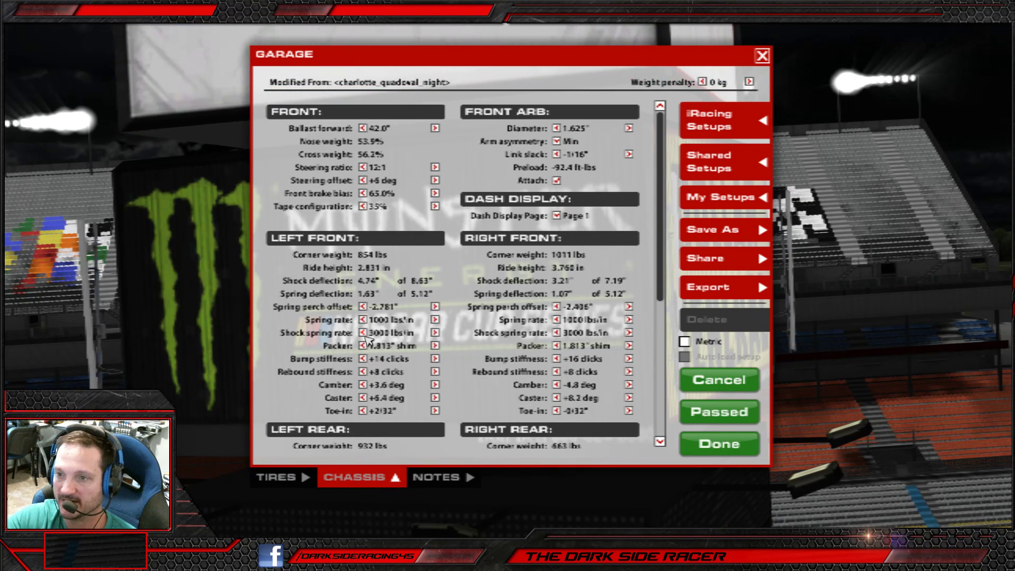
- Try the left front packer at a 1.750" shim, return it to 1.813" and apply
left_click(364, 346)
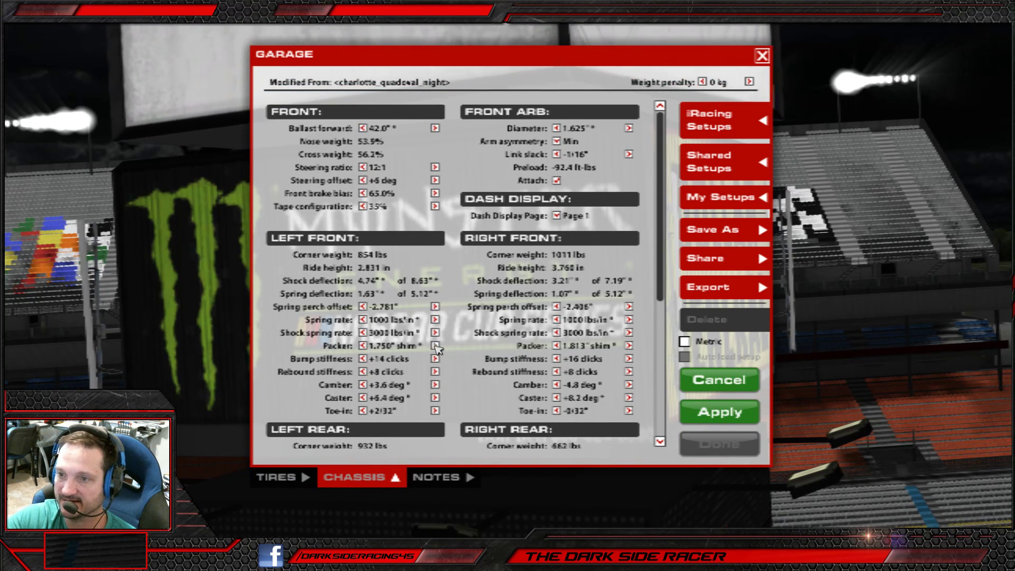
left_click(436, 346)
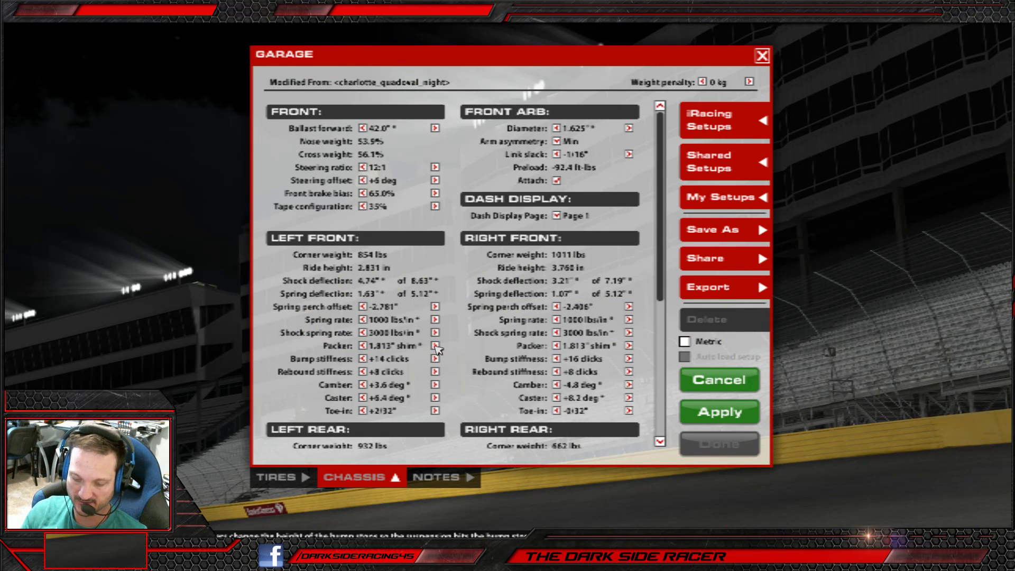
left_click(364, 346)
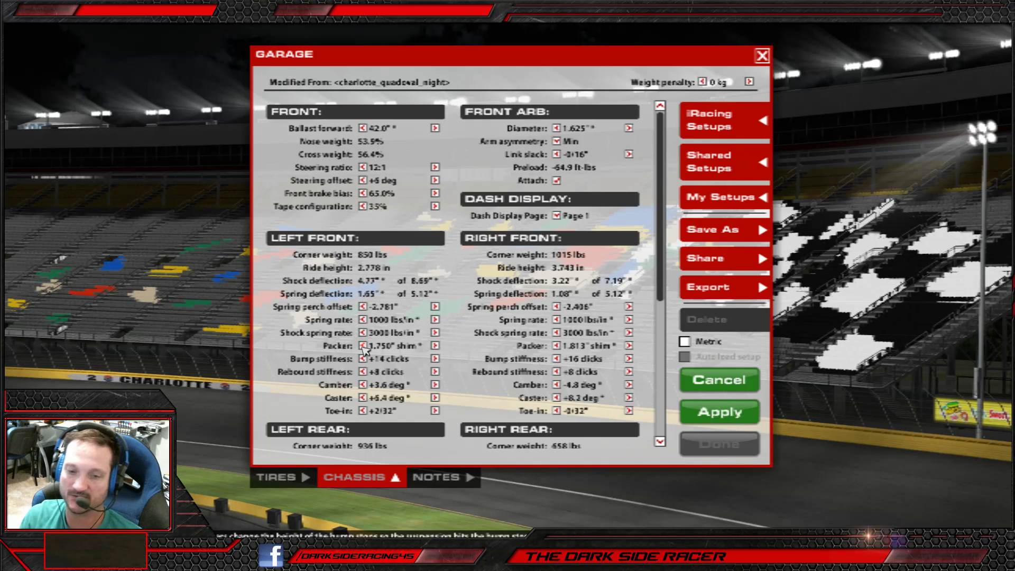
left_click(435, 345)
left_click(692, 410)
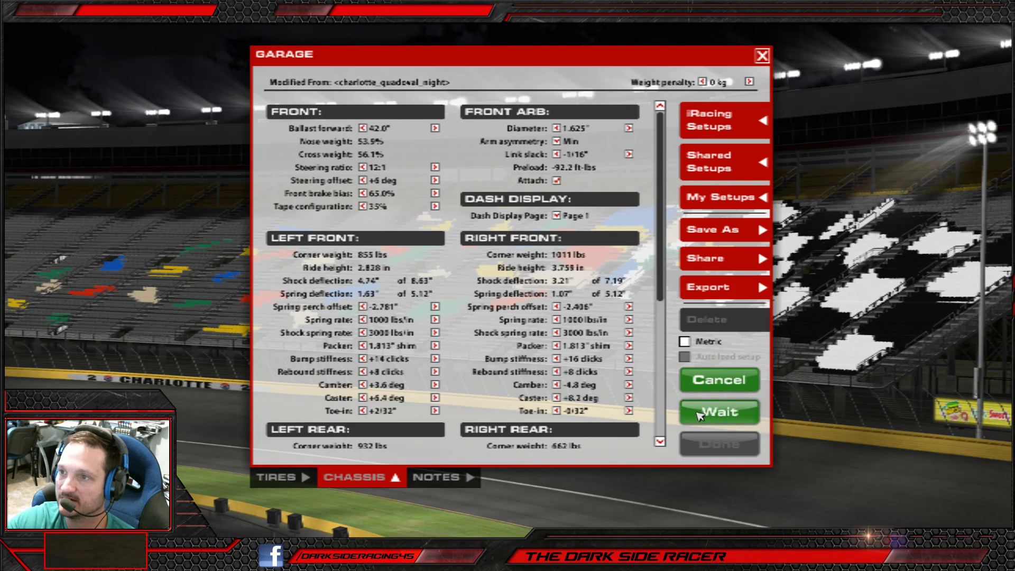
- Set the left front packer to a 1.750" shim and the front ARB link slack to -1/16", applying both
left_click(363, 346)
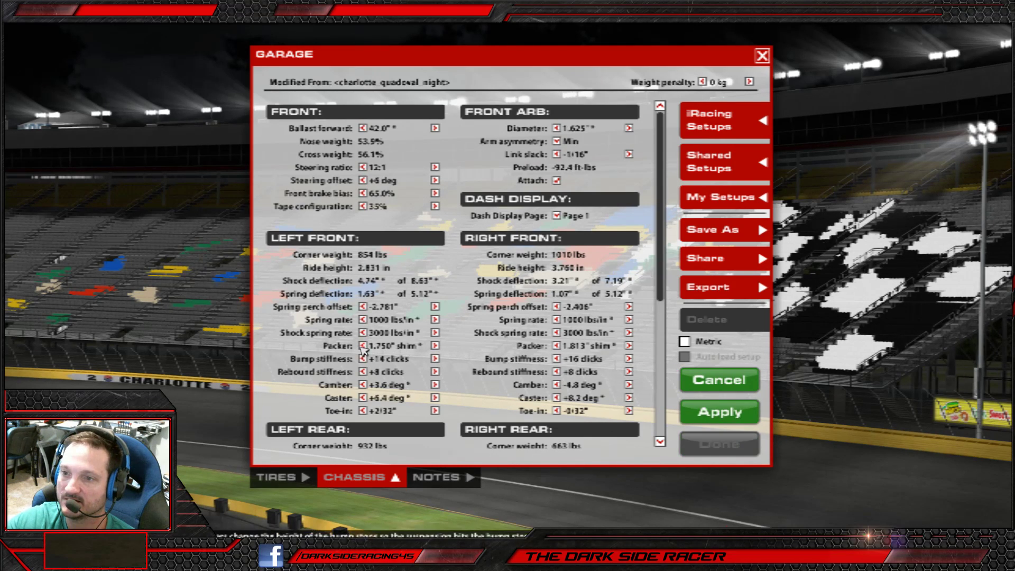
left_click(698, 412)
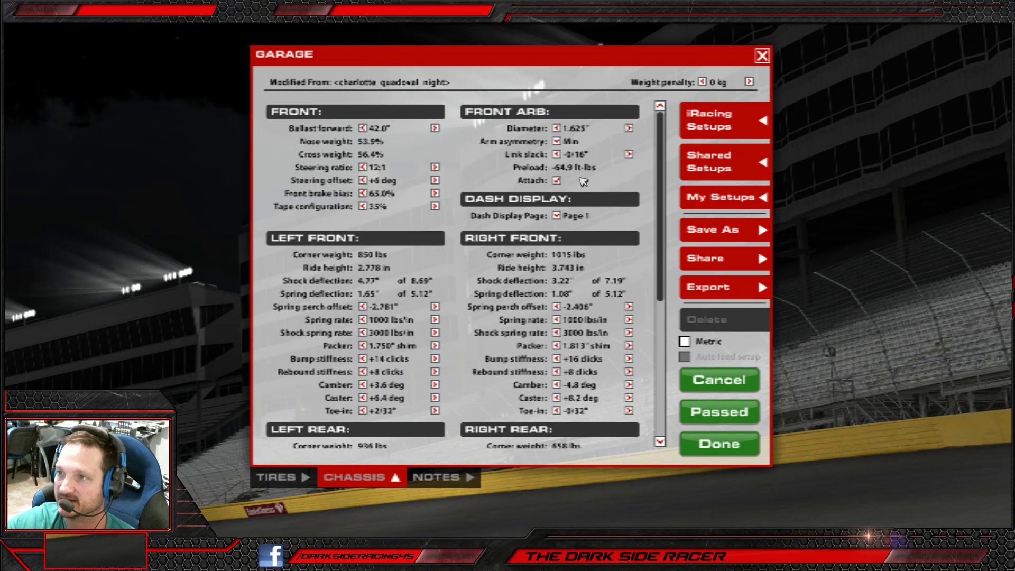
left_click(629, 154)
left_click(629, 154)
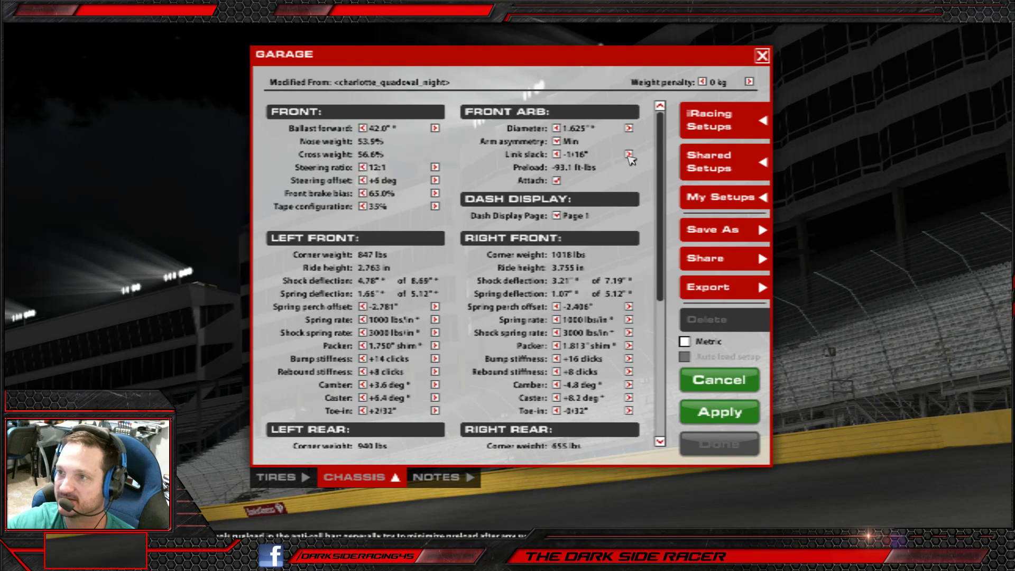
left_click(703, 412)
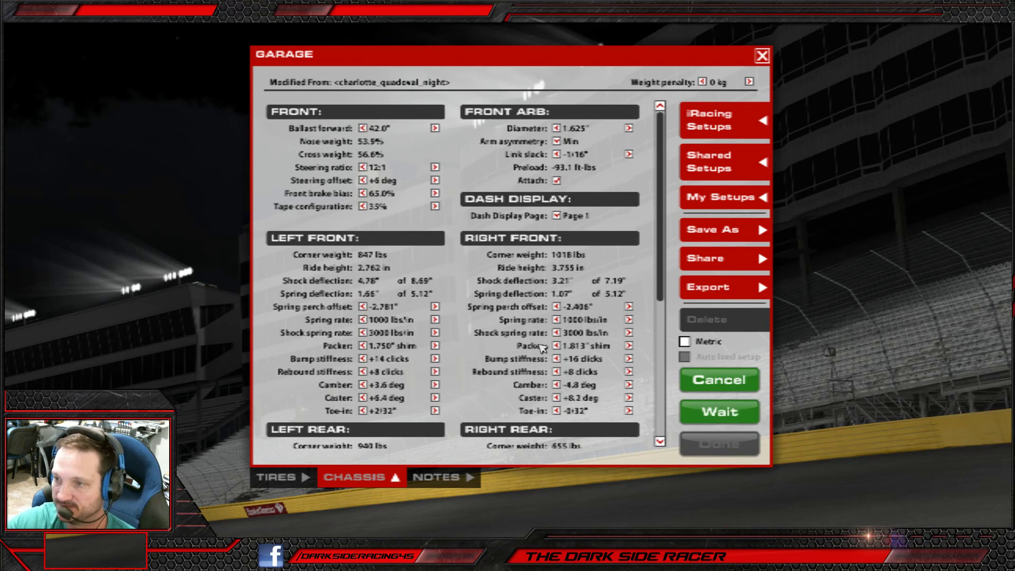
- Set the right rear toe-in to +0/32" and the left rear toe-in to -0/32", applying each change
scroll(495, 382, "down", 3)
scroll(494, 382, "down", 3)
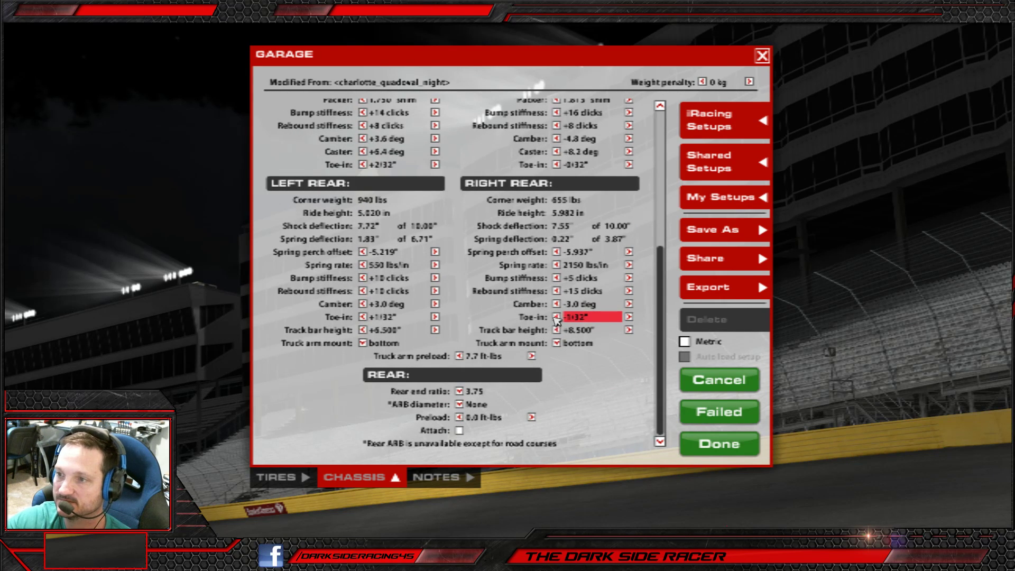
left_click(629, 317)
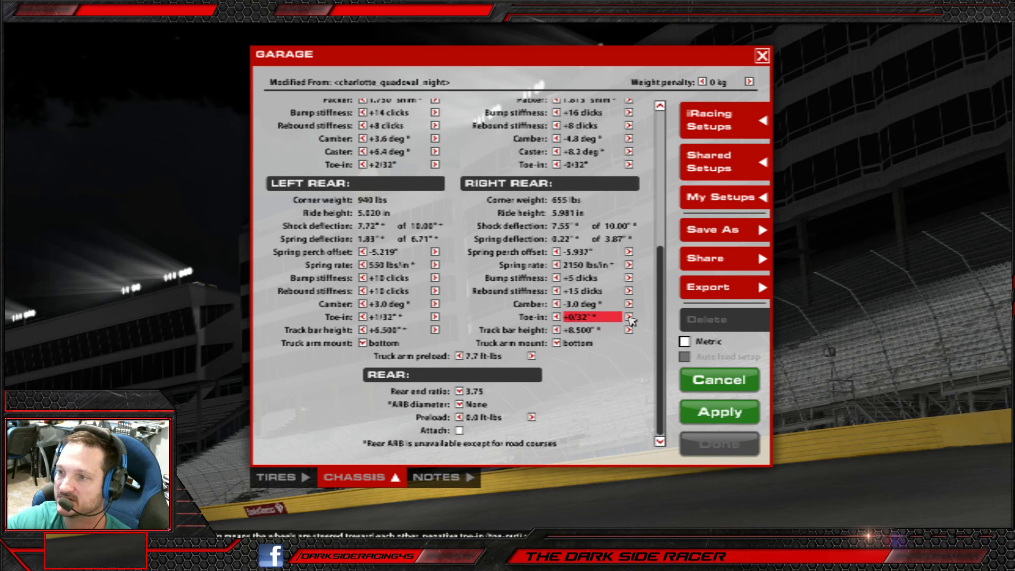
left_click(685, 406)
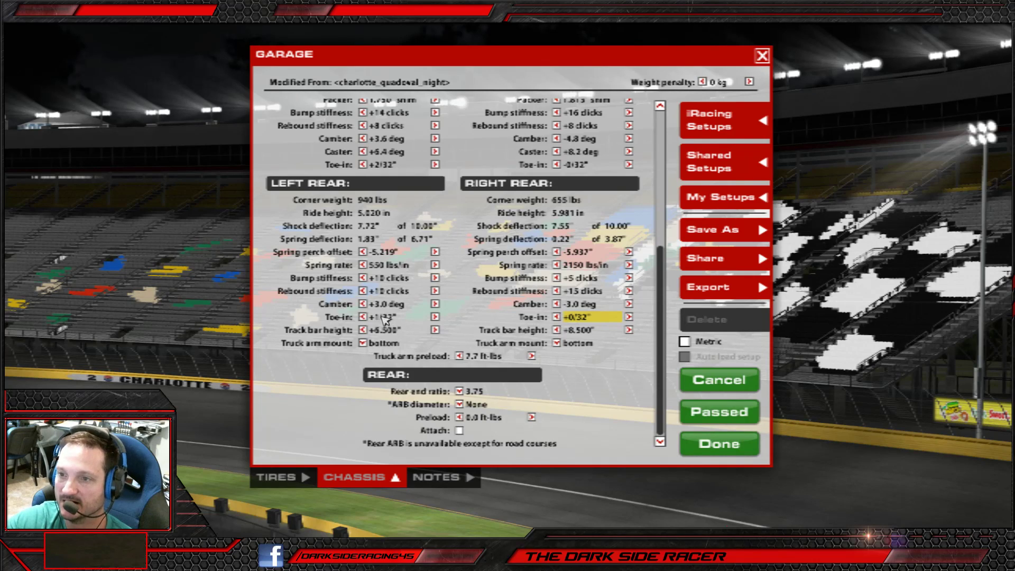
left_click(364, 318)
left_click(707, 415)
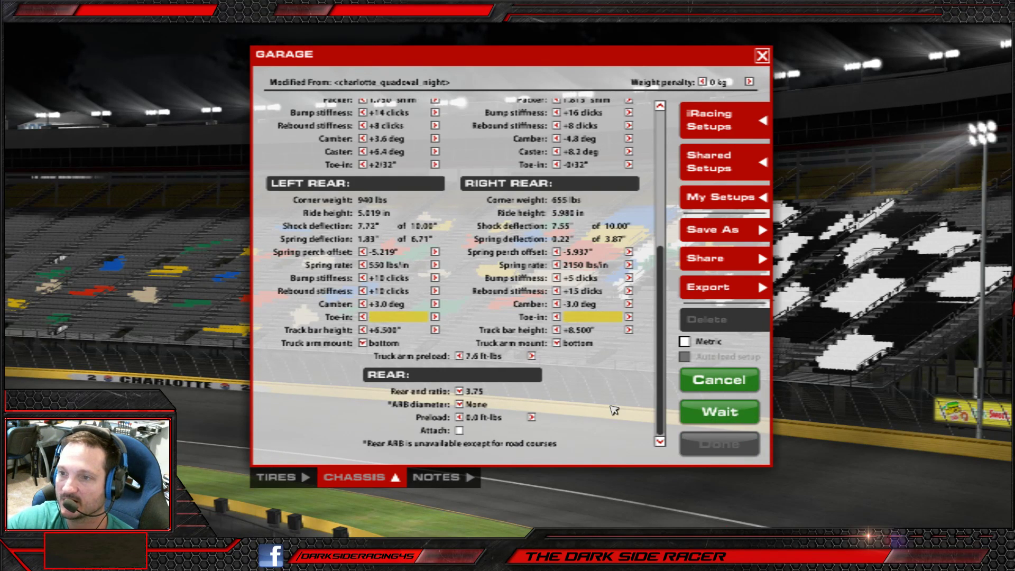
- Adjust the truck arm preload to about -1.1 ft-lbs and apply the setup
left_click(531, 355)
left_click(459, 356)
left_click(459, 356)
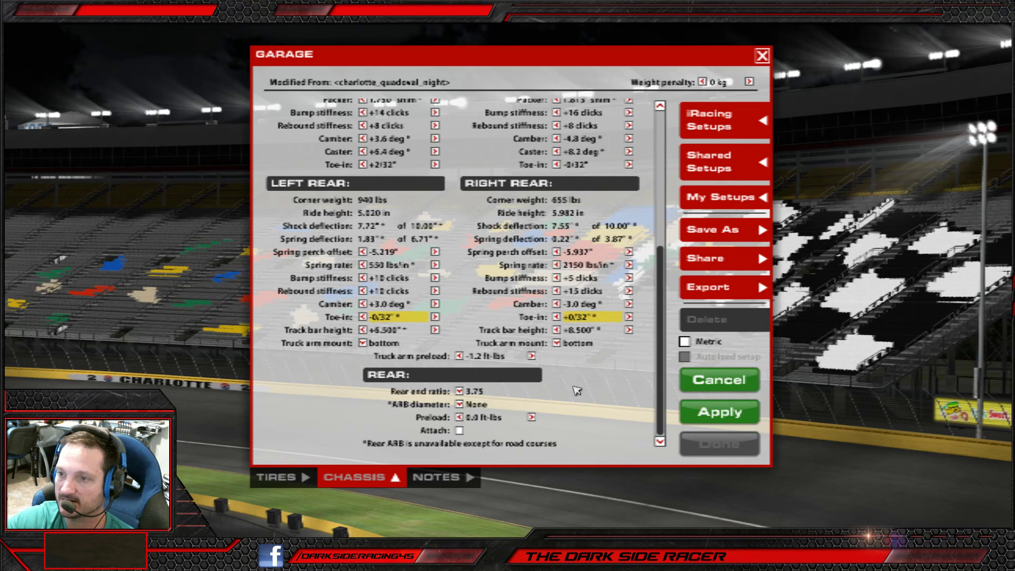
left_click(716, 421)
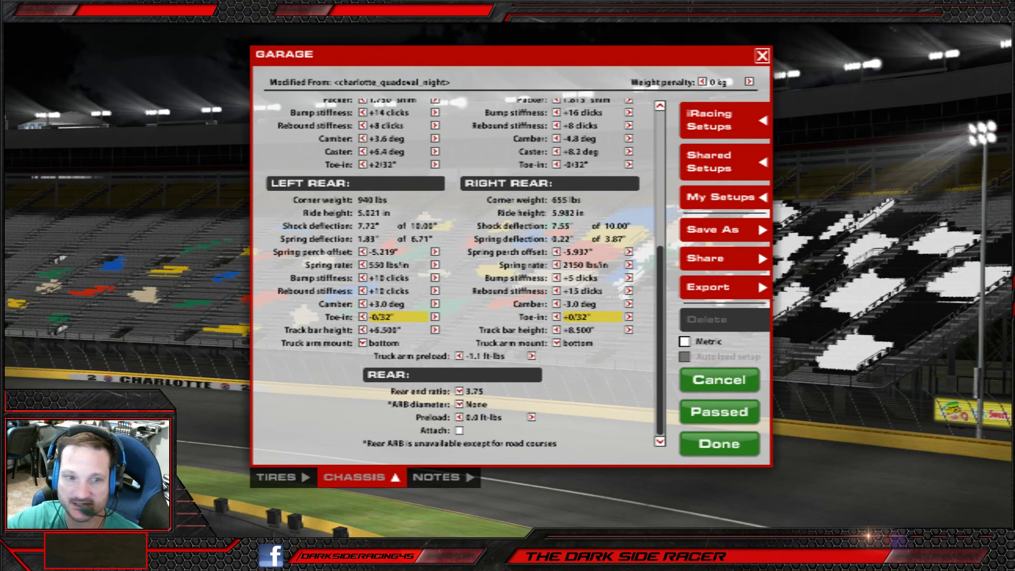
- Switch back to MoTeC i2 to view the suspension position graphs in Turn 2
key("alt+Tab")
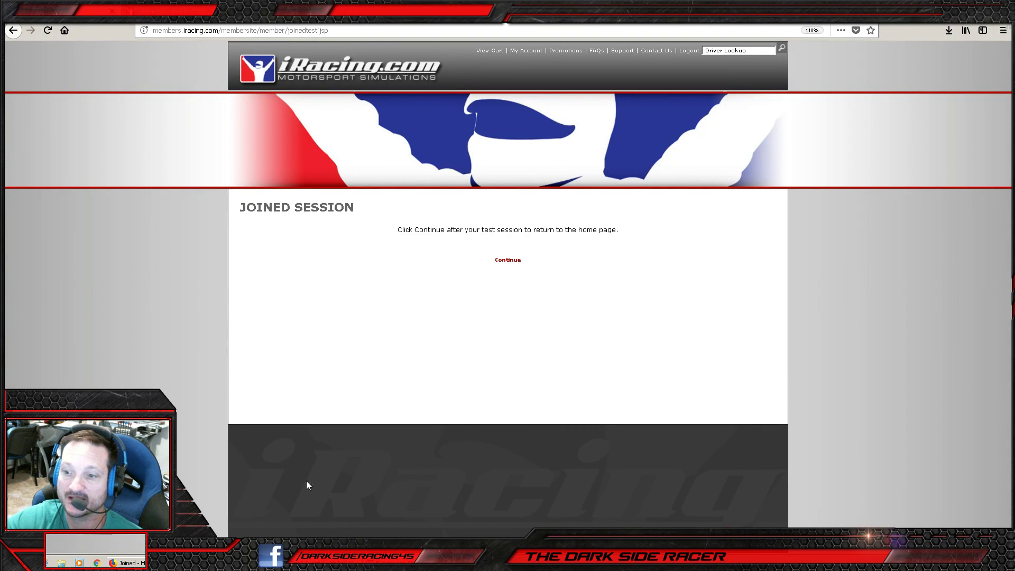
key("alt+Tab")
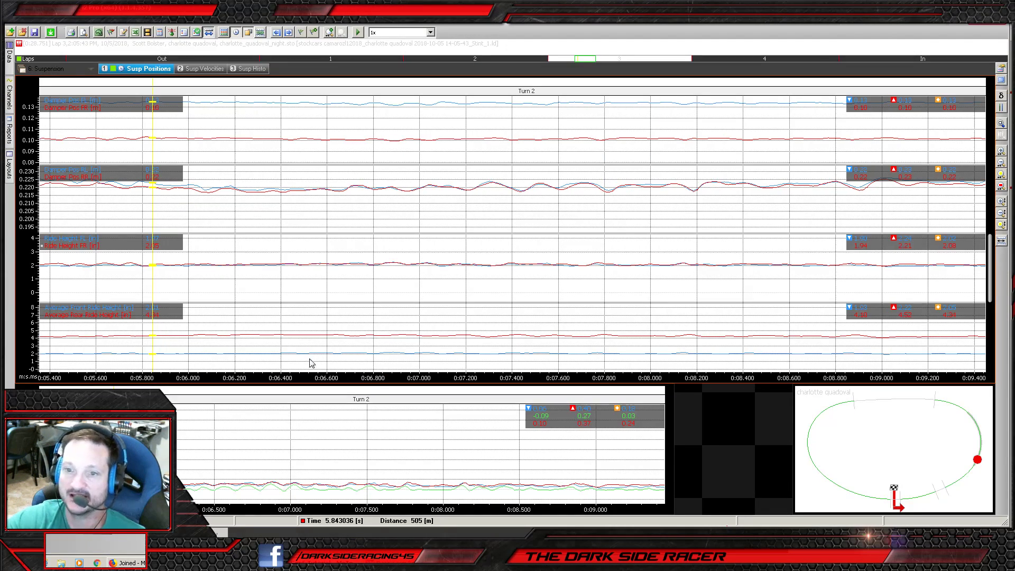
- Alternate the main lap between Lap 3 of the 11:56:51 AM and 2:05:43 PM sessions to compare their suspension position graphs
left_click_drag(199, 456, 357, 467)
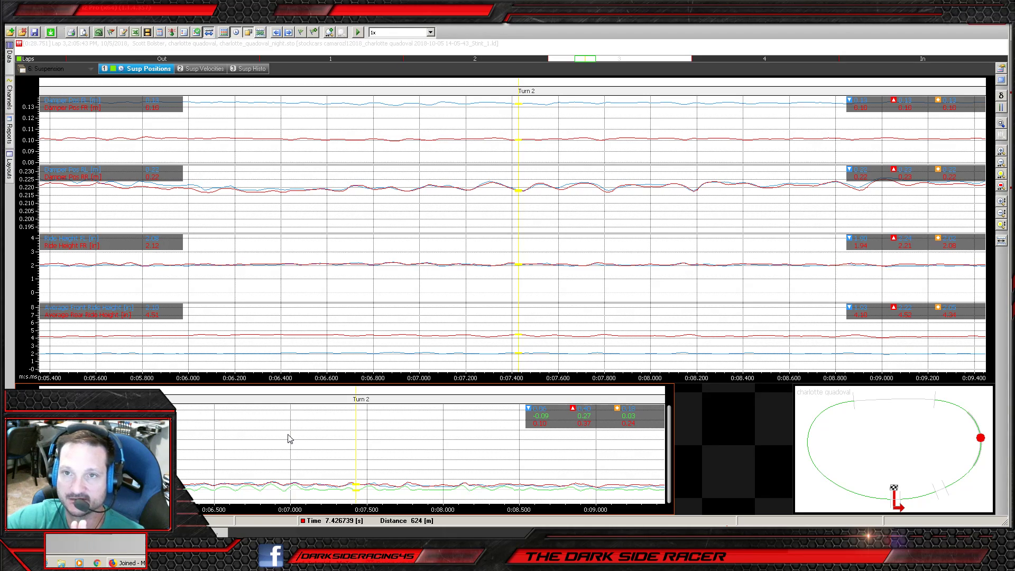
left_click(10, 59)
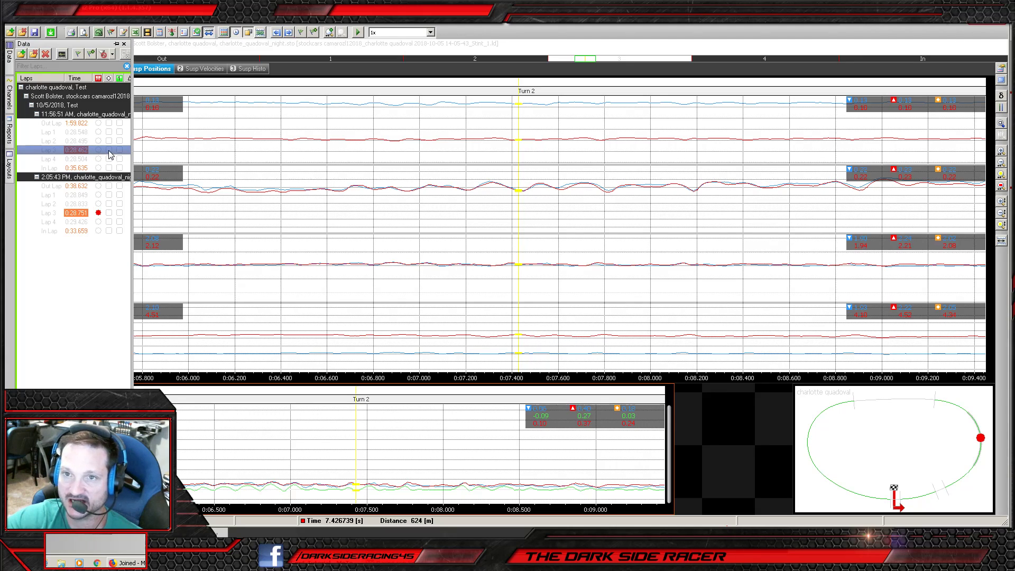
left_click(55, 180)
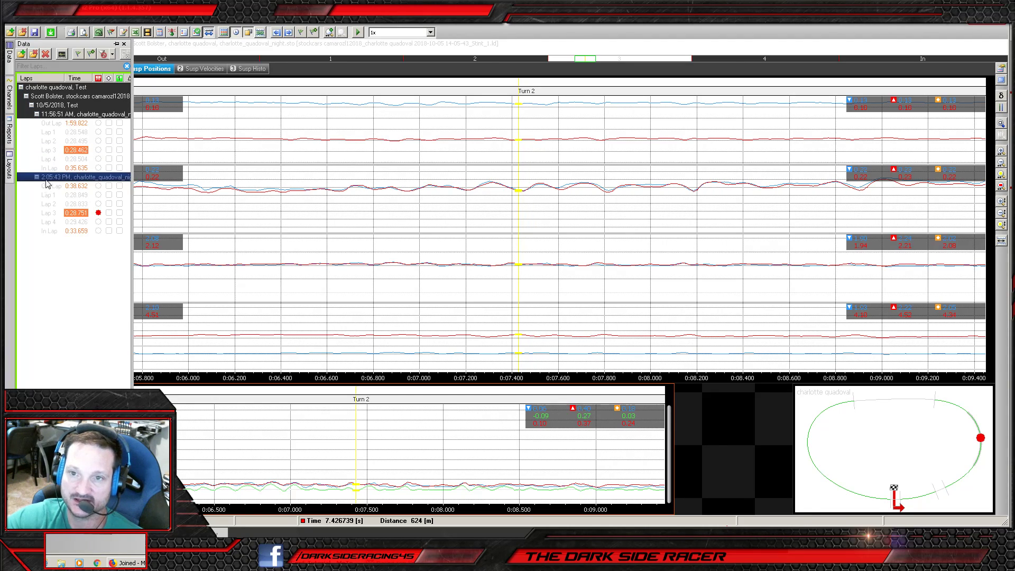
left_click(62, 115)
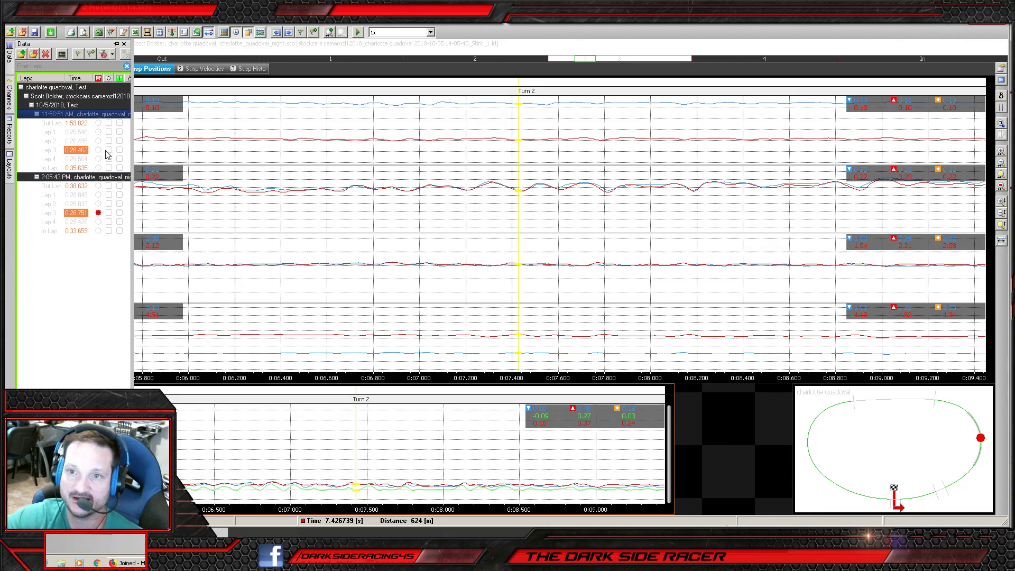
left_click(99, 150)
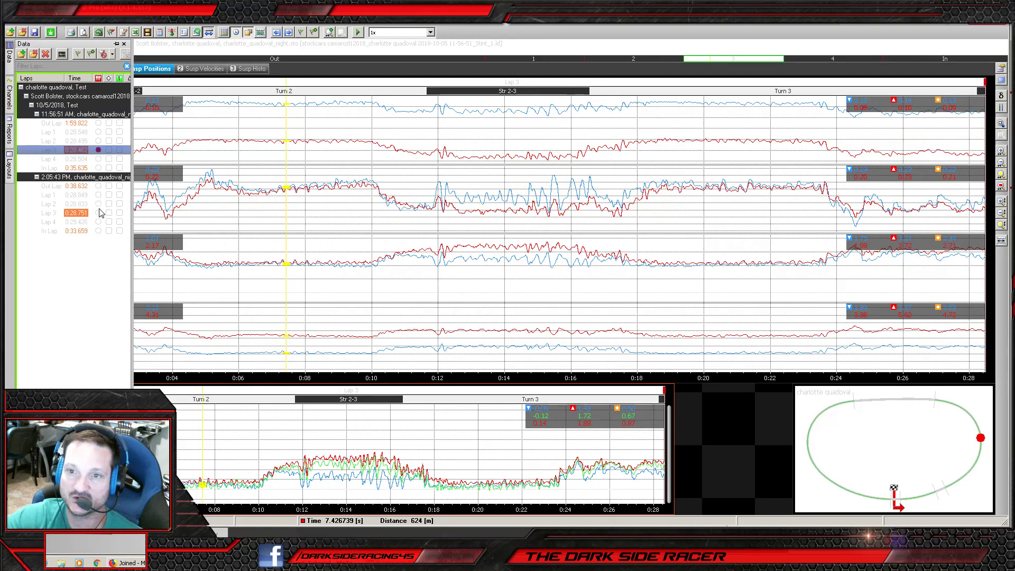
left_click(98, 213)
left_click(98, 151)
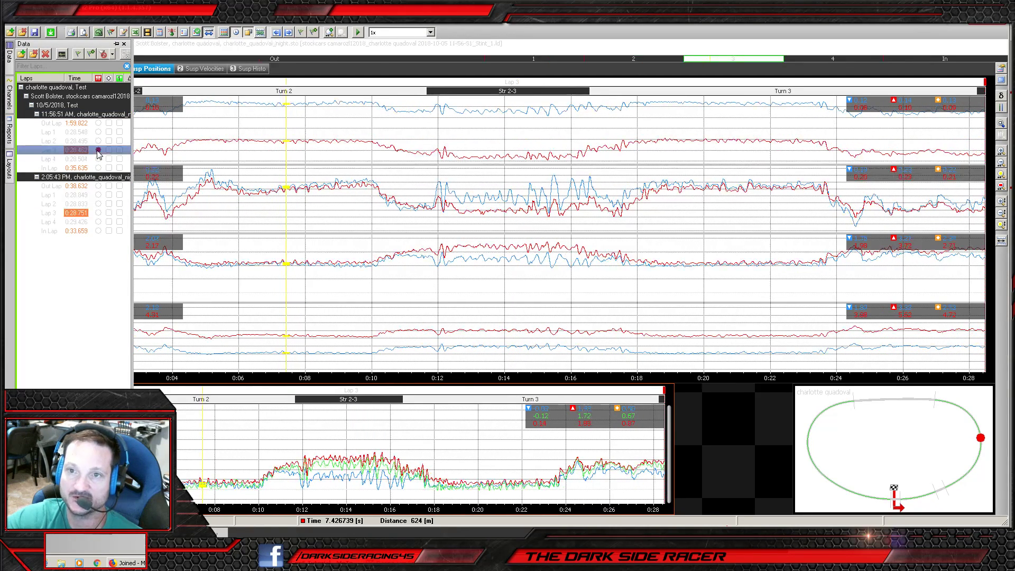
left_click(98, 213)
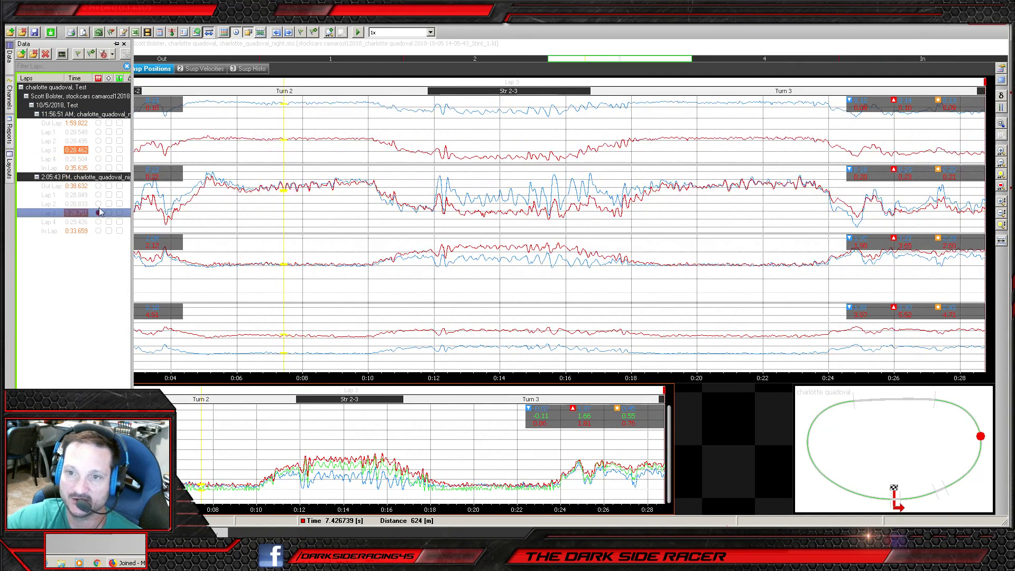
- Overlay Lap 3 of the 11:56:51 AM session on the 2:05:43 PM lap and compare their suspension traces through Turn 2
left_click(109, 151)
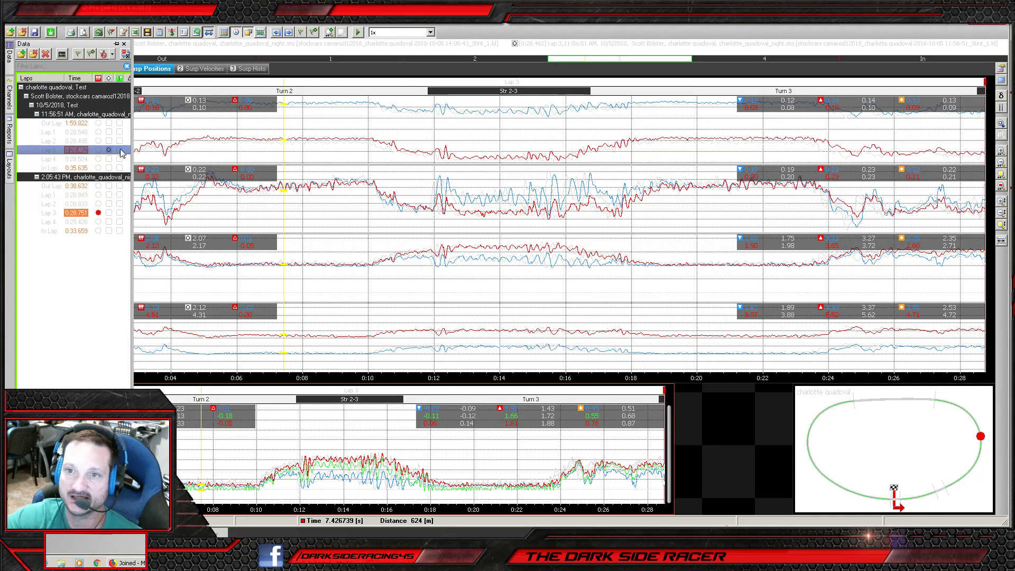
left_click(200, 156)
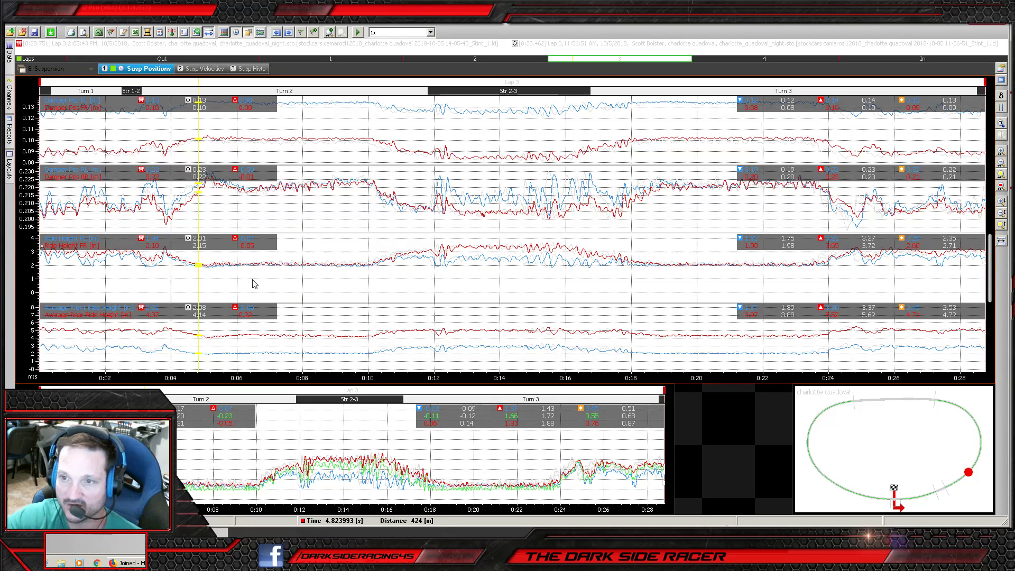
left_click_drag(212, 212, 337, 216)
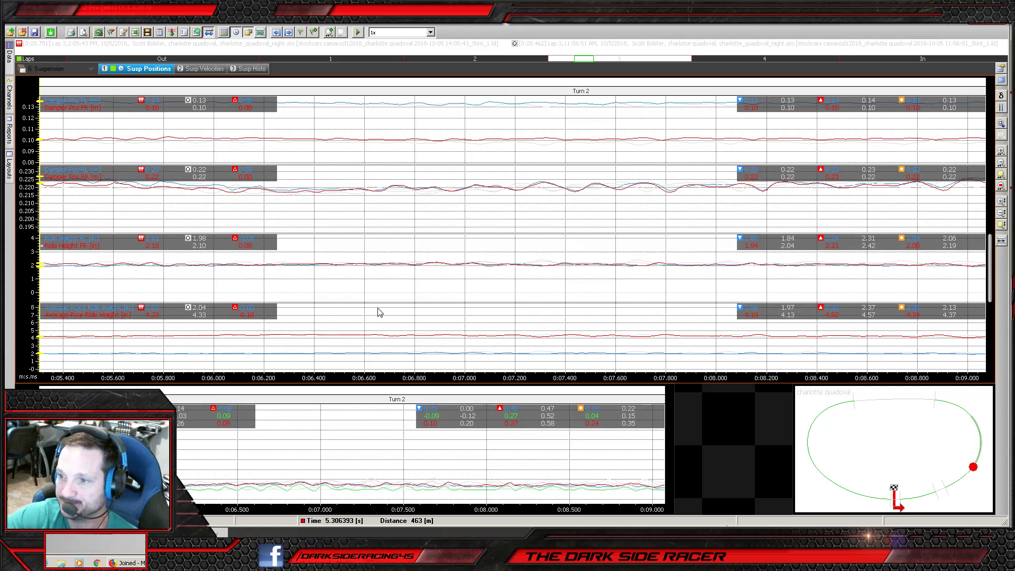
left_click_drag(398, 292, 350, 277)
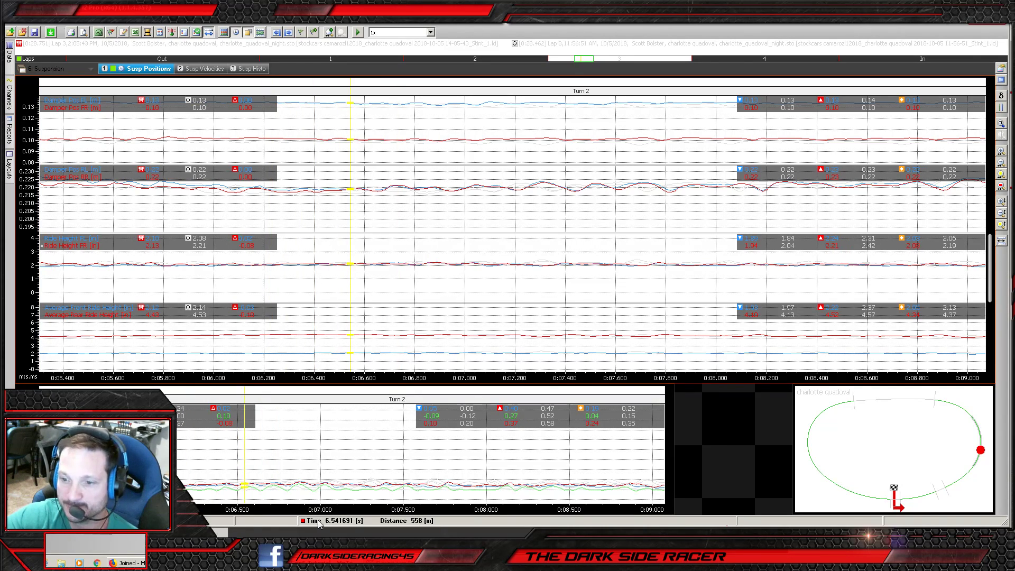
left_click_drag(317, 440, 359, 448)
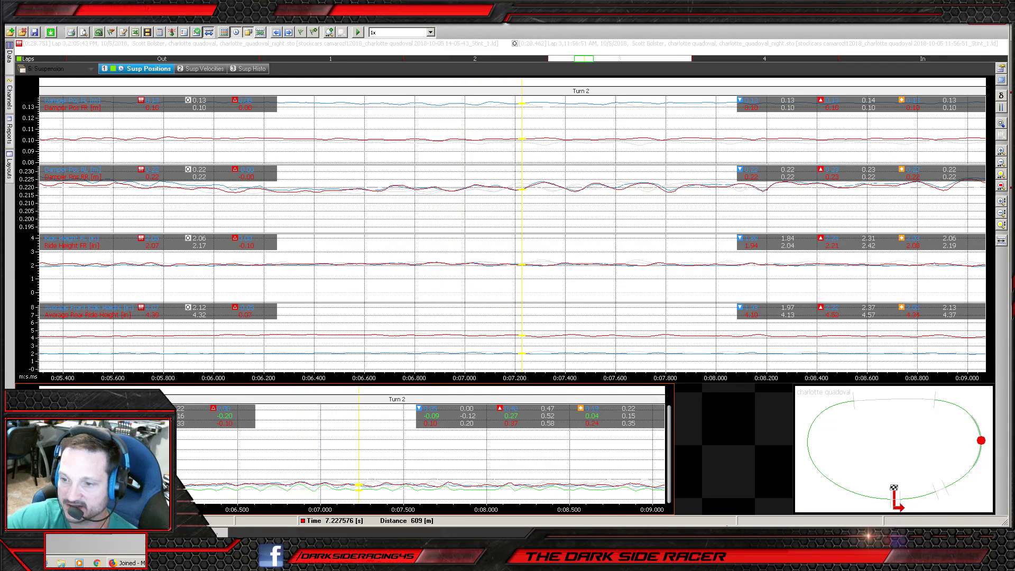
- Switch to the web browser and open the Telemetry Discussion board from the "Where can I download Mu?" forum topic
key("alt+Tab")
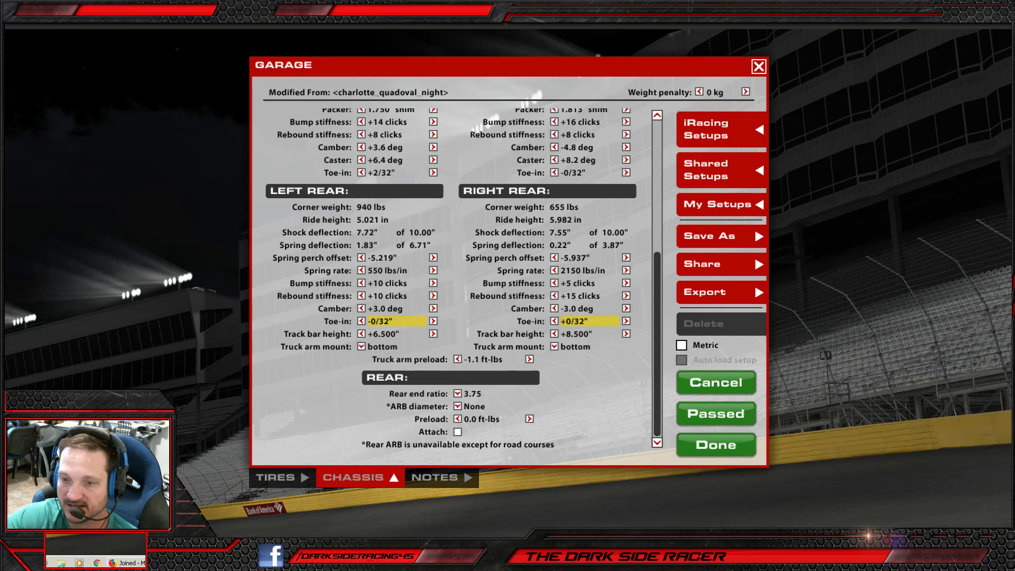
key("alt+Tab")
left_click(338, 71)
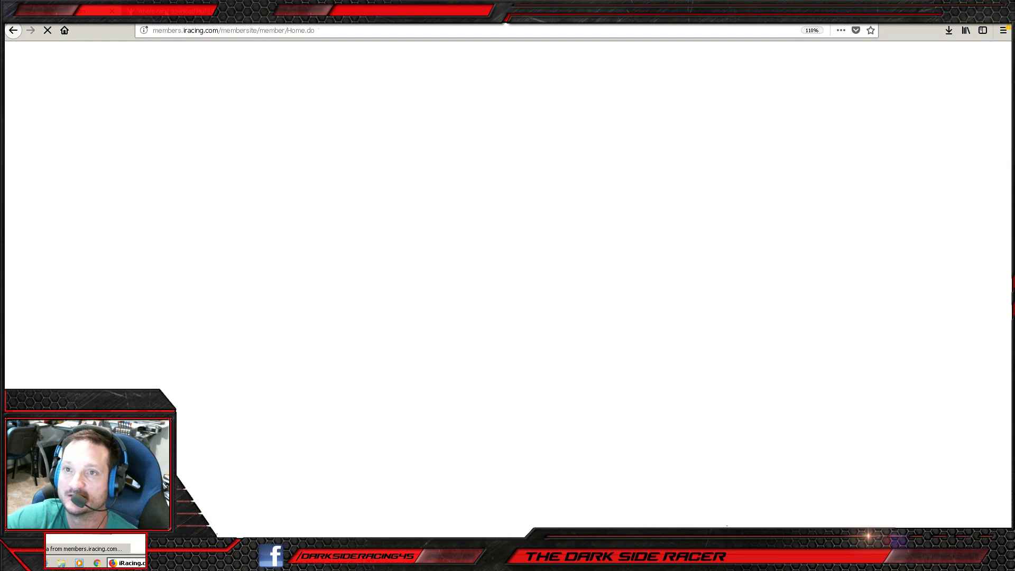
left_click(203, 16)
scroll(288, 122, "down", 2)
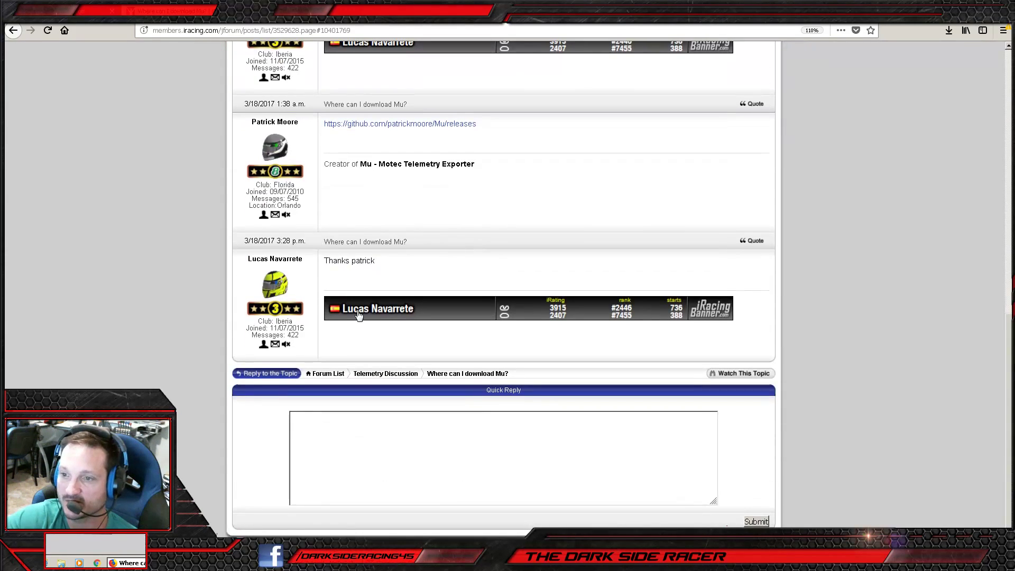
left_click(386, 373)
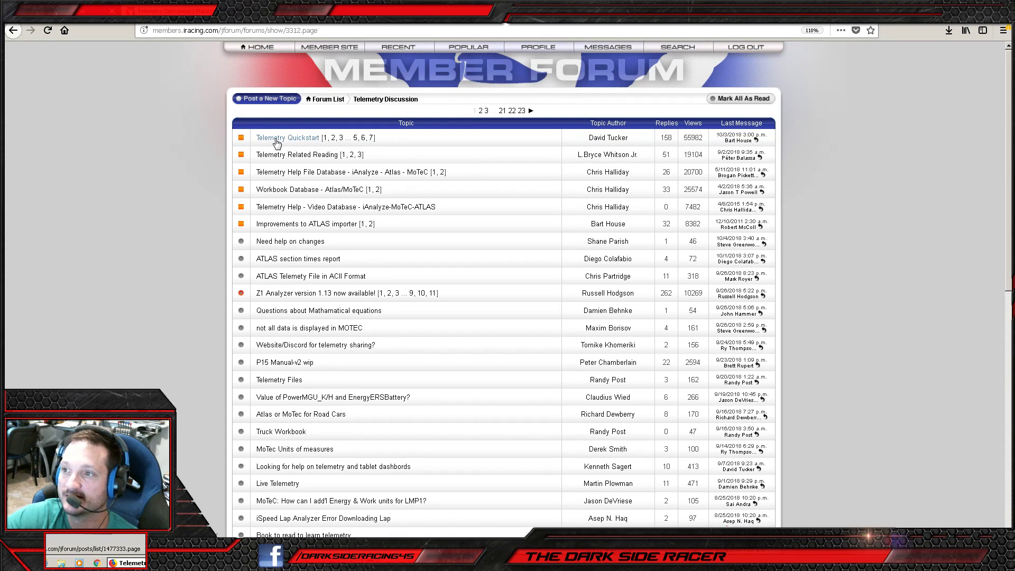
- View the Telemetry Related Reading topic and go back to the Telemetry Discussion board
left_click(298, 157)
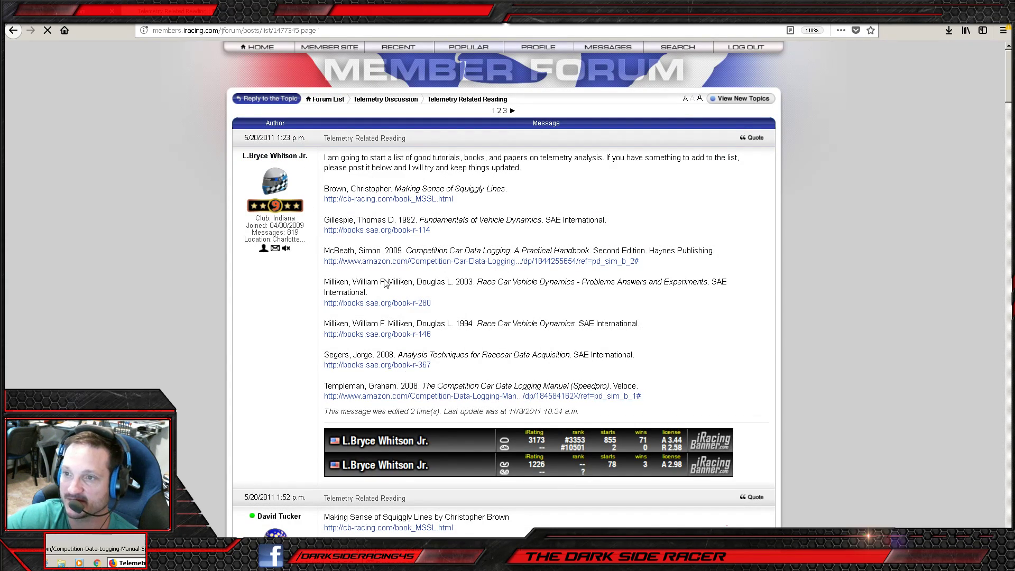
left_click(375, 100)
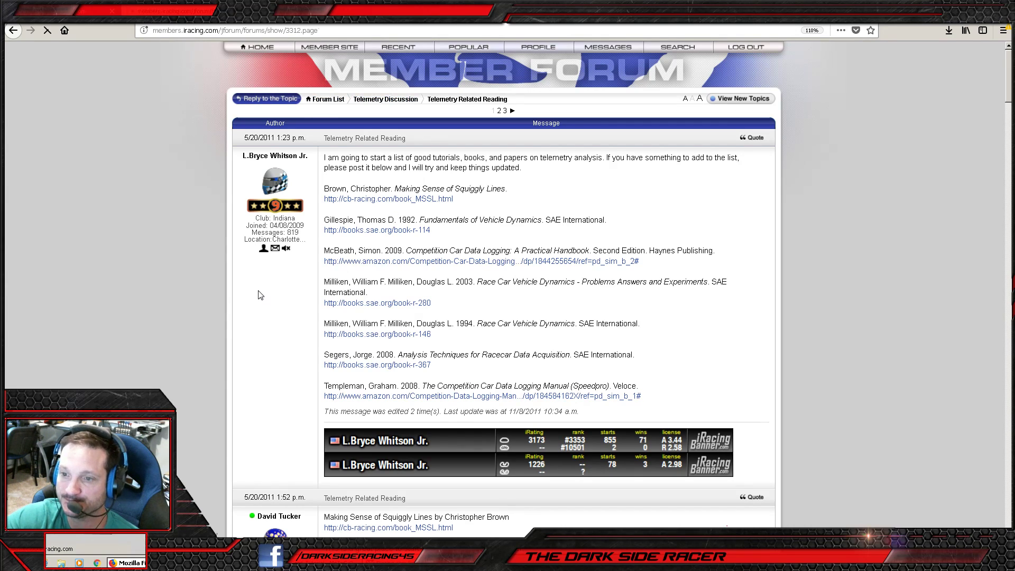